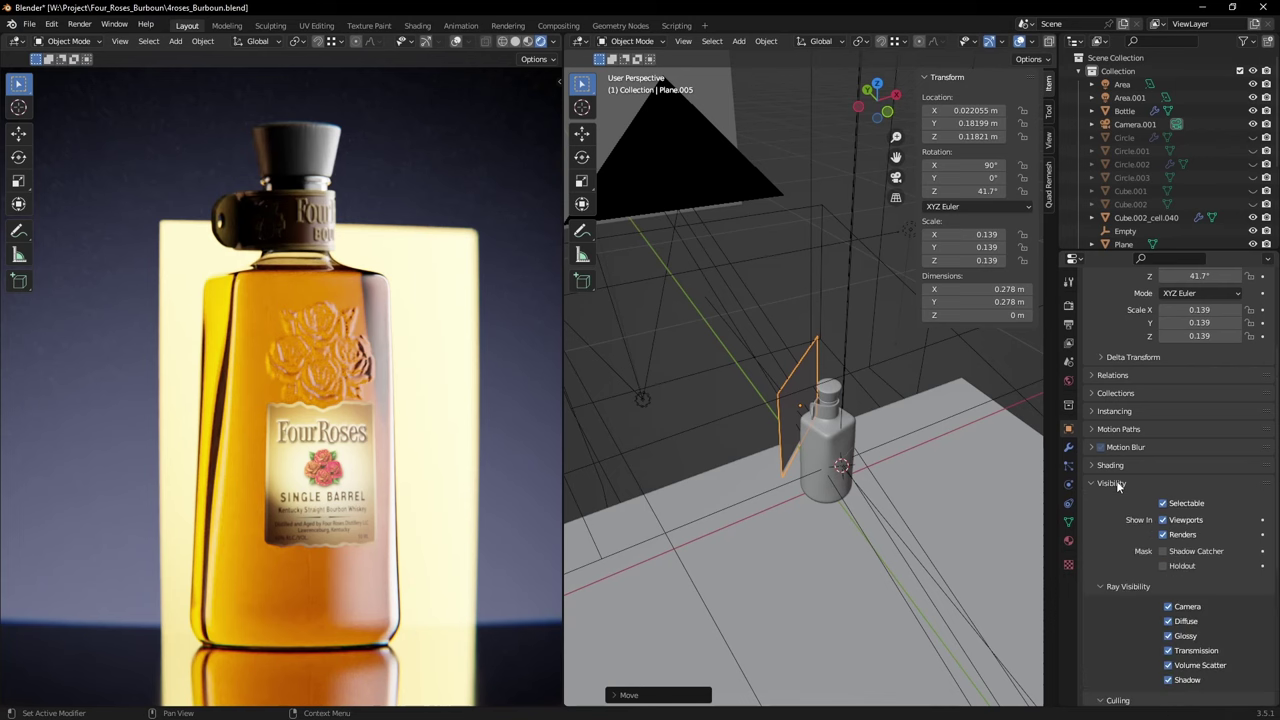
Step: Limit the plane behind the bottle to transmission rays by disabling its camera, diffuse, glossy, volume scatter and shadow ray visibility
{"action": "left_click", "coordinate": [1168, 608]}
{"action": "left_click", "coordinate": [1168, 622]}
{"action": "left_click", "coordinate": [1168, 636]}
{"action": "left_click", "coordinate": [1168, 666]}
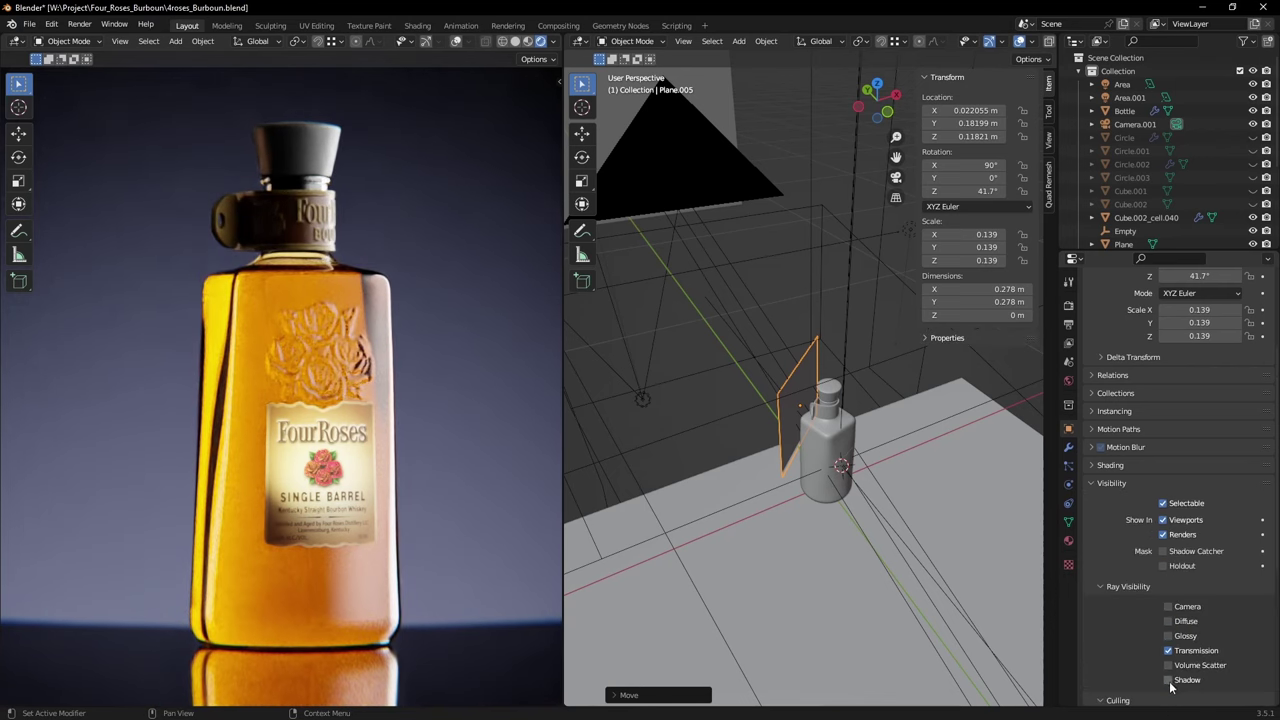
{"action": "left_click", "coordinate": [580, 41]}
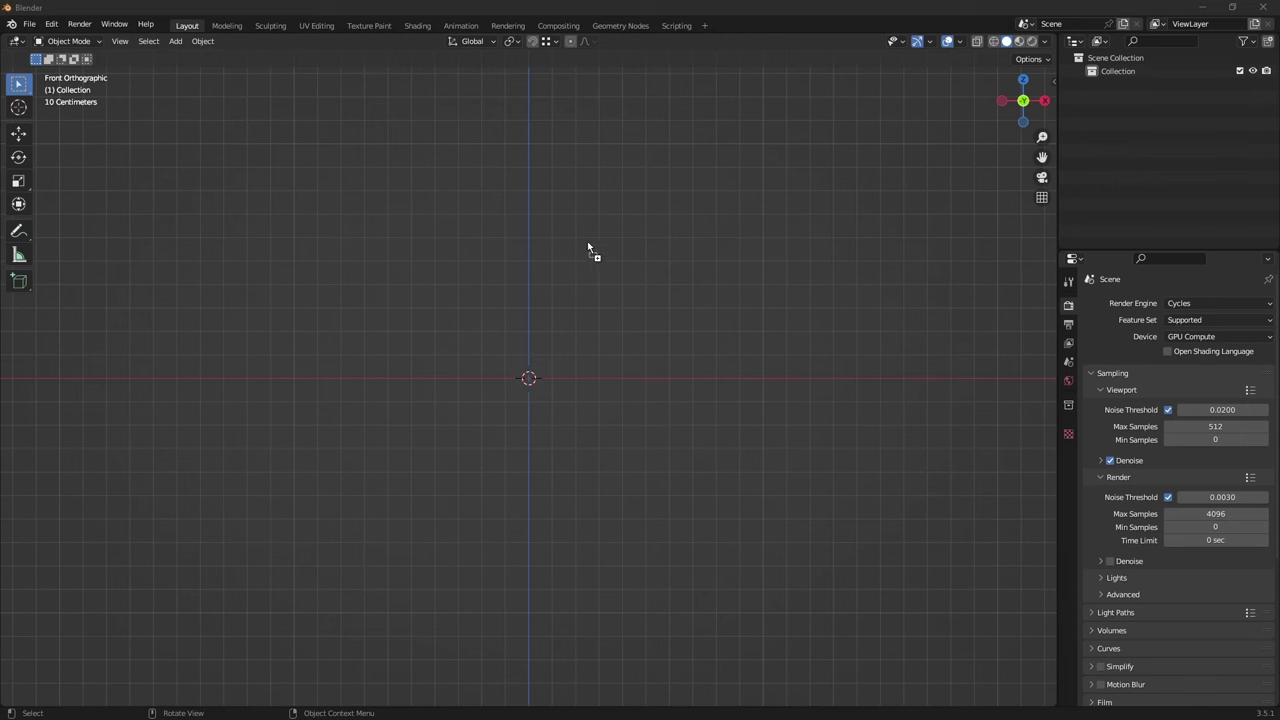
Step: Bring the Four Roses bottle picture into the empty scene as a front-view reference image centred on the origin
{"action": "left_click_drag", "start_coordinate": [587, 241], "coordinate": [535, 378]}
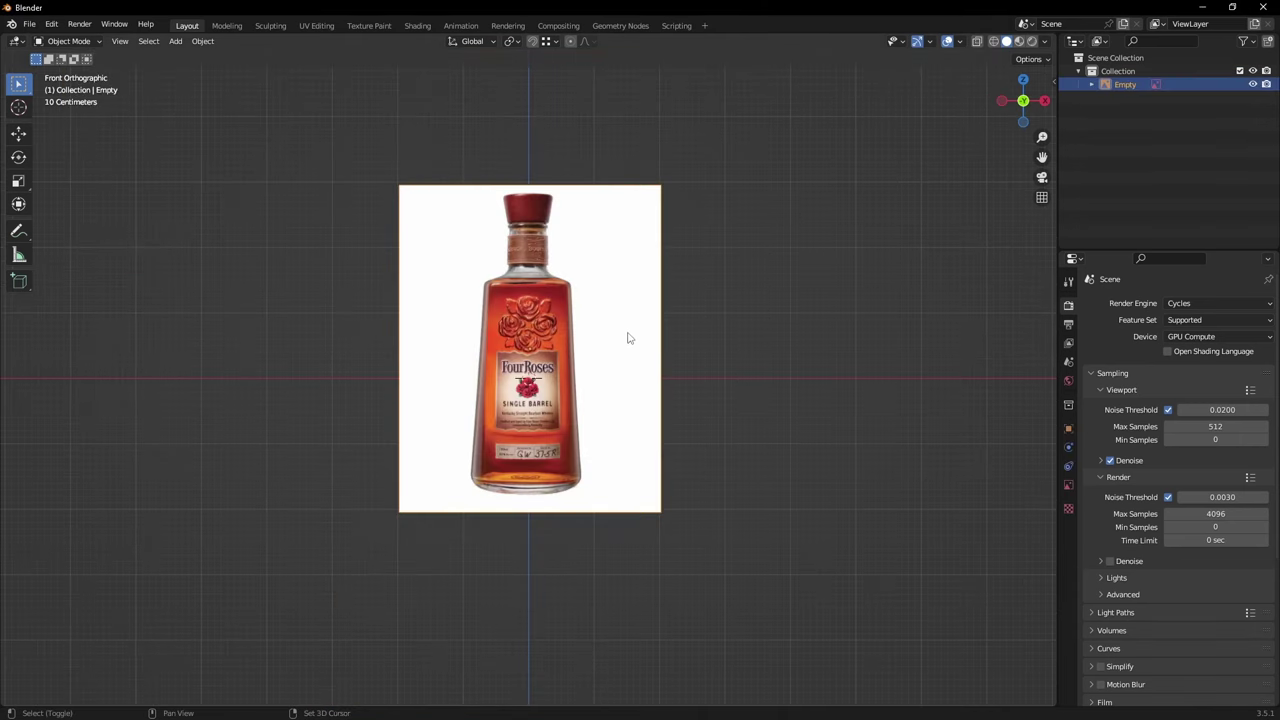
{"action": "scroll", "coordinate": [606, 341], "scroll_direction": "up", "scroll_amount": 4}
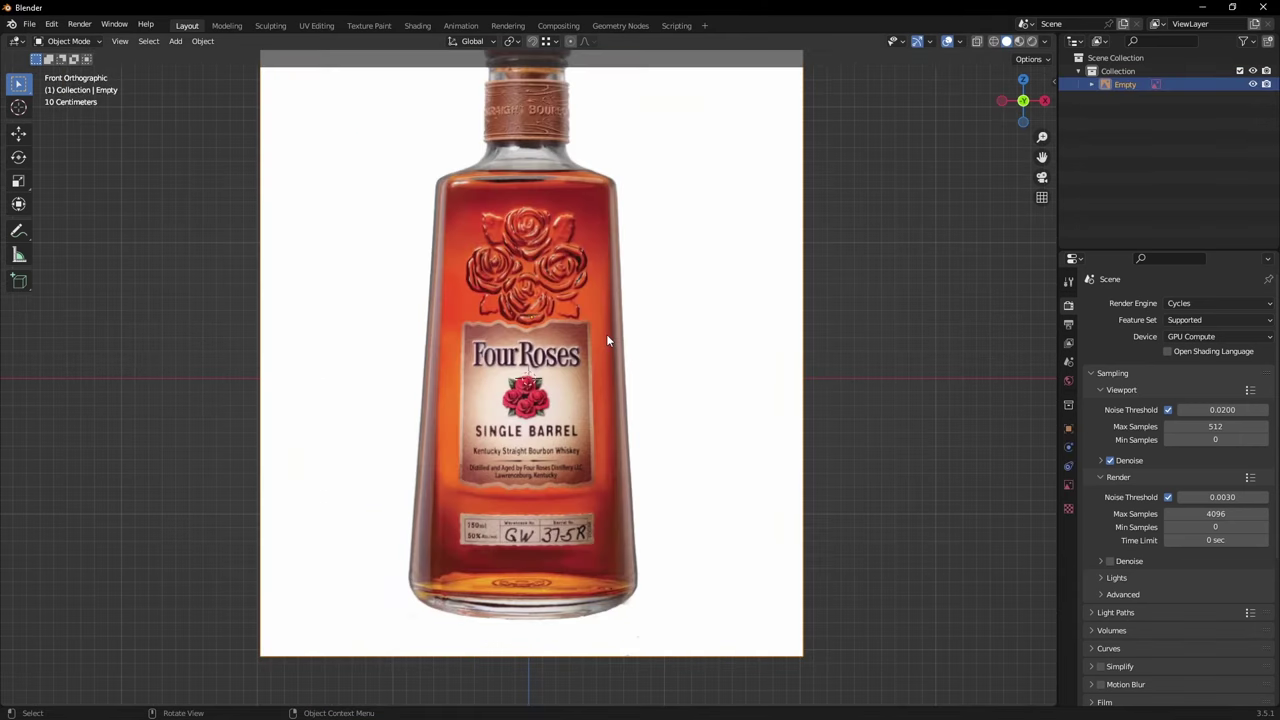
{"action": "scroll", "coordinate": [594, 318], "scroll_direction": "down", "scroll_amount": 3}
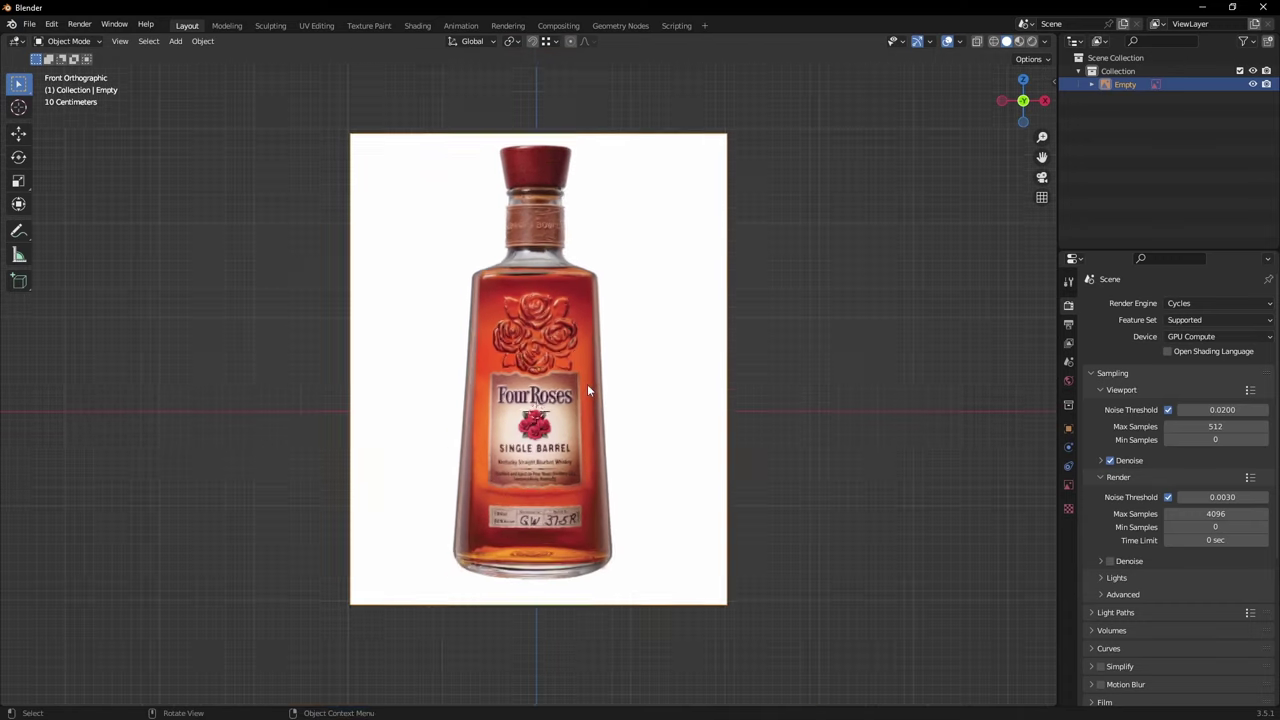
{"action": "scroll", "coordinate": [576, 382], "scroll_direction": "up", "scroll_amount": 4}
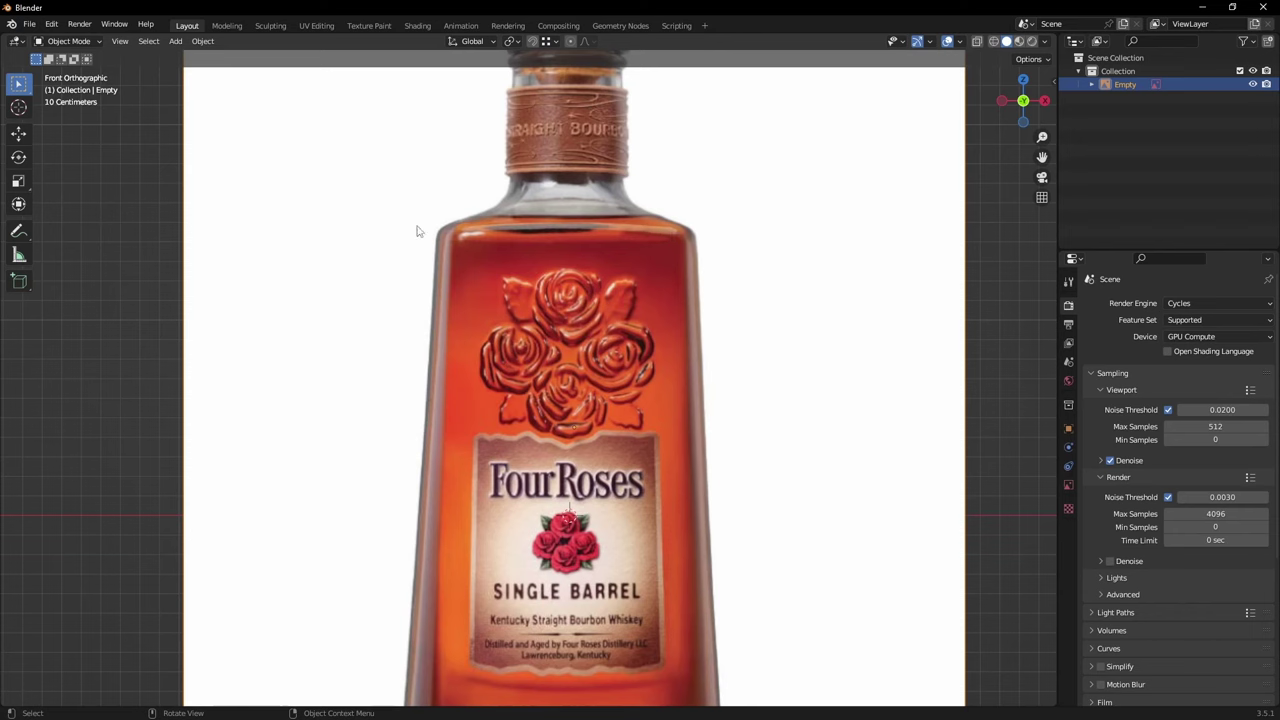
{"action": "scroll", "coordinate": [707, 263], "scroll_direction": "down", "scroll_amount": 4}
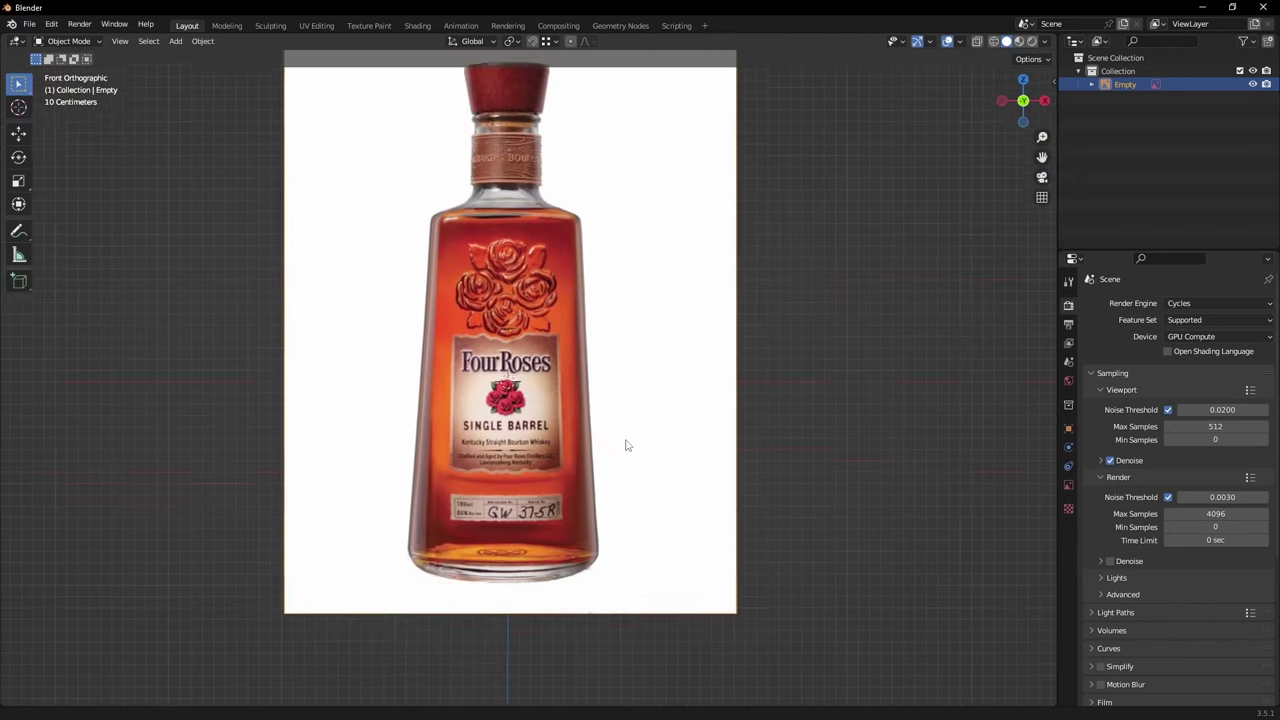
Step: Add a plane mesh at the origin in front of the reference bottle
{"action": "scroll", "coordinate": [623, 443], "scroll_direction": "up", "scroll_amount": 2}
{"action": "key", "text": "shift+a"}
{"action": "left_click", "coordinate": [564, 366]}
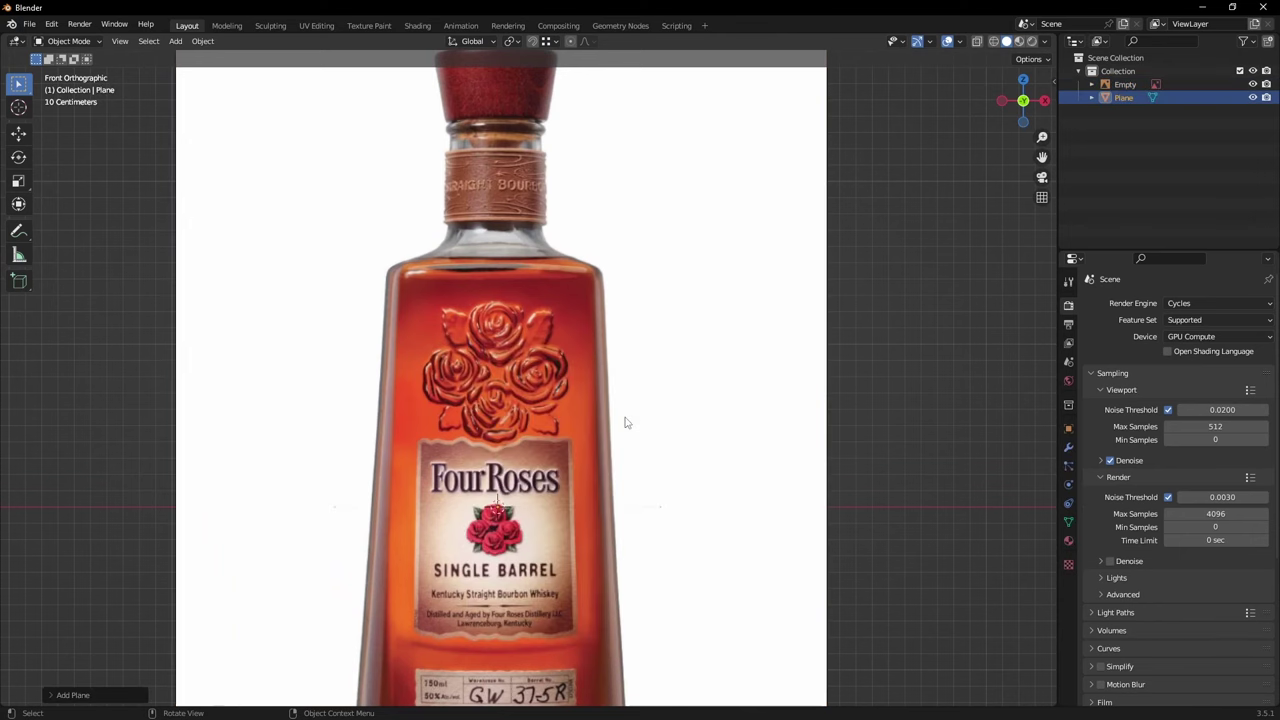
{"action": "scroll", "coordinate": [630, 380], "scroll_direction": "down", "scroll_amount": 3}
{"action": "scroll", "coordinate": [637, 334], "scroll_direction": "up", "scroll_amount": 3}
{"action": "key", "text": "r"}
{"action": "key", "text": "x"}
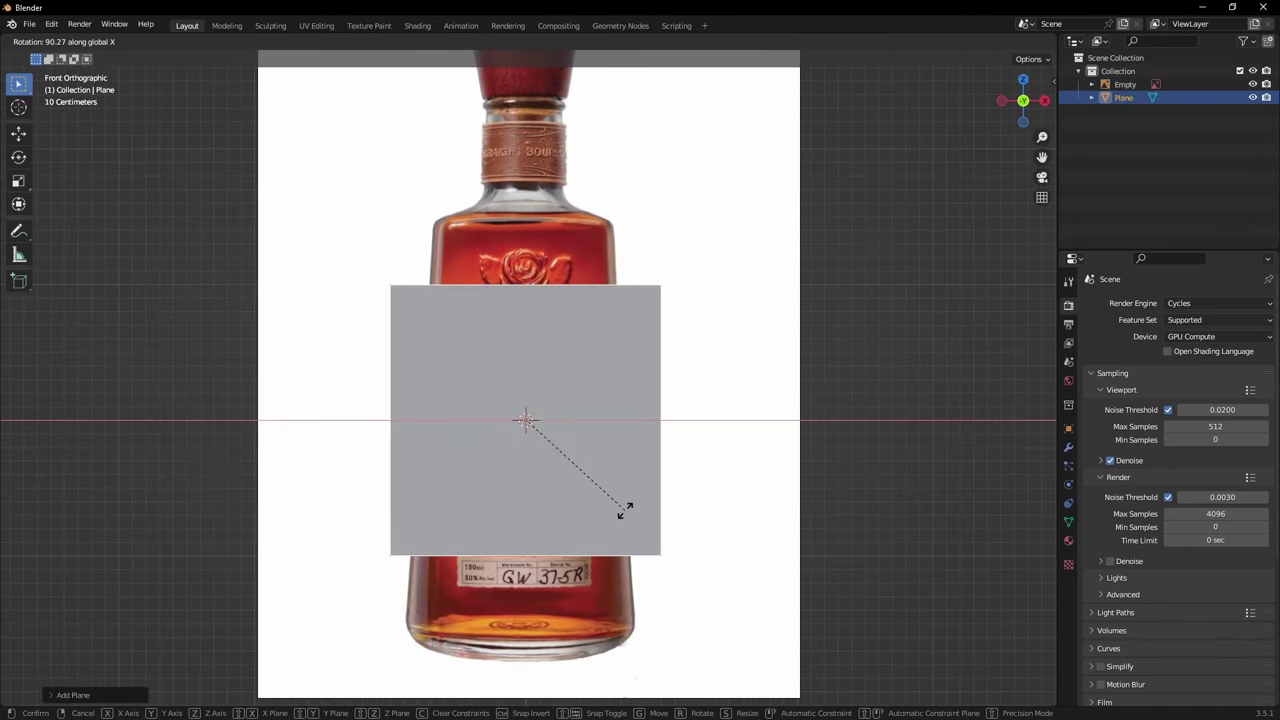
{"action": "left_click", "coordinate": [624, 510]}
{"action": "scroll", "coordinate": [640, 450], "scroll_direction": "down", "scroll_amount": 4}
Step: Move the horizontal plane up to the bottle's shoulder height and in front of the reference image
{"action": "middle_click_drag", "start_coordinate": [649, 449], "coordinate": [578, 532]}
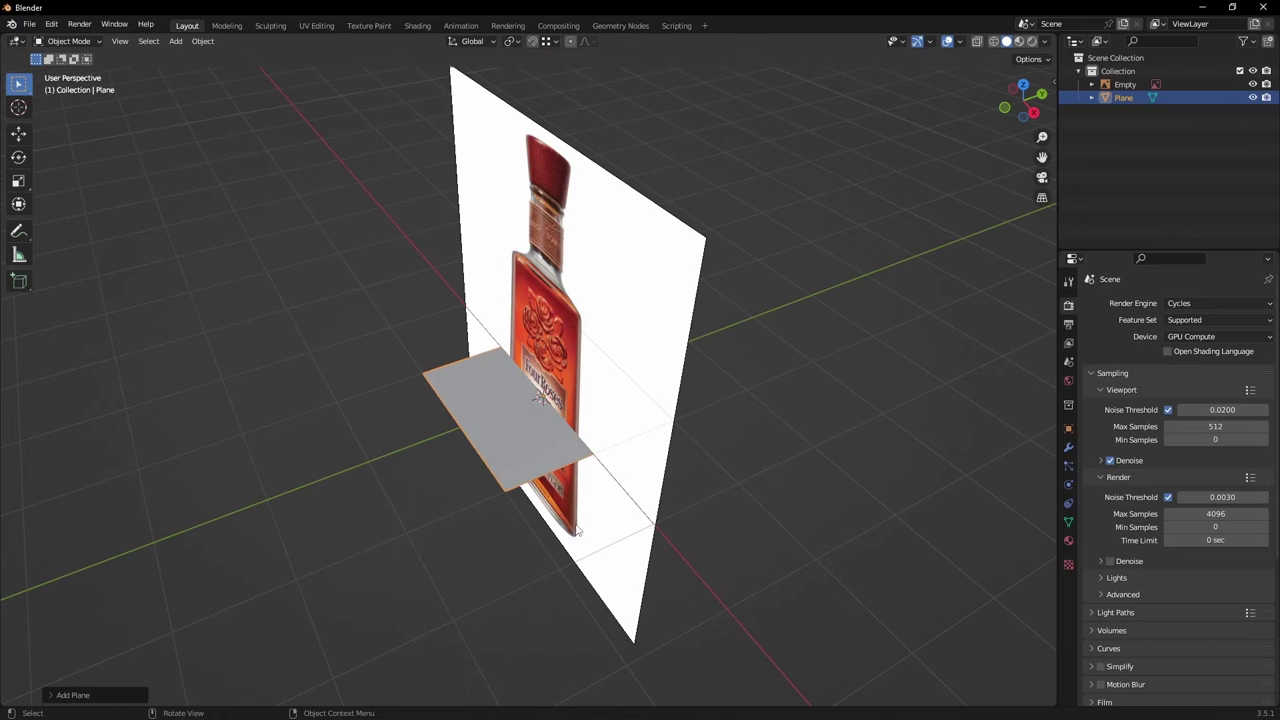
{"action": "key", "text": "g"}
{"action": "left_click", "coordinate": [591, 414]}
{"action": "middle_click_drag", "start_coordinate": [591, 414], "coordinate": [614, 349]}
{"action": "left_click", "coordinate": [616, 351]}
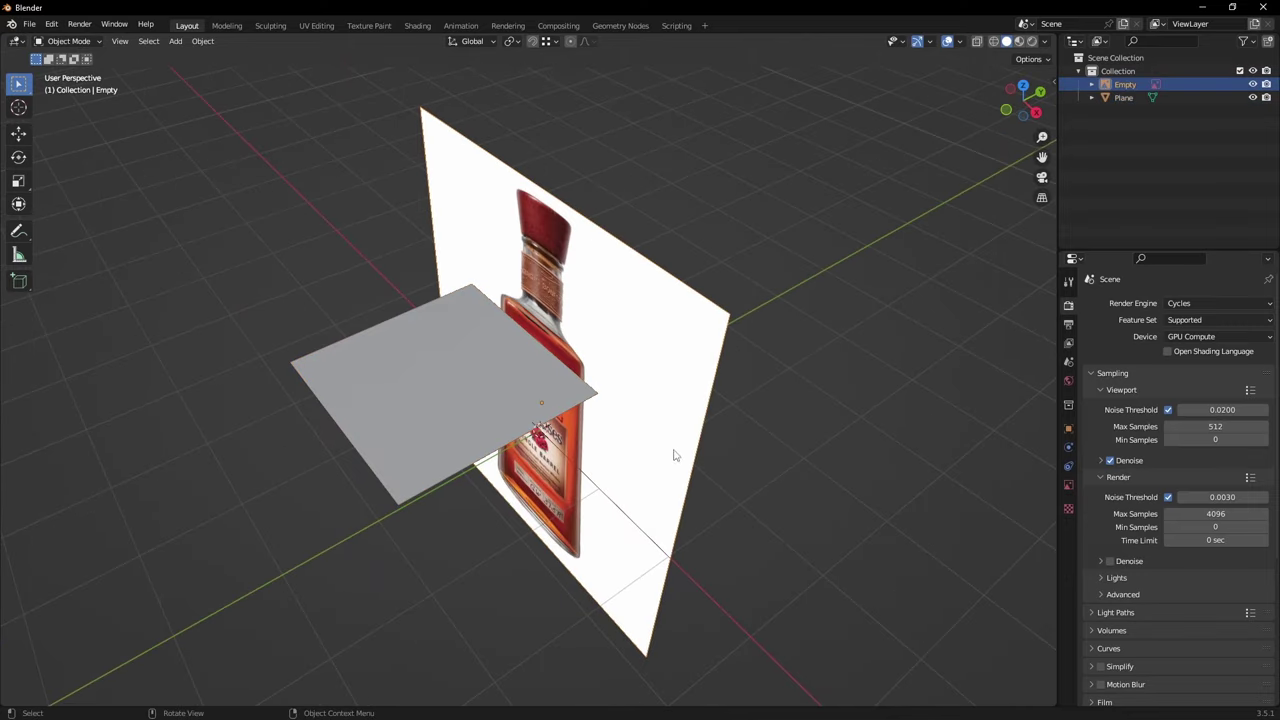
Step: Select the plane and scale it down to about the width of the bottle's shoulder
{"action": "middle_click_drag", "start_coordinate": [642, 463], "coordinate": [508, 409]}
{"action": "left_click", "coordinate": [508, 410]}
{"action": "middle_click_drag", "start_coordinate": [591, 440], "coordinate": [633, 438]}
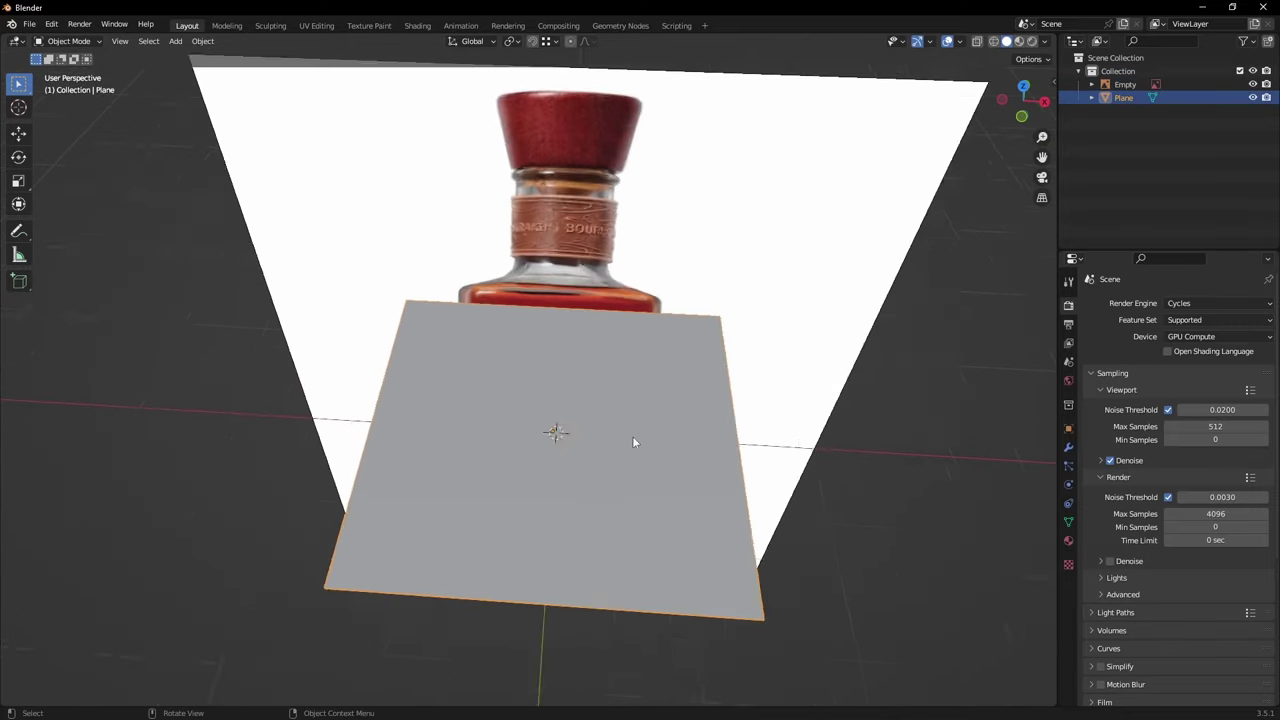
{"action": "scroll", "coordinate": [640, 437], "scroll_direction": "up", "scroll_amount": 1}
{"action": "key", "text": "s"}
{"action": "left_click", "coordinate": [722, 432]}
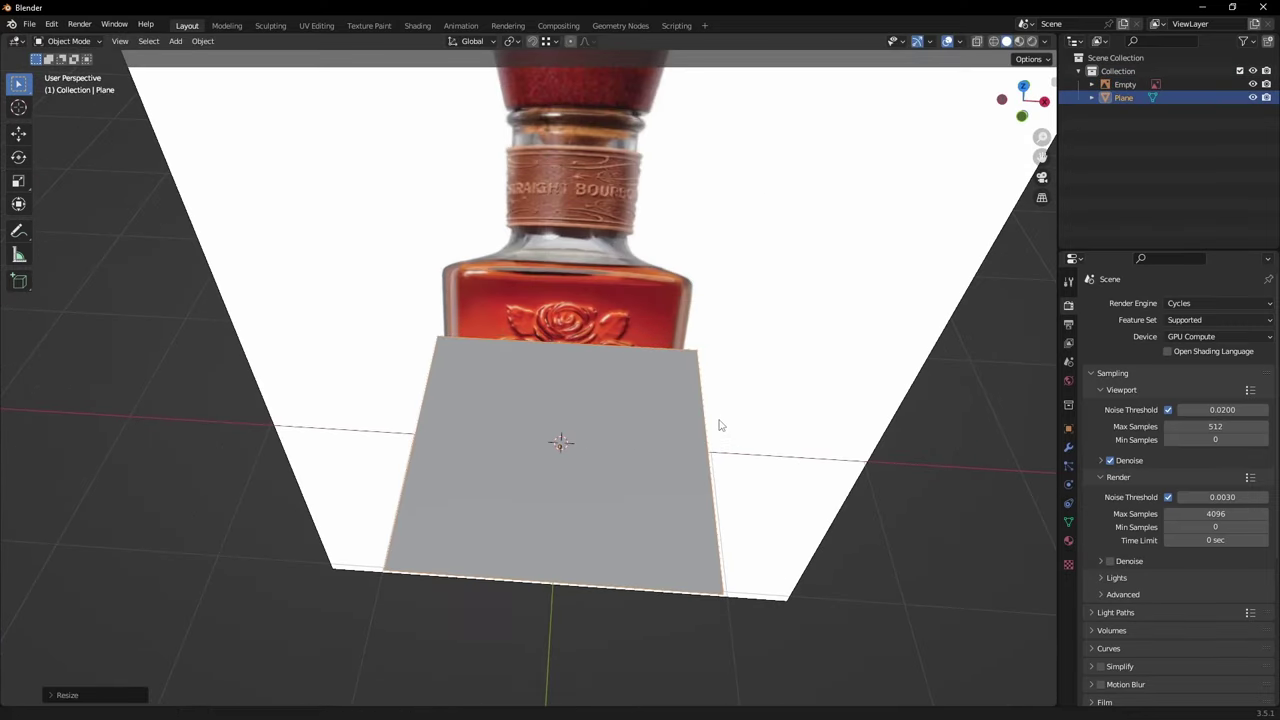
{"action": "middle_click_drag", "start_coordinate": [720, 423], "coordinate": [663, 430]}
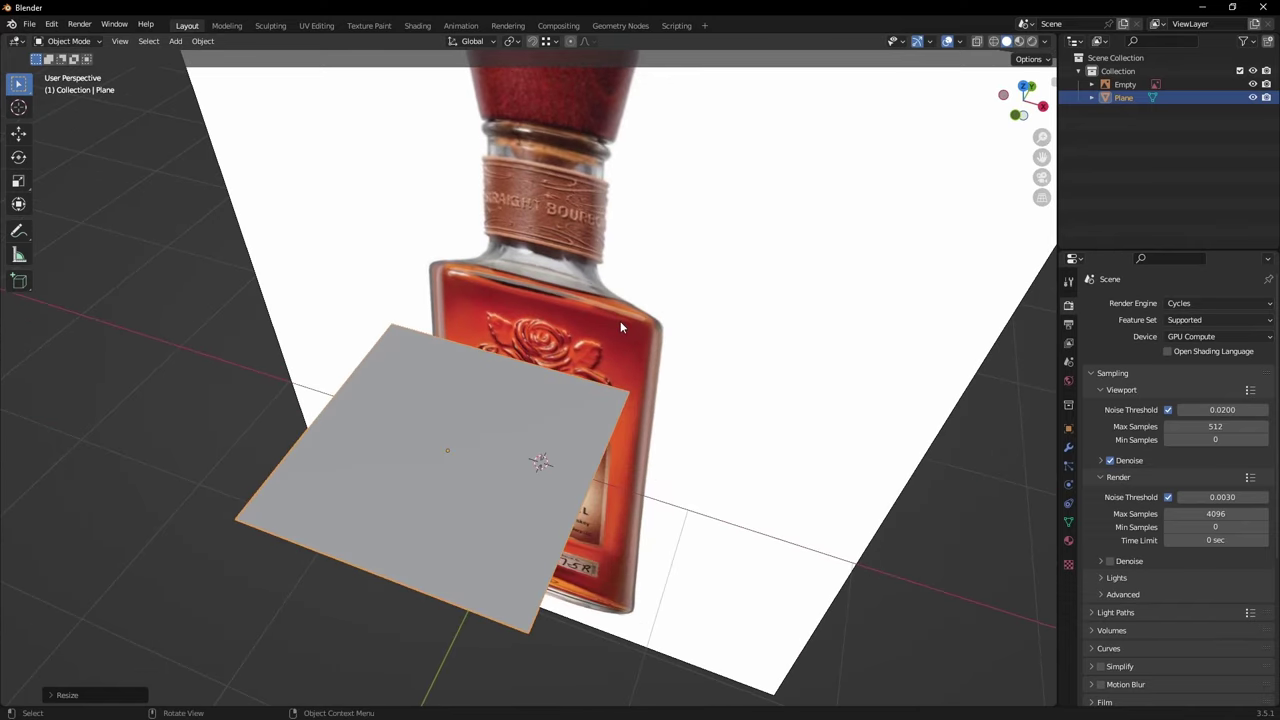
Step: Round the plane's four corners with a vertex bevel of 2 segments and about 0.23 m width
{"action": "key", "text": "Tab"}
{"action": "middle_click_drag", "start_coordinate": [620, 327], "coordinate": [639, 387]}
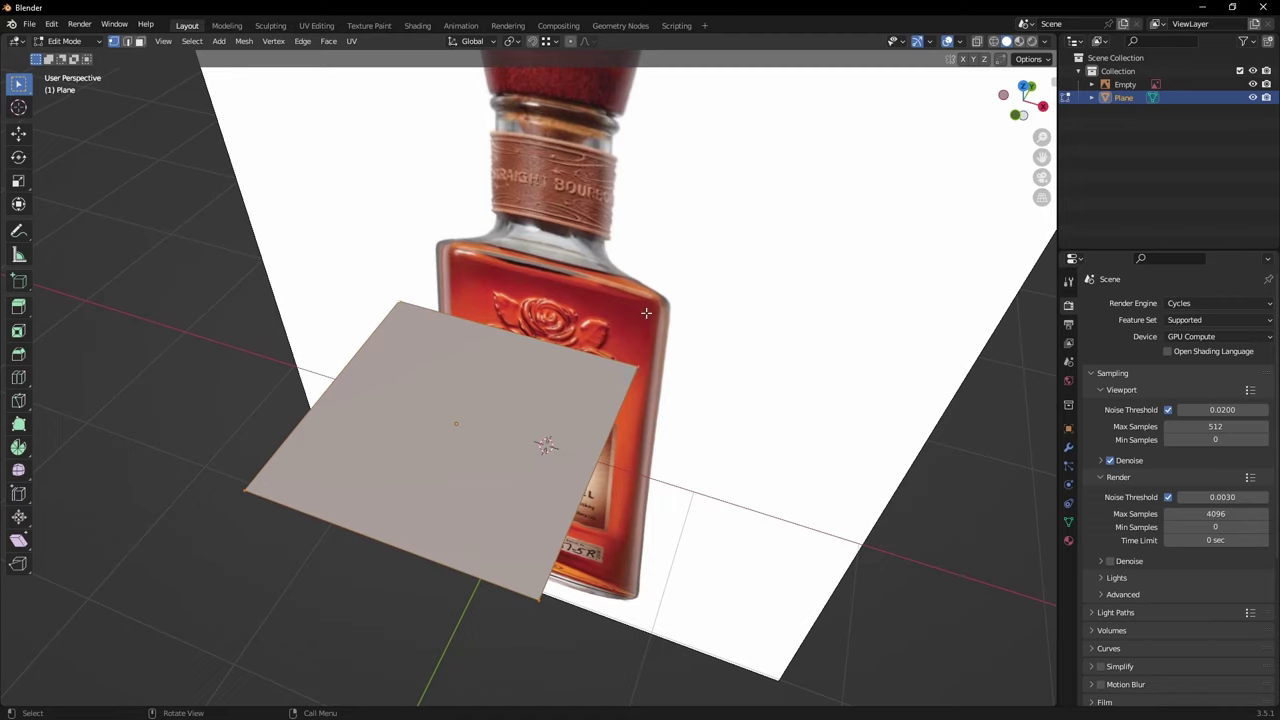
{"action": "key", "text": "ctrl+shift+b"}
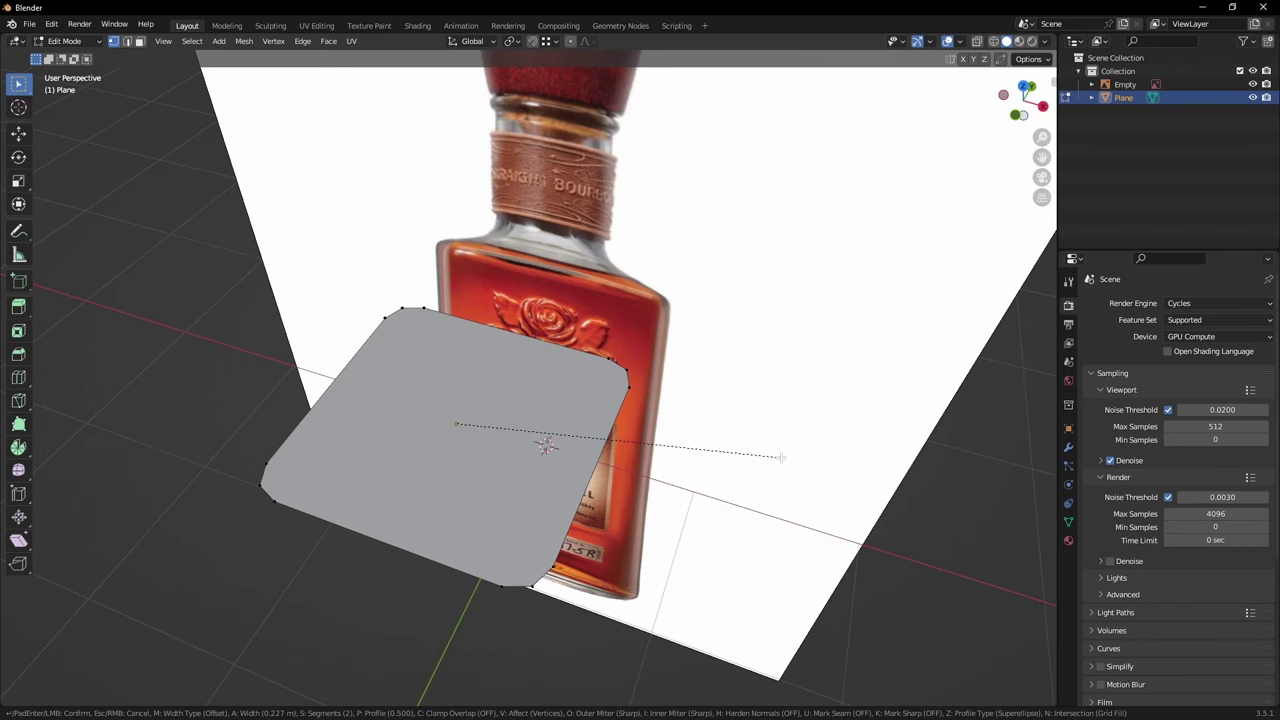
{"action": "left_click", "coordinate": [771, 457]}
{"action": "middle_click_drag", "start_coordinate": [771, 457], "coordinate": [530, 423]}
{"action": "scroll", "coordinate": [468, 410], "scroll_direction": "down", "scroll_amount": 3}
{"action": "middle_click_drag", "start_coordinate": [494, 500], "coordinate": [401, 548], "text": "shift"}
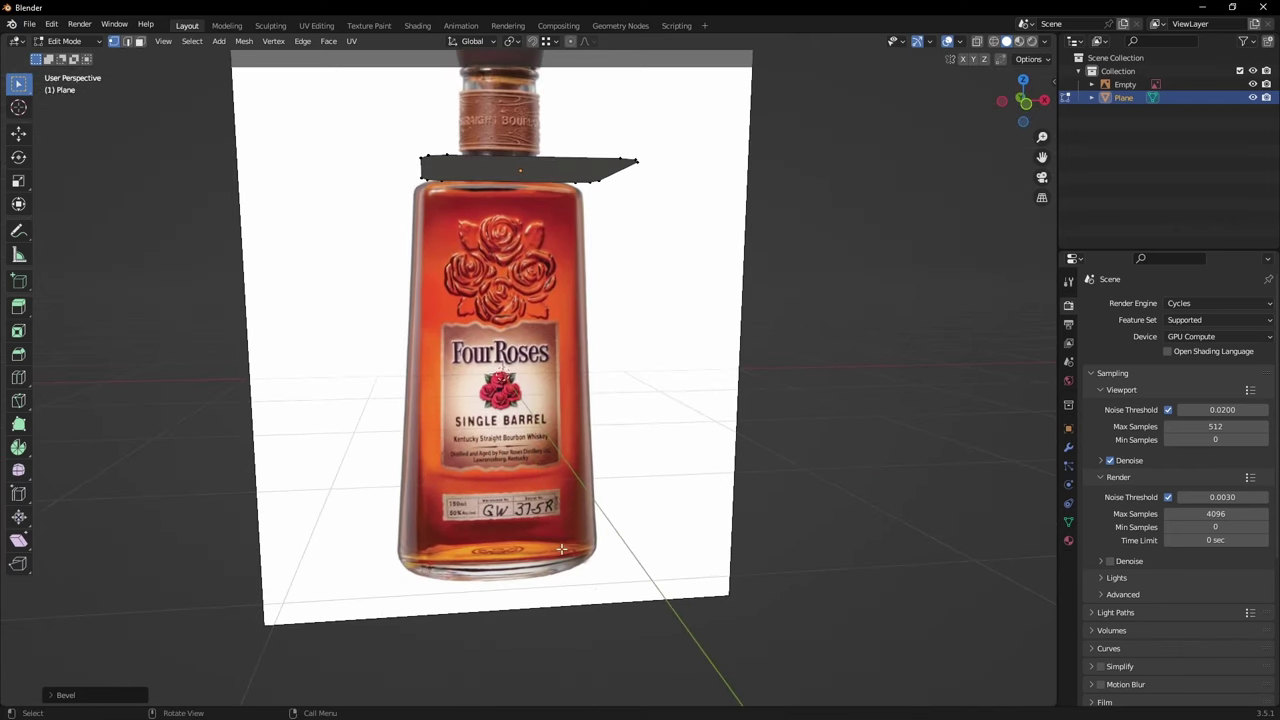
{"action": "middle_click_drag", "start_coordinate": [562, 549], "coordinate": [385, 484]}
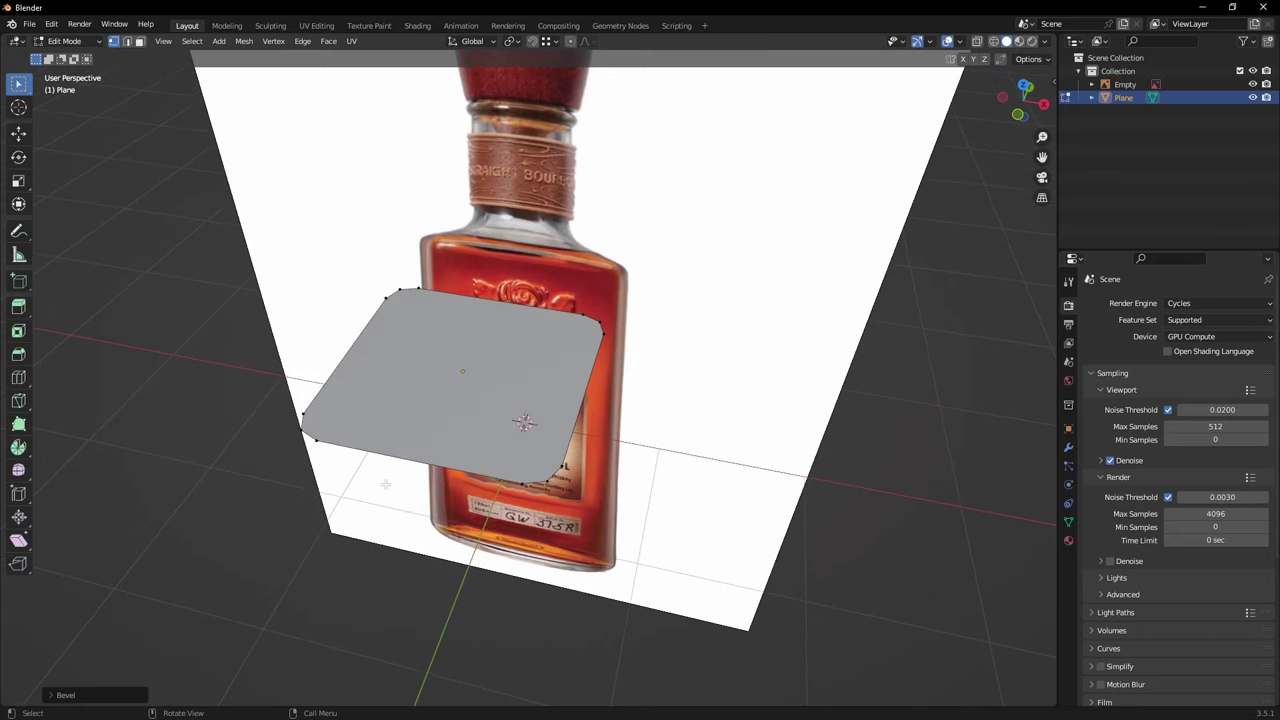
Step: Subdivide the plane's front edge and its adjacent side edge with 5 loop cuts each
{"action": "key", "text": "ctrl+r"}
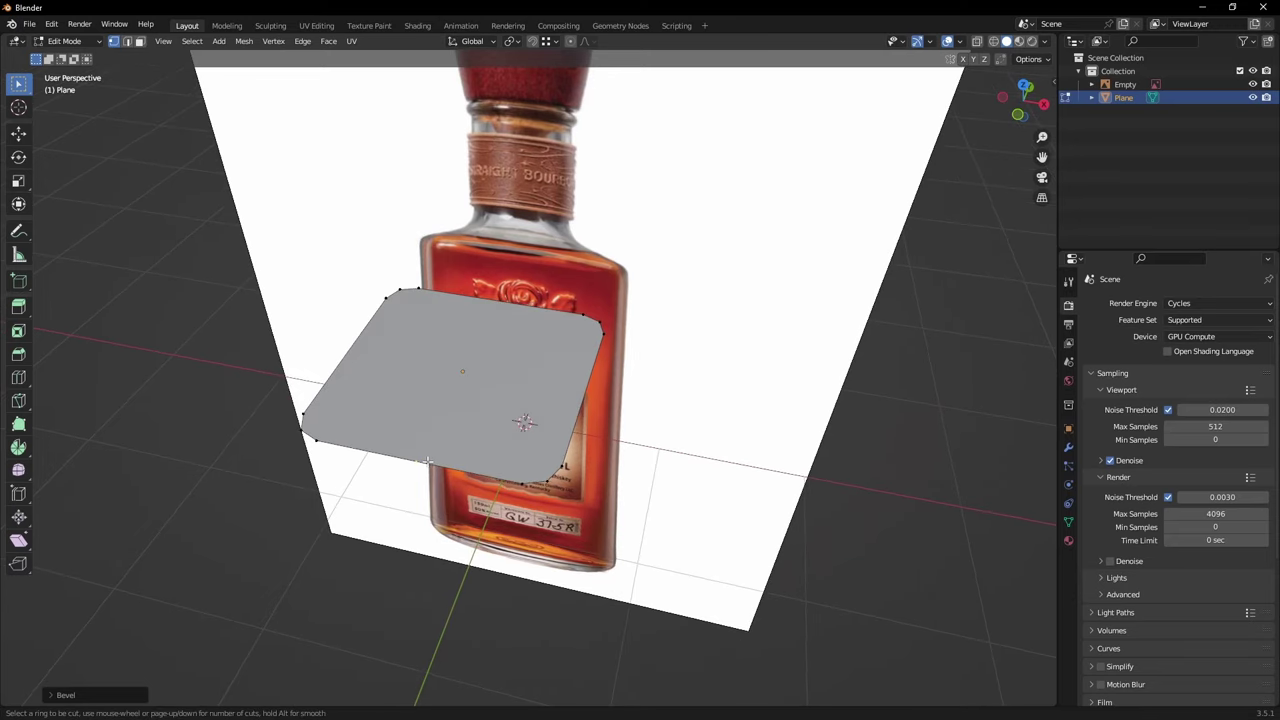
{"action": "scroll", "coordinate": [427, 460], "scroll_direction": "up", "scroll_amount": 4}
{"action": "left_click", "coordinate": [427, 460]}
{"action": "right_click", "coordinate": [427, 460]}
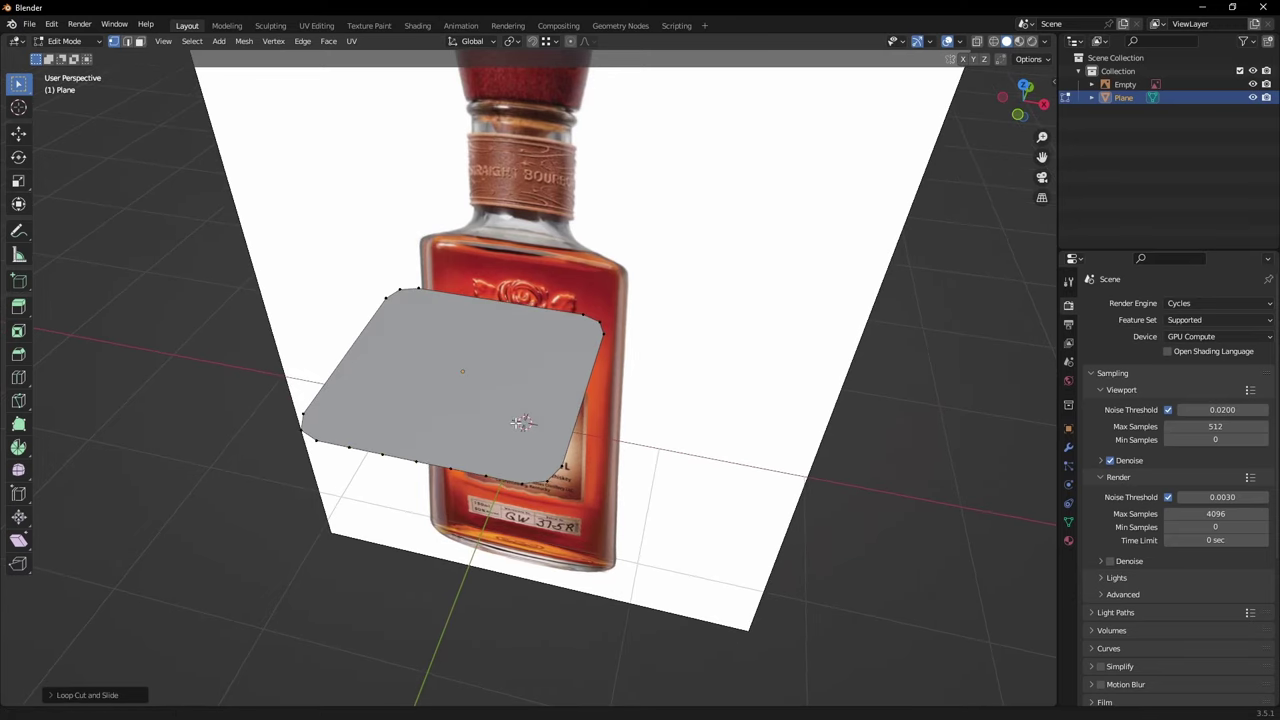
{"action": "middle_click_drag", "start_coordinate": [522, 423], "coordinate": [512, 446]}
{"action": "key", "text": "ctrl+r"}
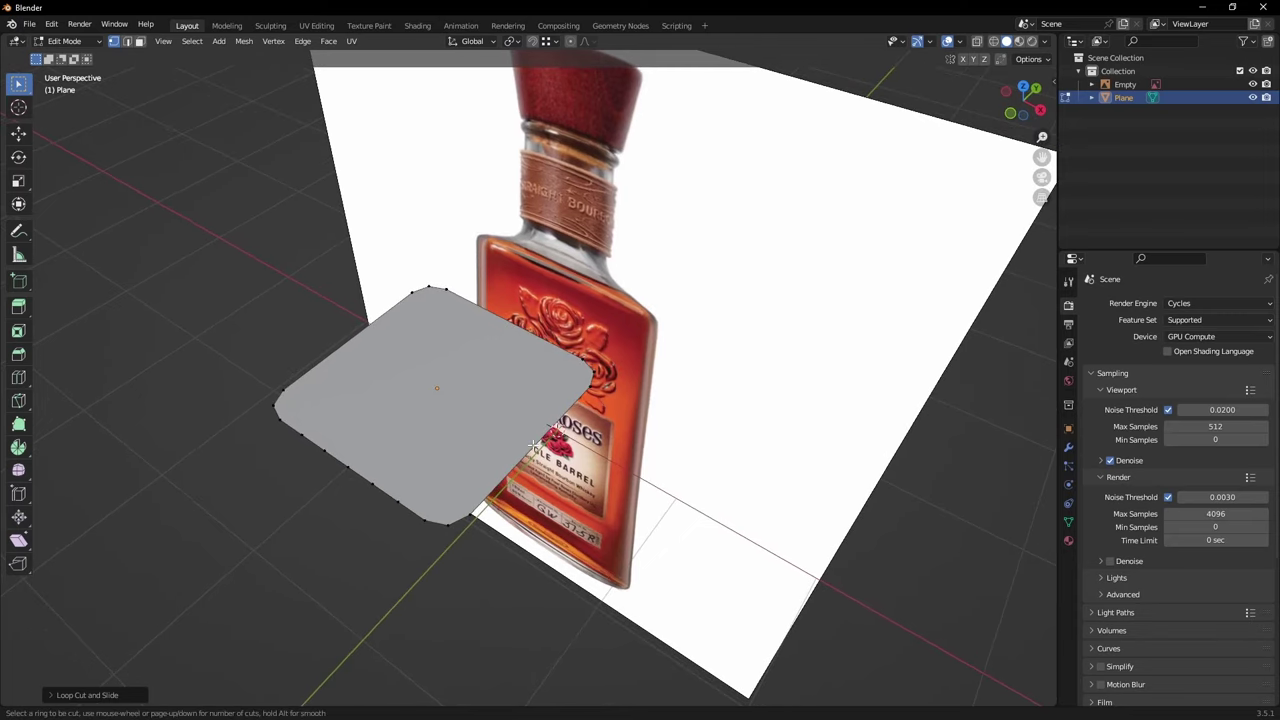
{"action": "type", "text": "5"}
{"action": "left_click", "coordinate": [534, 446]}
{"action": "right_click", "coordinate": [534, 446]}
Step: Subdivide the plane's rear edge and its remaining side edge with 5 loop cuts each
{"action": "middle_click_drag", "start_coordinate": [534, 446], "coordinate": [558, 434]}
{"action": "key", "text": "ctrl+r"}
{"action": "type", "text": "56"}
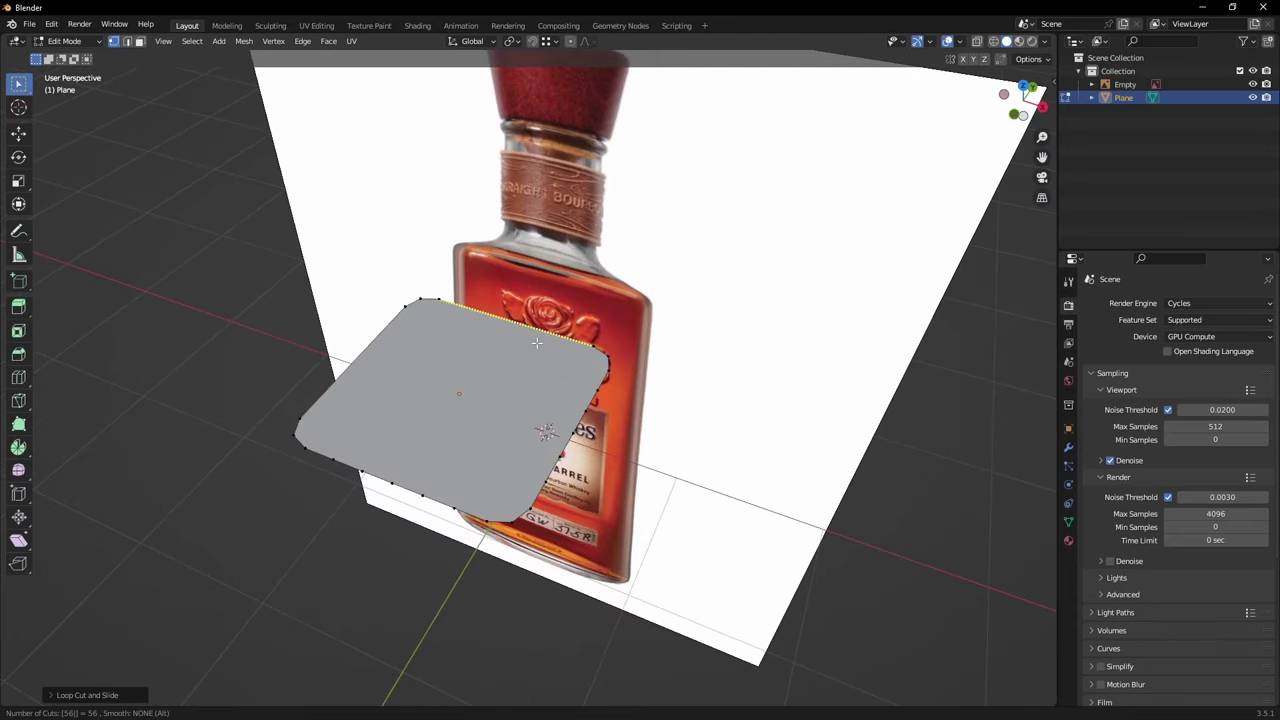
{"action": "key", "text": "ctrl+r"}
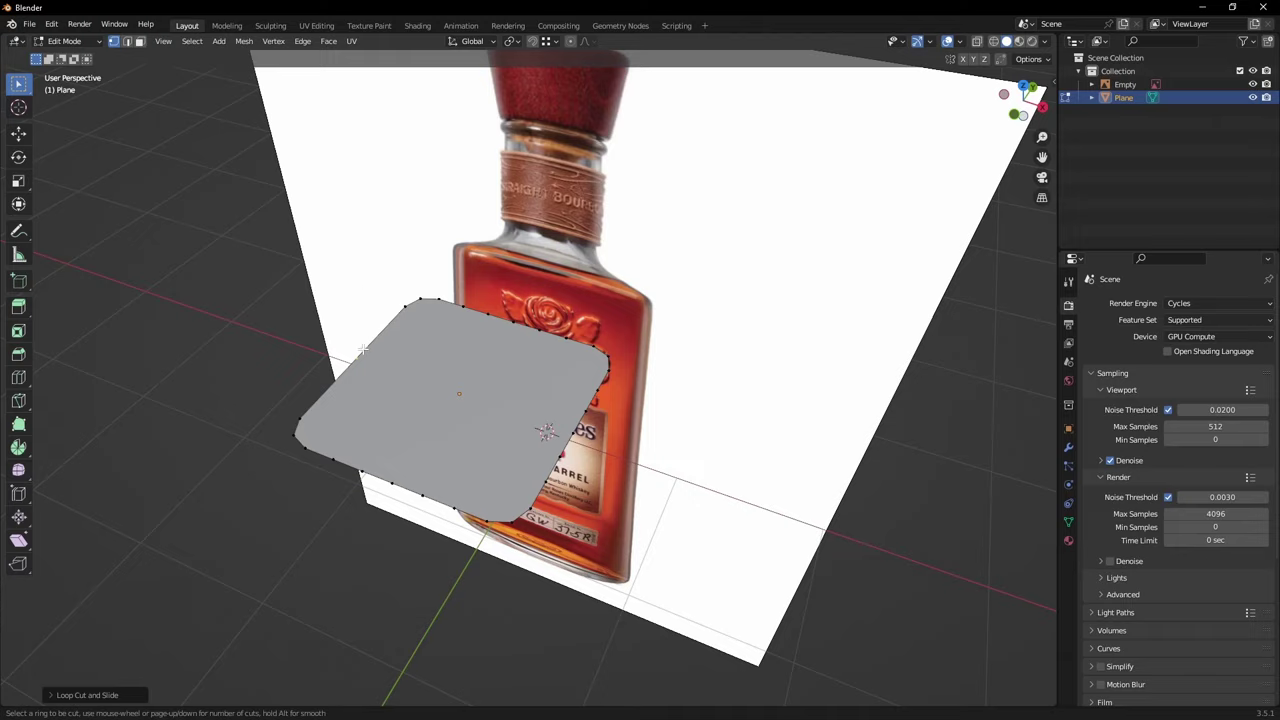
{"action": "type", "text": "5"}
{"action": "left_click", "coordinate": [352, 360]}
{"action": "right_click", "coordinate": [352, 360]}
Step: Duplicate the rounded face and place the copy below it, toward the bottle's base
{"action": "middle_click_drag", "start_coordinate": [470, 452], "coordinate": [600, 372]}
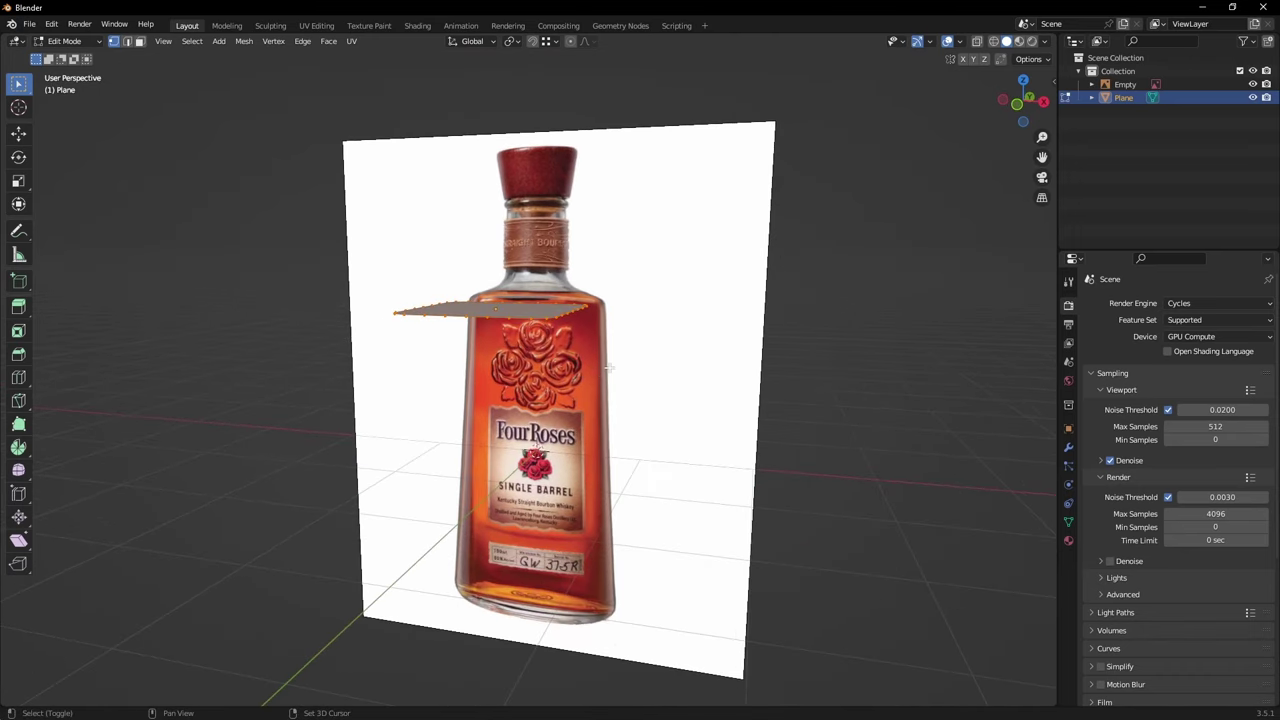
{"action": "key", "text": "shift+d"}
{"action": "left_click", "coordinate": [607, 624]}
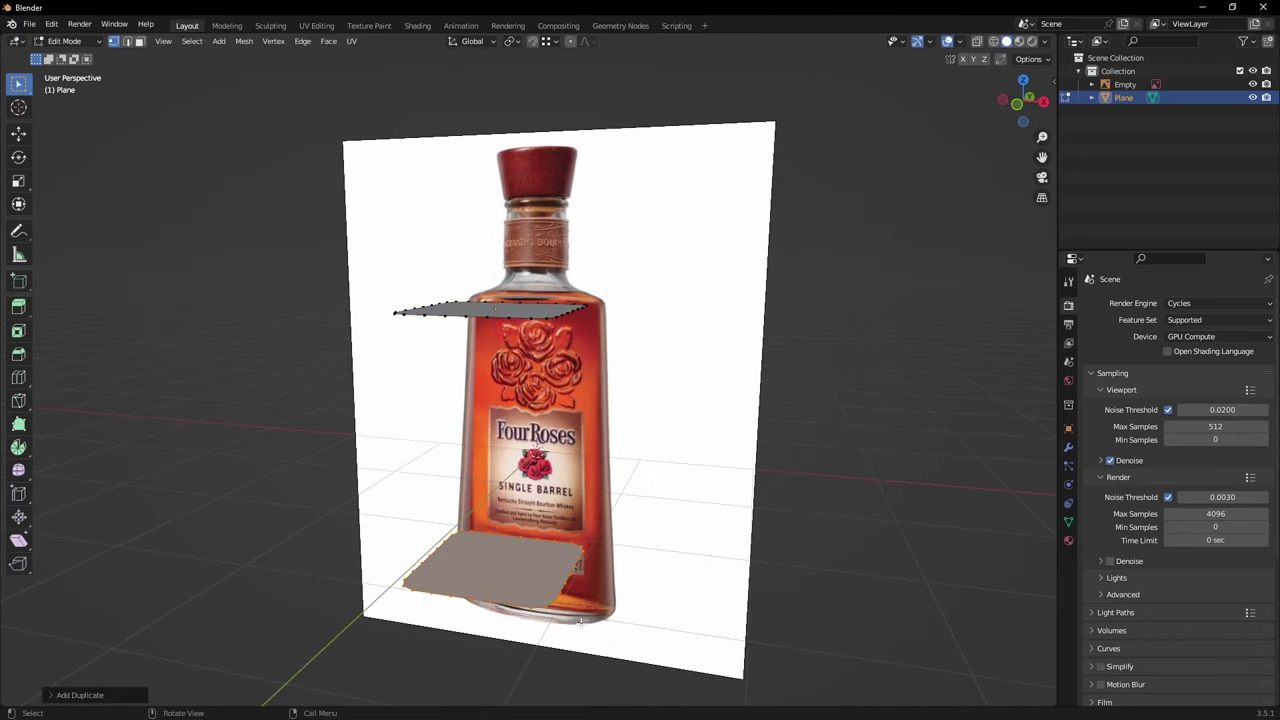
Step: Try to turn the duplicated lower face into a circle with LoopTools
{"action": "scroll", "coordinate": [580, 621], "scroll_direction": "up", "scroll_amount": 3}
{"action": "right_click", "coordinate": [534, 466]}
{"action": "mouse_move", "coordinate": [515, 382]}
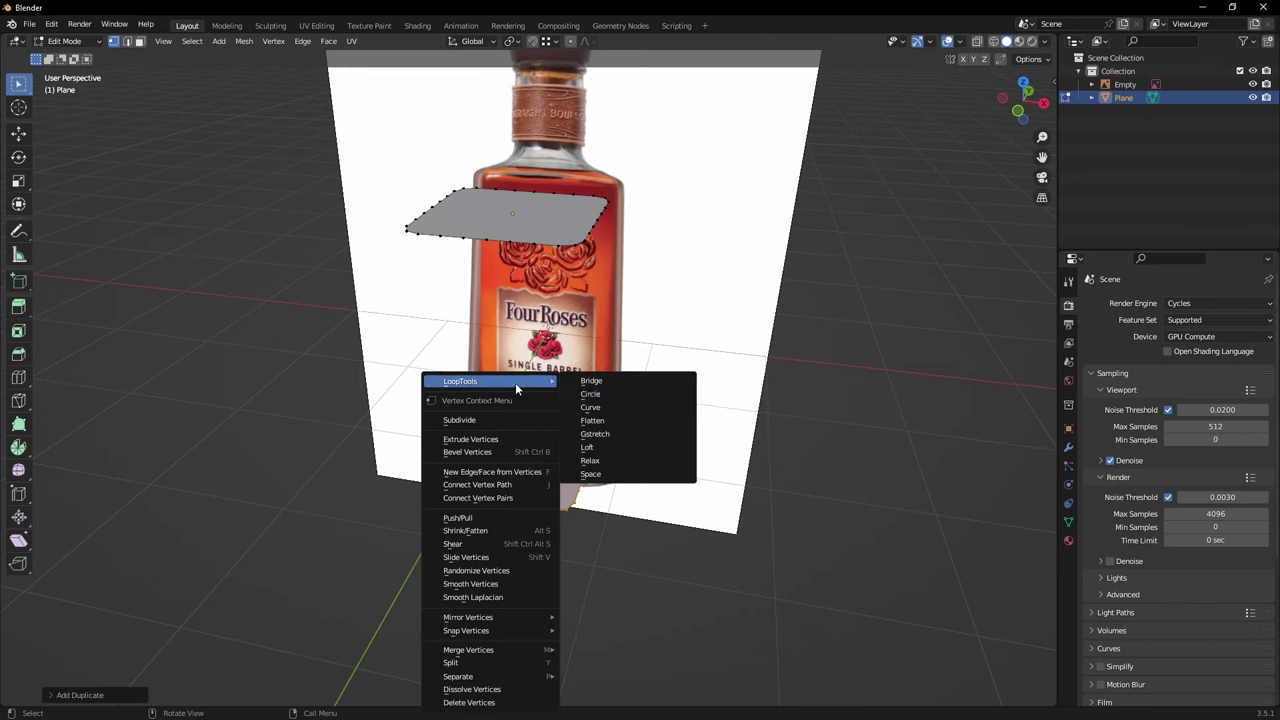
{"action": "left_click", "coordinate": [590, 394]}
{"action": "middle_click_drag", "start_coordinate": [590, 394], "coordinate": [519, 433]}
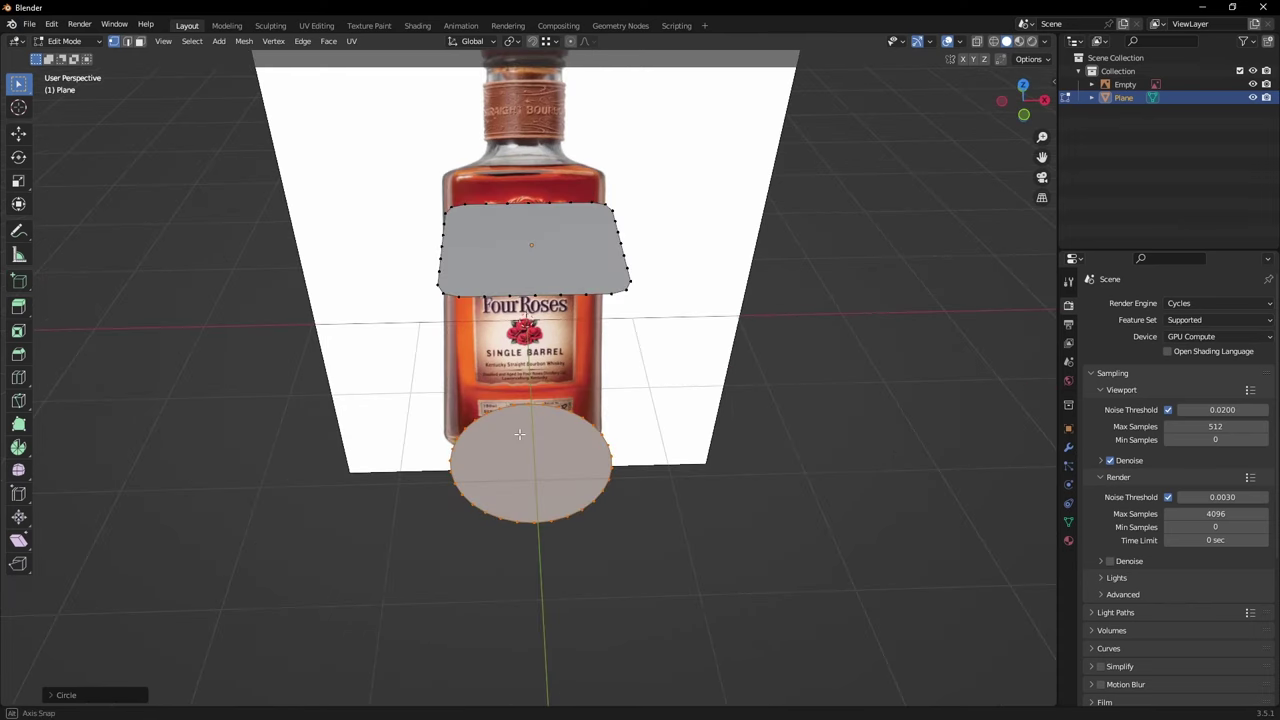
{"action": "scroll", "coordinate": [583, 469], "scroll_direction": "up", "scroll_amount": 2}
{"action": "middle_click_drag", "start_coordinate": [597, 474], "coordinate": [560, 457]}
{"action": "key", "text": "ctrl+z"}
Step: Round the outline of the lower face with To Sphere and inspect its corner vertices
{"action": "scroll", "coordinate": [560, 457], "scroll_direction": "up", "scroll_amount": 2}
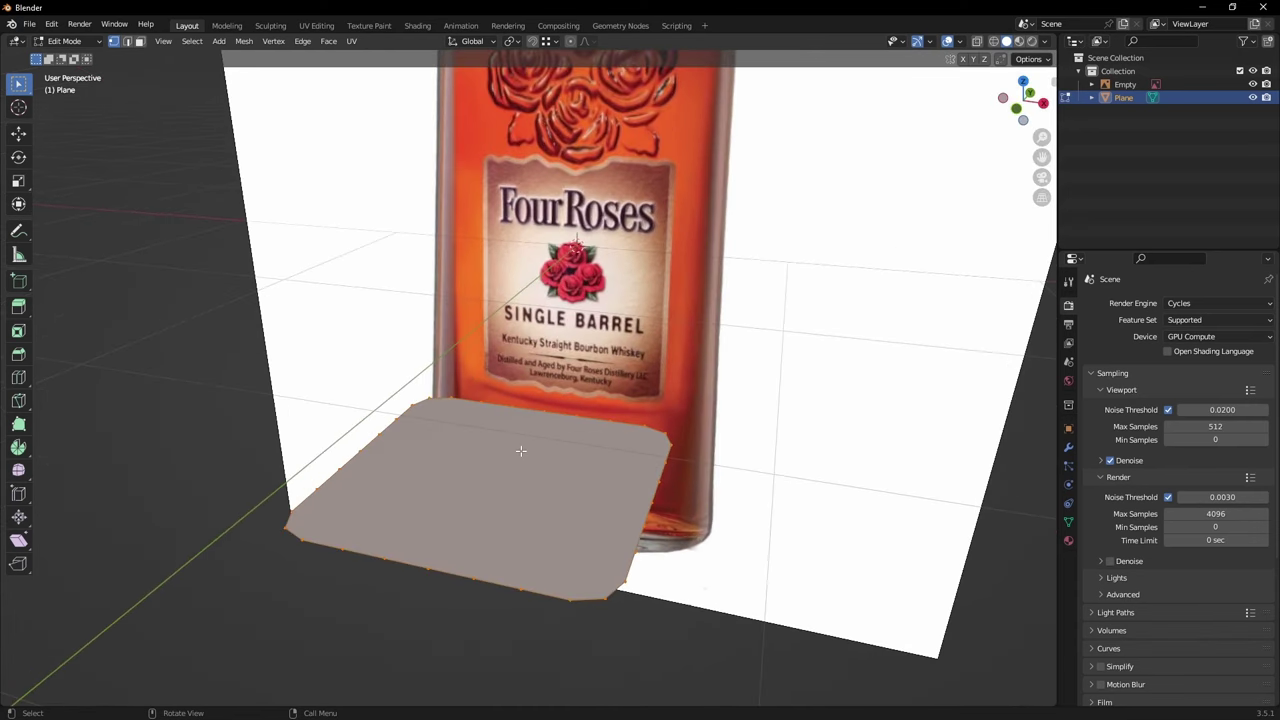
{"action": "key", "text": "shift+alt+s"}
{"action": "left_click", "coordinate": [468, 488]}
{"action": "middle_click_drag", "start_coordinate": [468, 488], "coordinate": [581, 509]}
{"action": "scroll", "coordinate": [531, 466], "scroll_direction": "up", "scroll_amount": 3}
{"action": "left_click_drag", "start_coordinate": [689, 541], "coordinate": [530, 420]}
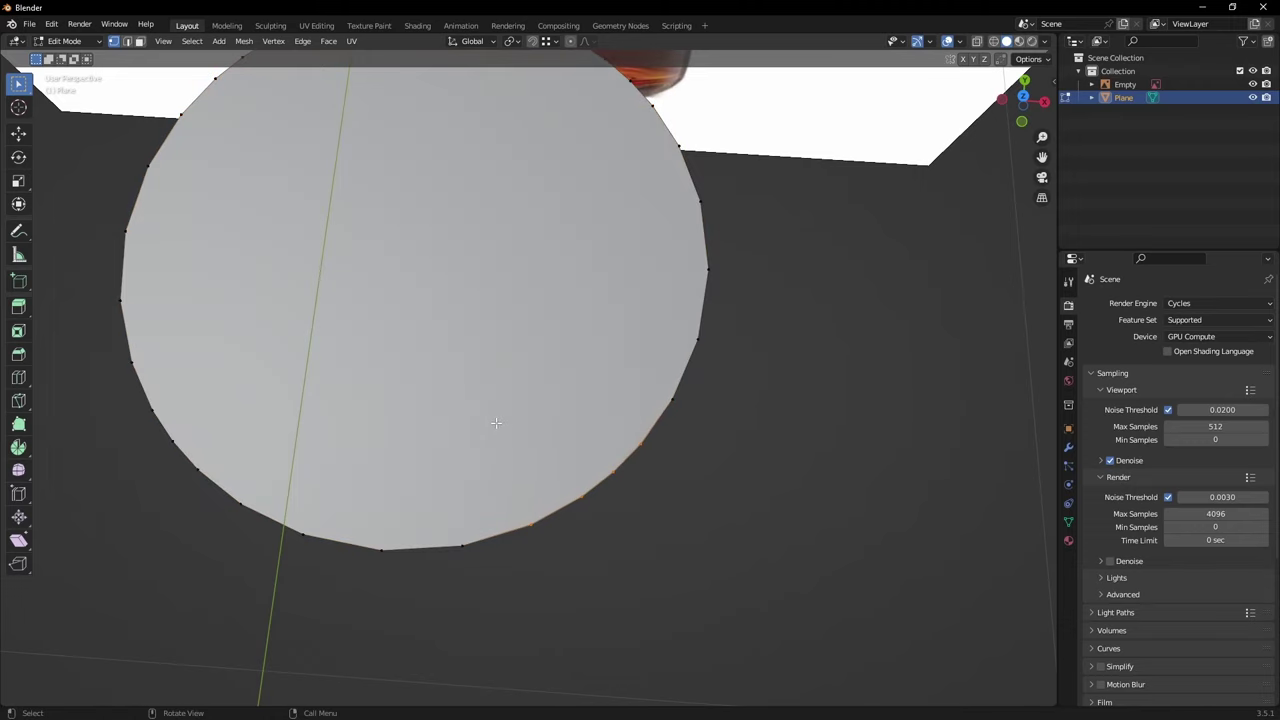
{"action": "middle_click_drag", "start_coordinate": [500, 422], "coordinate": [538, 498]}
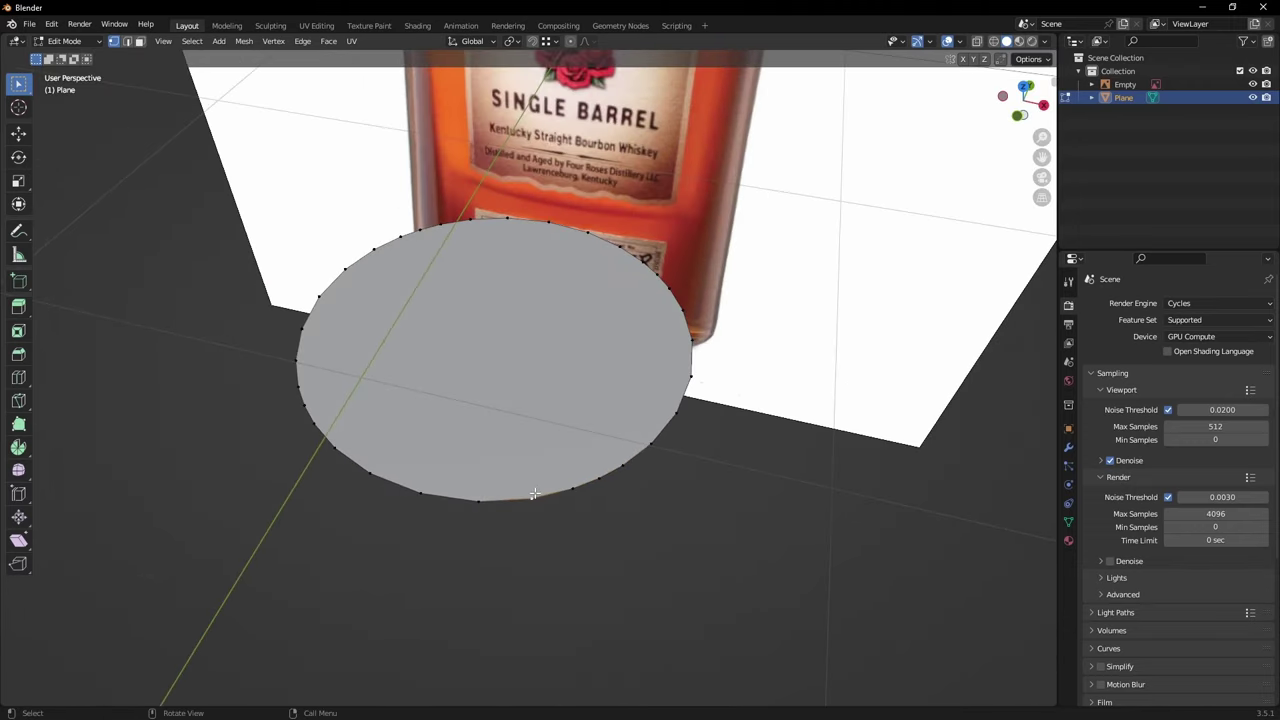
Step: Select the whole linked lower face and regularise its outline with LoopTools Circle
{"action": "key", "text": "l"}
{"action": "middle_click_drag", "start_coordinate": [529, 440], "coordinate": [534, 423]}
{"action": "right_click", "coordinate": [522, 380]}
{"action": "mouse_move", "coordinate": [522, 380]}
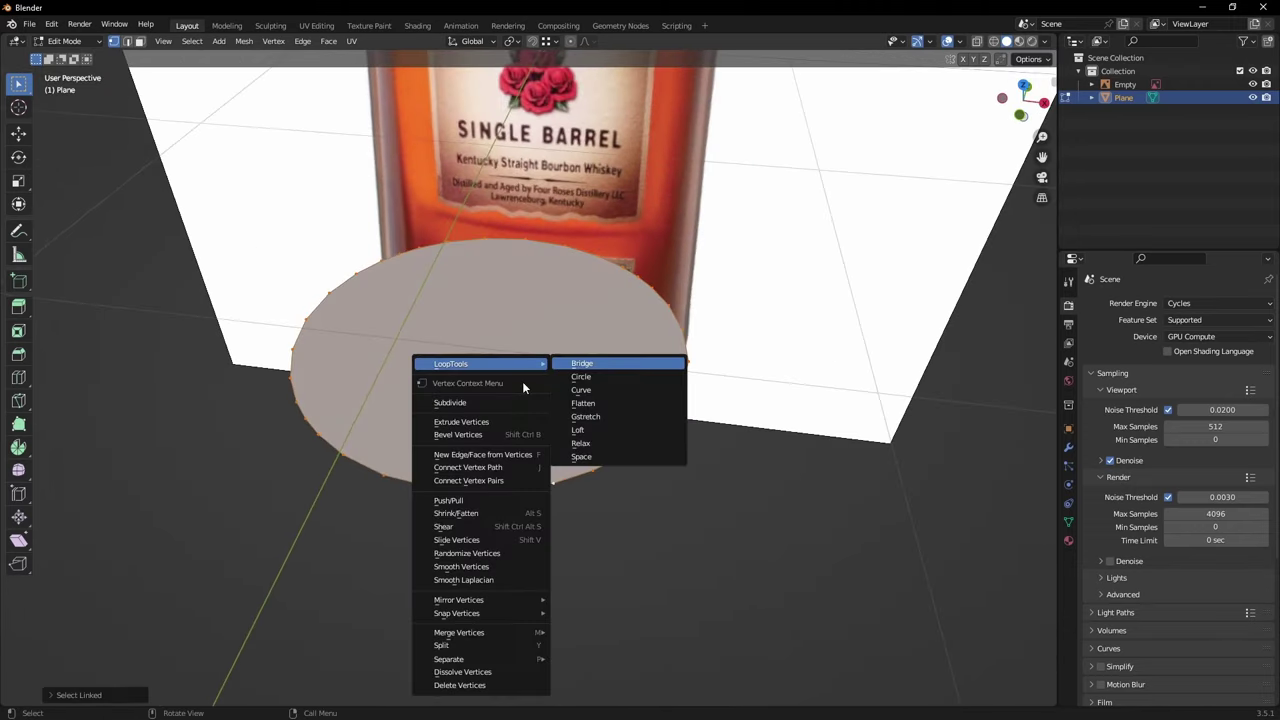
{"action": "left_click", "coordinate": [603, 377]}
{"action": "middle_click_drag", "start_coordinate": [524, 466], "coordinate": [533, 468]}
Step: In front view, lower the circular face along Z to the bottle's base and scale it up by about 1.2
{"action": "key", "text": "KP_1"}
{"action": "scroll", "coordinate": [533, 466], "scroll_direction": "down", "scroll_amount": 3}
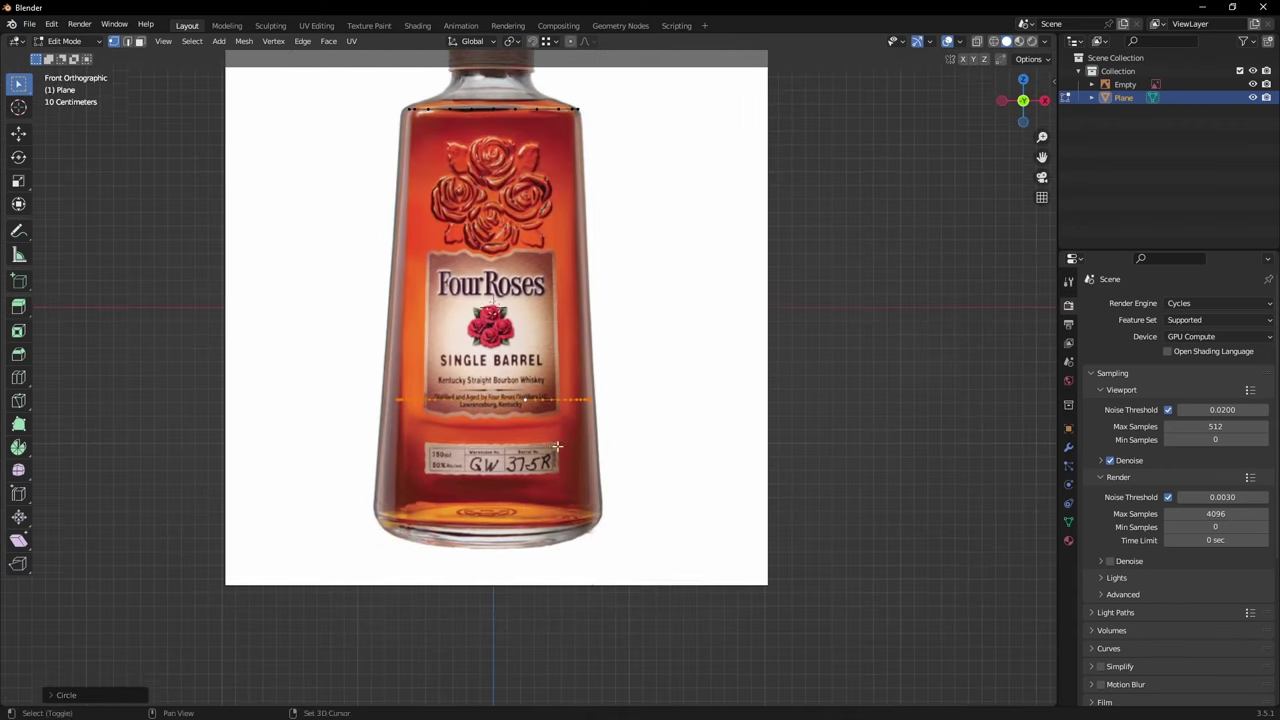
{"action": "scroll", "coordinate": [533, 466], "scroll_direction": "up", "scroll_amount": 3}
{"action": "key", "text": "g"}
{"action": "key", "text": "z"}
{"action": "left_click", "coordinate": [581, 533]}
{"action": "key", "text": "s"}
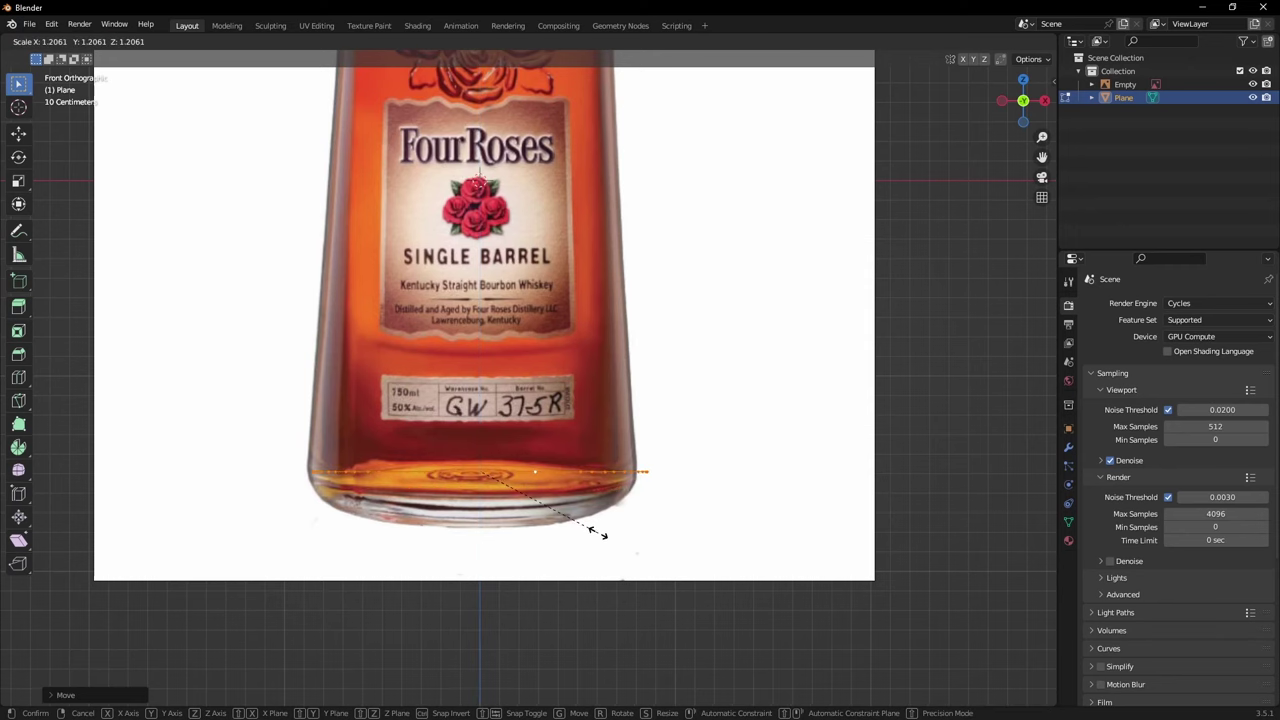
{"action": "left_click", "coordinate": [599, 533]}
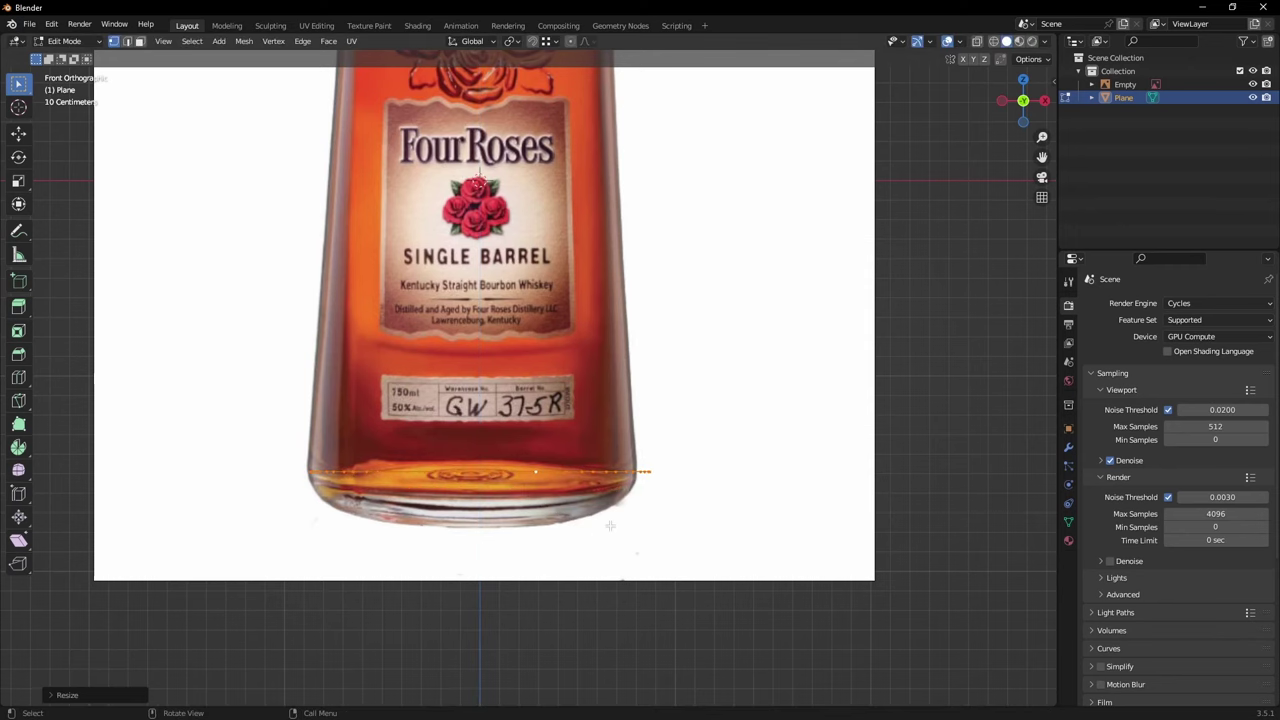
{"action": "scroll", "coordinate": [574, 600], "scroll_direction": "down", "scroll_amount": 2}
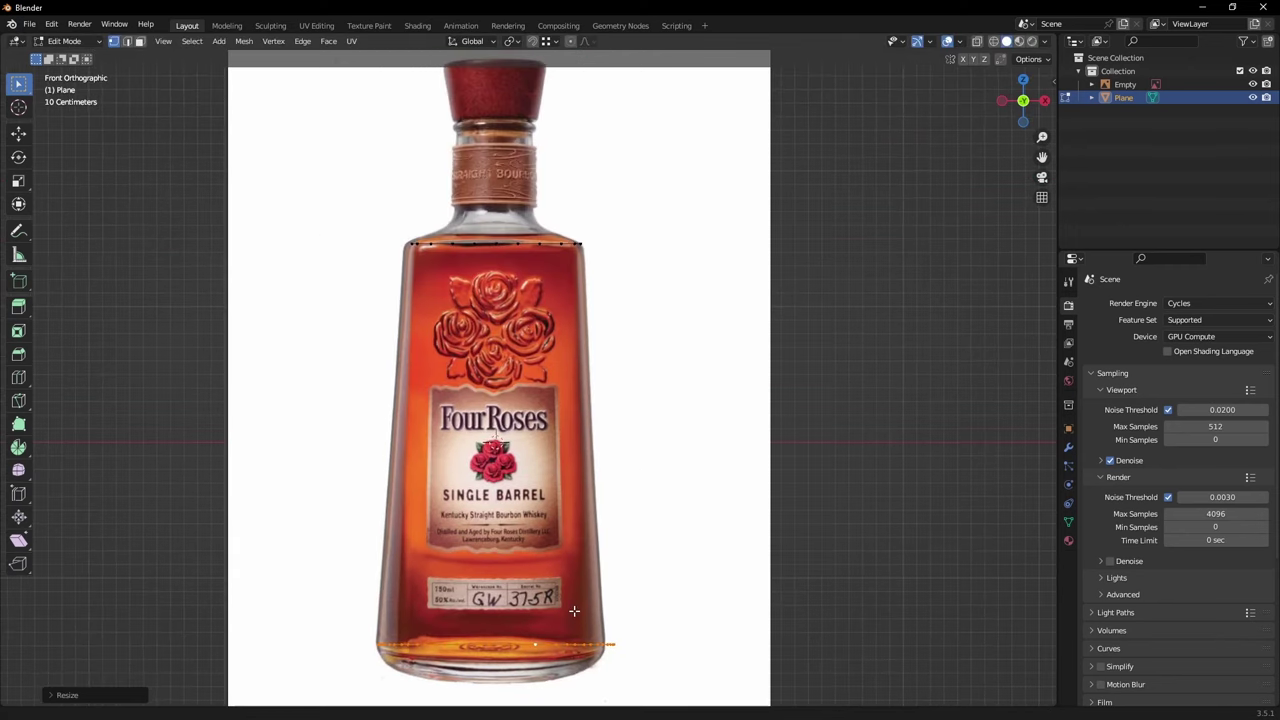
Step: Check the circular face's width against the bottle's base, then move the face slightly along Z to fit the base's widest point
{"action": "middle_click_drag", "start_coordinate": [574, 611], "coordinate": [574, 374], "text": "shift"}
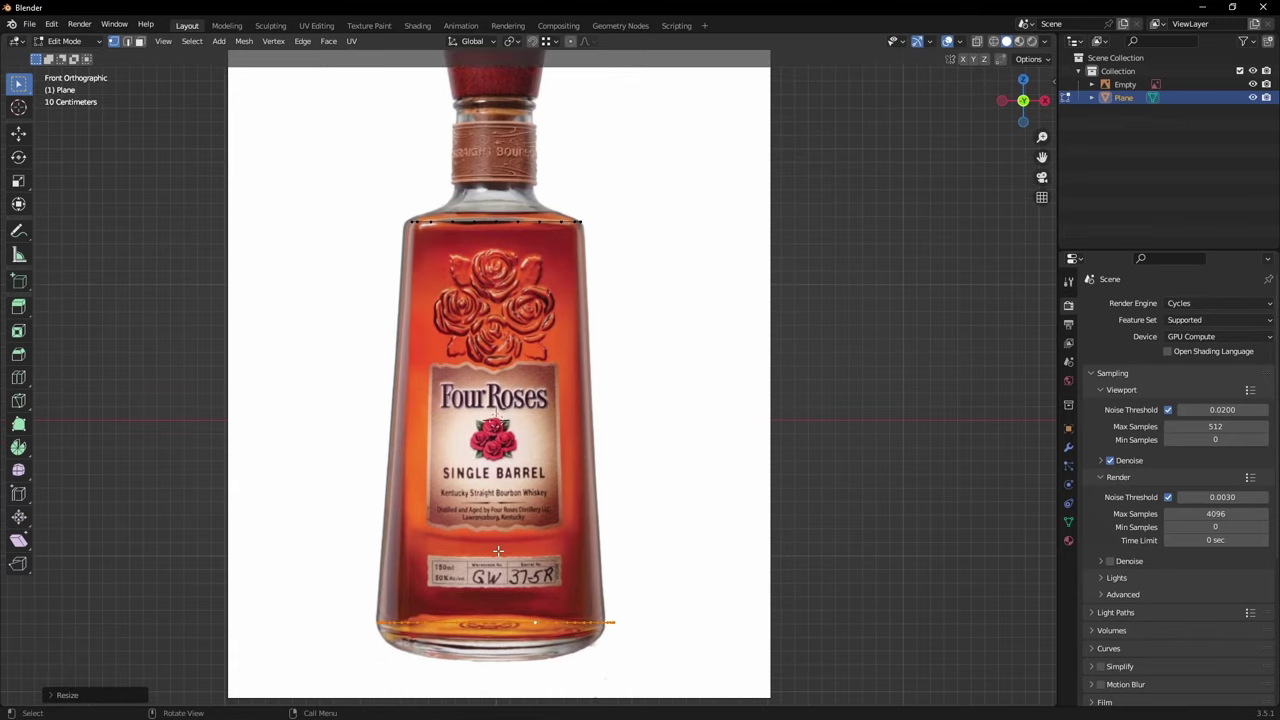
{"action": "scroll", "coordinate": [529, 631], "scroll_direction": "up", "scroll_amount": 5}
{"action": "middle_click_drag", "start_coordinate": [364, 422], "coordinate": [481, 503], "text": "shift"}
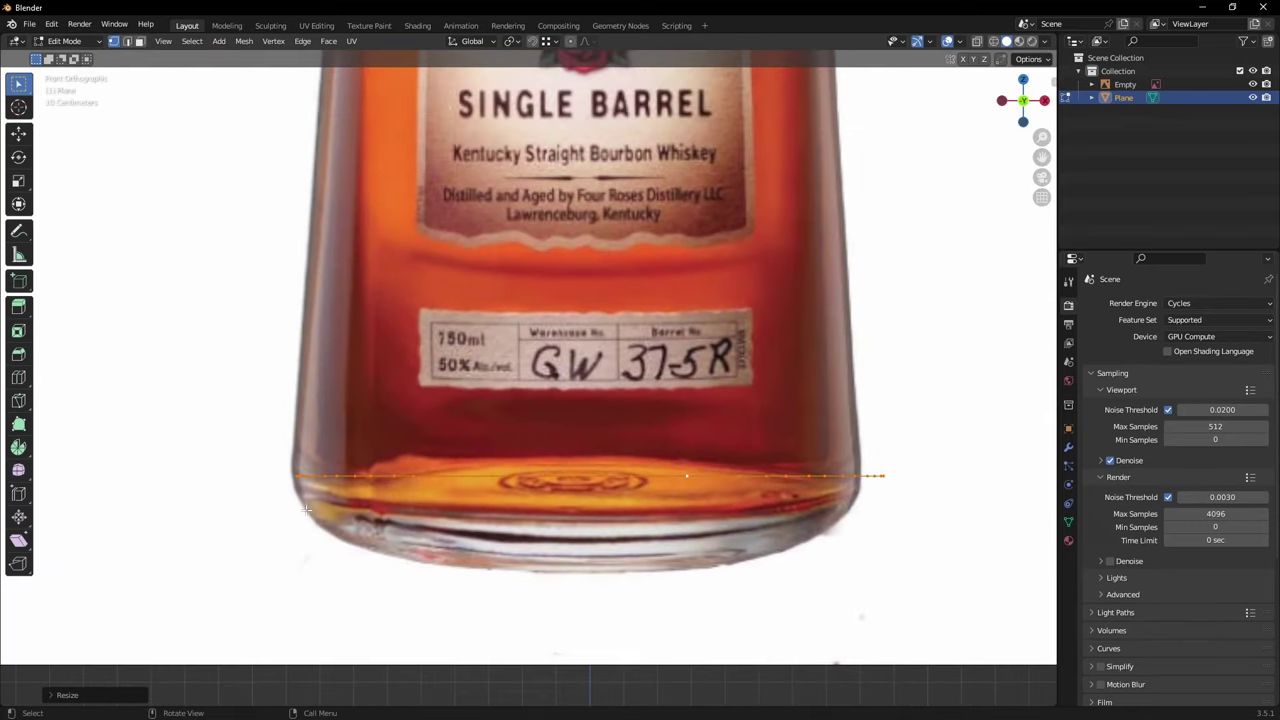
{"action": "middle_click_drag", "start_coordinate": [665, 509], "coordinate": [636, 488], "text": "shift"}
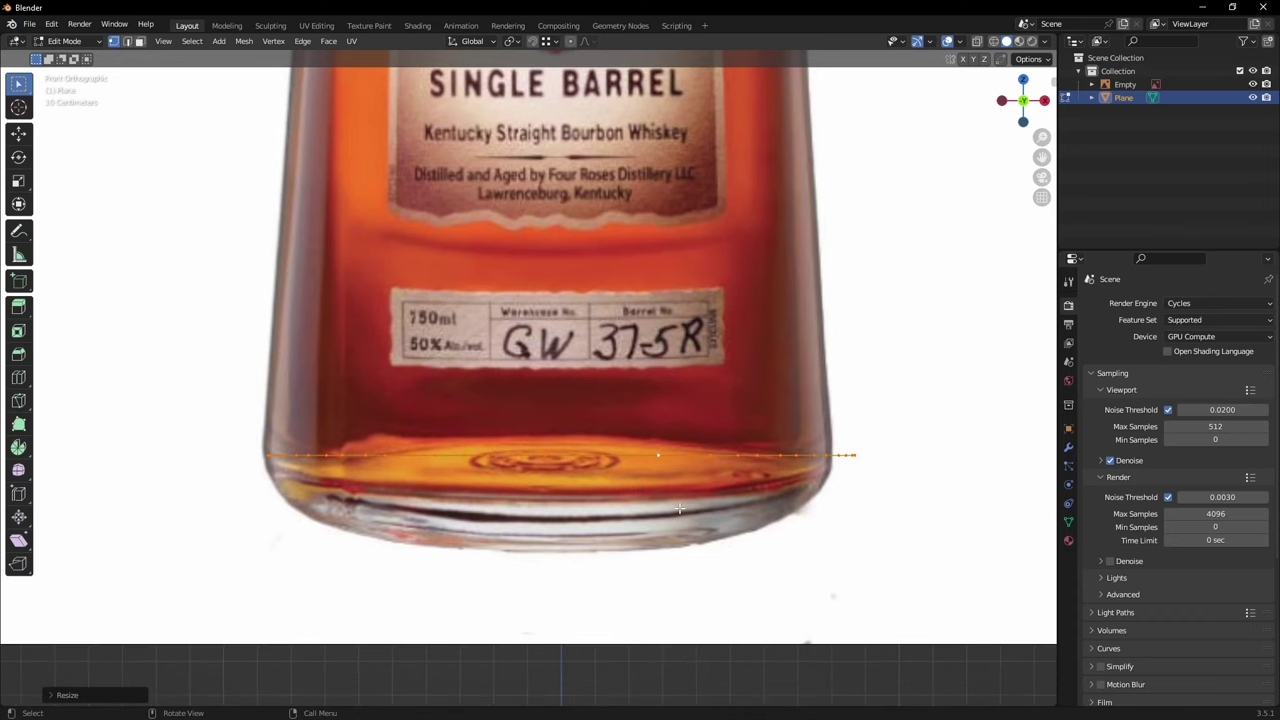
{"action": "key", "text": "s"}
{"action": "right_click", "coordinate": [723, 526]}
{"action": "middle_click_drag", "start_coordinate": [430, 500], "coordinate": [622, 484], "text": "shift"}
{"action": "scroll", "coordinate": [412, 506], "scroll_direction": "up", "scroll_amount": 4}
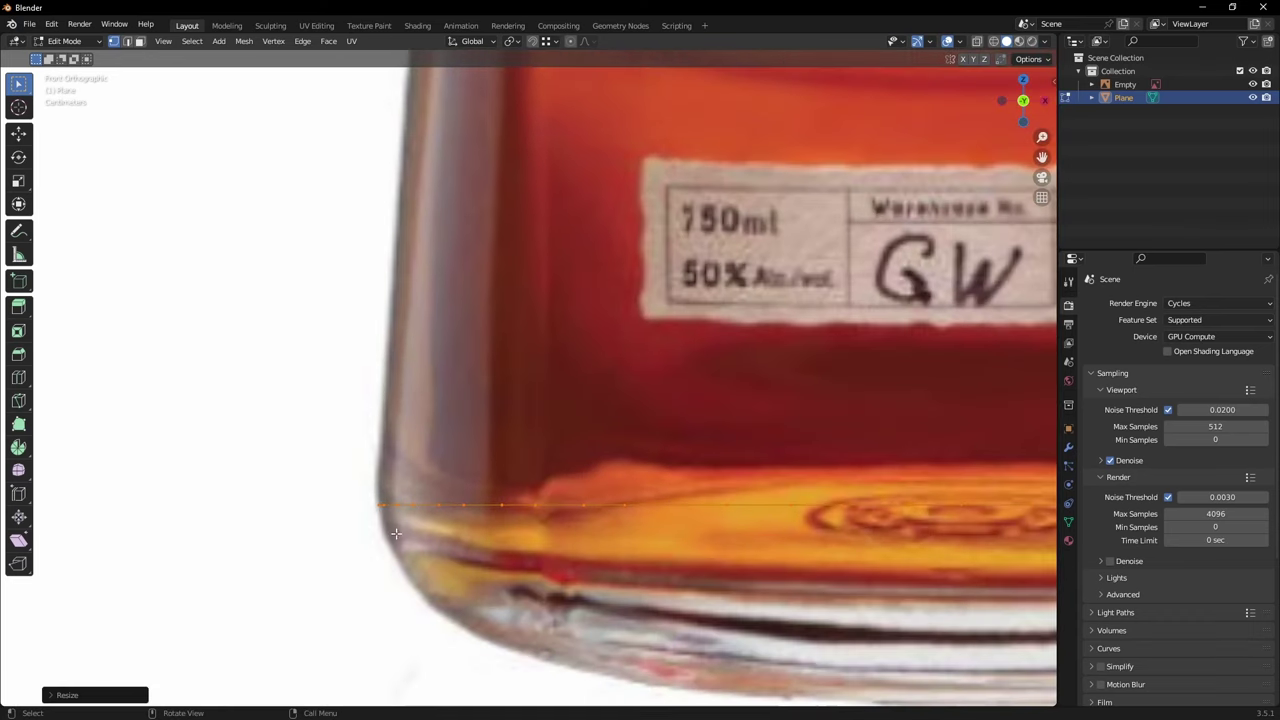
{"action": "scroll", "coordinate": [403, 304], "scroll_direction": "down", "scroll_amount": 4}
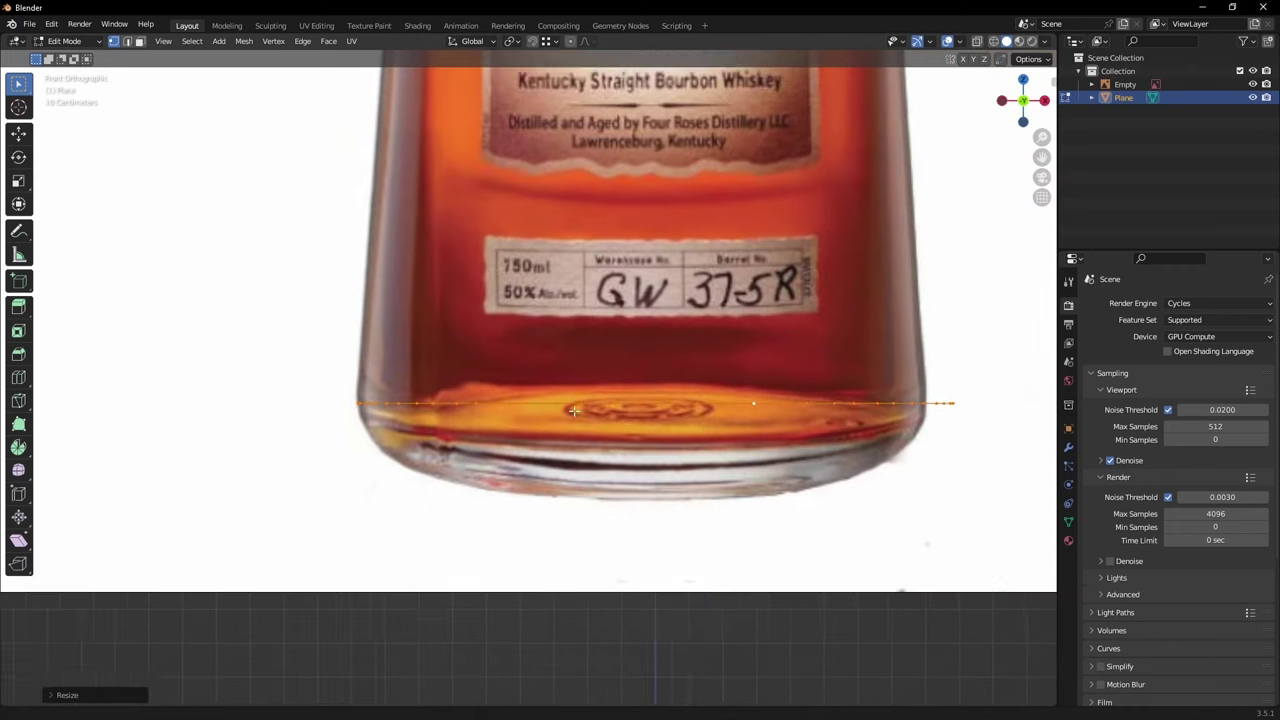
{"action": "middle_click_drag", "start_coordinate": [637, 487], "coordinate": [604, 403], "text": "shift"}
{"action": "key", "text": "g"}
{"action": "key", "text": "z"}
{"action": "left_click", "coordinate": [557, 453]}
Step: Extrude the circular face downward along the base of the bottle and scale the new ring up by about 1.01
{"action": "scroll", "coordinate": [604, 403], "scroll_direction": "up", "scroll_amount": 2}
{"action": "scroll", "coordinate": [603, 403], "scroll_direction": "up", "scroll_amount": 1}
{"action": "key", "text": "e"}
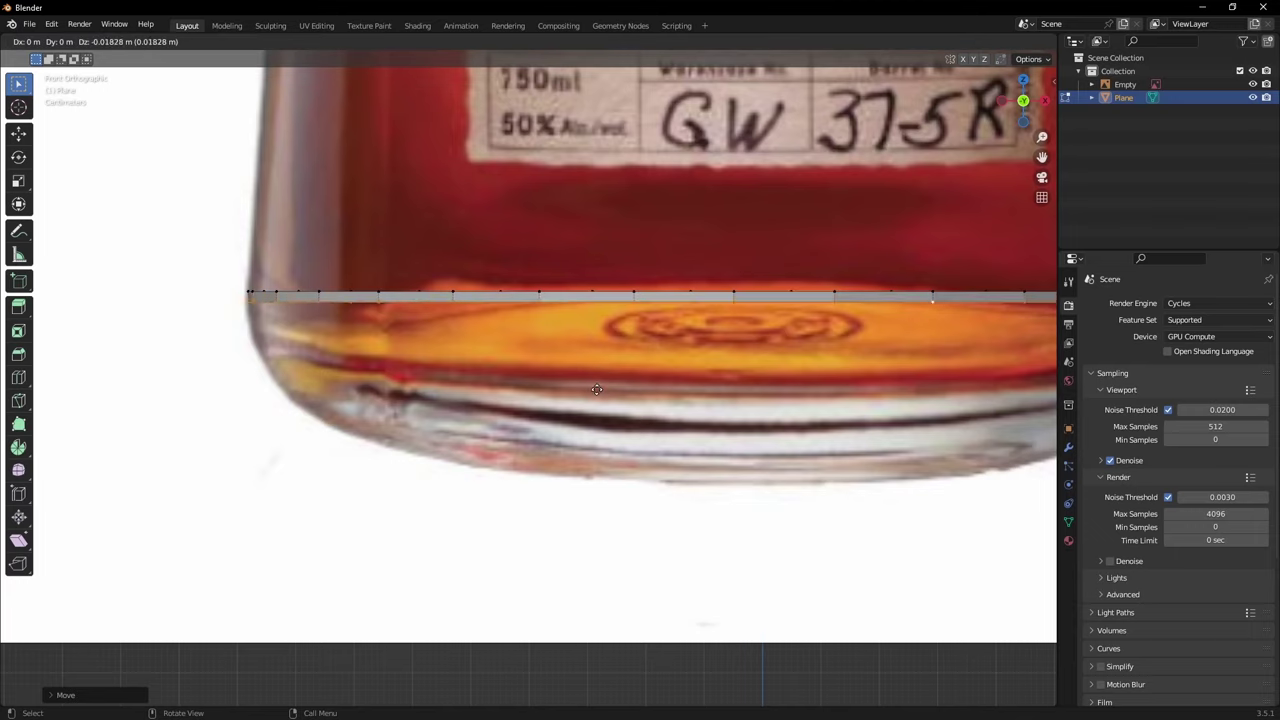
{"action": "left_click", "coordinate": [590, 455]}
{"action": "key", "text": "s"}
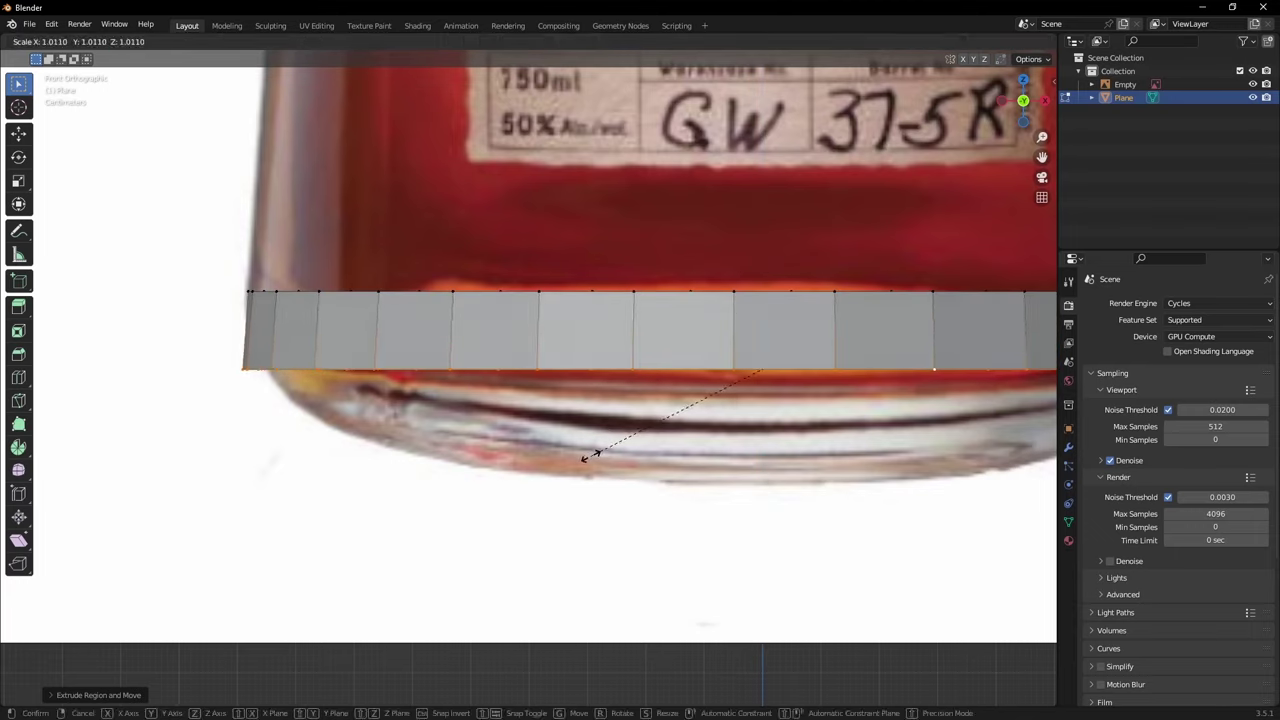
{"action": "left_click", "coordinate": [580, 456]}
Step: With the reference image showing through the mesh, extrude a second ring downward and scale it inward to follow the rounded base
{"action": "key", "text": "z"}
{"action": "left_click", "coordinate": [513, 449]}
{"action": "middle_click_drag", "start_coordinate": [513, 449], "coordinate": [457, 443], "text": "shift"}
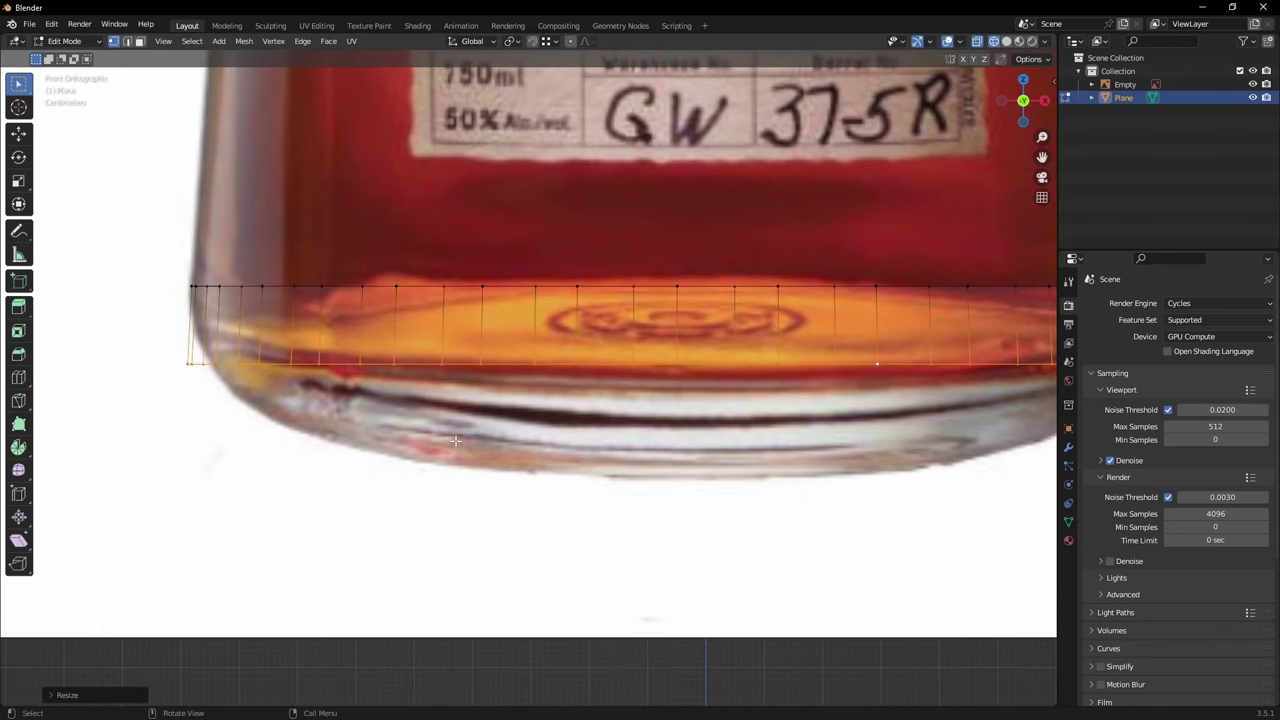
{"action": "key", "text": "e"}
{"action": "left_click", "coordinate": [460, 518]}
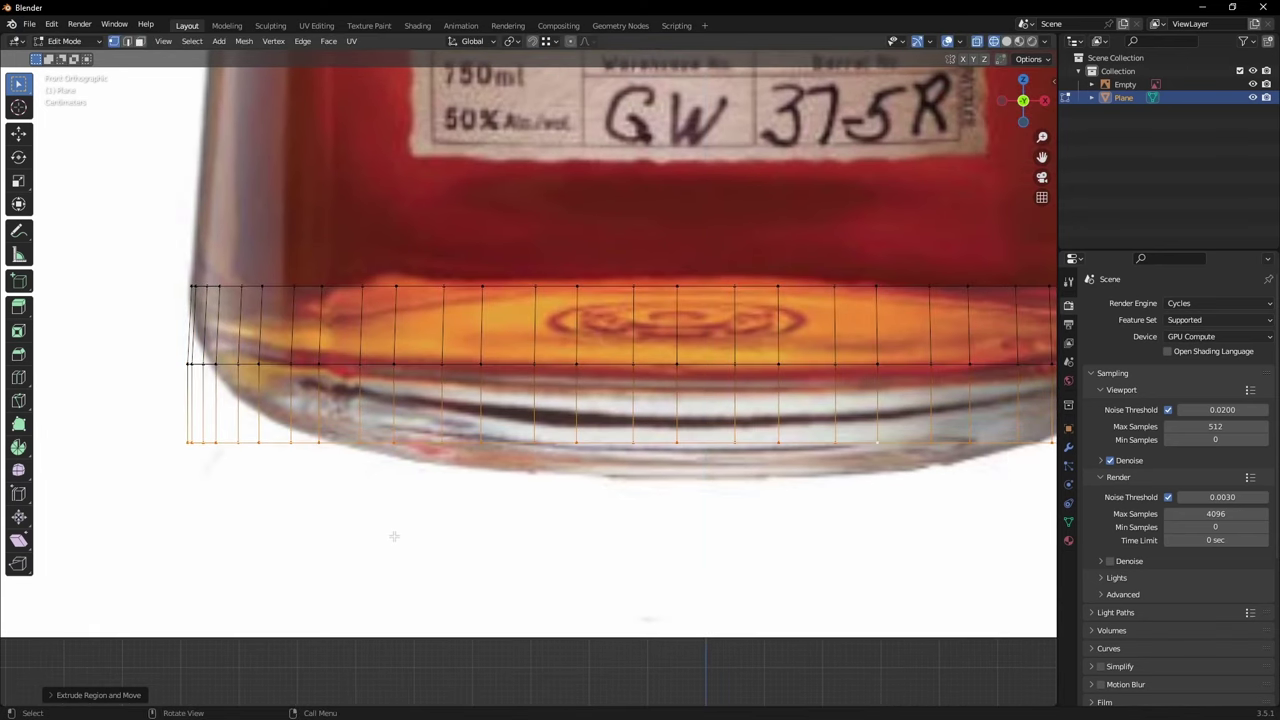
{"action": "key", "text": "s"}
{"action": "left_click", "coordinate": [409, 531]}
{"action": "scroll", "coordinate": [409, 531], "scroll_direction": "down", "scroll_amount": 4}
{"action": "key", "text": "alt+z"}
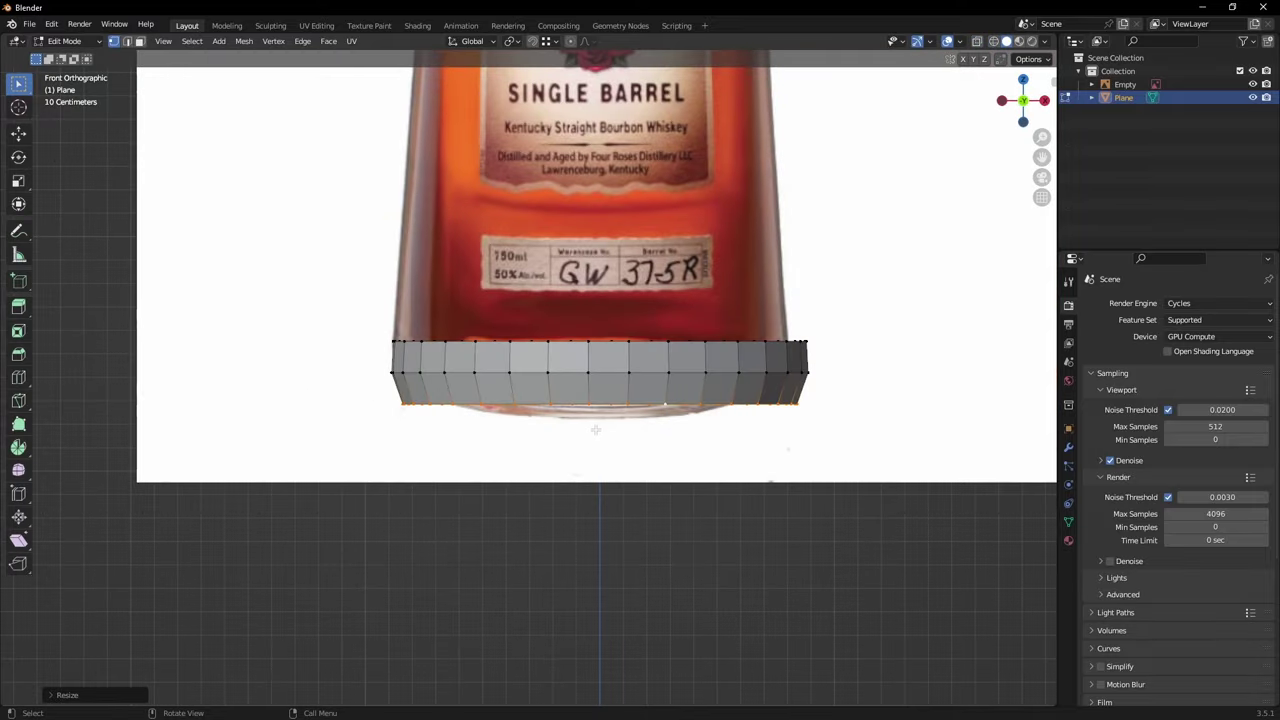
{"action": "middle_click_drag", "start_coordinate": [594, 429], "coordinate": [534, 457]}
Step: Extrude a further ring at the underside of the base, scale it inward and lower it slightly along Z to the bottle's bottom
{"action": "key", "text": "KP_1"}
{"action": "scroll", "coordinate": [593, 427], "scroll_direction": "up", "scroll_amount": 3}
{"action": "scroll", "coordinate": [592, 427], "scroll_direction": "up", "scroll_amount": 2}
{"action": "key", "text": "shift+z"}
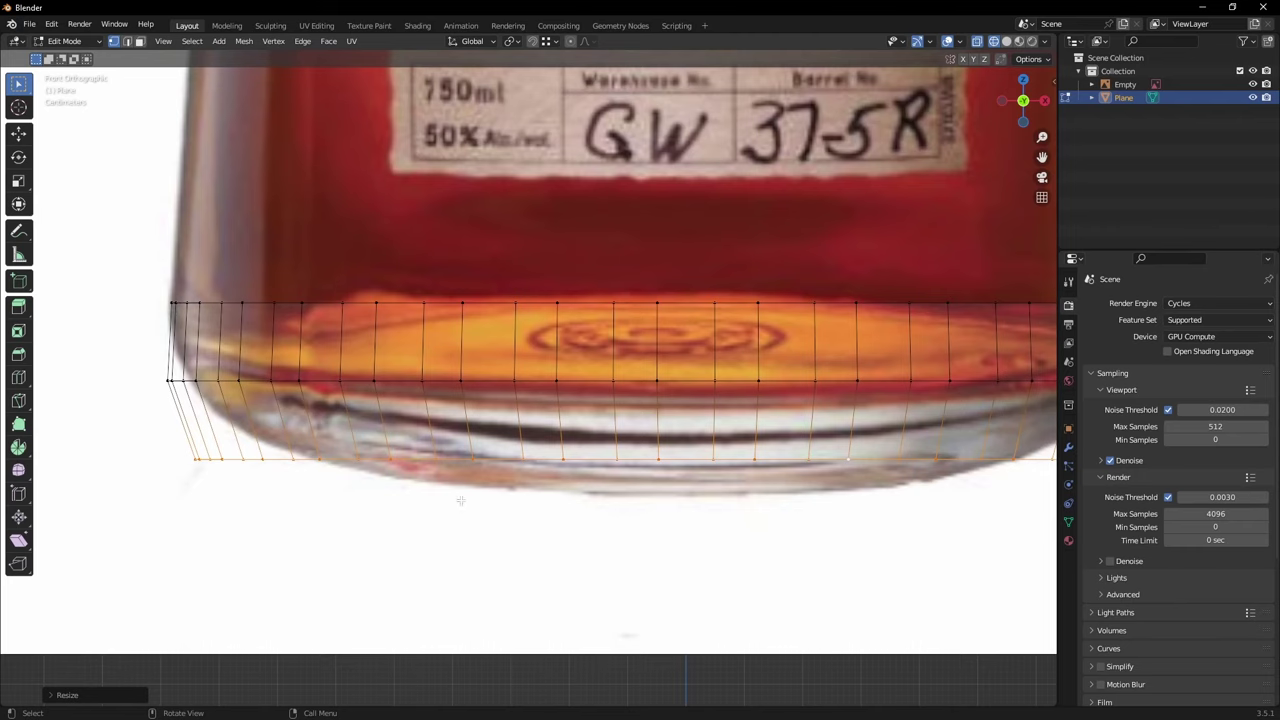
{"action": "middle_click_drag", "start_coordinate": [401, 488], "coordinate": [428, 450], "text": "shift"}
{"action": "key", "text": "s"}
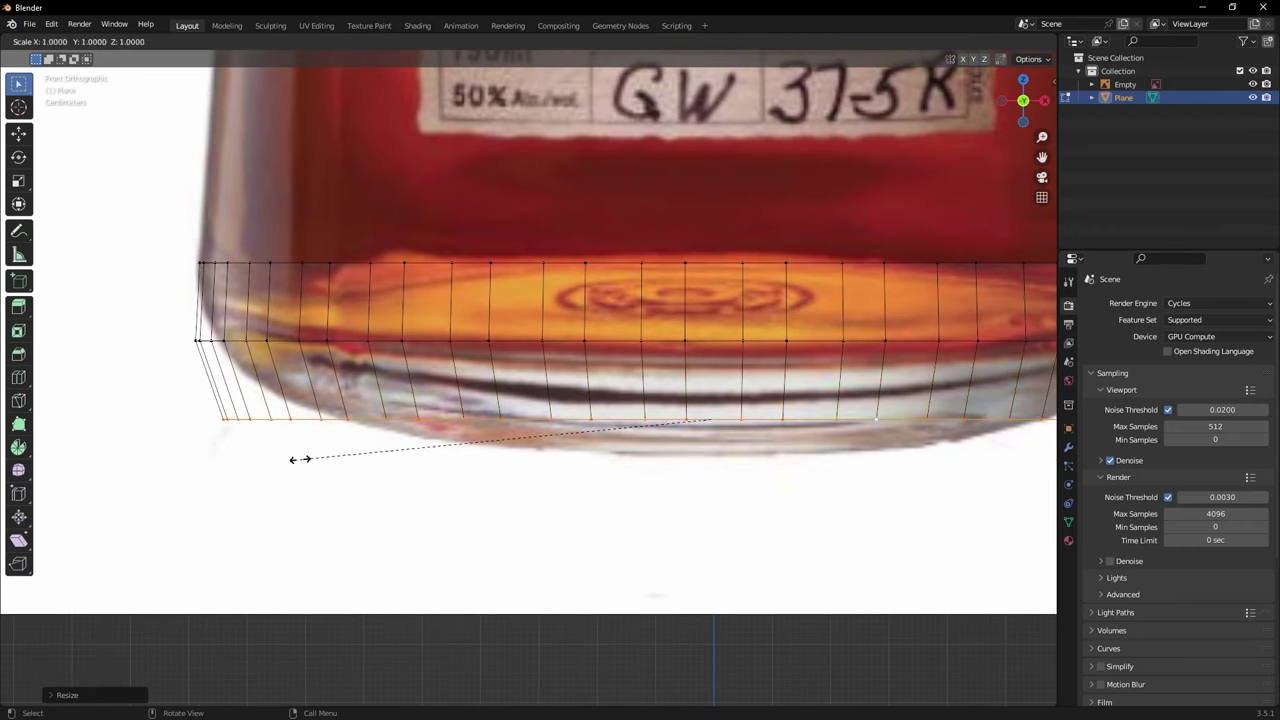
{"action": "left_click", "coordinate": [378, 461]}
{"action": "key", "text": "g"}
{"action": "key", "text": "z"}
{"action": "left_click", "coordinate": [380, 476]}
{"action": "scroll", "coordinate": [360, 463], "scroll_direction": "down", "scroll_amount": 4}
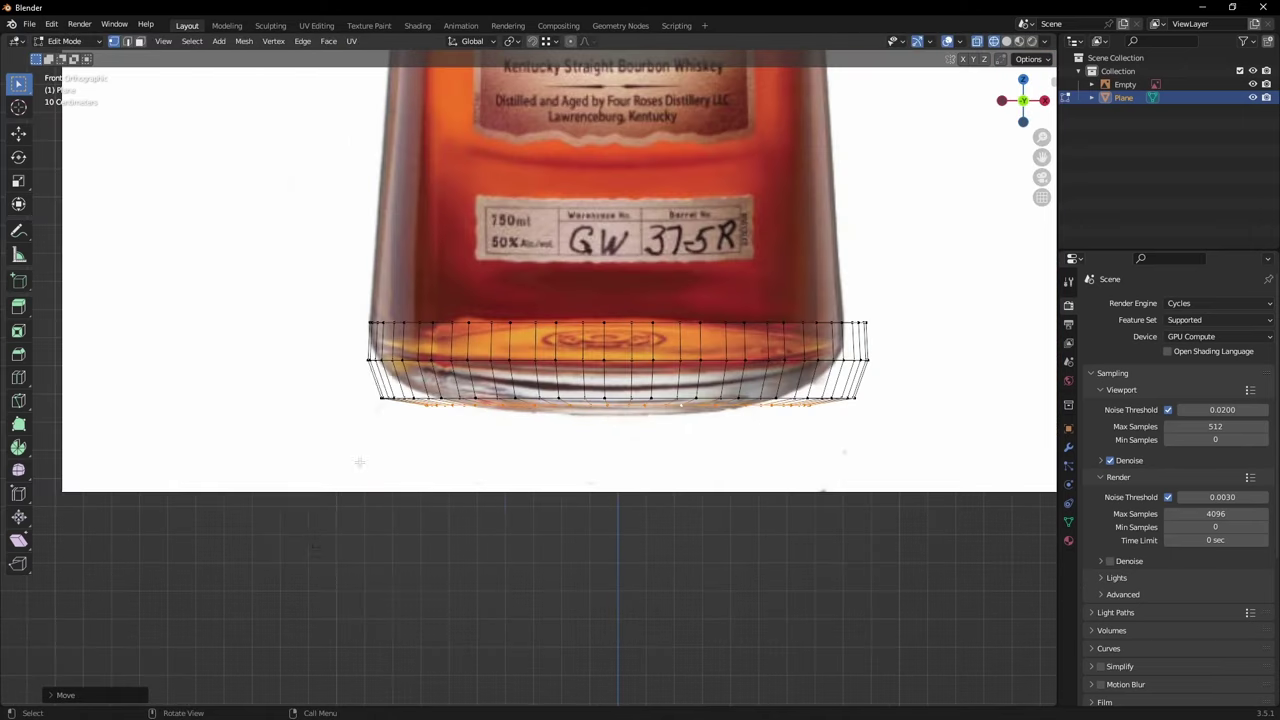
{"action": "key", "text": "shift+z"}
{"action": "scroll", "coordinate": [560, 442], "scroll_direction": "down", "scroll_amount": 2}
{"action": "middle_click_drag", "start_coordinate": [560, 442], "coordinate": [579, 416]}
{"action": "key", "text": "KP_1"}
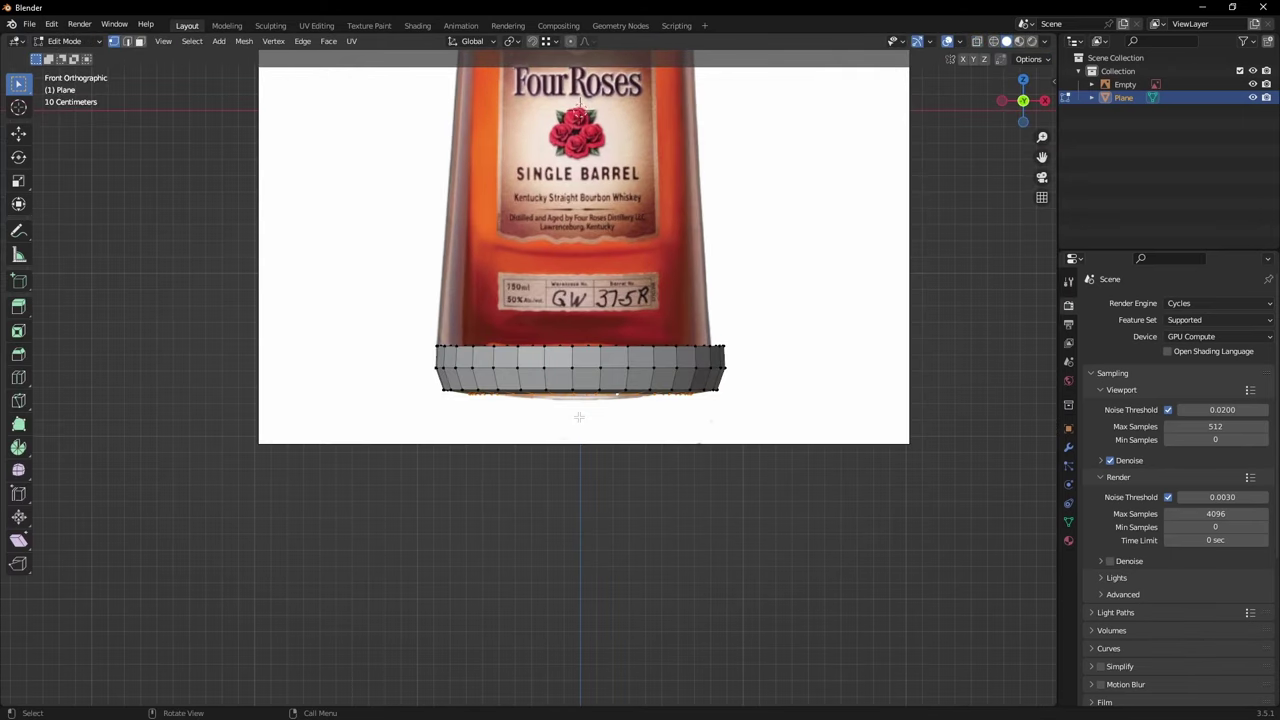
Step: Select the whole base piece and rotate it about -3.2° in top view so its vertices line up symmetrically with the shoulder profile
{"action": "scroll", "coordinate": [579, 416], "scroll_direction": "up", "scroll_amount": 4}
{"action": "key", "text": "alt+z"}
{"action": "key", "text": "a"}
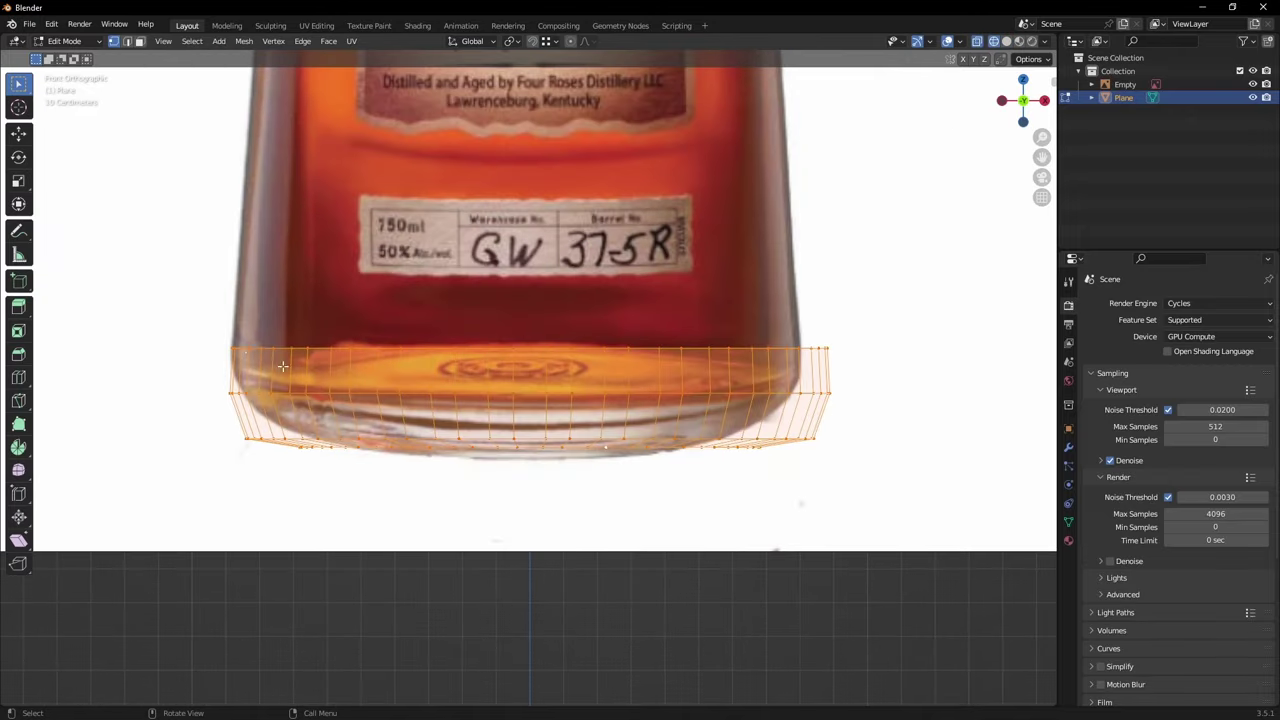
{"action": "key", "text": "alt+a"}
{"action": "key", "text": "a"}
{"action": "key", "text": "KP_7"}
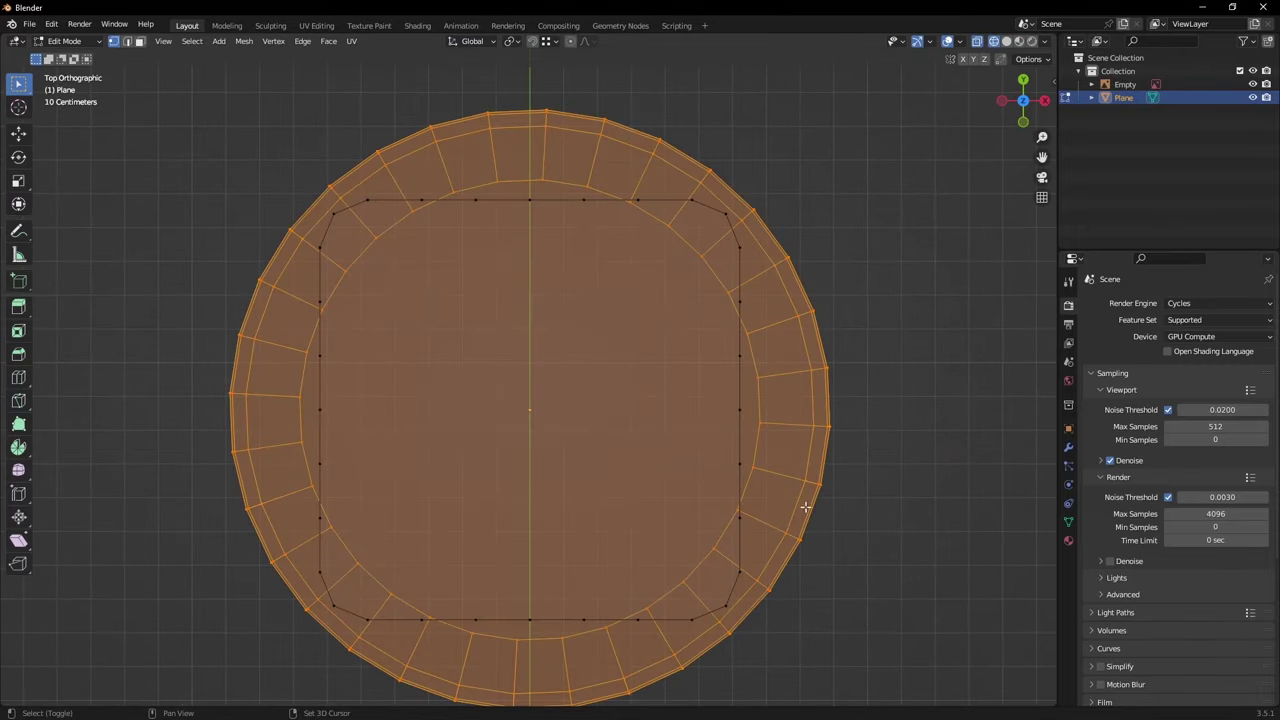
{"action": "middle_click_drag", "start_coordinate": [805, 507], "coordinate": [808, 491], "text": "shift"}
{"action": "key", "text": "r"}
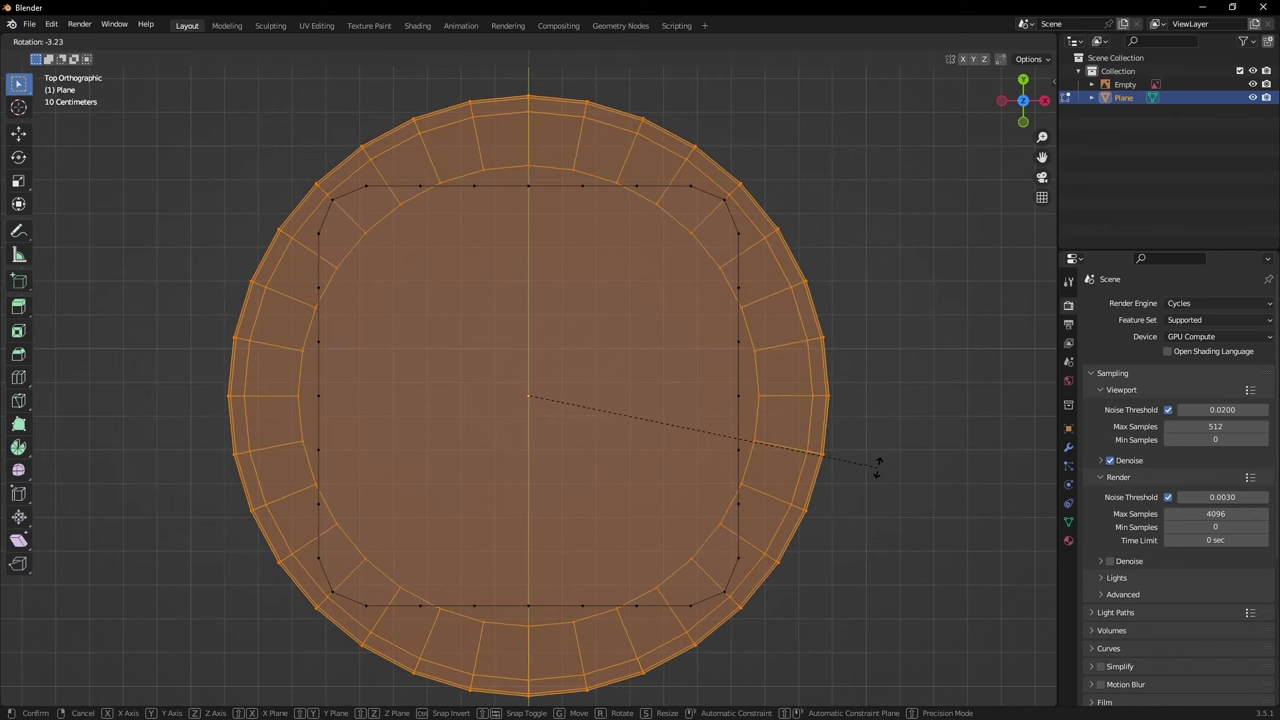
{"action": "left_click", "coordinate": [878, 467]}
{"action": "middle_click_drag", "start_coordinate": [726, 505], "coordinate": [731, 460], "text": "shift"}
{"action": "middle_click_drag", "start_coordinate": [874, 366], "coordinate": [869, 433], "text": "shift"}
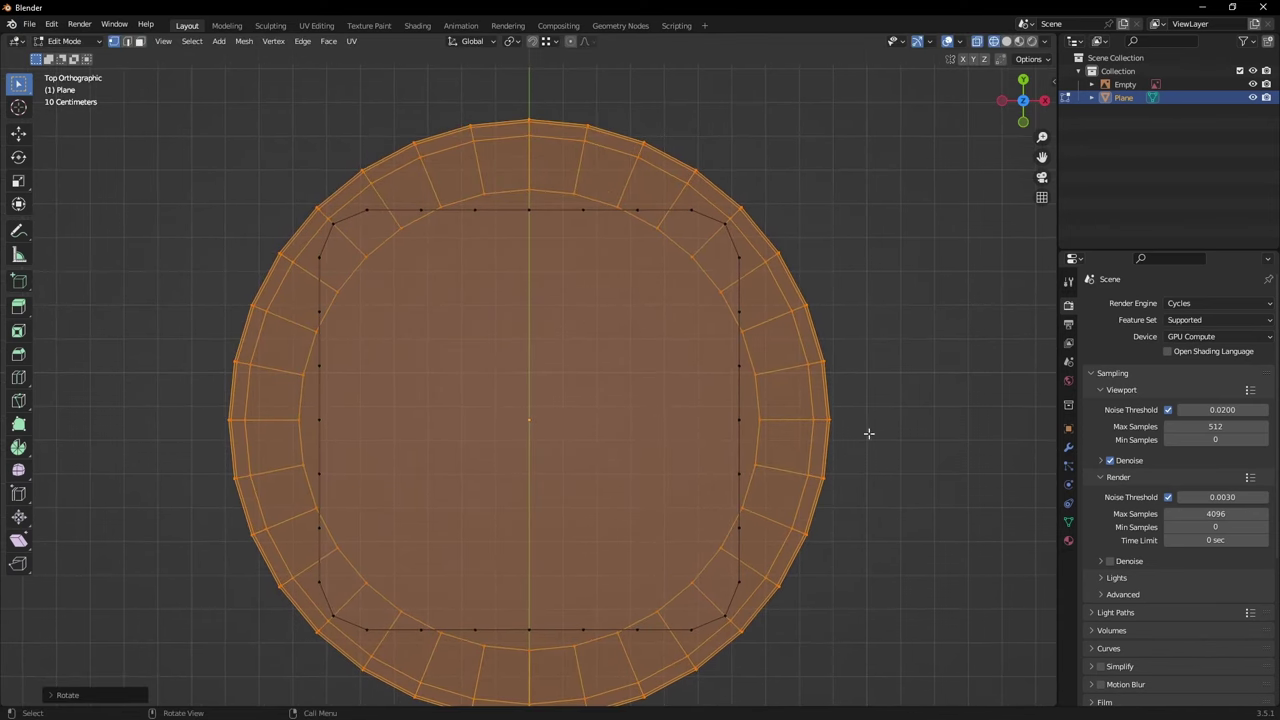
{"action": "middle_click_drag", "start_coordinate": [700, 454], "coordinate": [716, 537], "text": "shift"}
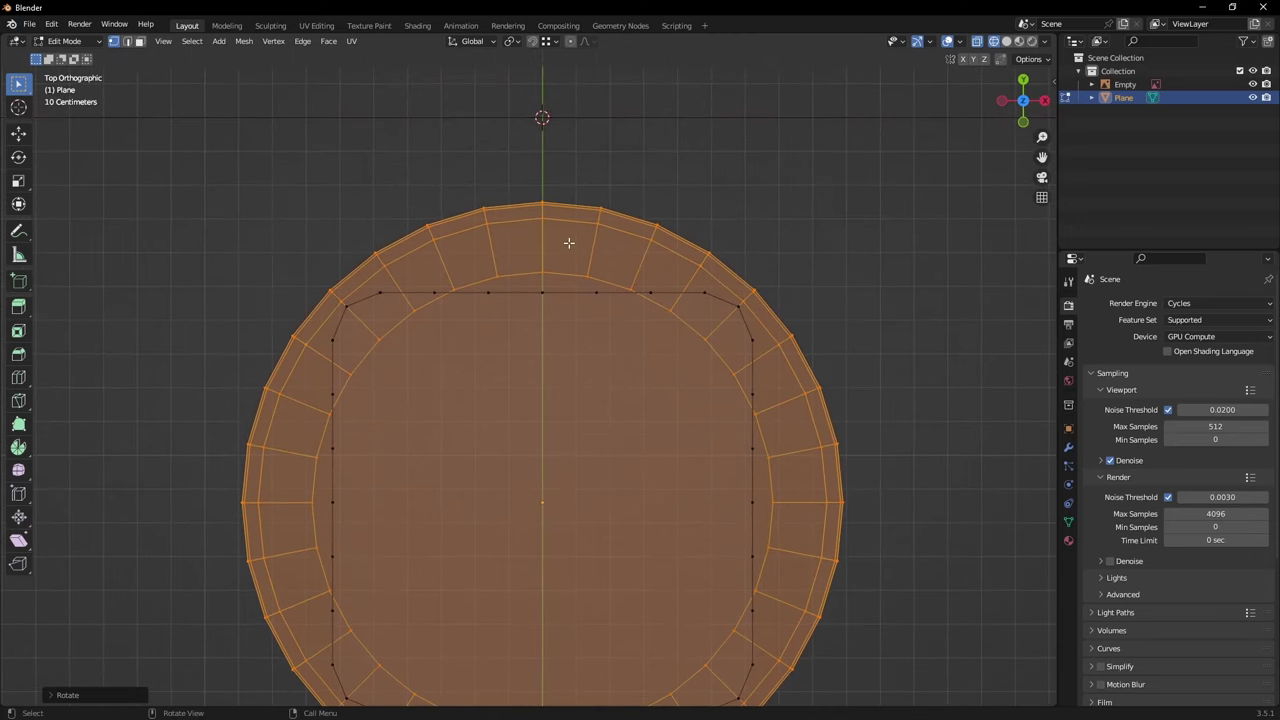
Step: Delete the top cap face of the base piece so that it is open upward
{"action": "scroll", "coordinate": [569, 243], "scroll_direction": "down", "scroll_amount": 1}
{"action": "middle_click_drag", "start_coordinate": [632, 440], "coordinate": [537, 541], "text": "shift"}
{"action": "scroll", "coordinate": [651, 442], "scroll_direction": "down", "scroll_amount": 1}
{"action": "key", "text": "3"}
{"action": "left_click", "coordinate": [593, 408]}
{"action": "scroll", "coordinate": [593, 404], "scroll_direction": "down", "scroll_amount": 4}
{"action": "key", "text": "x"}
{"action": "key", "text": "f"}
{"action": "scroll", "coordinate": [593, 404], "scroll_direction": "down", "scroll_amount": 4}
{"action": "scroll", "coordinate": [537, 541], "scroll_direction": "up", "scroll_amount": 3}
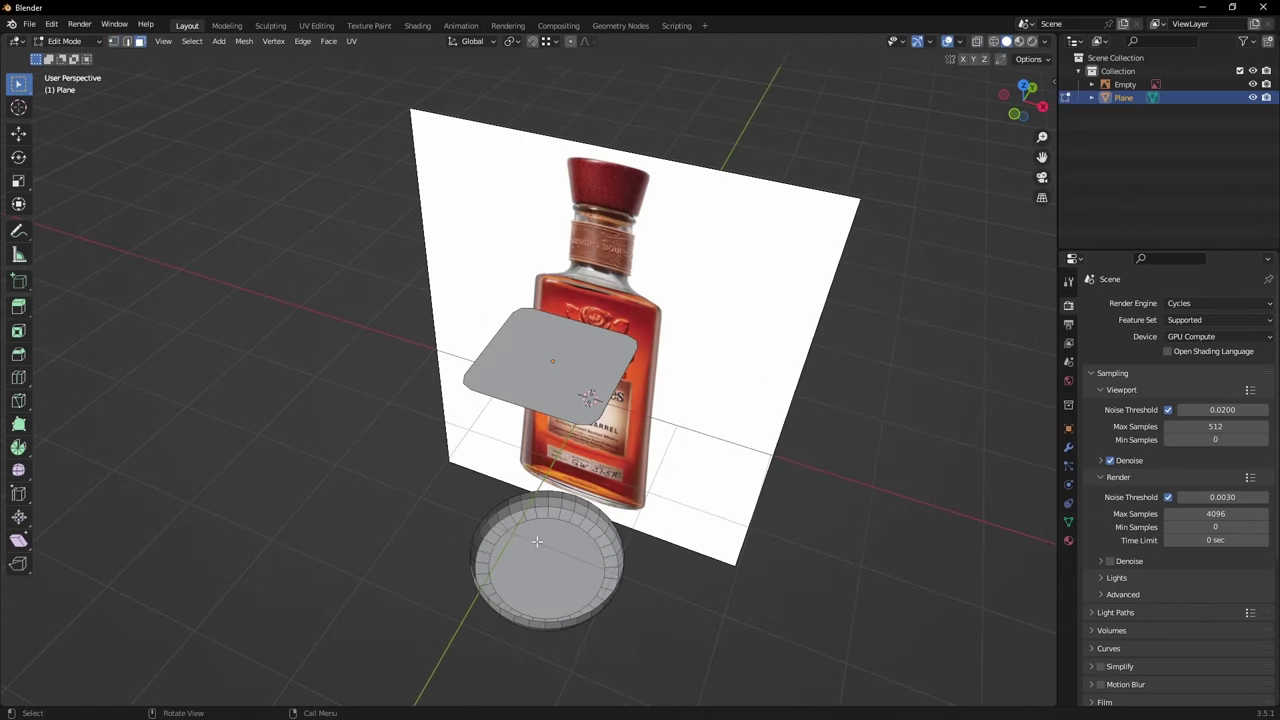
Step: Delete only the face of the rounded-square shoulder profile, keeping its outline edges
{"action": "left_click", "coordinate": [545, 357]}
{"action": "scroll", "coordinate": [545, 357], "scroll_direction": "up", "scroll_amount": 3}
{"action": "key", "text": "x"}
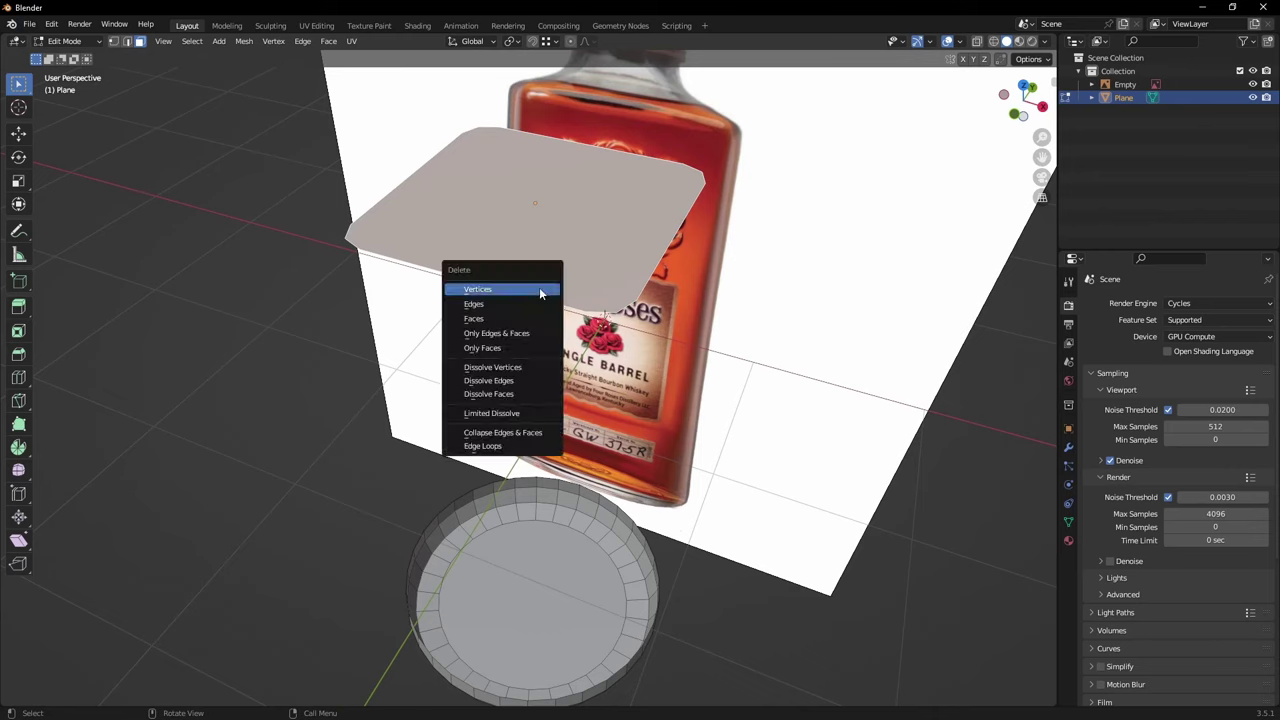
{"action": "left_click", "coordinate": [510, 348]}
Step: Select the shoulder outline and the base's upper rim loop and connect them with LoopTools Bridge
{"action": "middle_click_drag", "start_coordinate": [510, 348], "coordinate": [638, 292]}
{"action": "left_click", "coordinate": [645, 290], "text": "alt"}
{"action": "middle_click_drag", "start_coordinate": [694, 397], "coordinate": [646, 280], "text": "shift"}
{"action": "scroll", "coordinate": [646, 282], "scroll_direction": "up", "scroll_amount": 2}
{"action": "middle_click_drag", "start_coordinate": [685, 367], "coordinate": [626, 320]}
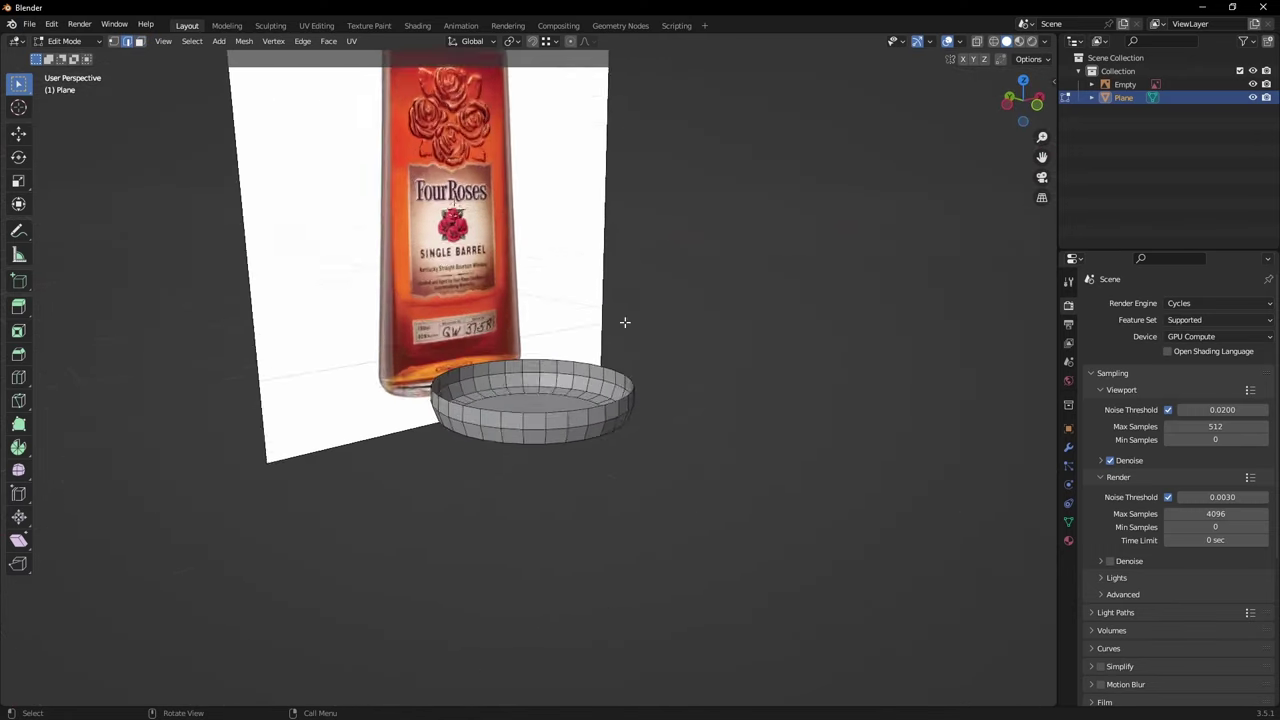
{"action": "scroll", "coordinate": [626, 321], "scroll_direction": "up", "scroll_amount": 2}
{"action": "left_click", "coordinate": [575, 434], "text": "alt"}
{"action": "right_click", "coordinate": [577, 386]}
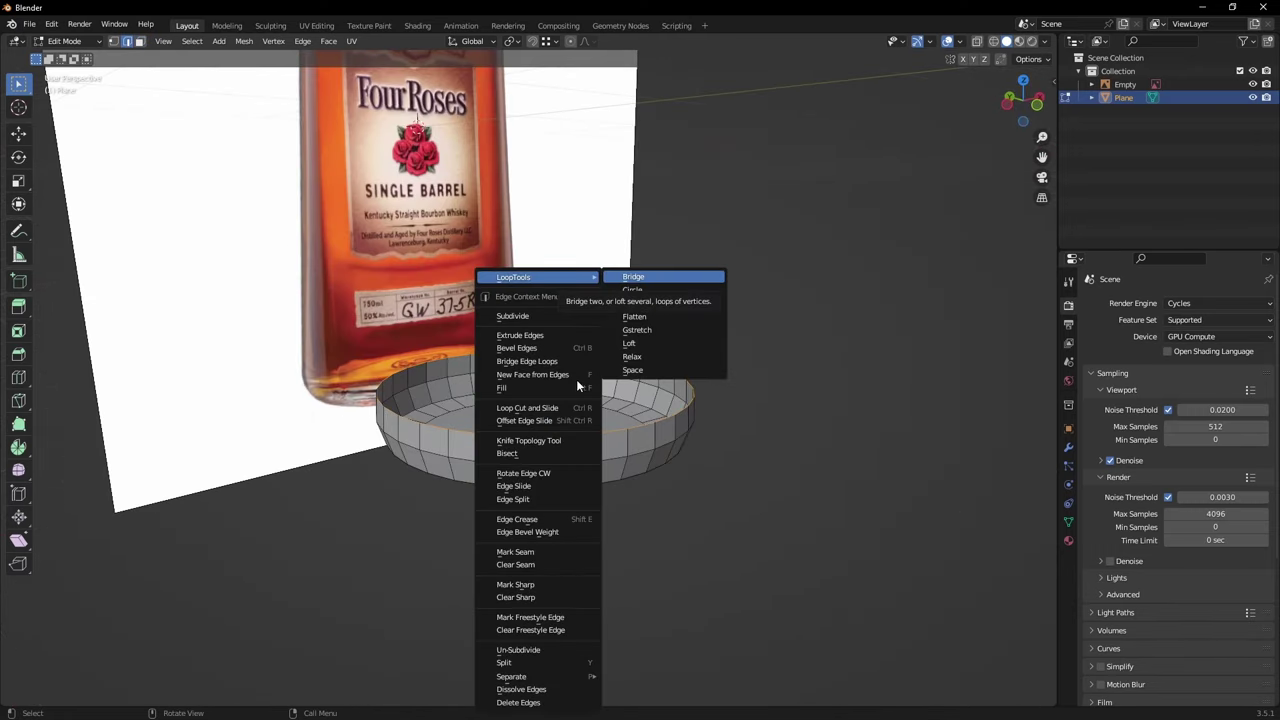
{"action": "left_click", "coordinate": [651, 278]}
Step: Set the bridge's Twist to 1 to straighten the body's vertical edges, and check the walls from several sides
{"action": "middle_click_drag", "start_coordinate": [648, 330], "coordinate": [577, 576]}
{"action": "left_click", "coordinate": [58, 697]}
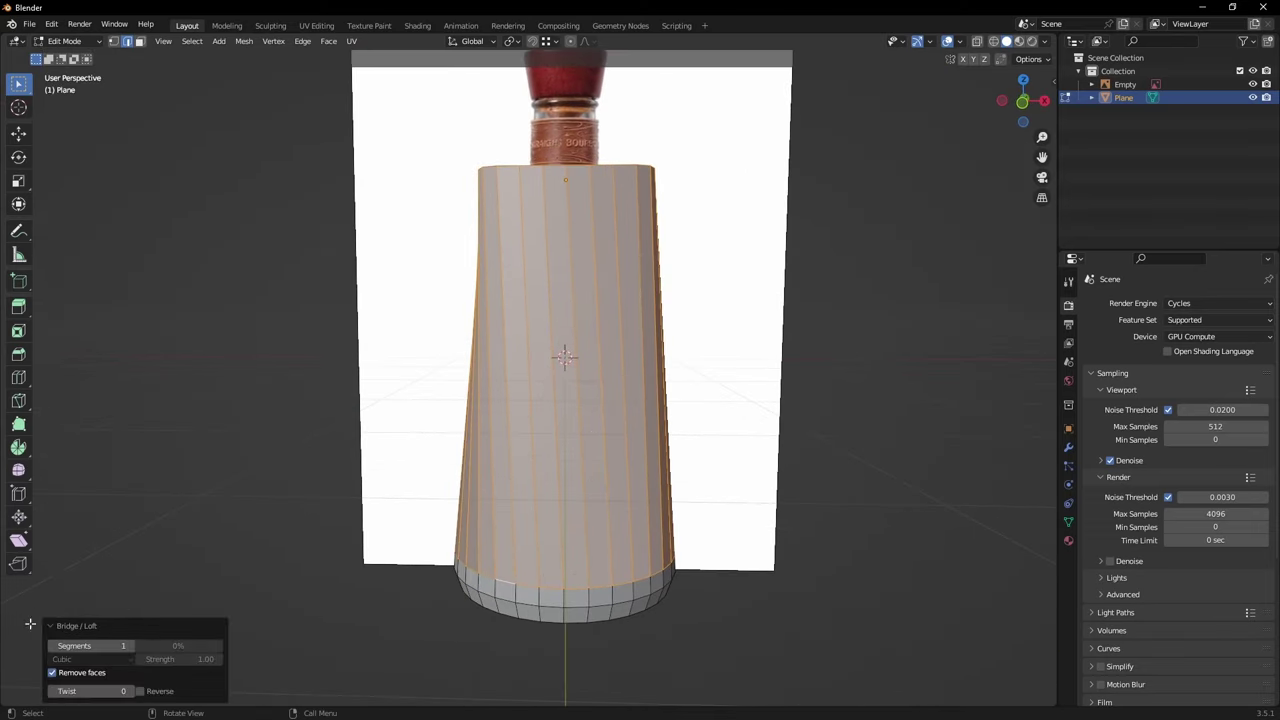
{"action": "left_click", "coordinate": [131, 692]}
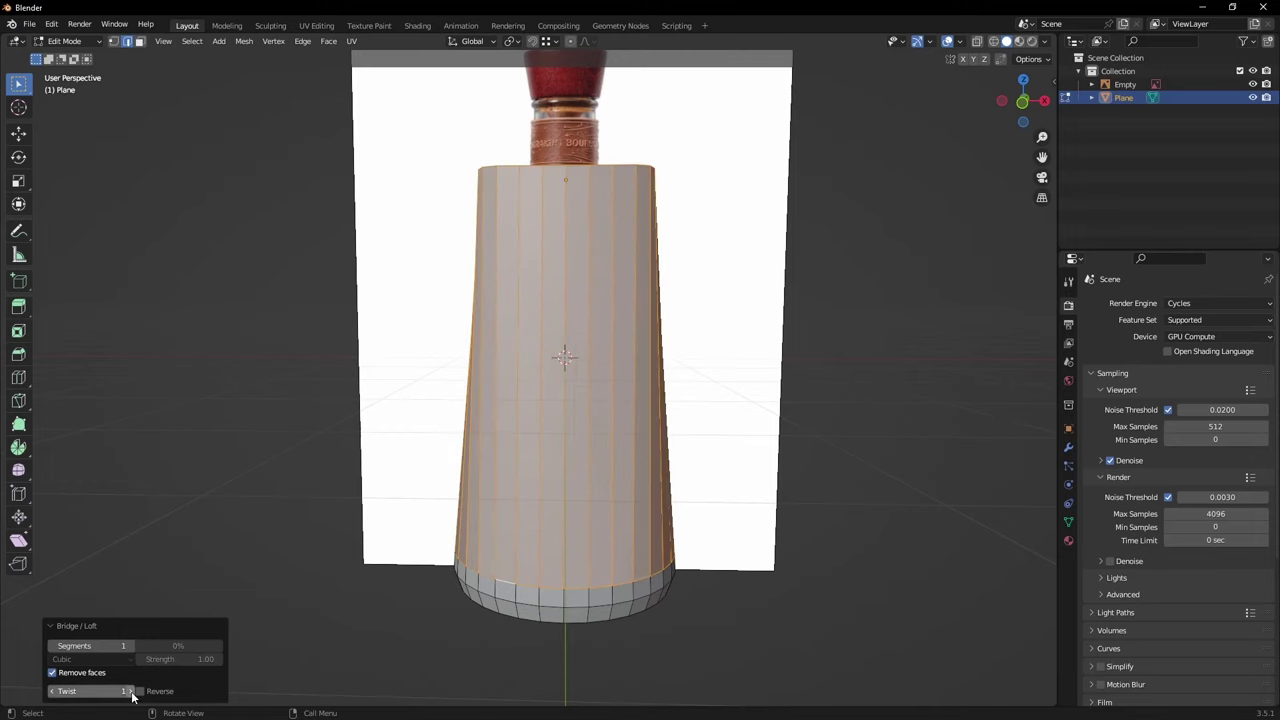
{"action": "middle_click_drag", "start_coordinate": [450, 541], "coordinate": [580, 546]}
{"action": "middle_click_drag", "start_coordinate": [583, 536], "coordinate": [474, 558]}
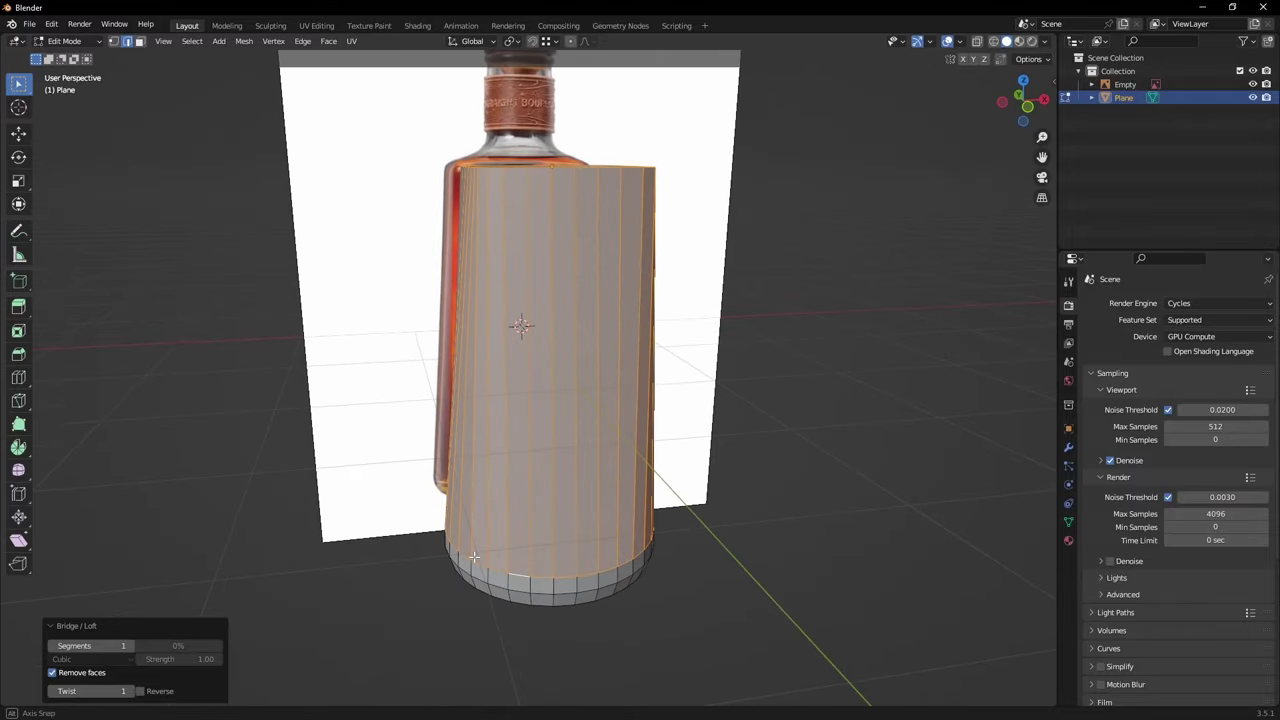
Step: Try 18 segments for the bridge and inspect the body's corners from several sides
{"action": "left_click_drag", "start_coordinate": [90, 646], "coordinate": [118, 646]}
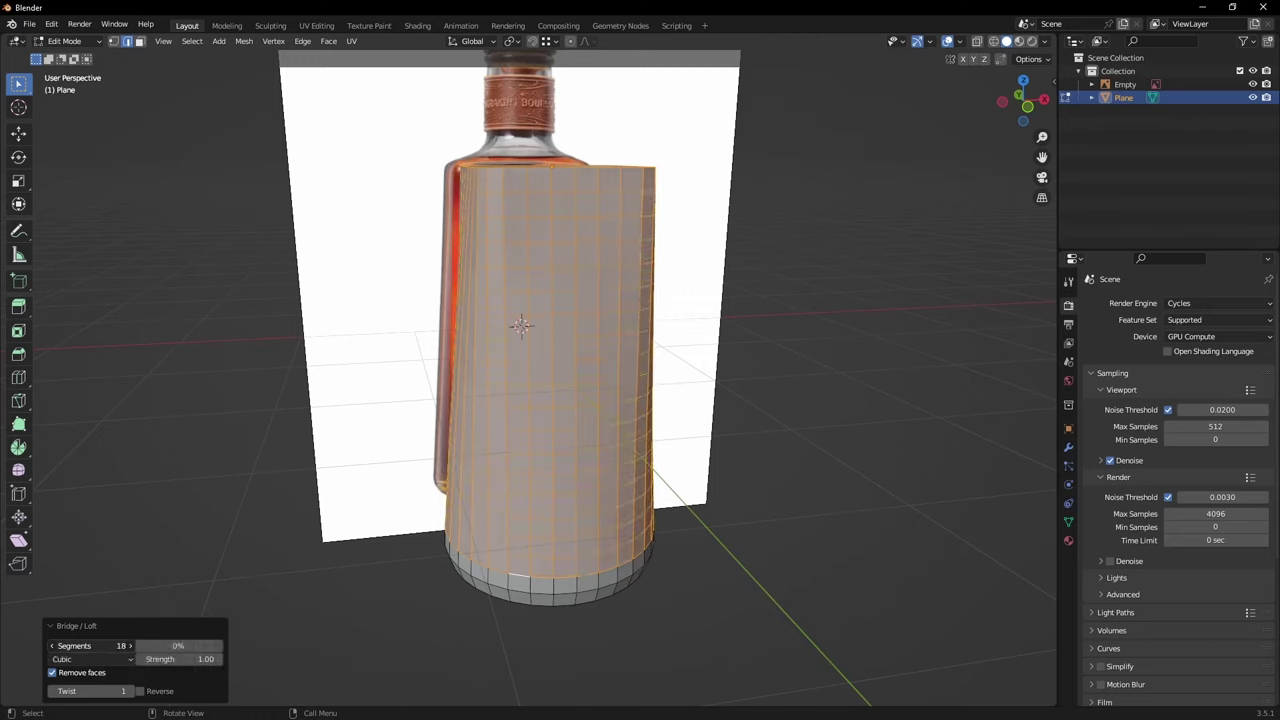
{"action": "middle_click_drag", "start_coordinate": [625, 528], "coordinate": [551, 380]}
{"action": "scroll", "coordinate": [570, 503], "scroll_direction": "up", "scroll_amount": 1}
{"action": "scroll", "coordinate": [528, 407], "scroll_direction": "down", "scroll_amount": 4}
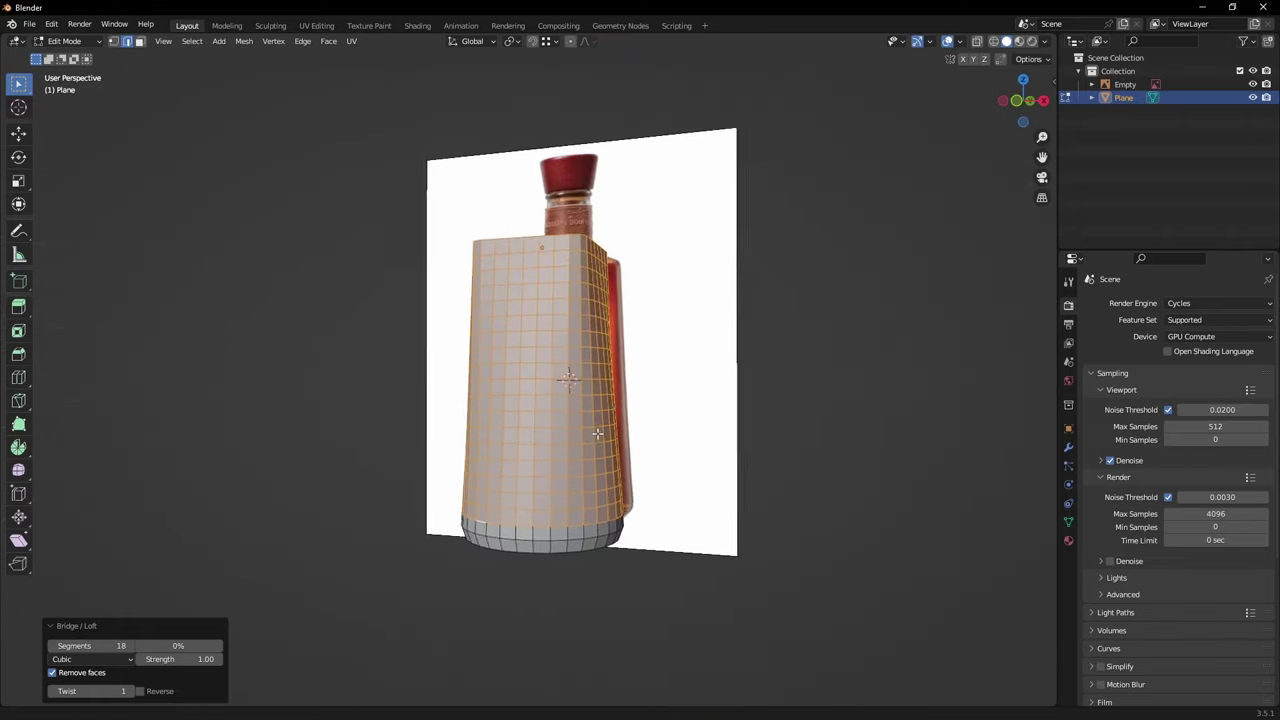
{"action": "middle_click_drag", "start_coordinate": [595, 430], "coordinate": [657, 429]}
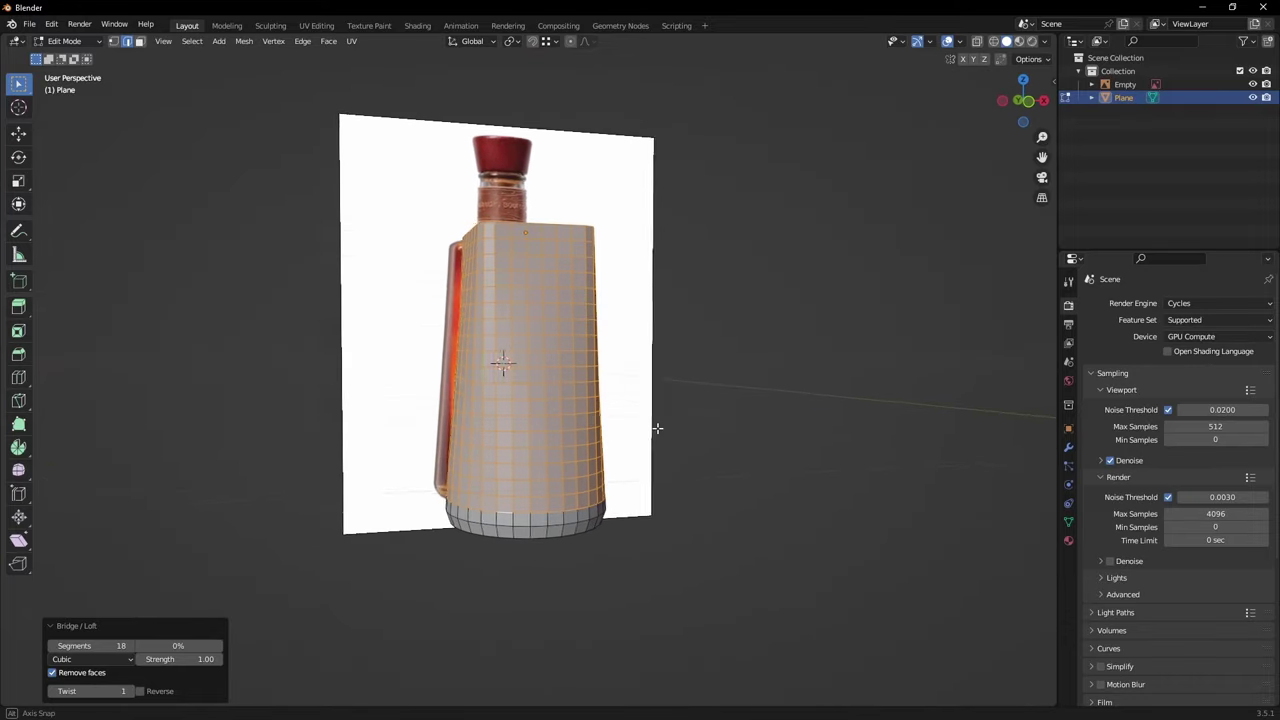
{"action": "scroll", "coordinate": [573, 441], "scroll_direction": "up", "scroll_amount": 3}
{"action": "middle_click_drag", "start_coordinate": [454, 186], "coordinate": [484, 471]}
Step: Compare the bridged body with 3 segments, then set the bridge to 15 segments
{"action": "left_click_drag", "start_coordinate": [121, 646], "coordinate": [87, 646]}
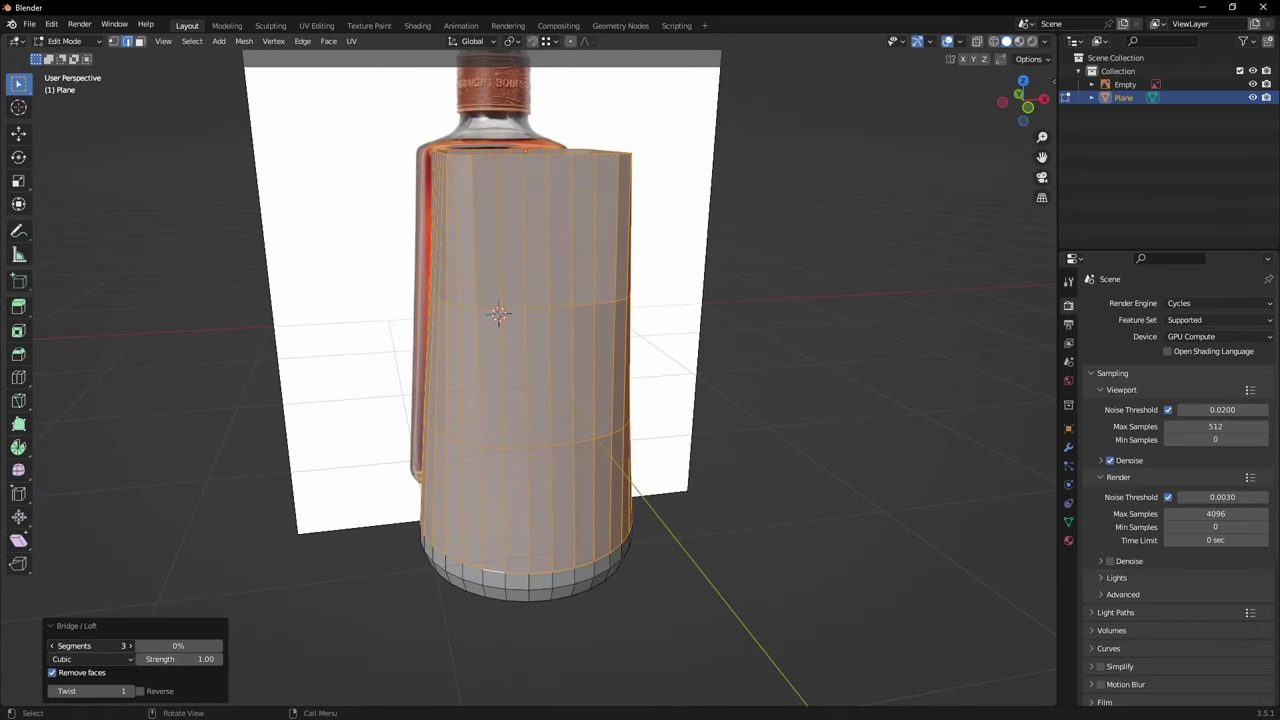
{"action": "middle_click_drag", "start_coordinate": [600, 540], "coordinate": [686, 531]}
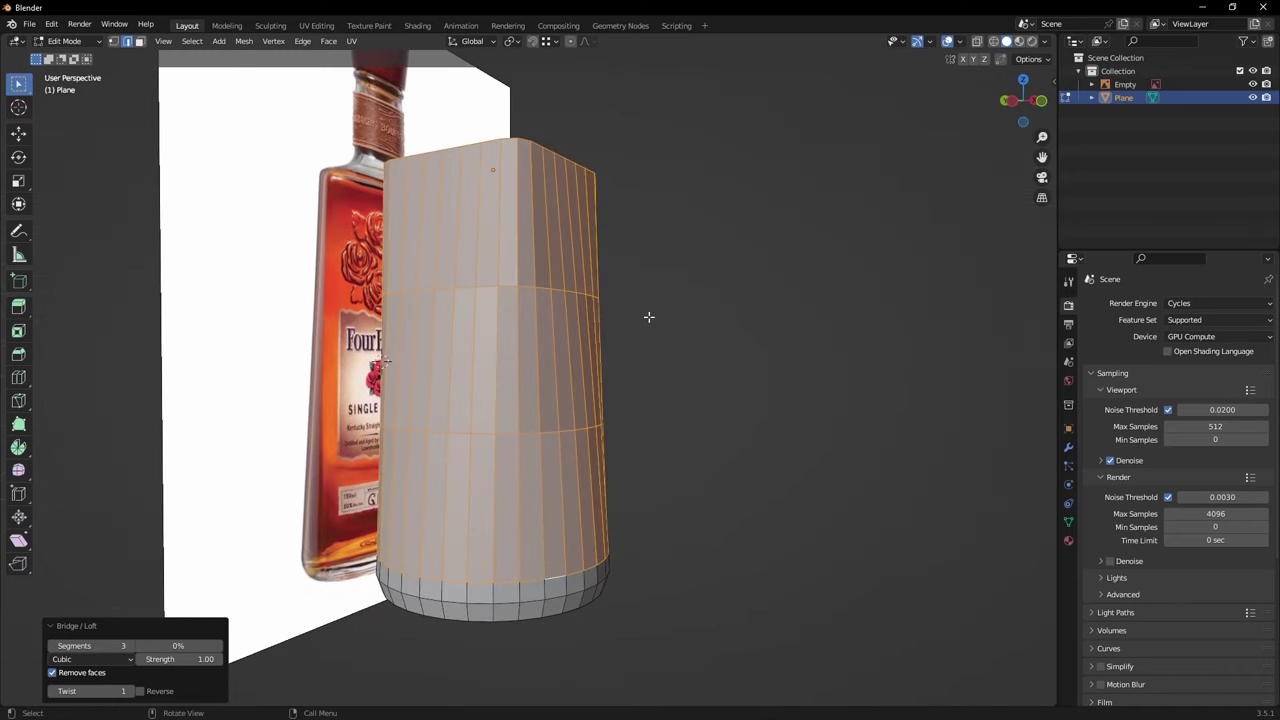
{"action": "middle_click_drag", "start_coordinate": [649, 317], "coordinate": [613, 358]}
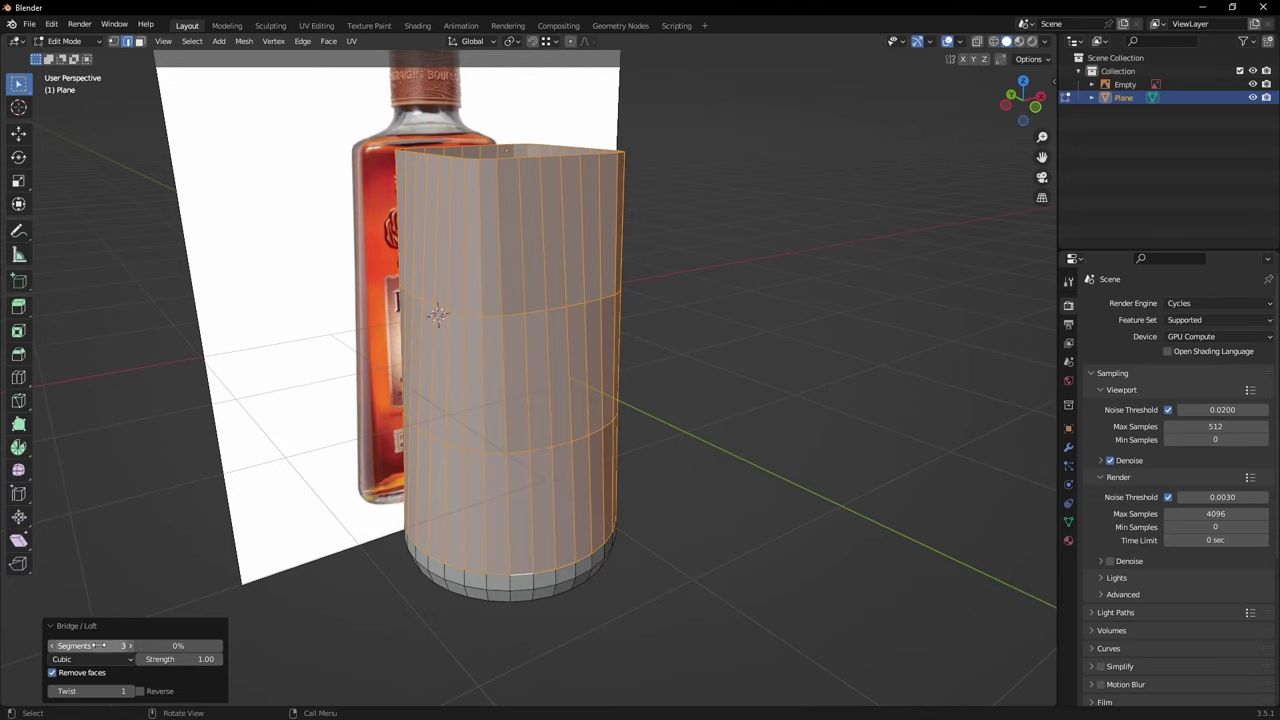
{"action": "left_click_drag", "start_coordinate": [98, 646], "coordinate": [159, 646]}
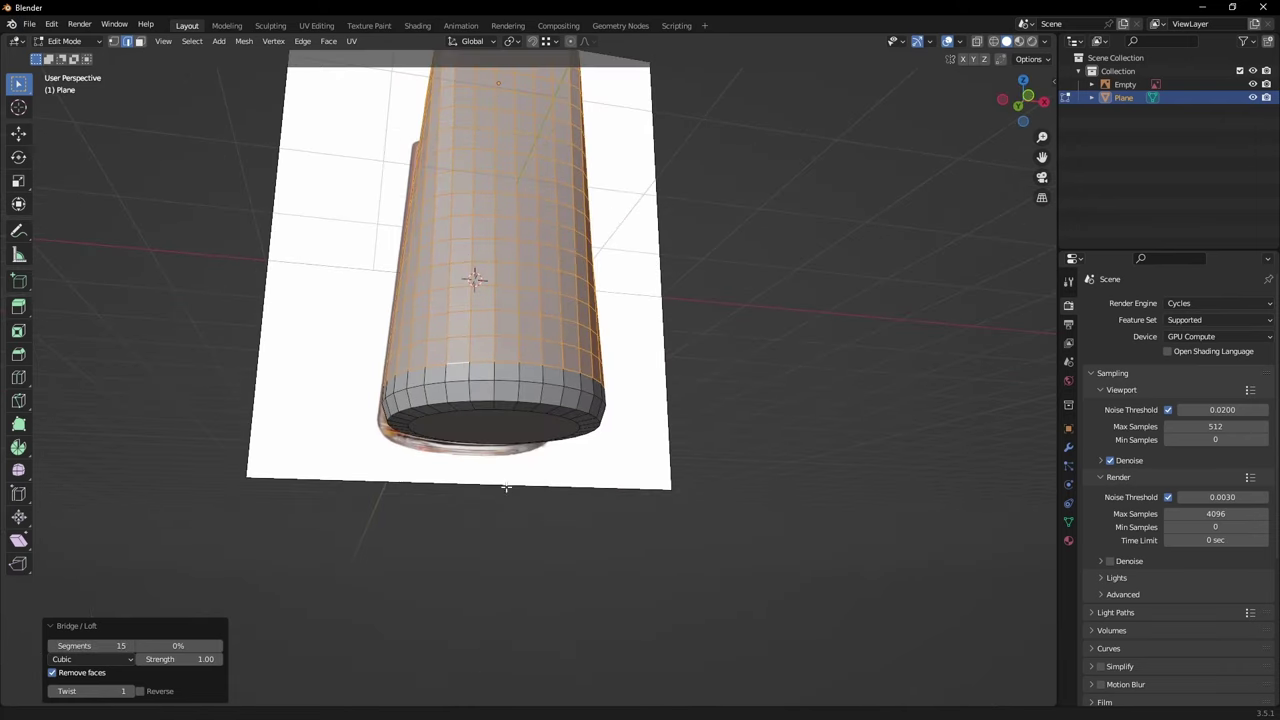
Step: Delete the large round face on the underside of the base, keeping its surrounding edge loop
{"action": "left_click", "coordinate": [433, 471]}
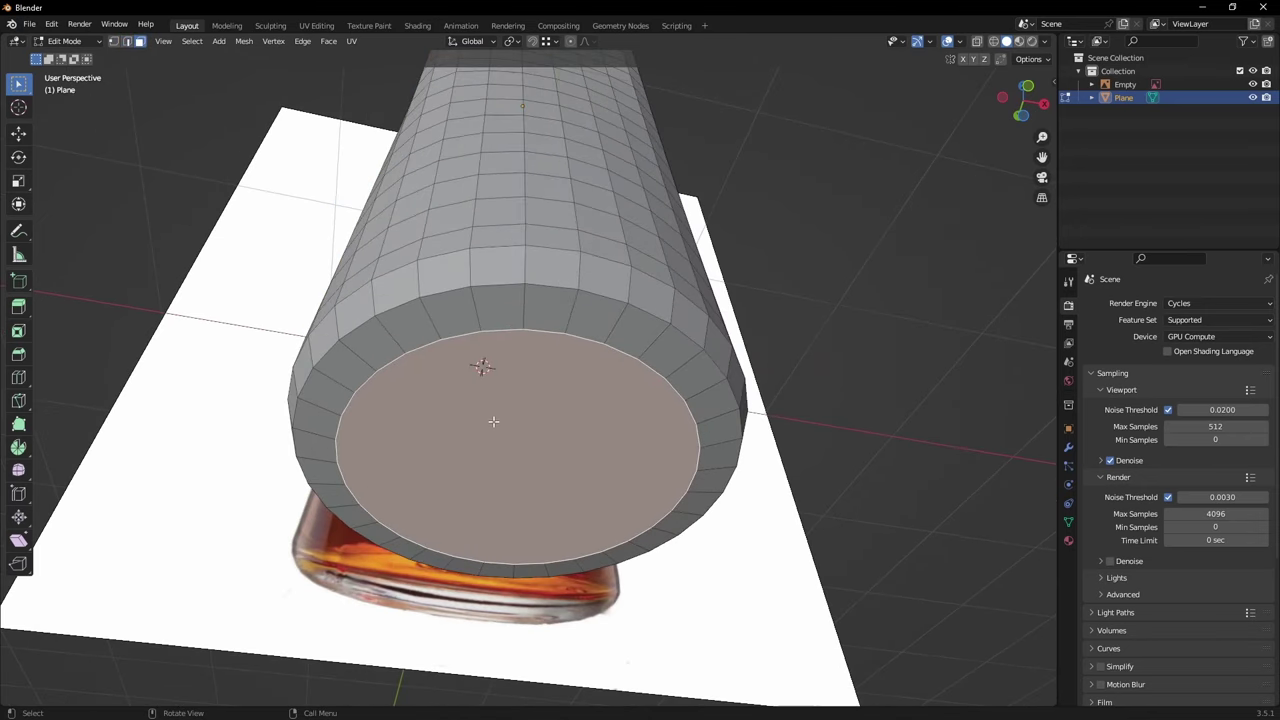
{"action": "key", "text": "x"}
{"action": "left_click", "coordinate": [493, 421]}
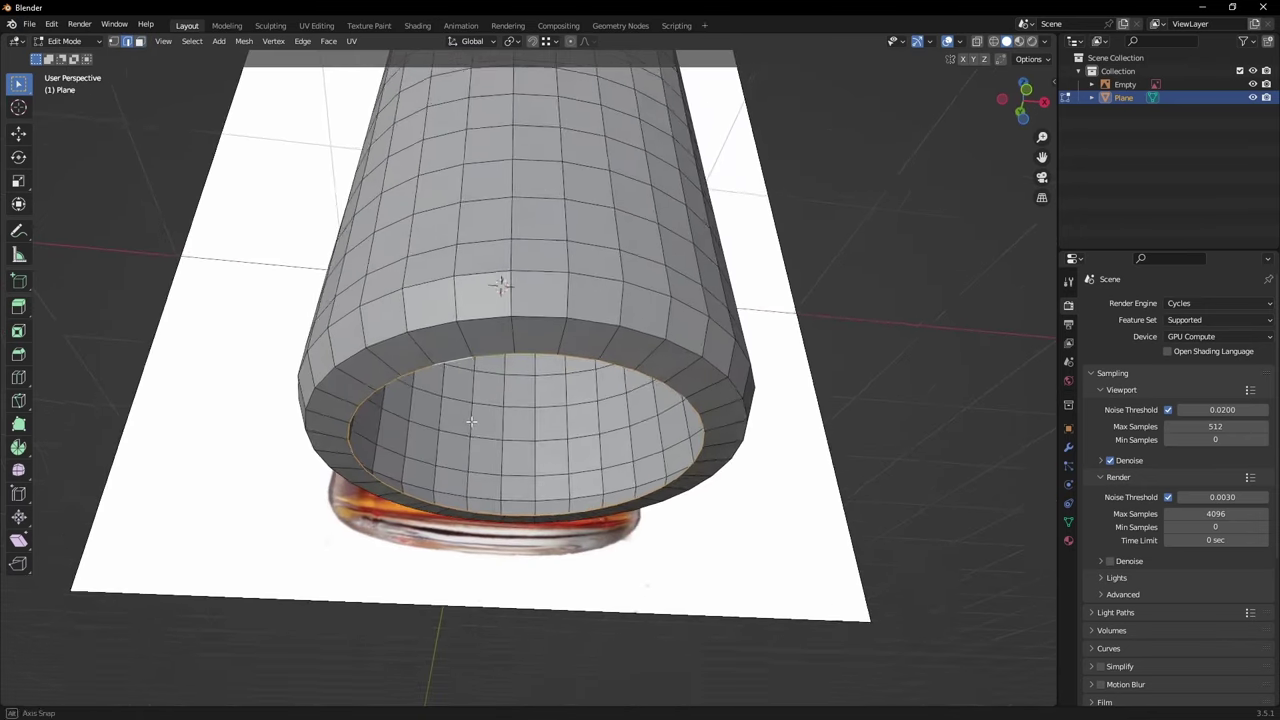
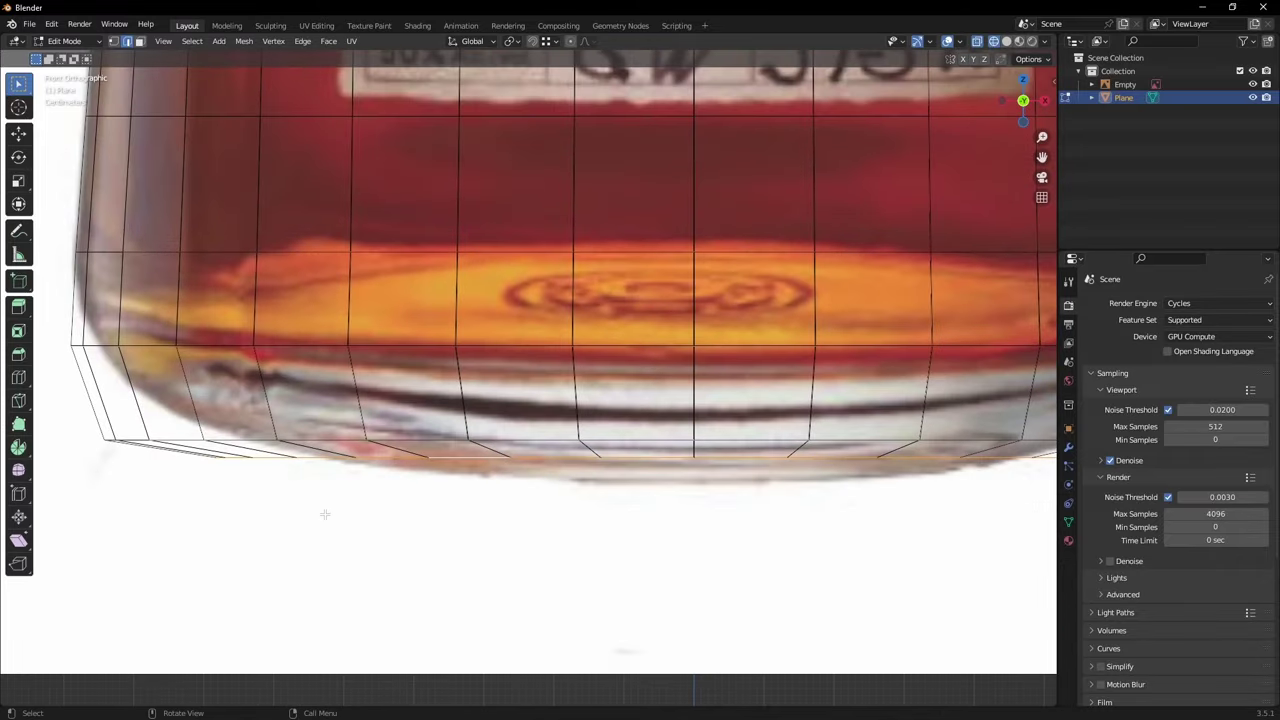
Step: Extrude the base's open bottom edge loop inward twice, scaling to about 0.894 and then to about 0.787
{"action": "left_click", "coordinate": [290, 520]}
{"action": "scroll", "coordinate": [346, 505], "scroll_direction": "up", "scroll_amount": 2}
{"action": "key", "text": "g"}
{"action": "left_click", "coordinate": [404, 503]}
{"action": "scroll", "coordinate": [381, 522], "scroll_direction": "down", "scroll_amount": 3}
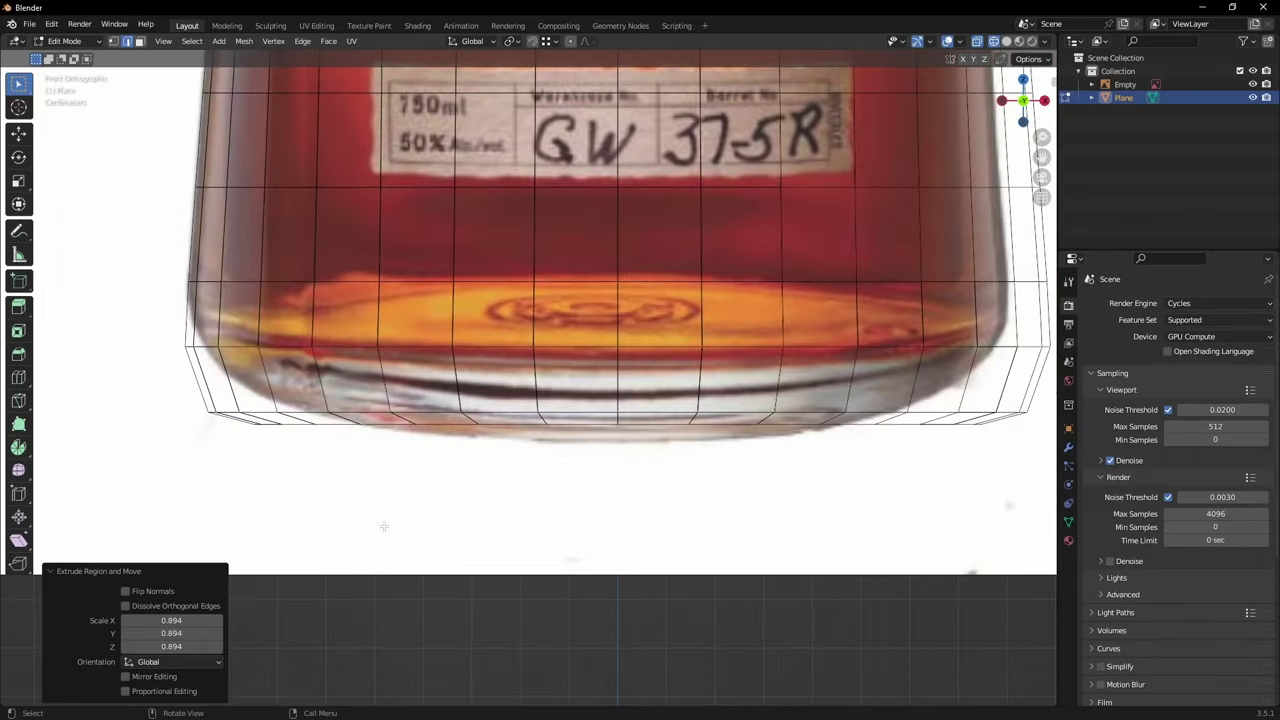
{"action": "left_click", "coordinate": [405, 528]}
{"action": "key", "text": "e"}
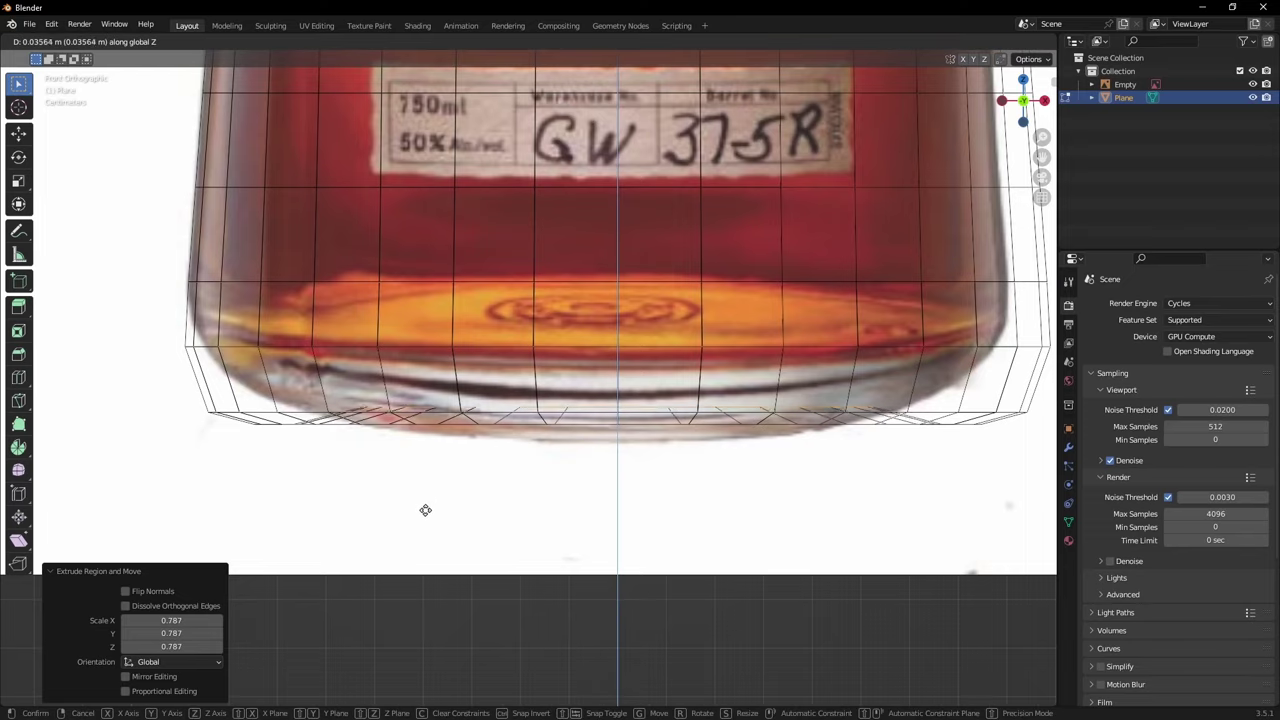
Step: Raise the inner bottom loop about 0.036 m along Z and scale it to about 1.076
{"action": "left_click", "coordinate": [424, 515]}
{"action": "key", "text": "s"}
{"action": "left_click", "coordinate": [410, 521]}
Step: Close the bottom opening with Grid Fill at a span of 8 and check the grid from above
{"action": "middle_click_drag", "start_coordinate": [410, 521], "coordinate": [472, 398]}
{"action": "key", "text": "ctrl+f"}
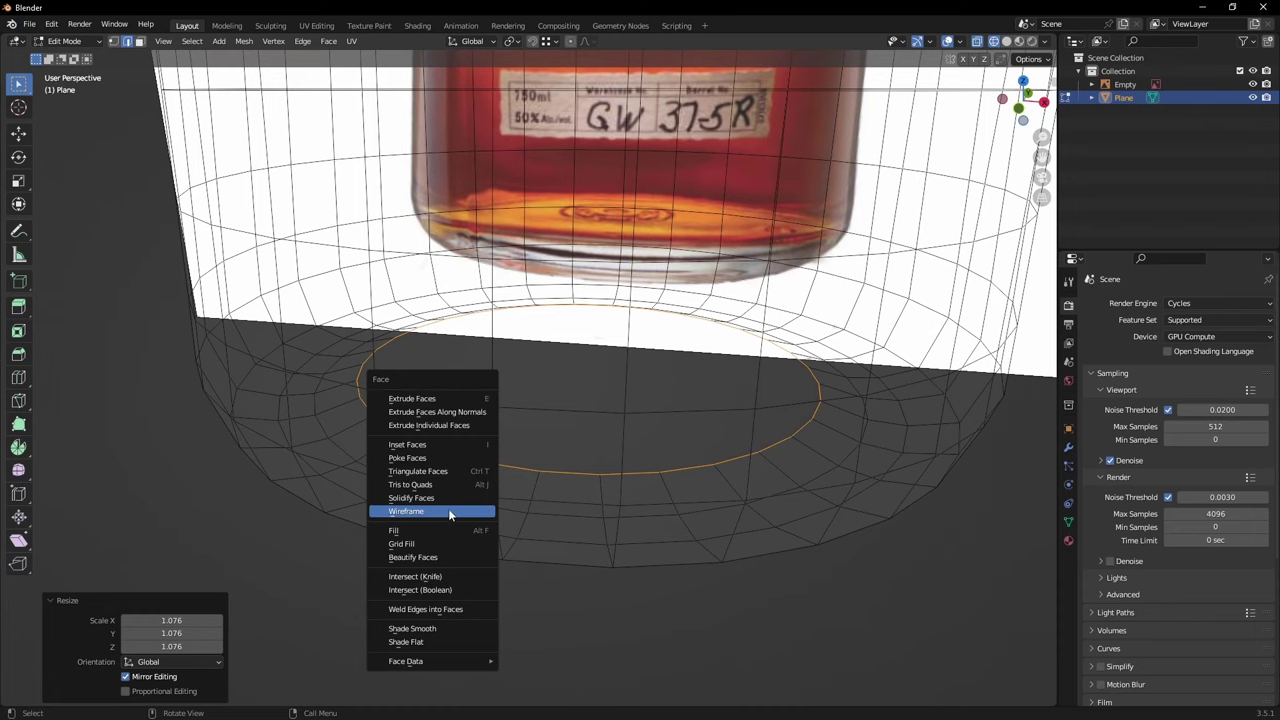
{"action": "left_click", "coordinate": [451, 543]}
{"action": "scroll", "coordinate": [585, 420], "scroll_direction": "down", "scroll_amount": 2}
{"action": "middle_click_drag", "start_coordinate": [585, 420], "coordinate": [575, 496]}
{"action": "key", "text": "KP_7"}
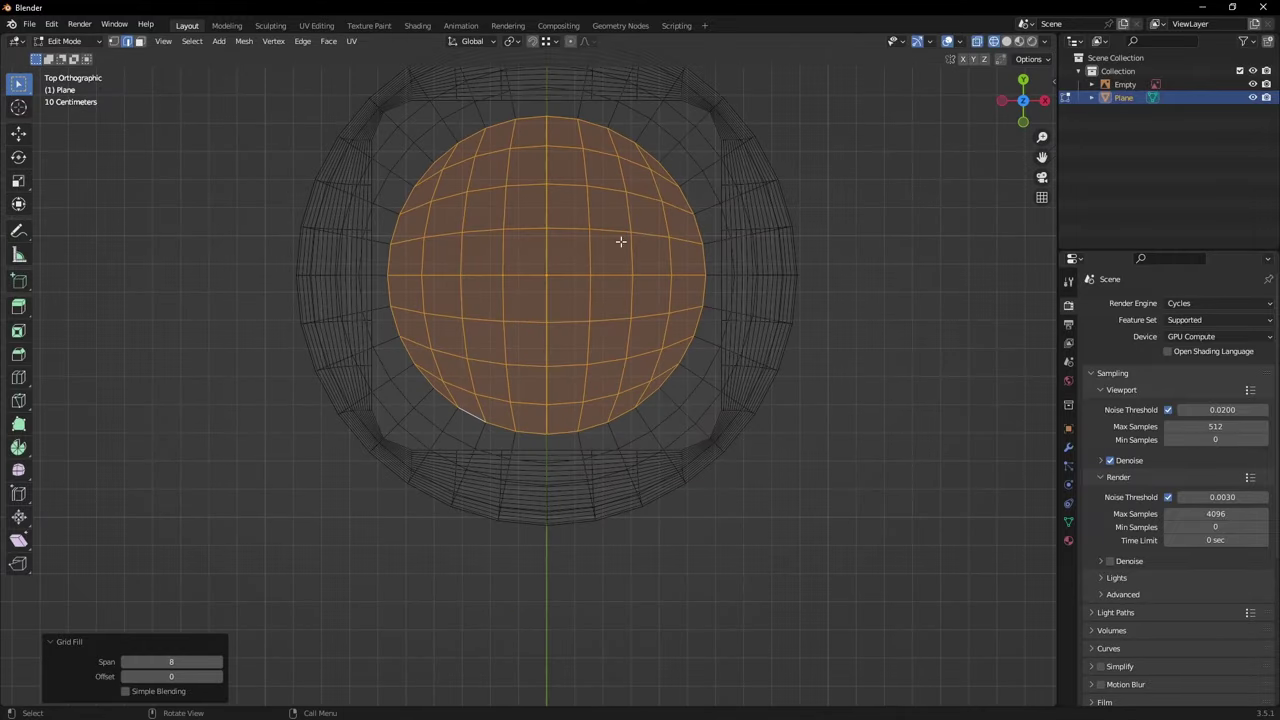
Step: Select the centre vertex of the bottom grid and enable proportional editing with Sphere falloff
{"action": "middle_click_drag", "start_coordinate": [478, 262], "coordinate": [541, 415]}
{"action": "key", "text": "1"}
{"action": "left_click", "coordinate": [614, 366]}
{"action": "key", "text": "KP_1"}
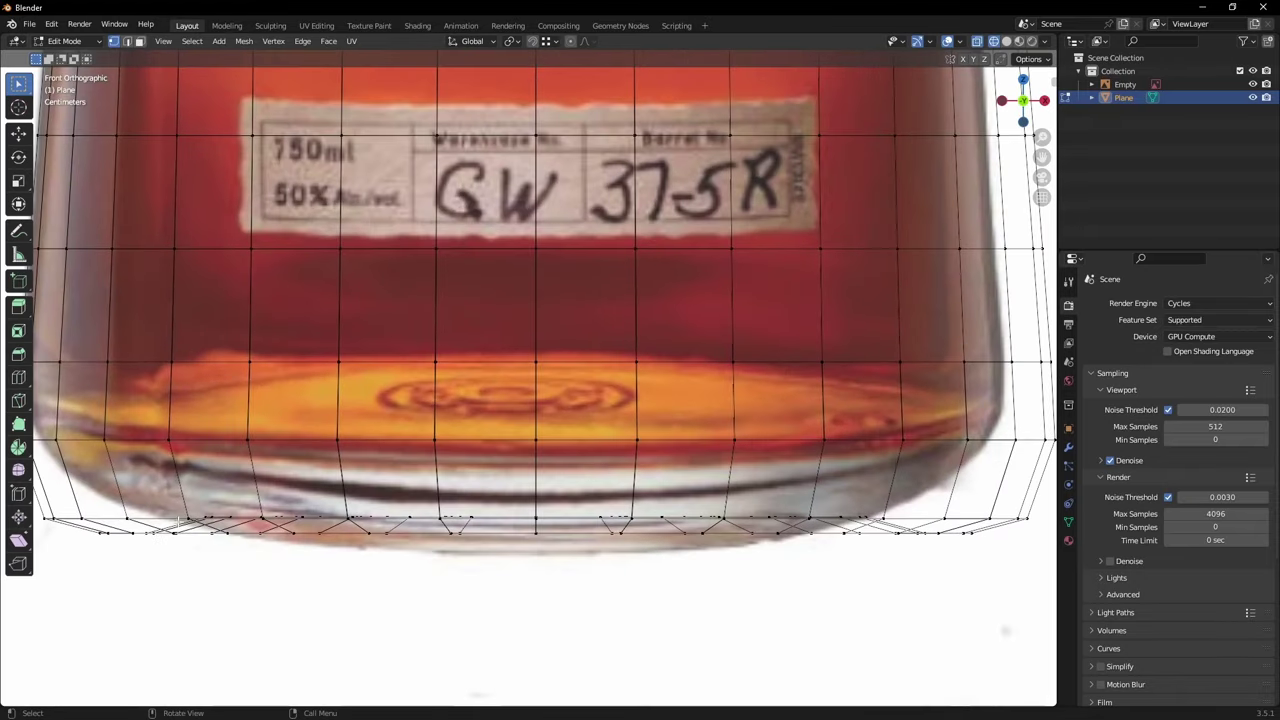
{"action": "scroll", "coordinate": [280, 504], "scroll_direction": "down", "scroll_amount": 2}
{"action": "middle_click_drag", "start_coordinate": [492, 390], "coordinate": [485, 430], "text": "shift"}
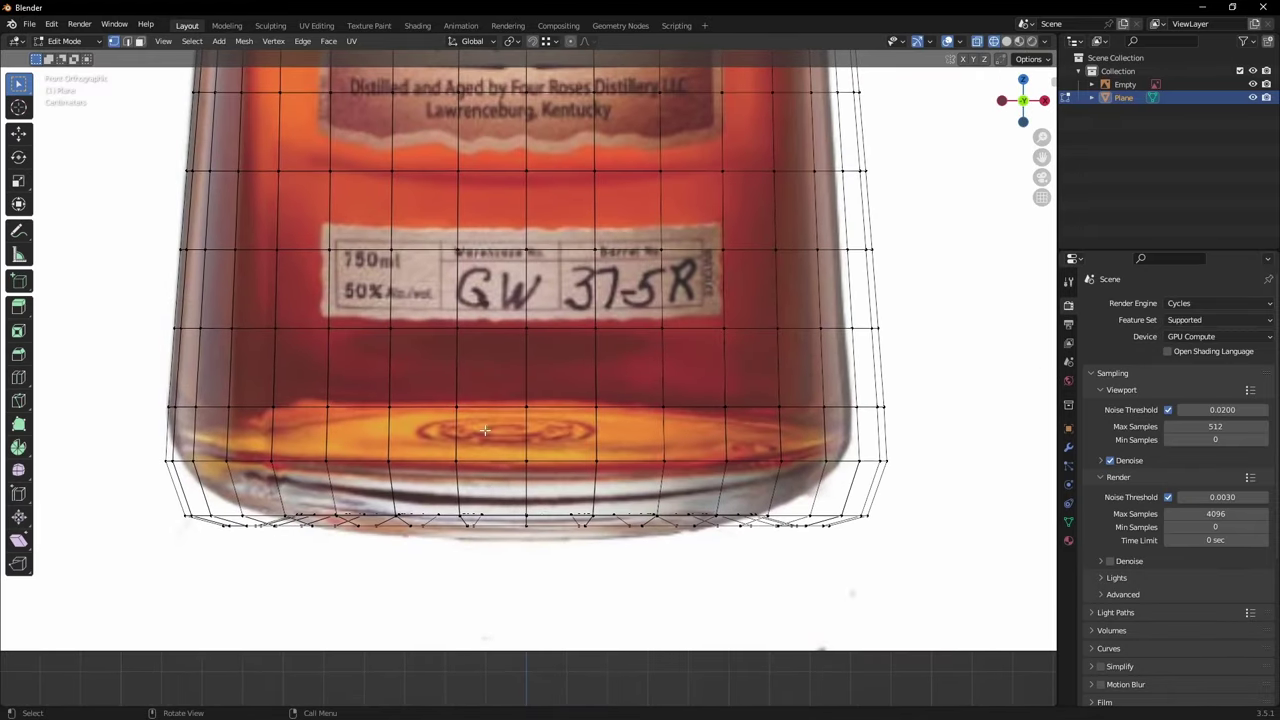
{"action": "left_click", "coordinate": [584, 44]}
{"action": "left_click", "coordinate": [573, 43]}
{"action": "left_click", "coordinate": [591, 42]}
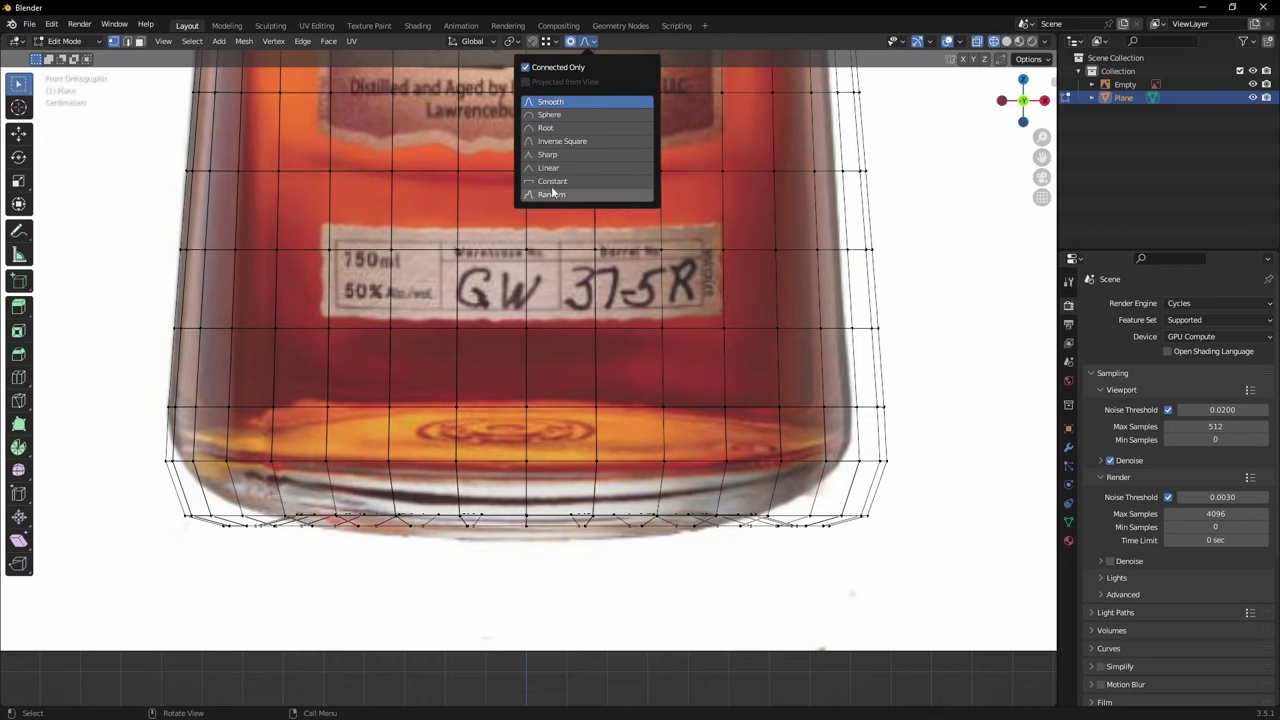
{"action": "left_click", "coordinate": [549, 115]}
Step: Raise the bottom's centre about 0.064 m along Z with a proportional size of about 0.56 m to form a dome
{"action": "middle_click_drag", "start_coordinate": [510, 384], "coordinate": [498, 334], "text": "shift"}
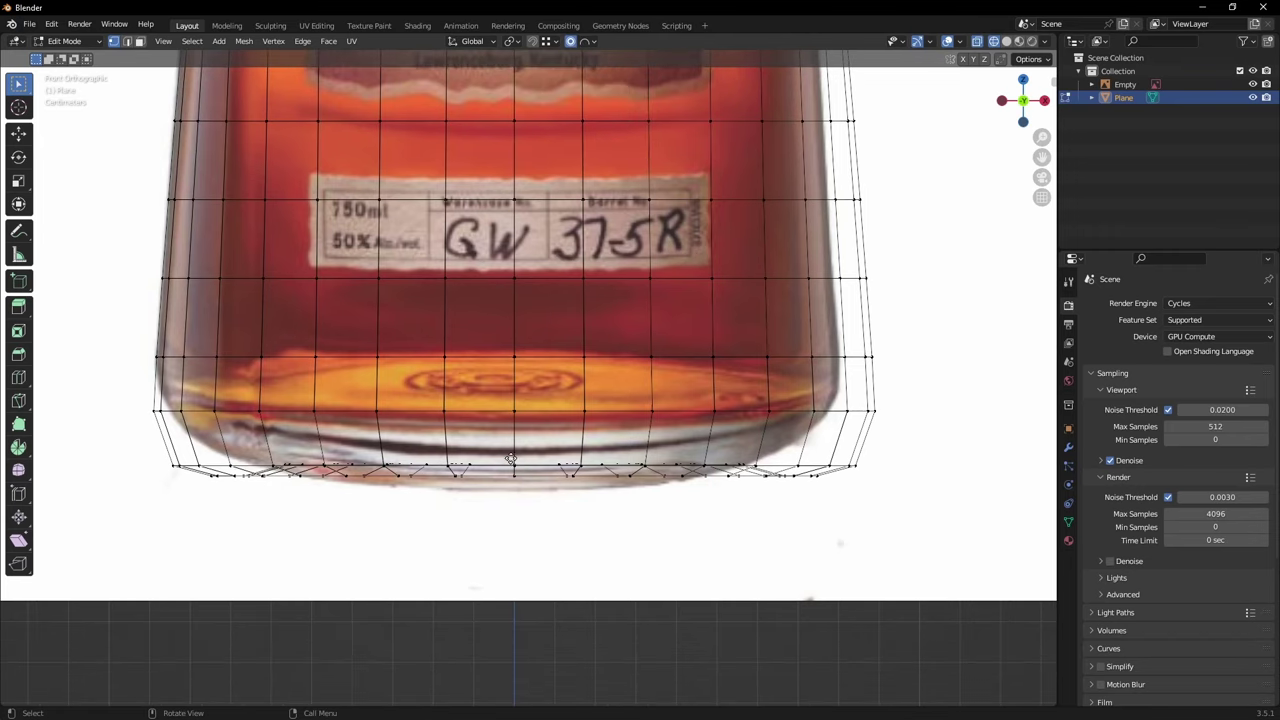
{"action": "key", "text": "g"}
{"action": "key", "text": "z"}
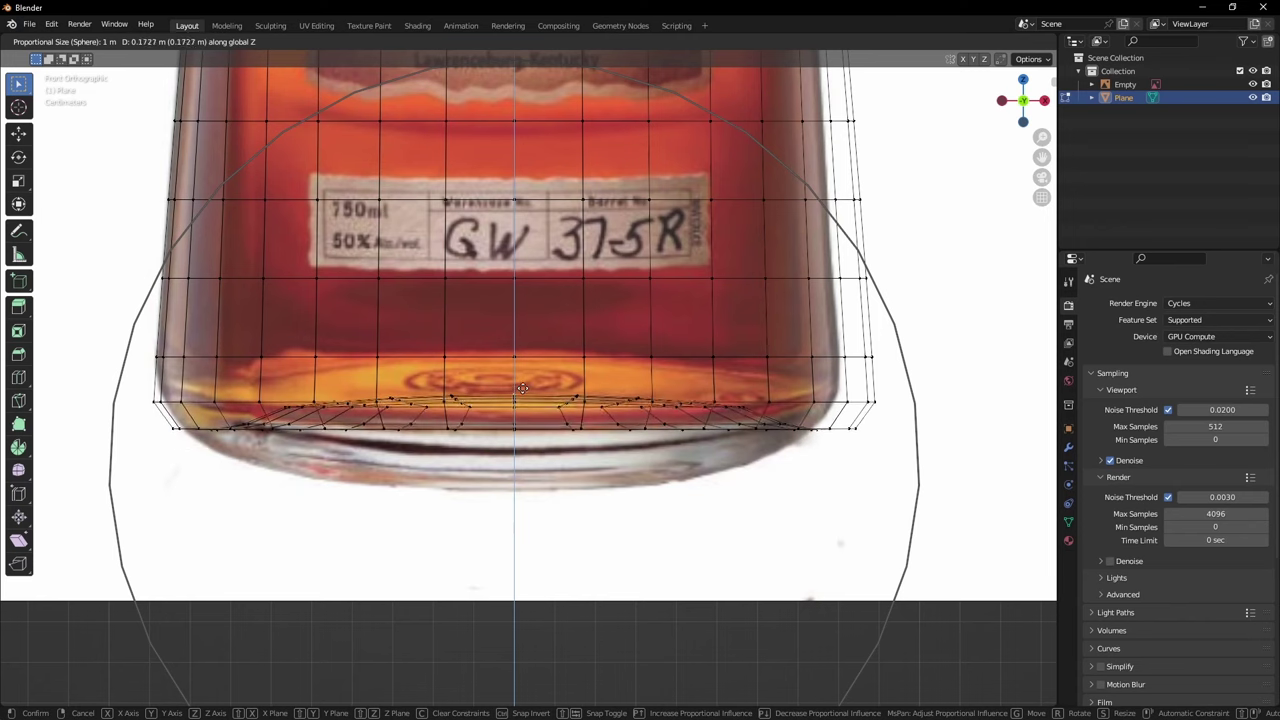
{"action": "scroll", "coordinate": [520, 398], "scroll_direction": "up", "scroll_amount": 1}
{"action": "scroll", "coordinate": [520, 400], "scroll_direction": "up", "scroll_amount": 3}
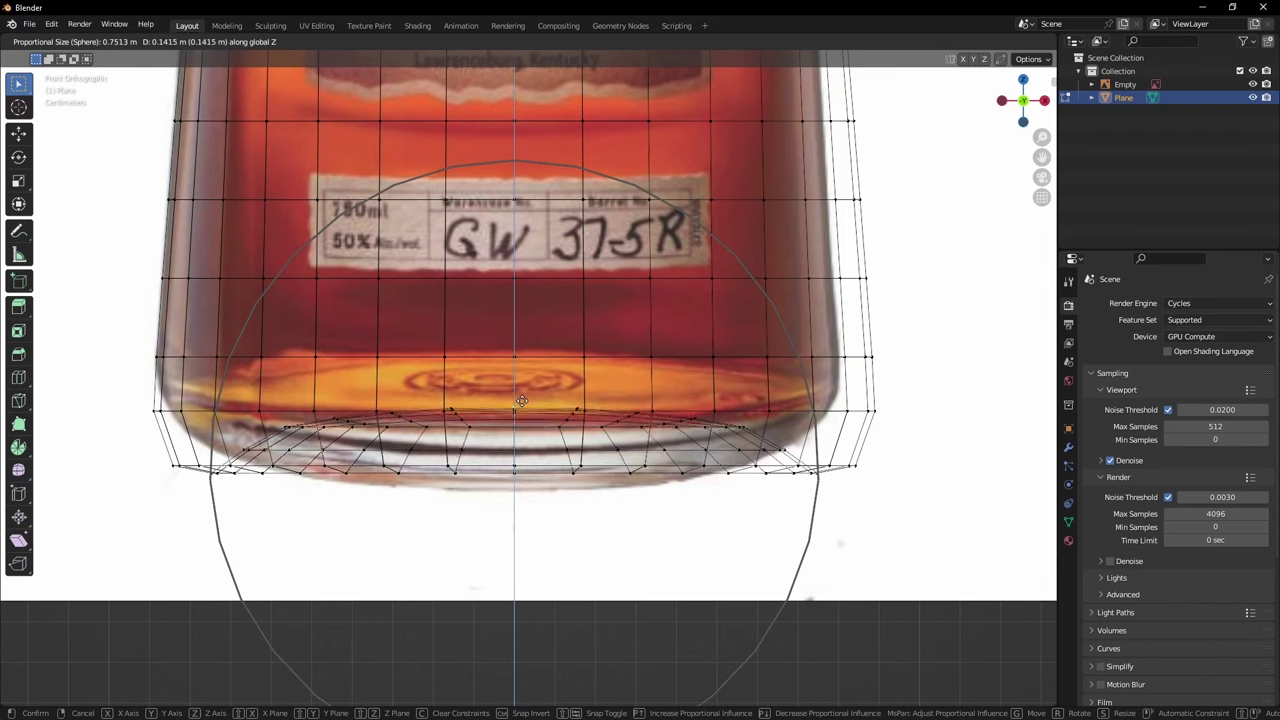
{"action": "scroll", "coordinate": [521, 411], "scroll_direction": "up", "scroll_amount": 1}
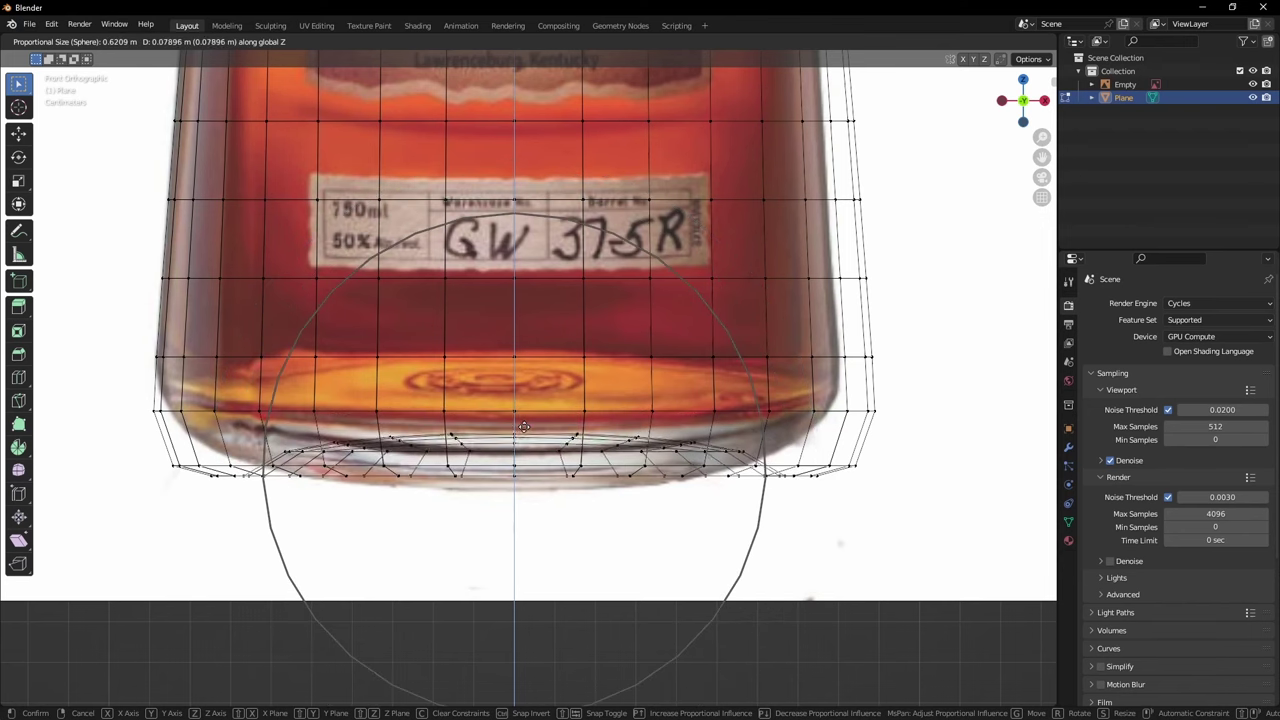
{"action": "scroll", "coordinate": [525, 385], "scroll_direction": "up", "scroll_amount": 1}
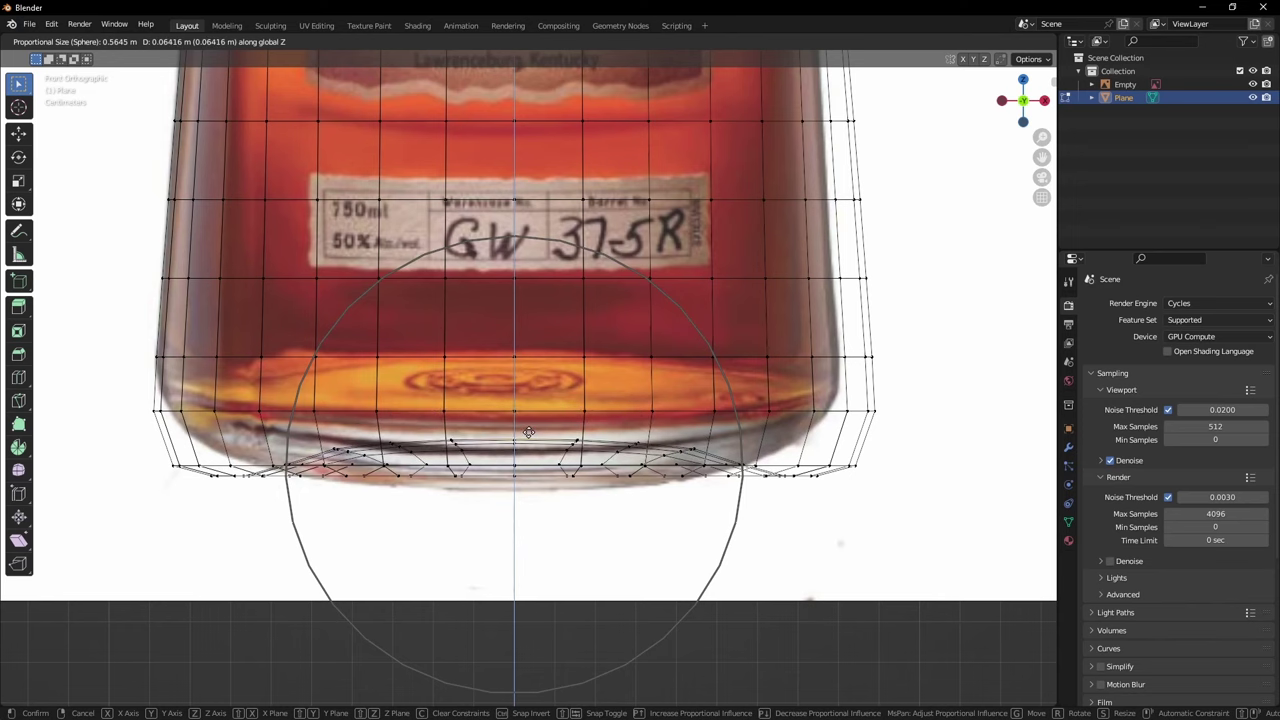
{"action": "left_click", "coordinate": [528, 432]}
Step: Add a level 2 Subdivision Surface modifier to the bottle body
{"action": "scroll", "coordinate": [528, 432], "scroll_direction": "down", "scroll_amount": 3}
{"action": "key", "text": "Tab"}
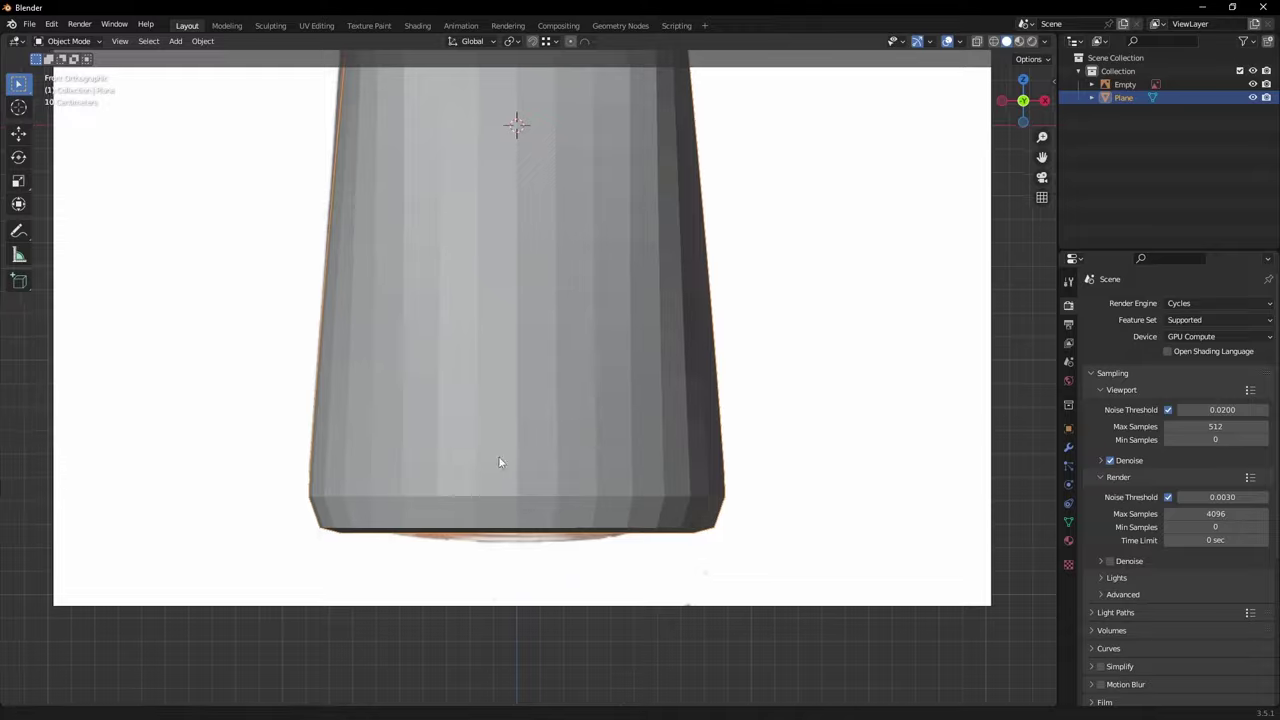
{"action": "middle_click_drag", "start_coordinate": [500, 462], "coordinate": [589, 412]}
{"action": "key", "text": "ctrl+2"}
{"action": "scroll", "coordinate": [556, 280], "scroll_direction": "down", "scroll_amount": 3}
{"action": "scroll", "coordinate": [586, 331], "scroll_direction": "up", "scroll_amount": 5}
Step: Try recalculating the normals on the current selection, and inspect the body's lower edge up close
{"action": "key", "text": "Tab"}
{"action": "key", "text": "shift+n"}
{"action": "middle_click_drag", "start_coordinate": [597, 530], "coordinate": [580, 366], "text": "shift"}
{"action": "scroll", "coordinate": [591, 397], "scroll_direction": "up", "scroll_amount": 2}
{"action": "scroll", "coordinate": [606, 408], "scroll_direction": "up", "scroll_amount": 4}
{"action": "key", "text": "Tab"}
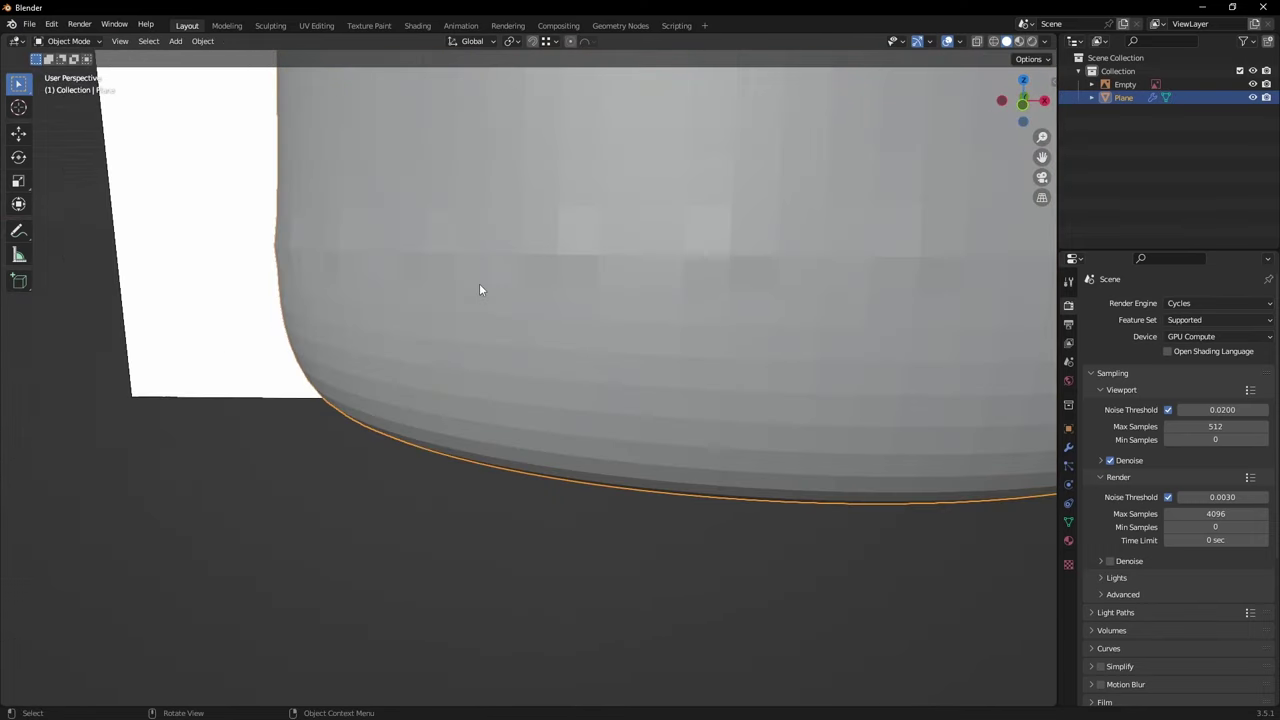
{"action": "key", "text": "Tab"}
{"action": "scroll", "coordinate": [462, 382], "scroll_direction": "up", "scroll_amount": 2}
{"action": "left_click", "coordinate": [466, 373]}
{"action": "scroll", "coordinate": [468, 375], "scroll_direction": "down", "scroll_amount": 3}
{"action": "middle_click_drag", "start_coordinate": [500, 409], "coordinate": [500, 443]}
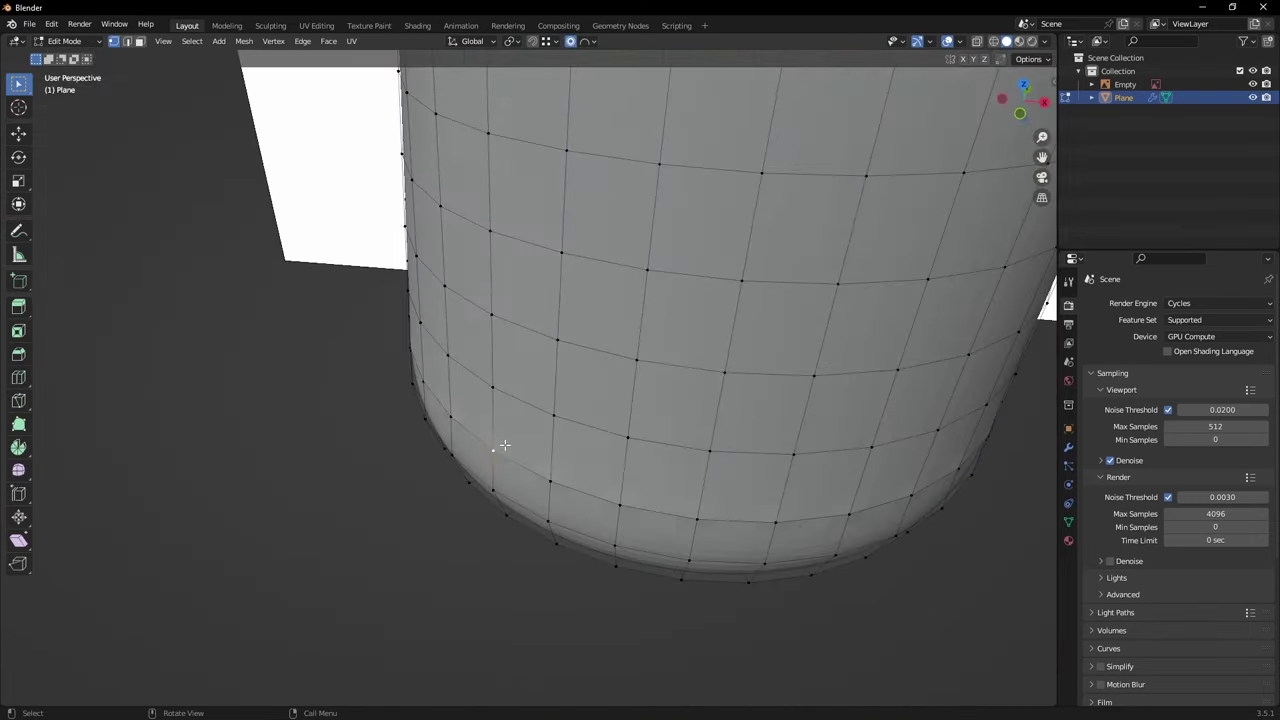
{"action": "key", "text": "g"}
{"action": "key", "text": "Escape"}
Step: Try moving a single vertex on the lower body without proportional editing, and undo the move
{"action": "left_click", "coordinate": [380, 568]}
{"action": "middle_click_drag", "start_coordinate": [470, 540], "coordinate": [465, 484]}
{"action": "scroll", "coordinate": [500, 322], "scroll_direction": "up", "scroll_amount": 3}
{"action": "scroll", "coordinate": [453, 385], "scroll_direction": "down", "scroll_amount": 2}
{"action": "middle_click_drag", "start_coordinate": [453, 385], "coordinate": [486, 370]}
{"action": "scroll", "coordinate": [486, 370], "scroll_direction": "up", "scroll_amount": 2}
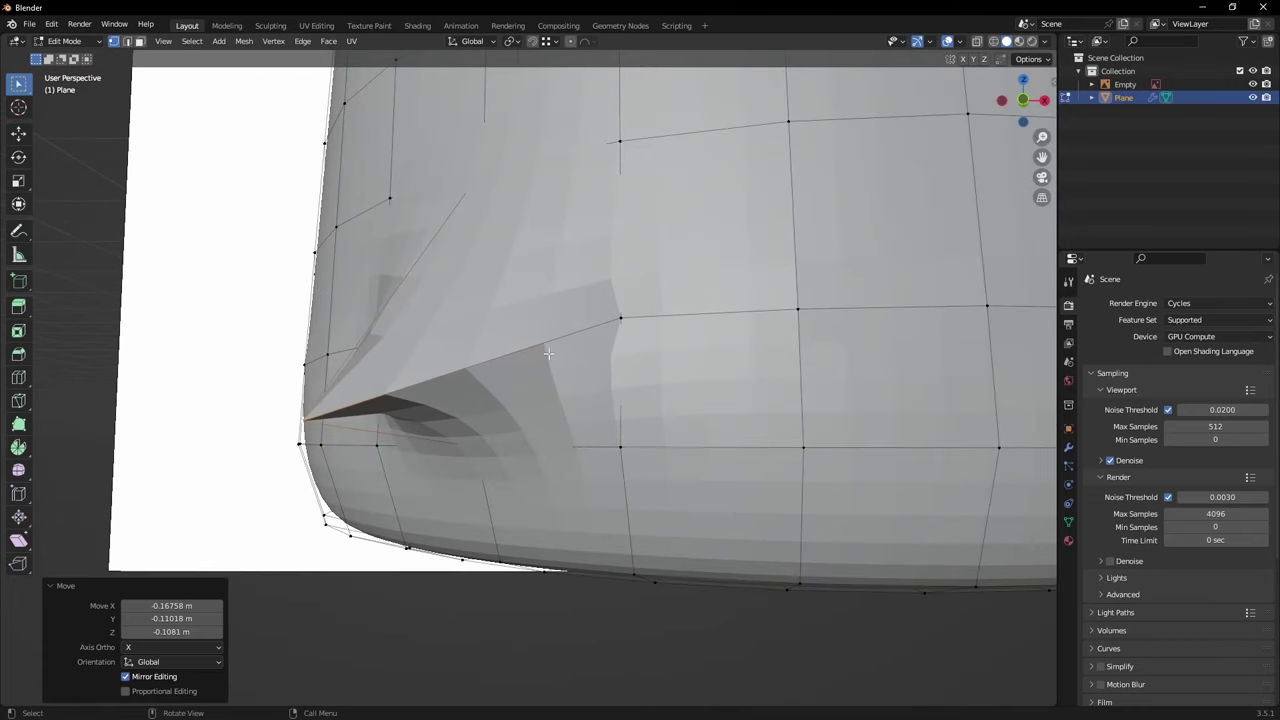
{"action": "scroll", "coordinate": [600, 342], "scroll_direction": "down", "scroll_amount": 8}
{"action": "key", "text": "ctrl+z"}
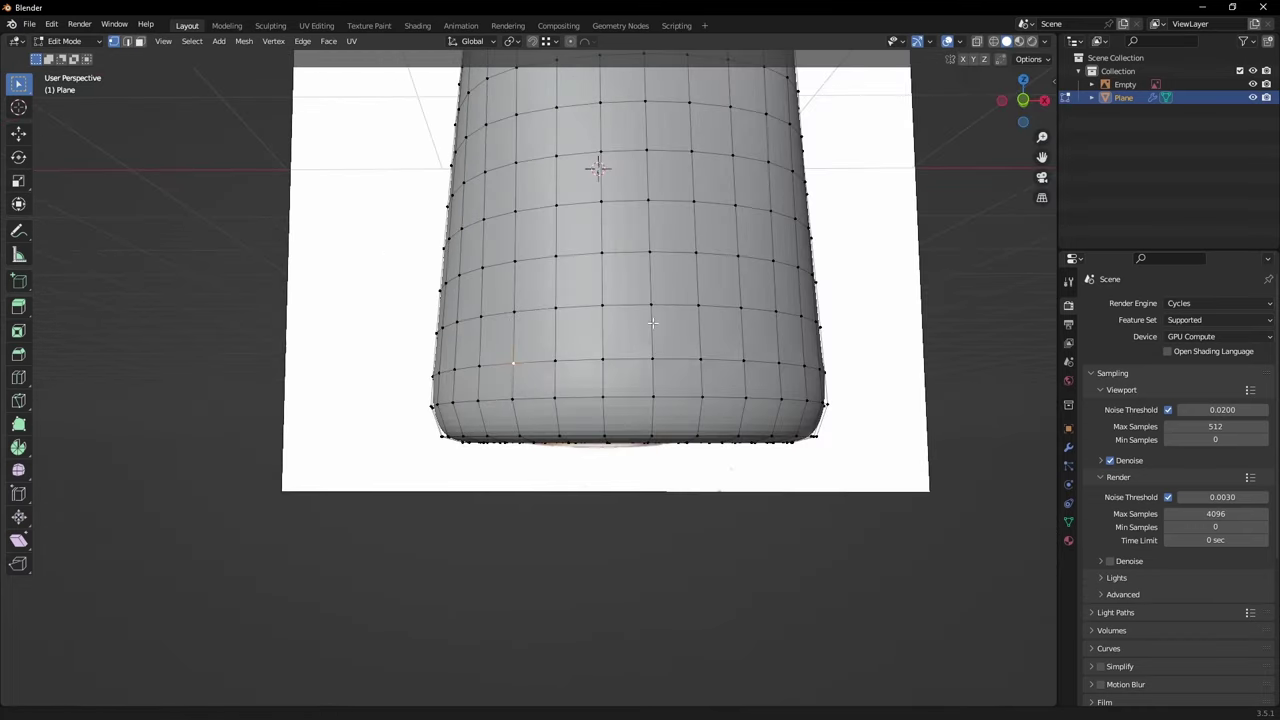
Step: Show the Face Orientation overlay to check the normals of the body and base, and hide it again
{"action": "middle_click_drag", "start_coordinate": [658, 322], "coordinate": [581, 422], "text": "shift"}
{"action": "left_click", "coordinate": [1046, 42]}
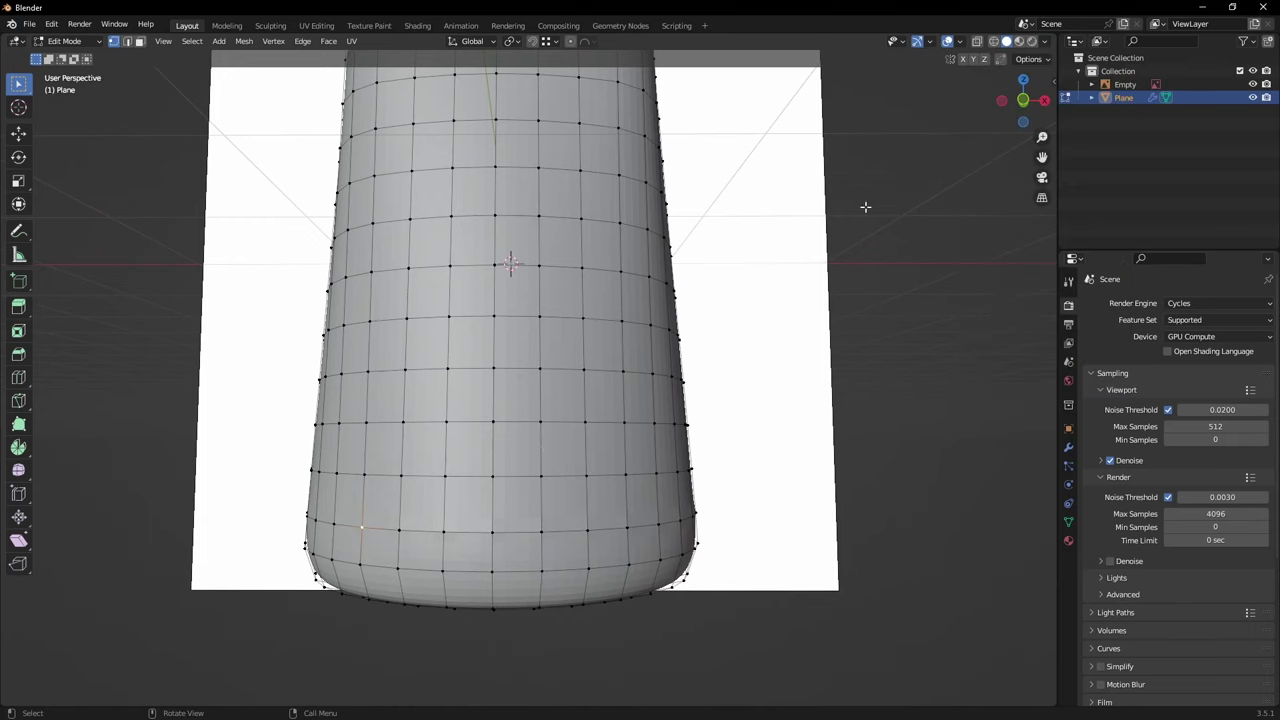
{"action": "left_click", "coordinate": [960, 42]}
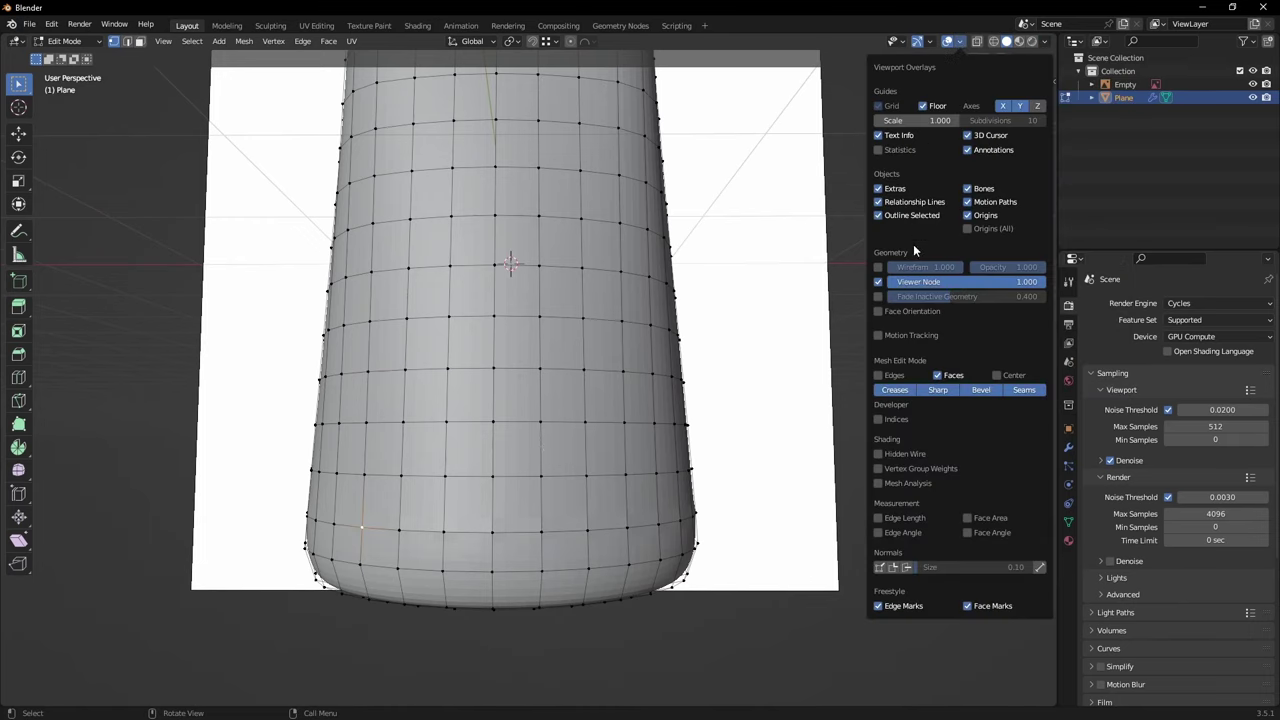
{"action": "left_click", "coordinate": [878, 311]}
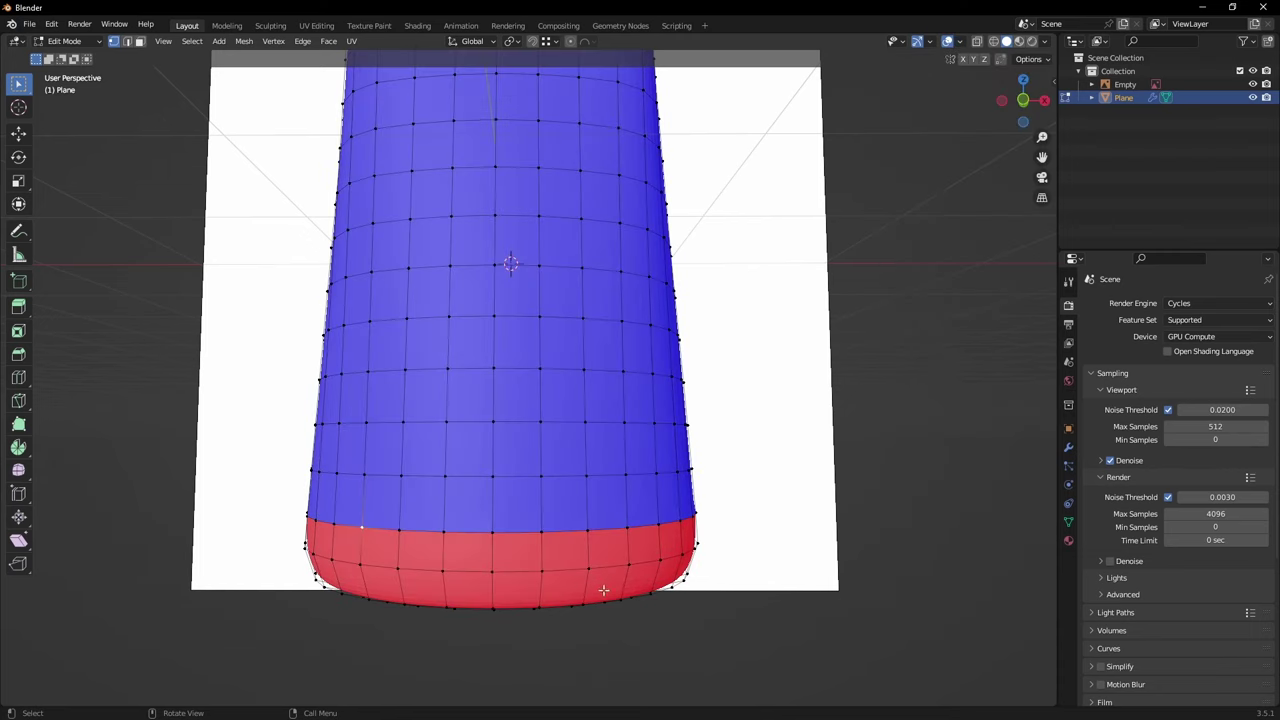
{"action": "left_click", "coordinate": [960, 42]}
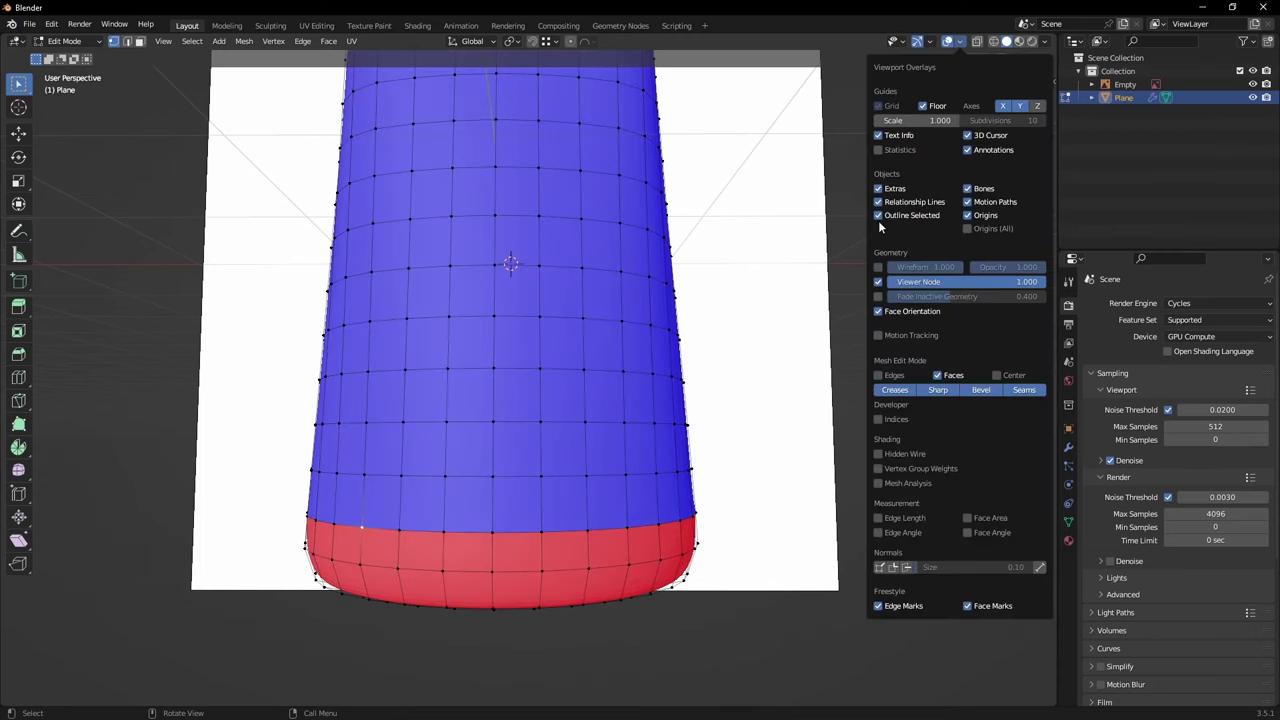
{"action": "left_click", "coordinate": [878, 311]}
Step: Select the entire bottle mesh and recalculate its normals outside
{"action": "middle_click_drag", "start_coordinate": [563, 466], "coordinate": [667, 411]}
{"action": "key", "text": "a"}
{"action": "key", "text": "shift+n"}
Step: Try an edge slide and a loop cut on the lower body
{"action": "left_click", "coordinate": [520, 352]}
{"action": "left_click", "coordinate": [532, 362]}
{"action": "key", "text": "g"}
{"action": "key", "text": "g"}
{"action": "left_click", "coordinate": [438, 374]}
{"action": "left_click", "coordinate": [550, 371]}
{"action": "key", "text": "ctrl+r"}
{"action": "left_click", "coordinate": [493, 377]}
{"action": "left_click", "coordinate": [462, 386]}
Step: Shade the bottle body smooth and inspect the base from below
{"action": "key", "text": "Tab"}
{"action": "scroll", "coordinate": [665, 402], "scroll_direction": "up", "scroll_amount": 1}
{"action": "right_click", "coordinate": [631, 313]}
{"action": "left_click", "coordinate": [630, 312]}
{"action": "middle_click_drag", "start_coordinate": [627, 312], "coordinate": [510, 417]}
{"action": "scroll", "coordinate": [586, 403], "scroll_direction": "up", "scroll_amount": 3}
Step: Slide the edge loop at the base's lower corner upward with a factor of about -0.266, and check the rounding
{"action": "key", "text": "Tab"}
{"action": "scroll", "coordinate": [510, 417], "scroll_direction": "up", "scroll_amount": 2}
{"action": "middle_click_drag", "start_coordinate": [470, 457], "coordinate": [466, 443]}
{"action": "key", "text": "2"}
{"action": "key", "text": "a"}
{"action": "key", "text": "a"}
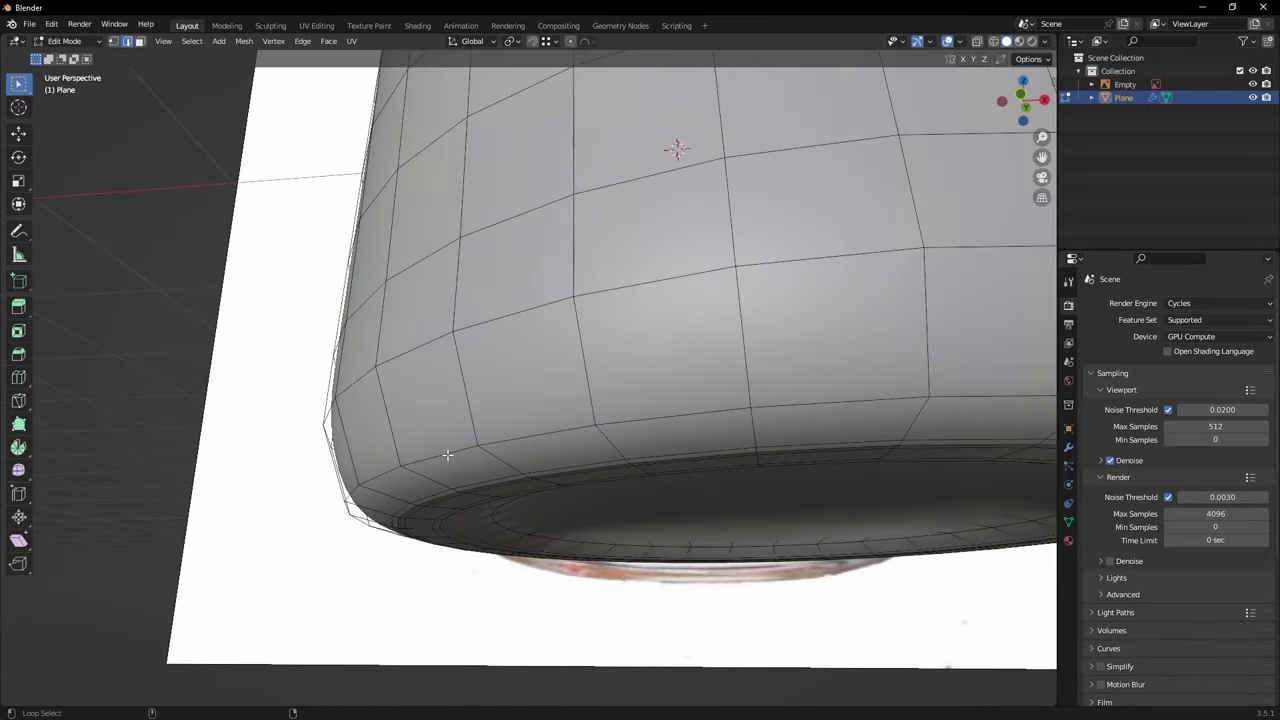
{"action": "key", "text": "g"}
{"action": "left_click", "coordinate": [450, 457]}
{"action": "key", "text": "g"}
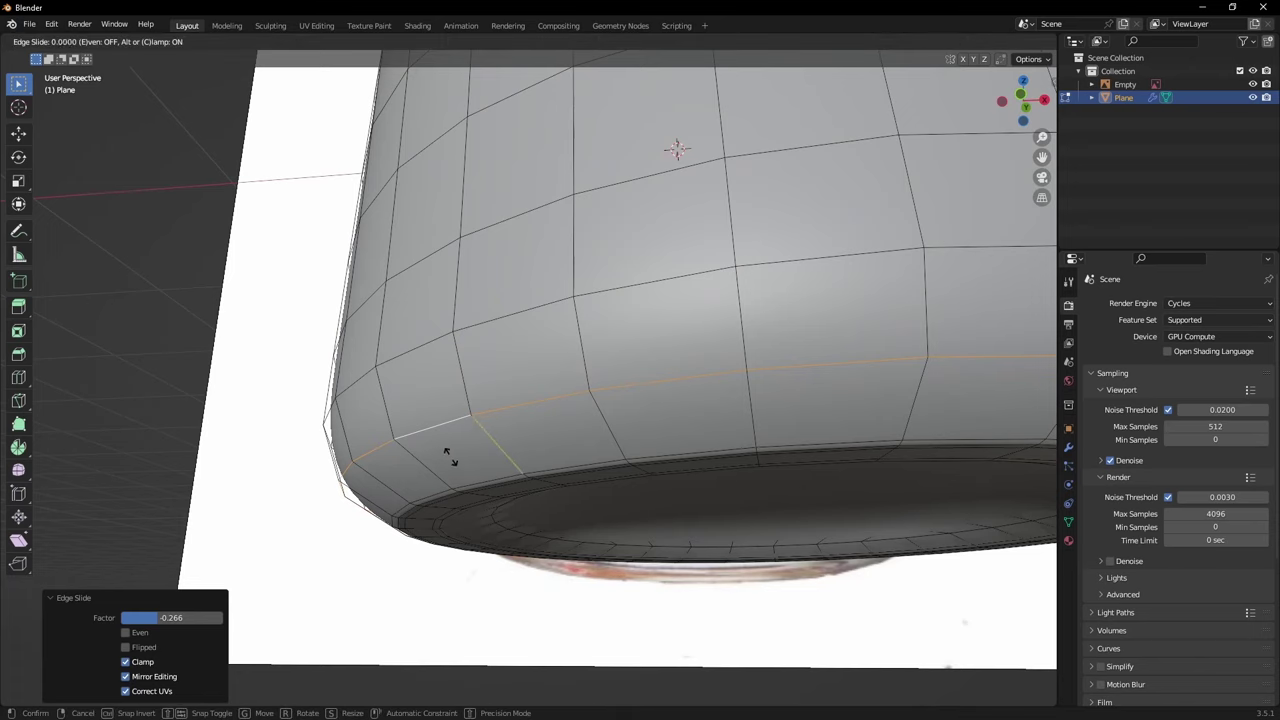
{"action": "key", "text": "g"}
{"action": "left_click", "coordinate": [454, 463]}
{"action": "scroll", "coordinate": [456, 463], "scroll_direction": "down", "scroll_amount": 4}
{"action": "key", "text": "Tab"}
{"action": "middle_click_drag", "start_coordinate": [530, 464], "coordinate": [597, 457]}
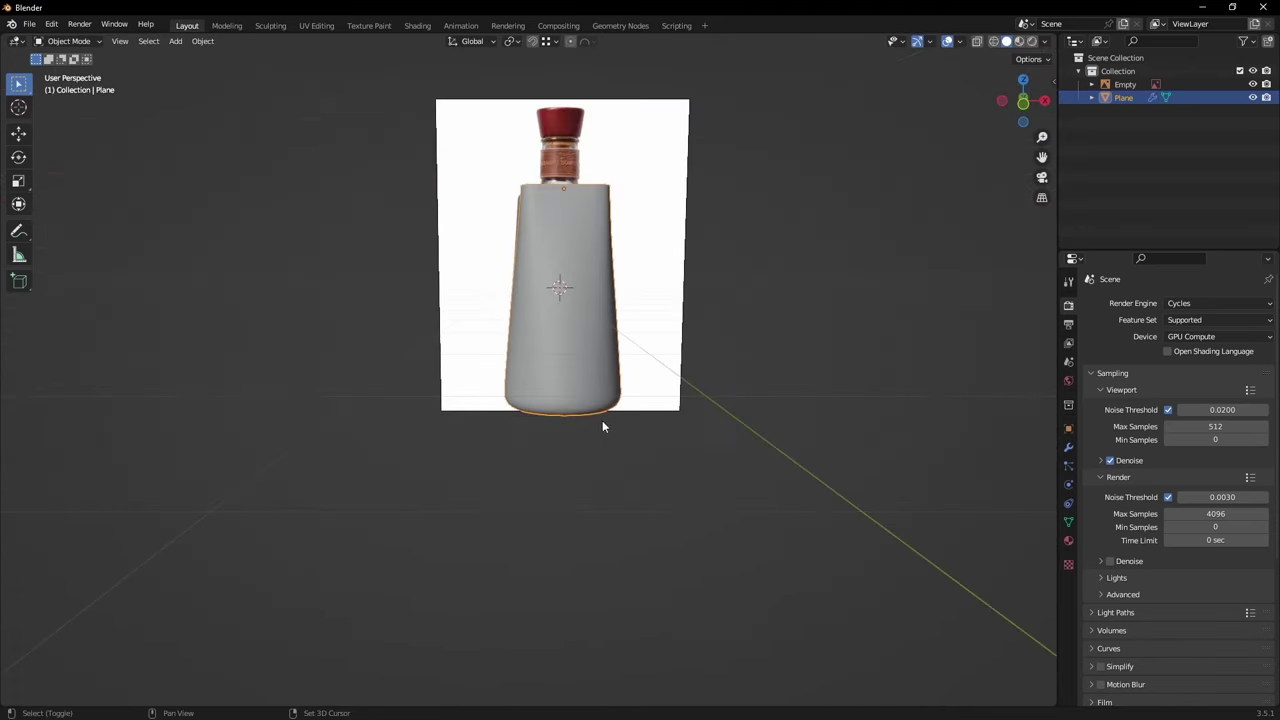
Step: Extrude the shoulder's top edge loop upward about 0.17 m along Z, using the front view in wireframe
{"action": "scroll", "coordinate": [577, 520], "scroll_direction": "up", "scroll_amount": 3}
{"action": "scroll", "coordinate": [574, 520], "scroll_direction": "up", "scroll_amount": 4}
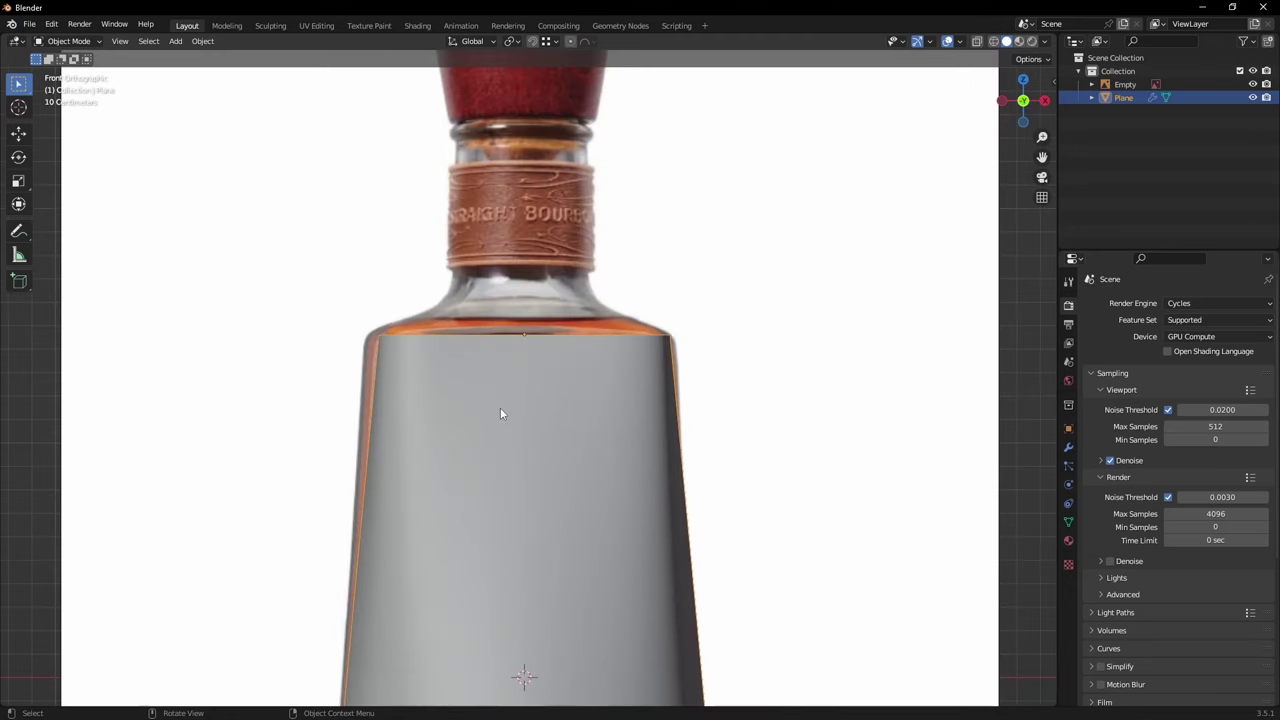
{"action": "key", "text": "Tab"}
{"action": "middle_click_drag", "start_coordinate": [500, 407], "coordinate": [500, 439], "text": "shift"}
{"action": "scroll", "coordinate": [500, 439], "scroll_direction": "up", "scroll_amount": 3}
{"action": "key", "text": "shift+z"}
{"action": "key", "text": "shift+z"}
{"action": "key", "text": "shift+z"}
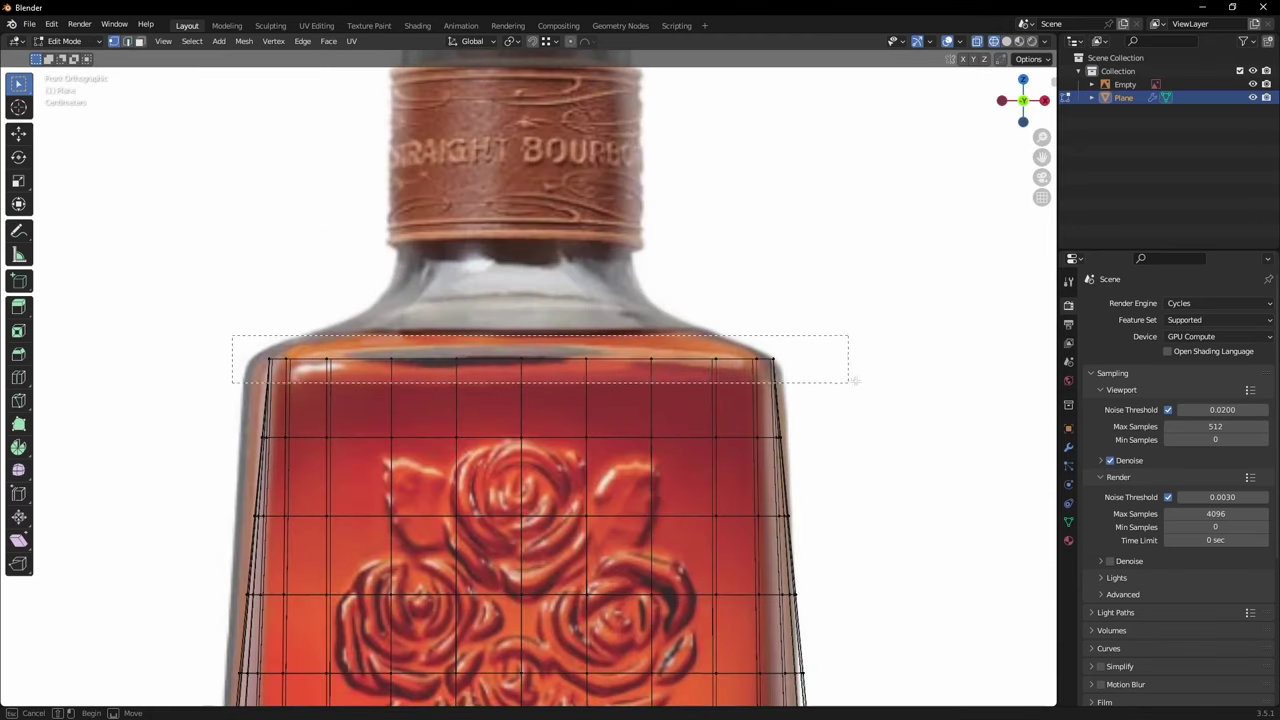
{"action": "left_click_drag", "start_coordinate": [847, 381], "coordinate": [847, 382]}
{"action": "scroll", "coordinate": [923, 479], "scroll_direction": "up", "scroll_amount": 2}
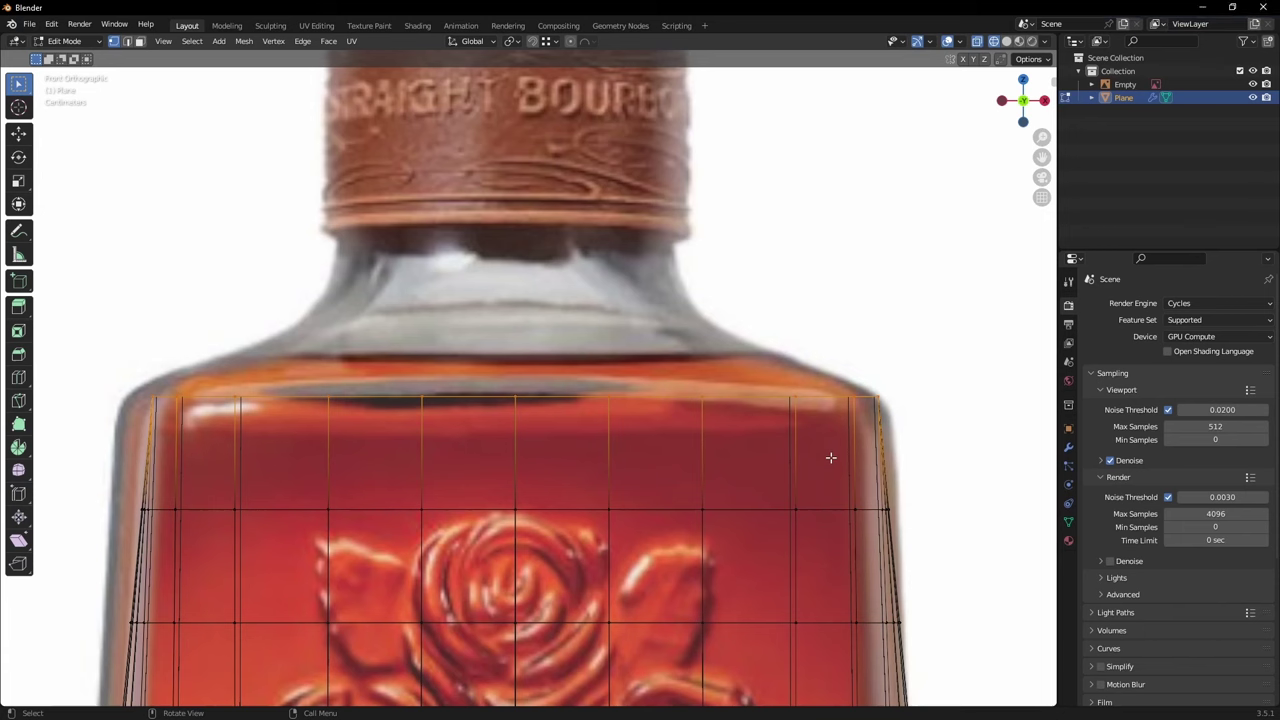
{"action": "key", "text": "g"}
{"action": "key", "text": "z"}
{"action": "left_click", "coordinate": [823, 357]}
Step: Turn the extruded loop into a circle with LoopTools and scale it to about 0.445 to meet the neck
{"action": "right_click", "coordinate": [620, 235]}
{"action": "mouse_move", "coordinate": [645, 231]}
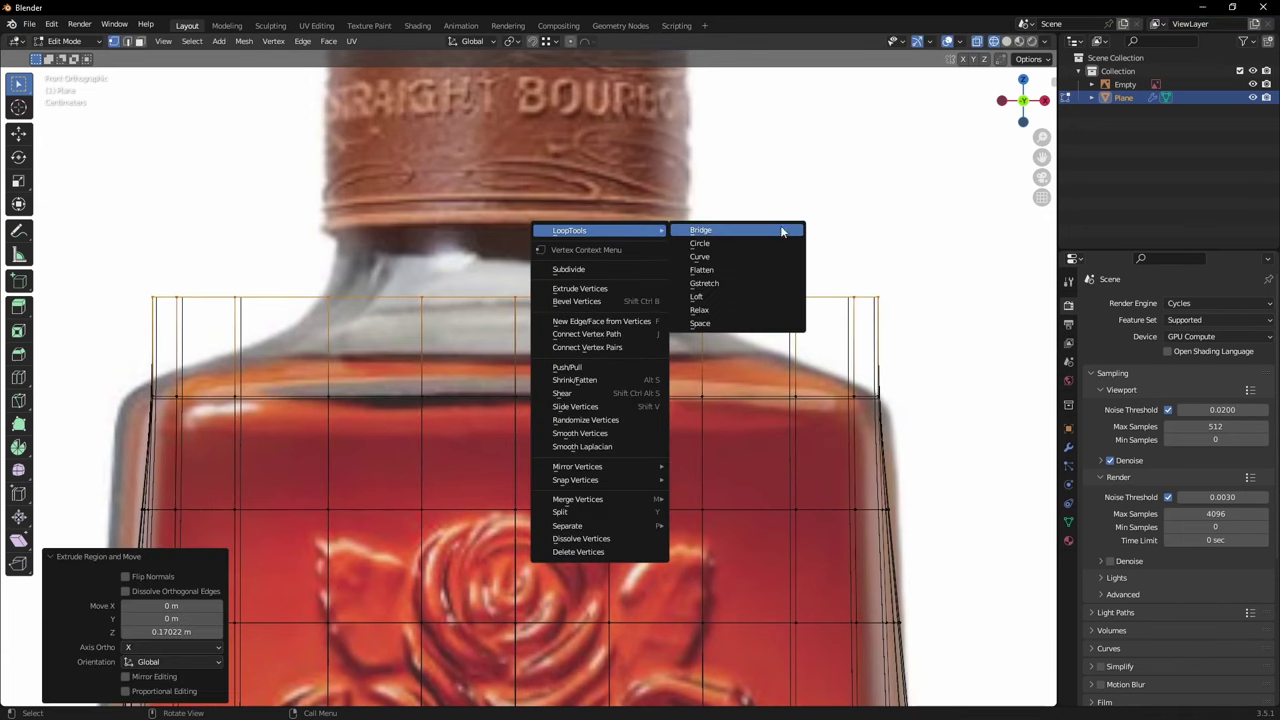
{"action": "left_click", "coordinate": [756, 244]}
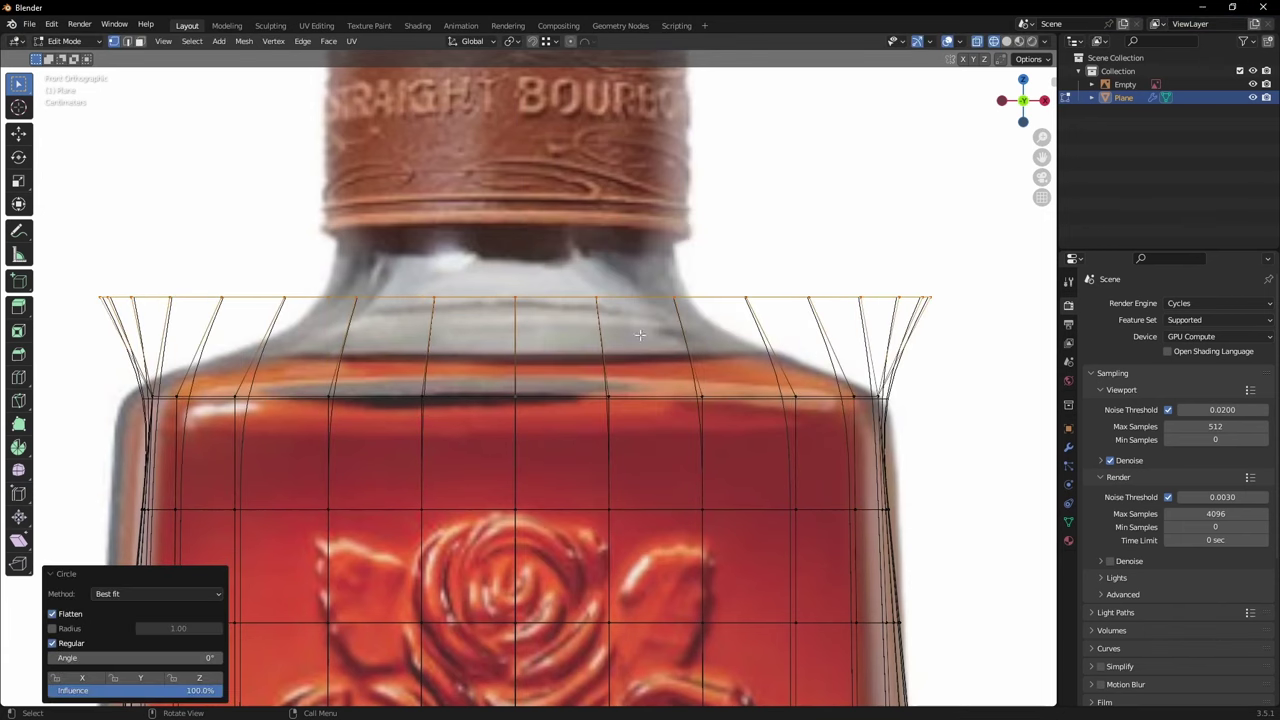
{"action": "key", "text": "s"}
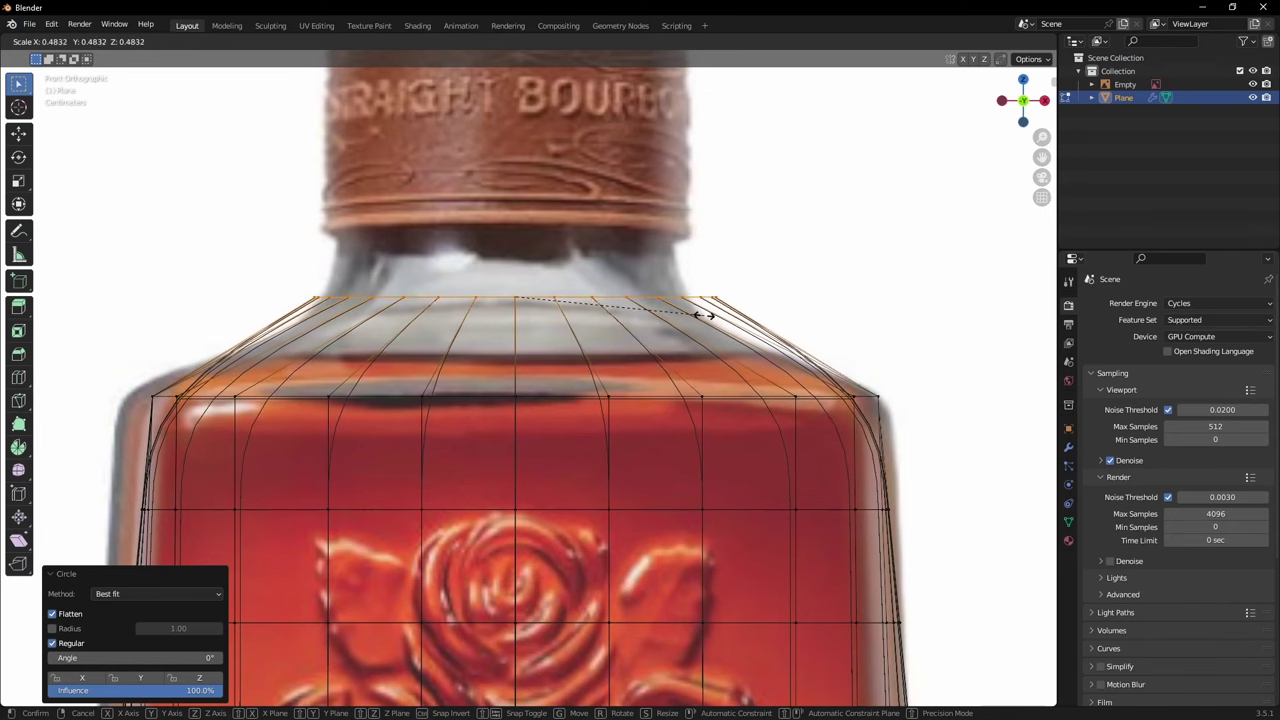
{"action": "left_click", "coordinate": [689, 316]}
Step: Extrude the neck circle about 0.65 m straight up along Z to just below the glass ring
{"action": "scroll", "coordinate": [556, 284], "scroll_direction": "down", "scroll_amount": 1}
{"action": "middle_click_drag", "start_coordinate": [555, 286], "coordinate": [564, 424], "text": "shift"}
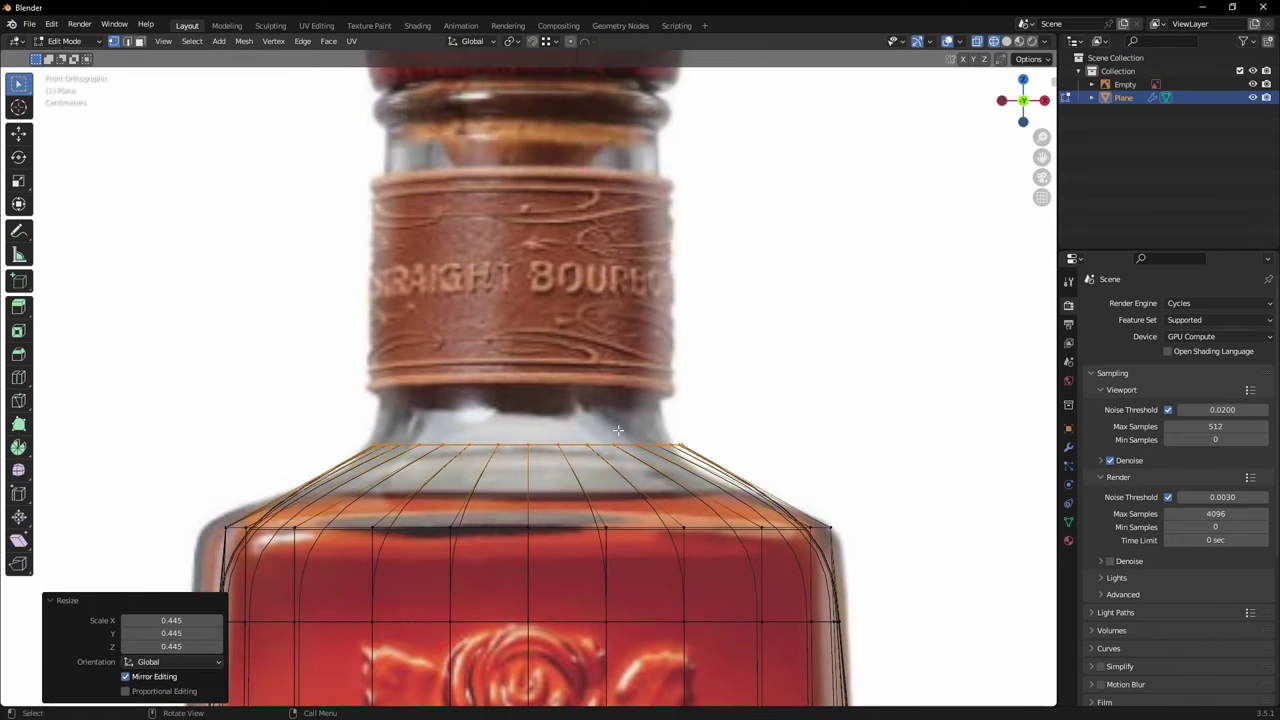
{"action": "middle_click_drag", "start_coordinate": [685, 412], "coordinate": [690, 462], "text": "shift"}
{"action": "key", "text": "e"}
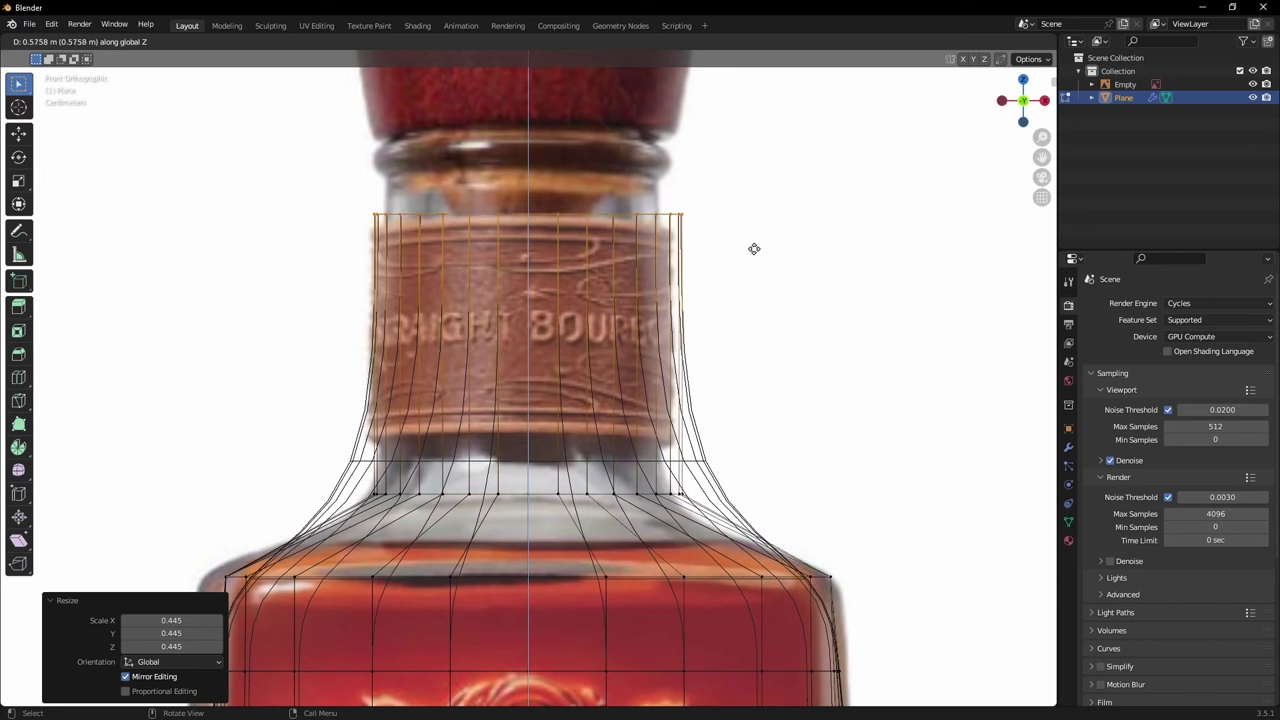
{"action": "left_click", "coordinate": [757, 211]}
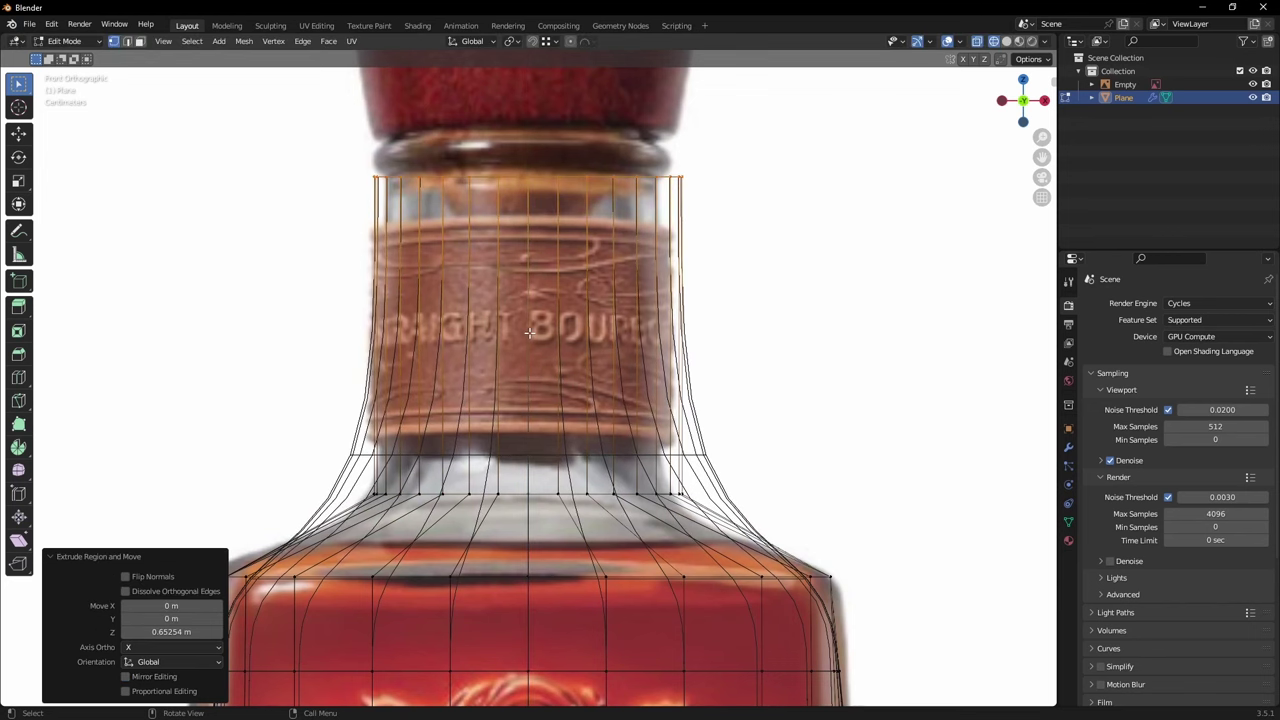
Step: Select the neck's ring of faces and scale it to about 0.915 in X and Y to narrow it, keeping the height
{"action": "key", "text": "3"}
{"action": "key", "text": "b"}
{"action": "left_click_drag", "start_coordinate": [821, 403], "coordinate": [821, 403]}
{"action": "key", "text": "KP_Decimal"}
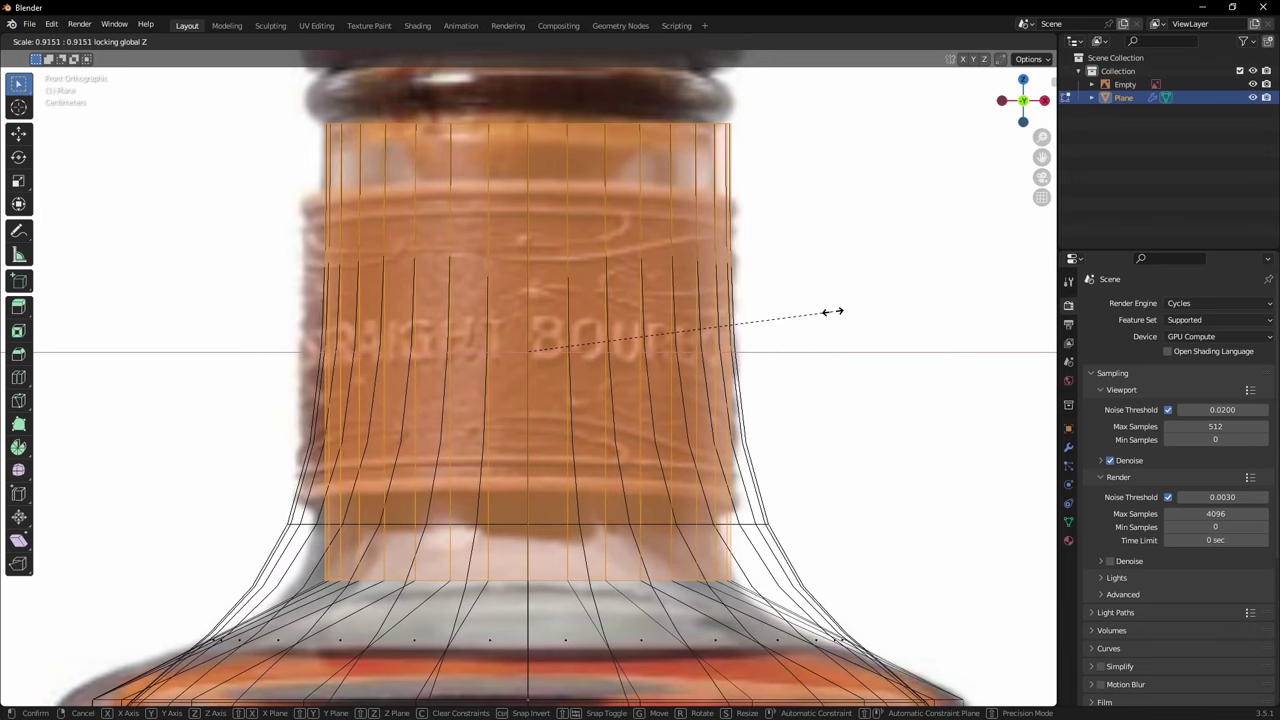
{"action": "left_click", "coordinate": [837, 309]}
Step: Try to bevel the shoulder's outer edge loop with 2 segments and a width of about 0.0775 m, and check the profile
{"action": "scroll", "coordinate": [660, 353], "scroll_direction": "down", "scroll_amount": 3}
{"action": "middle_click_drag", "start_coordinate": [660, 353], "coordinate": [693, 283], "text": "shift"}
{"action": "scroll", "coordinate": [693, 283], "scroll_direction": "down", "scroll_amount": 2}
{"action": "mouse_move", "coordinate": [447, 494]}
{"action": "middle_mouse_down", "text": "shift"}
{"action": "mouse_move", "coordinate": [474, 466]}
{"action": "mouse_move", "coordinate": [485, 476]}
{"action": "middle_mouse_up", "text": "shift"}
{"action": "scroll", "coordinate": [485, 476], "scroll_direction": "up", "scroll_amount": 5}
{"action": "key", "text": "z"}
{"action": "left_click", "coordinate": [474, 454]}
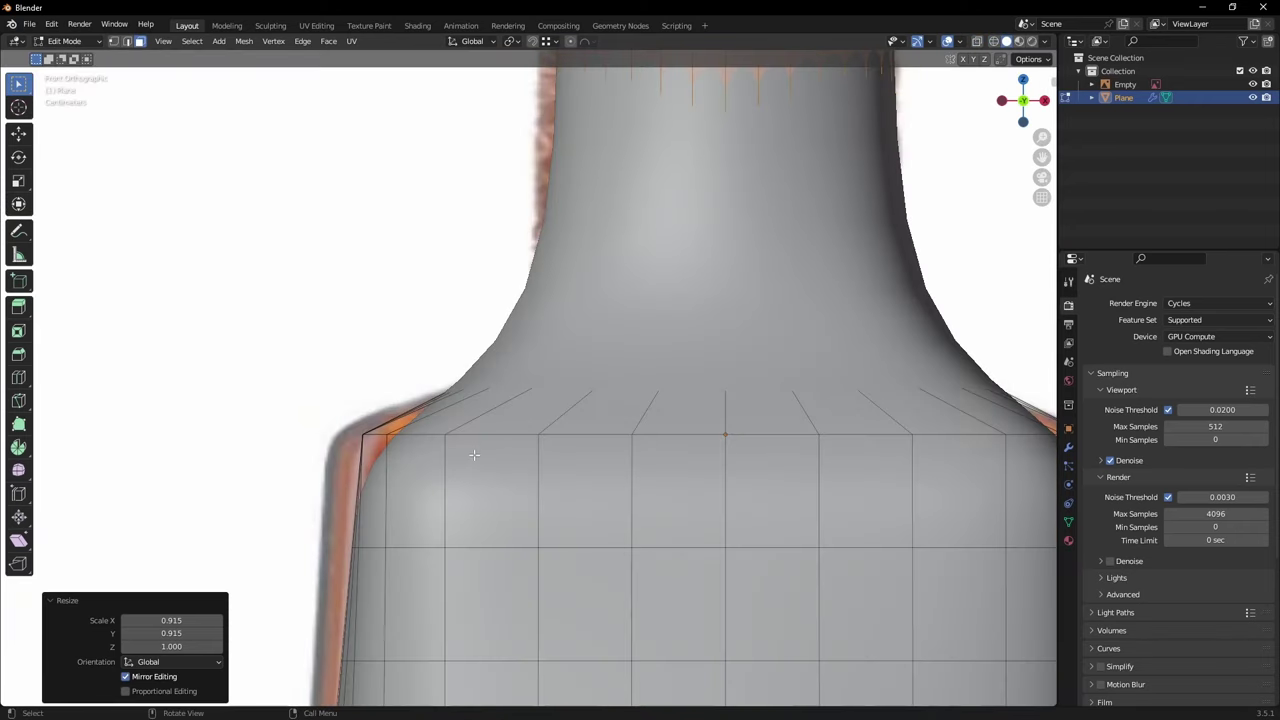
{"action": "key", "text": "2"}
{"action": "middle_click_drag", "start_coordinate": [372, 454], "coordinate": [316, 449], "text": "shift"}
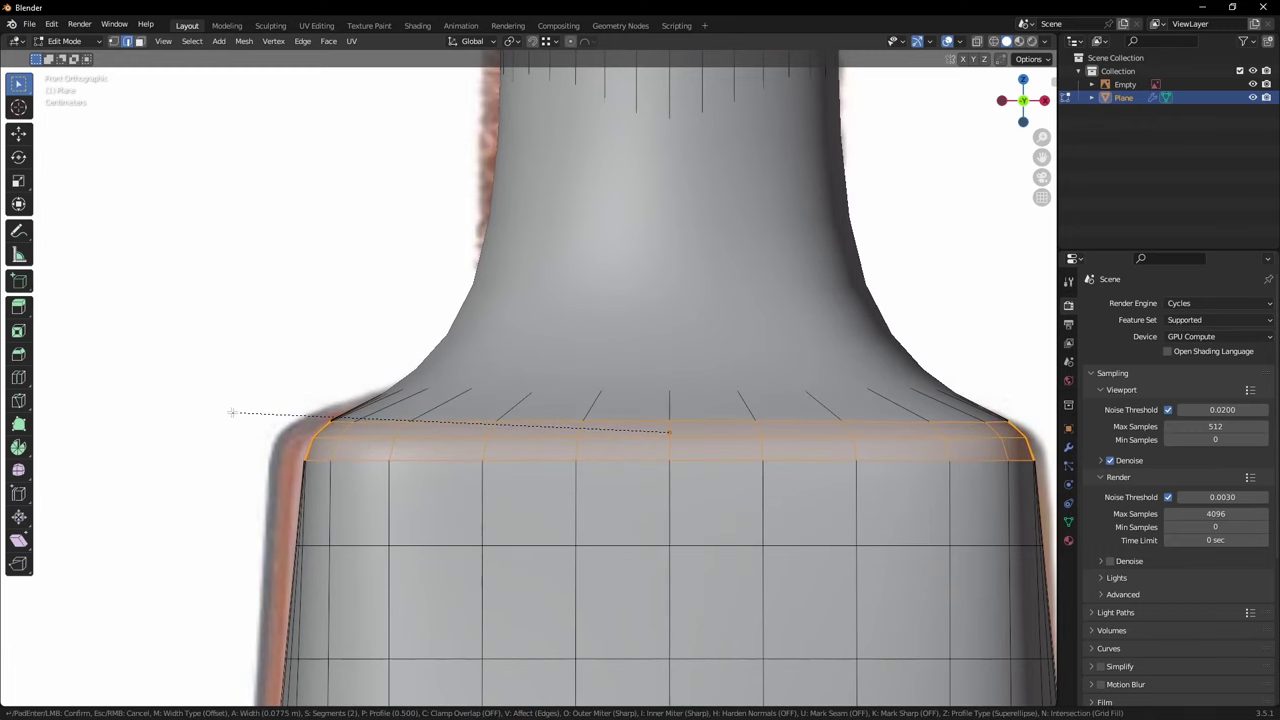
{"action": "left_click", "coordinate": [231, 412]}
{"action": "key", "text": "Tab"}
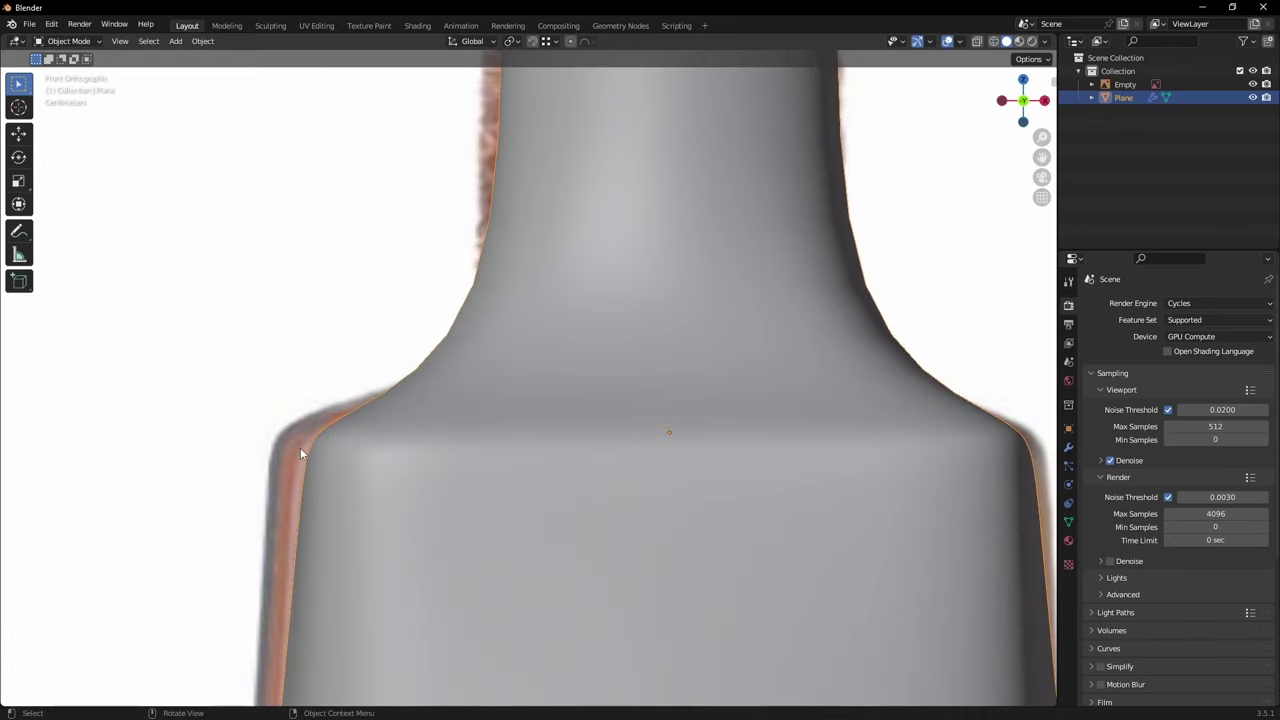
{"action": "scroll", "coordinate": [547, 476], "scroll_direction": "down", "scroll_amount": 2}
{"action": "middle_click_drag", "start_coordinate": [554, 430], "coordinate": [577, 471]}
{"action": "key", "text": "KP_1"}
{"action": "scroll", "coordinate": [551, 420], "scroll_direction": "up", "scroll_amount": 1}
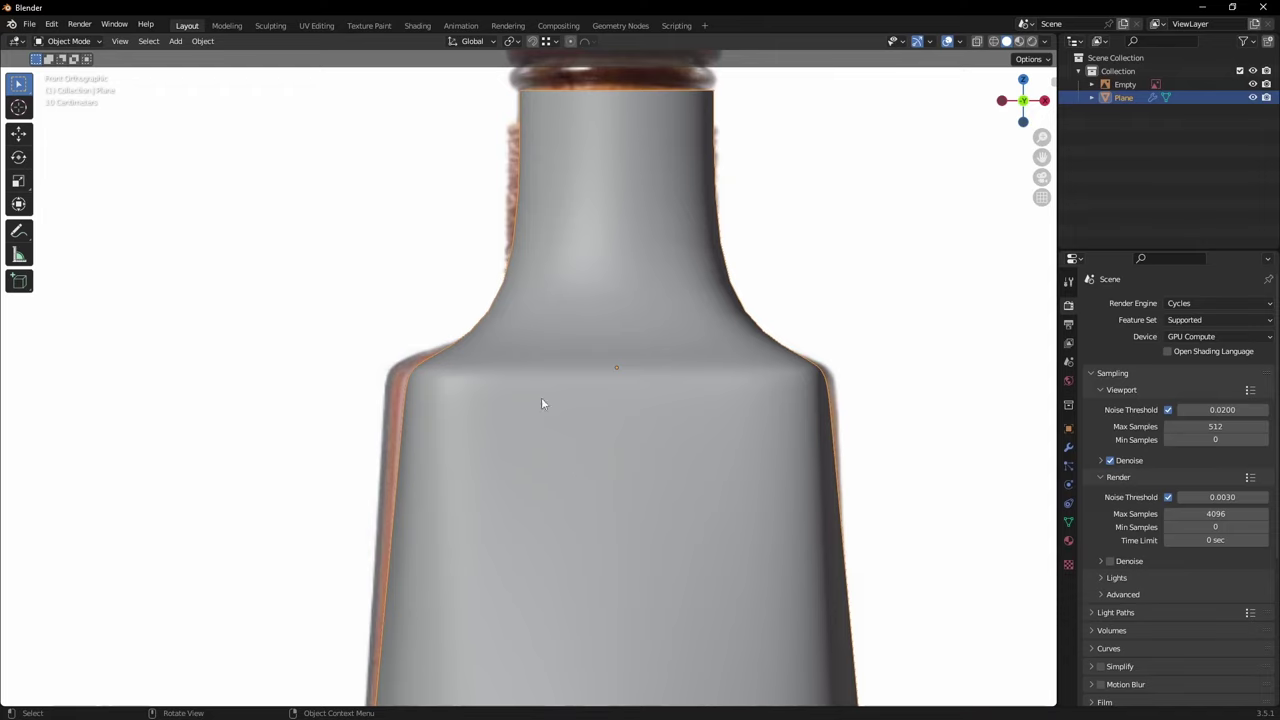
Step: Try to add a centred edge loop on the sloping shoulder and move it down about 0.048 m along Z
{"action": "key", "text": "Tab"}
{"action": "scroll", "coordinate": [531, 380], "scroll_direction": "up", "scroll_amount": 5}
{"action": "key", "text": "alt+z"}
{"action": "middle_click_drag", "start_coordinate": [411, 387], "coordinate": [415, 397], "text": "shift"}
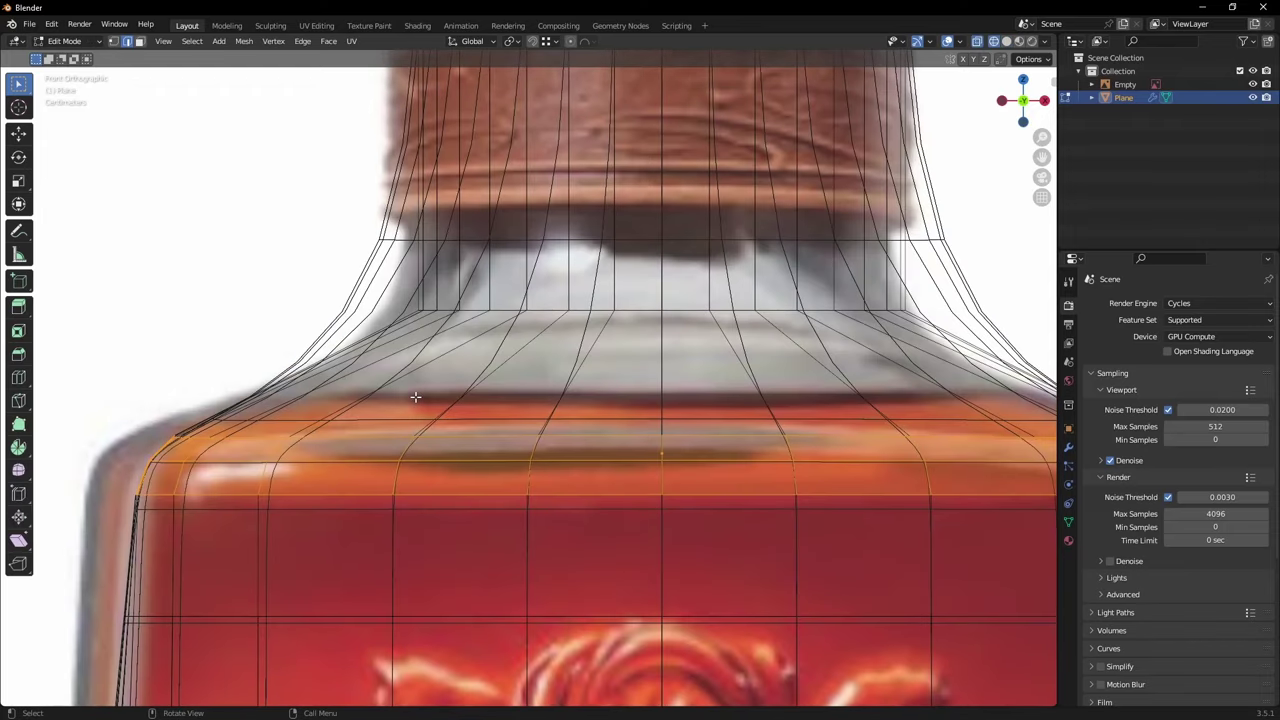
{"action": "left_click", "coordinate": [380, 342]}
{"action": "right_click", "coordinate": [413, 350]}
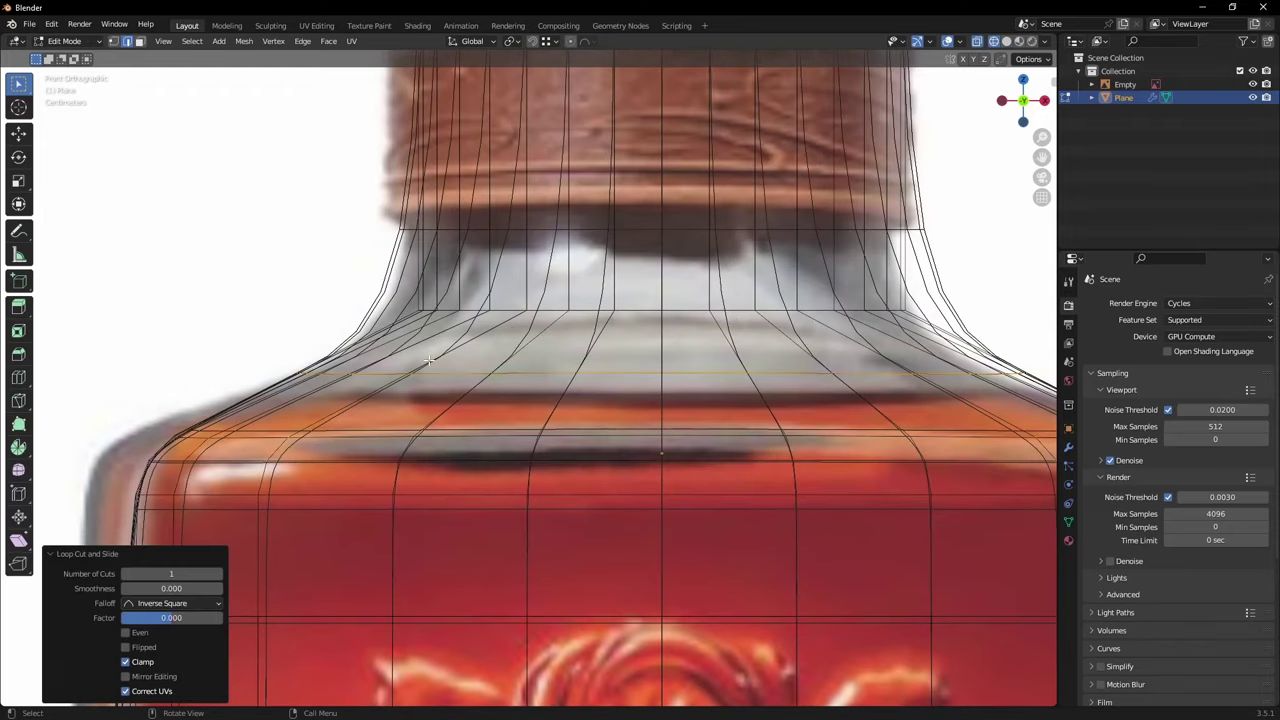
{"action": "key", "text": "g"}
{"action": "key", "text": "z"}
{"action": "left_click", "coordinate": [440, 400]}
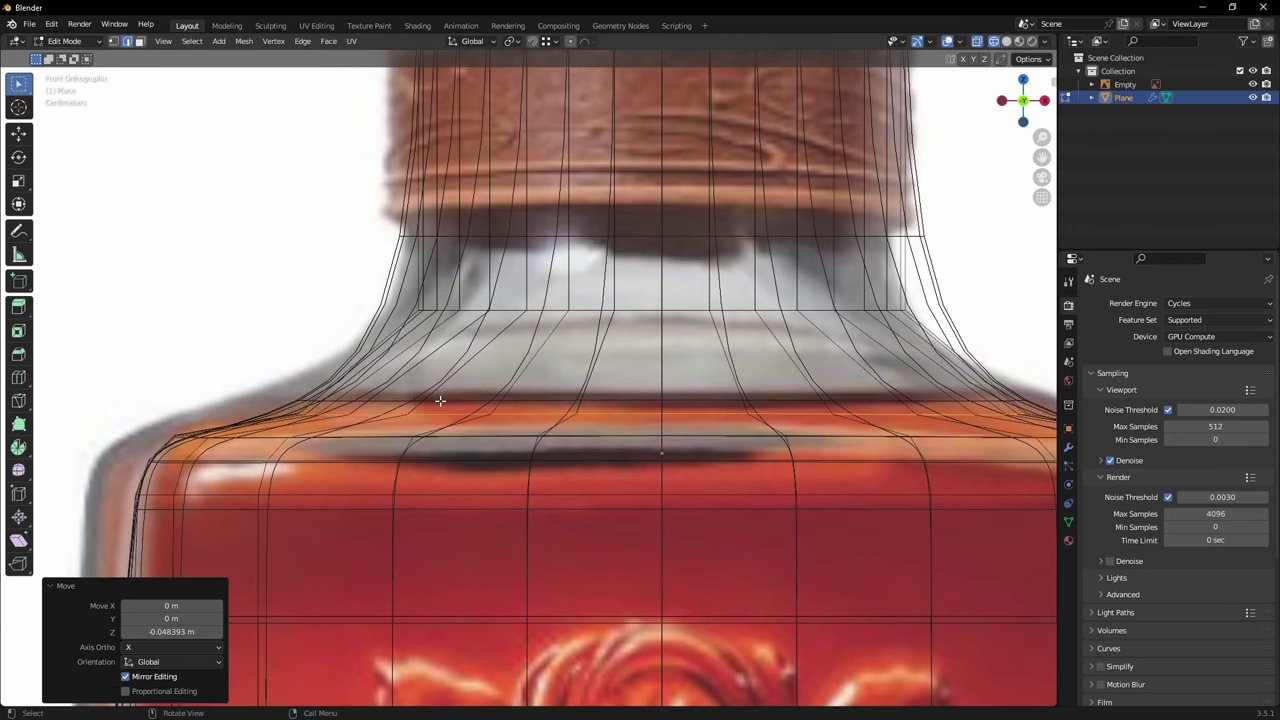
{"action": "key", "text": "Tab"}
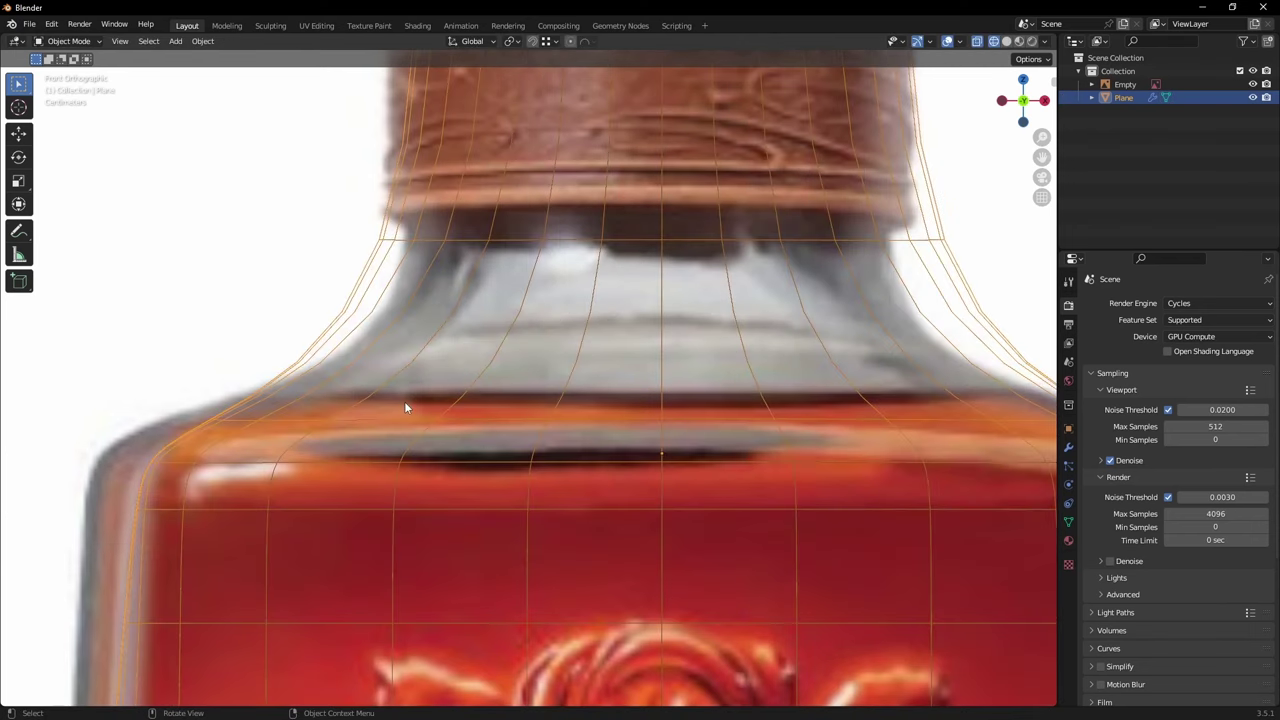
{"action": "key", "text": "Tab"}
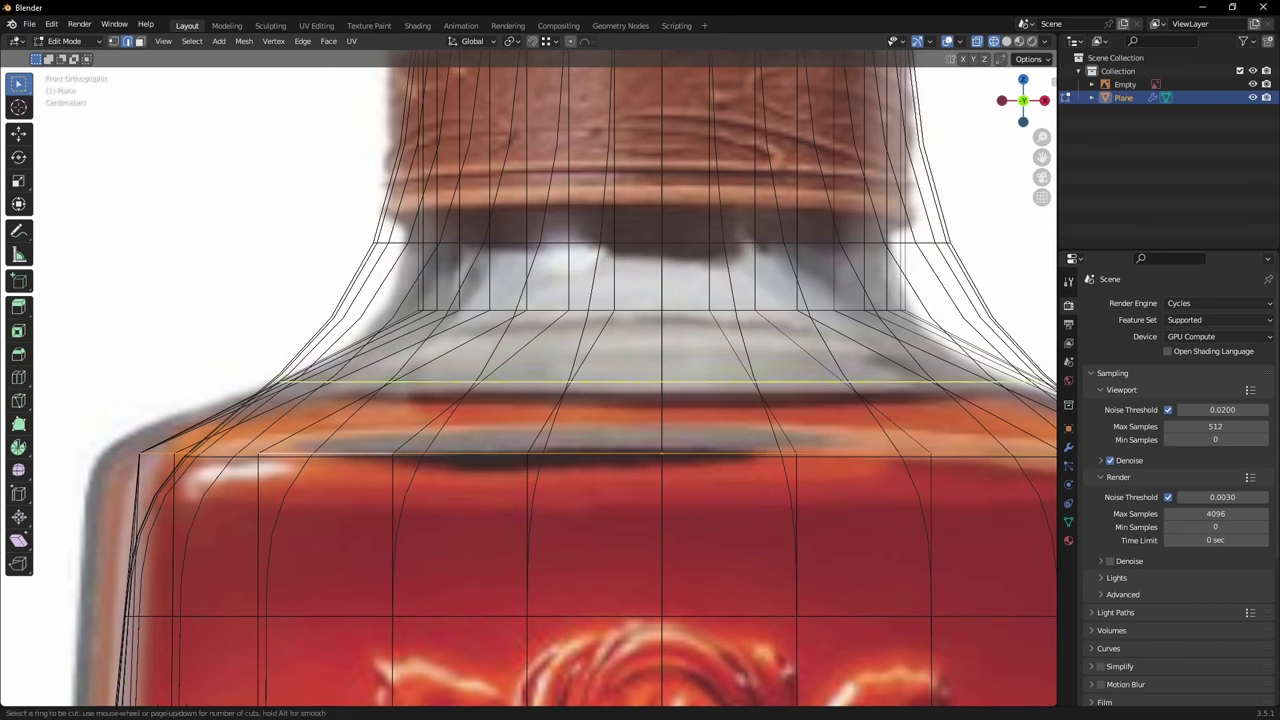
Step: Add one centred edge loop between the shoulder edge and the neck, and scale it inward to follow the reference curve
{"action": "left_click", "coordinate": [350, 340]}
{"action": "right_click", "coordinate": [350, 340]}
{"action": "key", "text": "g"}
{"action": "key", "text": "z"}
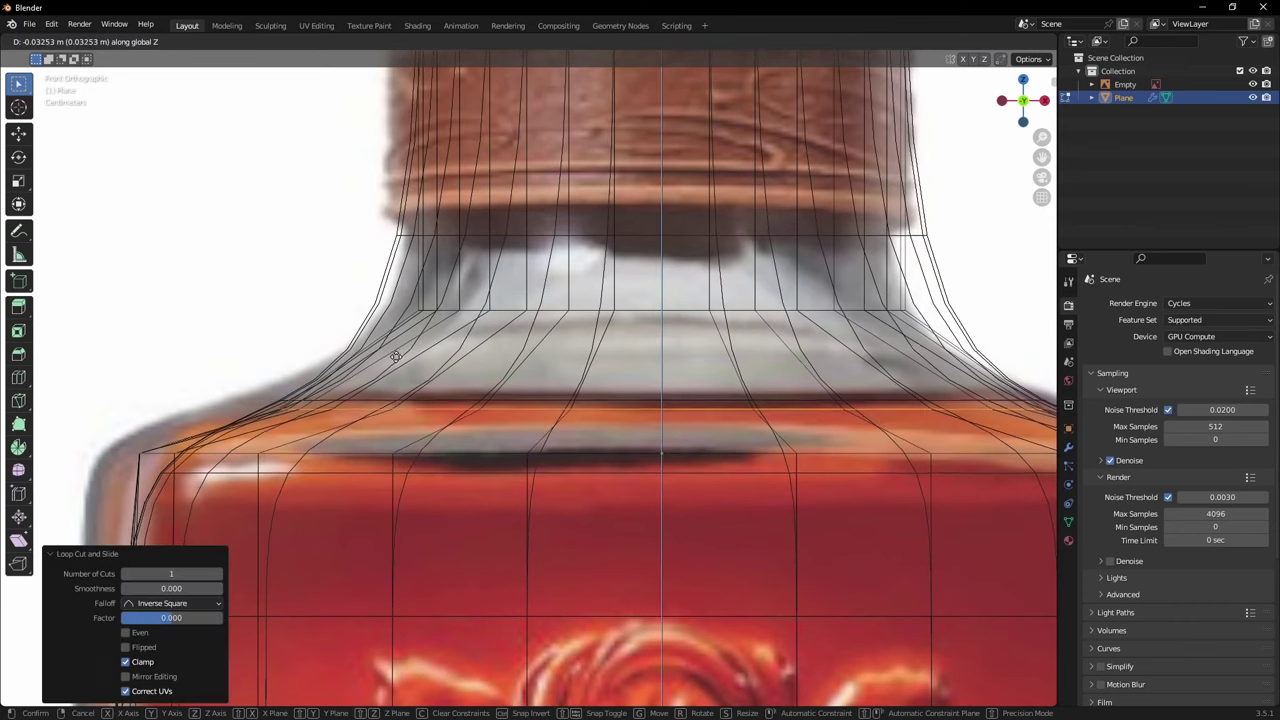
{"action": "left_click", "coordinate": [396, 357]}
{"action": "key", "text": "ctrl+z"}
{"action": "key", "text": "s"}
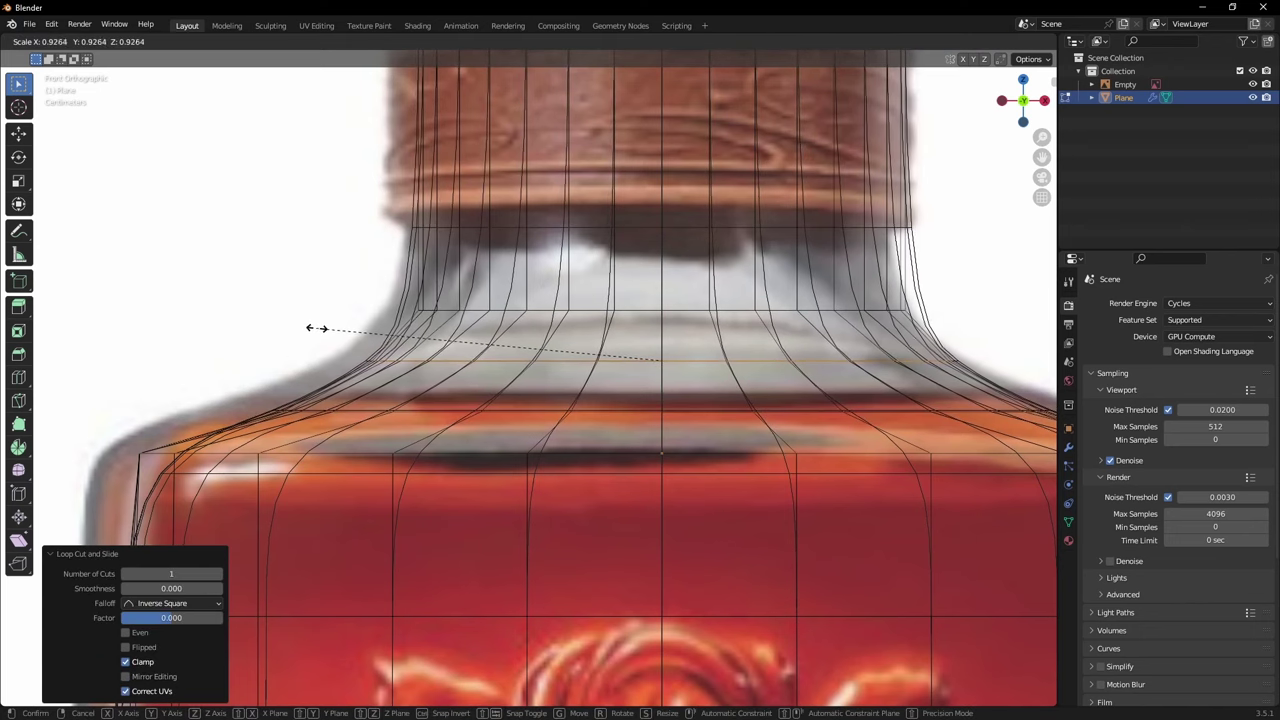
{"action": "left_click", "coordinate": [331, 337]}
{"action": "key", "text": "Tab"}
{"action": "scroll", "coordinate": [436, 353], "scroll_direction": "down", "scroll_amount": 3}
{"action": "scroll", "coordinate": [457, 383], "scroll_direction": "up", "scroll_amount": 5}
{"action": "key", "text": "Tab"}
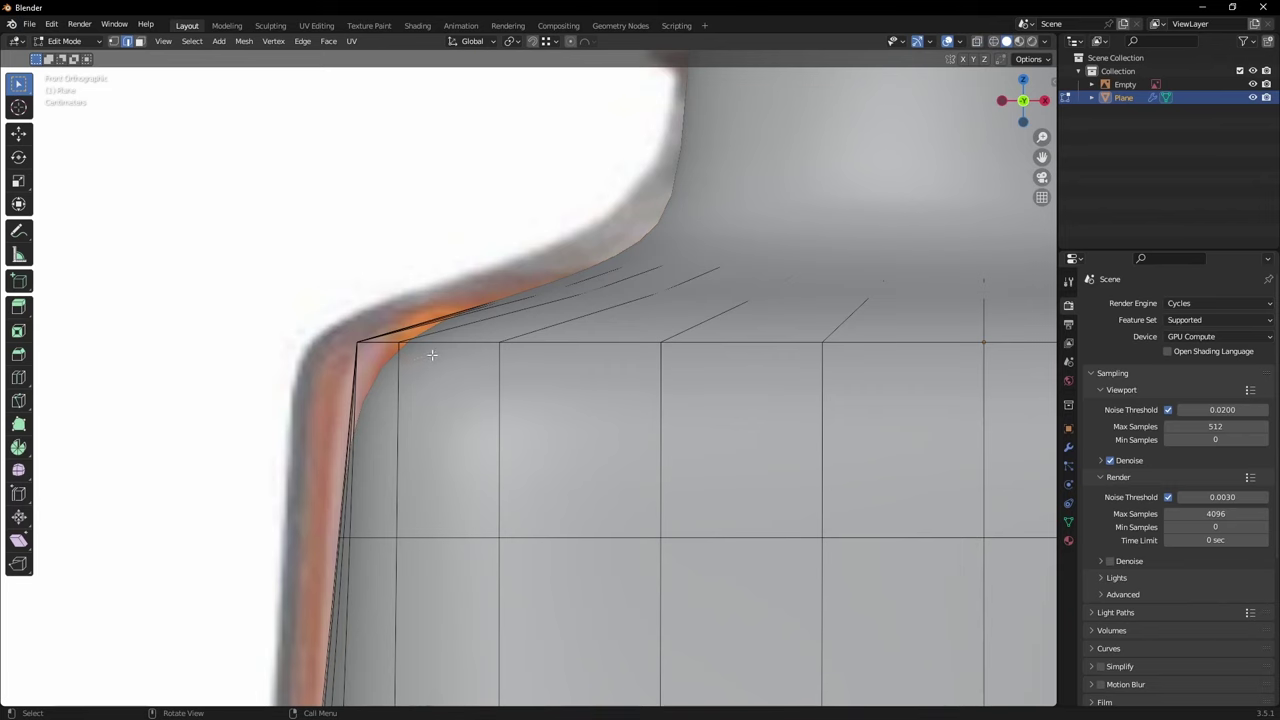
Step: Bevel the shoulder's outer edge loop with 2 segments and a width of about 0.082 m
{"action": "left_click", "coordinate": [305, 401]}
{"action": "middle_click_drag", "start_coordinate": [385, 362], "coordinate": [361, 375], "text": "shift"}
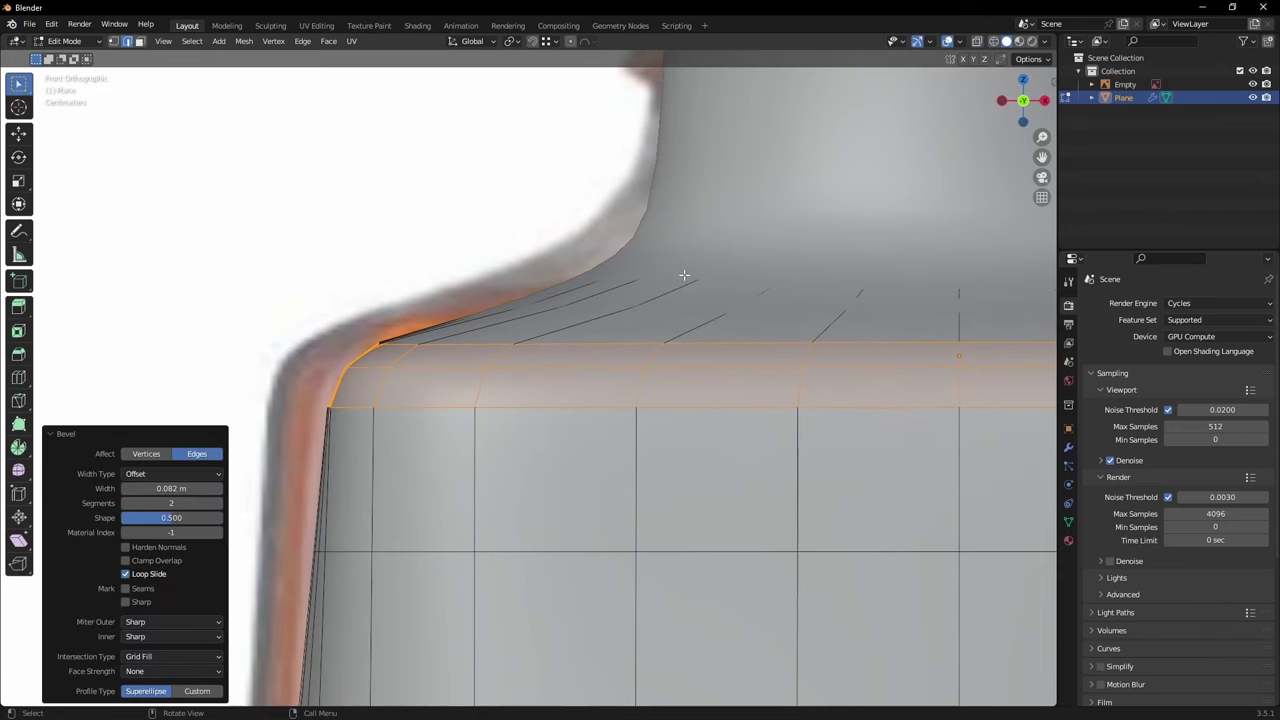
{"action": "middle_click_drag", "start_coordinate": [596, 309], "coordinate": [517, 330], "text": "shift"}
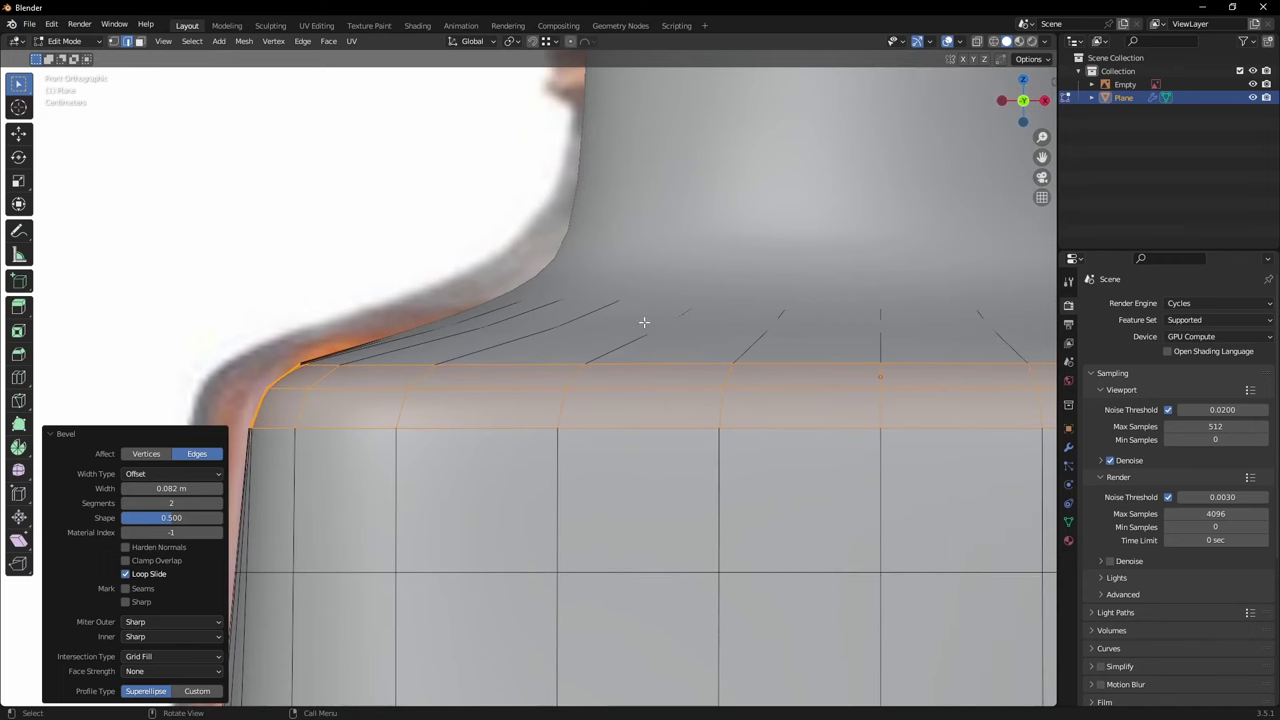
Step: Try to move the edge loop on the sloping shoulder down about 0.037 m along Z, and undo it
{"action": "key", "text": "shift+z"}
{"action": "key", "text": "alt+a"}
{"action": "key", "text": "alt+z"}
{"action": "key", "text": "g"}
{"action": "key", "text": "z"}
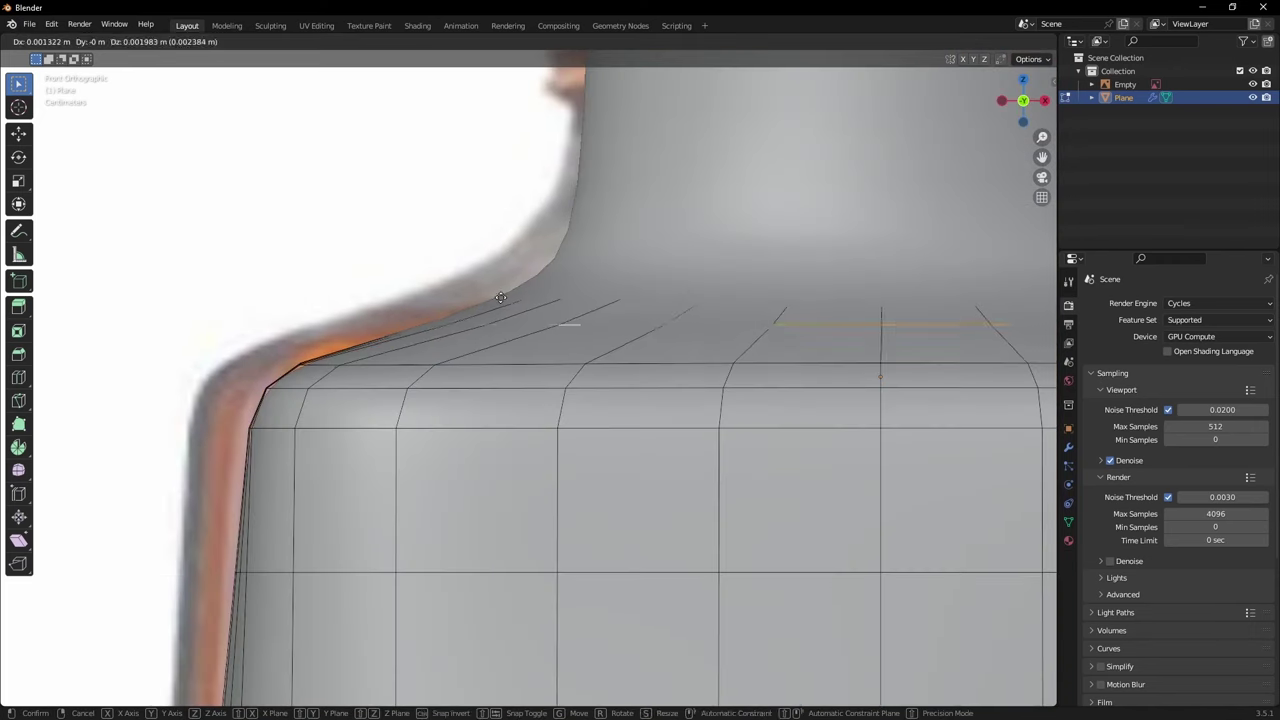
{"action": "left_click", "coordinate": [410, 355]}
{"action": "middle_click_drag", "start_coordinate": [410, 355], "coordinate": [435, 421]}
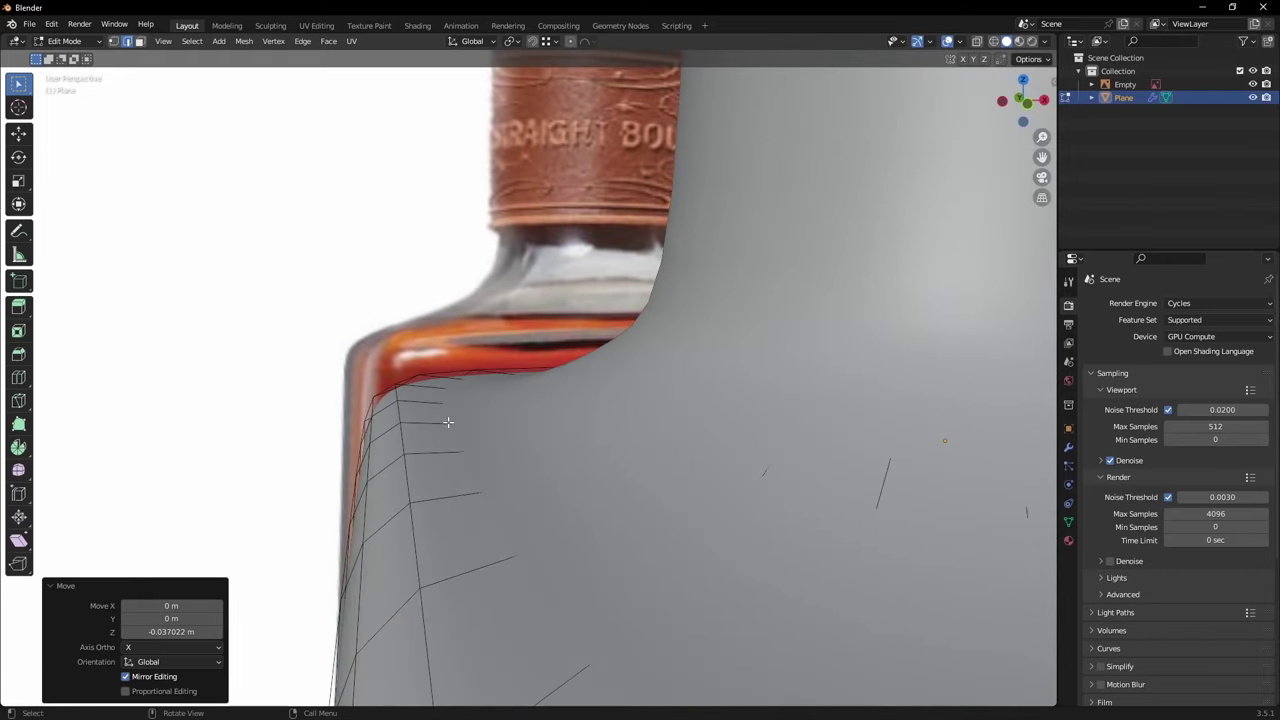
{"action": "key", "text": "ctrl+z"}
{"action": "scroll", "coordinate": [448, 422], "scroll_direction": "down", "scroll_amount": 5}
{"action": "middle_click_drag", "start_coordinate": [462, 508], "coordinate": [451, 465], "text": "shift"}
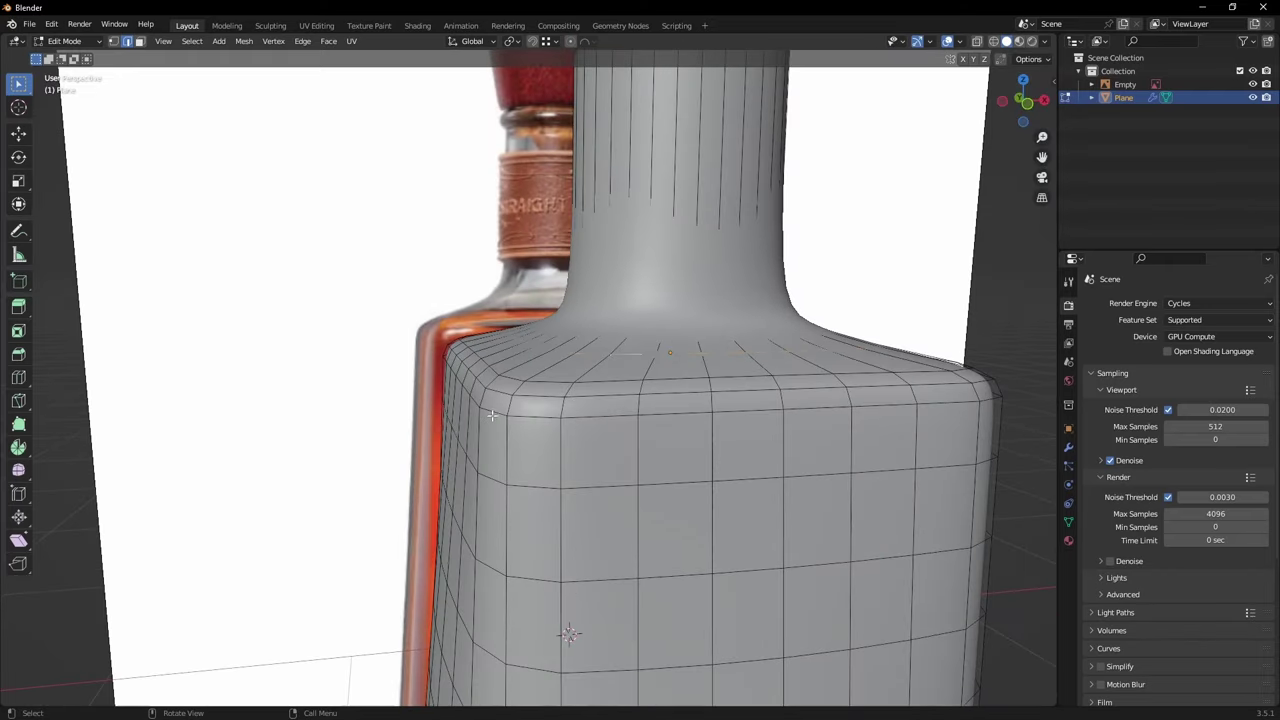
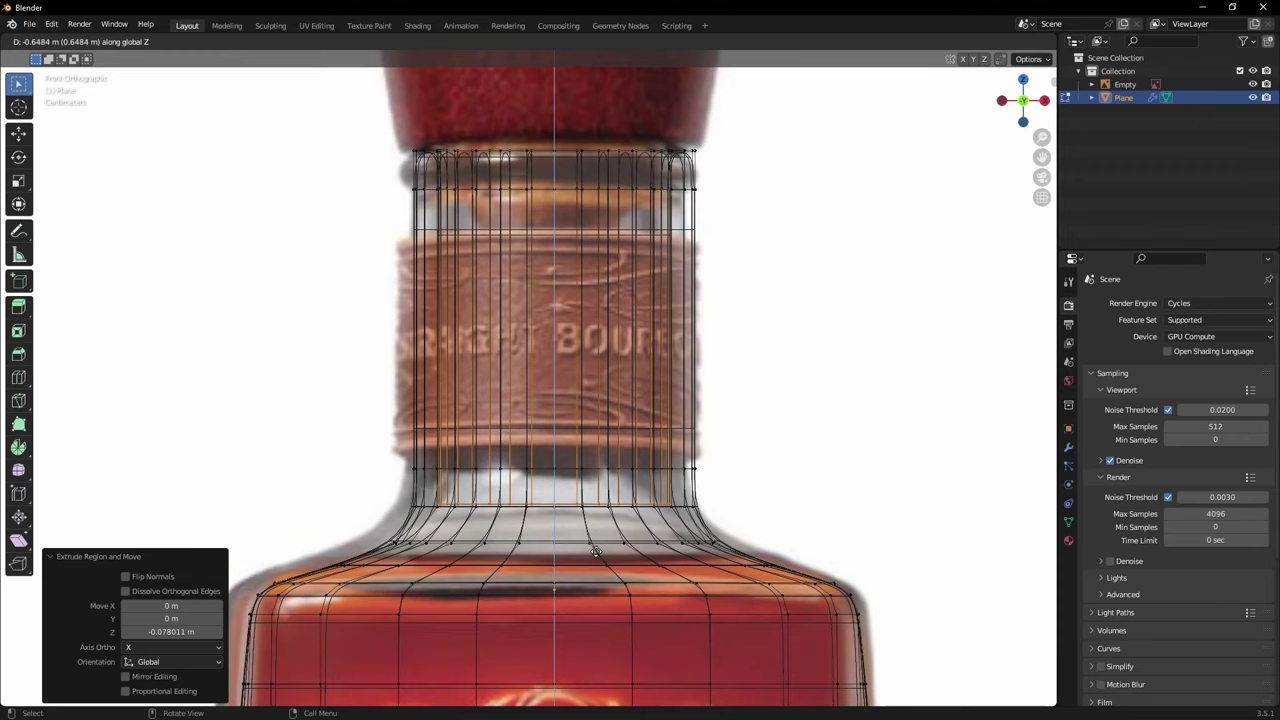
Step: Try to extrude the neck's inner wall down about 0.65 m along Z, and undo the inner wall
{"action": "left_click", "coordinate": [594, 553]}
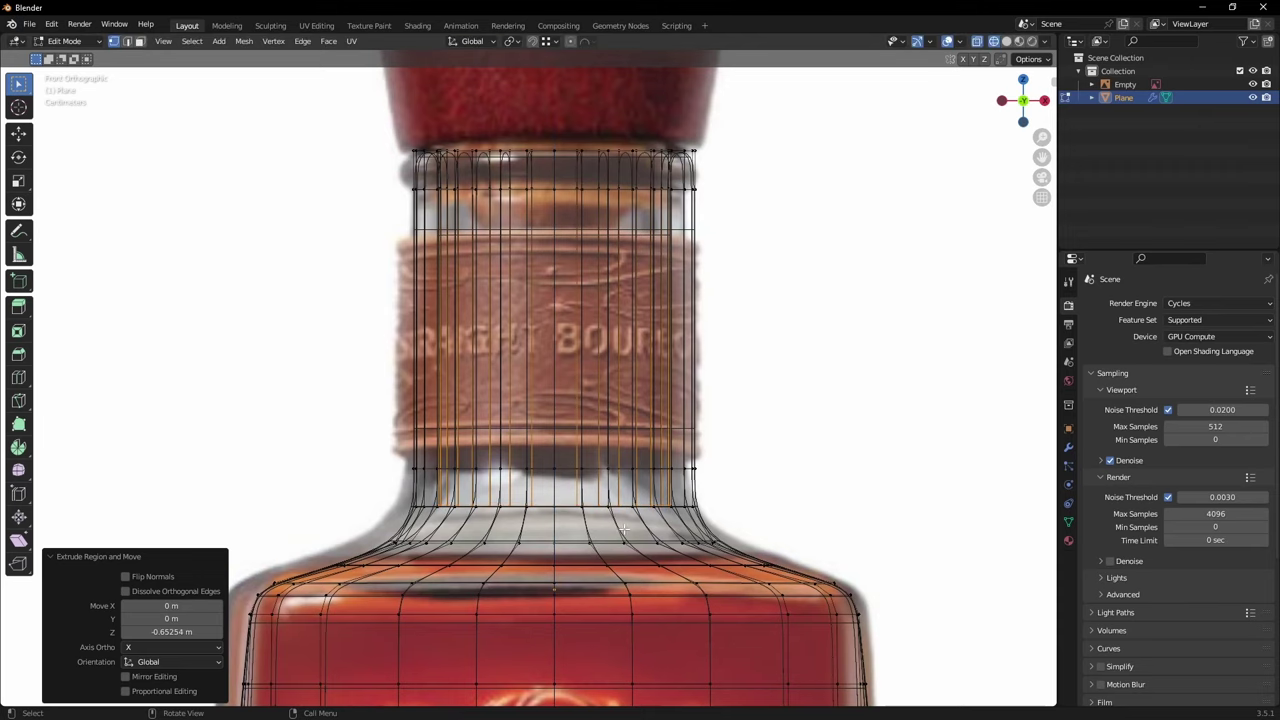
{"action": "key", "text": "alt+a"}
{"action": "key", "text": "ctrl+z"}
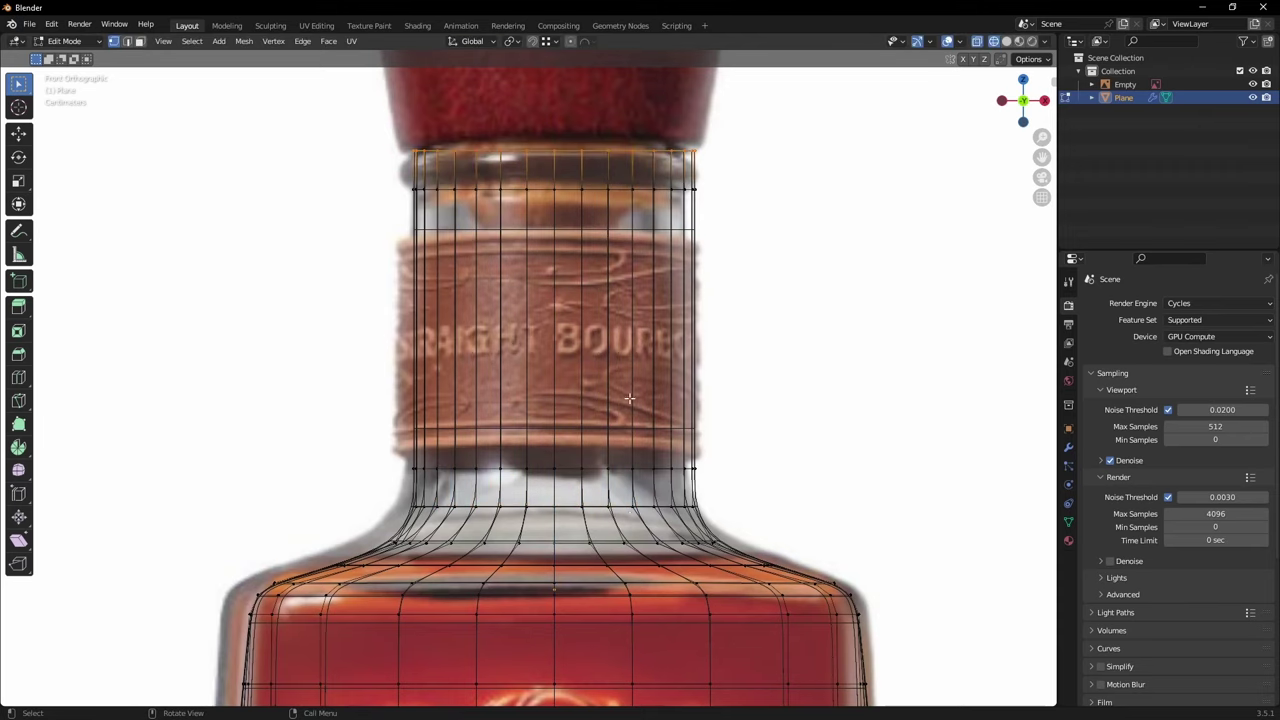
Step: Select the entire bottle mesh in solid shading and extrude it in place without moving the new geometry
{"action": "middle_click_drag", "start_coordinate": [629, 397], "coordinate": [624, 520], "text": "shift"}
{"action": "scroll", "coordinate": [560, 420], "scroll_direction": "down", "scroll_amount": 3}
{"action": "middle_click_drag", "start_coordinate": [560, 380], "coordinate": [500, 482]}
{"action": "scroll", "coordinate": [500, 482], "scroll_direction": "up", "scroll_amount": 2}
{"action": "key", "text": "a"}
{"action": "key", "text": "z"}
{"action": "left_click", "coordinate": [595, 487]}
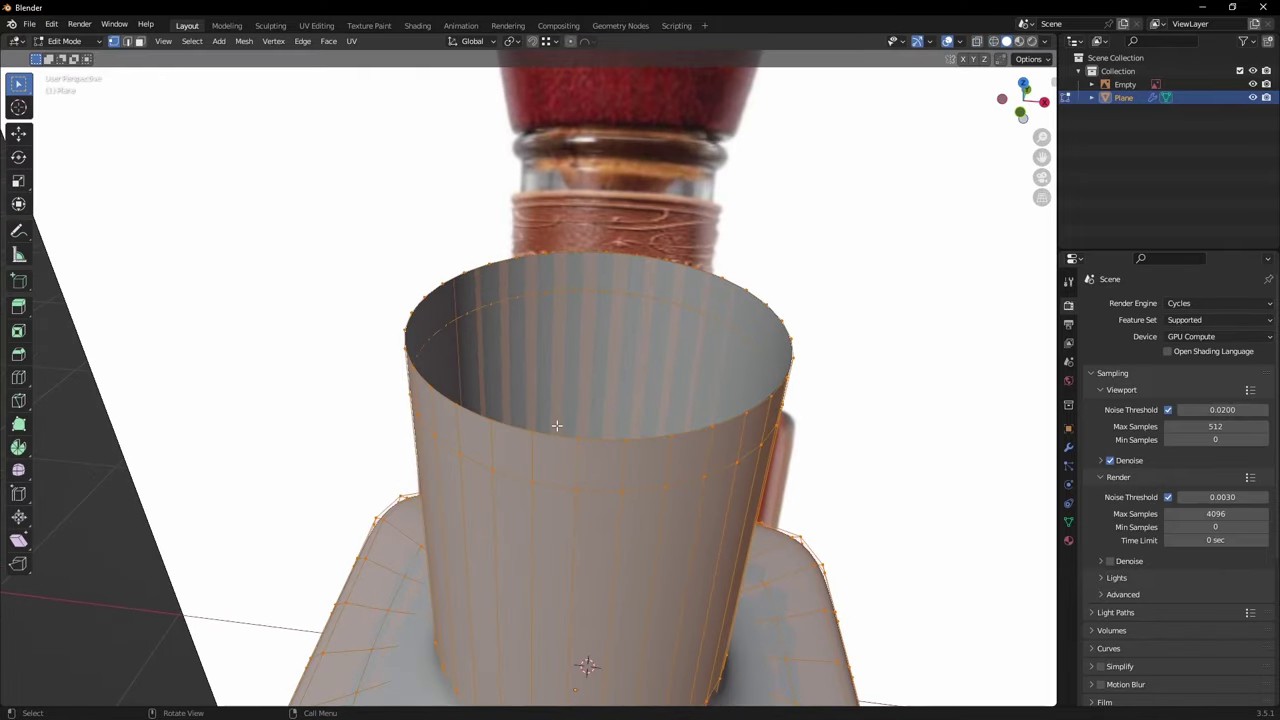
{"action": "key", "text": "e"}
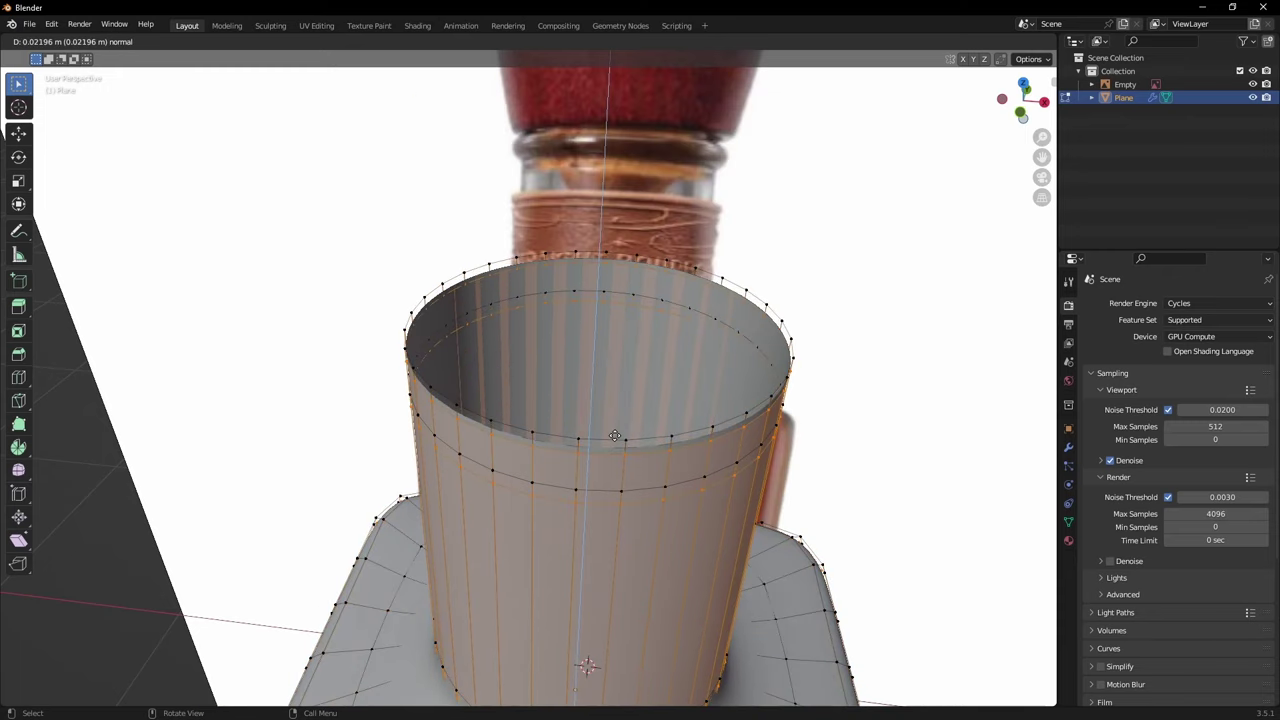
{"action": "right_click", "coordinate": [658, 421]}
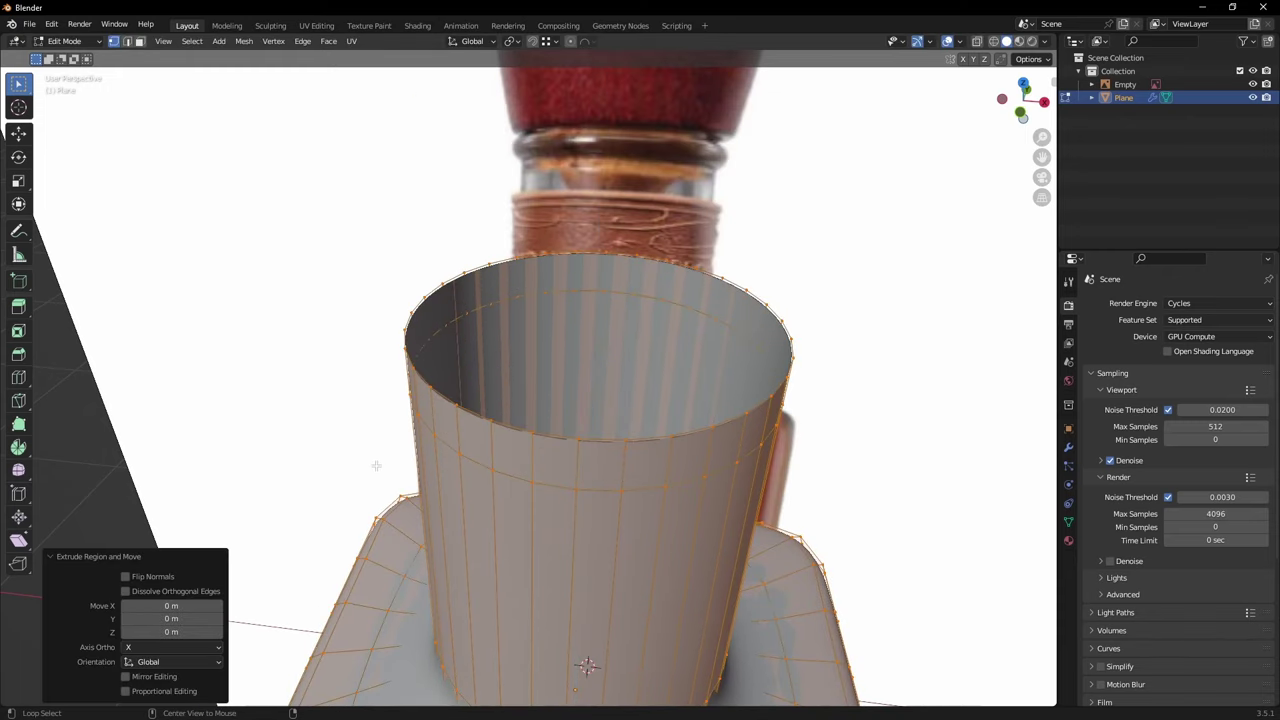
Step: Shrink the extruded shell inward along its normals by about 0.083 m to give the glass thickness, and check the front view
{"action": "key", "text": "alt+s"}
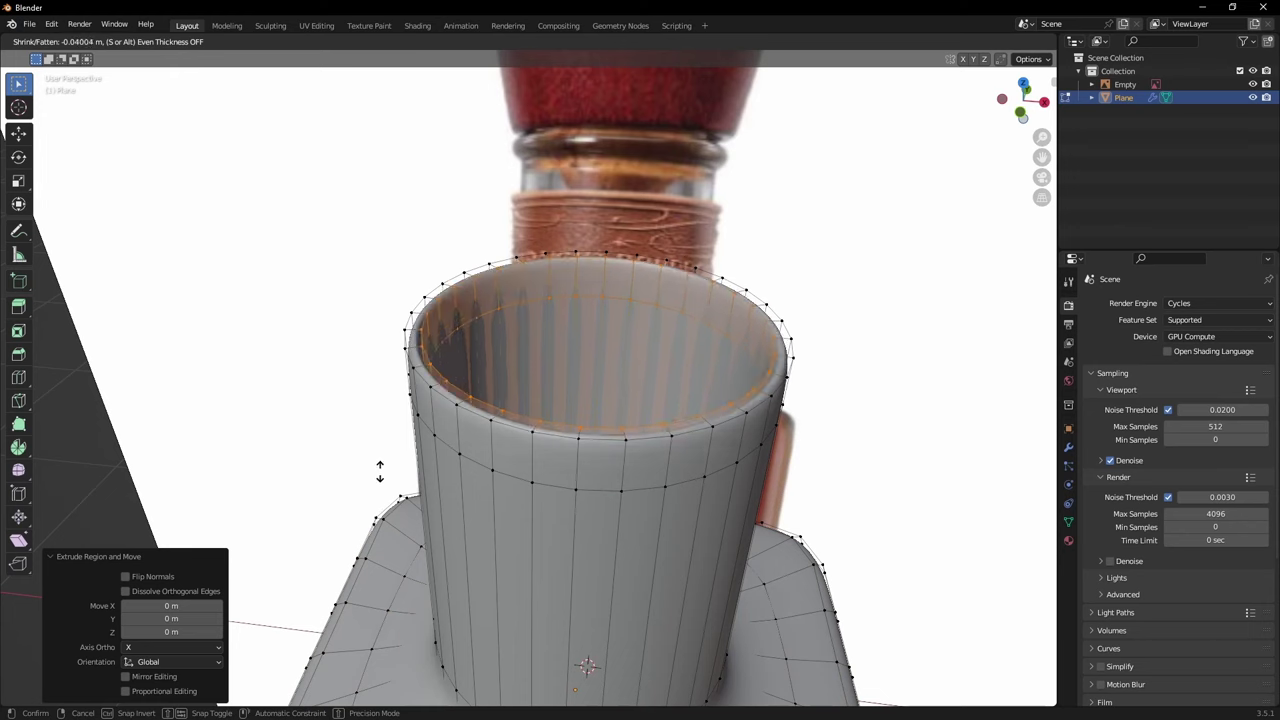
{"action": "key", "text": "0"}
{"action": "key", "text": "BackSpace"}
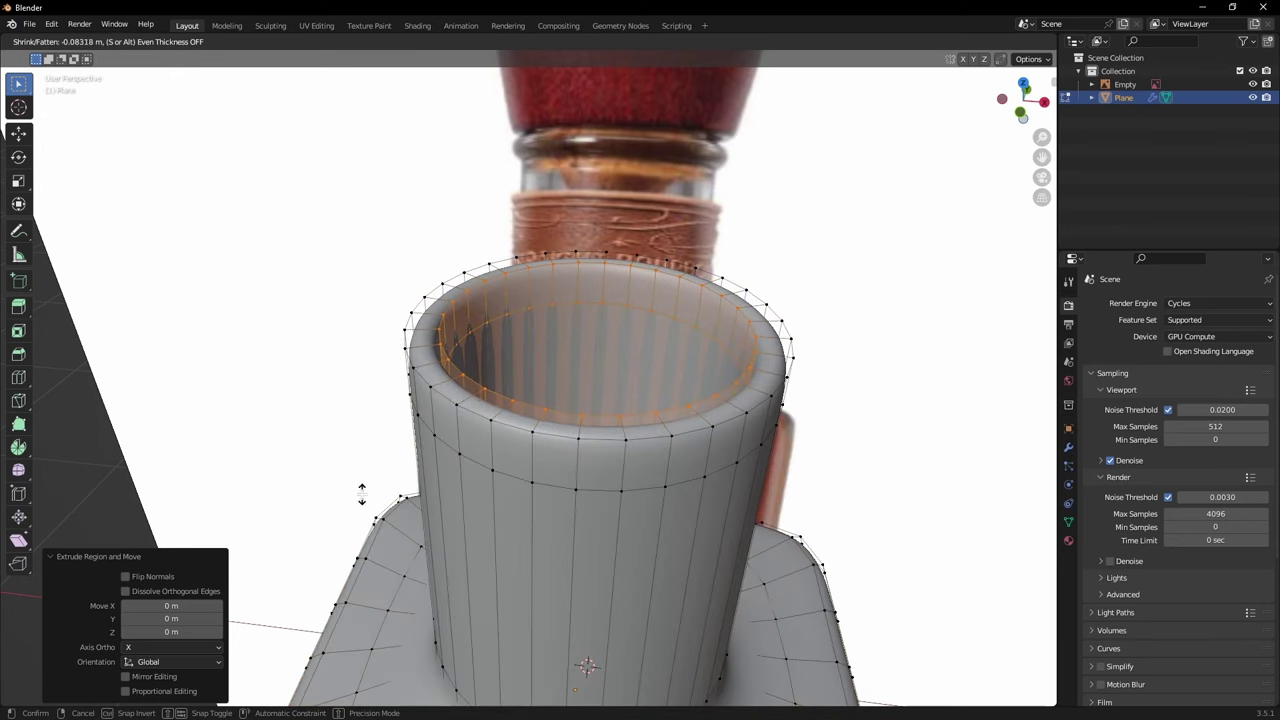
{"action": "left_click", "coordinate": [362, 494]}
{"action": "scroll", "coordinate": [362, 494], "scroll_direction": "down", "scroll_amount": 6}
{"action": "middle_click_drag", "start_coordinate": [364, 498], "coordinate": [371, 427], "text": "shift"}
{"action": "key", "text": "KP_1"}
{"action": "scroll", "coordinate": [560, 553], "scroll_direction": "down", "scroll_amount": 3}
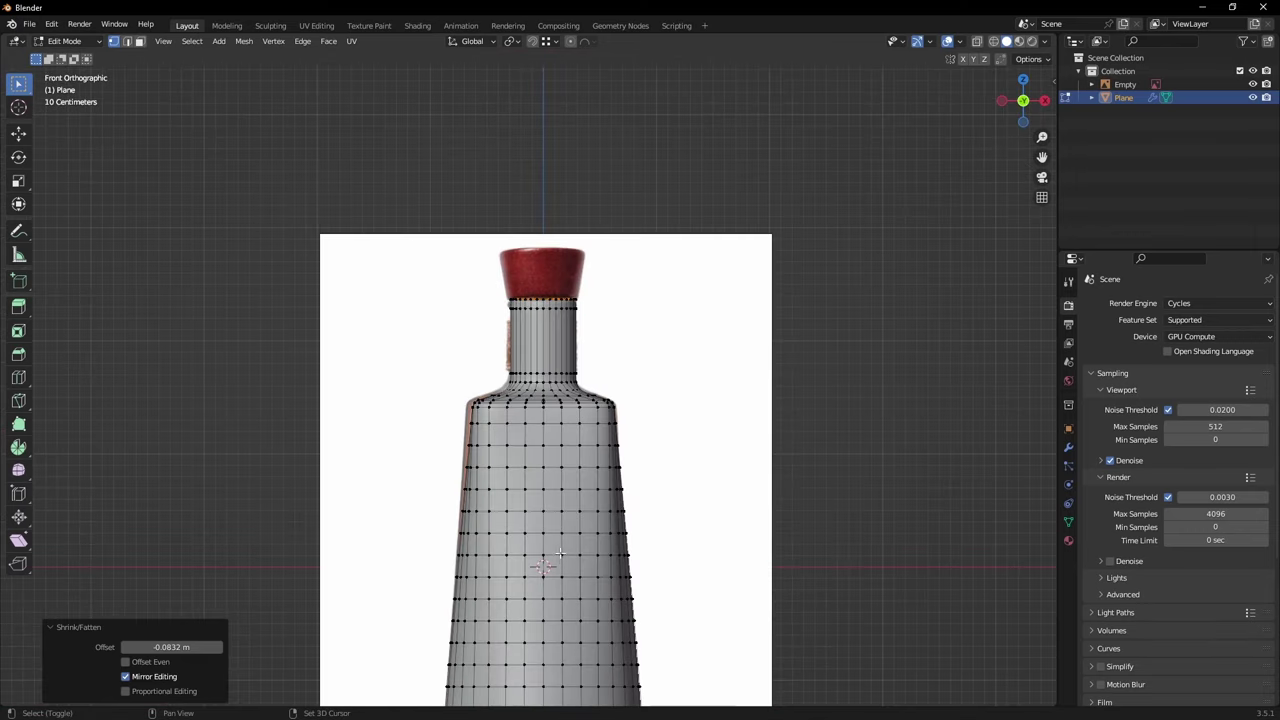
Step: Slide the inner shell's edge loop at the base's lower corner with a factor of about 0.074, working in wireframe
{"action": "middle_click_drag", "start_coordinate": [560, 553], "coordinate": [570, 100], "text": "shift"}
{"action": "middle_click_drag", "start_coordinate": [562, 281], "coordinate": [477, 343]}
{"action": "scroll", "coordinate": [477, 343], "scroll_direction": "up", "scroll_amount": 5}
{"action": "middle_click_drag", "start_coordinate": [426, 271], "coordinate": [523, 389], "text": "shift"}
{"action": "scroll", "coordinate": [523, 389], "scroll_direction": "up", "scroll_amount": 2}
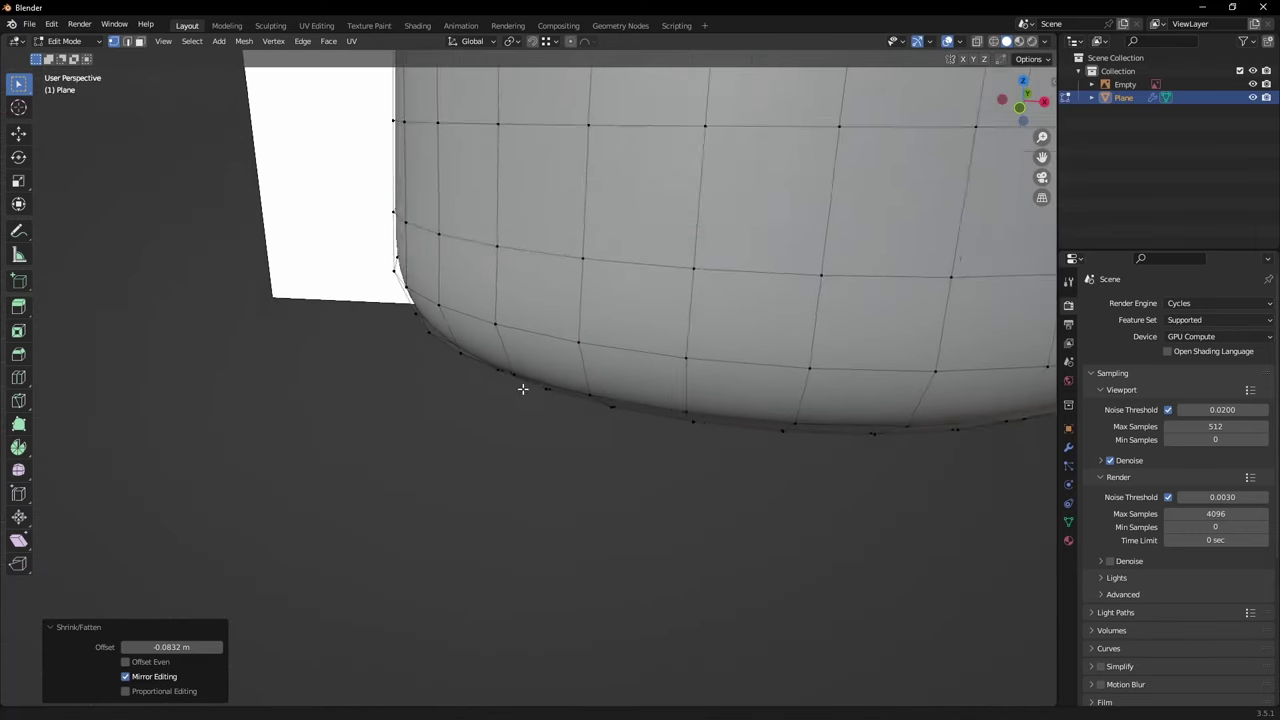
{"action": "key", "text": "z"}
{"action": "key", "text": "alt+z"}
{"action": "mouse_move", "coordinate": [443, 377]}
{"action": "middle_mouse_down"}
{"action": "mouse_move", "coordinate": [502, 370]}
{"action": "mouse_move", "coordinate": [488, 384]}
{"action": "middle_mouse_up"}
{"action": "scroll", "coordinate": [486, 386], "scroll_direction": "up", "scroll_amount": 5}
{"action": "scroll", "coordinate": [486, 386], "scroll_direction": "up", "scroll_amount": 1}
{"action": "middle_click_drag", "start_coordinate": [306, 294], "coordinate": [339, 367], "text": "shift"}
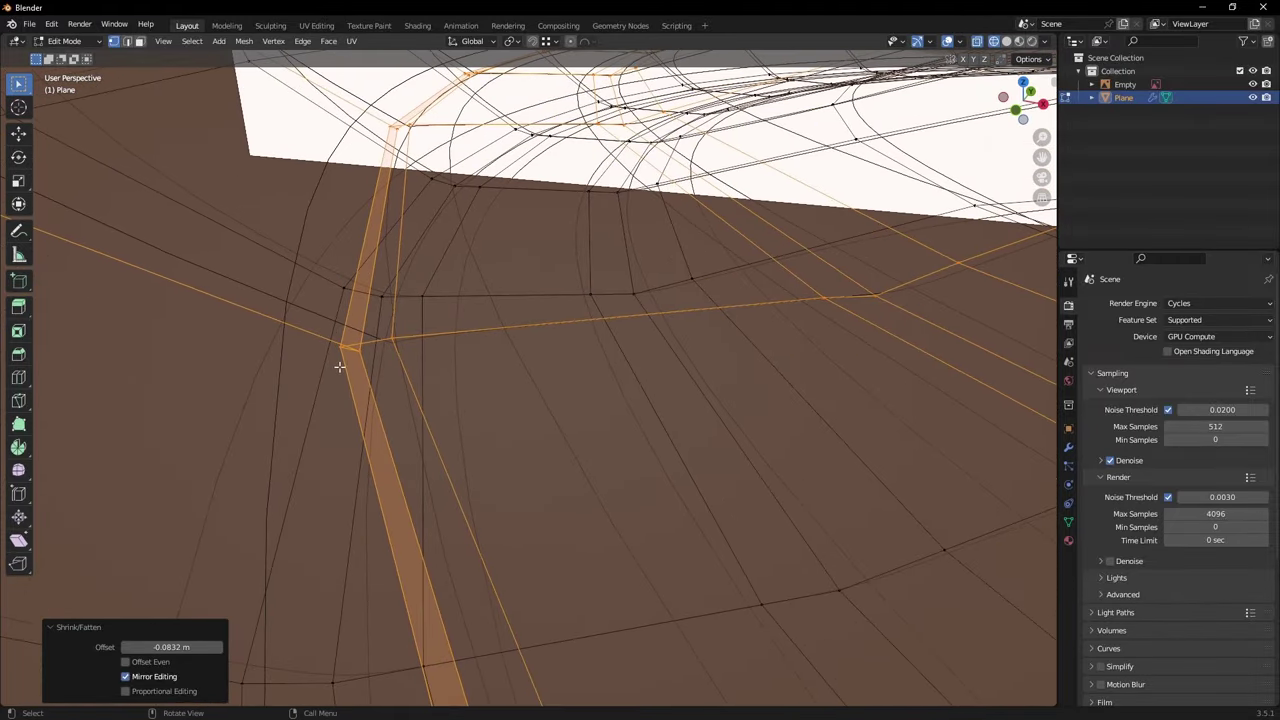
{"action": "key", "text": "2"}
{"action": "key", "text": "alt+a"}
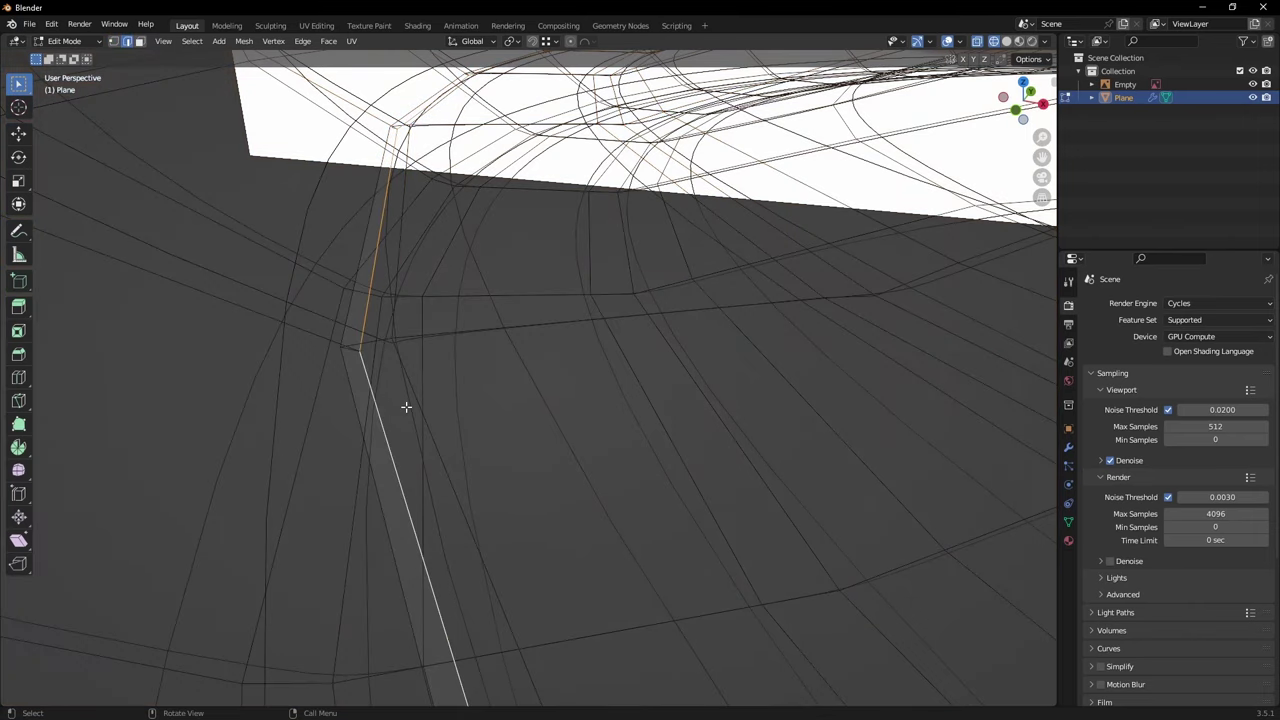
{"action": "key", "text": "g"}
{"action": "key", "text": "g"}
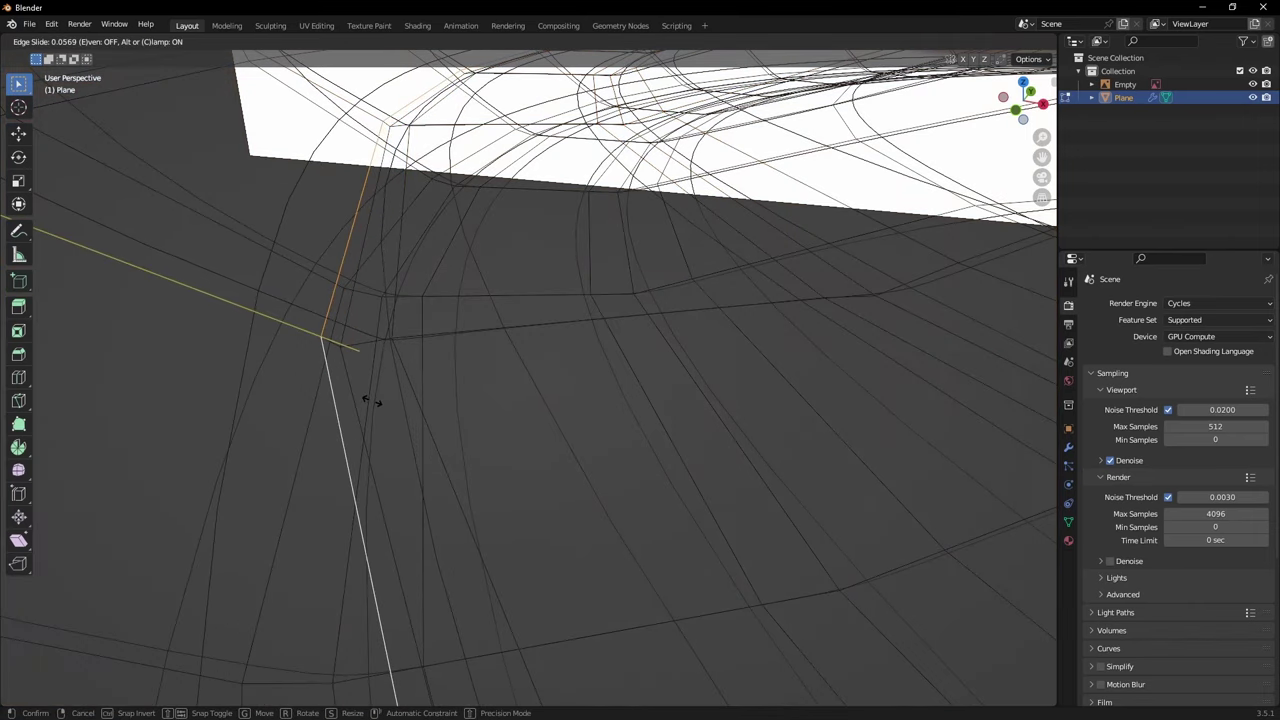
{"action": "left_click", "coordinate": [357, 397]}
{"action": "mouse_move", "coordinate": [357, 397]}
{"action": "middle_mouse_down"}
{"action": "mouse_move", "coordinate": [700, 320]}
{"action": "mouse_move", "coordinate": [546, 380]}
{"action": "mouse_move", "coordinate": [629, 386]}
{"action": "mouse_move", "coordinate": [529, 369]}
{"action": "mouse_move", "coordinate": [349, 378]}
{"action": "middle_mouse_up"}
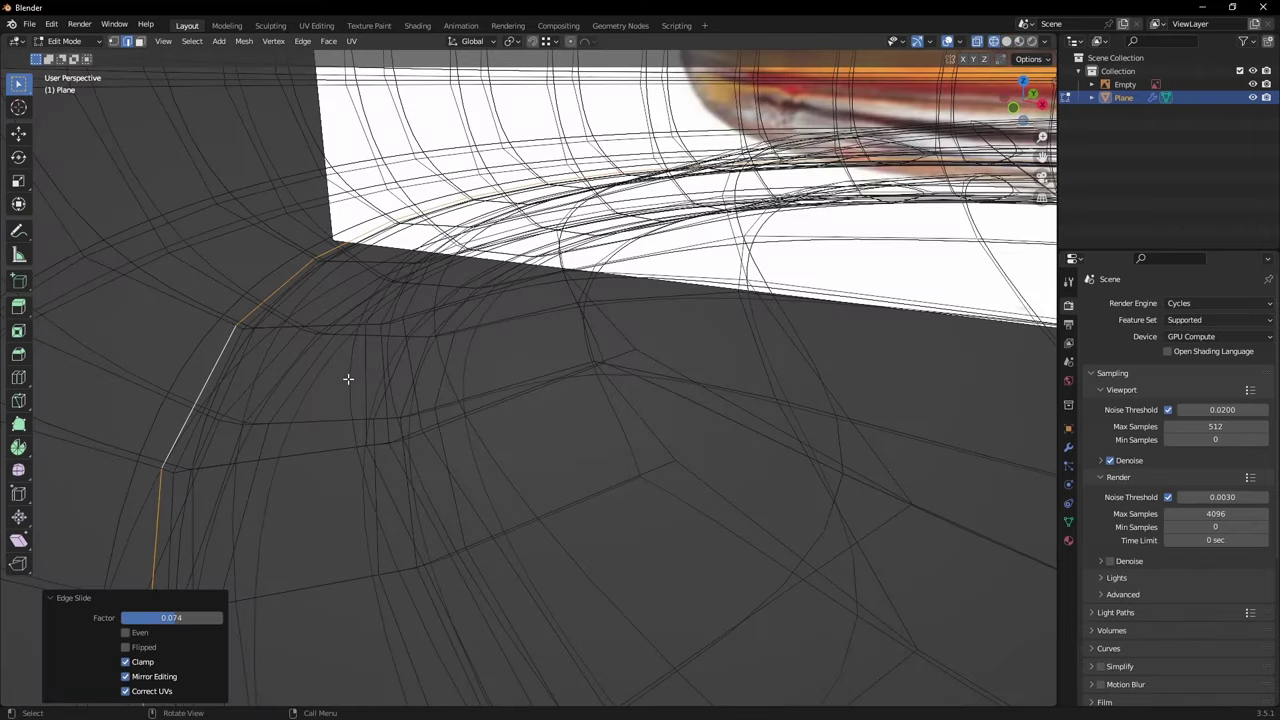
Step: Examine the walls around the shoulder and the neck's lower end in solid and wireframe shading
{"action": "key", "text": "shift+z"}
{"action": "scroll", "coordinate": [523, 366], "scroll_direction": "down", "scroll_amount": 5}
{"action": "scroll", "coordinate": [523, 366], "scroll_direction": "down", "scroll_amount": 4}
{"action": "middle_click_drag", "start_coordinate": [523, 366], "coordinate": [551, 537], "text": "shift"}
{"action": "scroll", "coordinate": [500, 417], "scroll_direction": "up", "scroll_amount": 6}
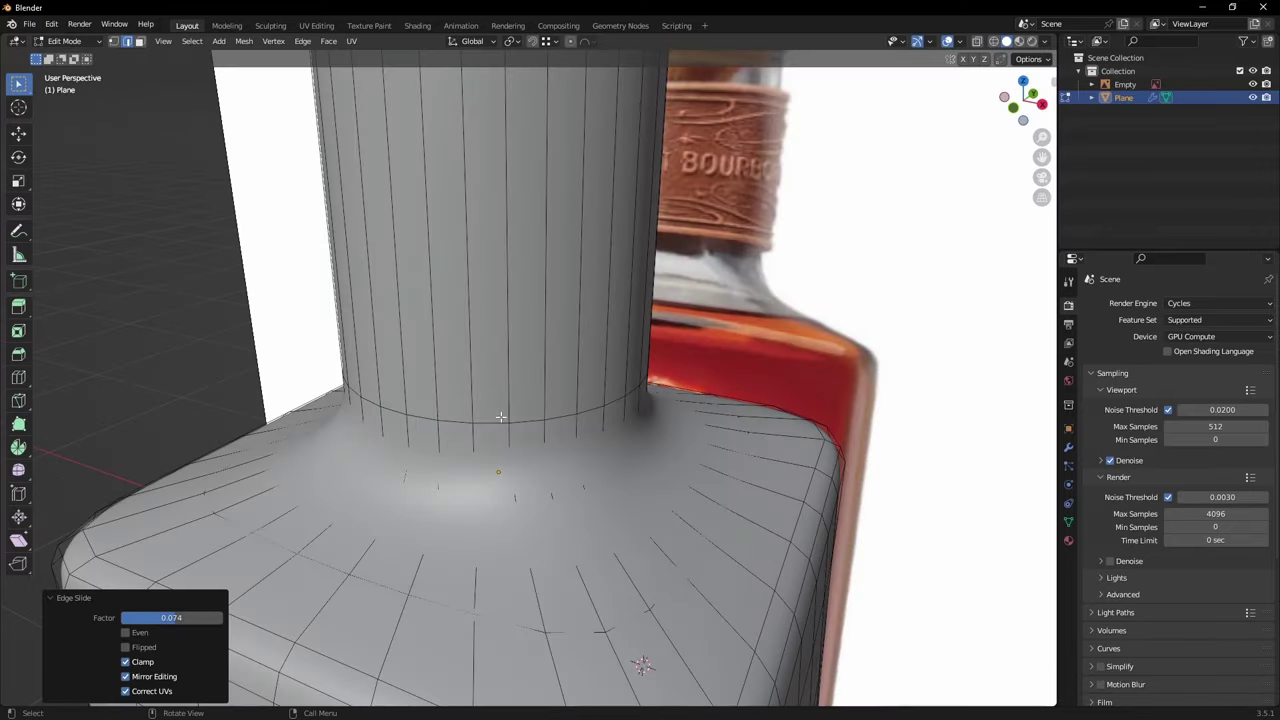
{"action": "middle_click_drag", "start_coordinate": [500, 417], "coordinate": [534, 399], "text": "shift"}
{"action": "scroll", "coordinate": [534, 399], "scroll_direction": "up", "scroll_amount": 2}
{"action": "scroll", "coordinate": [534, 399], "scroll_direction": "up", "scroll_amount": 3}
{"action": "key", "text": "shift+z"}
{"action": "scroll", "coordinate": [422, 401], "scroll_direction": "down", "scroll_amount": 5}
{"action": "scroll", "coordinate": [443, 390], "scroll_direction": "up", "scroll_amount": 2}
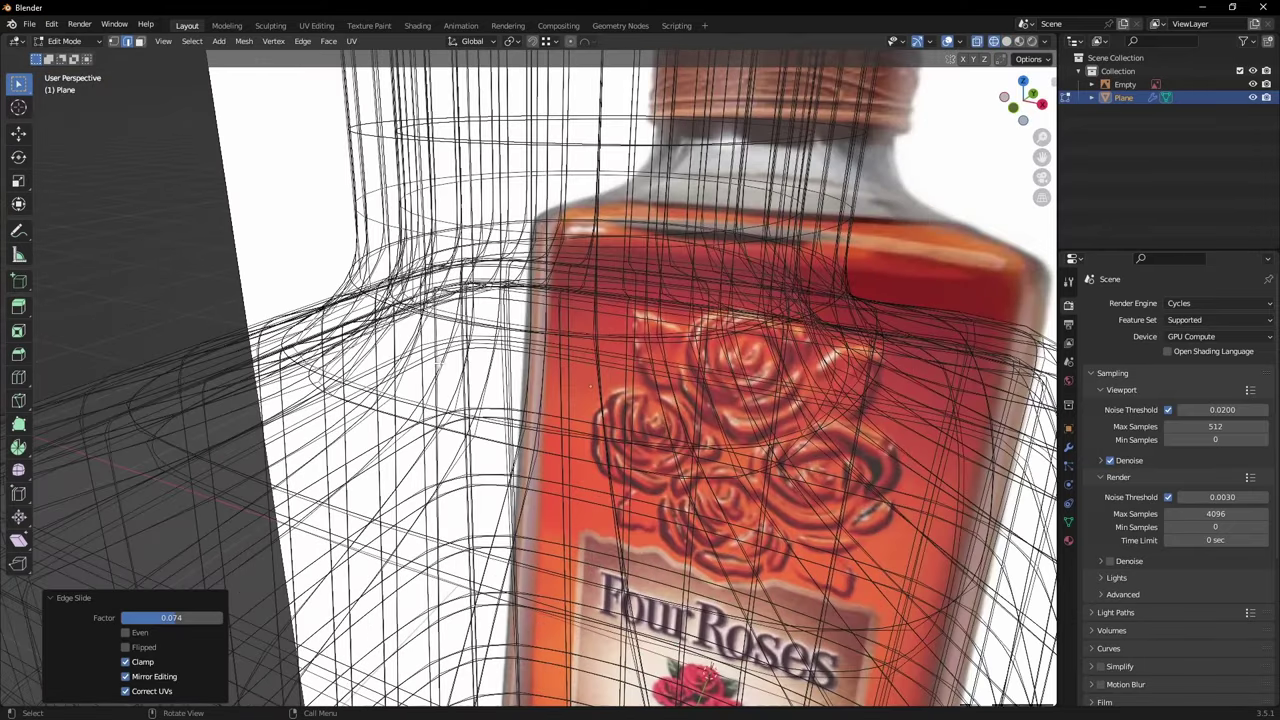
Step: Select the entire bottle mesh and bring the neck opening into view in solid shading
{"action": "key", "text": "a"}
{"action": "scroll", "coordinate": [443, 355], "scroll_direction": "down", "scroll_amount": 5}
{"action": "middle_click_drag", "start_coordinate": [443, 355], "coordinate": [482, 335]}
{"action": "mouse_move", "coordinate": [560, 190]}
{"action": "middle_mouse_down", "text": "shift"}
{"action": "mouse_move", "coordinate": [512, 372]}
{"action": "mouse_move", "coordinate": [517, 401]}
{"action": "mouse_move", "coordinate": [468, 336]}
{"action": "middle_mouse_up", "text": "shift"}
{"action": "key", "text": "shift+z"}
{"action": "scroll", "coordinate": [468, 336], "scroll_direction": "up", "scroll_amount": 3}
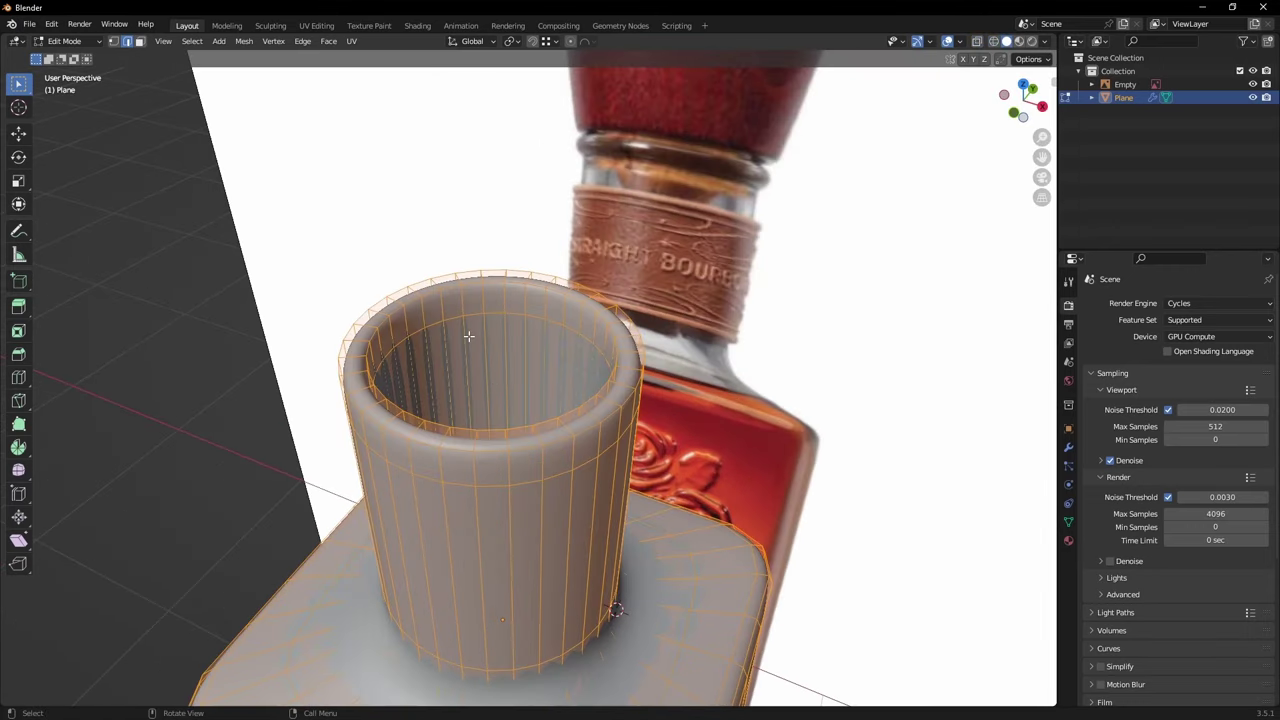
Step: Cut a centered edge loop around the inside of the neck opening, just below its rim
{"action": "left_click", "coordinate": [462, 302]}
{"action": "right_click", "coordinate": [462, 302]}
{"action": "key", "text": "KP_1"}
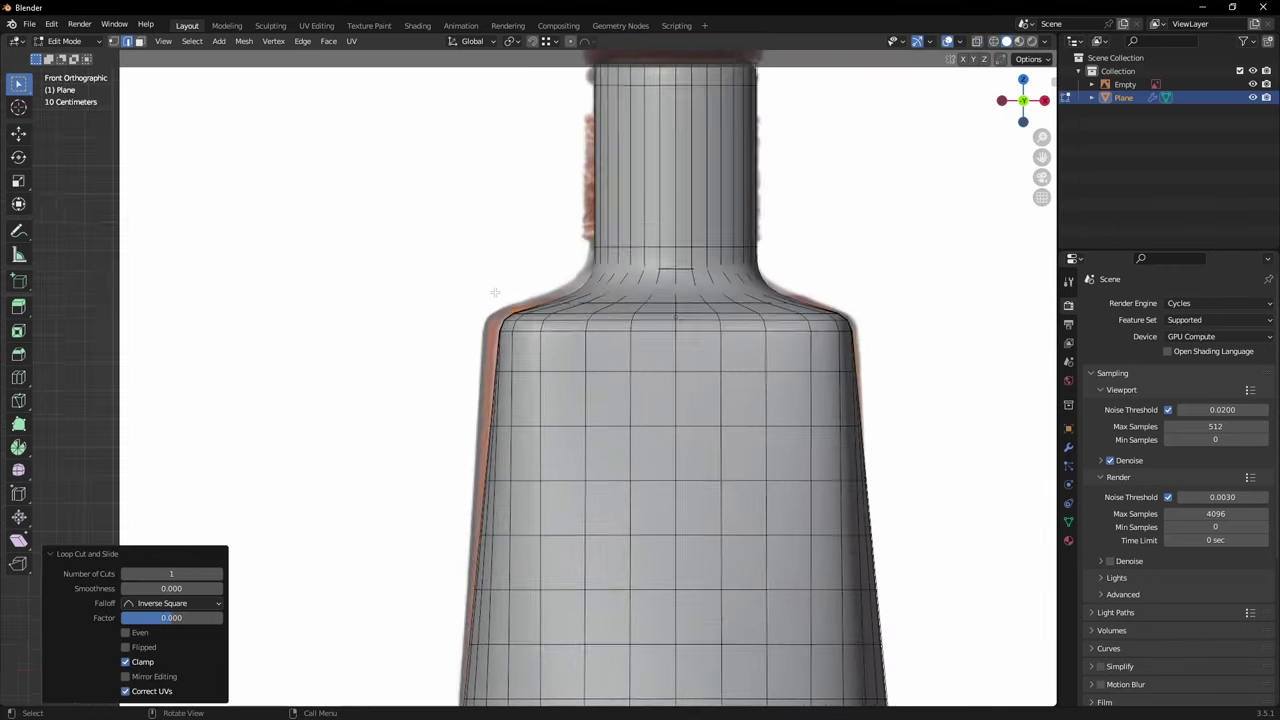
Step: Cut a centered edge loop around the outer neck just below the rim, working against the front reference
{"action": "middle_click_drag", "start_coordinate": [520, 291], "coordinate": [474, 526], "text": "shift"}
{"action": "scroll", "coordinate": [474, 526], "scroll_direction": "up", "scroll_amount": 5}
{"action": "middle_click_drag", "start_coordinate": [554, 370], "coordinate": [553, 490], "text": "shift"}
{"action": "scroll", "coordinate": [540, 430], "scroll_direction": "up", "scroll_amount": 4}
{"action": "key", "text": "ctrl+r"}
{"action": "left_click", "coordinate": [526, 360]}
{"action": "right_click", "coordinate": [509, 371]}
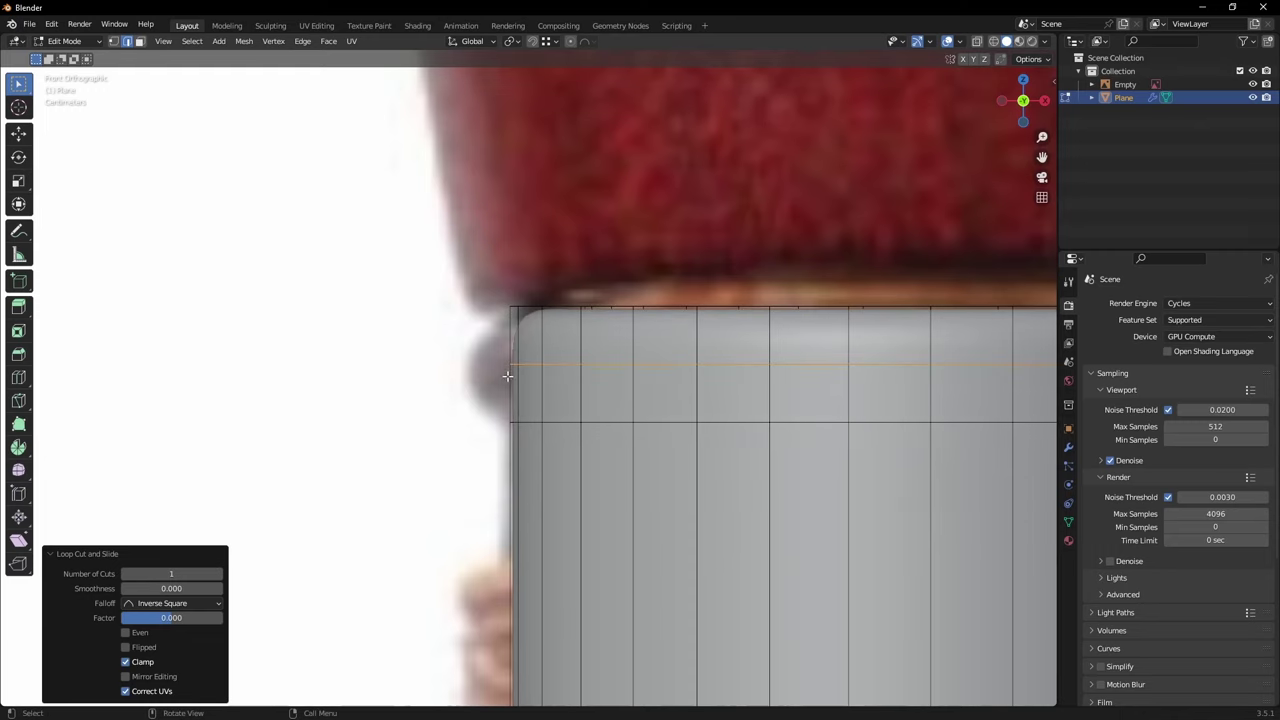
Step: Bevel the new loop below the rim to a width of about 0.031 m with one segment
{"action": "middle_click_drag", "start_coordinate": [508, 380], "coordinate": [435, 391], "text": "shift"}
{"action": "scroll", "coordinate": [435, 391], "scroll_direction": "up", "scroll_amount": 2}
{"action": "key", "text": "ctrl+b"}
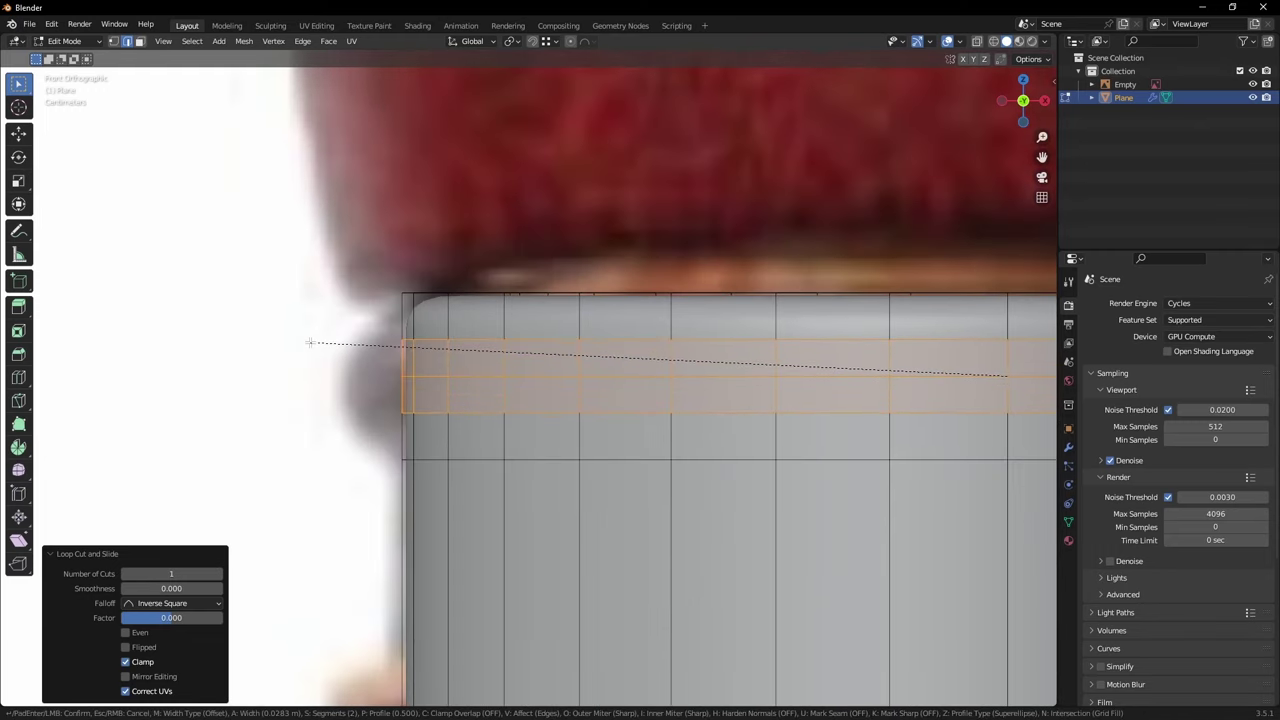
{"action": "left_click", "coordinate": [309, 342]}
Step: Fatten the beveled band outward by about 0.0395 m to form the lip, and scale it 1.267 along Z
{"action": "key", "text": "alt+s"}
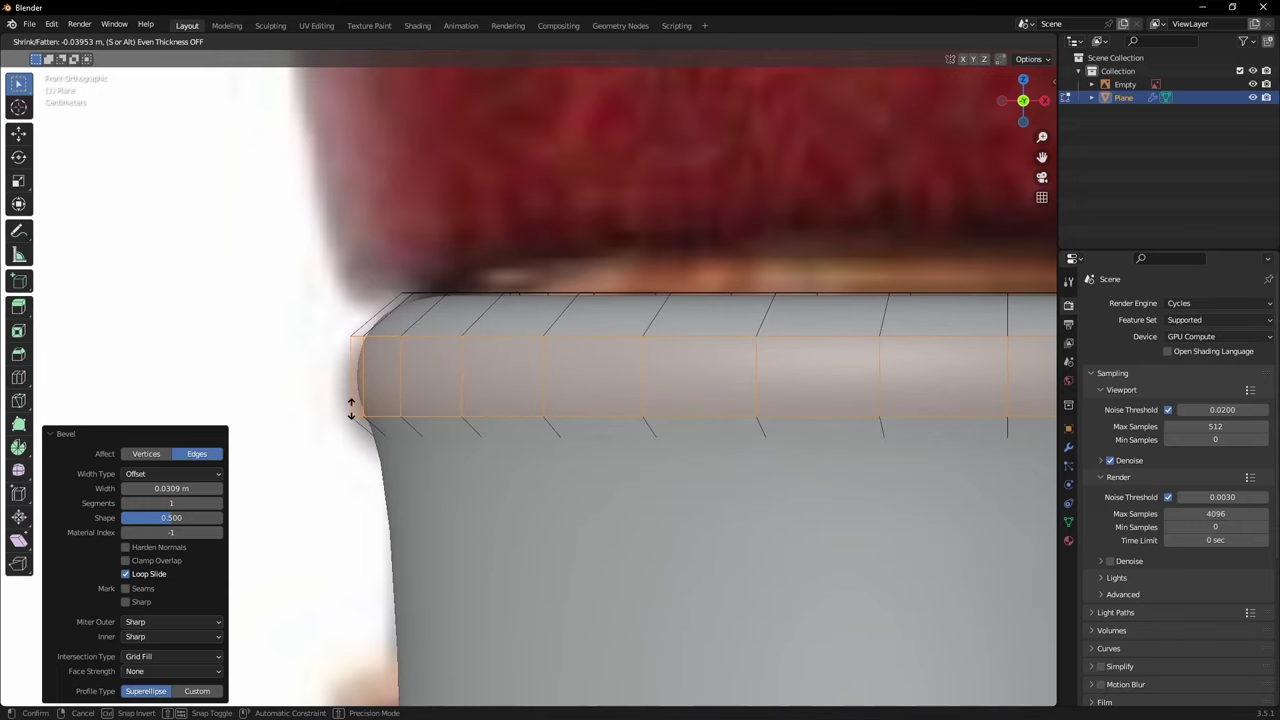
{"action": "left_click", "coordinate": [350, 405]}
{"action": "key", "text": "s"}
{"action": "key", "text": "z"}
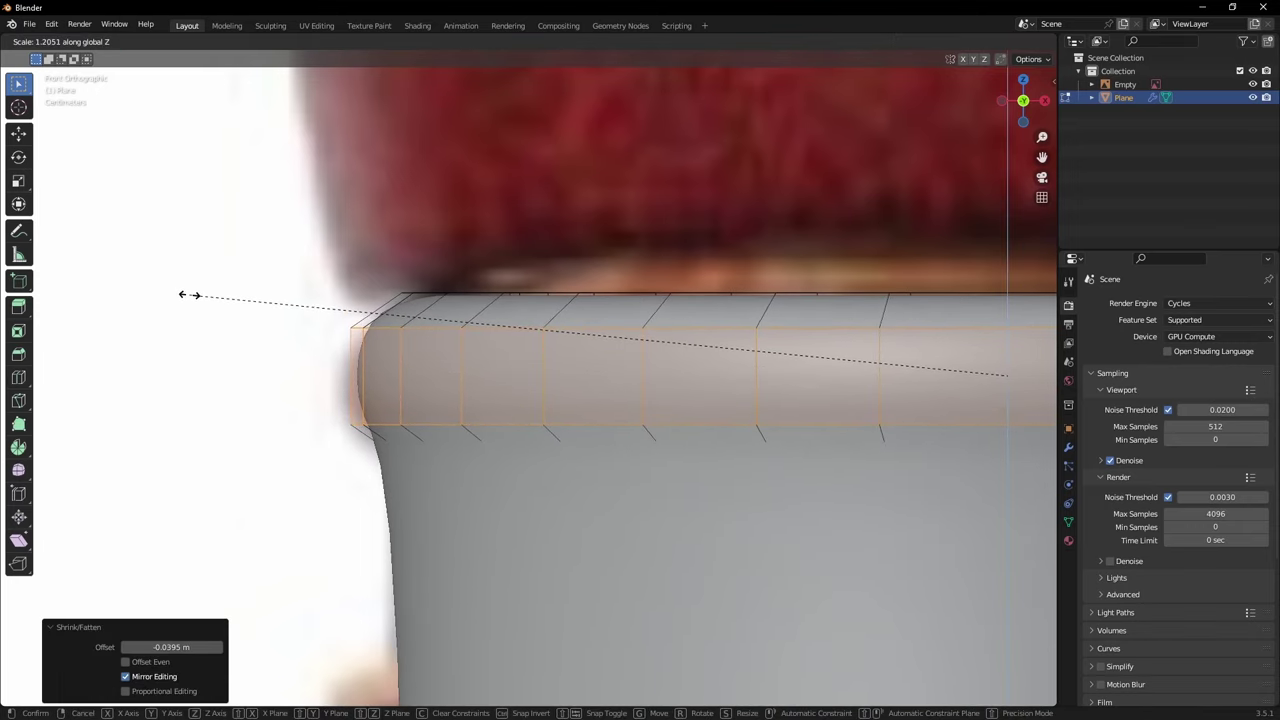
{"action": "left_click", "coordinate": [151, 271]}
Step: Add an edge loop on the outer neck in wireframe and slide it up beneath the lip with a factor of about -0.970
{"action": "key", "text": "alt+z"}
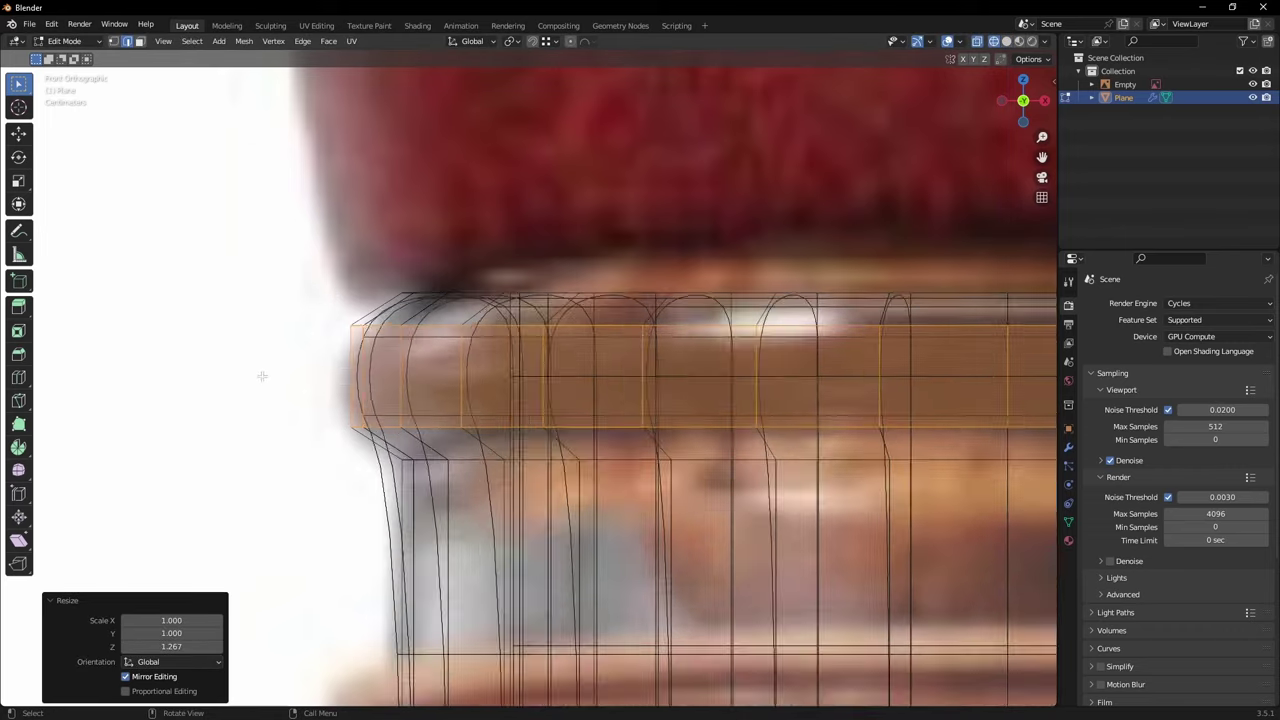
{"action": "scroll", "coordinate": [513, 449], "scroll_direction": "down", "scroll_amount": 3}
{"action": "scroll", "coordinate": [513, 449], "scroll_direction": "up", "scroll_amount": 2}
{"action": "key", "text": "ctrl+r"}
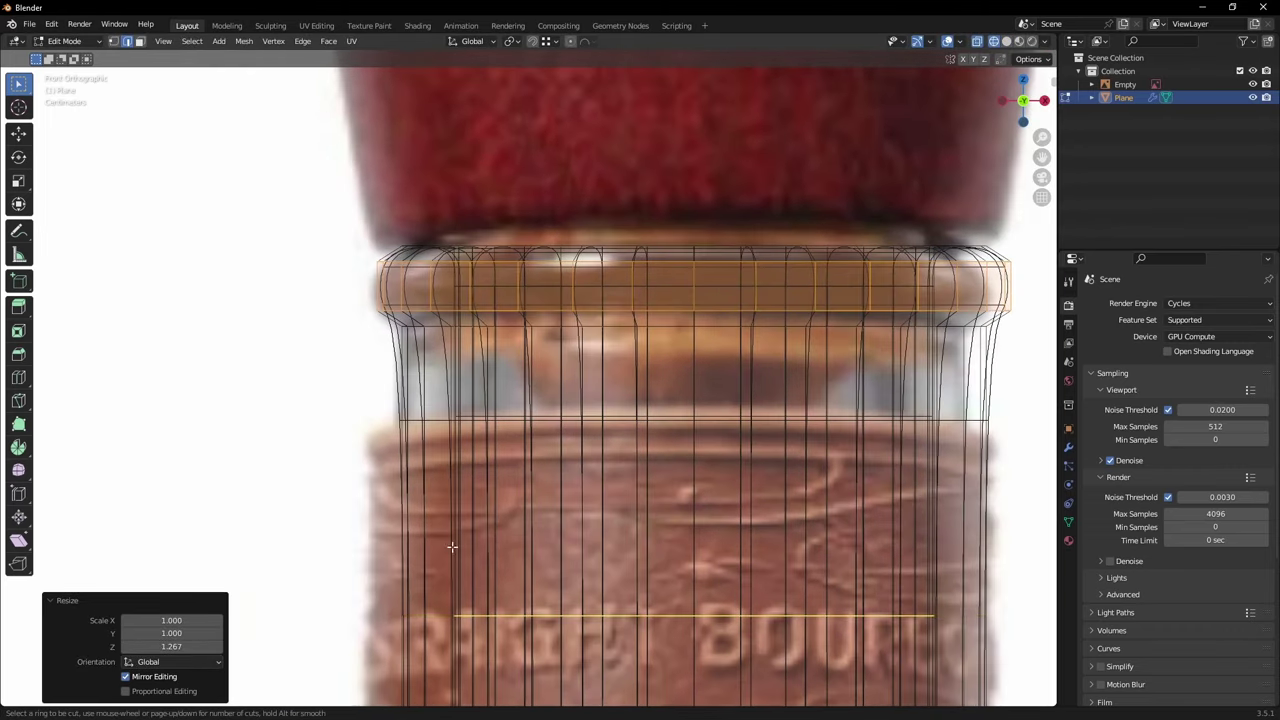
{"action": "left_click", "coordinate": [422, 520]}
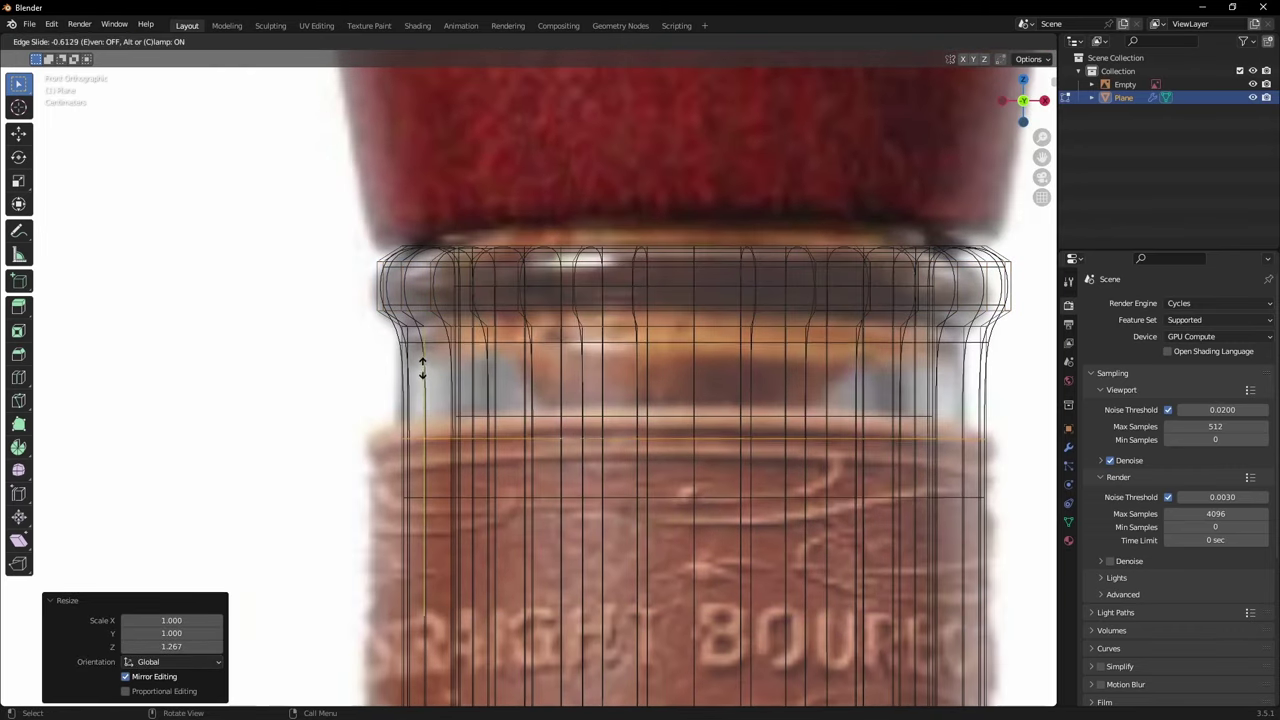
{"action": "left_click", "coordinate": [431, 269]}
{"action": "scroll", "coordinate": [361, 402], "scroll_direction": "up", "scroll_amount": 4}
{"action": "key", "text": "alt+z"}
{"action": "scroll", "coordinate": [461, 413], "scroll_direction": "up", "scroll_amount": 2}
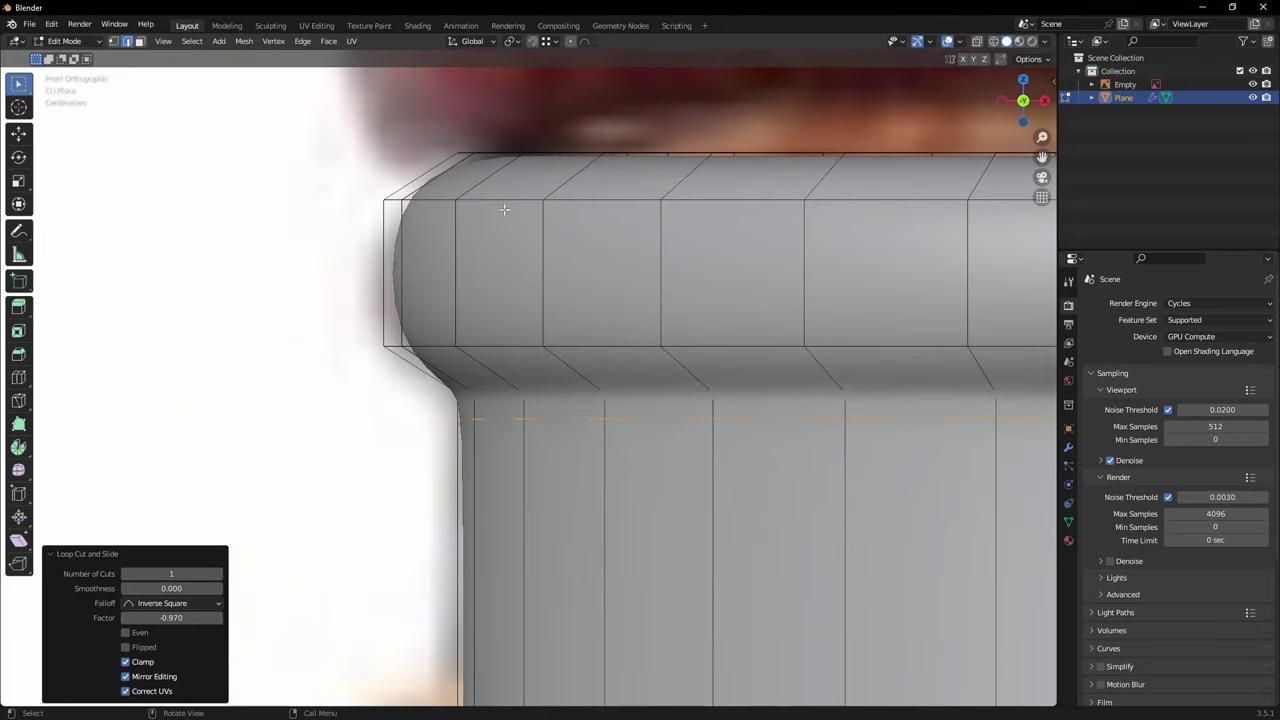
Step: Cut a centered edge loop around the rim's top face, raise it slightly along Z, and check the lip in Object Mode
{"action": "scroll", "coordinate": [377, 328], "scroll_direction": "down", "scroll_amount": 4}
{"action": "middle_click_drag", "start_coordinate": [532, 408], "coordinate": [514, 457]}
{"action": "scroll", "coordinate": [514, 514], "scroll_direction": "down", "scroll_amount": 4}
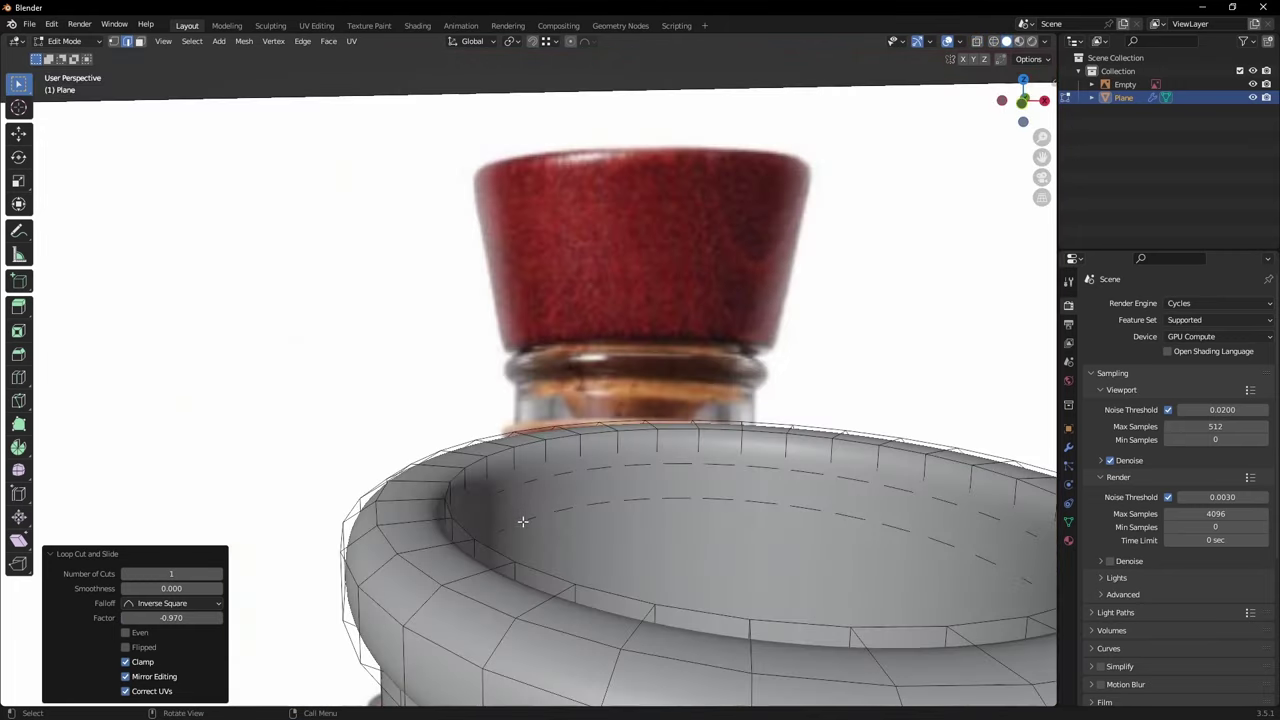
{"action": "middle_click_drag", "start_coordinate": [523, 523], "coordinate": [534, 457]}
{"action": "scroll", "coordinate": [493, 549], "scroll_direction": "down", "scroll_amount": 1}
{"action": "key", "text": "ctrl+r"}
{"action": "left_click", "coordinate": [530, 456]}
{"action": "right_click", "coordinate": [527, 455]}
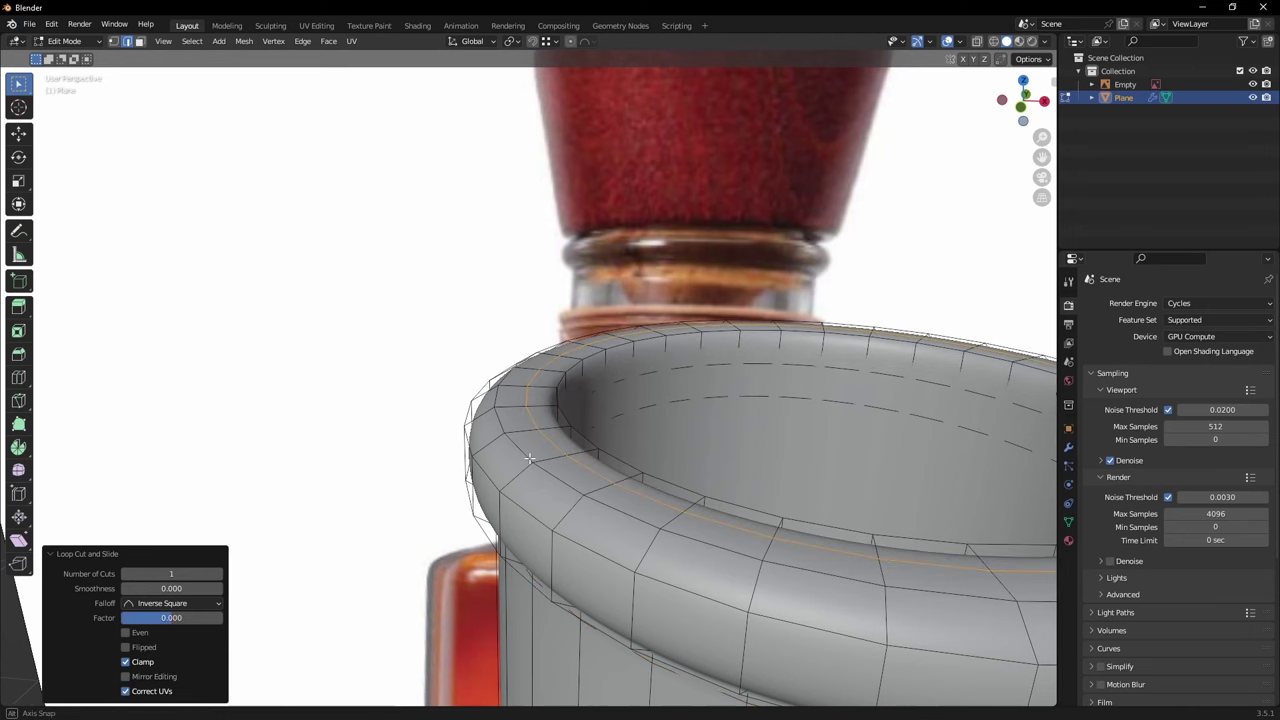
{"action": "scroll", "coordinate": [525, 455], "scroll_direction": "up", "scroll_amount": 2}
{"action": "scroll", "coordinate": [525, 455], "scroll_direction": "down", "scroll_amount": 2}
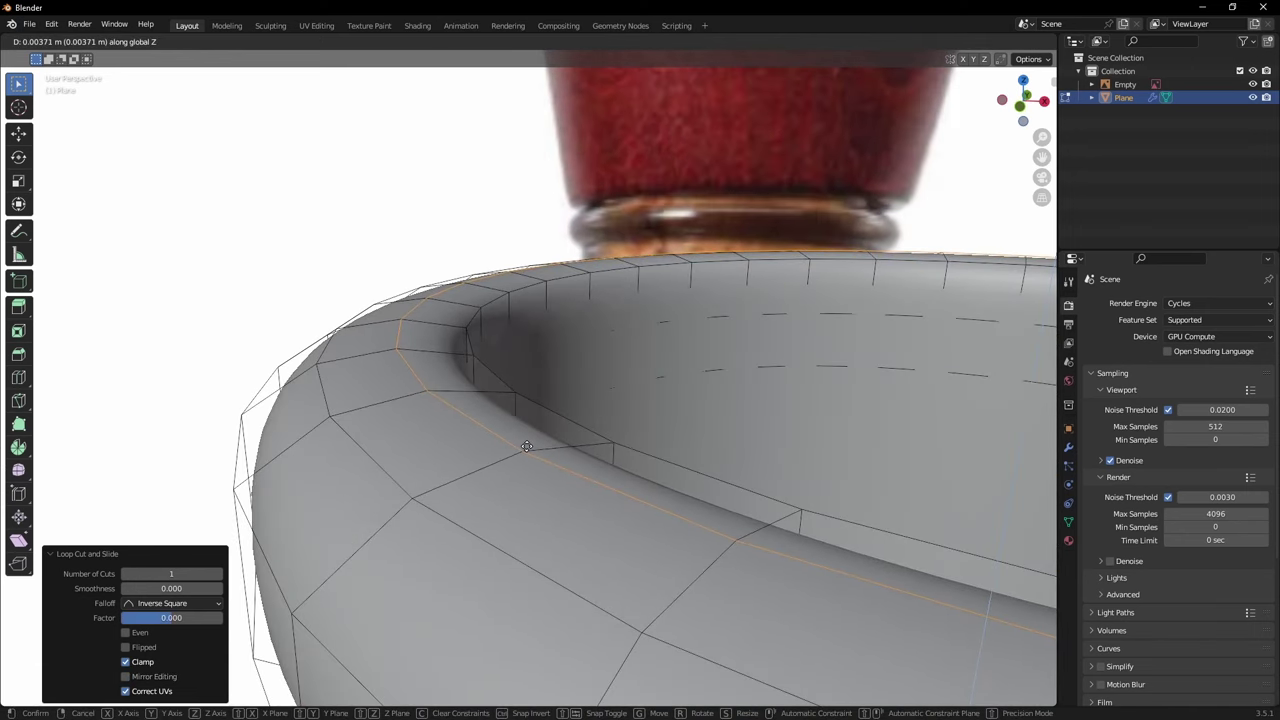
{"action": "key", "text": "Tab"}
{"action": "scroll", "coordinate": [534, 457], "scroll_direction": "down", "scroll_amount": 5}
{"action": "middle_click_drag", "start_coordinate": [534, 457], "coordinate": [556, 442]}
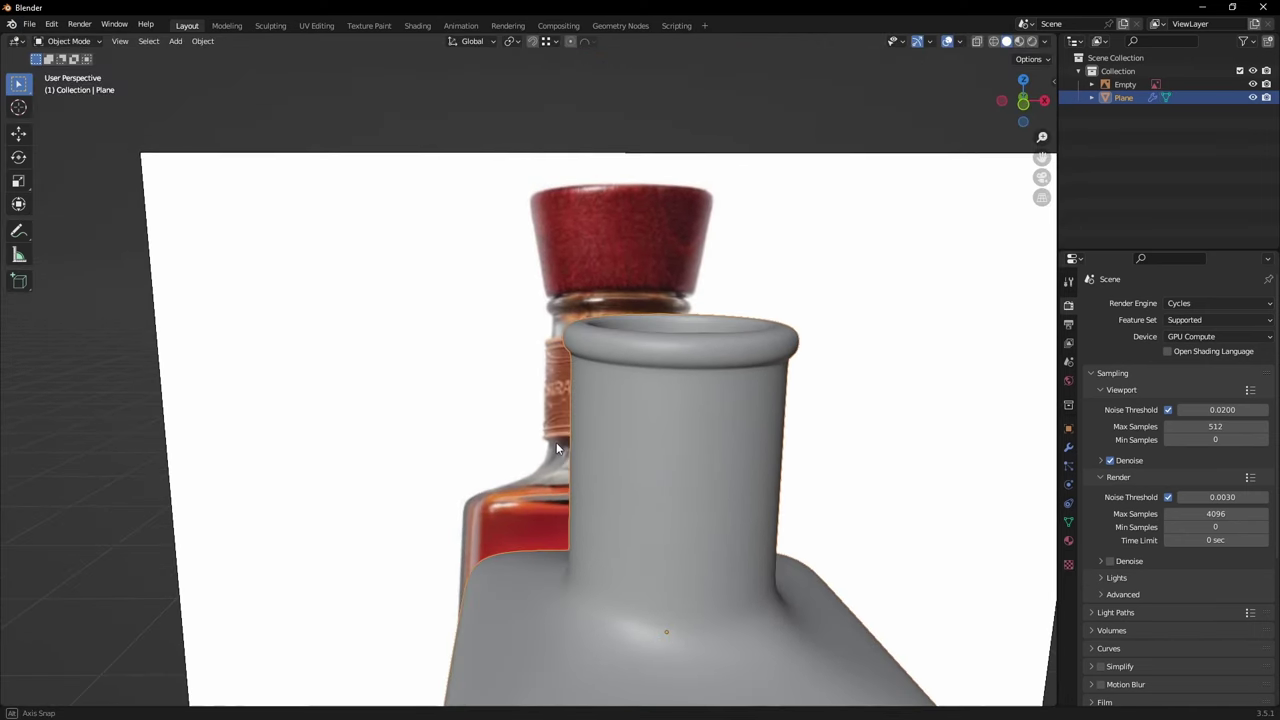
{"action": "scroll", "coordinate": [552, 446], "scroll_direction": "up", "scroll_amount": 4}
{"action": "scroll", "coordinate": [549, 449], "scroll_direction": "down", "scroll_amount": 3}
Step: Cut a centered edge loop around the lip's outer side and fatten it outward by about 0.007 m
{"action": "key", "text": "Tab"}
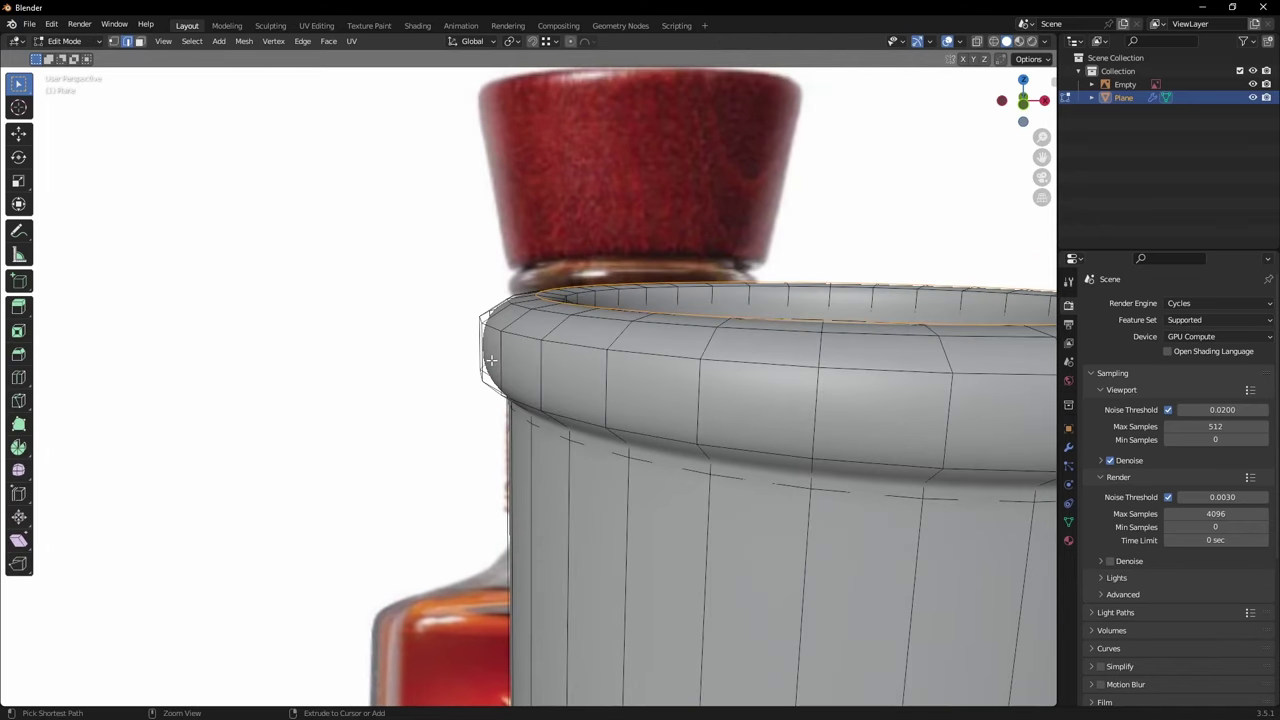
{"action": "key", "text": "ctrl+r"}
{"action": "left_click", "coordinate": [482, 374]}
{"action": "right_click", "coordinate": [482, 374]}
{"action": "middle_click_drag", "start_coordinate": [456, 416], "coordinate": [430, 365]}
{"action": "key", "text": "alt+s"}
{"action": "left_click", "coordinate": [434, 430]}
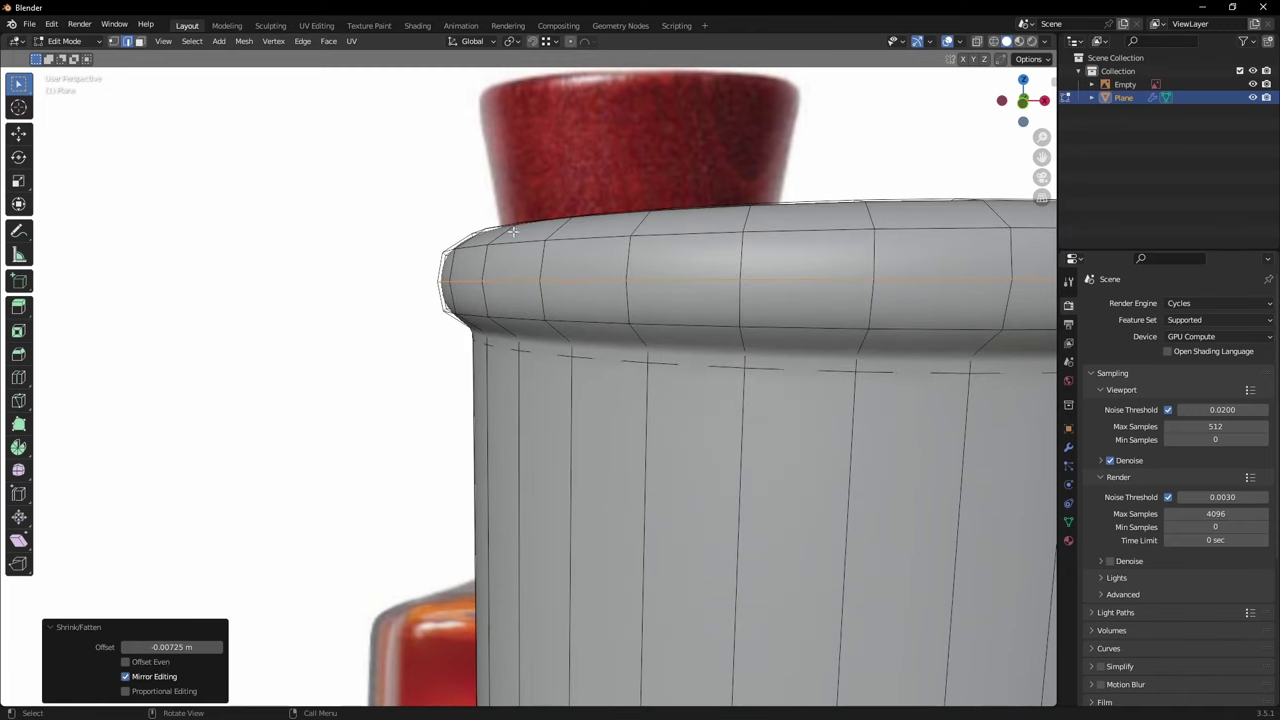
Step: Inspect the smoothed lip in Object Mode and set the bottle's subdivision level to 0
{"action": "key", "text": "Tab"}
{"action": "middle_click_drag", "start_coordinate": [501, 312], "coordinate": [588, 379]}
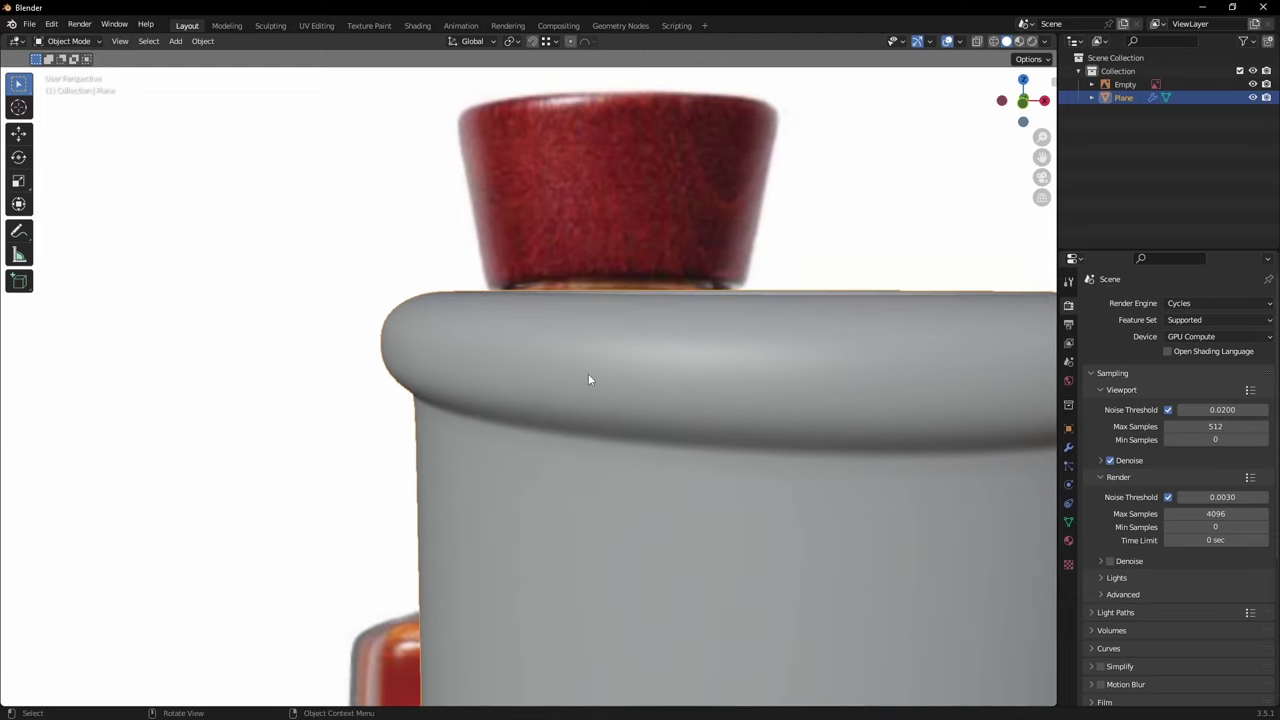
{"action": "key", "text": "ctrl+0"}
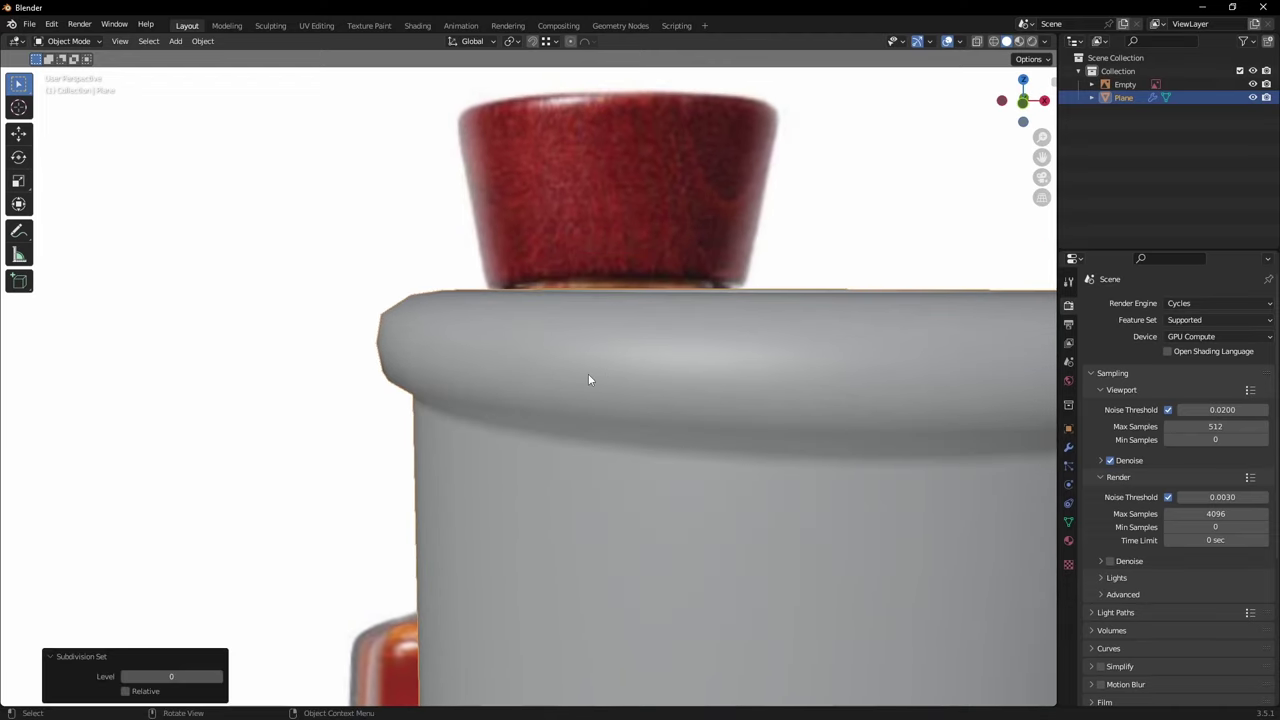
{"action": "scroll", "coordinate": [586, 378], "scroll_direction": "down", "scroll_amount": 5}
{"action": "middle_click_drag", "start_coordinate": [586, 378], "coordinate": [532, 435]}
Step: Reselect the bottle and open its mesh in Edit Mode, framed on the transition between shoulder and neck
{"action": "key", "text": "alt+a"}
{"action": "middle_click_drag", "start_coordinate": [532, 435], "coordinate": [565, 446]}
{"action": "middle_click_drag", "start_coordinate": [566, 378], "coordinate": [591, 505], "text": "shift"}
{"action": "scroll", "coordinate": [591, 505], "scroll_direction": "up", "scroll_amount": 3}
{"action": "left_click", "coordinate": [541, 428]}
{"action": "key", "text": "Tab"}
{"action": "middle_click_drag", "start_coordinate": [541, 428], "coordinate": [475, 413]}
{"action": "scroll", "coordinate": [475, 413], "scroll_direction": "up", "scroll_amount": 2}
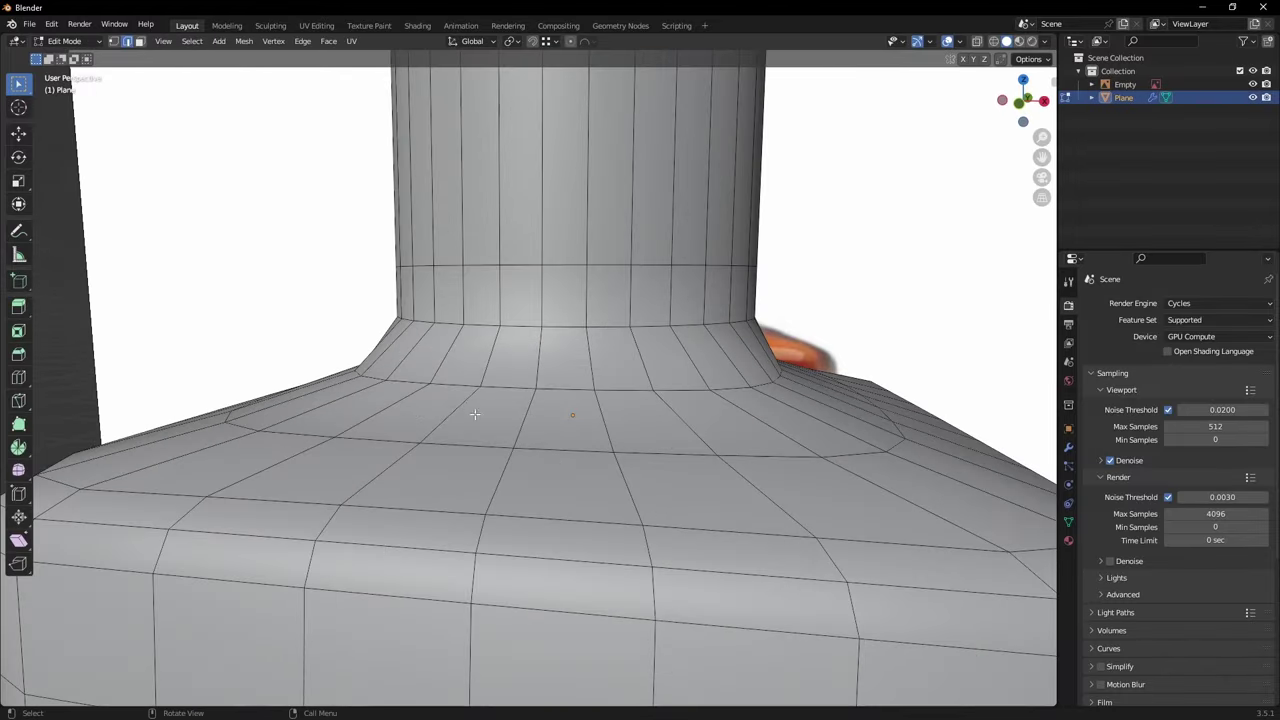
{"action": "middle_click_drag", "start_coordinate": [410, 362], "coordinate": [522, 381]}
{"action": "scroll", "coordinate": [522, 381], "scroll_direction": "up", "scroll_amount": 2}
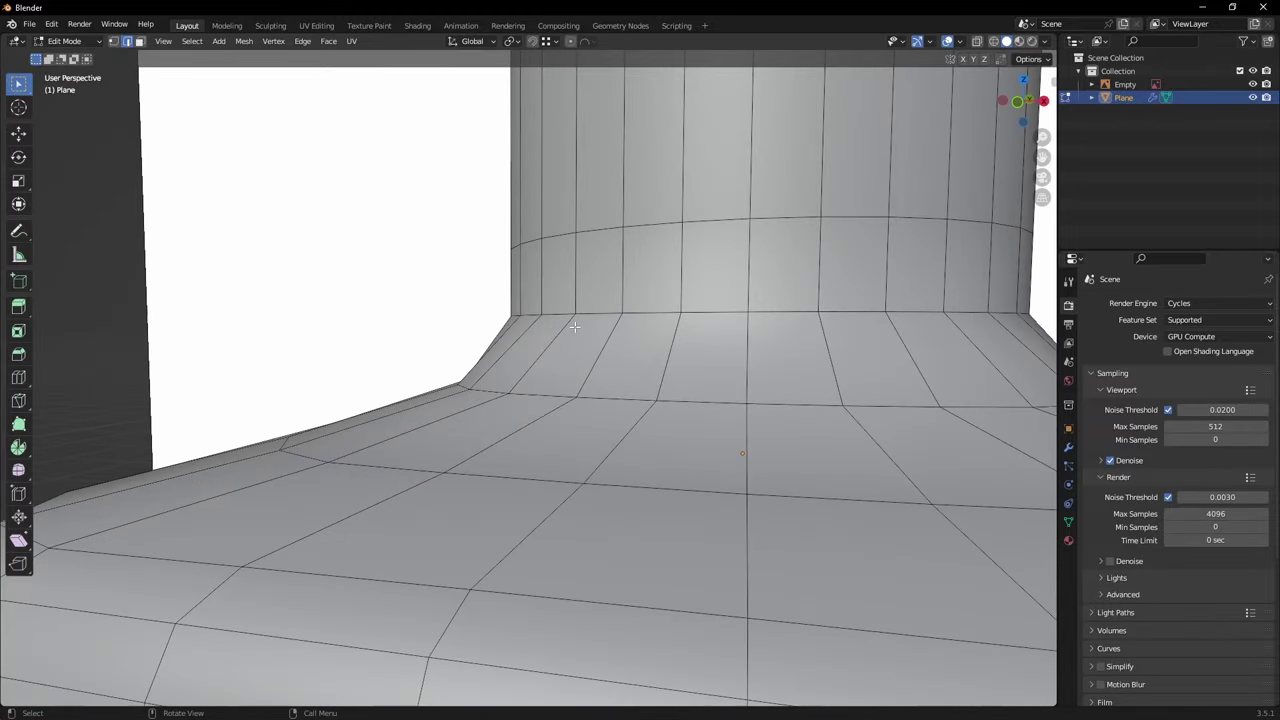
Step: Cut a centered edge loop around the slope at the neck's base and offset it along its normals by about 0.0204 m
{"action": "middle_click_drag", "start_coordinate": [575, 324], "coordinate": [614, 391]}
{"action": "key", "text": "ctrl+r"}
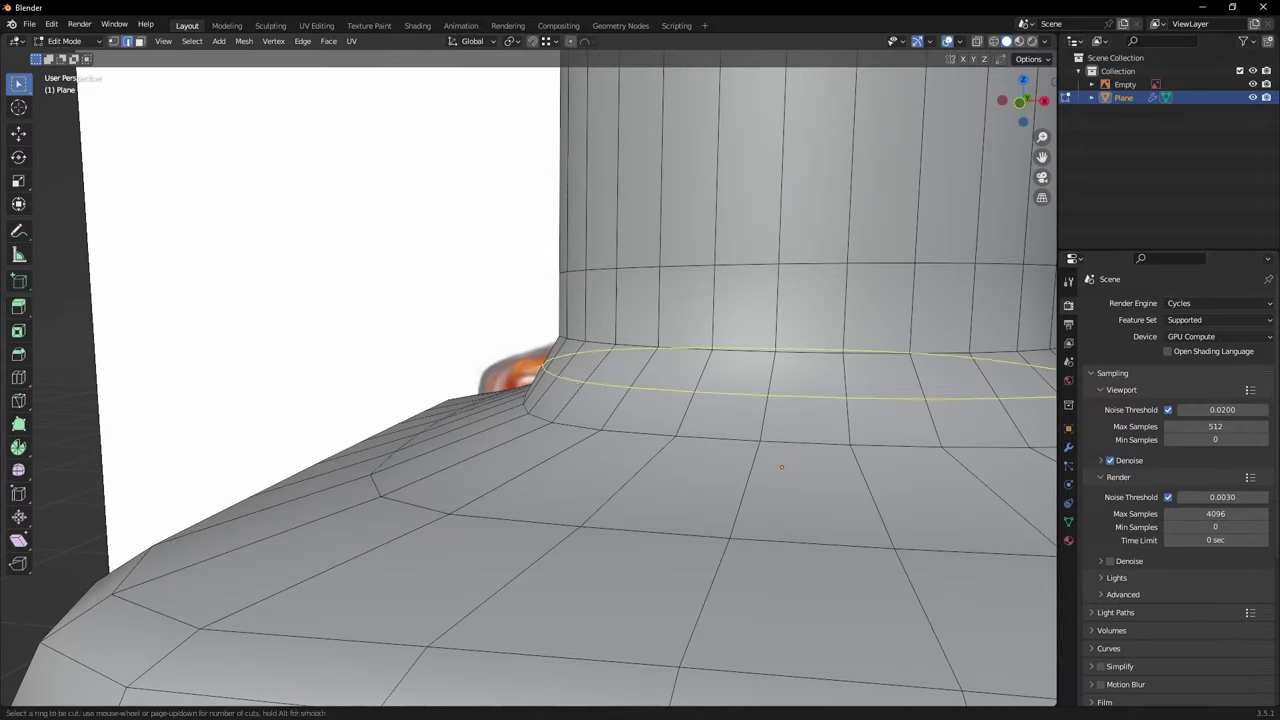
{"action": "left_click", "coordinate": [614, 391]}
{"action": "right_click", "coordinate": [614, 391]}
{"action": "key", "text": "alt+s"}
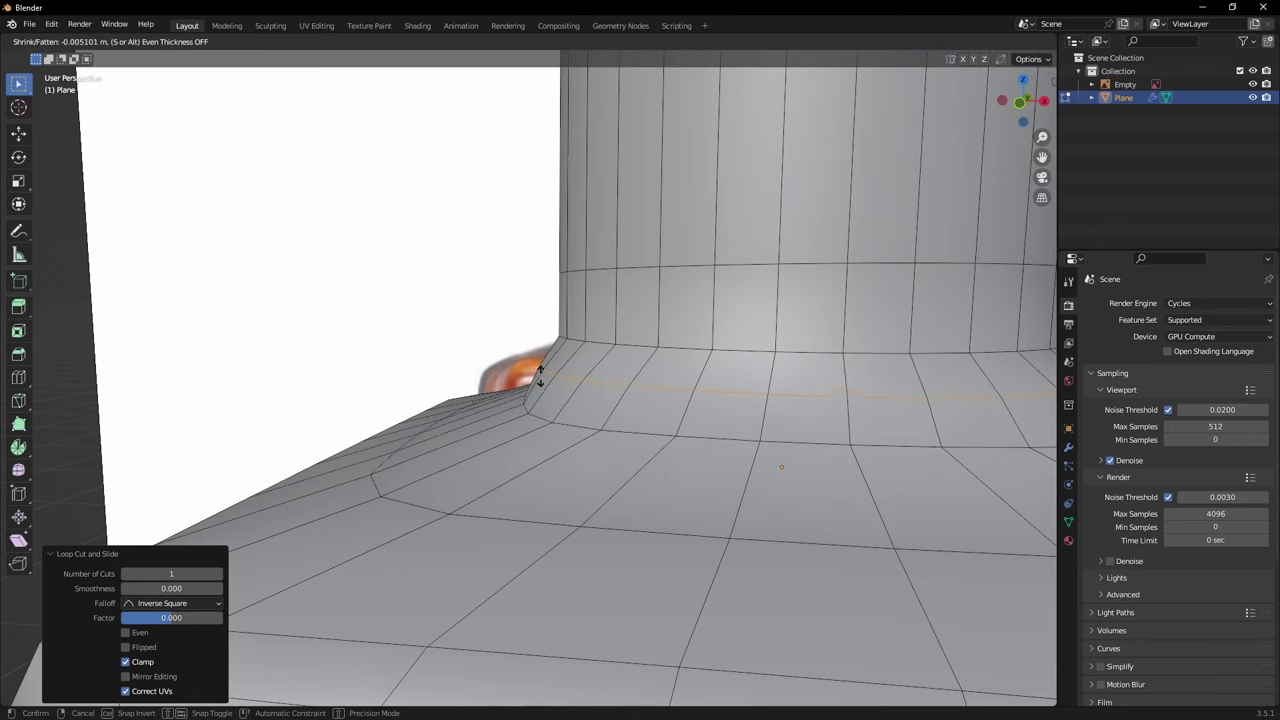
{"action": "left_click", "coordinate": [538, 367]}
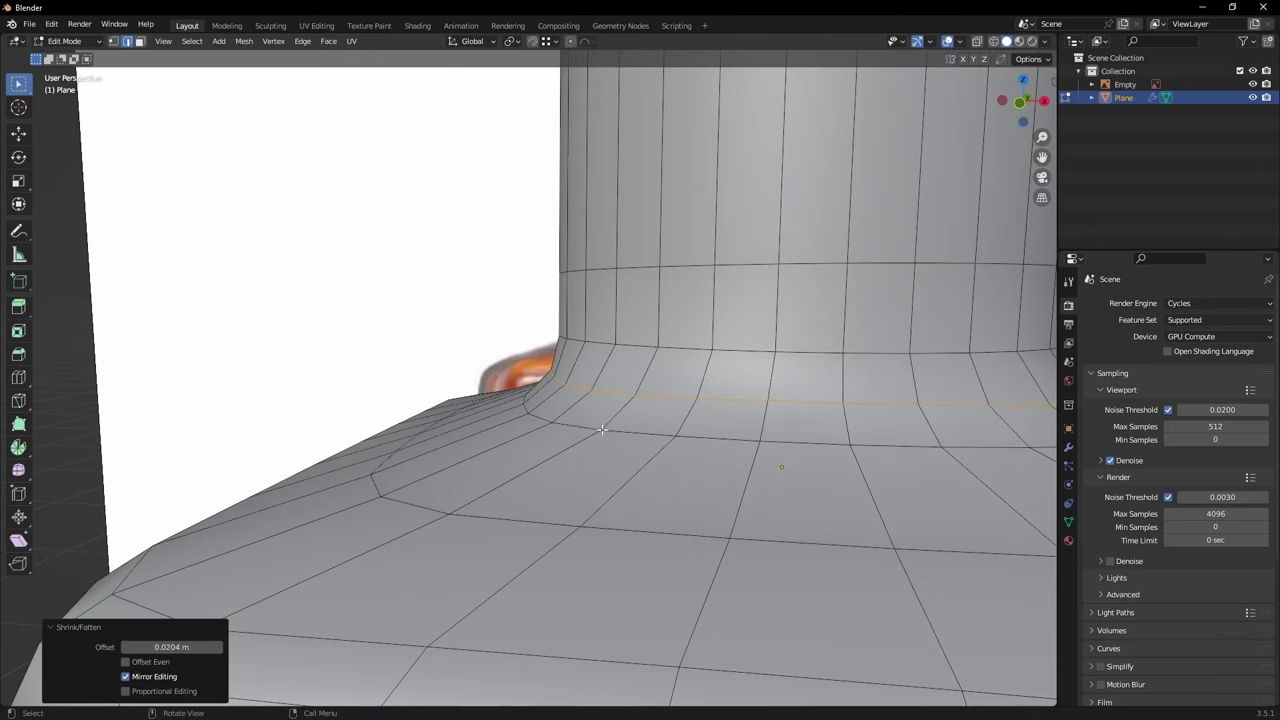
Step: Slide the edge loop below the new cut outward and the loop at the neck's base upward with a factor of about 0.141
{"action": "key", "text": "g"}
{"action": "key", "text": "g"}
{"action": "left_click", "coordinate": [615, 438]}
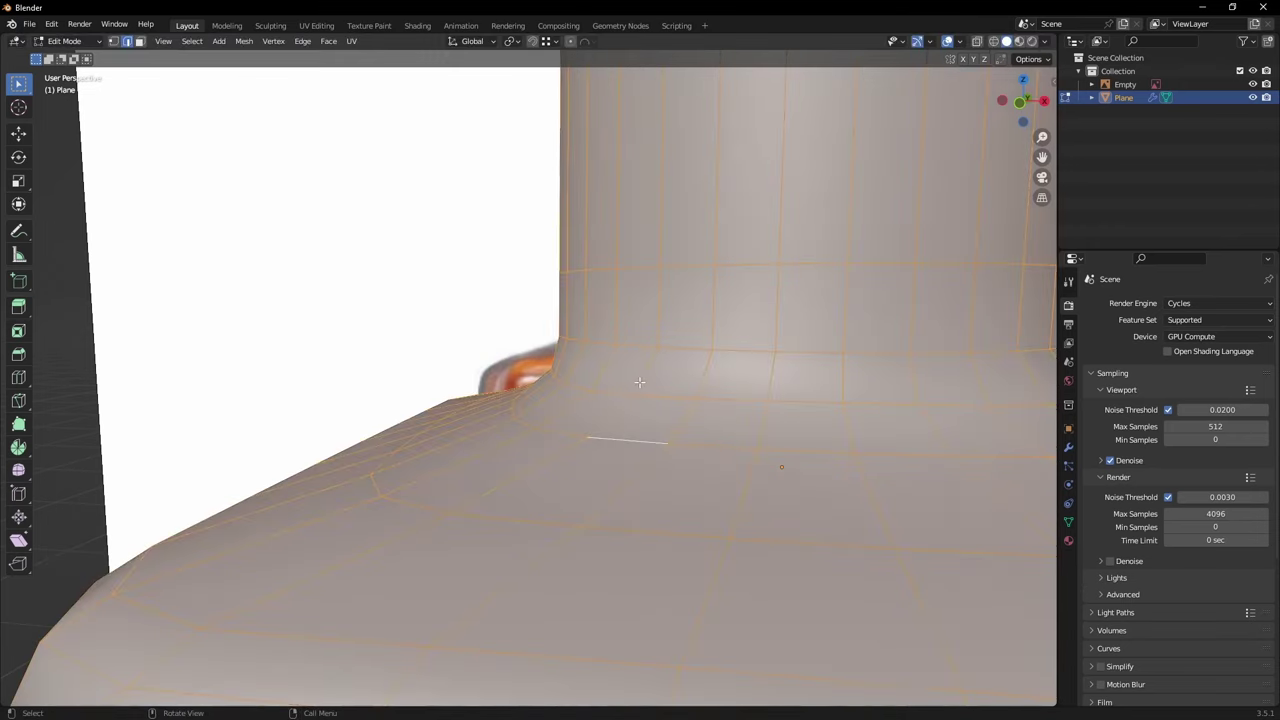
{"action": "left_click", "coordinate": [637, 342], "text": "alt"}
{"action": "key", "text": "g"}
{"action": "key", "text": "g"}
{"action": "left_click", "coordinate": [637, 338]}
Step: In wireframe, cut a centered edge loop on the inner shell below the neck and offset it along its normals by about 0.031 m
{"action": "key", "text": "shift+z"}
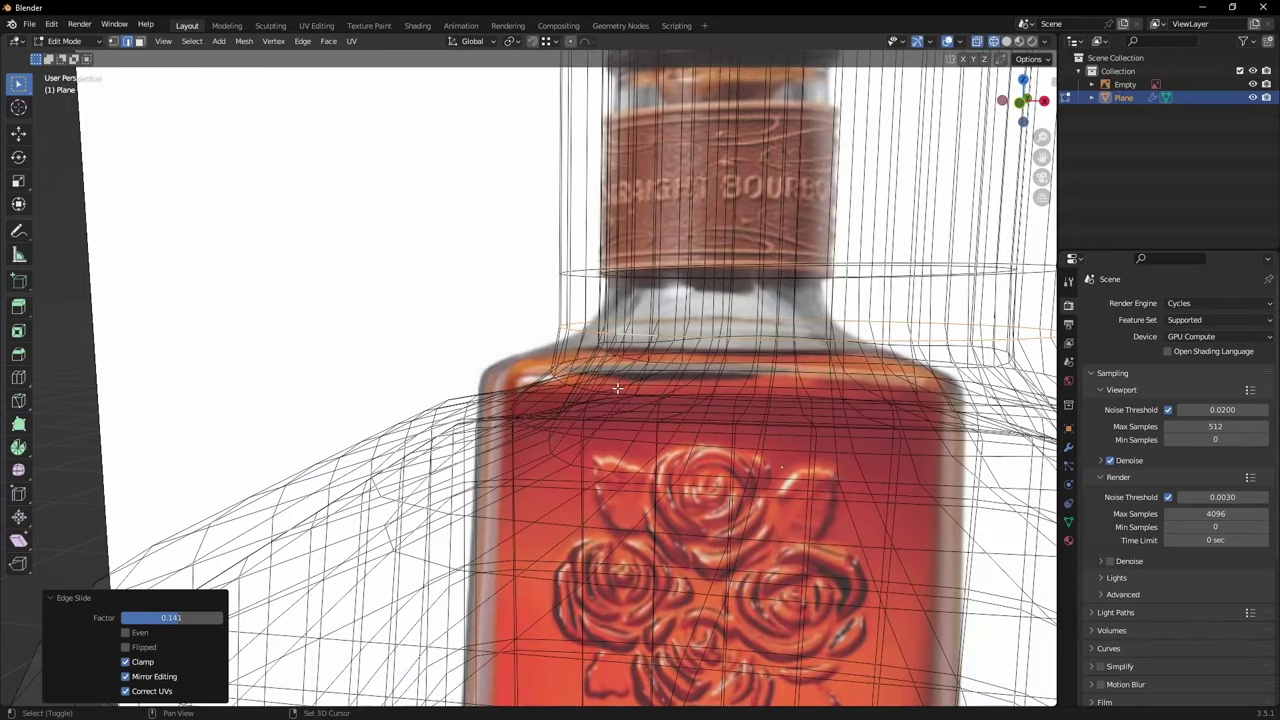
{"action": "key", "text": "ctrl+r"}
{"action": "left_click", "coordinate": [527, 388]}
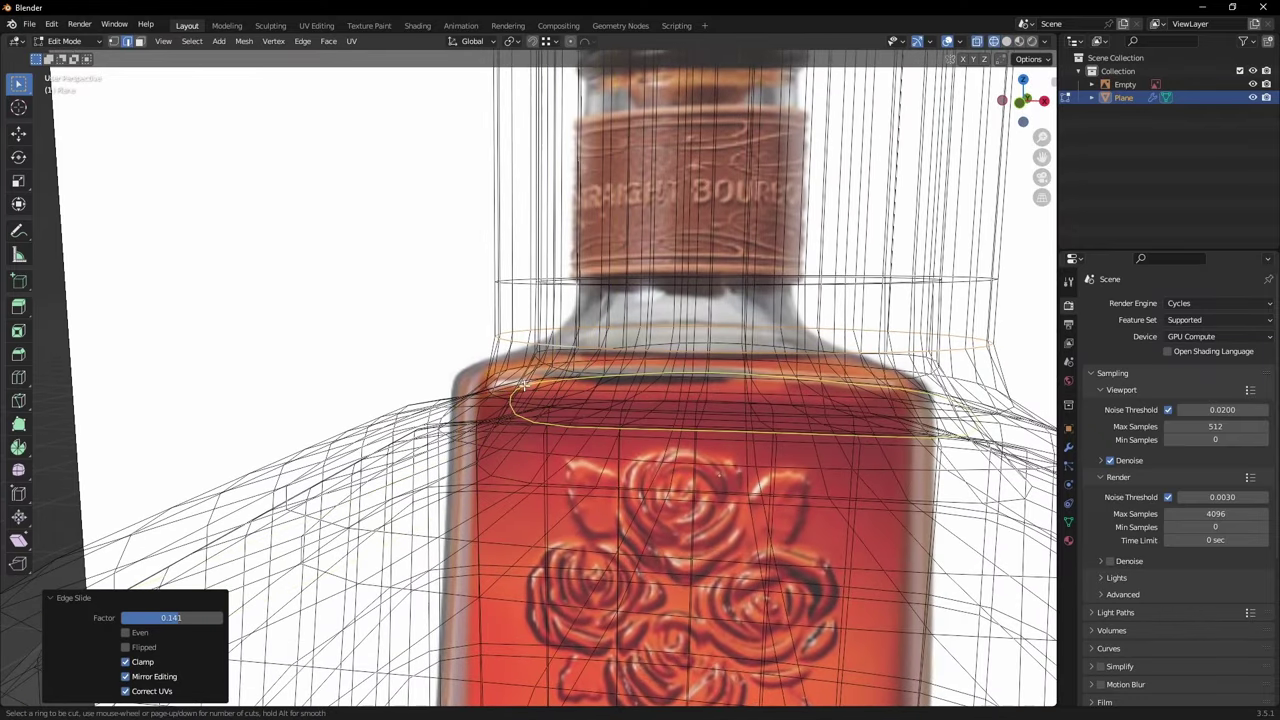
{"action": "right_click", "coordinate": [524, 387]}
{"action": "key", "text": "alt+s"}
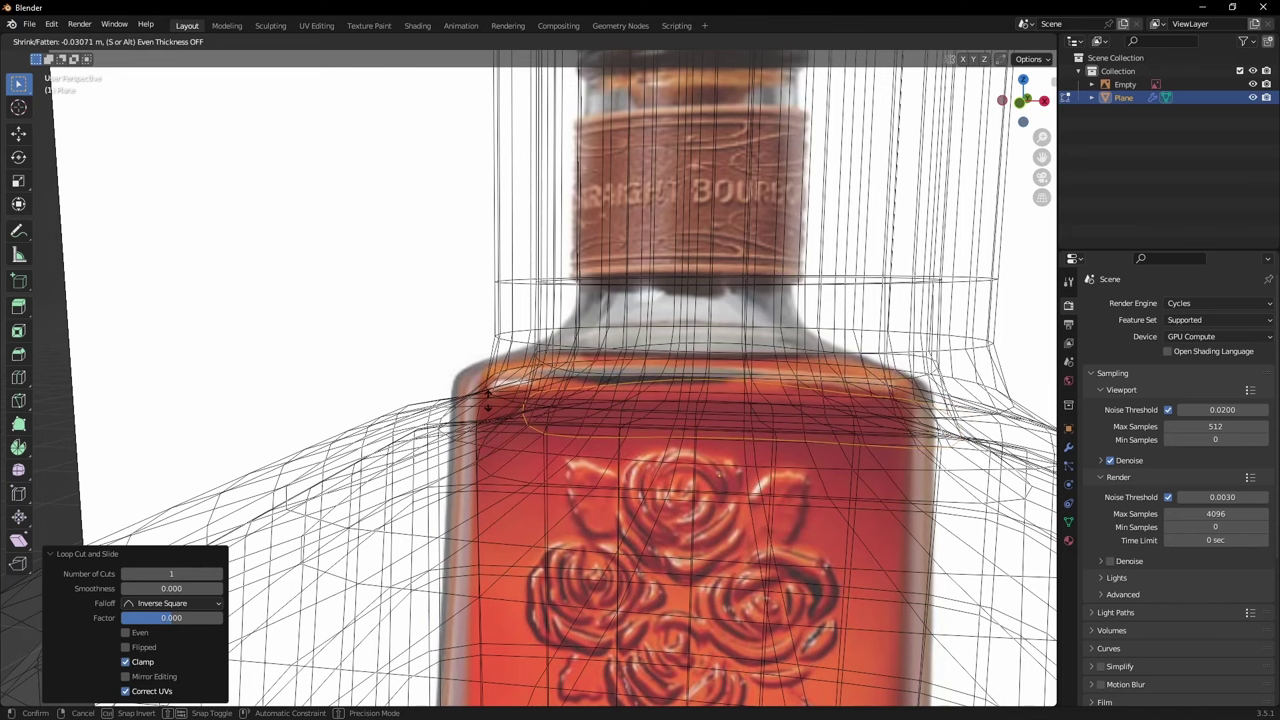
{"action": "left_click", "coordinate": [489, 401]}
Step: Examine the whole bottle in Object Mode with solid shading
{"action": "key", "text": "Tab"}
{"action": "scroll", "coordinate": [600, 438], "scroll_direction": "down", "scroll_amount": 3}
{"action": "key", "text": "shift+z"}
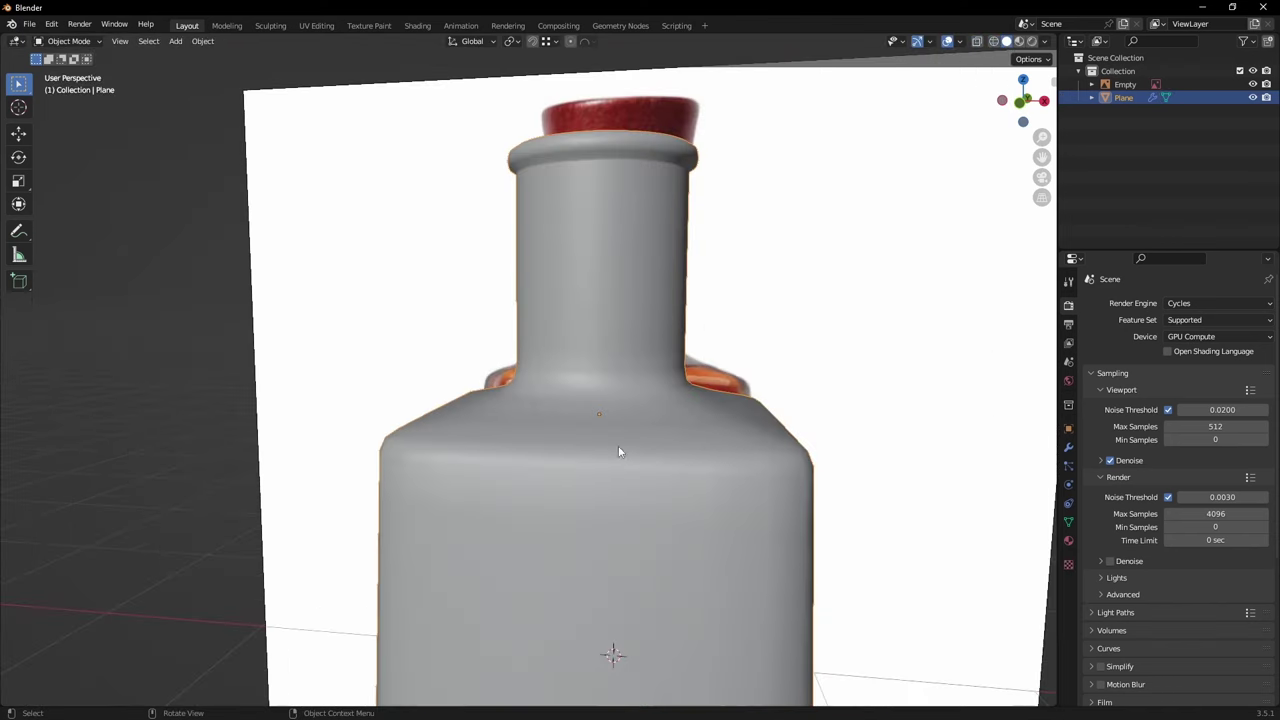
{"action": "scroll", "coordinate": [620, 452], "scroll_direction": "down", "scroll_amount": 4}
{"action": "middle_click_drag", "start_coordinate": [638, 522], "coordinate": [586, 520]}
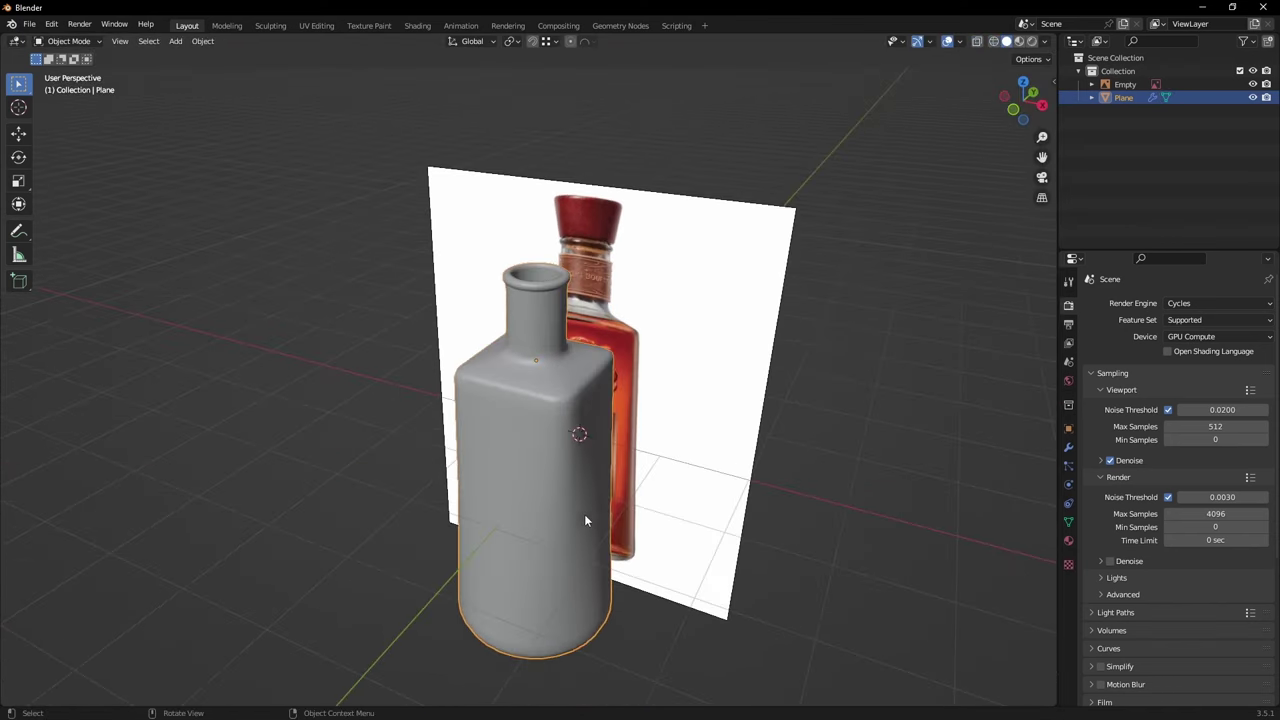
{"action": "scroll", "coordinate": [549, 451], "scroll_direction": "up", "scroll_amount": 3}
Step: Duplicate the inner edge loop of the neck opening in place and scale the copy to 0.976
{"action": "key", "text": "Tab"}
{"action": "mouse_move", "coordinate": [549, 451]}
{"action": "middle_mouse_down"}
{"action": "mouse_move", "coordinate": [567, 496]}
{"action": "mouse_move", "coordinate": [658, 490]}
{"action": "mouse_move", "coordinate": [567, 438]}
{"action": "middle_mouse_up"}
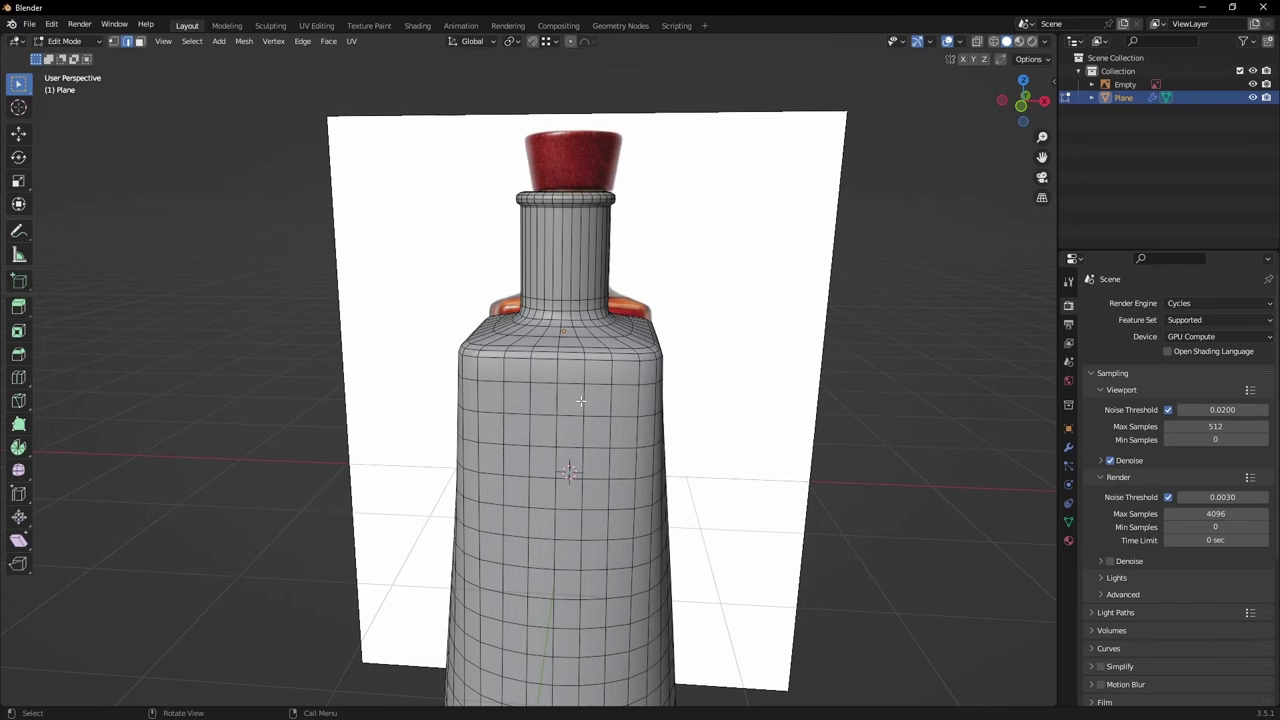
{"action": "middle_click_drag", "start_coordinate": [569, 316], "coordinate": [509, 402], "text": "shift"}
{"action": "middle_click_drag", "start_coordinate": [509, 402], "coordinate": [580, 402]}
{"action": "scroll", "coordinate": [470, 446], "scroll_direction": "up", "scroll_amount": 7}
{"action": "scroll", "coordinate": [405, 340], "scroll_direction": "up", "scroll_amount": 3}
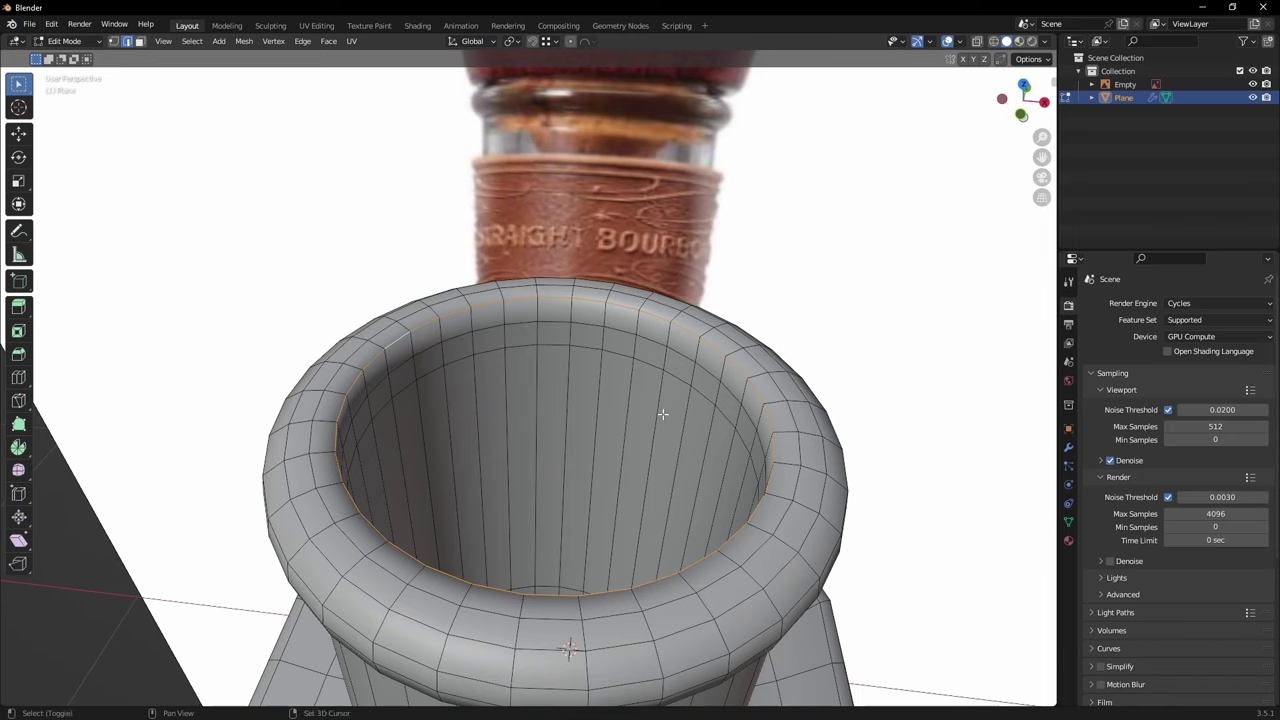
{"action": "key", "text": "shift+d"}
{"action": "key", "text": "Escape"}
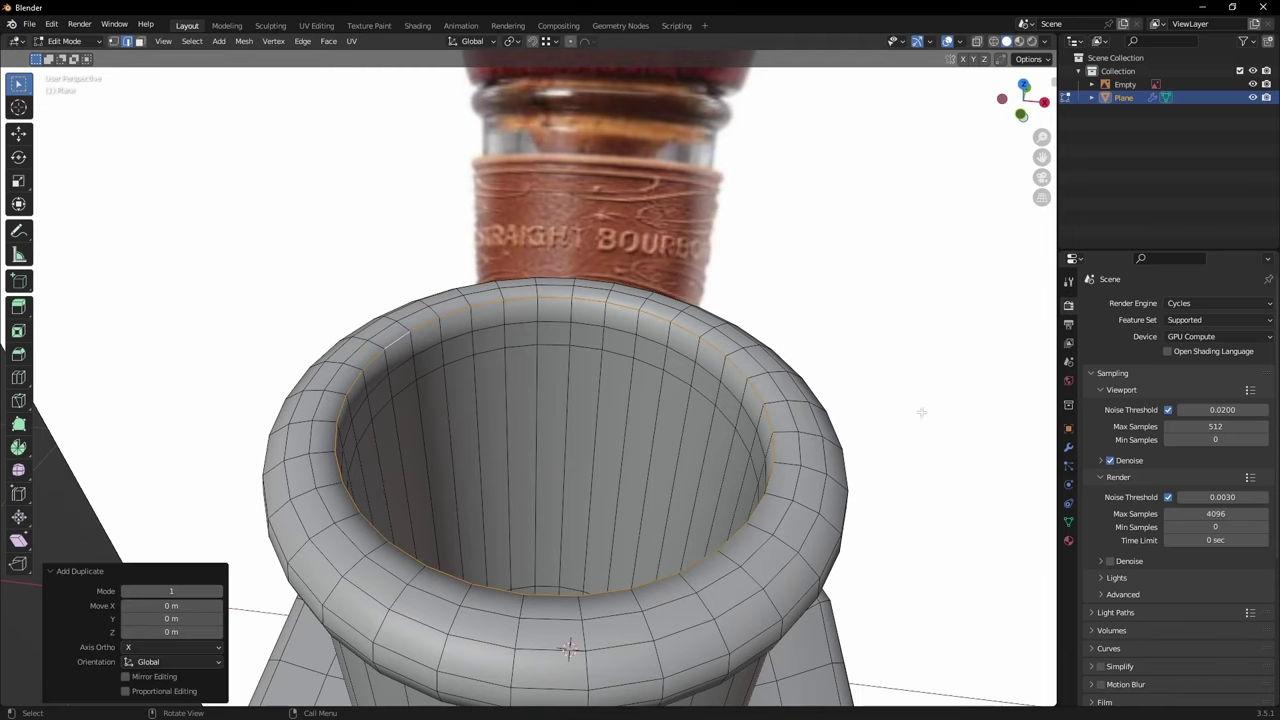
{"action": "key", "text": "s"}
{"action": "left_click", "coordinate": [897, 402]}
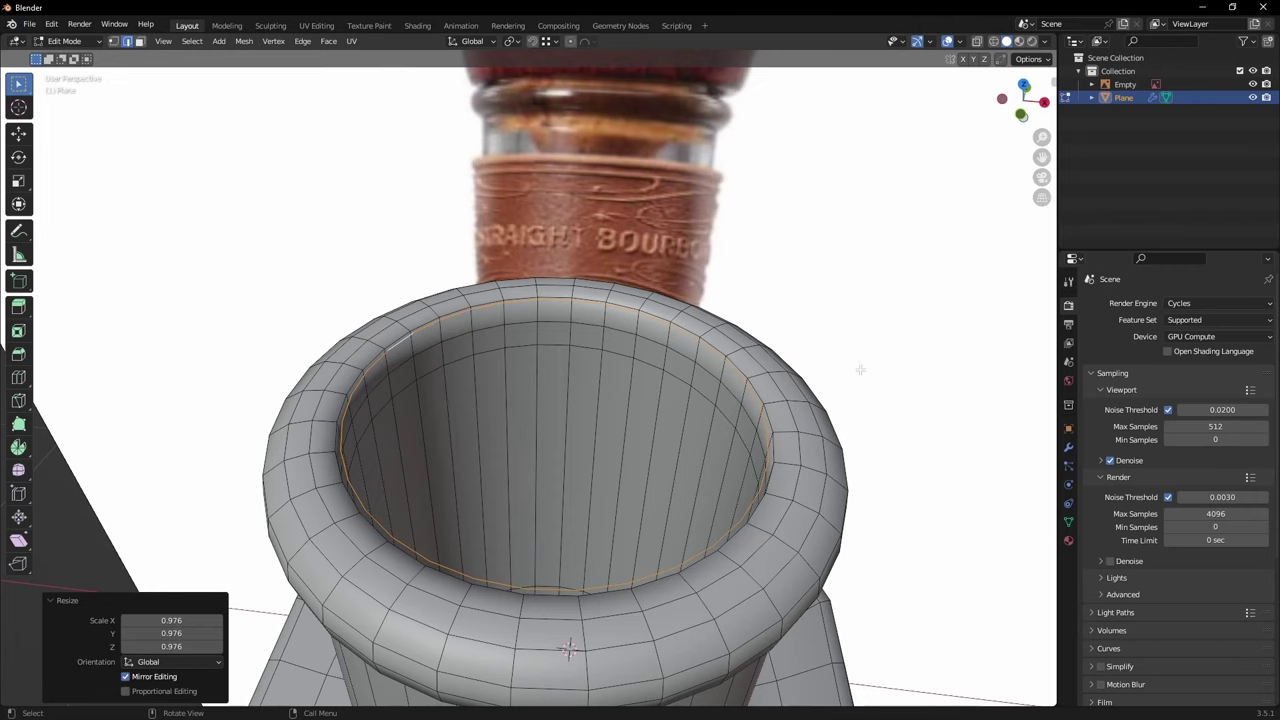
Step: Separate the duplicated loop into its own object and select that object in Object Mode
{"action": "key", "text": "p"}
{"action": "left_click", "coordinate": [861, 374]}
{"action": "scroll", "coordinate": [350, 334], "scroll_direction": "up", "scroll_amount": 4}
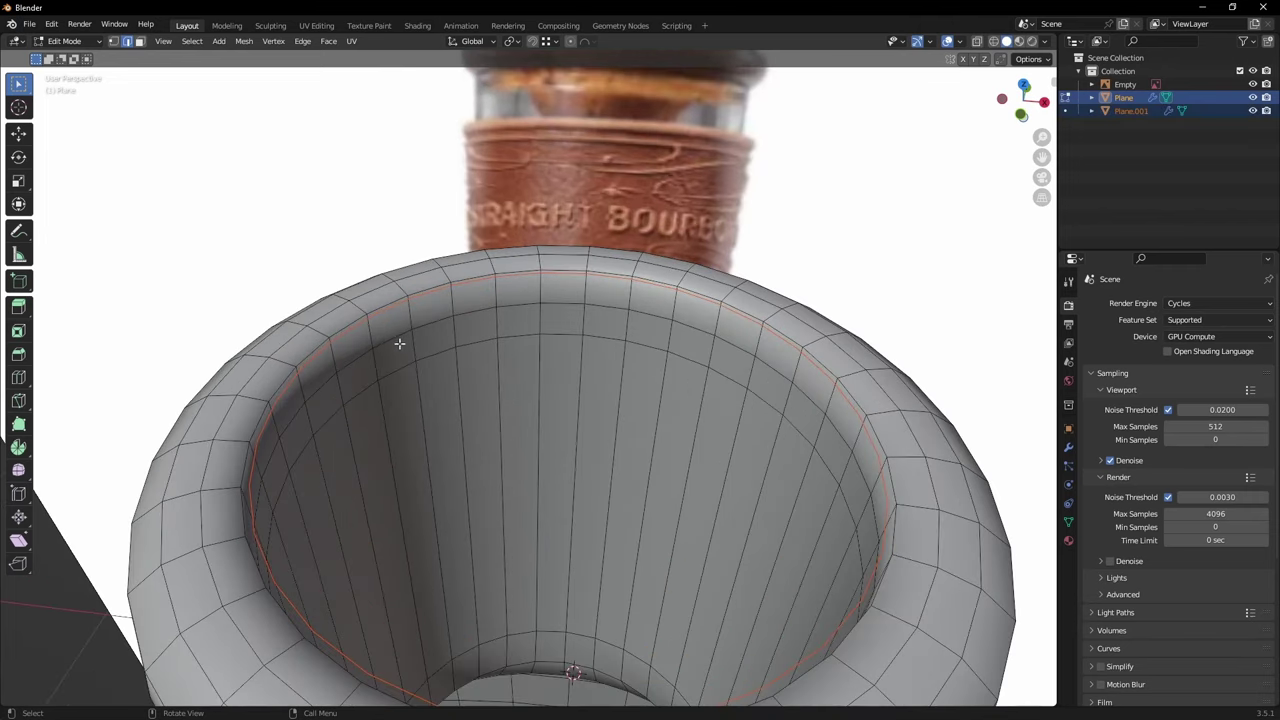
{"action": "key", "text": "Tab"}
{"action": "left_click", "coordinate": [350, 334]}
Step: In front wireframe view, move the separated ring down about 0.186 m along Z inside the bottle neck
{"action": "scroll", "coordinate": [387, 372], "scroll_direction": "down", "scroll_amount": 5}
{"action": "middle_click_drag", "start_coordinate": [670, 440], "coordinate": [691, 416]}
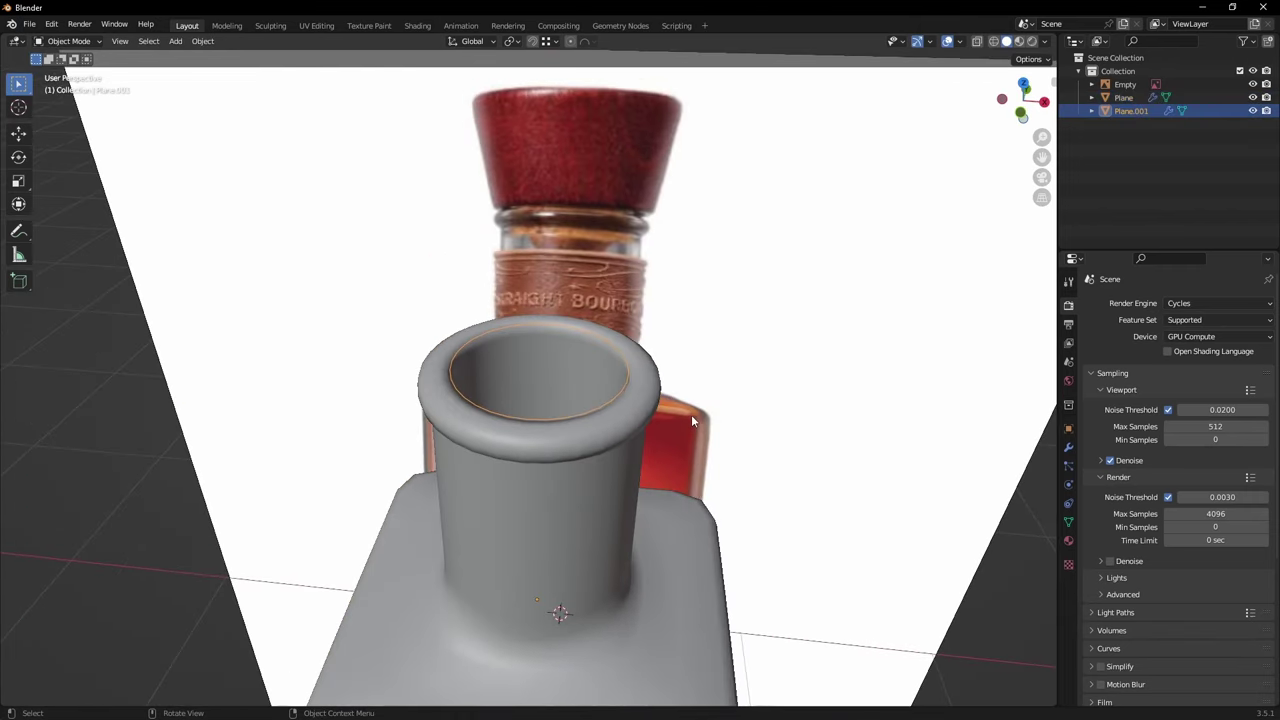
{"action": "key", "text": "KP_1"}
{"action": "key", "text": "z"}
{"action": "scroll", "coordinate": [572, 420], "scroll_direction": "up", "scroll_amount": 5}
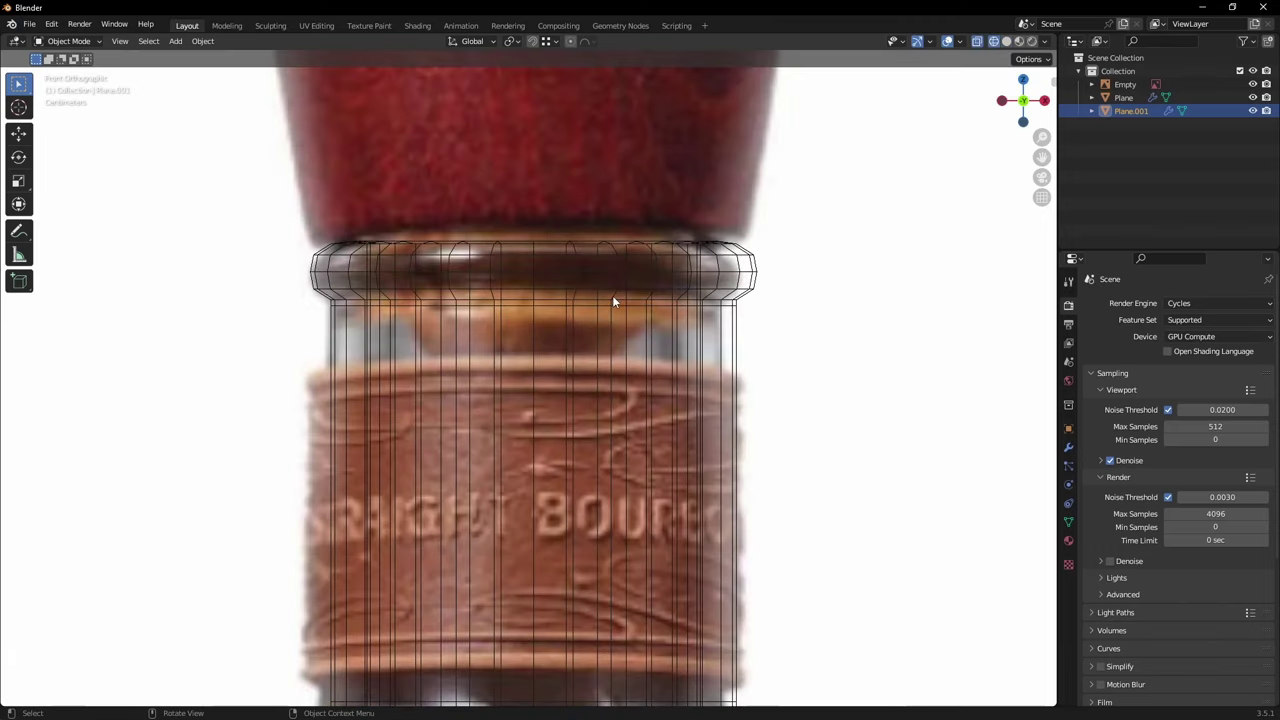
{"action": "key", "text": "g"}
{"action": "key", "text": "z"}
{"action": "mouse_move", "coordinate": [621, 402]}
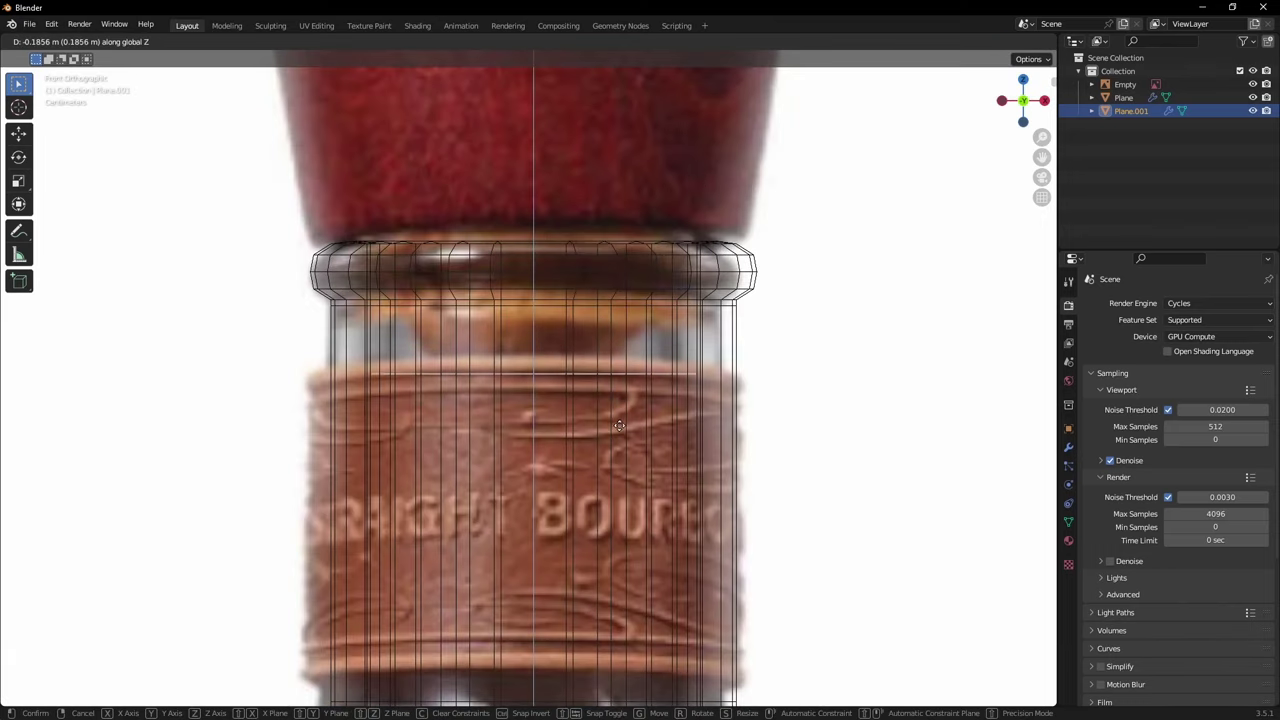
{"action": "left_click", "coordinate": [619, 426]}
Step: Extrude the ring up about 0.192 m along Z to the top of the neck lip
{"action": "key", "text": "Tab"}
{"action": "scroll", "coordinate": [783, 528], "scroll_direction": "up", "scroll_amount": 2}
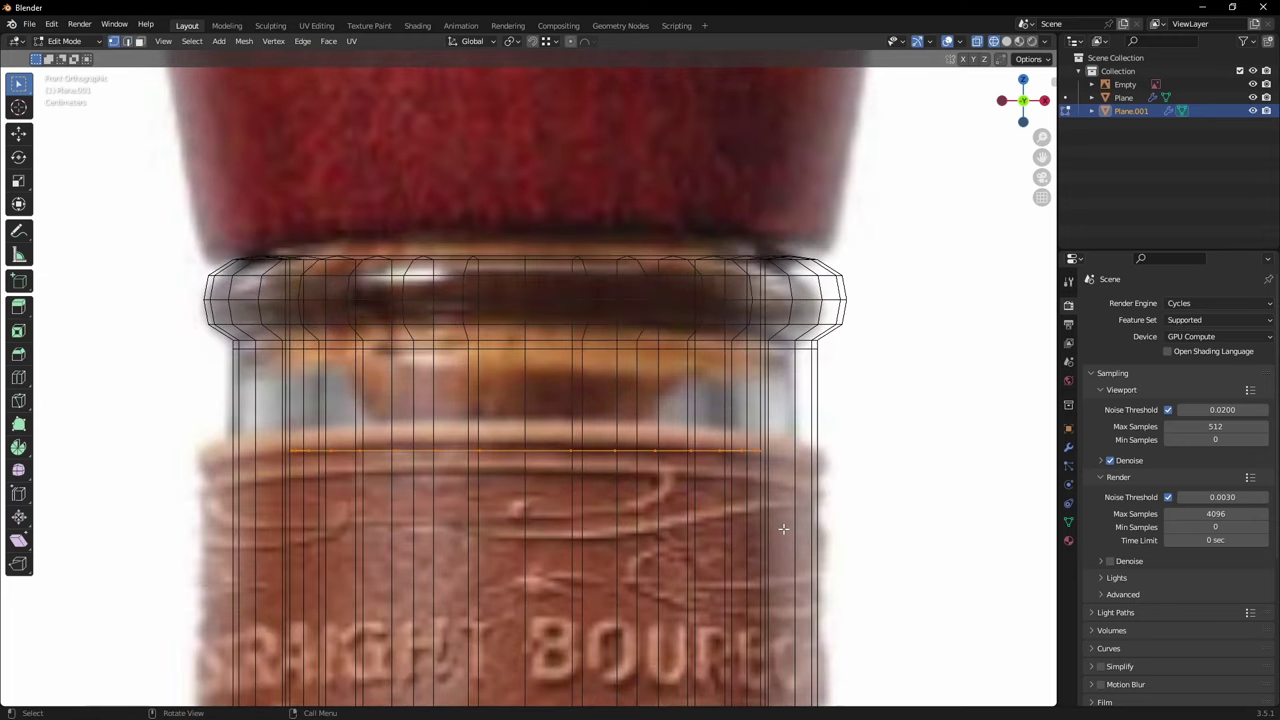
{"action": "key", "text": "e"}
{"action": "key", "text": "z"}
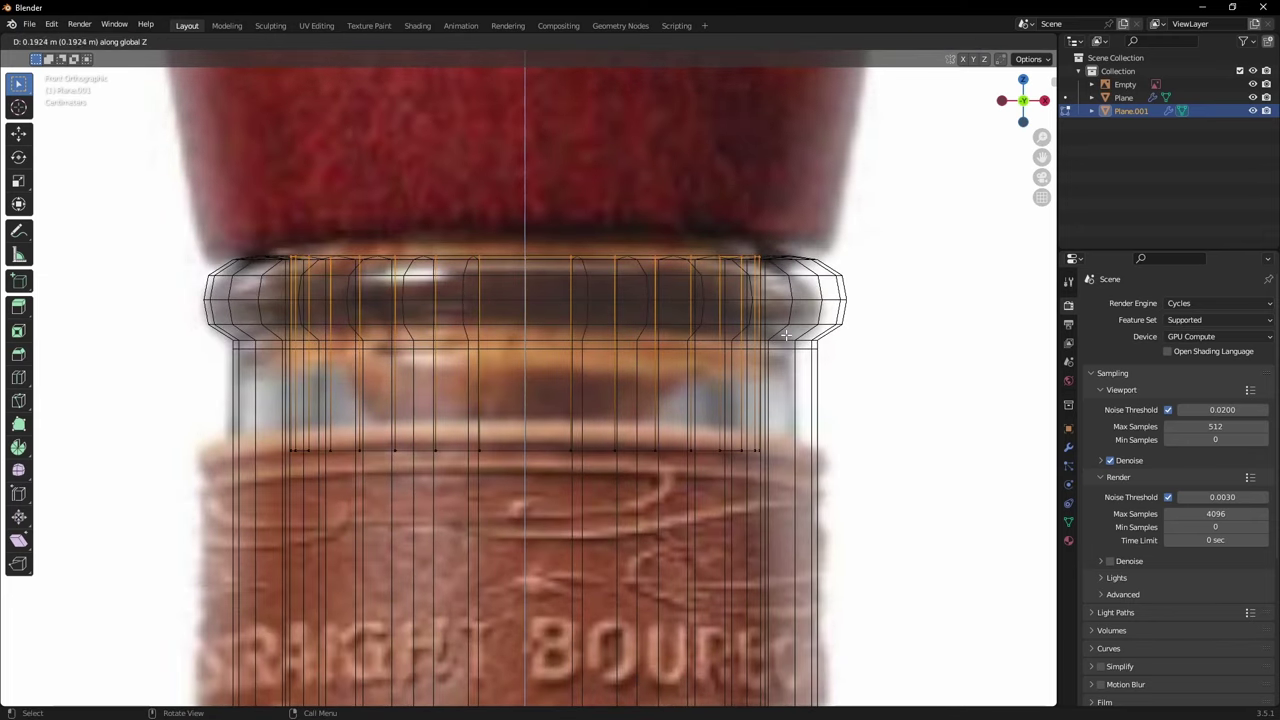
{"action": "left_click", "coordinate": [786, 335]}
Step: Extrude the upper ring outward at a scale of 1.324 to form the underside of the stopper head
{"action": "middle_click_drag", "start_coordinate": [854, 333], "coordinate": [826, 440], "text": "shift"}
{"action": "scroll", "coordinate": [826, 440], "scroll_direction": "up", "scroll_amount": 2}
{"action": "key", "text": "e"}
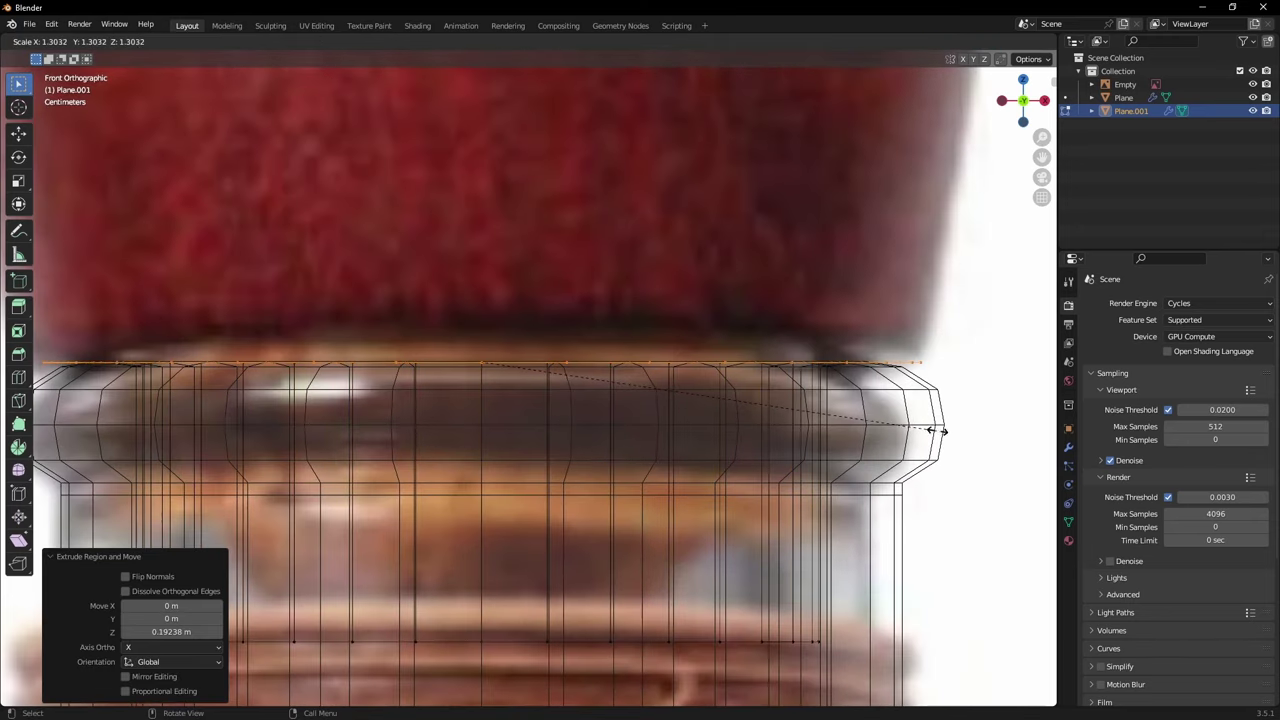
{"action": "left_click", "coordinate": [938, 428]}
{"action": "scroll", "coordinate": [886, 529], "scroll_direction": "down", "scroll_amount": 4}
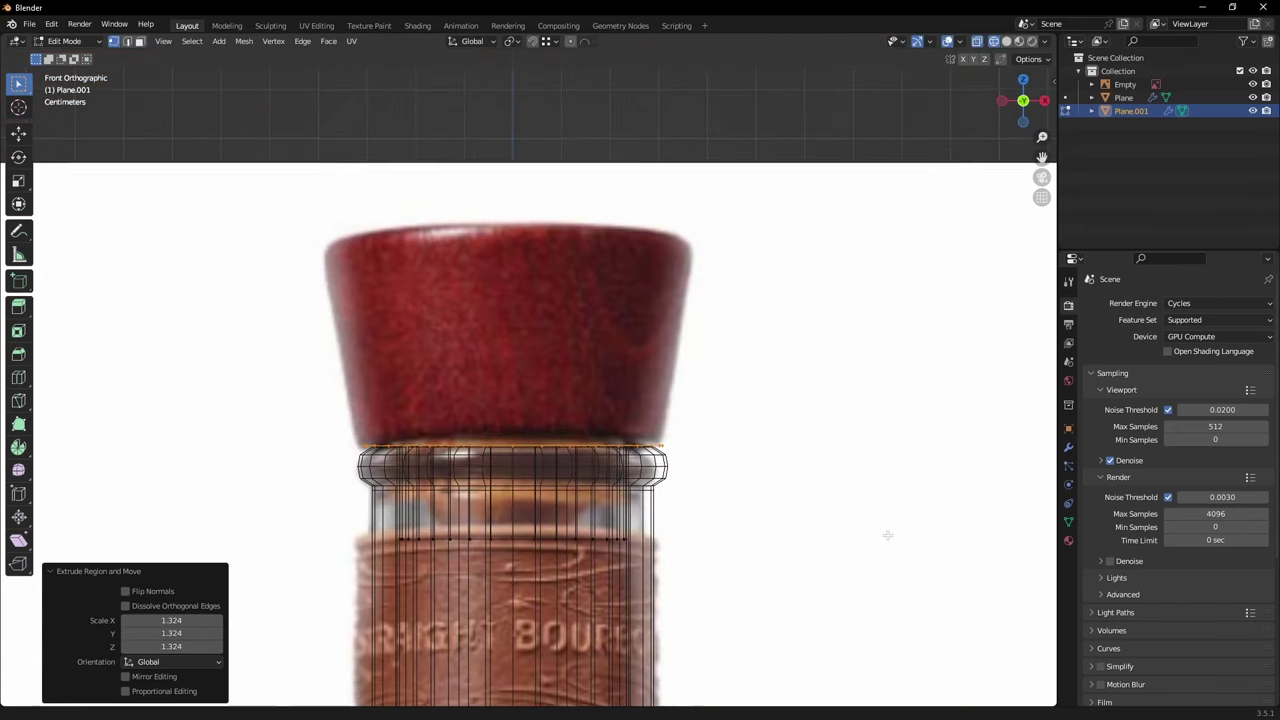
Step: Extrude the outer ring up about 0.413 m along Z and scale its top to 1.263 to match the reference's flare
{"action": "key", "text": "e"}
{"action": "key", "text": "z"}
{"action": "left_click", "coordinate": [855, 269]}
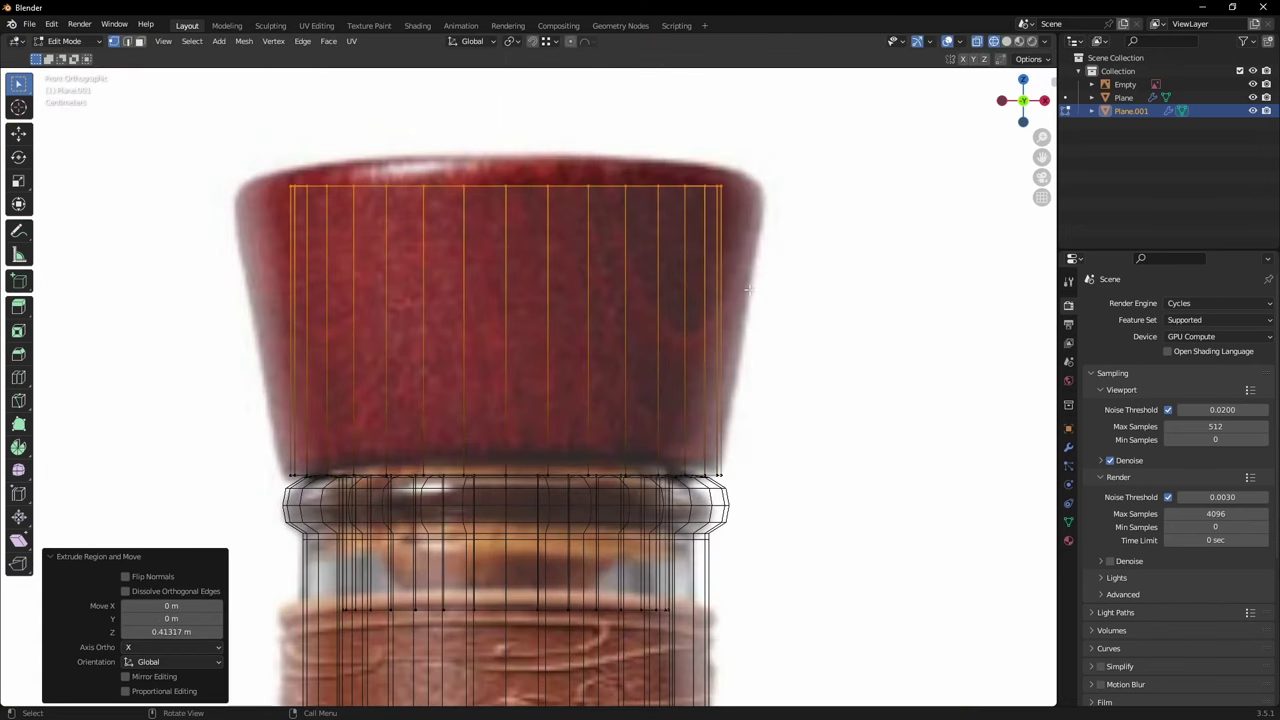
{"action": "key", "text": "s"}
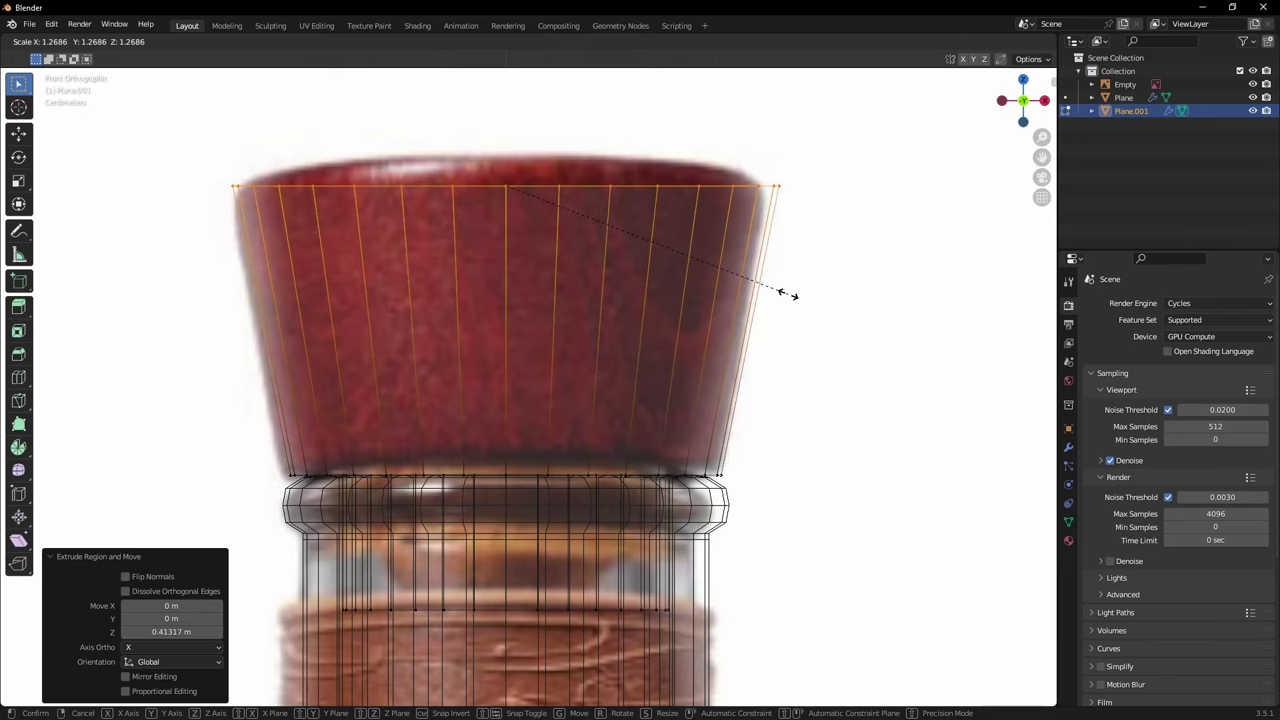
{"action": "left_click", "coordinate": [720, 251]}
Step: Extrude the stopper's top ring inward at a scale of about 0.86
{"action": "scroll", "coordinate": [620, 335], "scroll_direction": "up", "scroll_amount": 2}
{"action": "scroll", "coordinate": [660, 350], "scroll_direction": "down", "scroll_amount": 3}
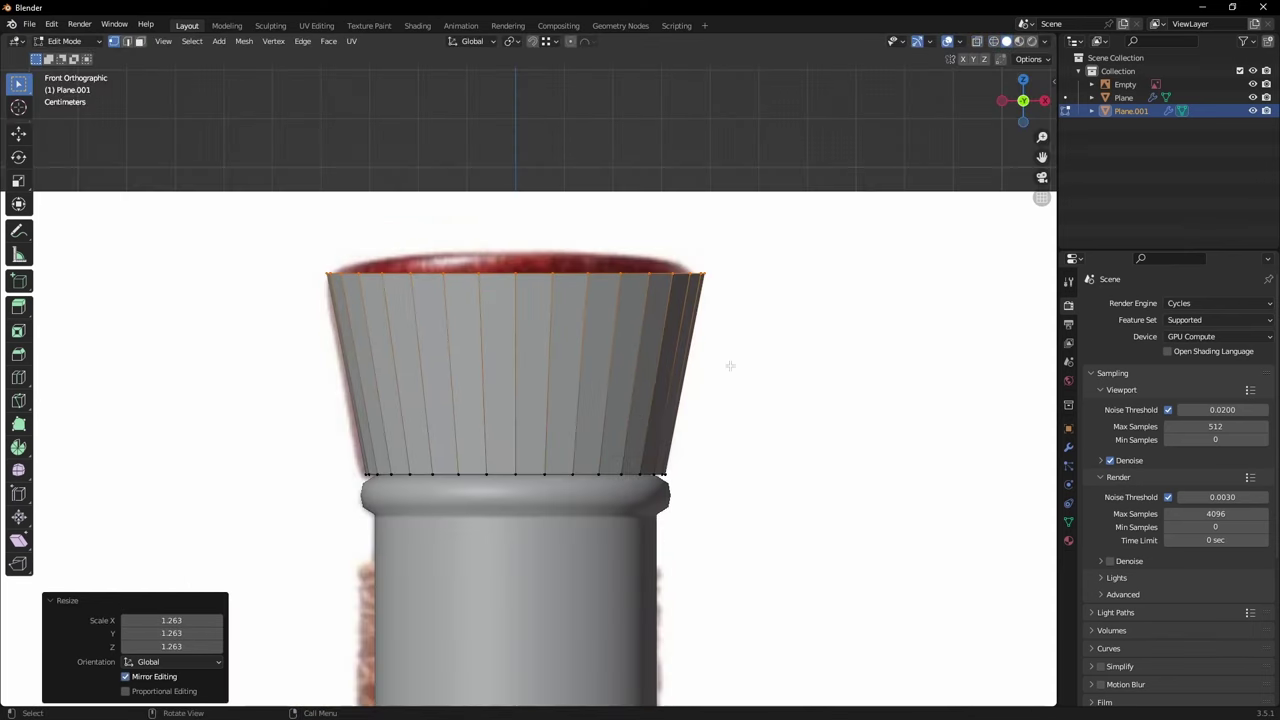
{"action": "middle_click_drag", "start_coordinate": [731, 363], "coordinate": [731, 409]}
{"action": "scroll", "coordinate": [780, 405], "scroll_direction": "down", "scroll_amount": 2}
{"action": "key", "text": "s"}
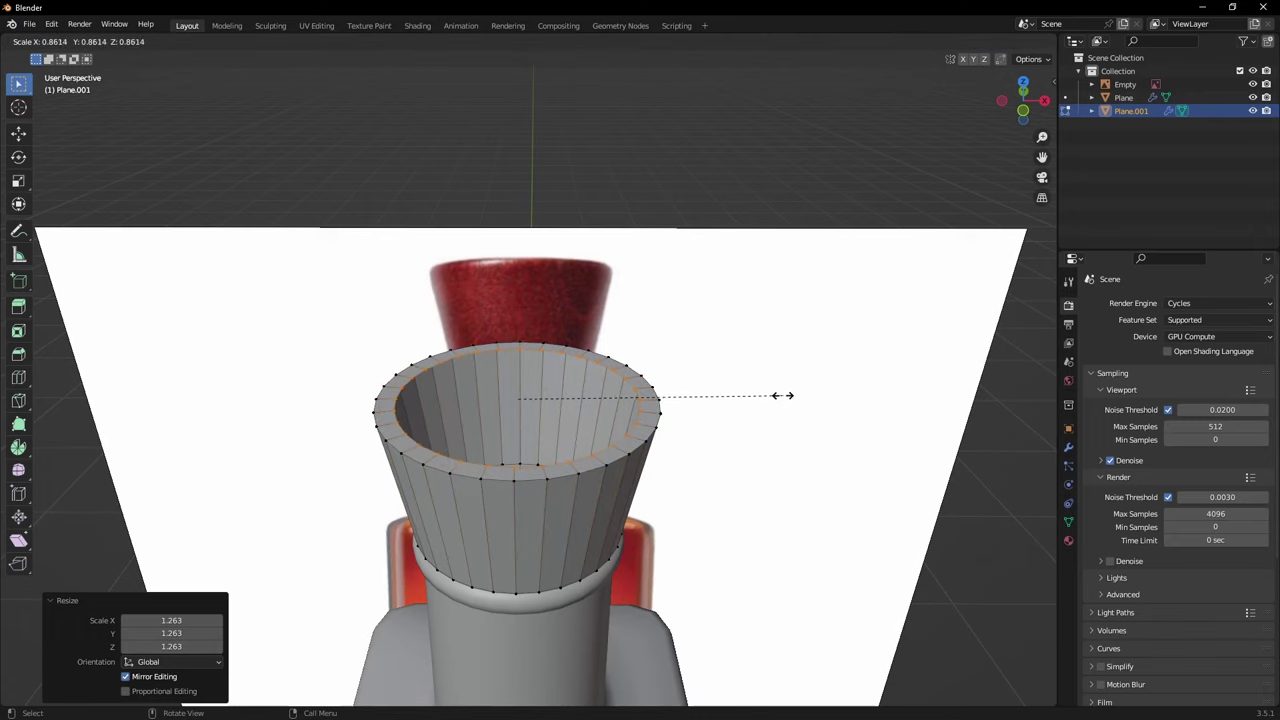
{"action": "left_click", "coordinate": [778, 395]}
Step: Raise the inner top ring about 0.021 m along Z and compare the profile with the reference in front wireframe view
{"action": "mouse_move", "coordinate": [778, 395]}
{"action": "middle_mouse_down"}
{"action": "mouse_move", "coordinate": [729, 423]}
{"action": "mouse_move", "coordinate": [715, 415]}
{"action": "mouse_move", "coordinate": [740, 397]}
{"action": "mouse_move", "coordinate": [771, 403]}
{"action": "mouse_move", "coordinate": [766, 394]}
{"action": "middle_mouse_up"}
{"action": "key", "text": "g"}
{"action": "key", "text": "z"}
{"action": "left_click", "coordinate": [775, 398]}
{"action": "key", "text": "KP_1"}
{"action": "scroll", "coordinate": [742, 396], "scroll_direction": "up", "scroll_amount": 3}
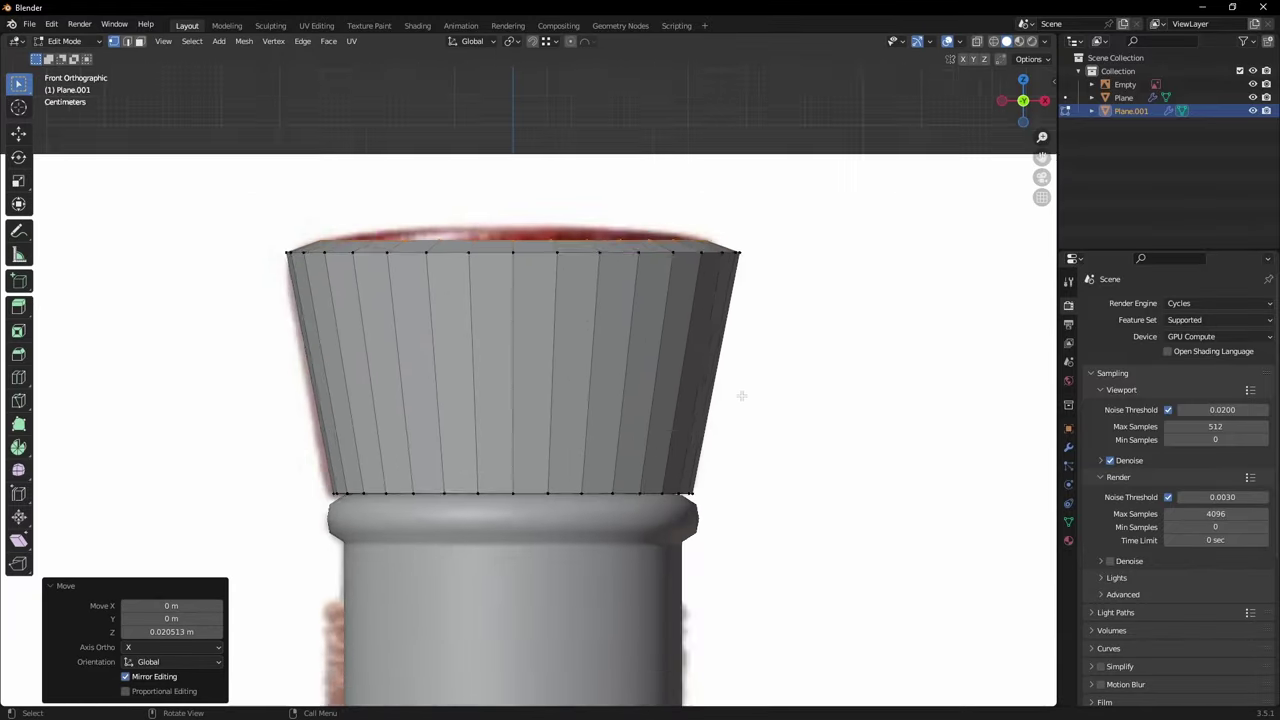
{"action": "scroll", "coordinate": [742, 396], "scroll_direction": "up", "scroll_amount": 1}
{"action": "key", "text": "shift+z"}
{"action": "middle_click_drag", "start_coordinate": [258, 288], "coordinate": [266, 338], "text": "shift"}
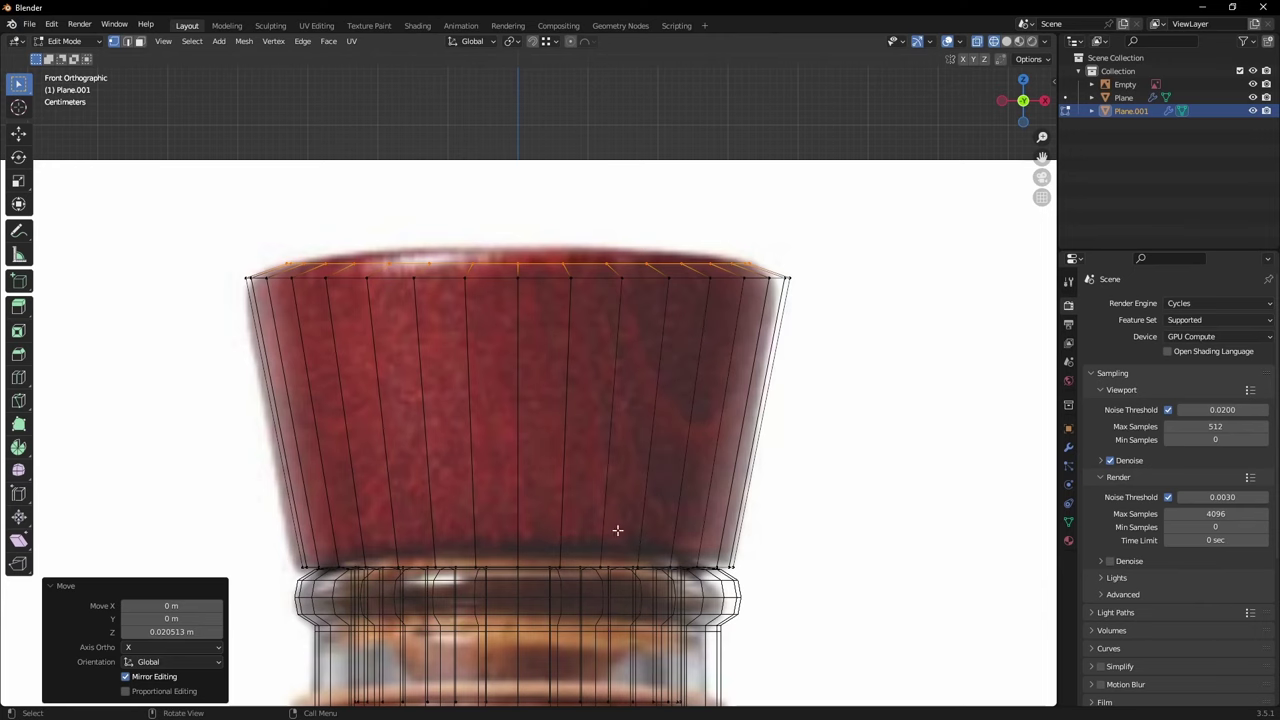
{"action": "key", "text": "shift+z"}
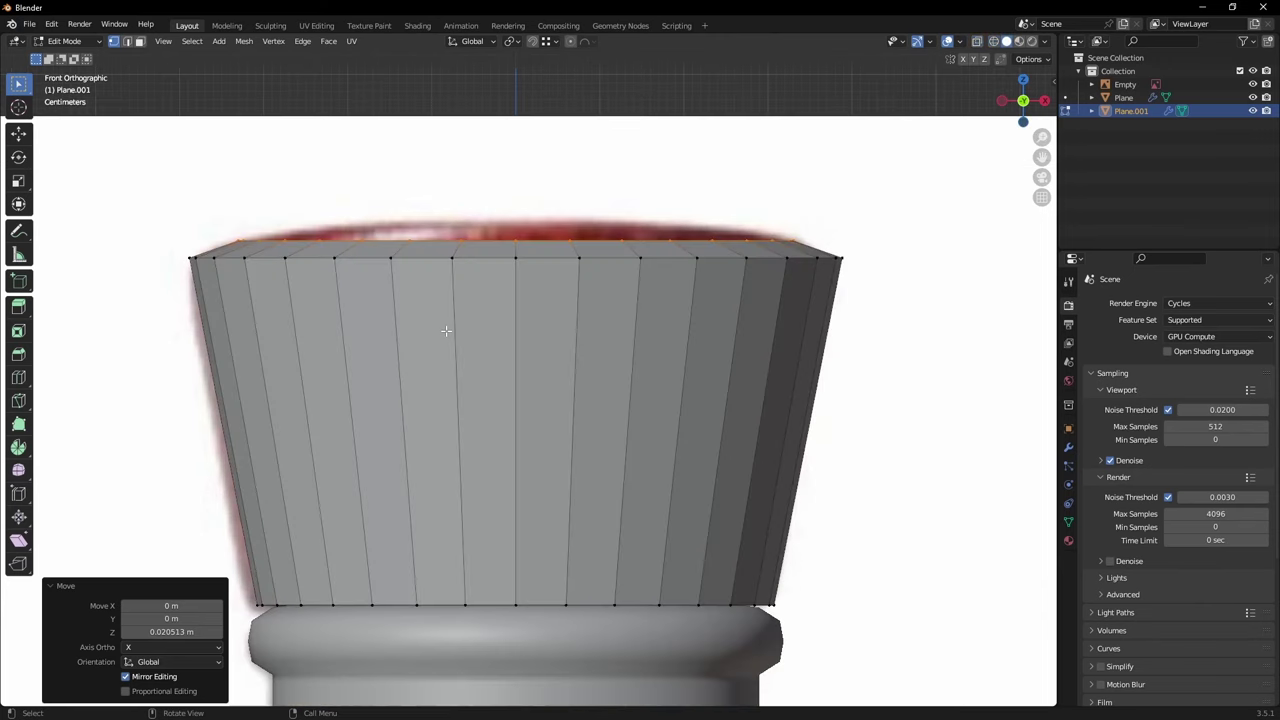
Step: Close the stopper's top opening with Grid Fill
{"action": "mouse_move", "coordinate": [430, 318]}
{"action": "middle_mouse_down"}
{"action": "mouse_move", "coordinate": [456, 400]}
{"action": "mouse_move", "coordinate": [532, 484]}
{"action": "mouse_move", "coordinate": [530, 425]}
{"action": "middle_mouse_up"}
{"action": "scroll", "coordinate": [445, 368], "scroll_direction": "down", "scroll_amount": 4}
{"action": "scroll", "coordinate": [472, 402], "scroll_direction": "up", "scroll_amount": 3}
{"action": "key", "text": "ctrl+f"}
{"action": "left_click", "coordinate": [474, 399]}
{"action": "scroll", "coordinate": [523, 460], "scroll_direction": "up", "scroll_amount": 2}
{"action": "scroll", "coordinate": [530, 425], "scroll_direction": "up", "scroll_amount": 3}
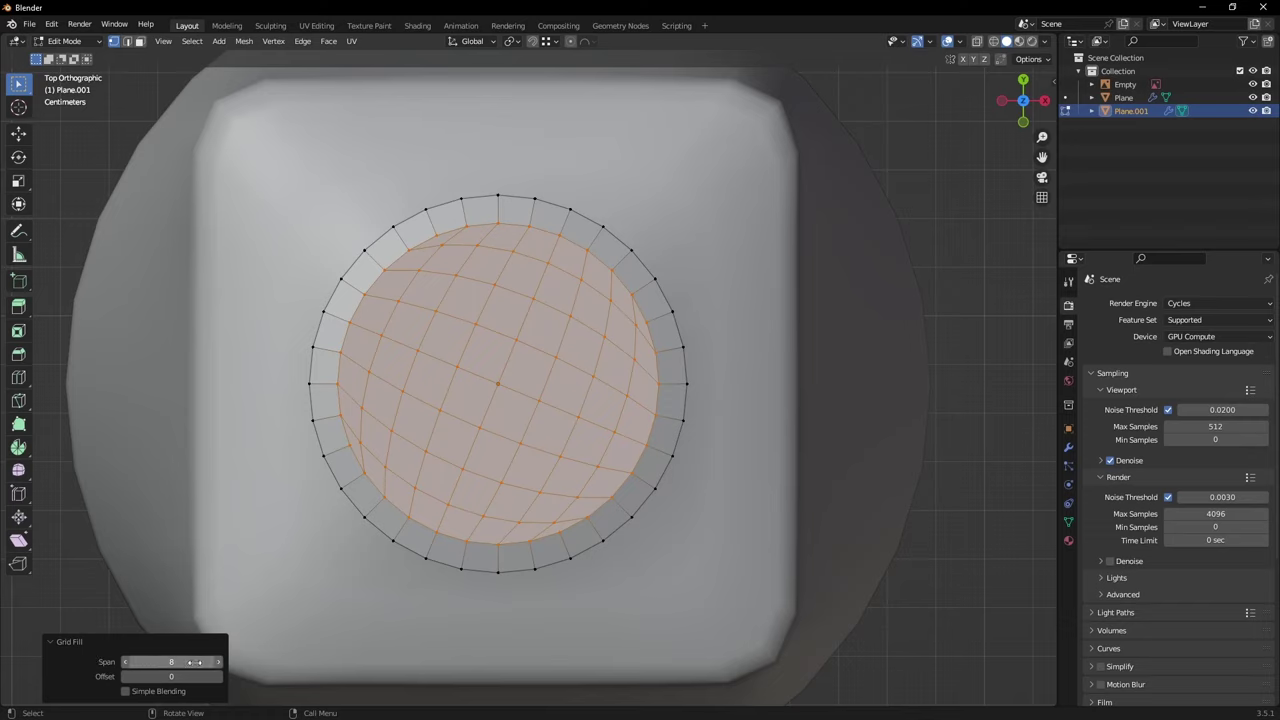
Step: Try a grid fill span of 12, return it to 8, and set the offset to -2 to align the grid
{"action": "left_click_drag", "start_coordinate": [168, 662], "coordinate": [200, 662]}
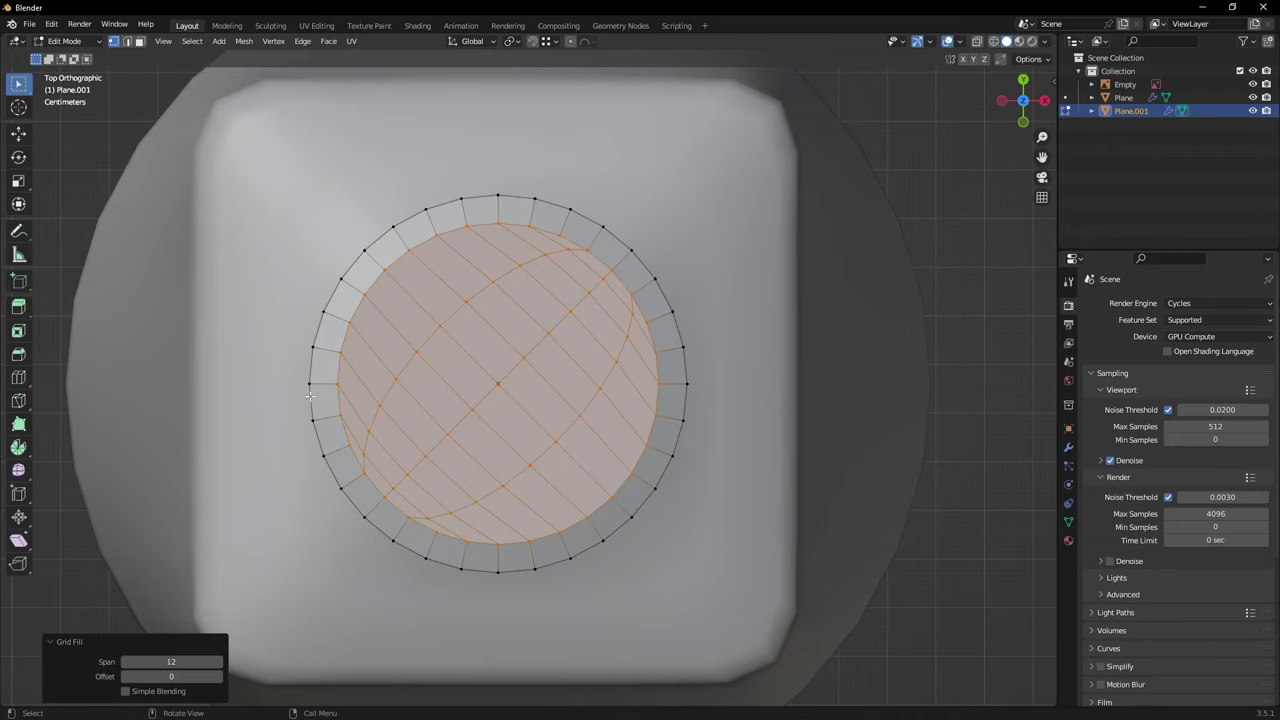
{"action": "left_click_drag", "start_coordinate": [170, 662], "coordinate": [172, 662]}
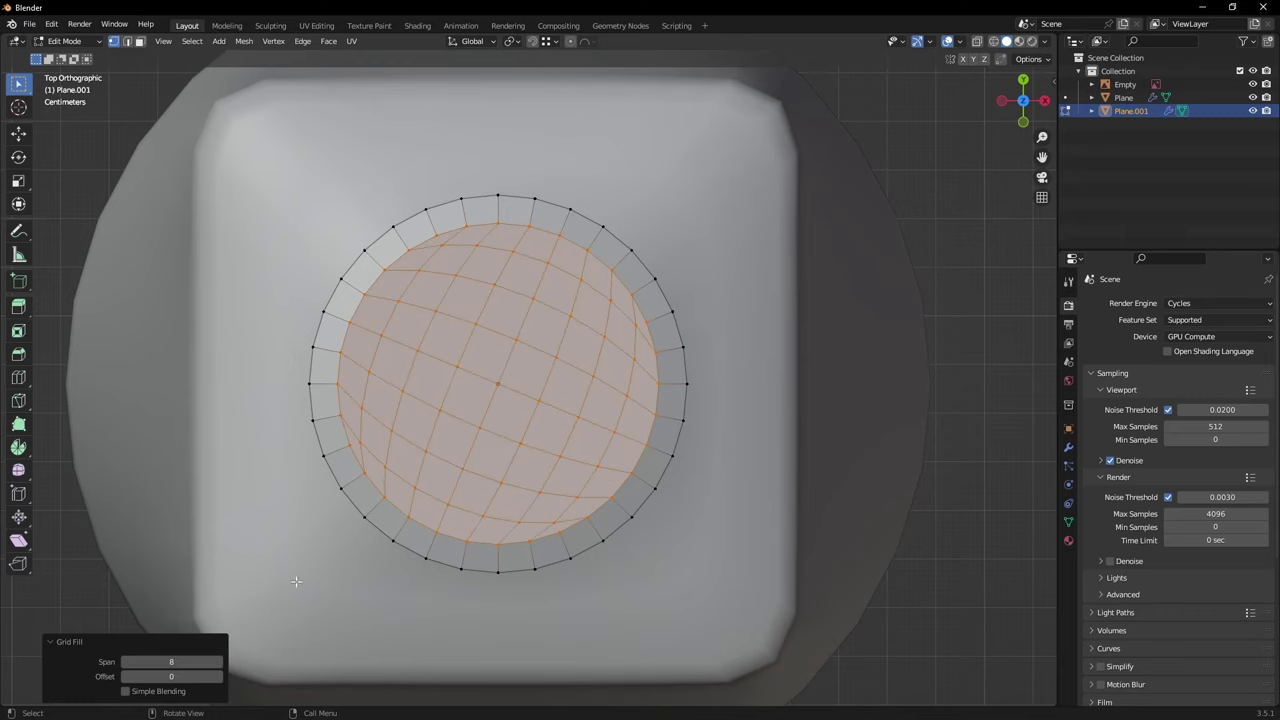
{"action": "left_click", "coordinate": [125, 676]}
{"action": "left_click", "coordinate": [125, 676]}
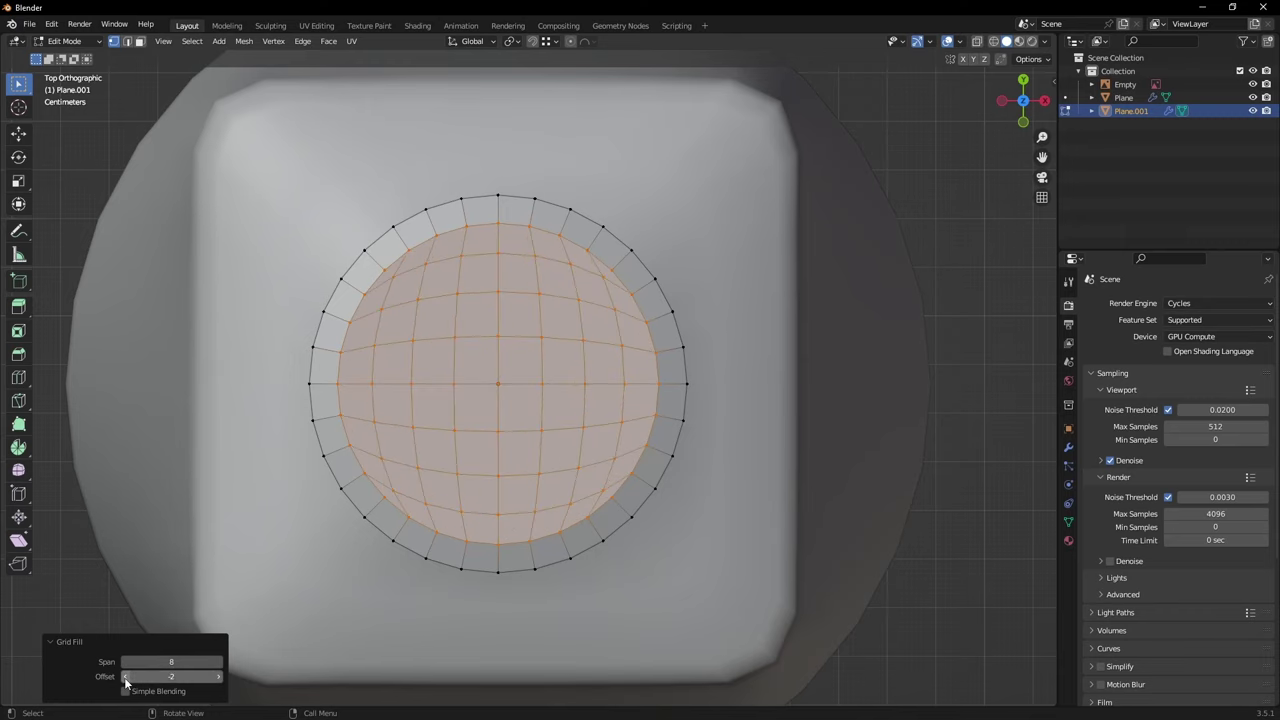
Step: Raise the centre vertex of the stopper's top about 0.015 m along Z using proportional editing with a radius of about 0.32 m
{"action": "middle_click_drag", "start_coordinate": [535, 422], "coordinate": [504, 390]}
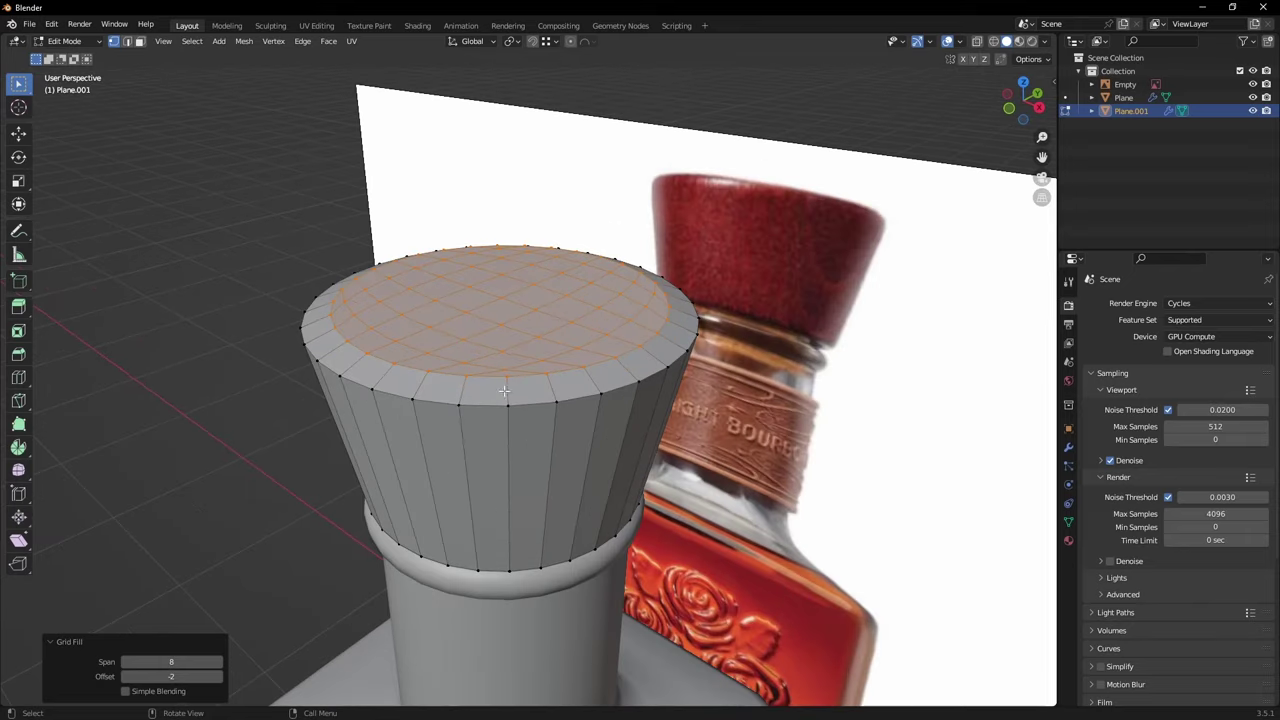
{"action": "left_click", "coordinate": [495, 290]}
{"action": "middle_click_drag", "start_coordinate": [495, 290], "coordinate": [507, 375]}
{"action": "key", "text": "o"}
{"action": "scroll", "coordinate": [509, 370], "scroll_direction": "up", "scroll_amount": 2}
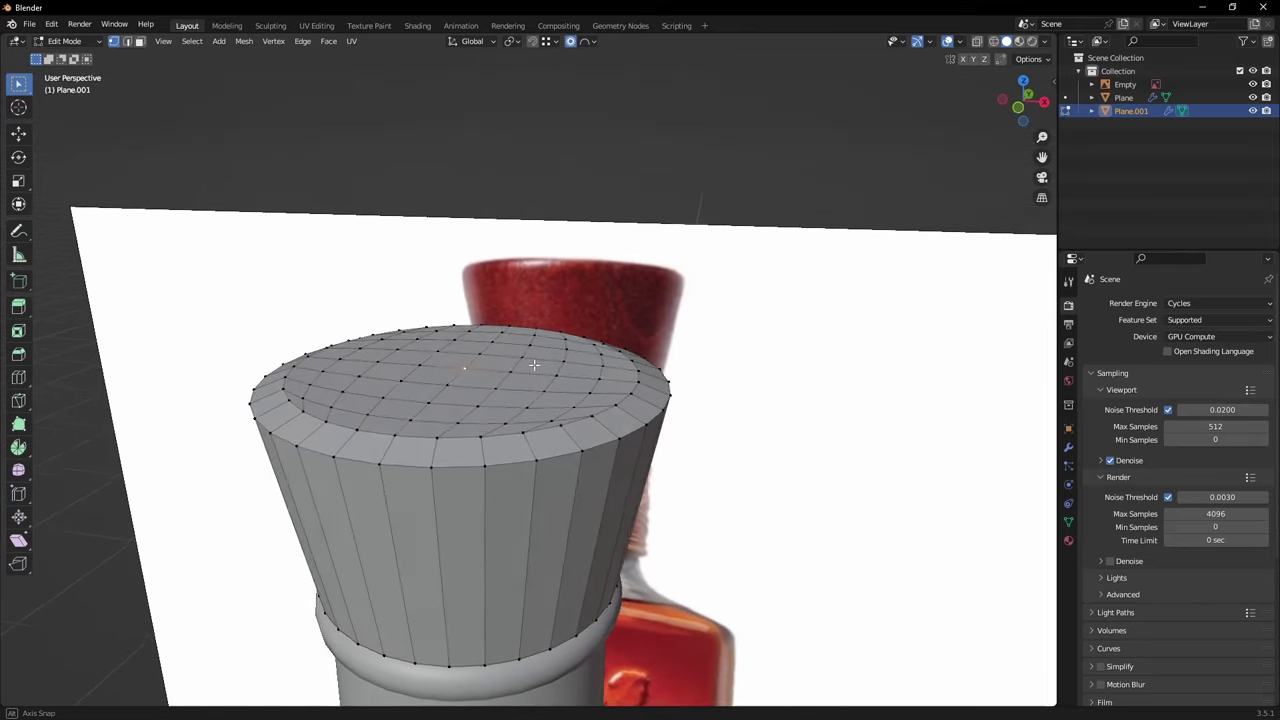
{"action": "key", "text": "g"}
{"action": "key", "text": "z"}
{"action": "scroll", "coordinate": [533, 372], "scroll_direction": "up", "scroll_amount": 2}
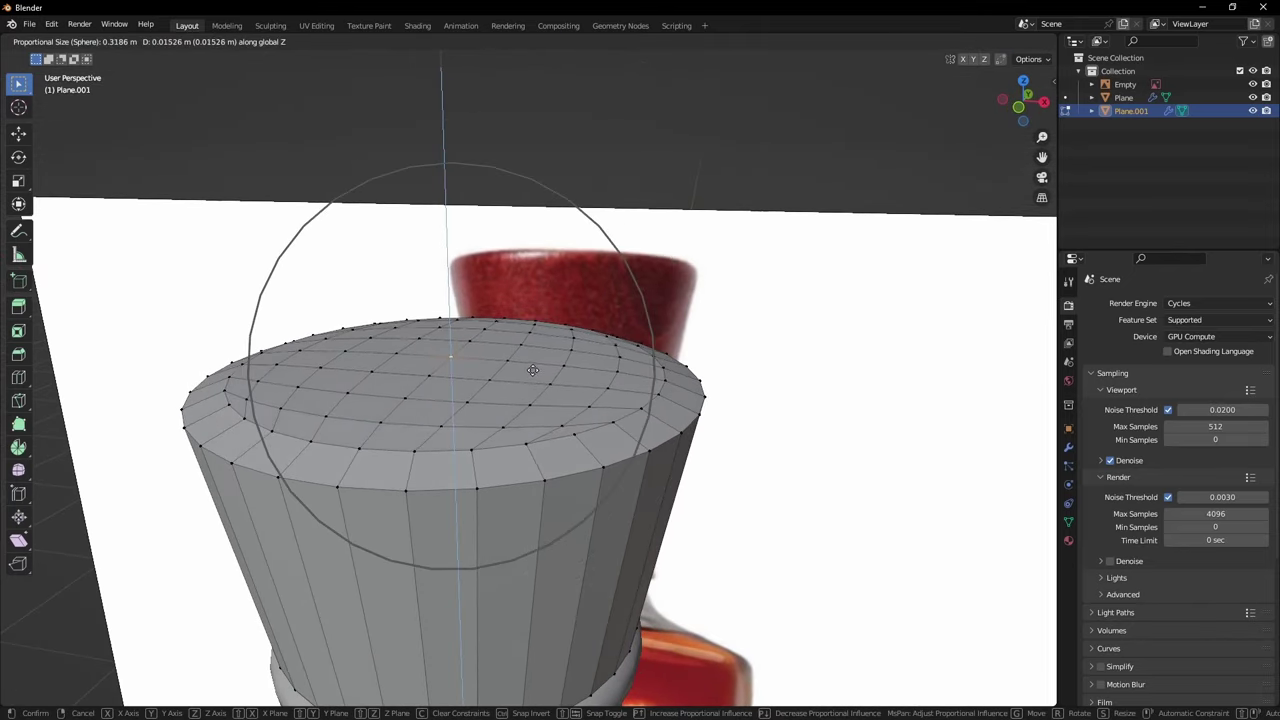
{"action": "left_click", "coordinate": [533, 365]}
{"action": "middle_click_drag", "start_coordinate": [533, 365], "coordinate": [526, 337]}
{"action": "key", "text": "o"}
Step: Add several evenly spaced horizontal loop cuts around the stopper's side wall
{"action": "scroll", "coordinate": [583, 400], "scroll_direction": "up", "scroll_amount": 3}
{"action": "left_click", "coordinate": [583, 400]}
{"action": "right_click", "coordinate": [583, 400]}
{"action": "scroll", "coordinate": [526, 337], "scroll_direction": "up", "scroll_amount": 2}
Step: Bevel the stopper's upper outer edge loop with a width of 0.0254 m and two segments
{"action": "key", "text": "2"}
{"action": "left_click", "coordinate": [490, 297], "text": "alt"}
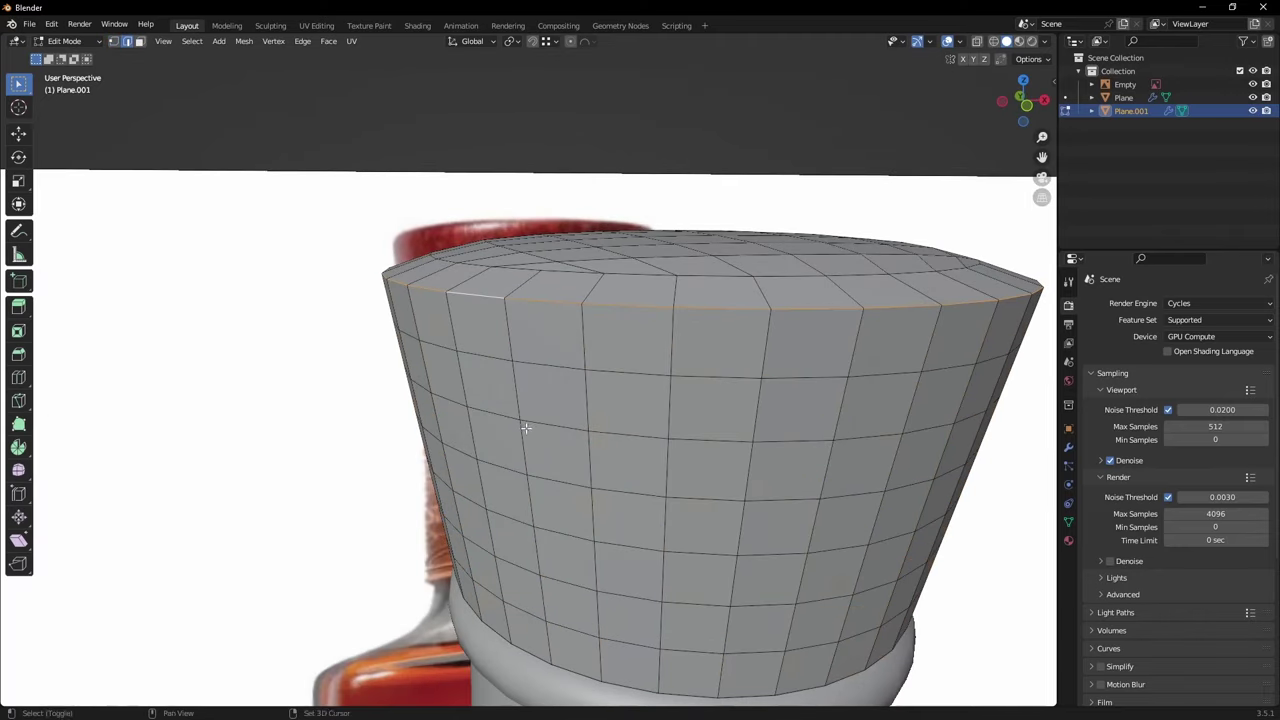
{"action": "middle_click_drag", "start_coordinate": [526, 428], "coordinate": [505, 435]}
{"action": "key", "text": "ctrl+b"}
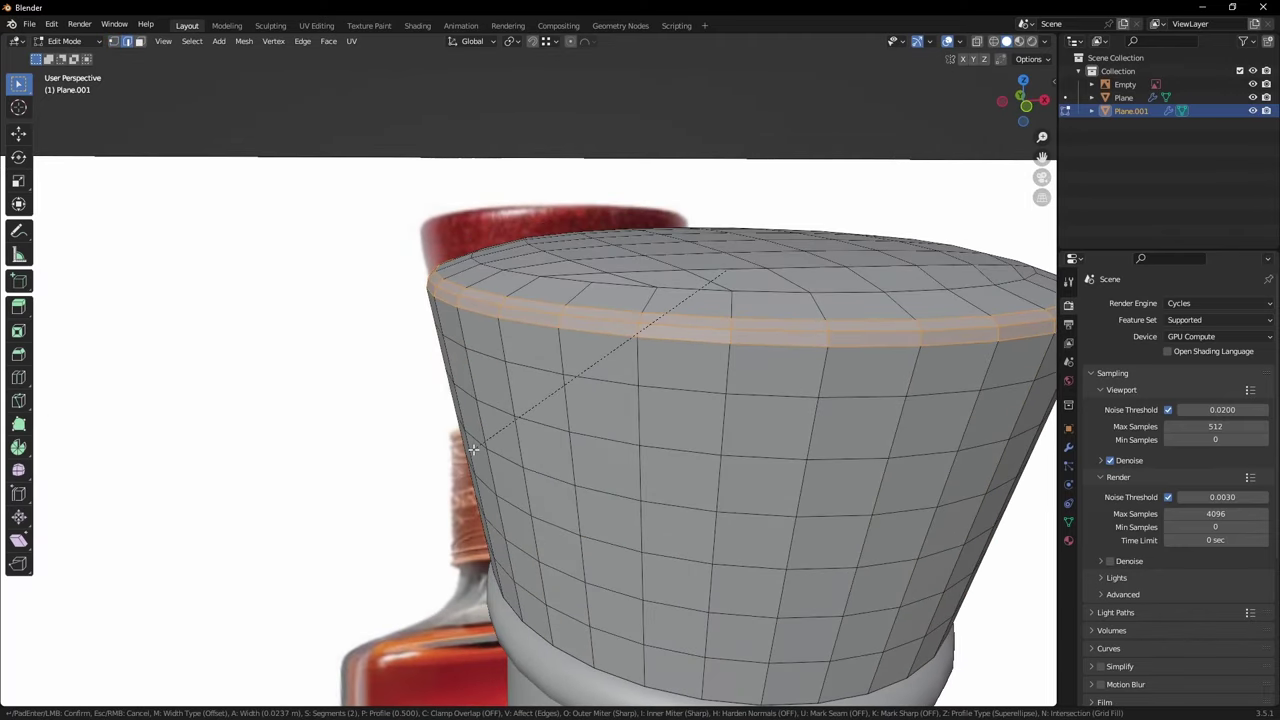
{"action": "left_click", "coordinate": [469, 460]}
{"action": "middle_click_drag", "start_coordinate": [469, 460], "coordinate": [429, 388]}
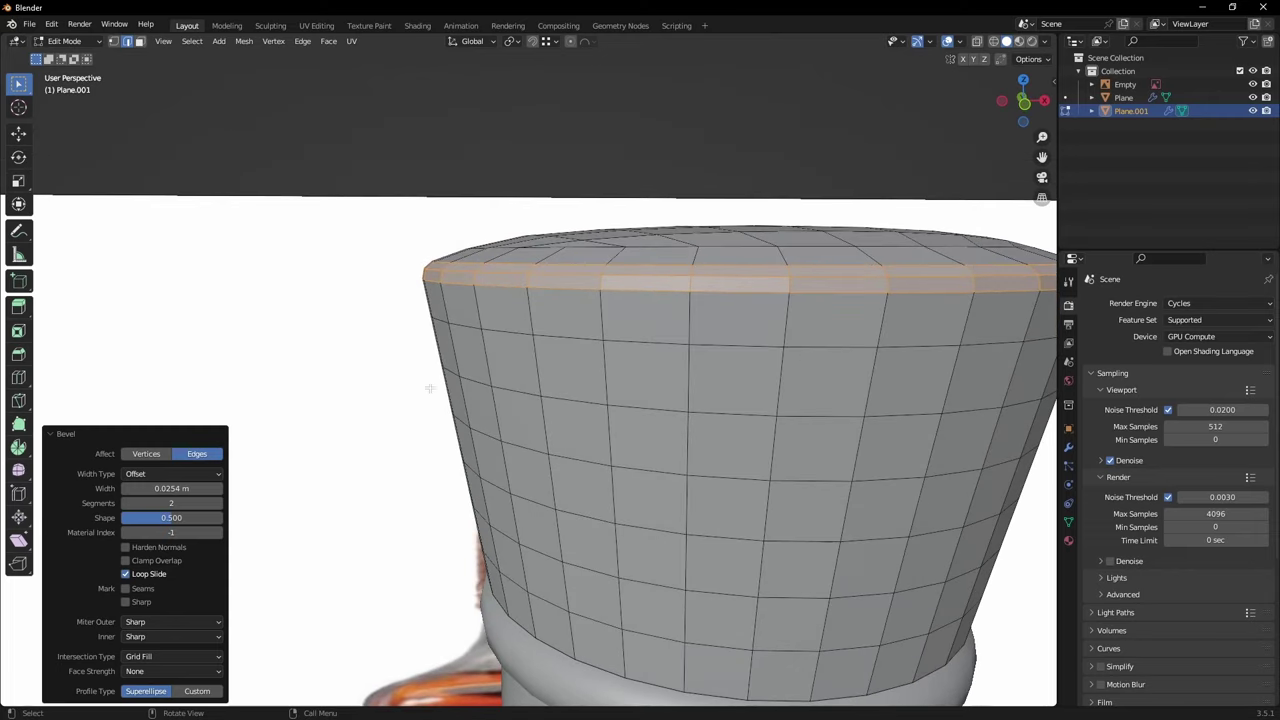
{"action": "middle_click_drag", "start_coordinate": [441, 260], "coordinate": [524, 461]}
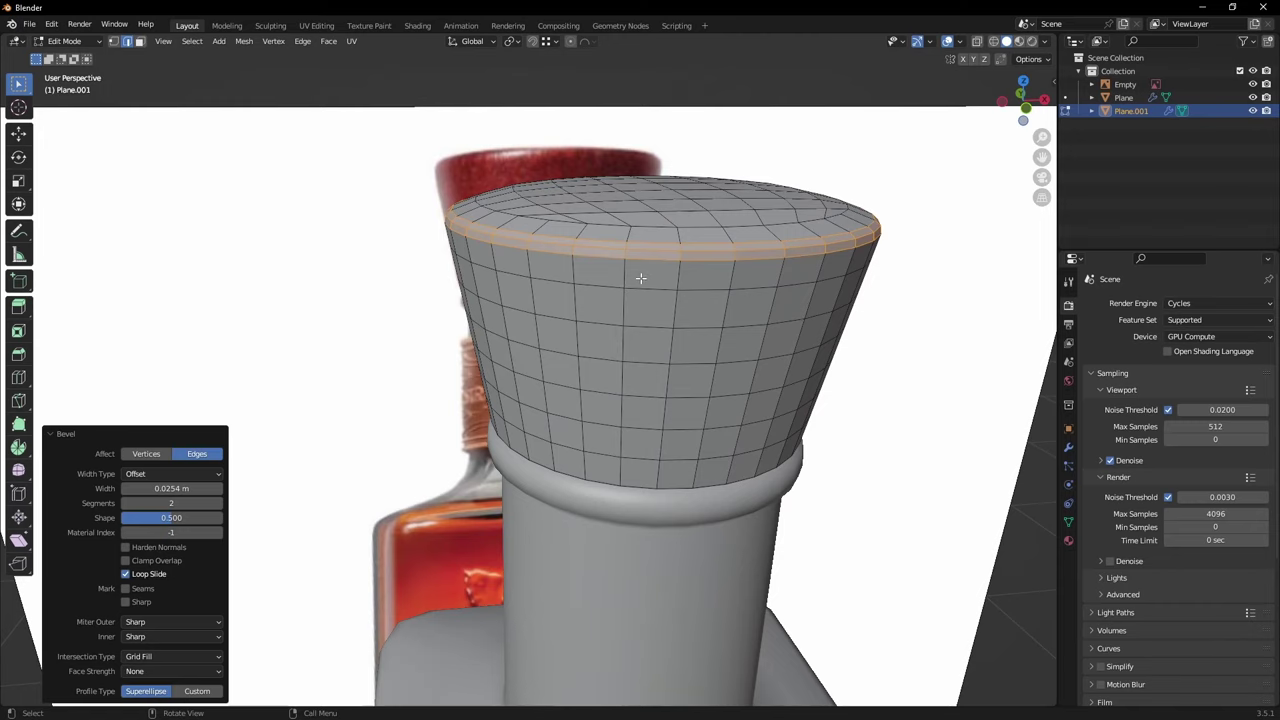
Step: Try a supporting edge loop on the side wall close to the stopper's bottom rim, with a slide factor of 0.864
{"action": "middle_click_drag", "start_coordinate": [578, 376], "coordinate": [584, 312]}
{"action": "scroll", "coordinate": [534, 394], "scroll_direction": "up", "scroll_amount": 5}
{"action": "middle_click_drag", "start_coordinate": [534, 394], "coordinate": [562, 304]}
{"action": "key", "text": "ctrl+r"}
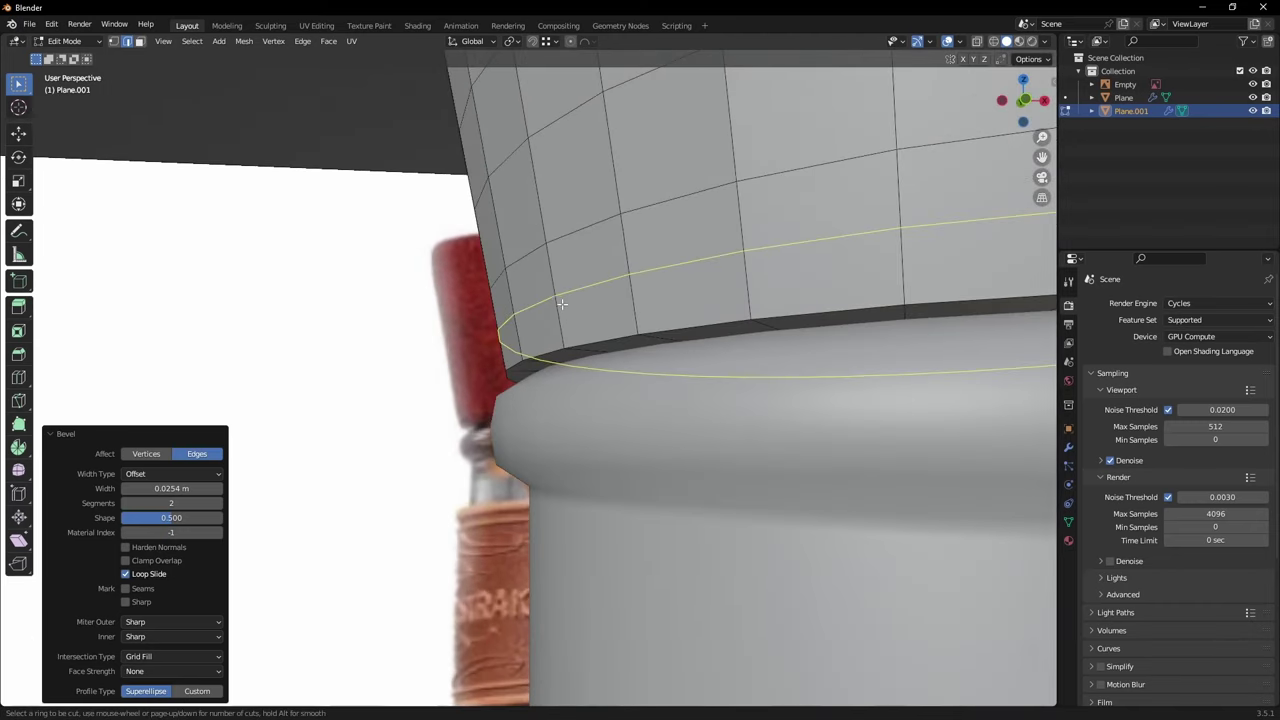
{"action": "left_click", "coordinate": [562, 303]}
{"action": "left_click", "coordinate": [570, 343]}
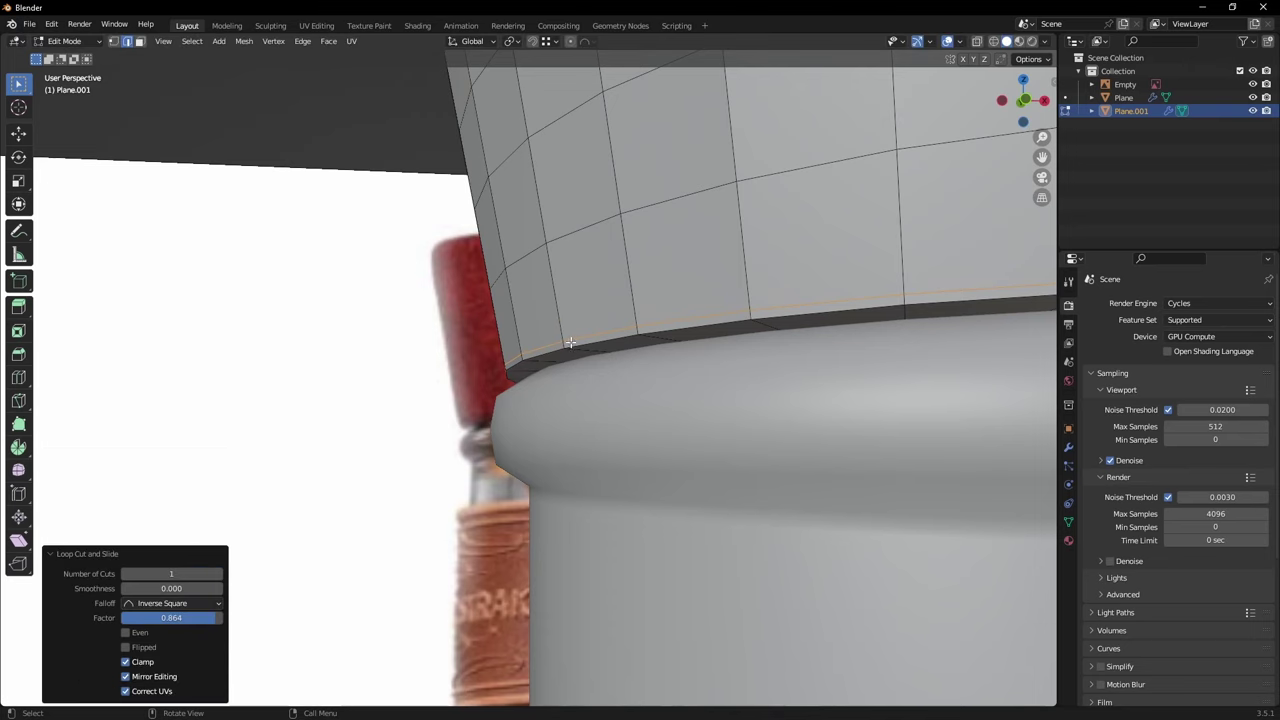
Step: Try a second supporting edge loop on the stopper's underside near its outer rim, with a slide factor of -0.814
{"action": "middle_click_drag", "start_coordinate": [586, 368], "coordinate": [563, 317]}
{"action": "key", "text": "ctrl+r"}
{"action": "left_click", "coordinate": [550, 317]}
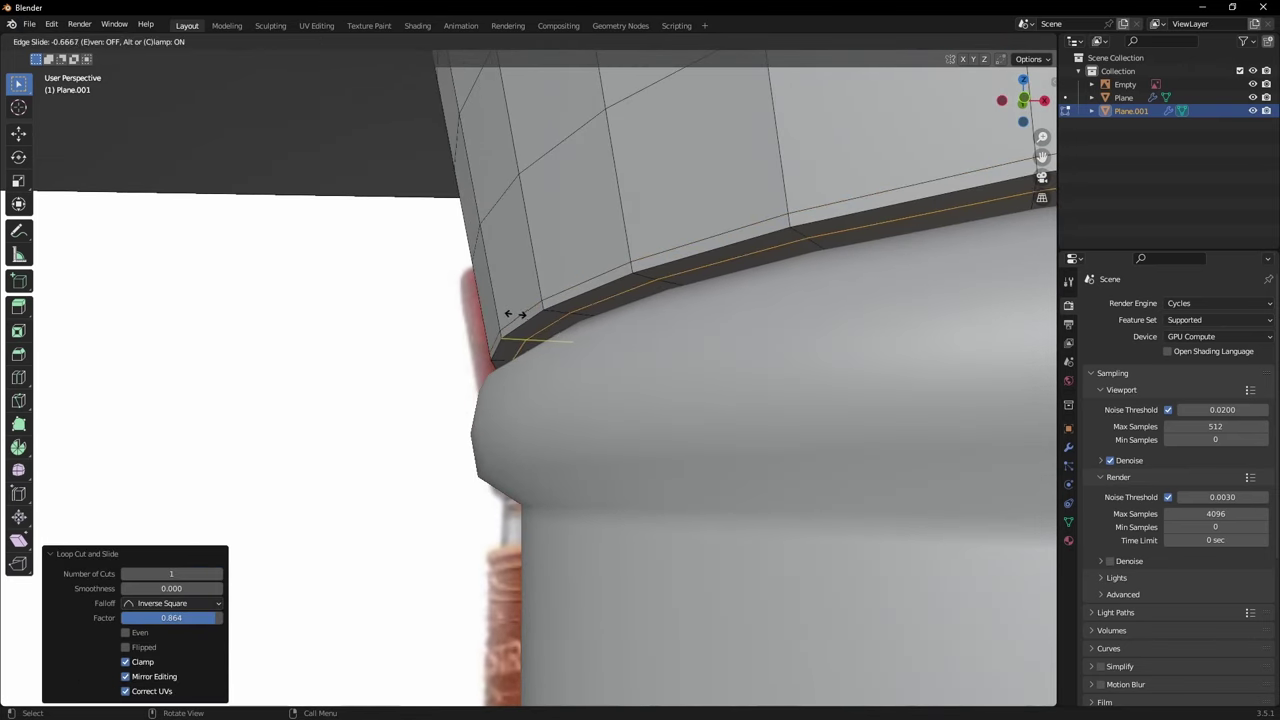
{"action": "left_click", "coordinate": [504, 313]}
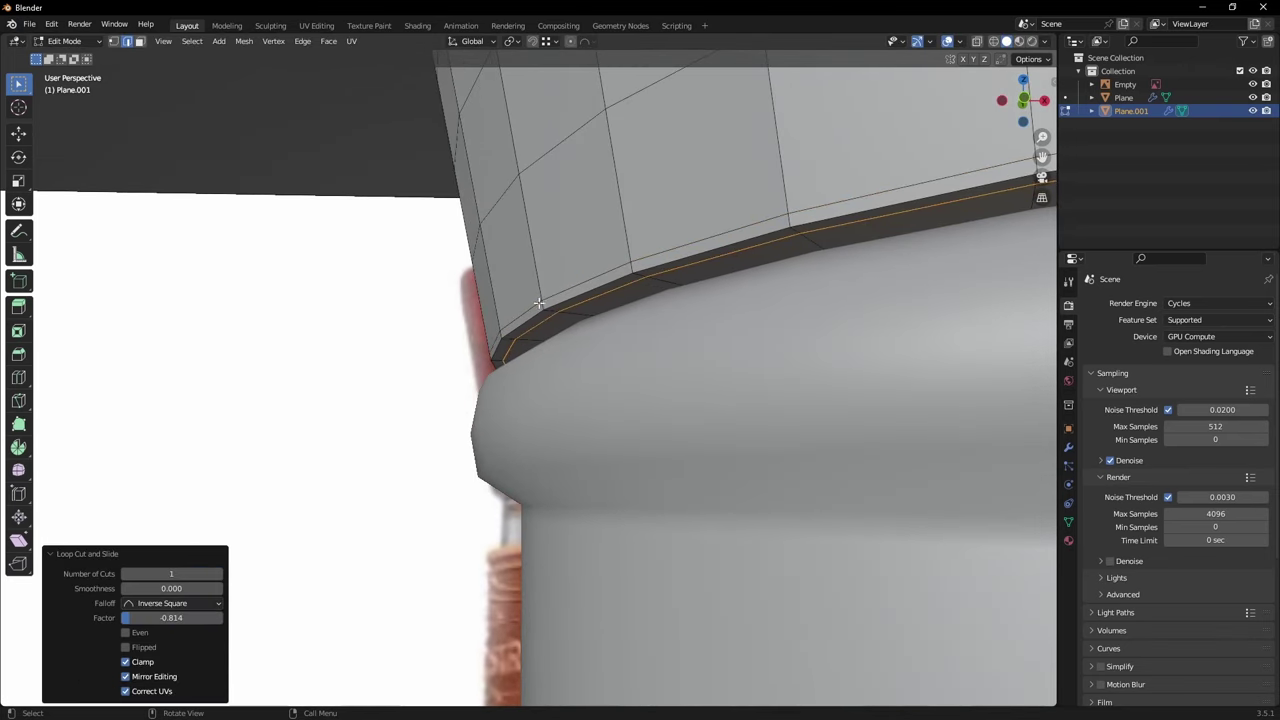
Step: Try a level 2 subdivision on the stopper in Object Mode and examine its bottom rim
{"action": "scroll", "coordinate": [500, 360], "scroll_direction": "down", "scroll_amount": 5}
{"action": "key", "text": "Tab"}
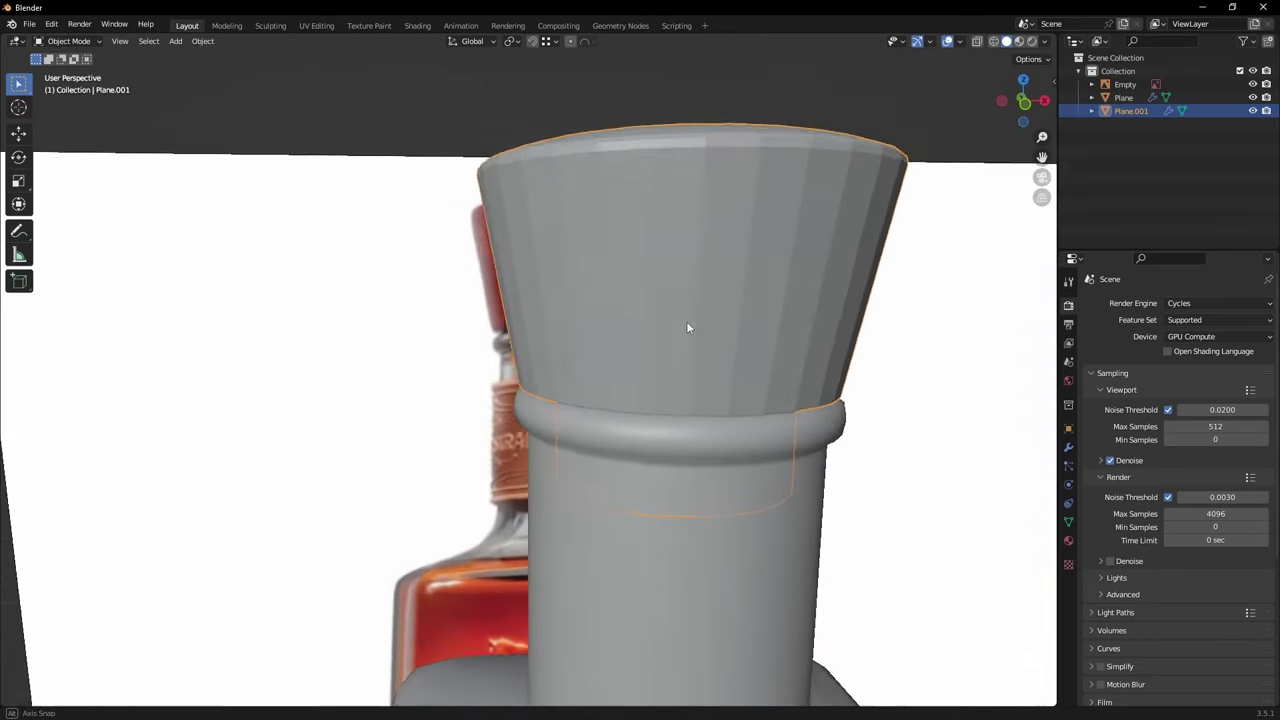
{"action": "key", "text": "ctrl+2"}
{"action": "middle_click_drag", "start_coordinate": [633, 353], "coordinate": [375, 215]}
{"action": "middle_click_drag", "start_coordinate": [455, 292], "coordinate": [557, 353]}
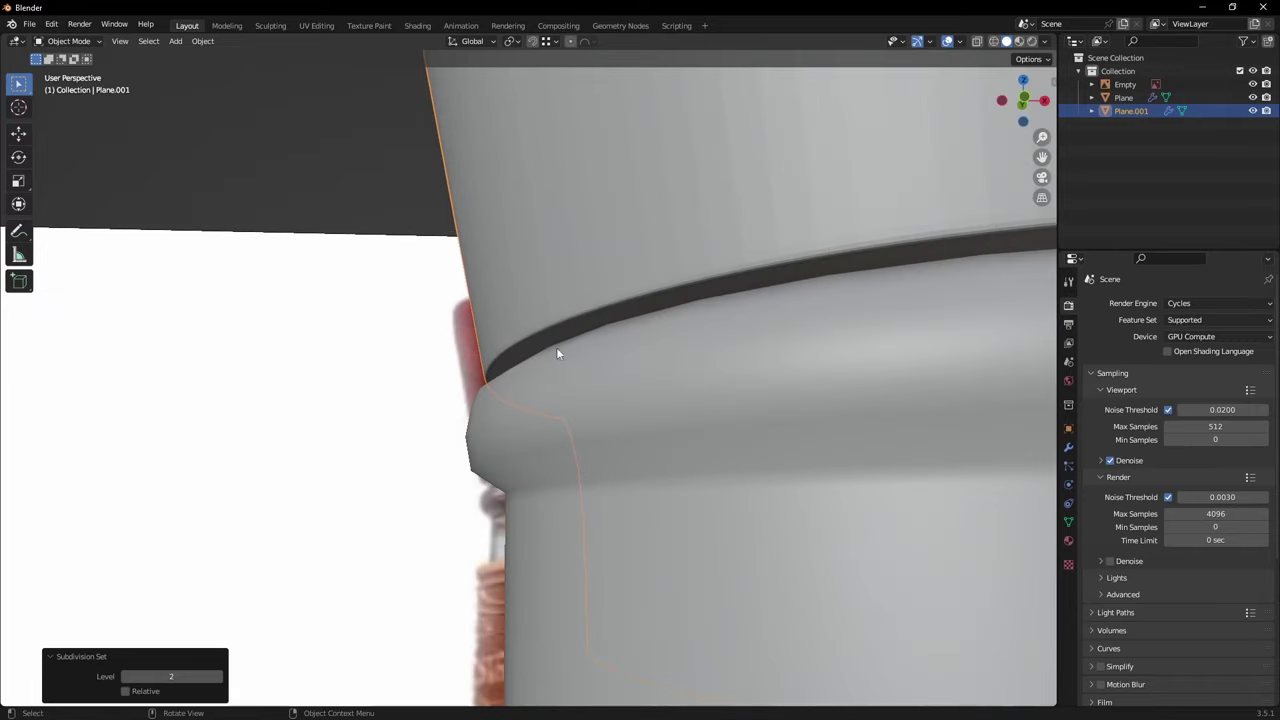
{"action": "scroll", "coordinate": [506, 335], "scroll_direction": "up", "scroll_amount": 1}
Step: Undo the level 2 subdivision and both supporting edge loops around the stopper's bottom rim
{"action": "key", "text": "Tab"}
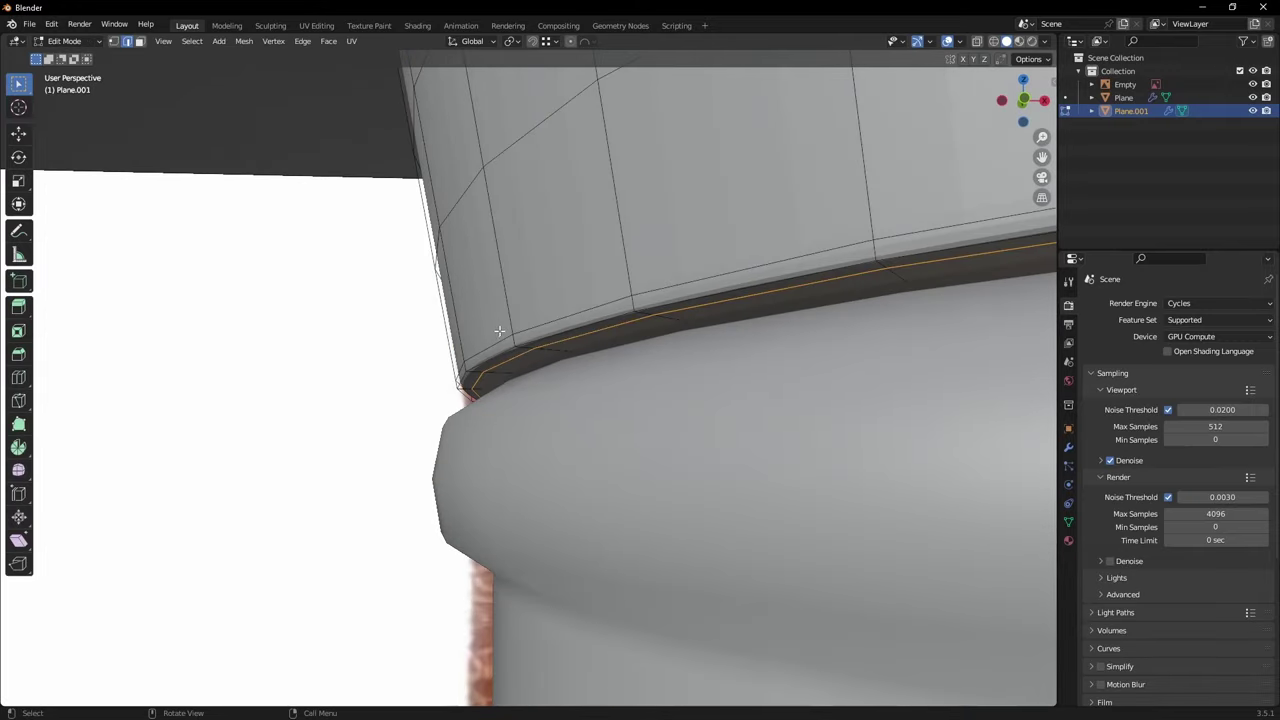
{"action": "key", "text": "Tab"}
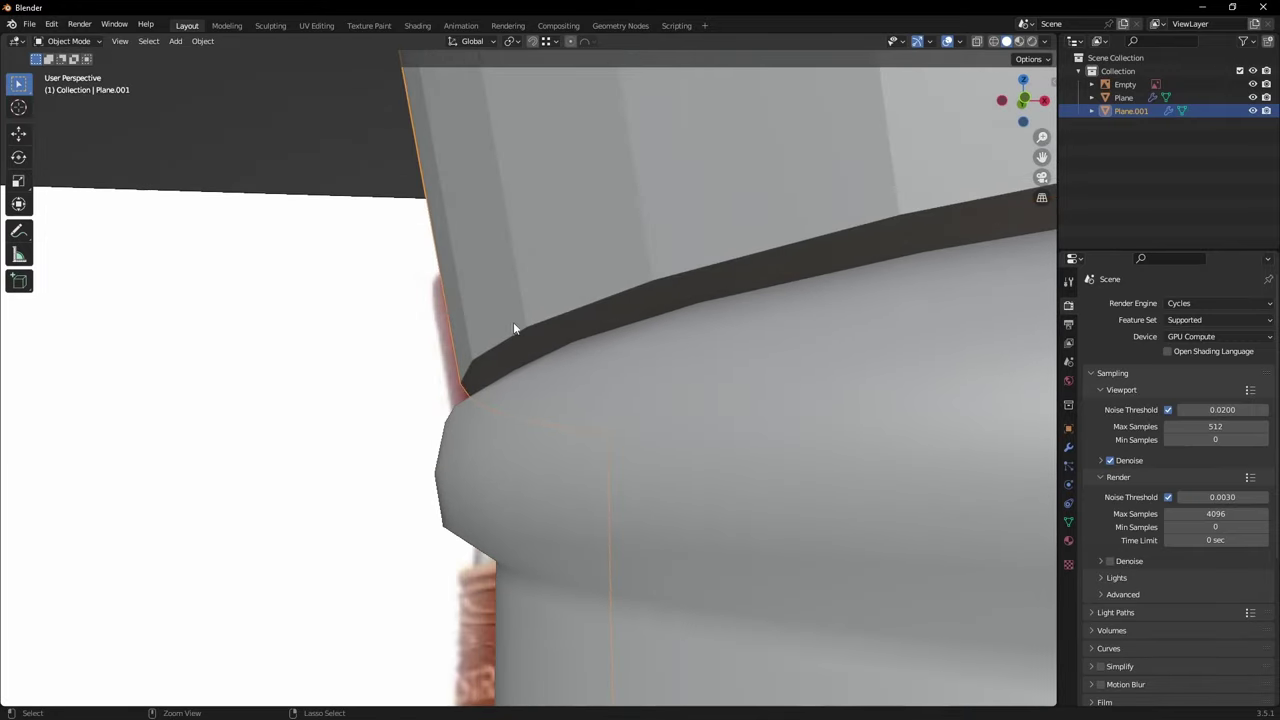
Step: Bevel the stopper's bottom outer edge loop in Edit Mode with a width of 0.0148 m and two segments
{"action": "key", "text": "Tab"}
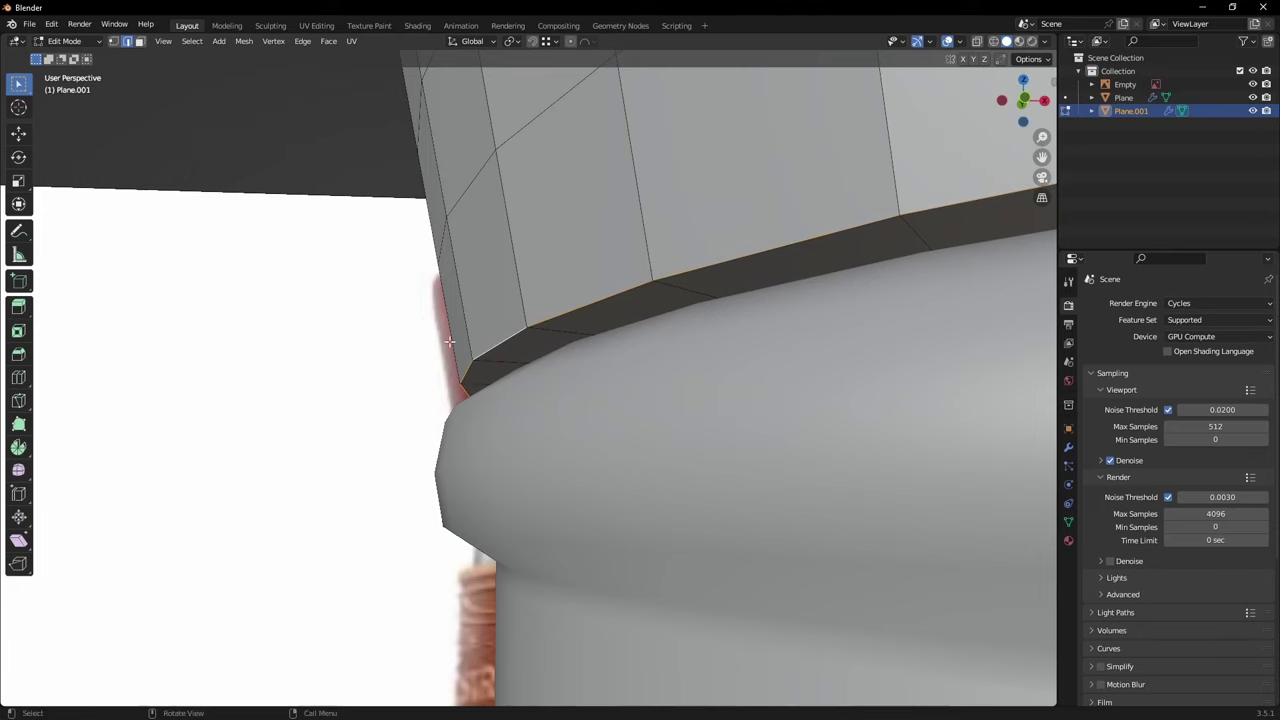
{"action": "key", "text": "ctrl+b"}
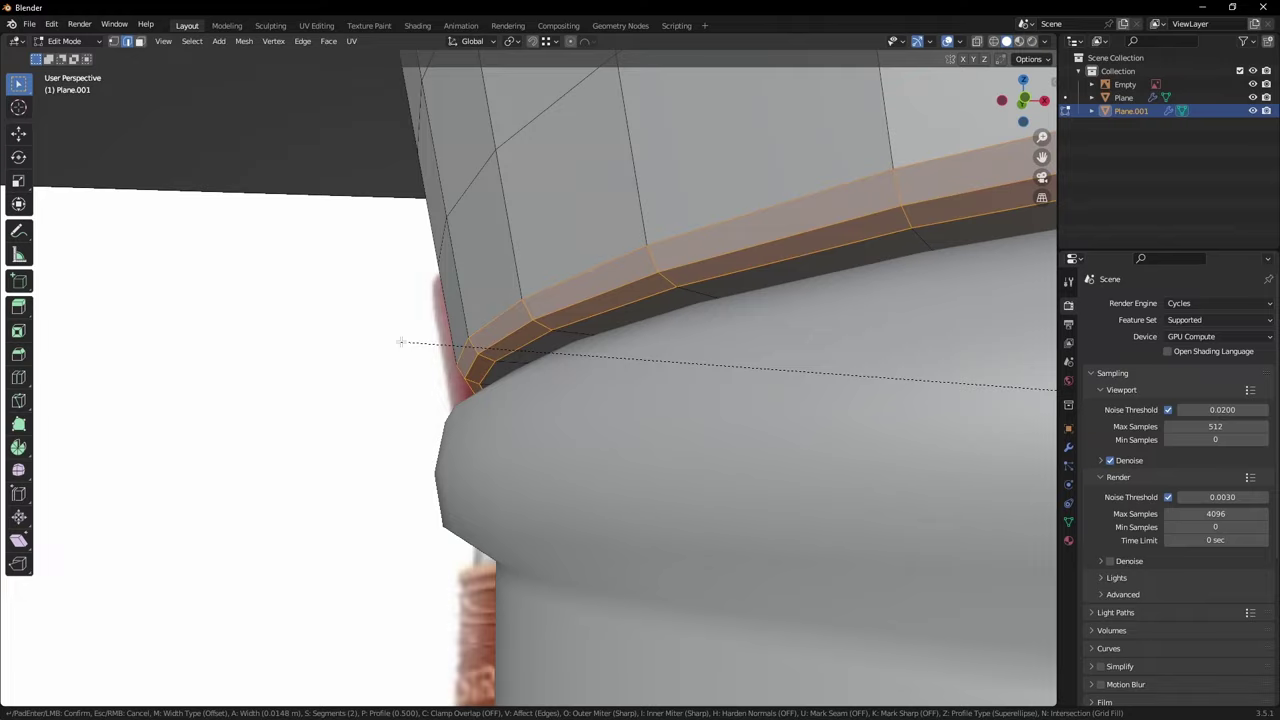
{"action": "left_click", "coordinate": [400, 342]}
{"action": "scroll", "coordinate": [480, 350], "scroll_direction": "down", "scroll_amount": 5}
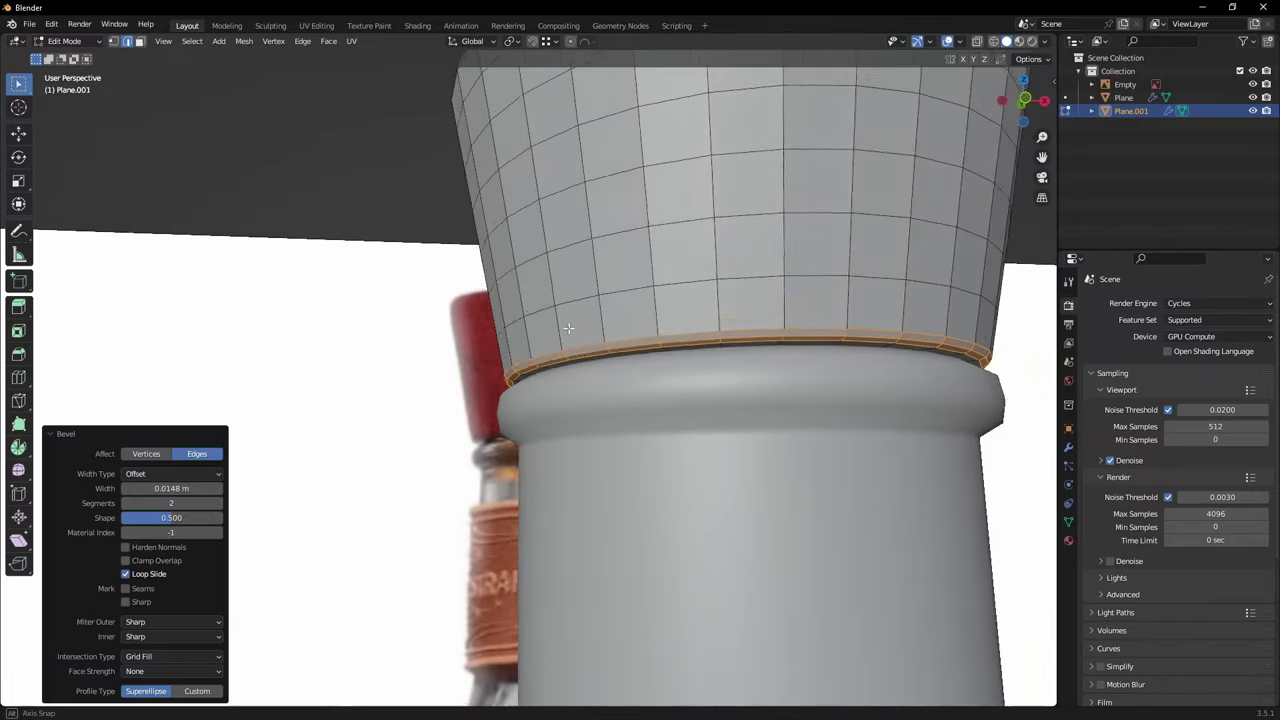
Step: Examine the new bevel around the stopper's bottom rim from several angles
{"action": "middle_click_drag", "start_coordinate": [495, 350], "coordinate": [574, 406]}
{"action": "scroll", "coordinate": [574, 406], "scroll_direction": "up", "scroll_amount": 4}
{"action": "middle_click_drag", "start_coordinate": [502, 470], "coordinate": [597, 400], "text": "shift"}
{"action": "middle_click_drag", "start_coordinate": [597, 400], "coordinate": [556, 310]}
{"action": "scroll", "coordinate": [551, 377], "scroll_direction": "up", "scroll_amount": 3}
{"action": "scroll", "coordinate": [537, 370], "scroll_direction": "down", "scroll_amount": 3}
{"action": "middle_click_drag", "start_coordinate": [640, 373], "coordinate": [728, 380], "text": "shift"}
{"action": "scroll", "coordinate": [639, 382], "scroll_direction": "up", "scroll_amount": 3}
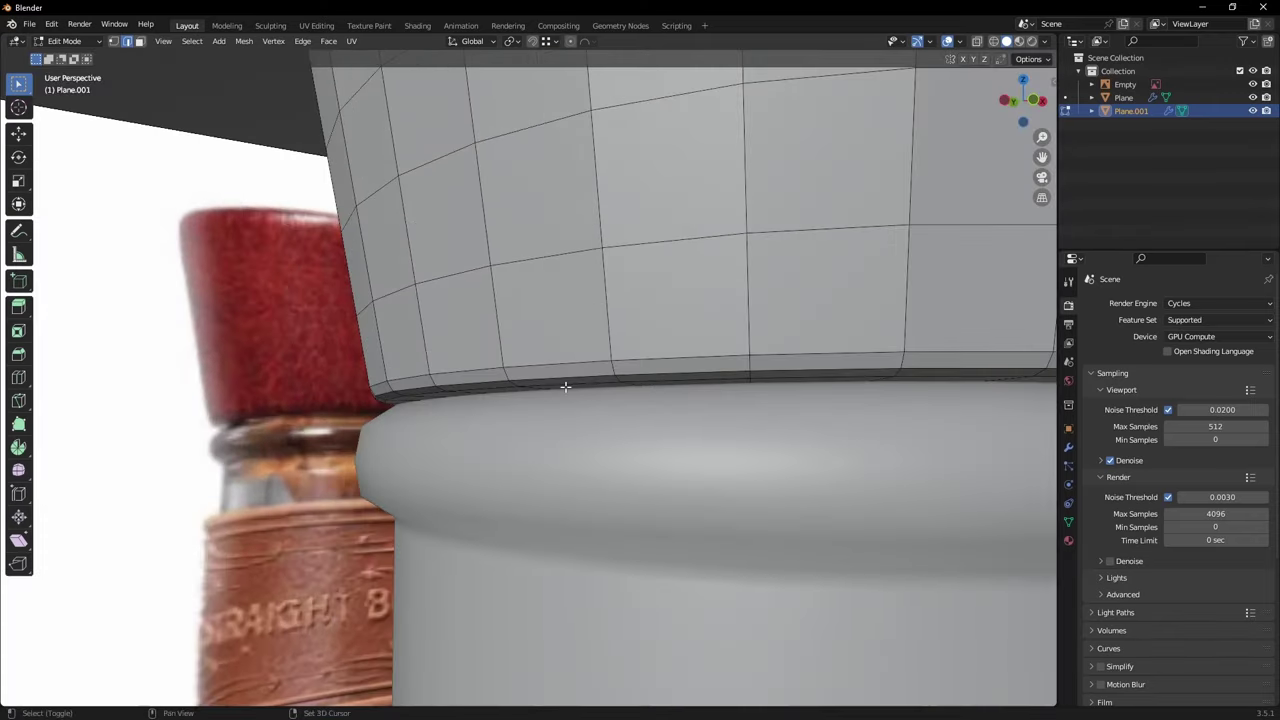
Step: Try a further two-segment bevel, 0.0227 m wide, on the edge loops just above the stopper's bottom rim and around its top
{"action": "middle_click_drag", "start_coordinate": [565, 386], "coordinate": [491, 326]}
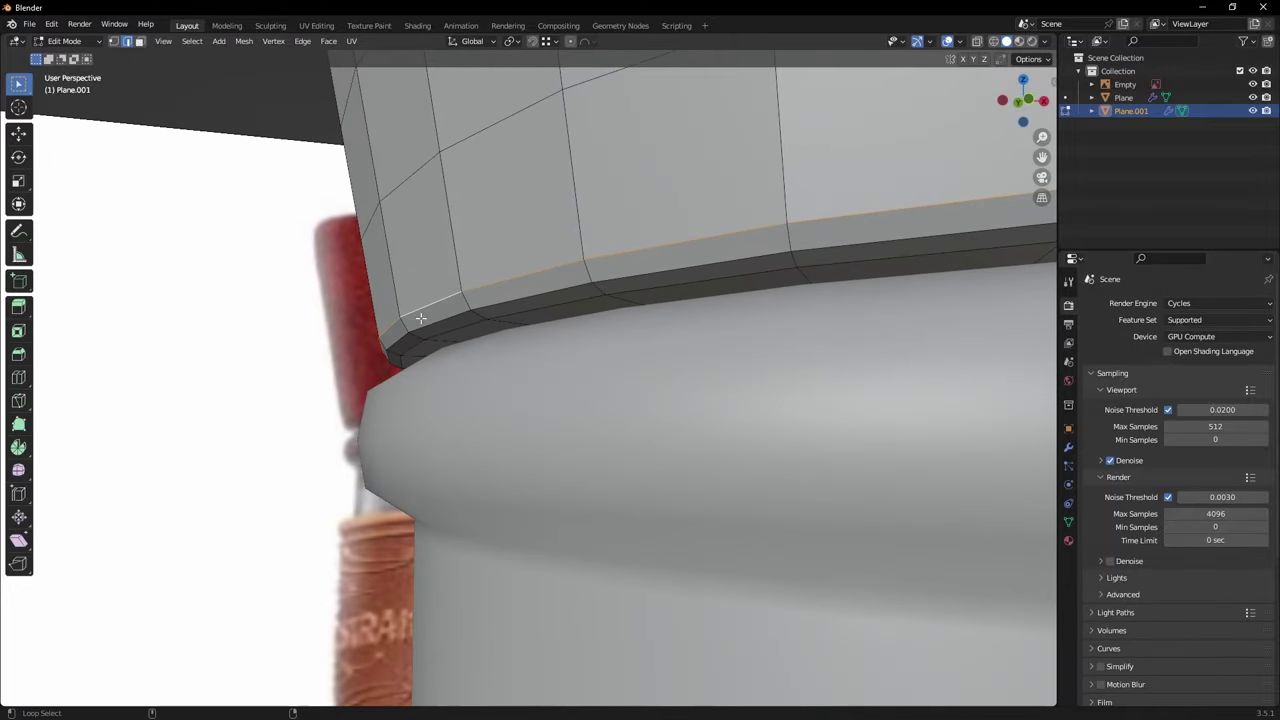
{"action": "key", "text": "ctrl+b"}
{"action": "left_click", "coordinate": [330, 379]}
{"action": "scroll", "coordinate": [363, 375], "scroll_direction": "down", "scroll_amount": 8}
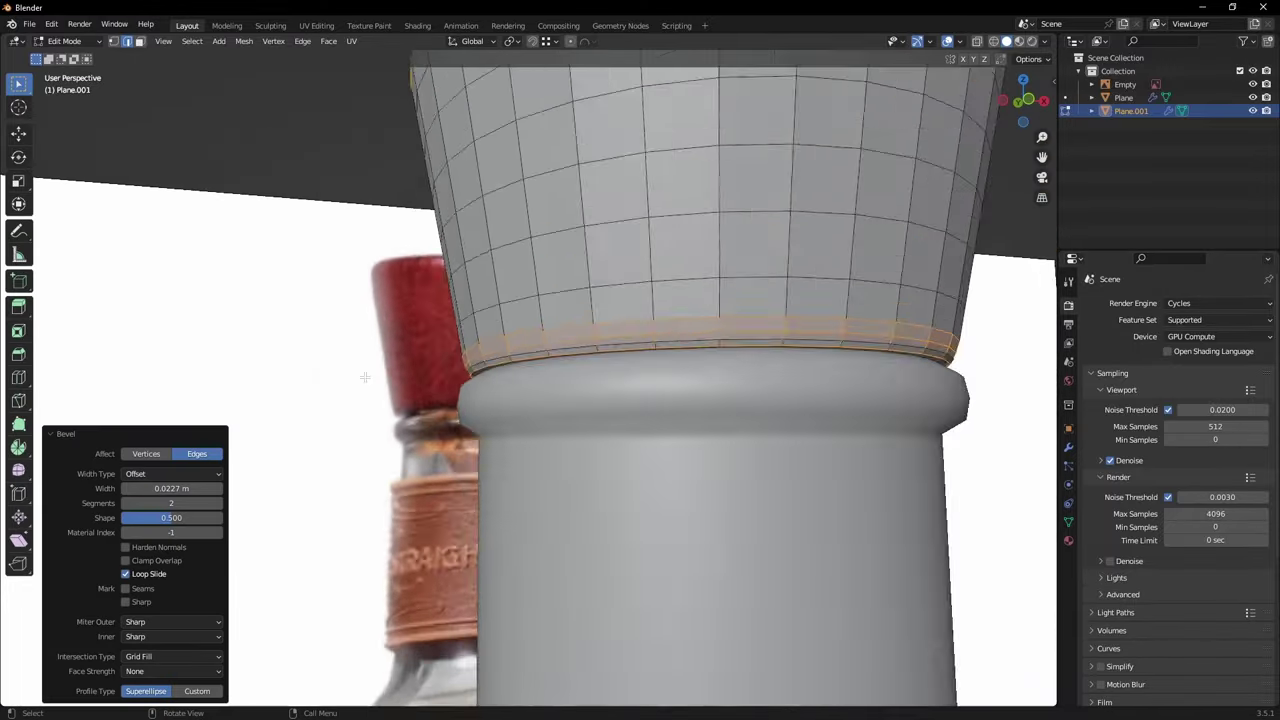
{"action": "middle_click_drag", "start_coordinate": [570, 336], "coordinate": [529, 402]}
{"action": "scroll", "coordinate": [510, 344], "scroll_direction": "up", "scroll_amount": 3}
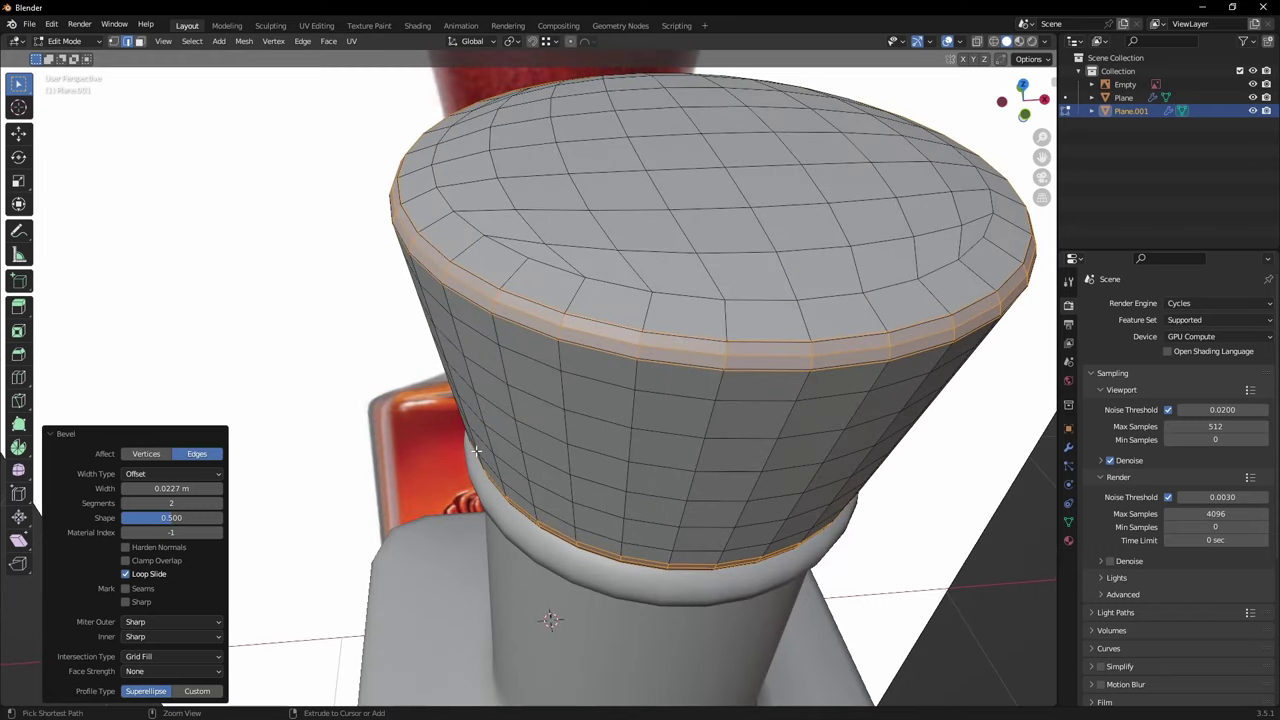
{"action": "middle_click_drag", "start_coordinate": [476, 451], "coordinate": [487, 362]}
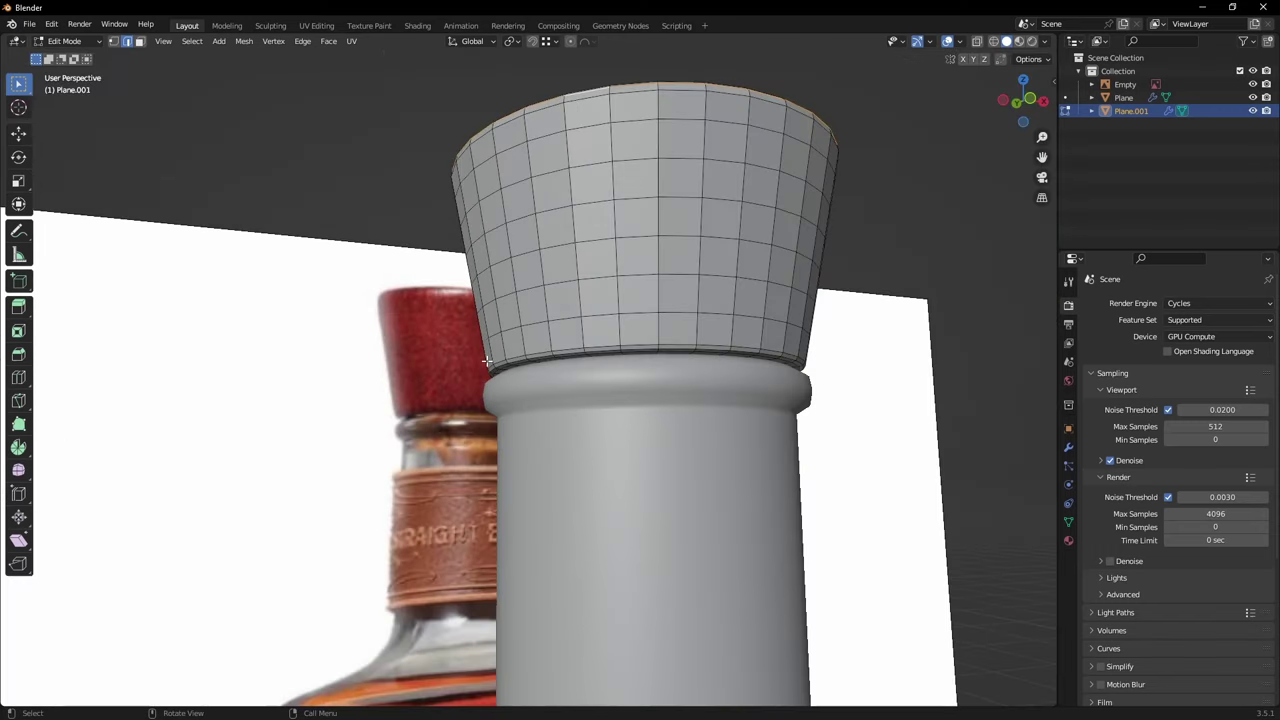
{"action": "scroll", "coordinate": [487, 362], "scroll_direction": "up", "scroll_amount": 4}
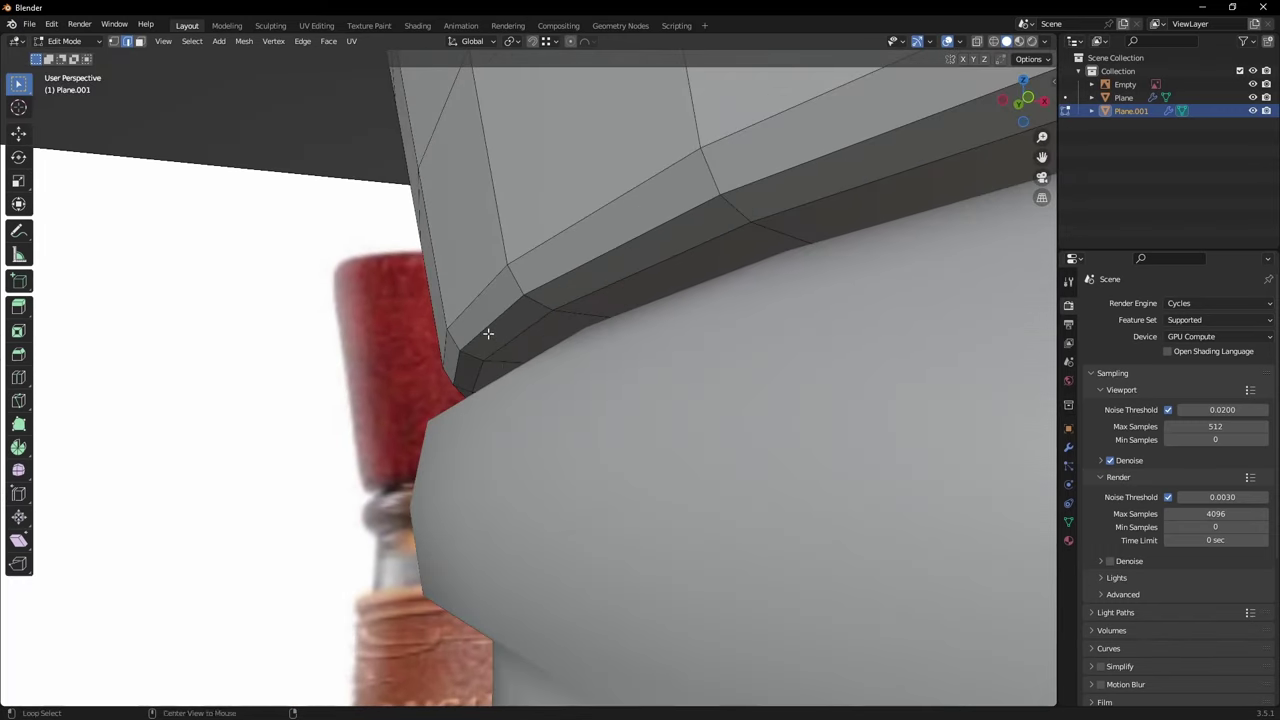
Step: Shade the stopper smooth in Object Mode and add a level 2 subdivision to it
{"action": "scroll", "coordinate": [482, 378], "scroll_direction": "down", "scroll_amount": 6}
{"action": "key", "text": "Tab"}
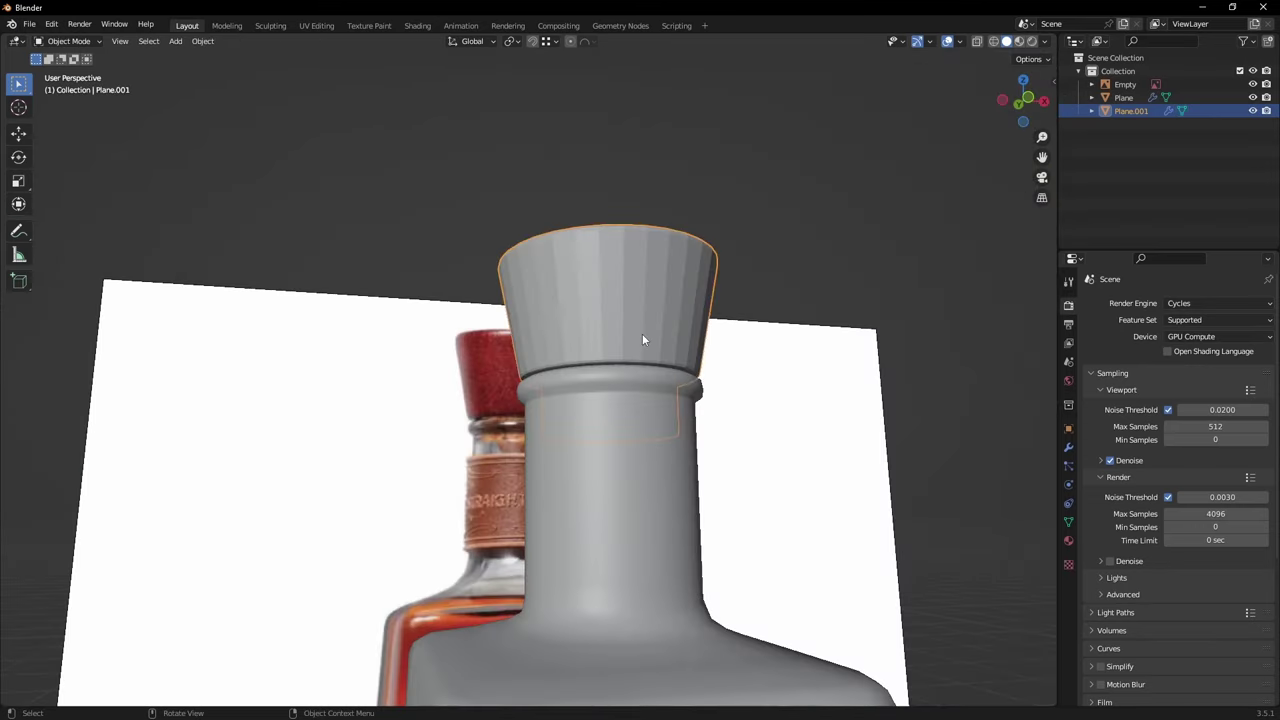
{"action": "right_click", "coordinate": [625, 306]}
{"action": "left_click", "coordinate": [625, 306]}
{"action": "middle_click_drag", "start_coordinate": [625, 313], "coordinate": [650, 372]}
{"action": "key", "text": "ctrl+2"}
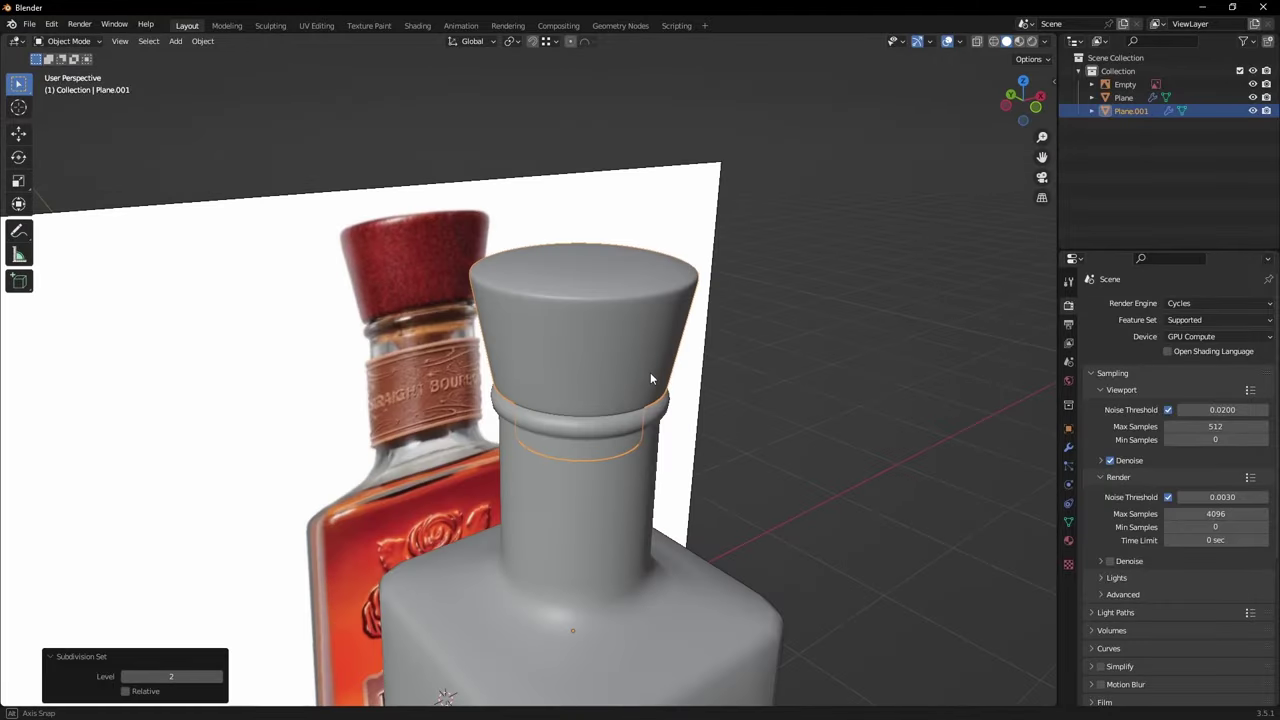
Step: Slide the lowest edge loop of the stopper's top bevel down the side wall by a factor of about -0.161
{"action": "scroll", "coordinate": [482, 289], "scroll_direction": "up", "scroll_amount": 5}
{"action": "key", "text": "Tab"}
{"action": "middle_click_drag", "start_coordinate": [471, 278], "coordinate": [496, 308]}
{"action": "scroll", "coordinate": [463, 241], "scroll_direction": "up", "scroll_amount": 4}
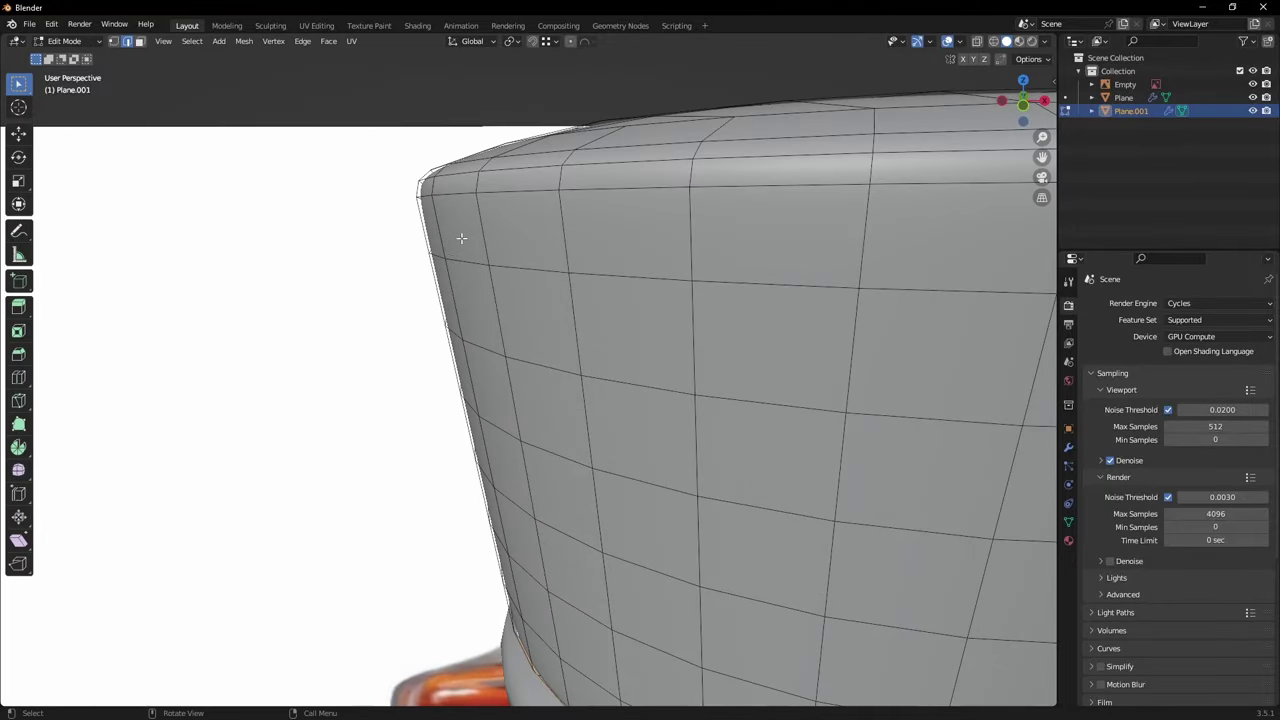
{"action": "left_click", "coordinate": [452, 205], "text": "alt"}
{"action": "middle_click_drag", "start_coordinate": [452, 205], "coordinate": [461, 218]}
{"action": "key", "text": "g"}
{"action": "key", "text": "g"}
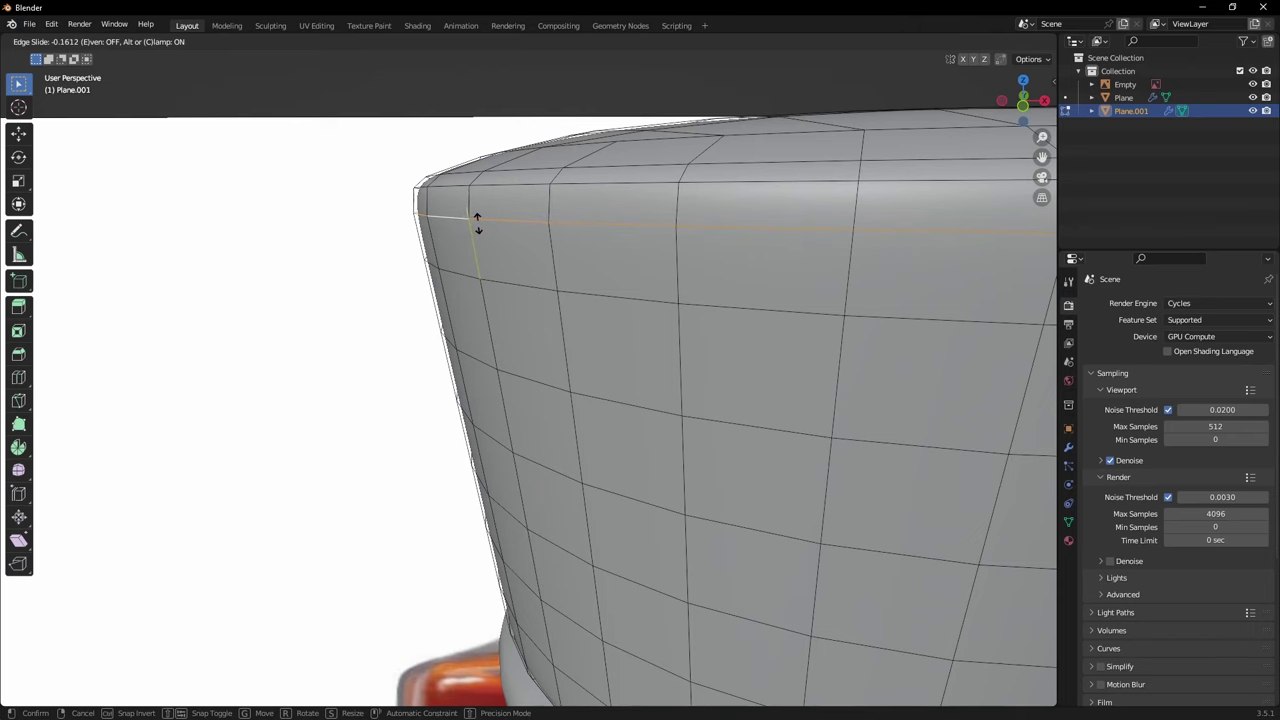
{"action": "left_click", "coordinate": [478, 223]}
Step: Slide the uppermost edge loop of the top bevel inward on the dome with a factor of -0.153
{"action": "middle_click_drag", "start_coordinate": [482, 220], "coordinate": [495, 238]}
{"action": "key", "text": "alt+a"}
{"action": "left_click", "coordinate": [500, 213], "text": "alt"}
{"action": "key", "text": "g"}
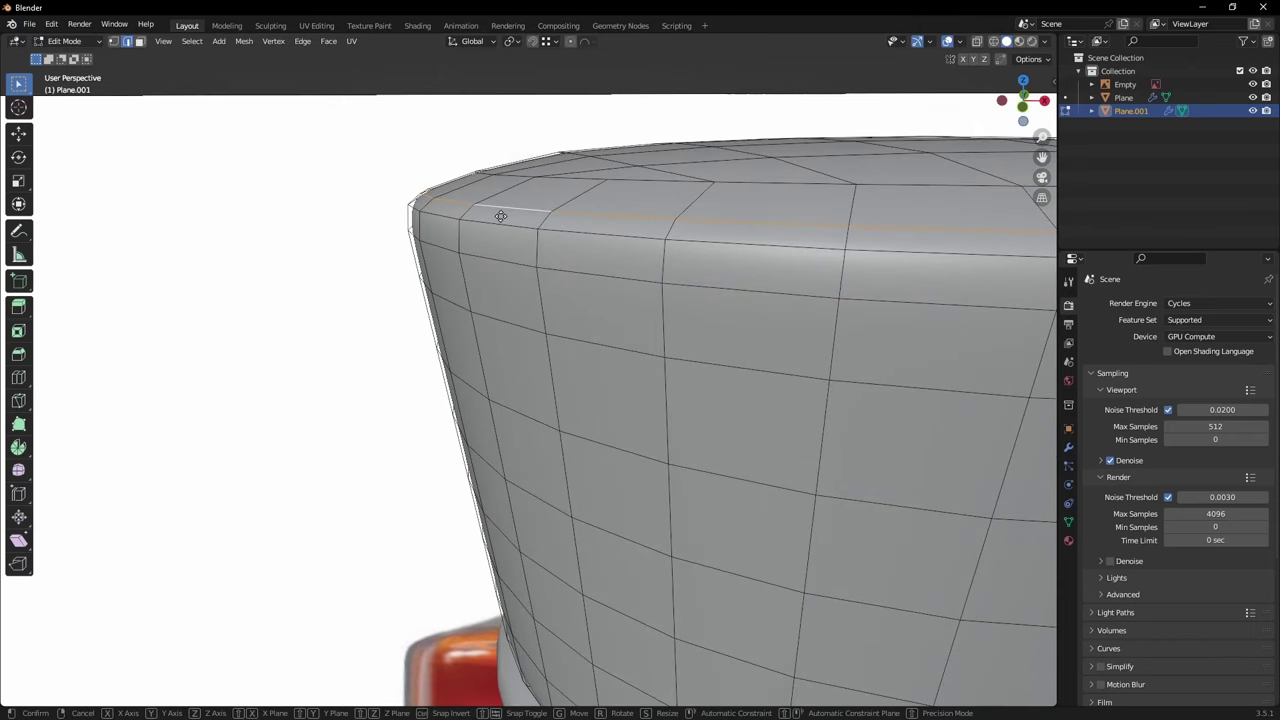
{"action": "key", "text": "g"}
{"action": "left_click", "coordinate": [506, 212]}
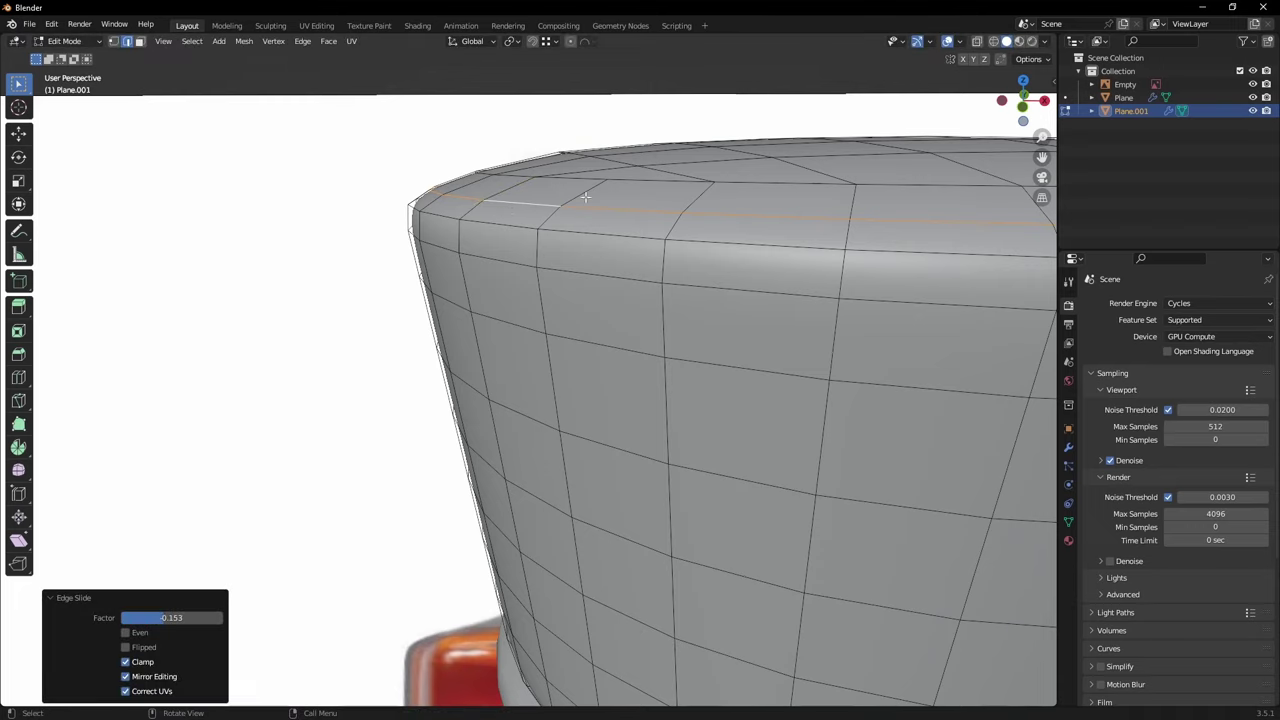
Step: Slide the middle edge loop of the stopper's top bevel with a factor of 0.191
{"action": "key", "text": "g"}
{"action": "key", "text": "g"}
{"action": "left_click", "coordinate": [485, 253]}
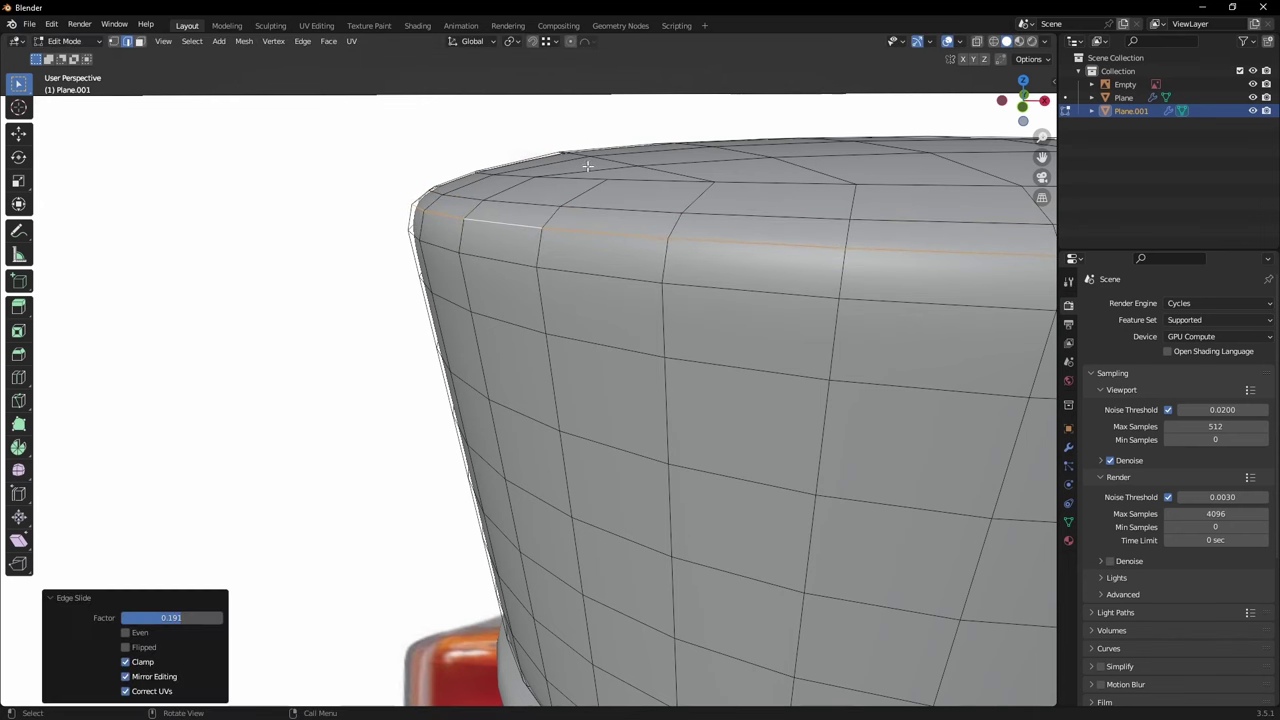
{"action": "scroll", "coordinate": [440, 264], "scroll_direction": "down", "scroll_amount": 7}
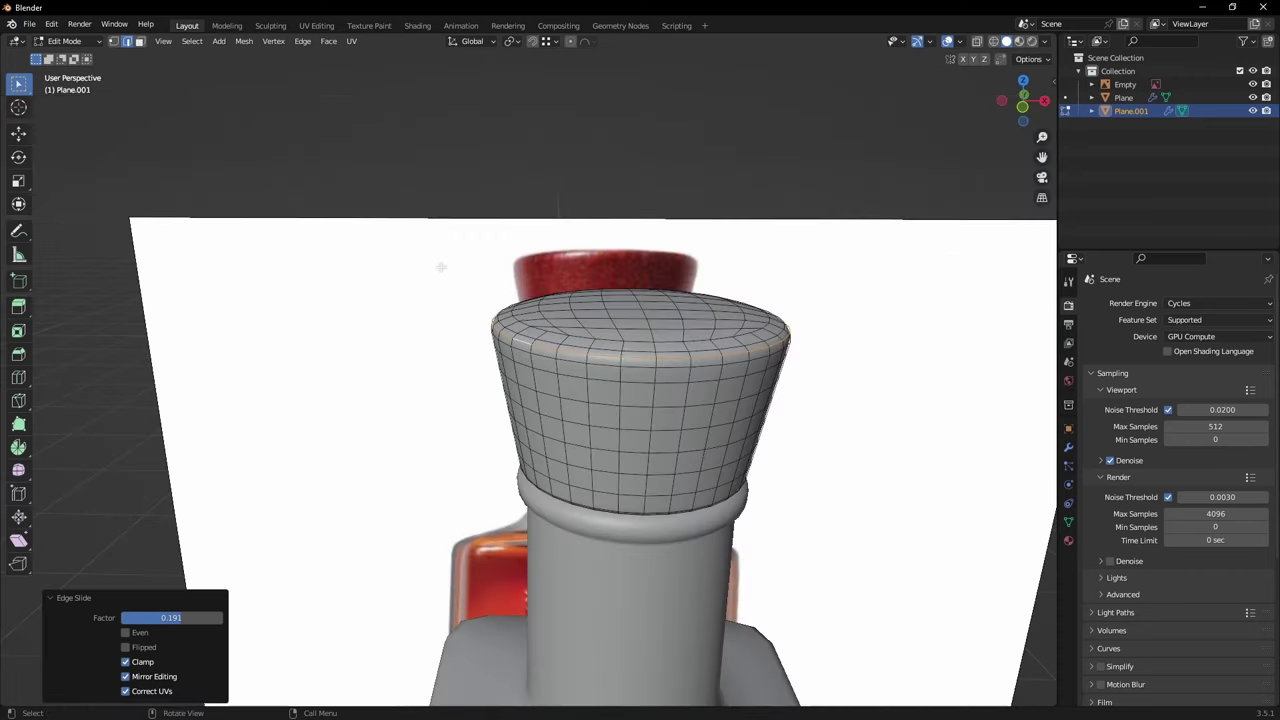
Step: Show the stopper mesh in wireframe with vertex selection, viewed from the front around its lower end
{"action": "middle_click_drag", "start_coordinate": [658, 440], "coordinate": [526, 229], "text": "shift"}
{"action": "scroll", "coordinate": [526, 232], "scroll_direction": "up", "scroll_amount": 2}
{"action": "scroll", "coordinate": [531, 262], "scroll_direction": "down", "scroll_amount": 6}
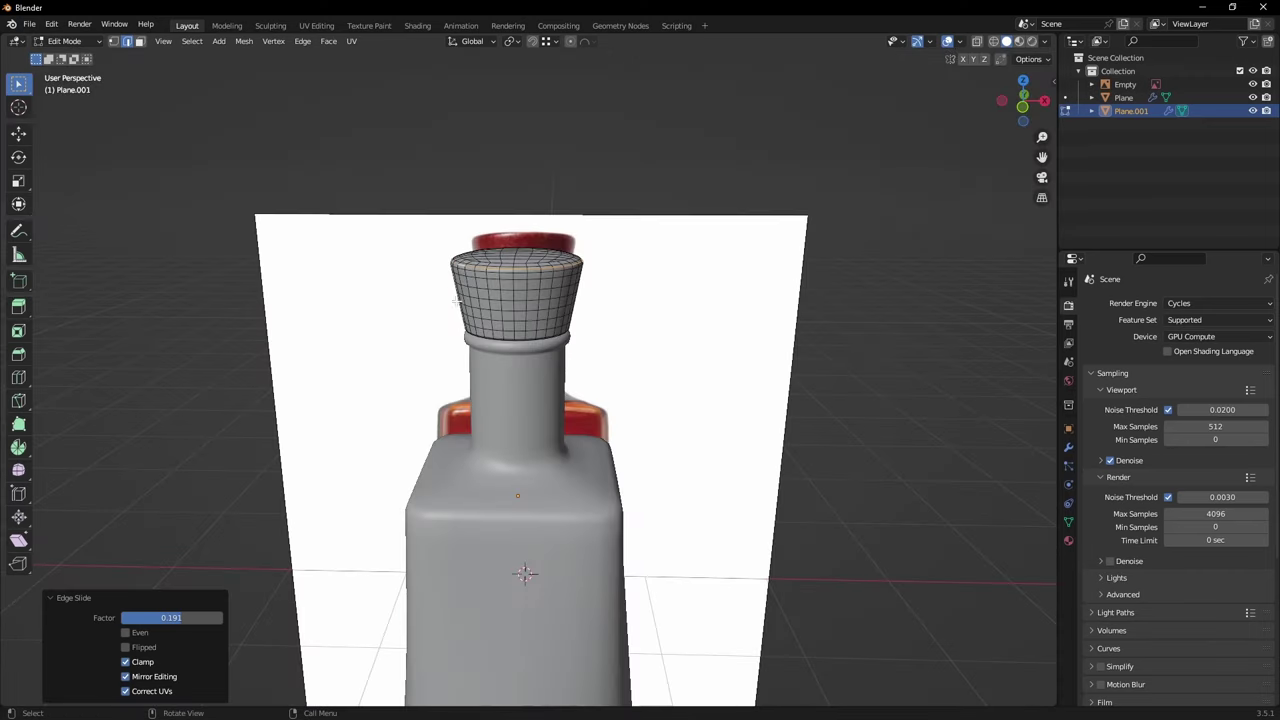
{"action": "key", "text": "Tab"}
{"action": "middle_click_drag", "start_coordinate": [508, 353], "coordinate": [575, 332]}
{"action": "scroll", "coordinate": [563, 337], "scroll_direction": "up", "scroll_amount": 3}
{"action": "key", "text": "Tab"}
{"action": "scroll", "coordinate": [533, 340], "scroll_direction": "up", "scroll_amount": 3}
{"action": "key", "text": "z"}
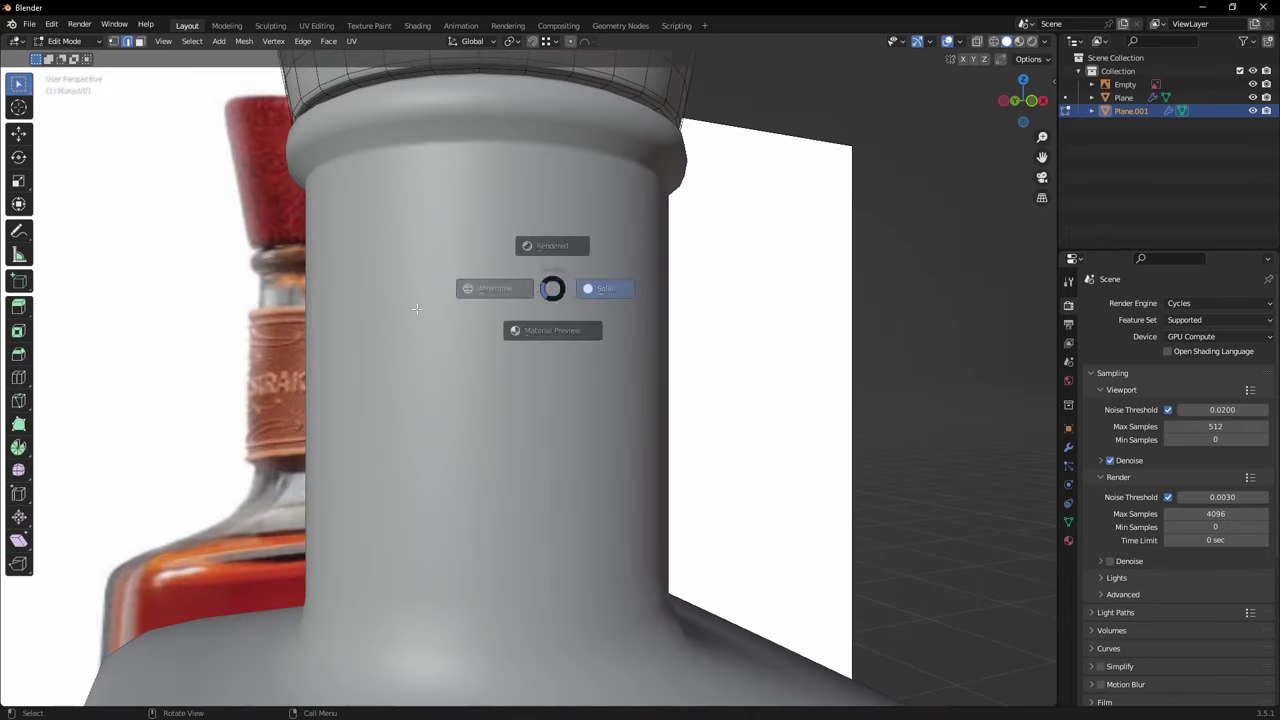
{"action": "left_click", "coordinate": [430, 304]}
{"action": "key", "text": "KP_1"}
{"action": "scroll", "coordinate": [530, 400], "scroll_direction": "up", "scroll_amount": 5}
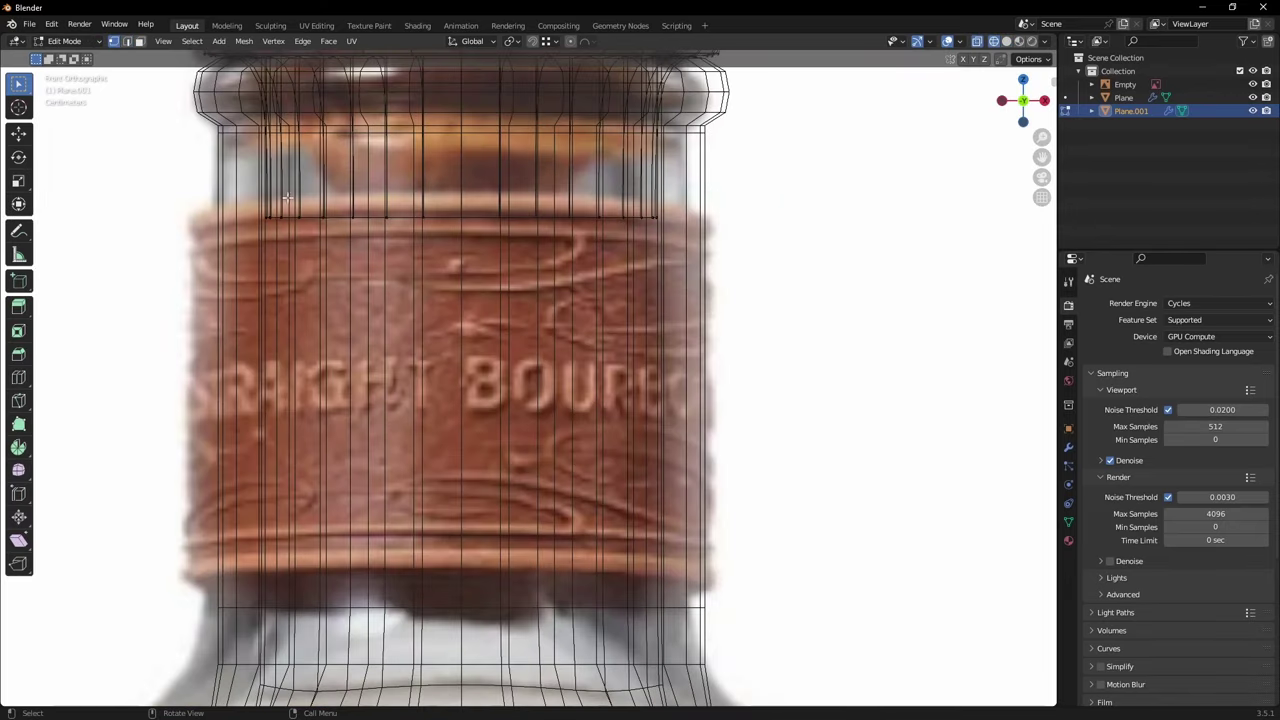
Step: Select the vertex loop at the stopper's lower end and raise it along Z by 0.0846 m and another 0.0881 m
{"action": "left_click_drag", "start_coordinate": [236, 187], "coordinate": [779, 307]}
{"action": "middle_click_drag", "start_coordinate": [601, 213], "coordinate": [678, 340], "text": "shift"}
{"action": "scroll", "coordinate": [678, 340], "scroll_direction": "up", "scroll_amount": 1}
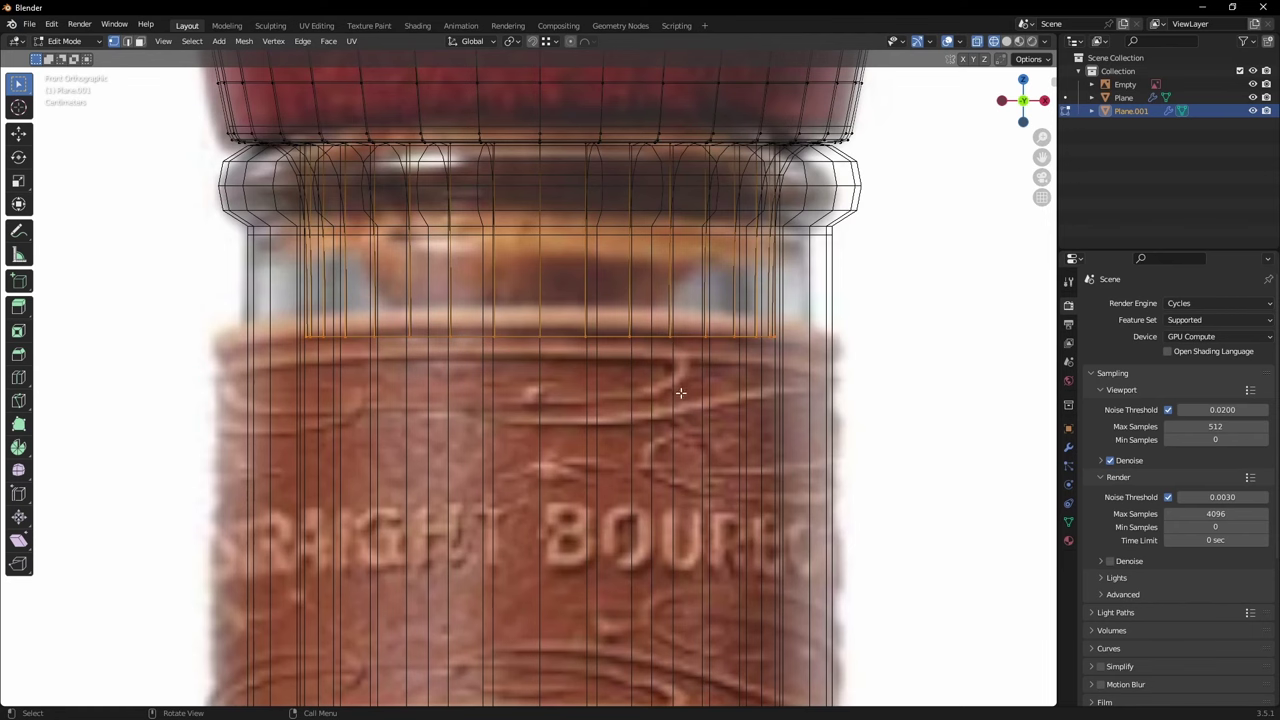
{"action": "key", "text": "g"}
{"action": "key", "text": "z"}
{"action": "left_click", "coordinate": [679, 304]}
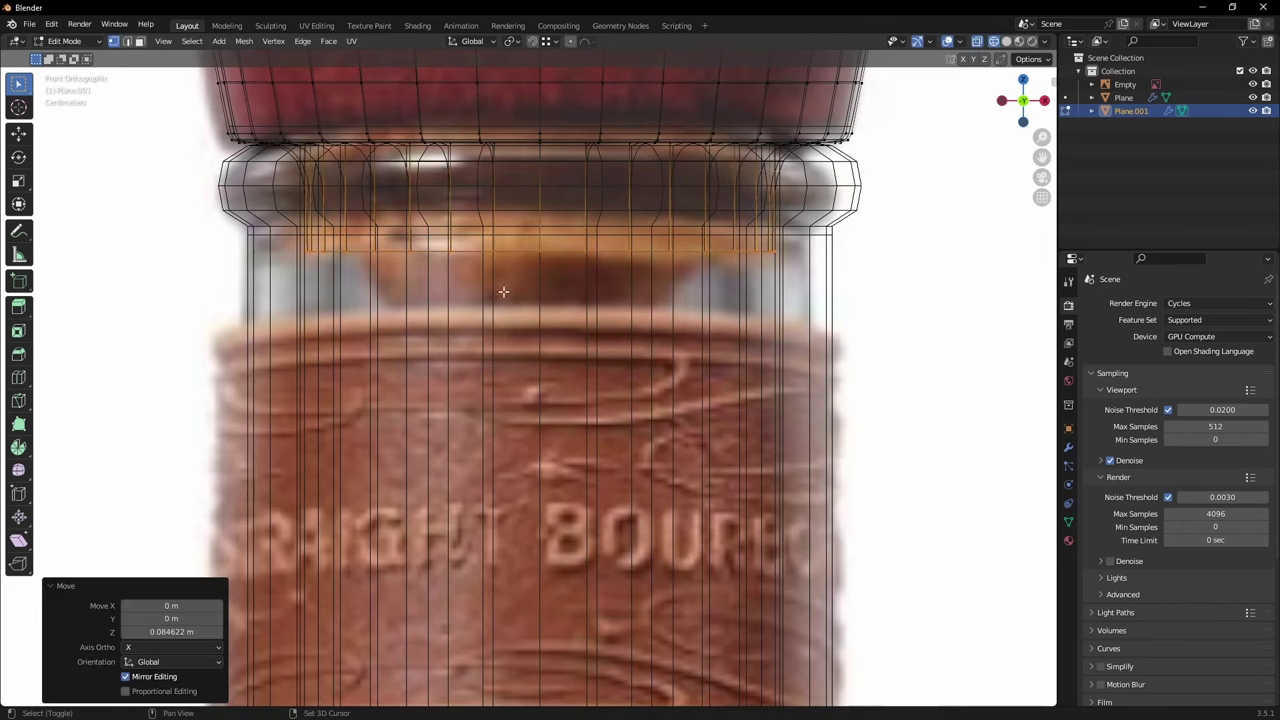
{"action": "scroll", "coordinate": [679, 304], "scroll_direction": "up", "scroll_amount": 3}
{"action": "key", "text": "g"}
{"action": "key", "text": "z"}
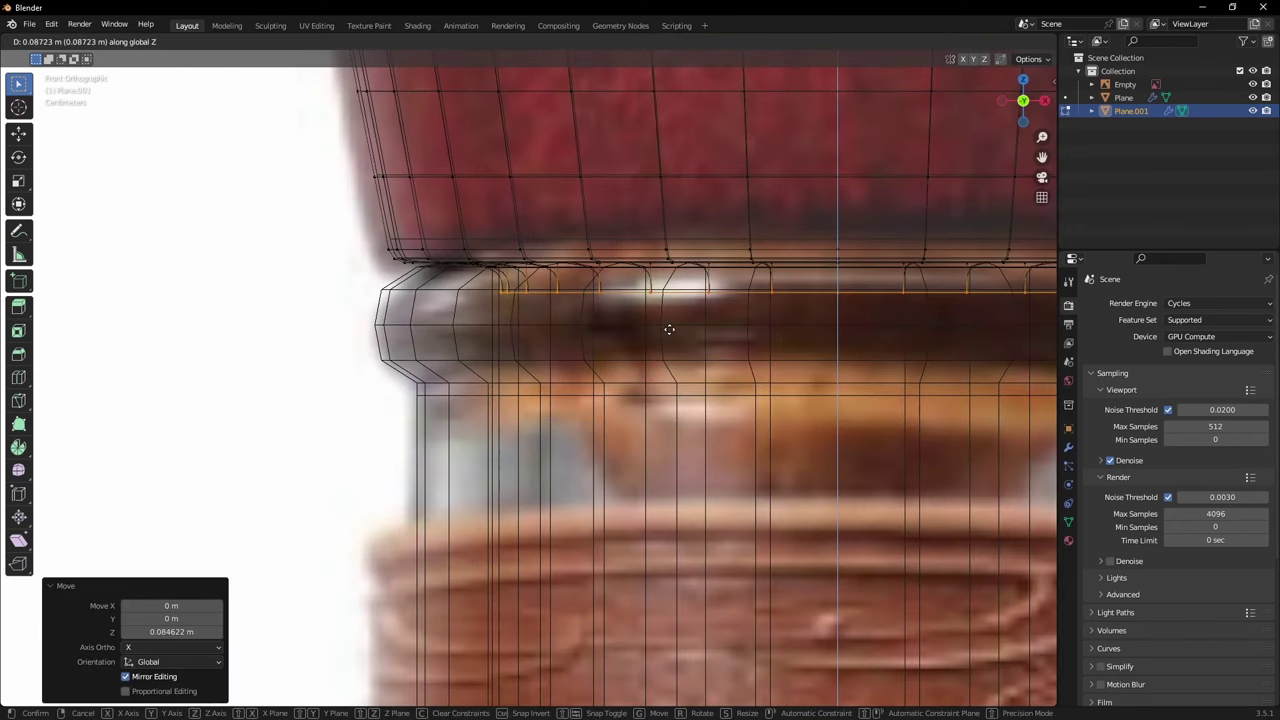
{"action": "left_click", "coordinate": [669, 329]}
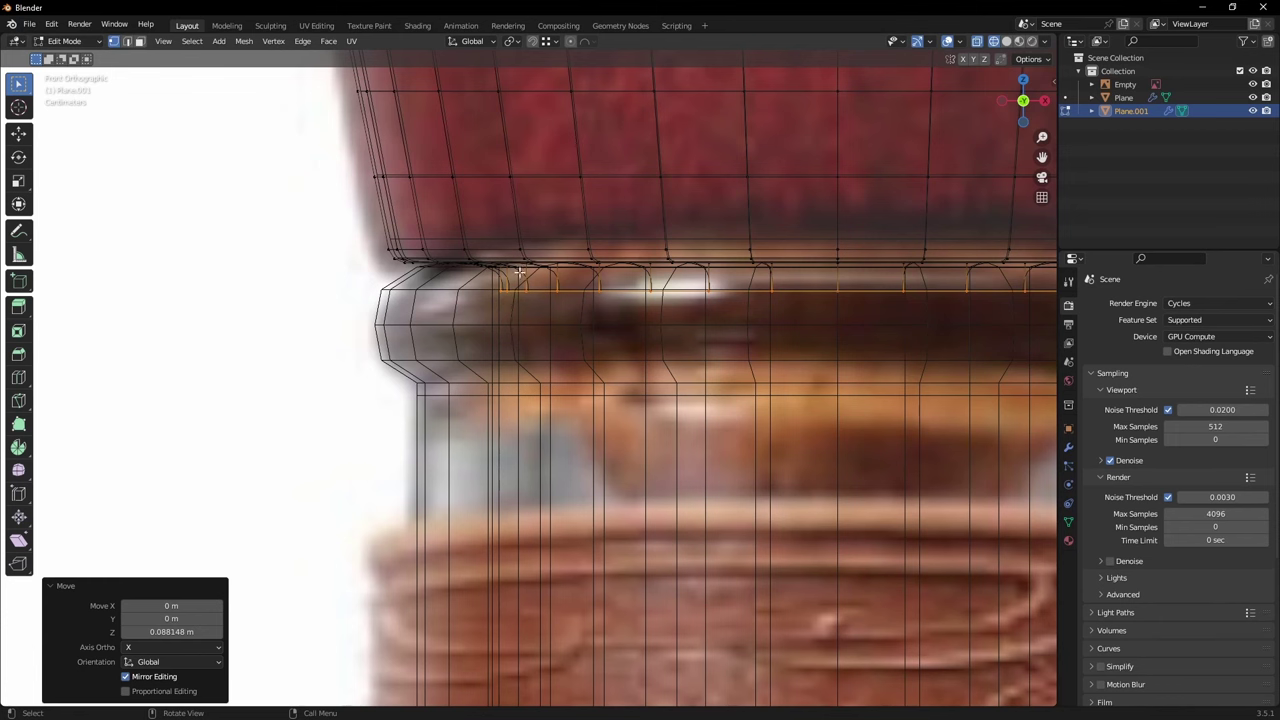
Step: Extrude the stopper's lower loop about 0.08 m down inside the bottle neck, plus a second 0.016 m extrusion
{"action": "scroll", "coordinate": [519, 272], "scroll_direction": "down", "scroll_amount": 3}
{"action": "key", "text": "g"}
{"action": "key", "text": "z"}
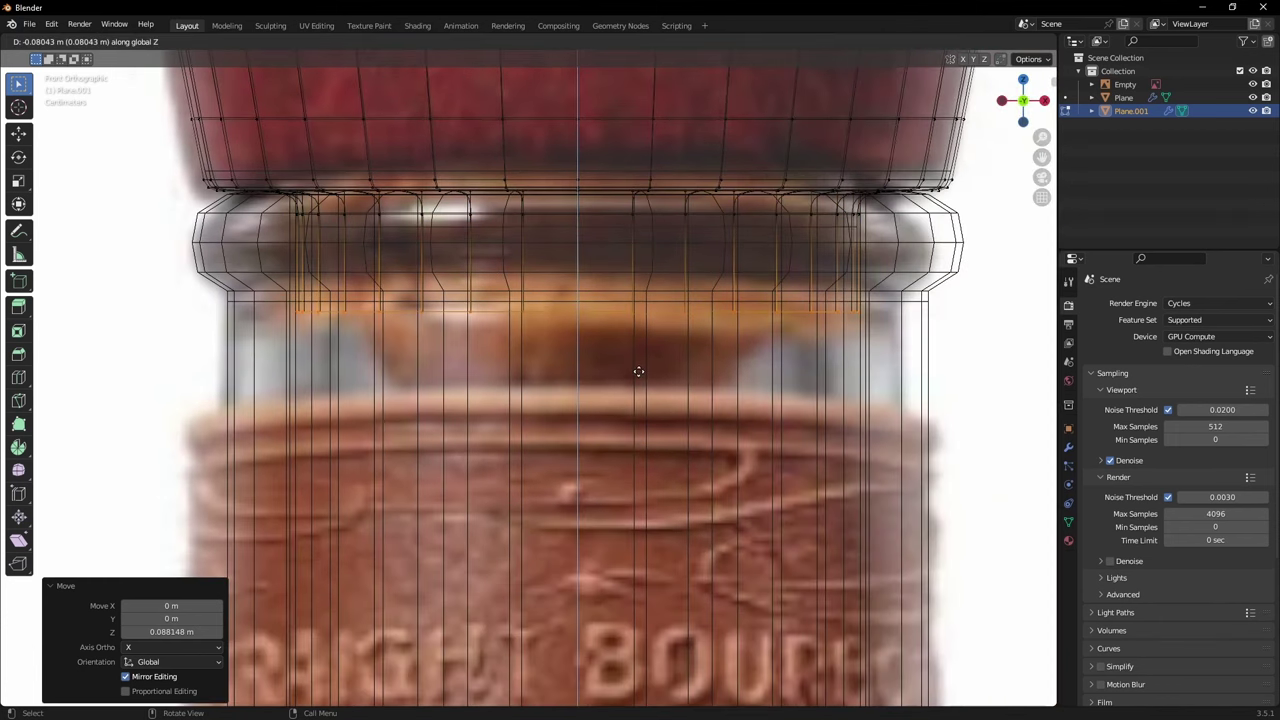
{"action": "left_click", "coordinate": [639, 370]}
{"action": "key", "text": "e"}
{"action": "key", "text": "z"}
{"action": "left_click", "coordinate": [825, 381]}
Step: Extrude the lower loop inward to about half its size and move it down 0.0898 m to form a taper
{"action": "key", "text": "e"}
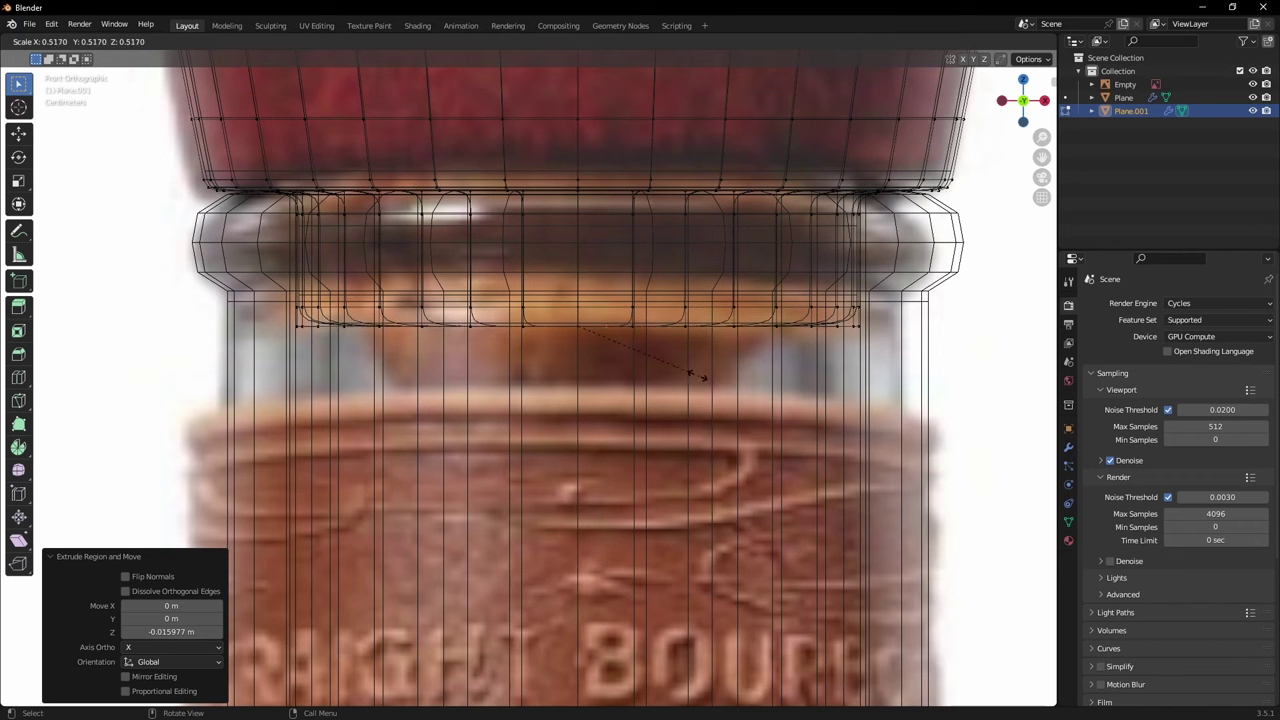
{"action": "left_click", "coordinate": [684, 370]}
{"action": "key", "text": "g"}
{"action": "key", "text": "z"}
{"action": "left_click", "coordinate": [612, 394]}
Step: Grid fill the stopper's bottom opening with a span of 8 and add one loop cut near the taper's upper edge, factor 0.671
{"action": "key", "text": "ctrl+f"}
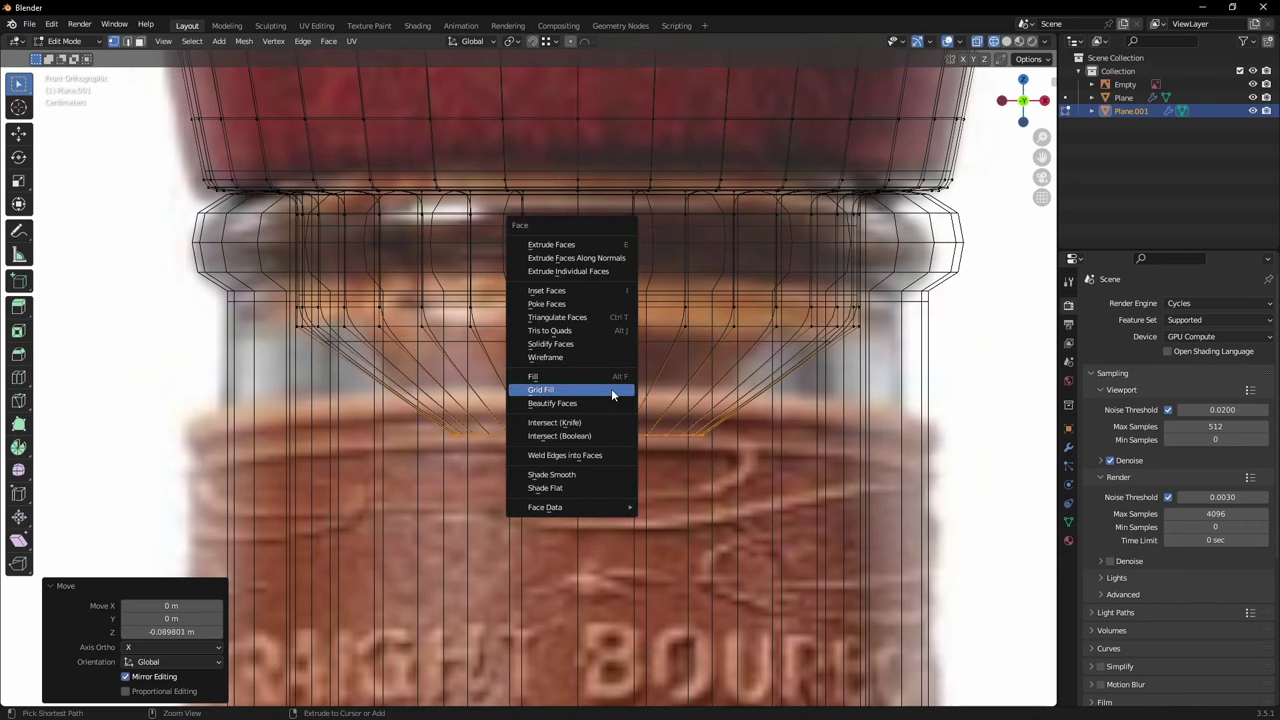
{"action": "left_click", "coordinate": [613, 395]}
{"action": "scroll", "coordinate": [379, 400], "scroll_direction": "up", "scroll_amount": 3}
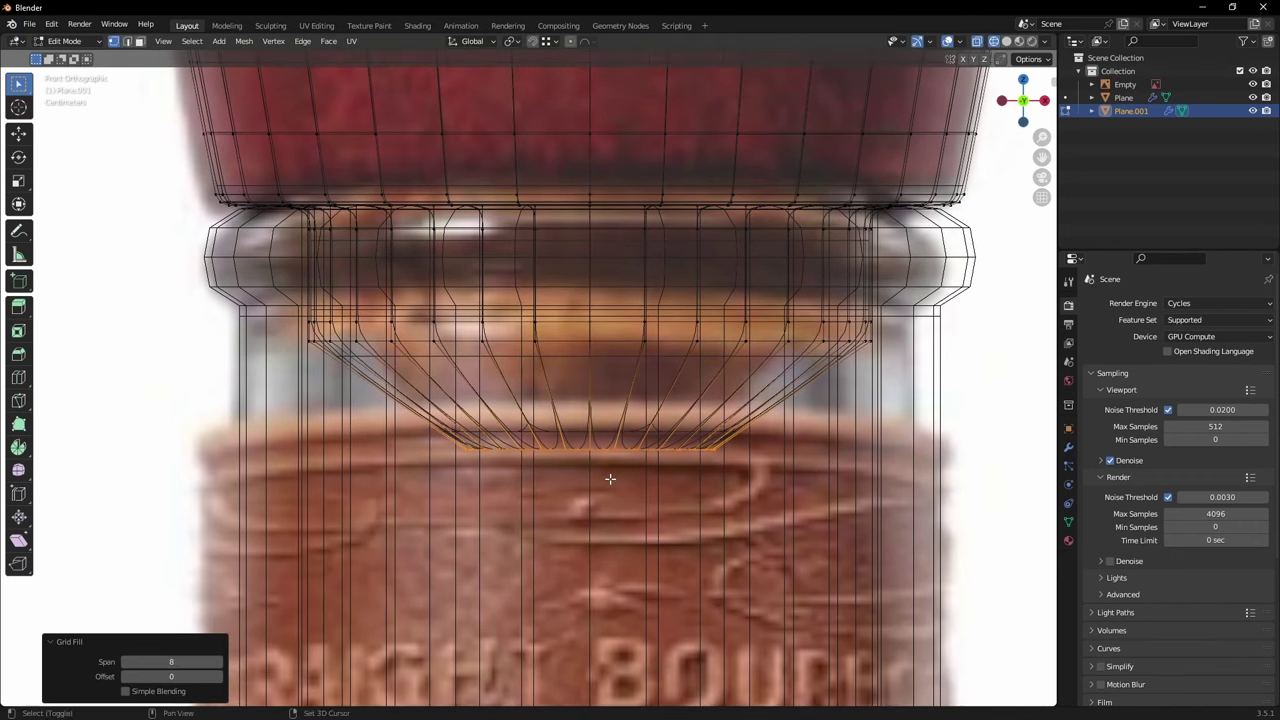
{"action": "key", "text": "ctrl+r"}
{"action": "left_click", "coordinate": [379, 400]}
{"action": "left_click", "coordinate": [303, 358]}
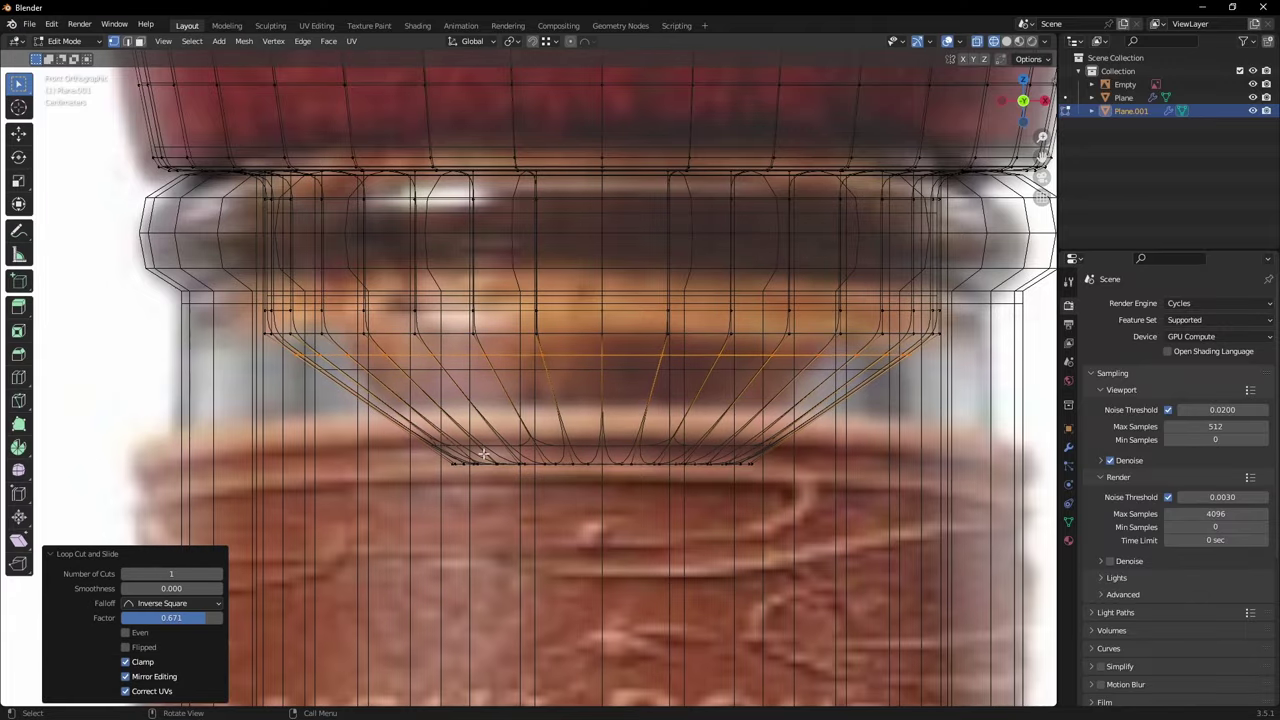
Step: Grow the selection around the stopper's bottom cap three times and smooth its vertices with smoothing 0.5
{"action": "mouse_move", "coordinate": [572, 456]}
{"action": "middle_mouse_down"}
{"action": "mouse_move", "coordinate": [579, 474]}
{"action": "mouse_move", "coordinate": [580, 443]}
{"action": "mouse_move", "coordinate": [557, 434]}
{"action": "mouse_move", "coordinate": [691, 421]}
{"action": "mouse_move", "coordinate": [690, 398]}
{"action": "mouse_move", "coordinate": [625, 540]}
{"action": "mouse_move", "coordinate": [619, 446]}
{"action": "mouse_move", "coordinate": [555, 468]}
{"action": "middle_mouse_up"}
{"action": "key", "text": "ctrl+KP_Add"}
{"action": "key", "text": "ctrl+KP_Add"}
{"action": "key", "text": "ctrl+KP_Add"}
{"action": "key", "text": "ctrl+v"}
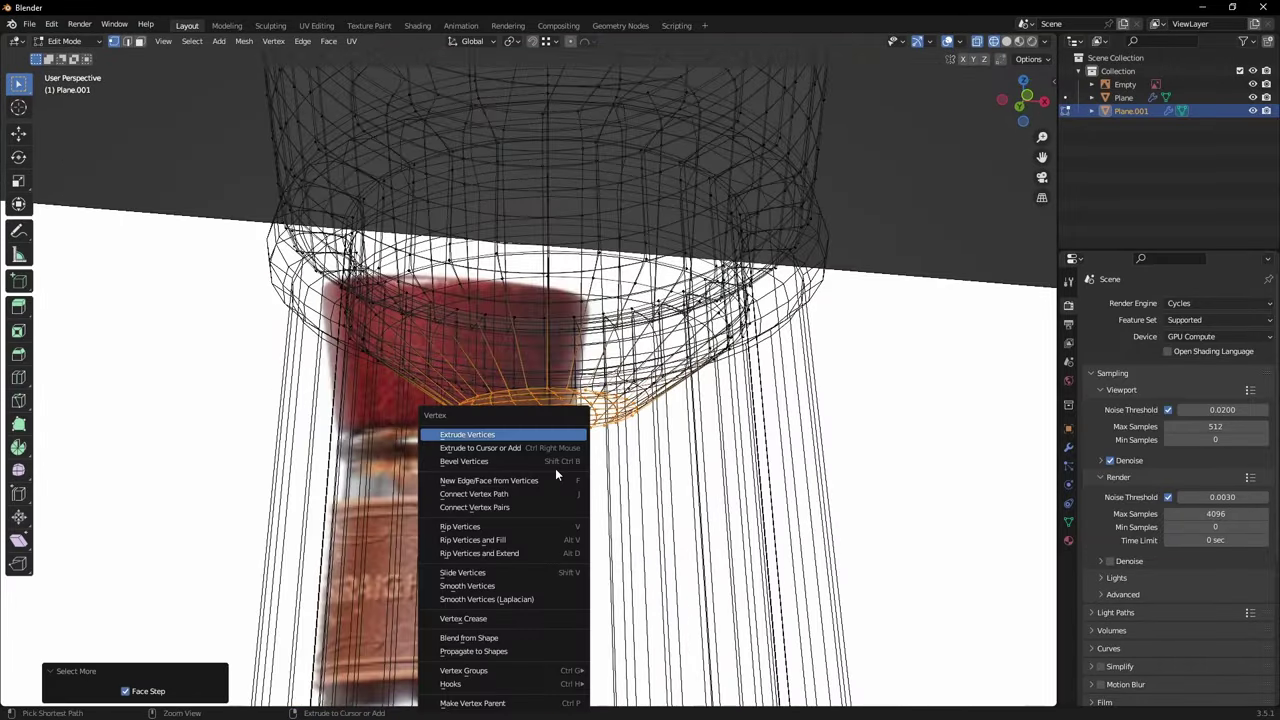
{"action": "left_click", "coordinate": [540, 586]}
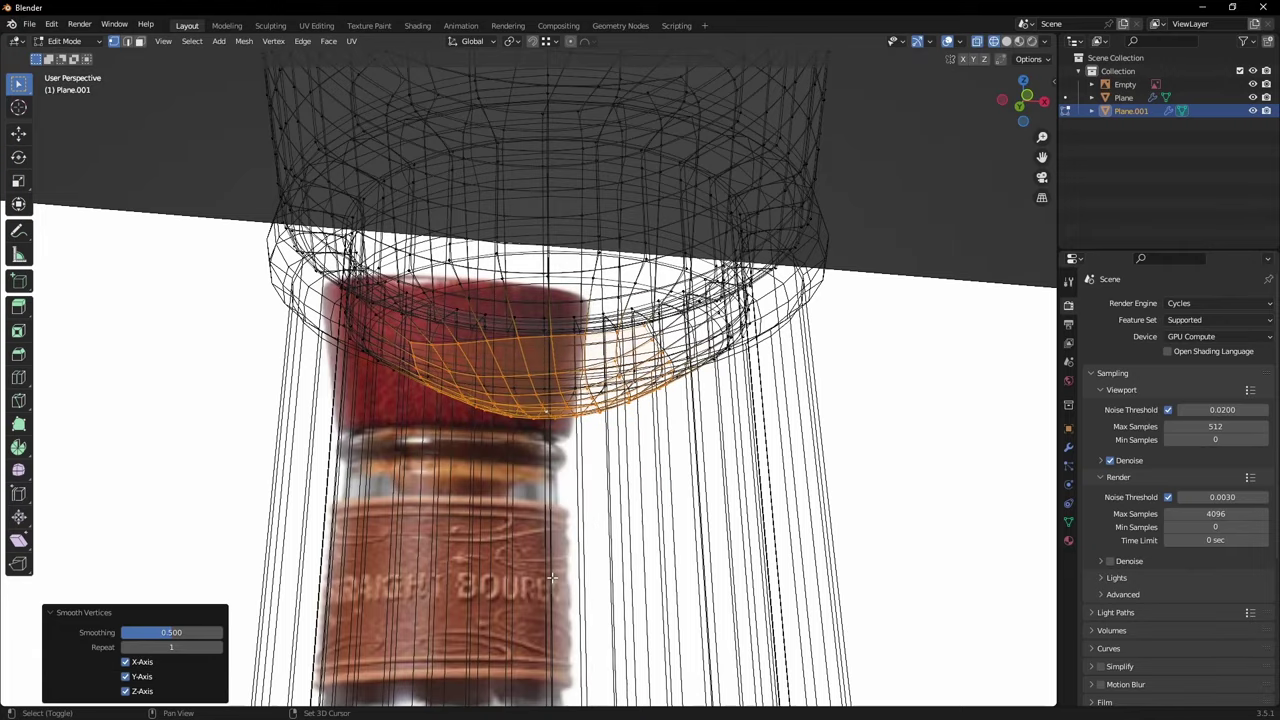
Step: Examine the stopper in object mode with solid shading, both on the bottle and isolated
{"action": "mouse_move", "coordinate": [552, 578]}
{"action": "middle_mouse_down"}
{"action": "mouse_move", "coordinate": [592, 505]}
{"action": "mouse_move", "coordinate": [597, 447]}
{"action": "mouse_move", "coordinate": [528, 405]}
{"action": "middle_mouse_up"}
{"action": "key", "text": "Tab"}
{"action": "key", "text": "z"}
{"action": "left_click", "coordinate": [583, 404]}
{"action": "middle_click_drag", "start_coordinate": [560, 300], "coordinate": [601, 230]}
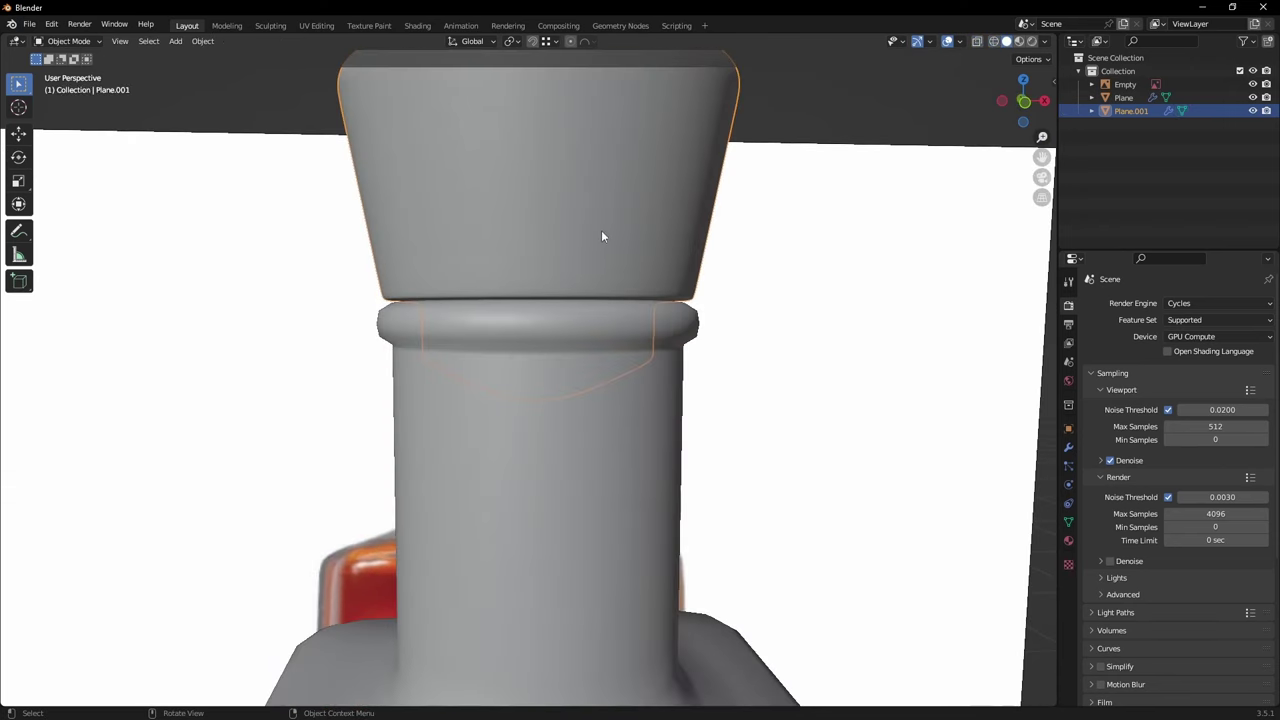
{"action": "key", "text": "KP_Divide"}
{"action": "scroll", "coordinate": [610, 290], "scroll_direction": "down", "scroll_amount": 2}
{"action": "middle_click_drag", "start_coordinate": [623, 354], "coordinate": [575, 465]}
{"action": "key", "text": "KP_Divide"}
Step: Edit the bottle mesh in wireframe with face selection and hide the inner-wall face loop at the base of the neck
{"action": "left_click", "coordinate": [562, 370]}
{"action": "key", "text": "Tab"}
{"action": "middle_click_drag", "start_coordinate": [638, 393], "coordinate": [606, 400]}
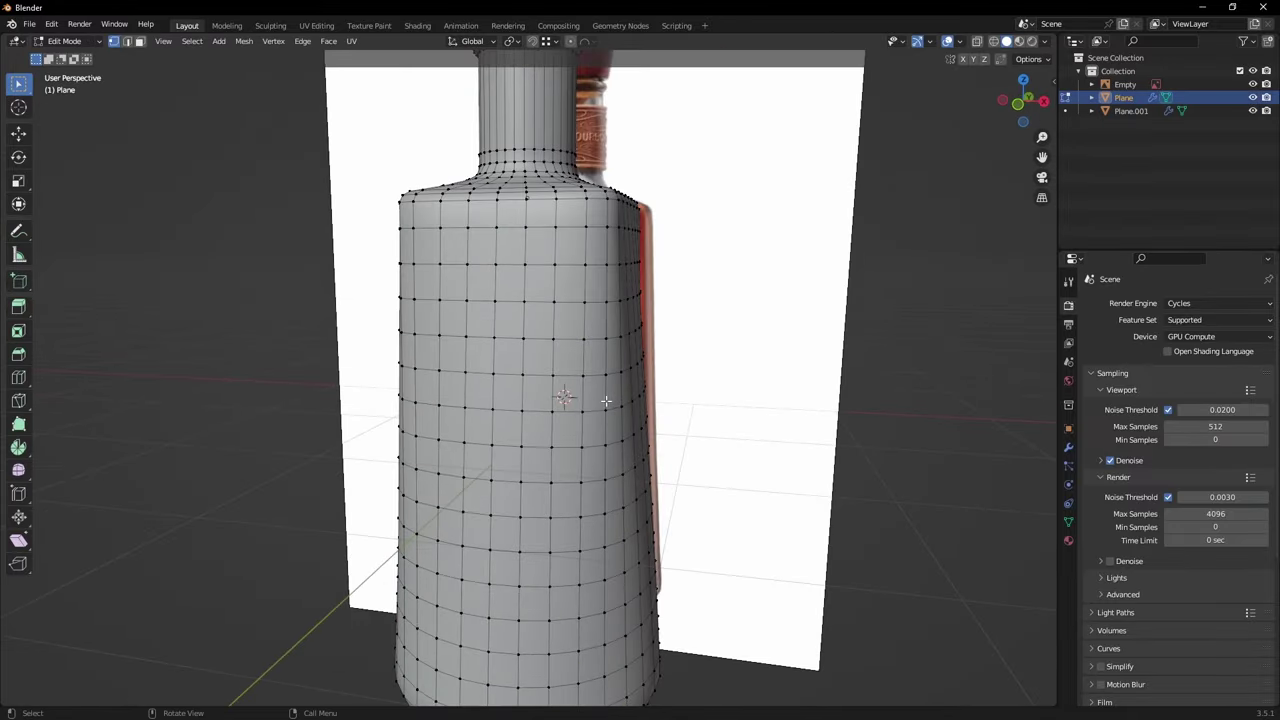
{"action": "key", "text": "z"}
{"action": "left_click", "coordinate": [395, 391]}
{"action": "middle_click_drag", "start_coordinate": [385, 390], "coordinate": [488, 368]}
{"action": "scroll", "coordinate": [488, 368], "scroll_direction": "up", "scroll_amount": 2}
{"action": "middle_click_drag", "start_coordinate": [486, 240], "coordinate": [484, 350], "text": "shift"}
{"action": "mouse_move", "coordinate": [484, 350]}
{"action": "middle_mouse_down"}
{"action": "mouse_move", "coordinate": [448, 281]}
{"action": "mouse_move", "coordinate": [498, 352]}
{"action": "middle_mouse_up"}
{"action": "mouse_move", "coordinate": [498, 352]}
{"action": "middle_mouse_down"}
{"action": "mouse_move", "coordinate": [476, 352]}
{"action": "mouse_move", "coordinate": [611, 341]}
{"action": "mouse_move", "coordinate": [550, 402]}
{"action": "mouse_move", "coordinate": [522, 363]}
{"action": "mouse_move", "coordinate": [478, 366]}
{"action": "mouse_move", "coordinate": [490, 388]}
{"action": "mouse_move", "coordinate": [489, 360]}
{"action": "middle_mouse_up"}
{"action": "scroll", "coordinate": [487, 359], "scroll_direction": "up", "scroll_amount": 2}
{"action": "scroll", "coordinate": [488, 344], "scroll_direction": "down", "scroll_amount": 2}
{"action": "scroll", "coordinate": [519, 362], "scroll_direction": "up", "scroll_amount": 2}
{"action": "key", "text": "h"}
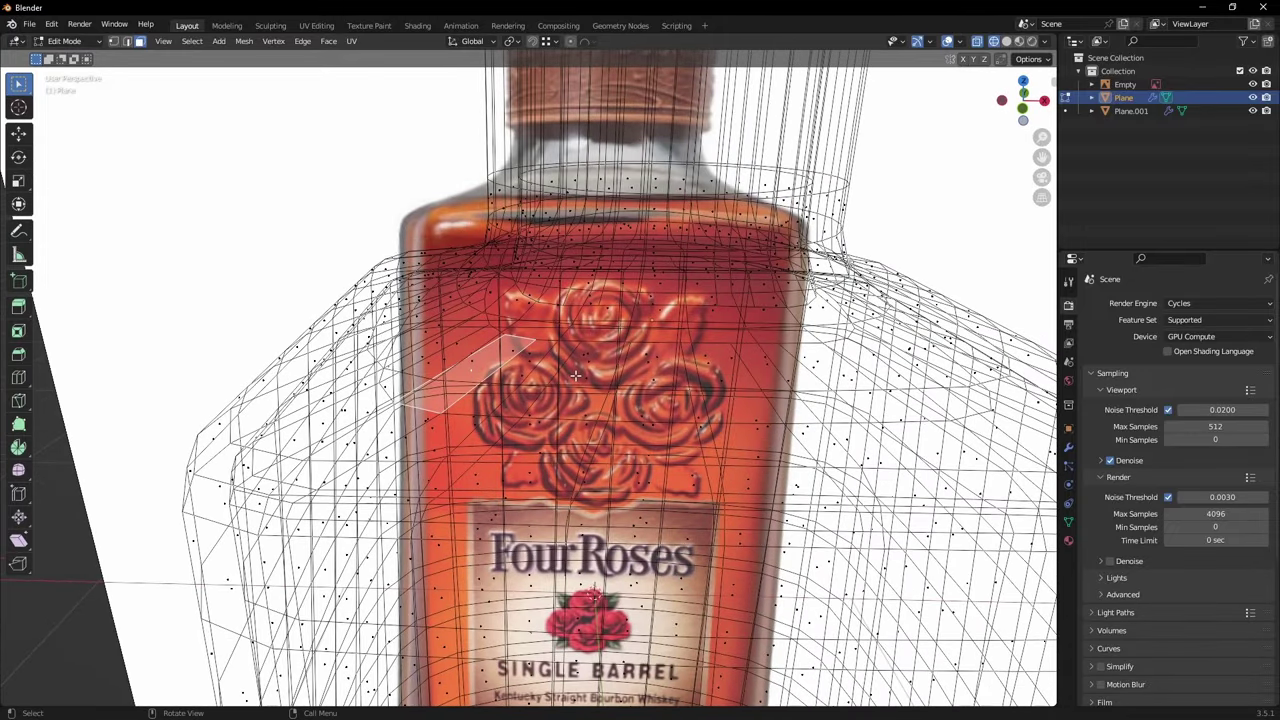
Step: Select all linked inner faces of the bottle body, delimited by seam, and reveal the hidden face loop as part of the selection
{"action": "key", "text": "ctrl+l"}
{"action": "scroll", "coordinate": [575, 376], "scroll_direction": "down", "scroll_amount": 4}
{"action": "middle_click_drag", "start_coordinate": [555, 374], "coordinate": [535, 440]}
{"action": "scroll", "coordinate": [507, 405], "scroll_direction": "up", "scroll_amount": 3}
{"action": "middle_click_drag", "start_coordinate": [535, 440], "coordinate": [432, 333]}
{"action": "scroll", "coordinate": [490, 390], "scroll_direction": "up", "scroll_amount": 2}
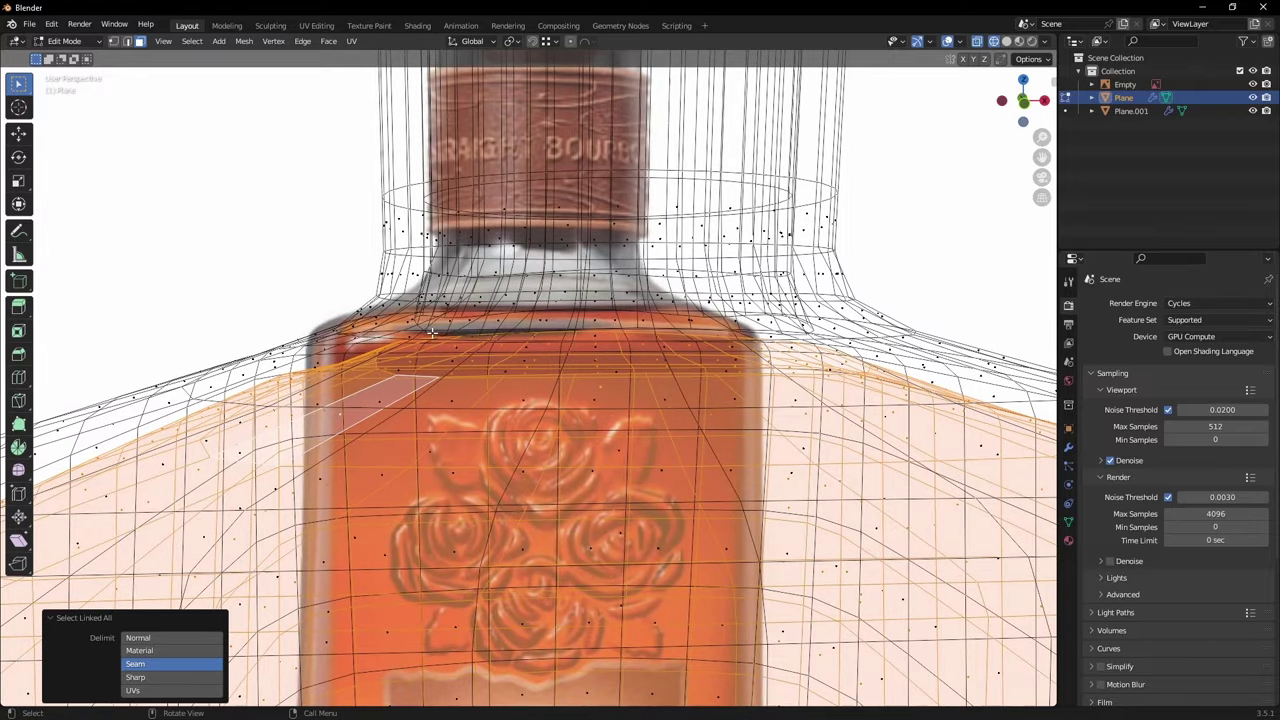
{"action": "key", "text": "alt+h"}
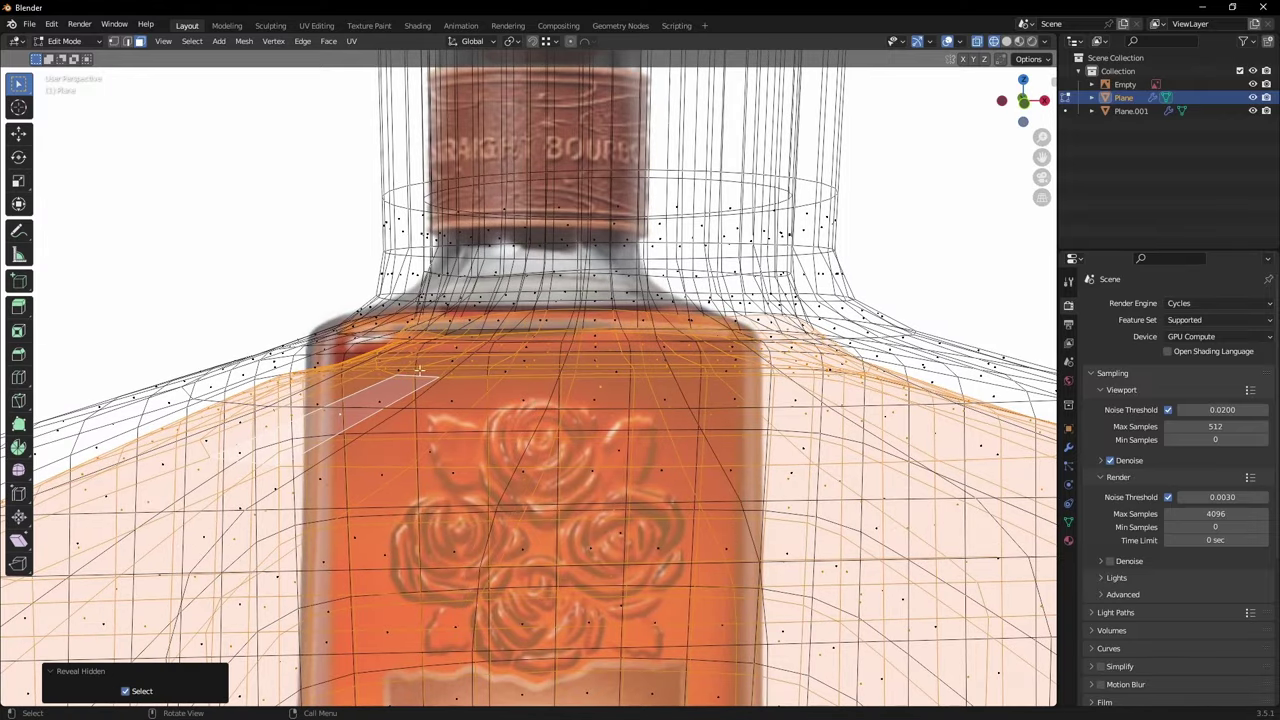
Step: Duplicate the selected inner faces in place, separate them into their own object, and select that object in object mode
{"action": "scroll", "coordinate": [500, 362], "scroll_direction": "down", "scroll_amount": 4}
{"action": "middle_click_drag", "start_coordinate": [540, 370], "coordinate": [591, 410]}
{"action": "scroll", "coordinate": [644, 400], "scroll_direction": "up", "scroll_amount": 3}
{"action": "key", "text": "shift+d"}
{"action": "right_click", "coordinate": [577, 428]}
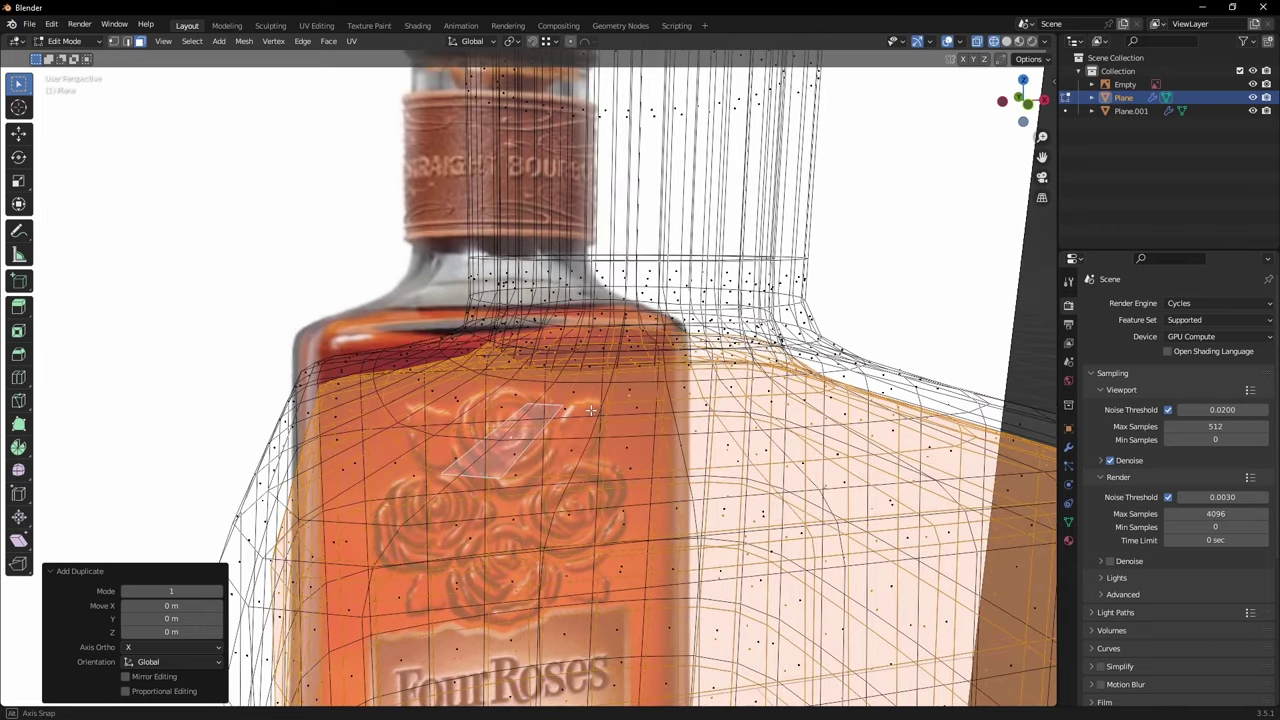
{"action": "key", "text": "p"}
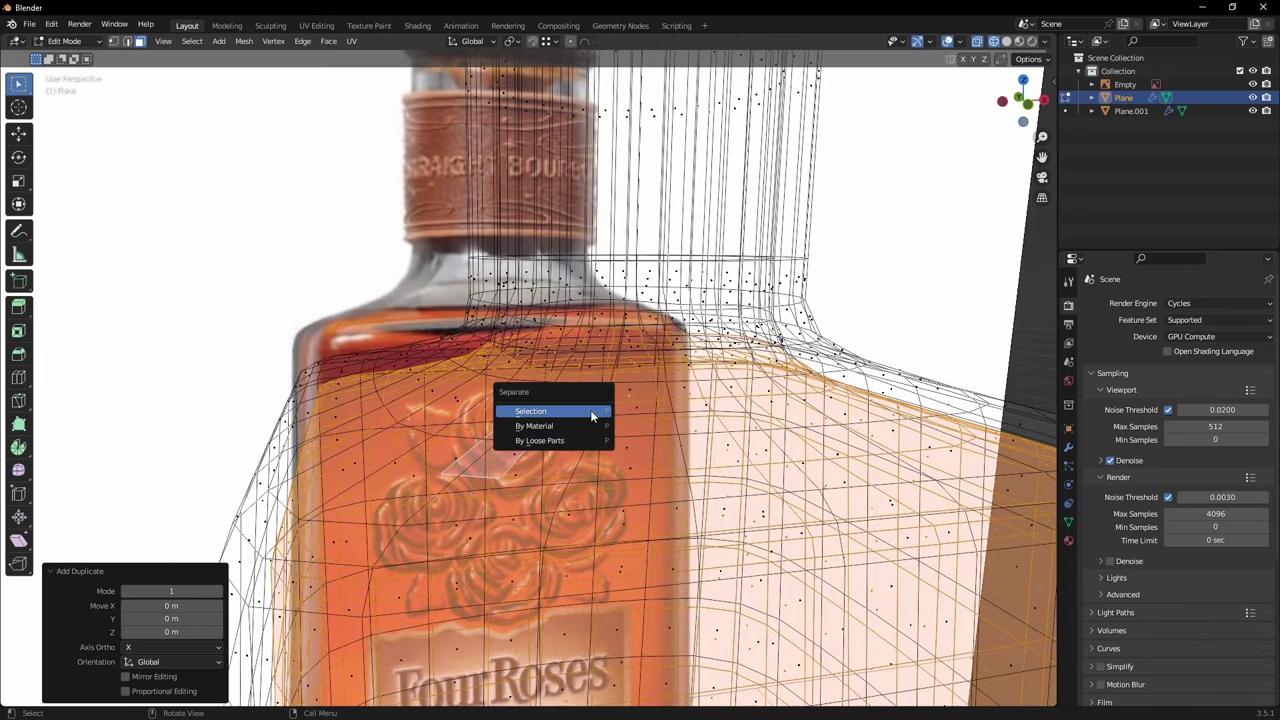
{"action": "left_click", "coordinate": [591, 412]}
{"action": "key", "text": "Tab"}
{"action": "left_click", "coordinate": [616, 370]}
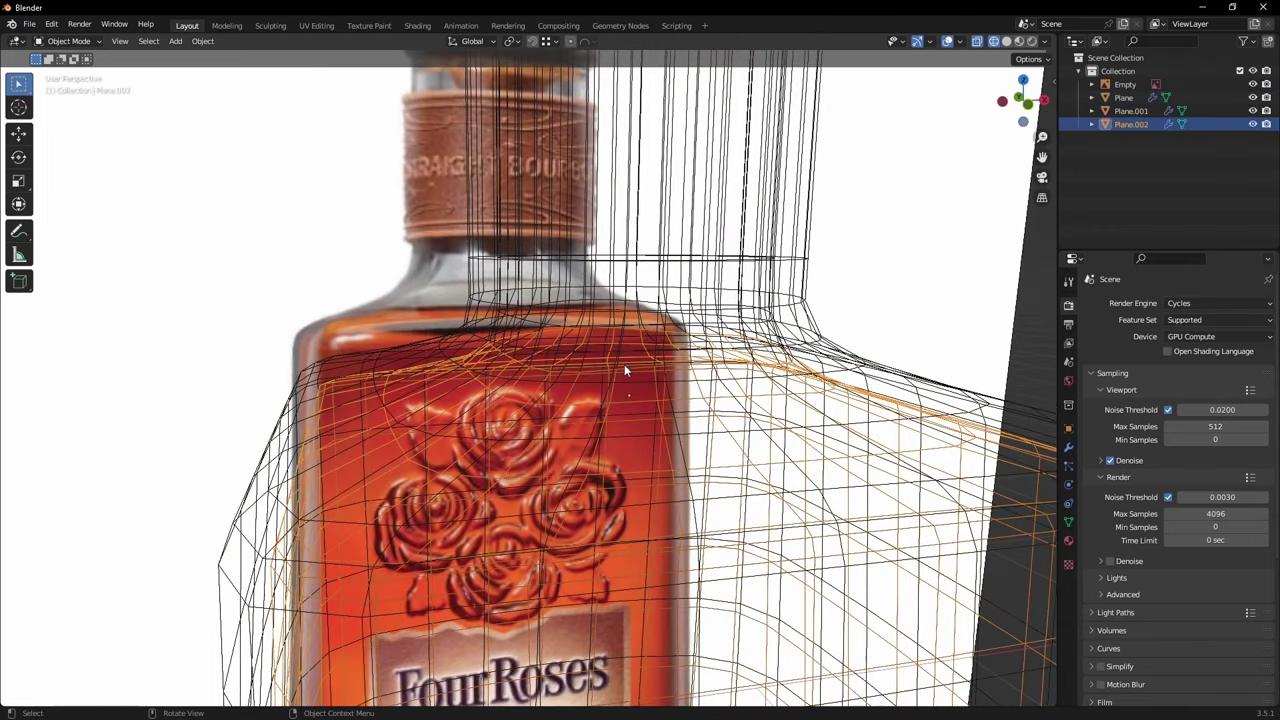
Step: Offset all faces of the separated liquid mesh outward by 0.0107 m using Shrink/Fatten with even thickness
{"action": "scroll", "coordinate": [603, 417], "scroll_direction": "down", "scroll_amount": 2}
{"action": "scroll", "coordinate": [564, 414], "scroll_direction": "up", "scroll_amount": 2}
{"action": "middle_click_drag", "start_coordinate": [602, 416], "coordinate": [545, 400]}
{"action": "key", "text": "Tab"}
{"action": "key", "text": "a"}
{"action": "key", "text": "KP_1"}
{"action": "scroll", "coordinate": [497, 347], "scroll_direction": "up", "scroll_amount": 4}
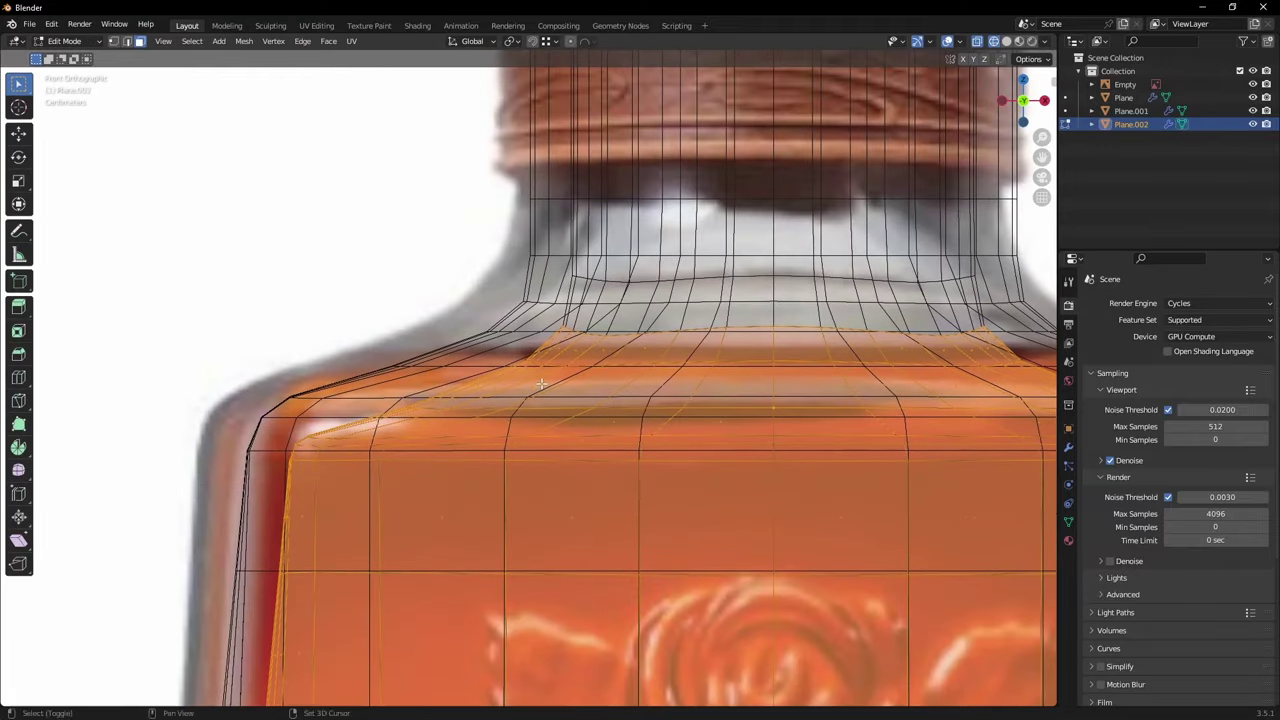
{"action": "key", "text": "alt+s"}
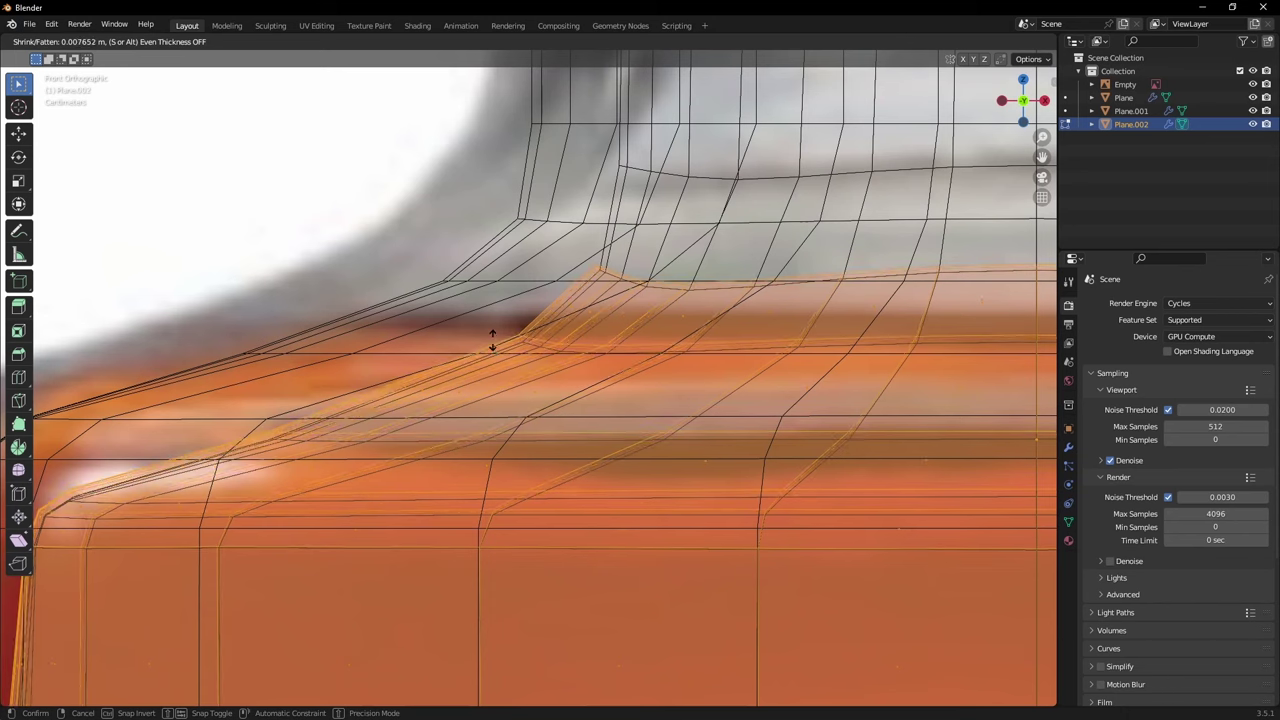
{"action": "key", "text": "s"}
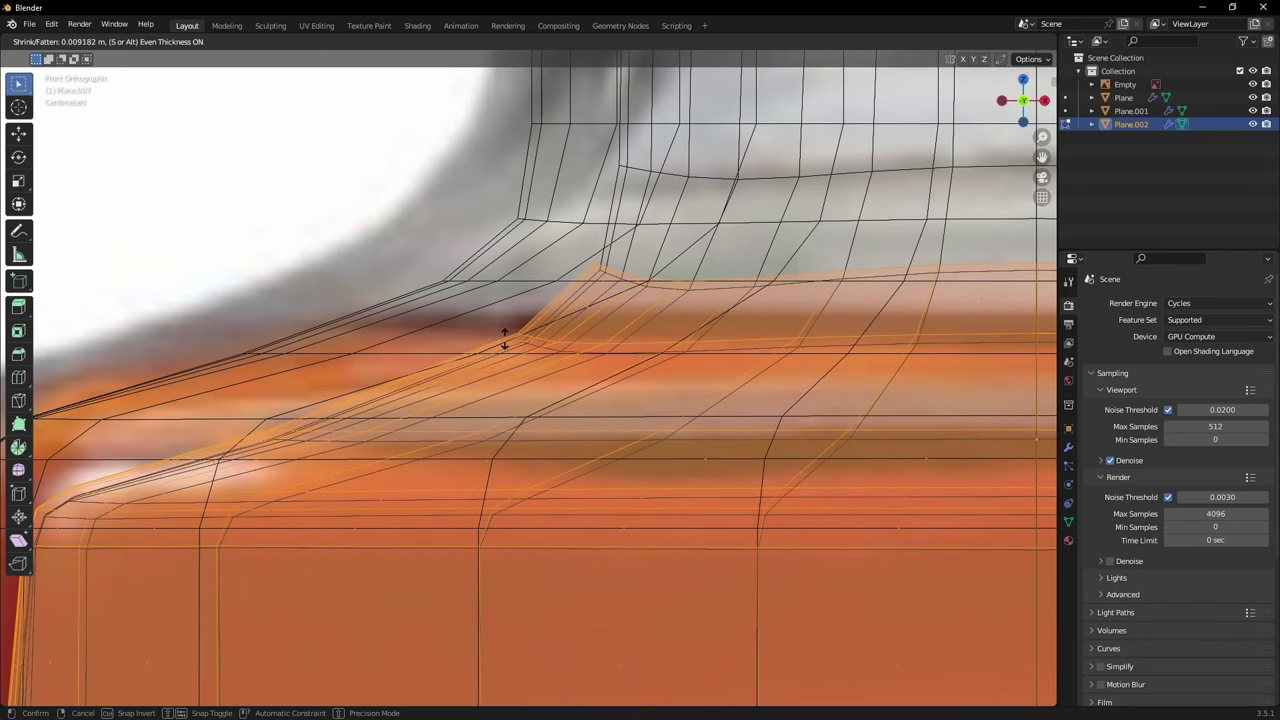
{"action": "left_click", "coordinate": [503, 338]}
{"action": "scroll", "coordinate": [503, 338], "scroll_direction": "down", "scroll_amount": 4}
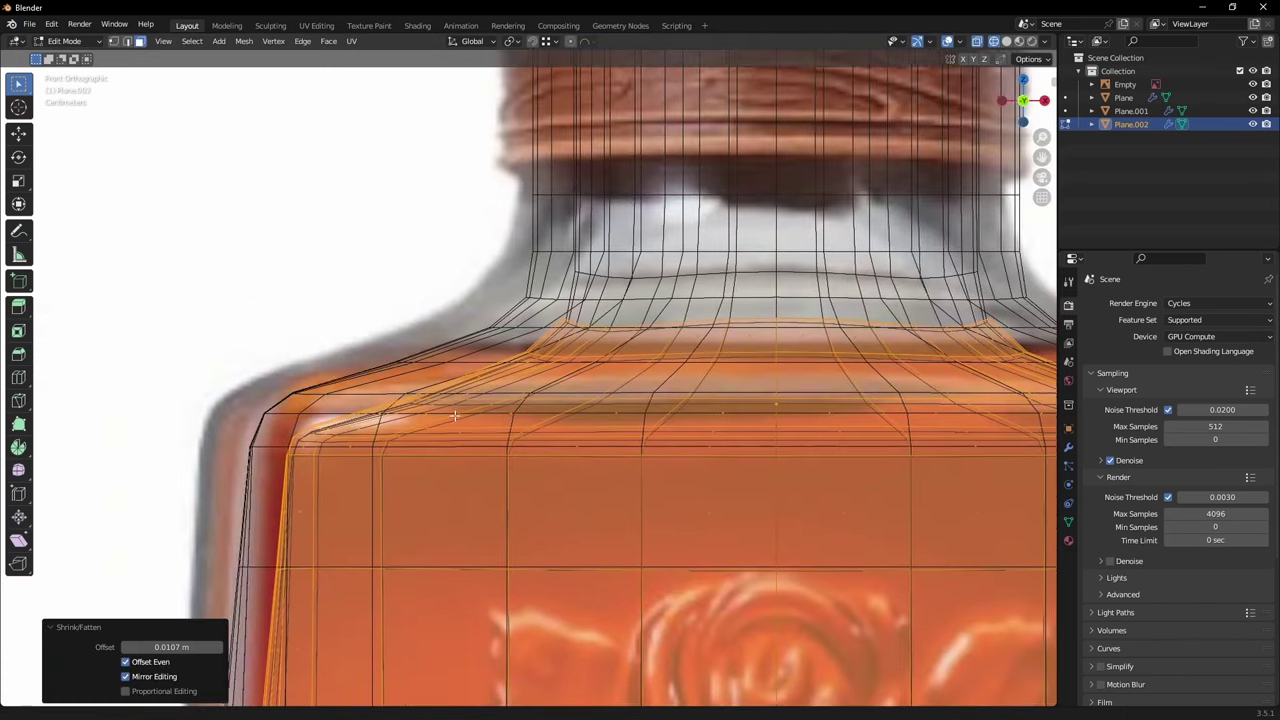
Step: Select the liquid mesh's top edge loop at the neck base and flatten it by scaling to 0 along Z
{"action": "middle_click_drag", "start_coordinate": [472, 375], "coordinate": [519, 422], "text": "shift"}
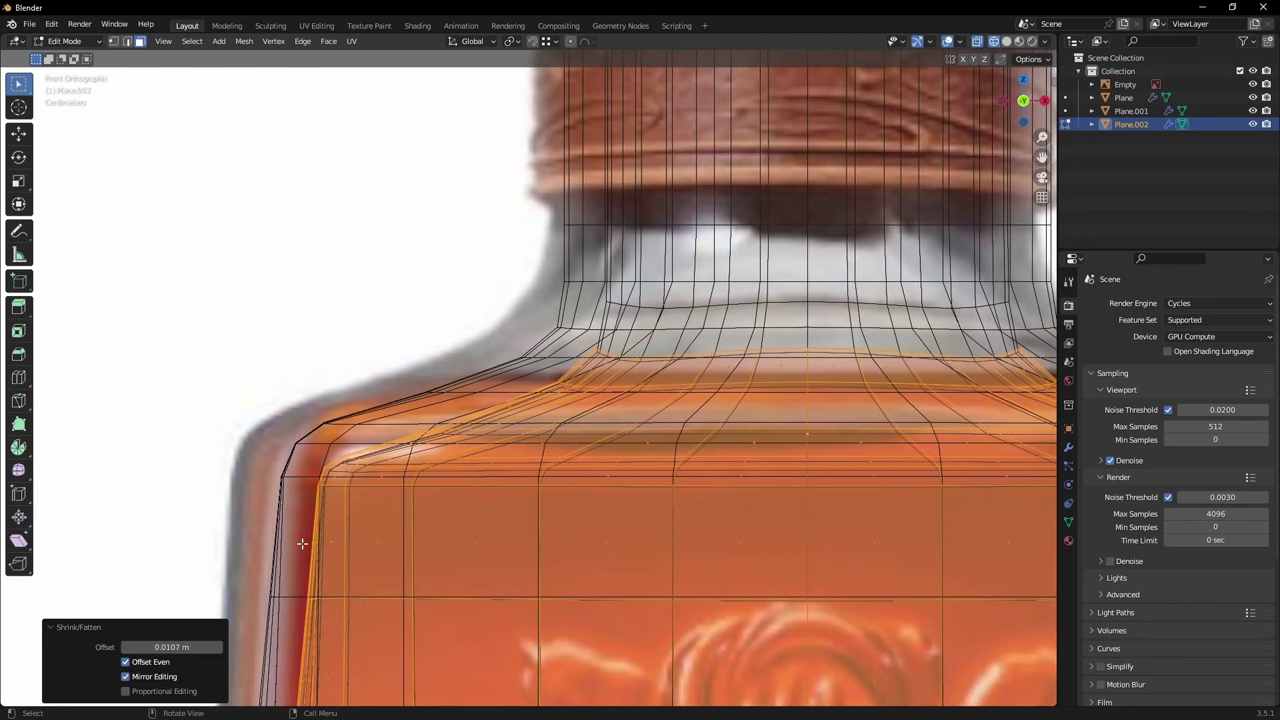
{"action": "middle_click_drag", "start_coordinate": [352, 559], "coordinate": [436, 474], "text": "shift"}
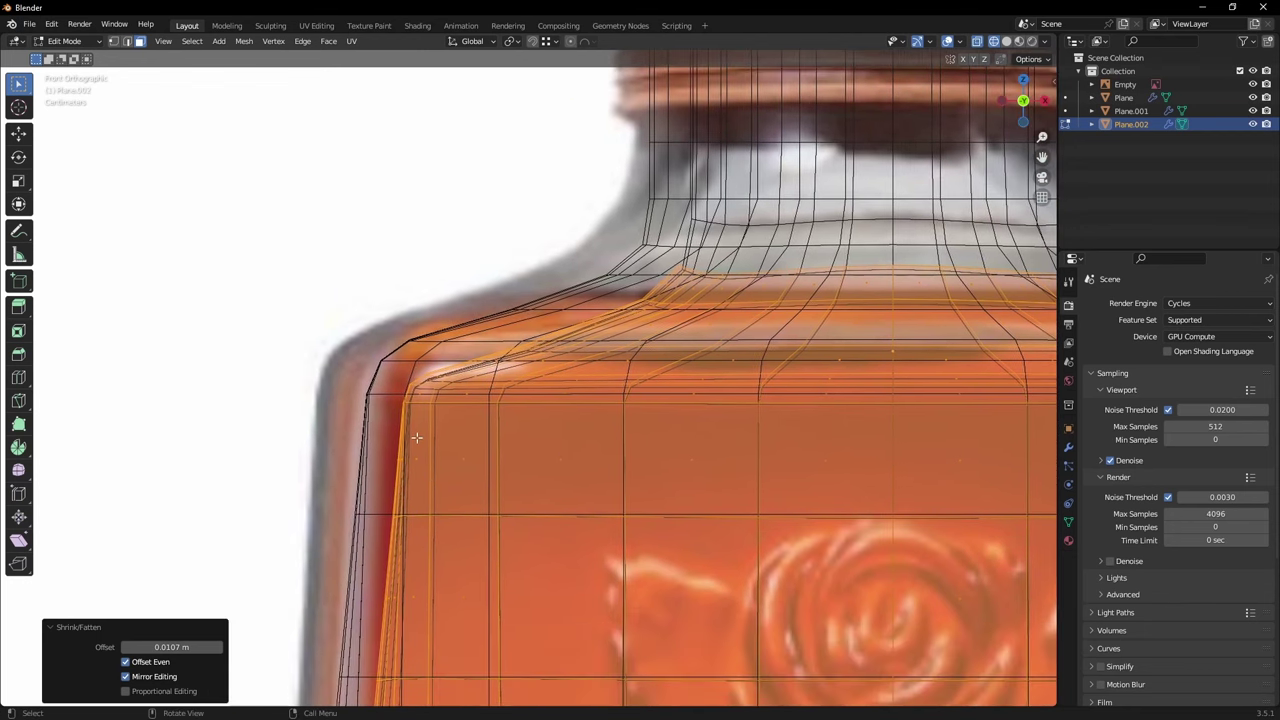
{"action": "scroll", "coordinate": [405, 407], "scroll_direction": "up", "scroll_amount": 5}
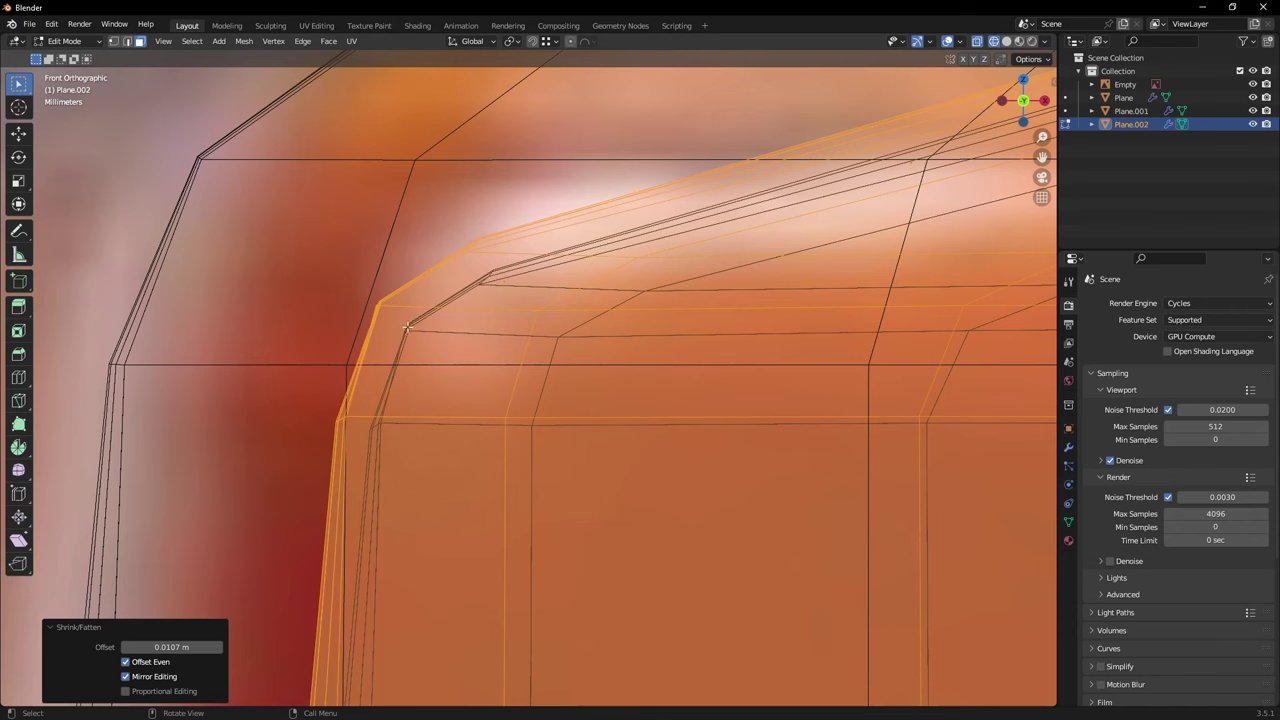
{"action": "middle_click_drag", "start_coordinate": [407, 327], "coordinate": [481, 354]}
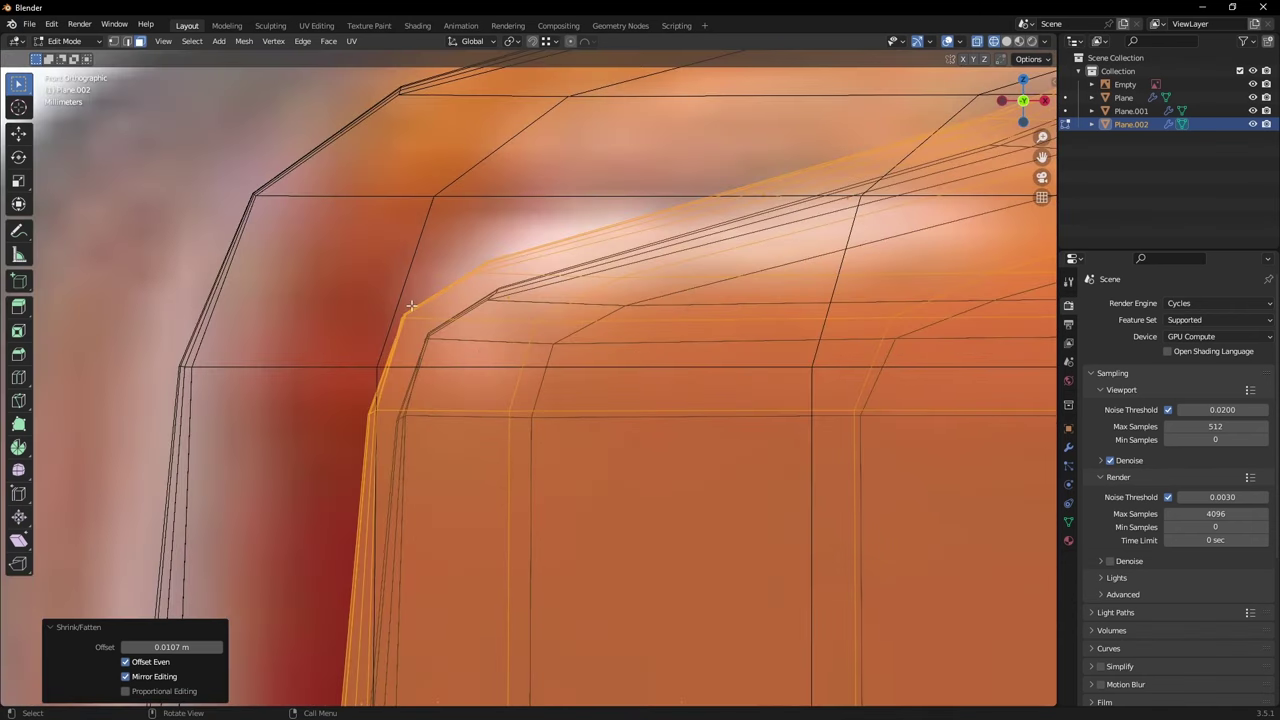
{"action": "scroll", "coordinate": [479, 357], "scroll_direction": "down", "scroll_amount": 6}
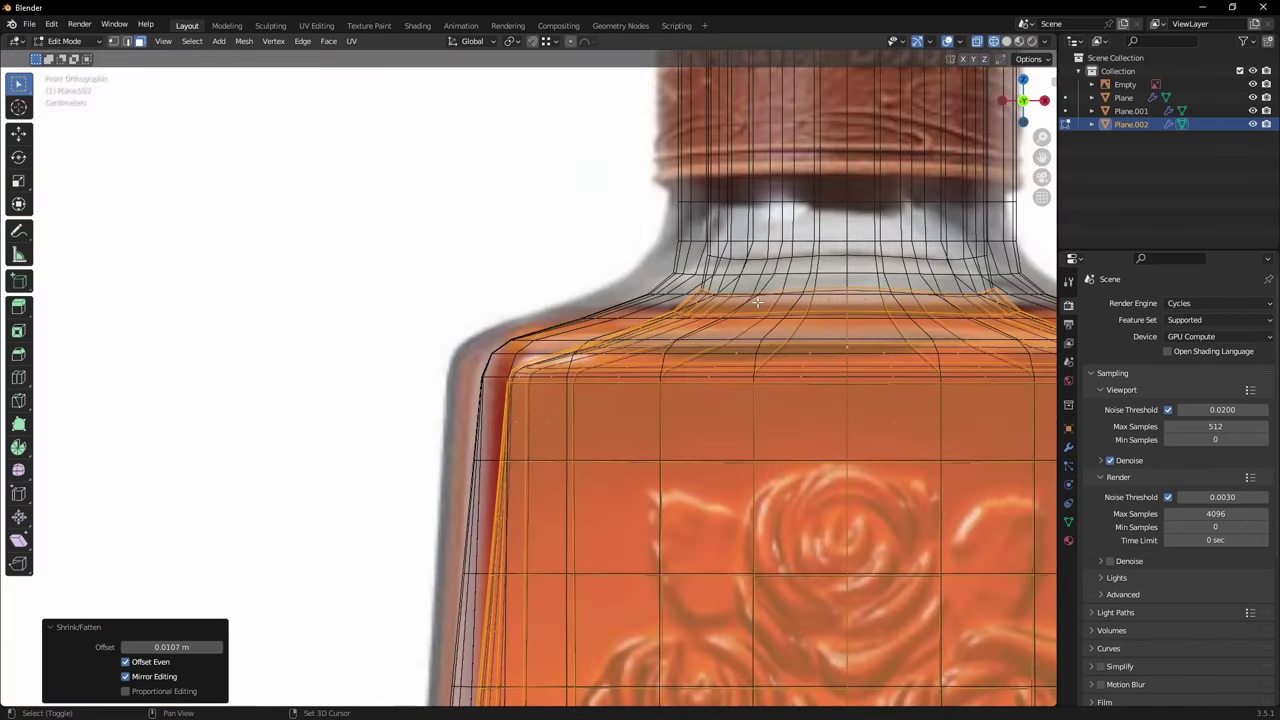
{"action": "scroll", "coordinate": [480, 355], "scroll_direction": "up", "scroll_amount": 8}
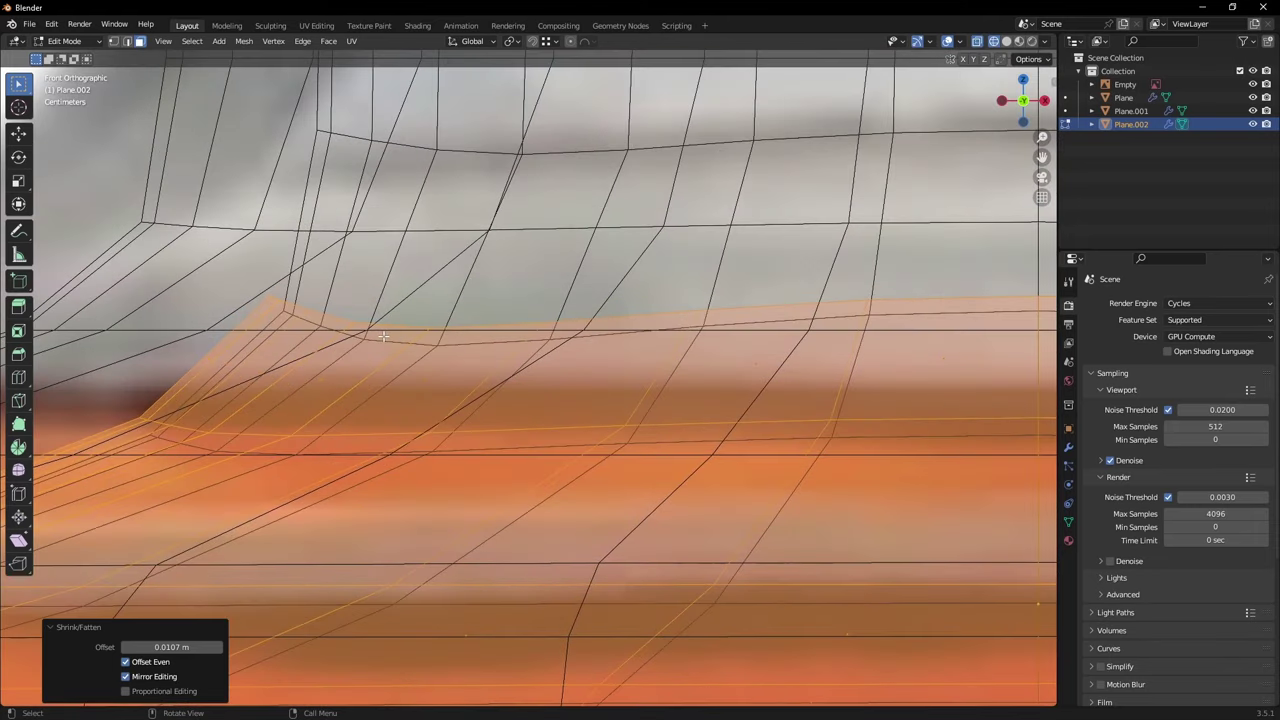
{"action": "key", "text": "2"}
{"action": "left_click", "coordinate": [411, 326]}
{"action": "left_click", "coordinate": [416, 323], "text": "alt"}
{"action": "scroll", "coordinate": [585, 344], "scroll_direction": "down", "scroll_amount": 3}
{"action": "middle_click_drag", "start_coordinate": [598, 343], "coordinate": [493, 343], "text": "shift"}
{"action": "key", "text": "s"}
{"action": "key", "text": "z"}
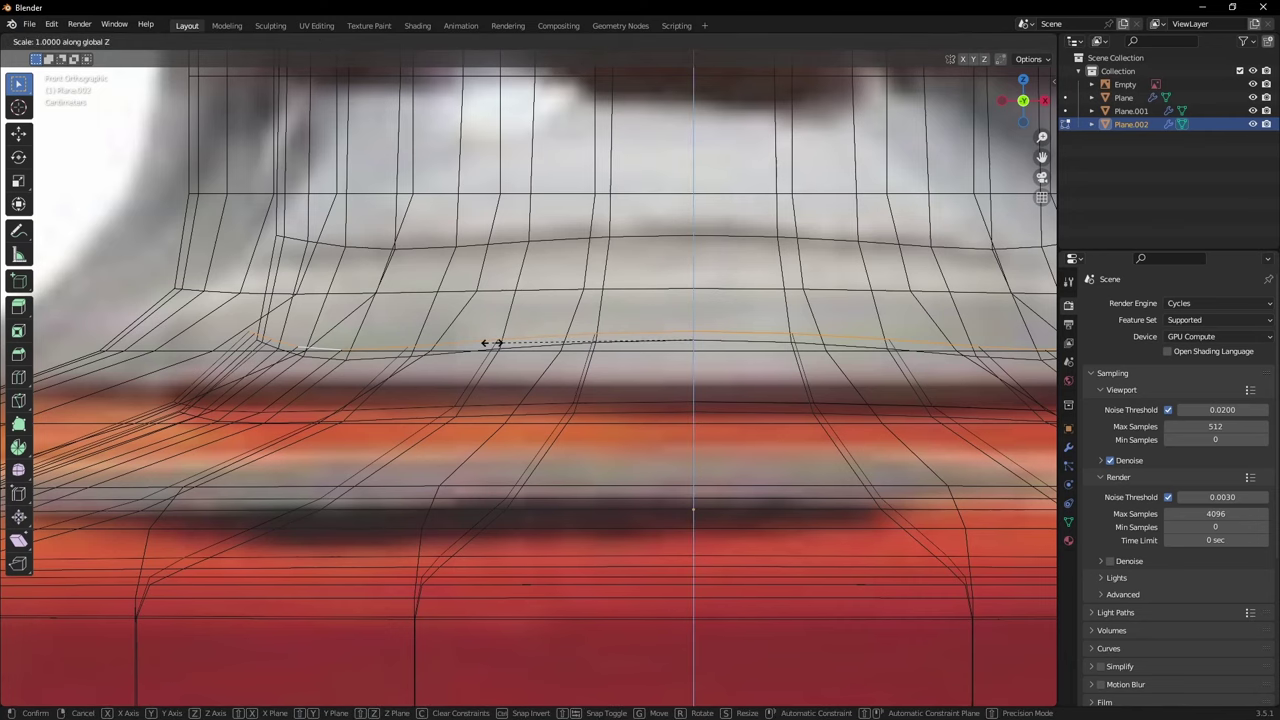
{"action": "key", "text": "0"}
{"action": "key", "text": "Return"}
{"action": "scroll", "coordinate": [500, 343], "scroll_direction": "down", "scroll_amount": 5}
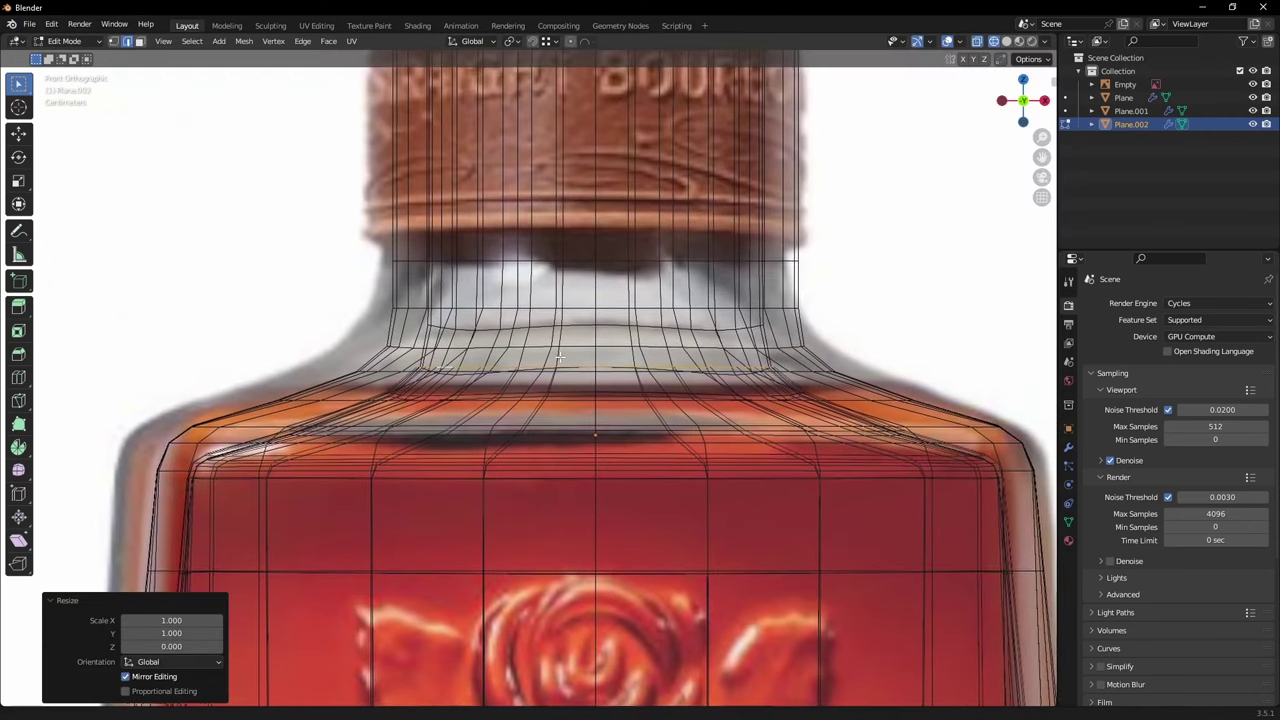
Step: Extrude the liquid mesh's top edge loop 0.002952 m up along Z, and extrude it again inward at scale 0.985
{"action": "scroll", "coordinate": [470, 350], "scroll_direction": "up", "scroll_amount": 5}
{"action": "middle_click_drag", "start_coordinate": [430, 355], "coordinate": [545, 382], "text": "shift"}
{"action": "scroll", "coordinate": [545, 382], "scroll_direction": "up", "scroll_amount": 3}
{"action": "scroll", "coordinate": [545, 382], "scroll_direction": "up", "scroll_amount": 1}
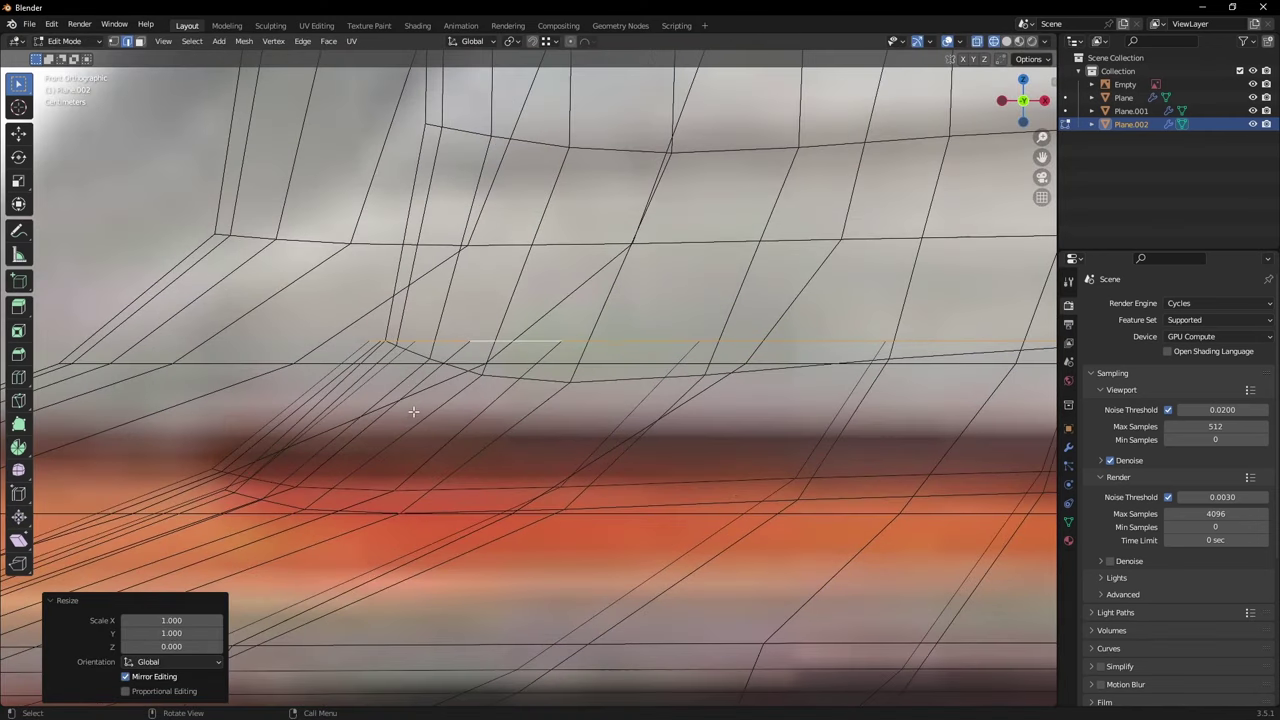
{"action": "key", "text": "e"}
{"action": "key", "text": "z"}
{"action": "left_click", "coordinate": [416, 402]}
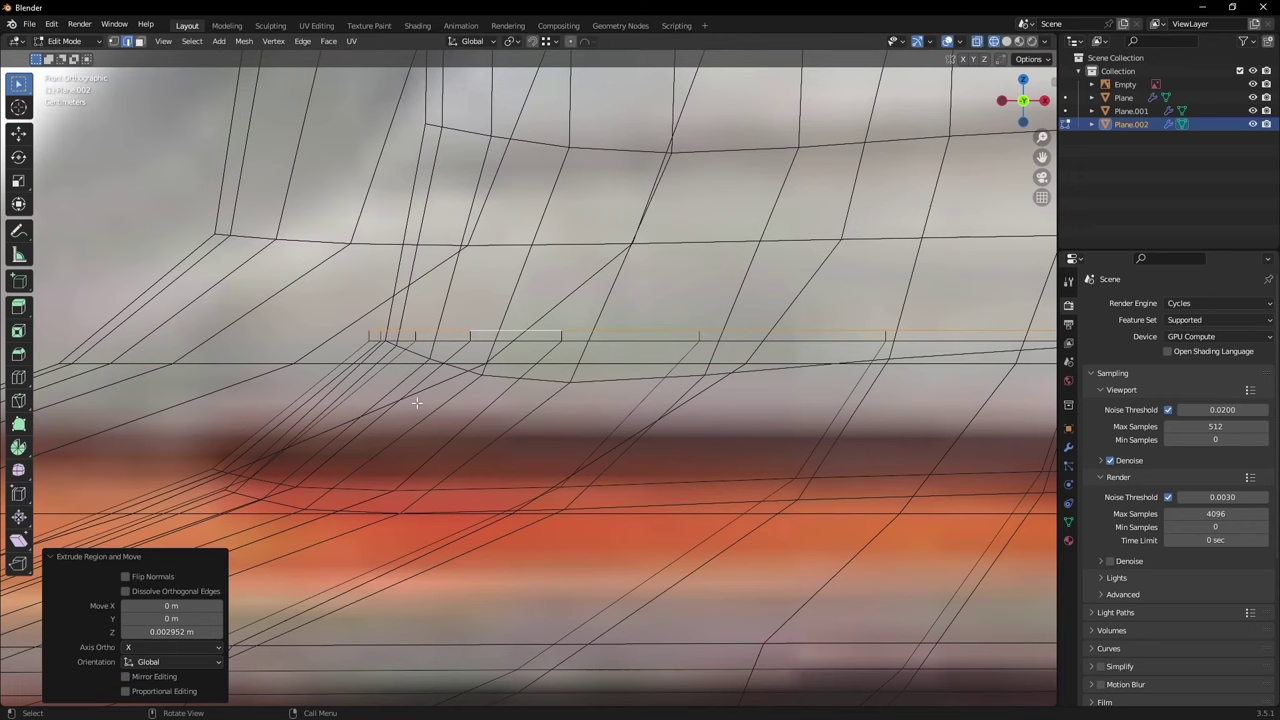
{"action": "key", "text": "s"}
{"action": "left_click", "coordinate": [411, 399]}
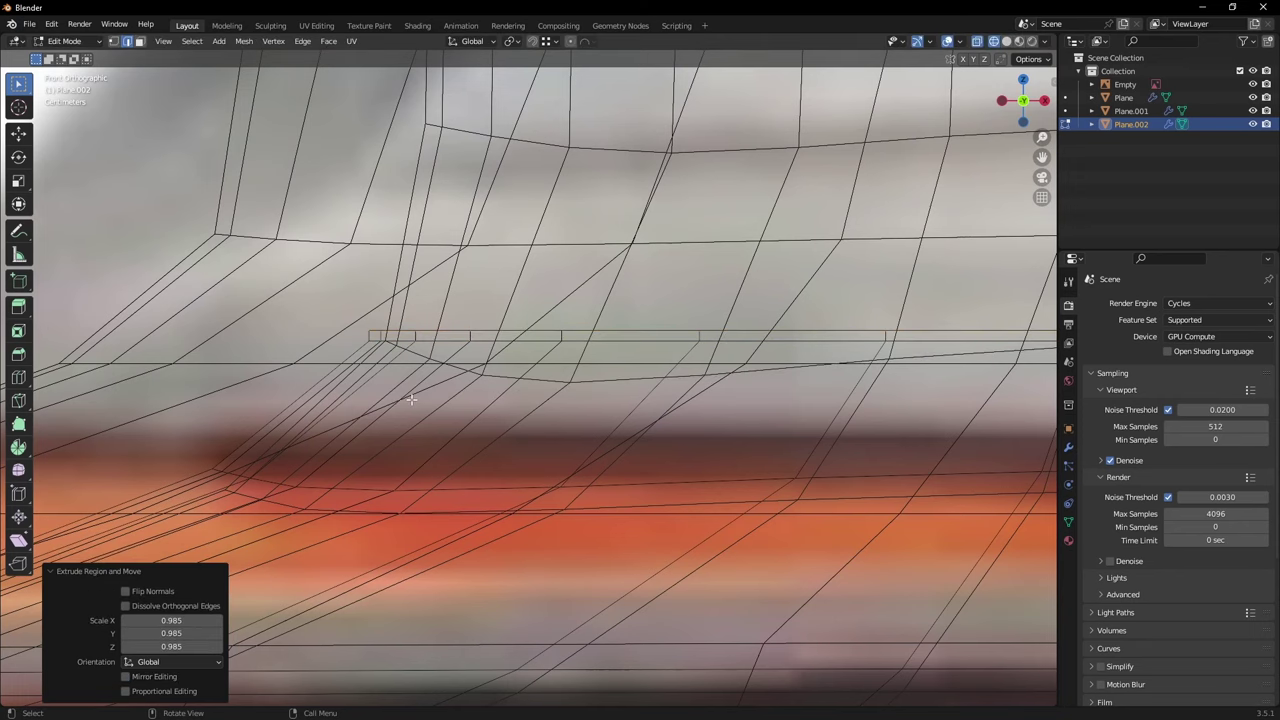
Step: Scale the liquid mesh's selected inner top loop by a further 0.985 on all axes
{"action": "mouse_move", "coordinate": [411, 399]}
{"action": "middle_mouse_down"}
{"action": "mouse_move", "coordinate": [431, 383]}
{"action": "mouse_move", "coordinate": [420, 423]}
{"action": "mouse_move", "coordinate": [433, 432]}
{"action": "mouse_move", "coordinate": [473, 423]}
{"action": "mouse_move", "coordinate": [398, 403]}
{"action": "middle_mouse_up"}
{"action": "scroll", "coordinate": [420, 423], "scroll_direction": "down", "scroll_amount": 7}
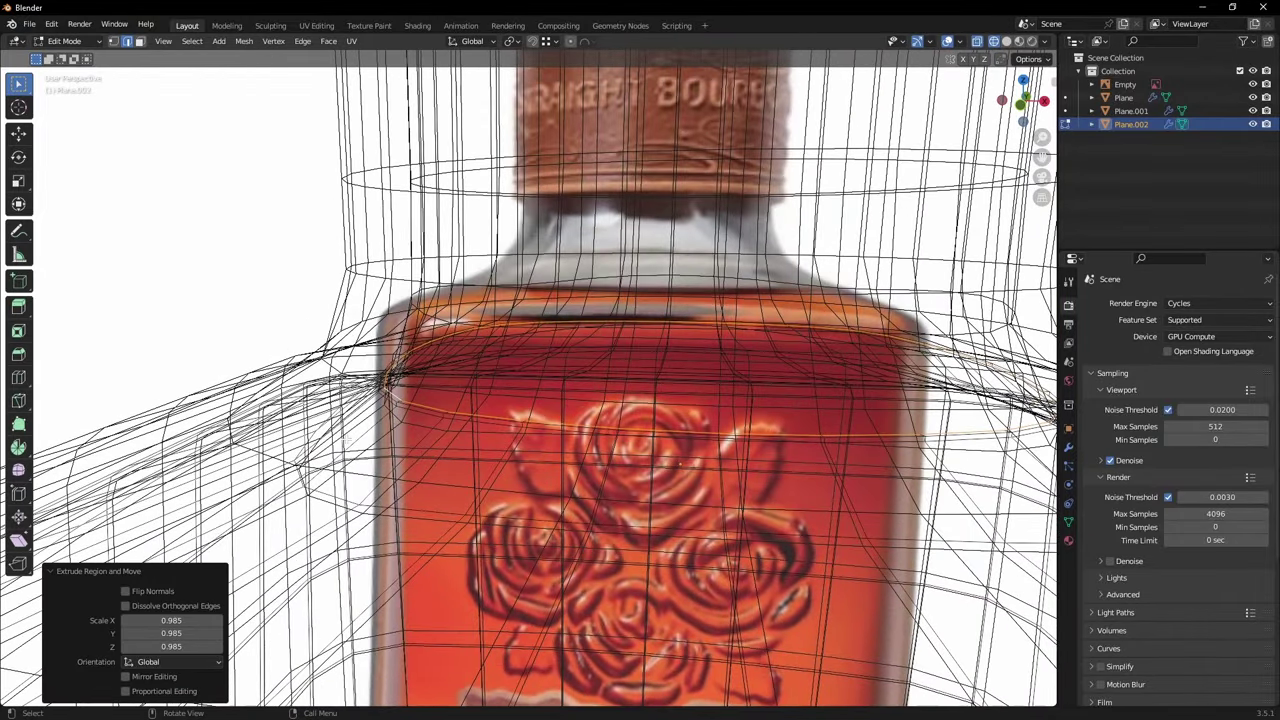
{"action": "scroll", "coordinate": [383, 325], "scroll_direction": "up", "scroll_amount": 3}
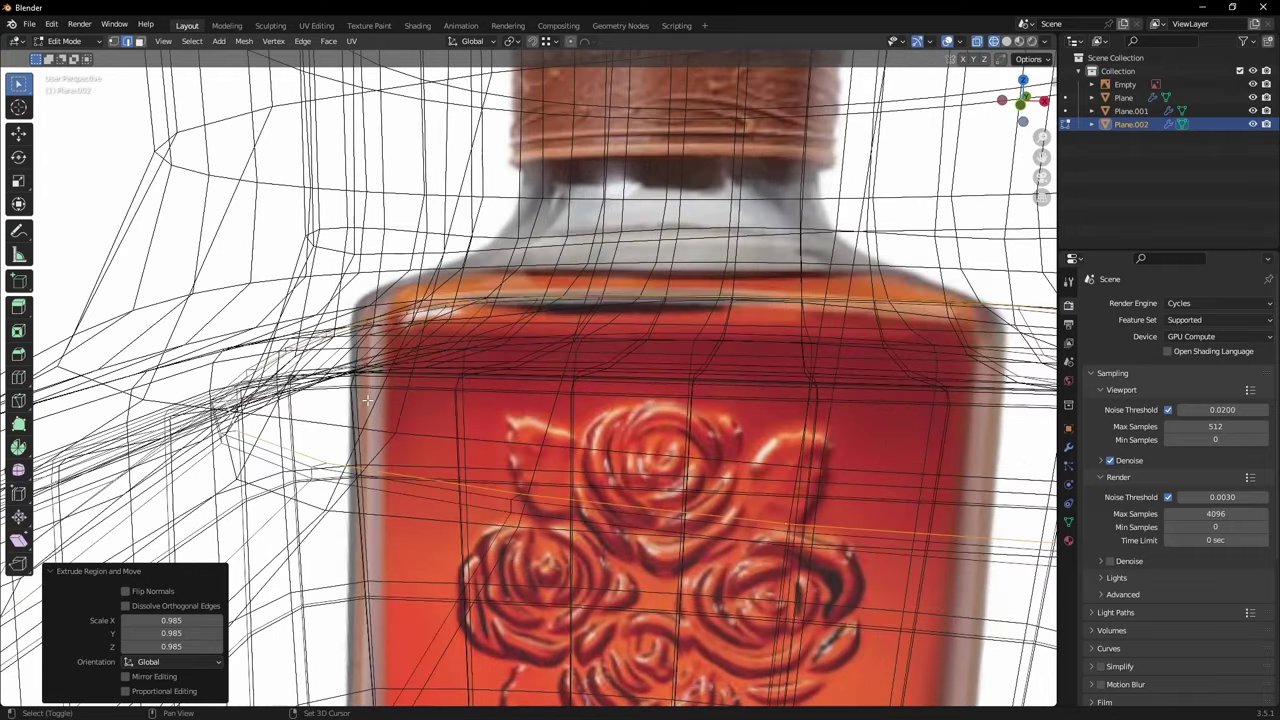
{"action": "middle_click_drag", "start_coordinate": [328, 388], "coordinate": [490, 411], "text": "shift"}
{"action": "key", "text": "s"}
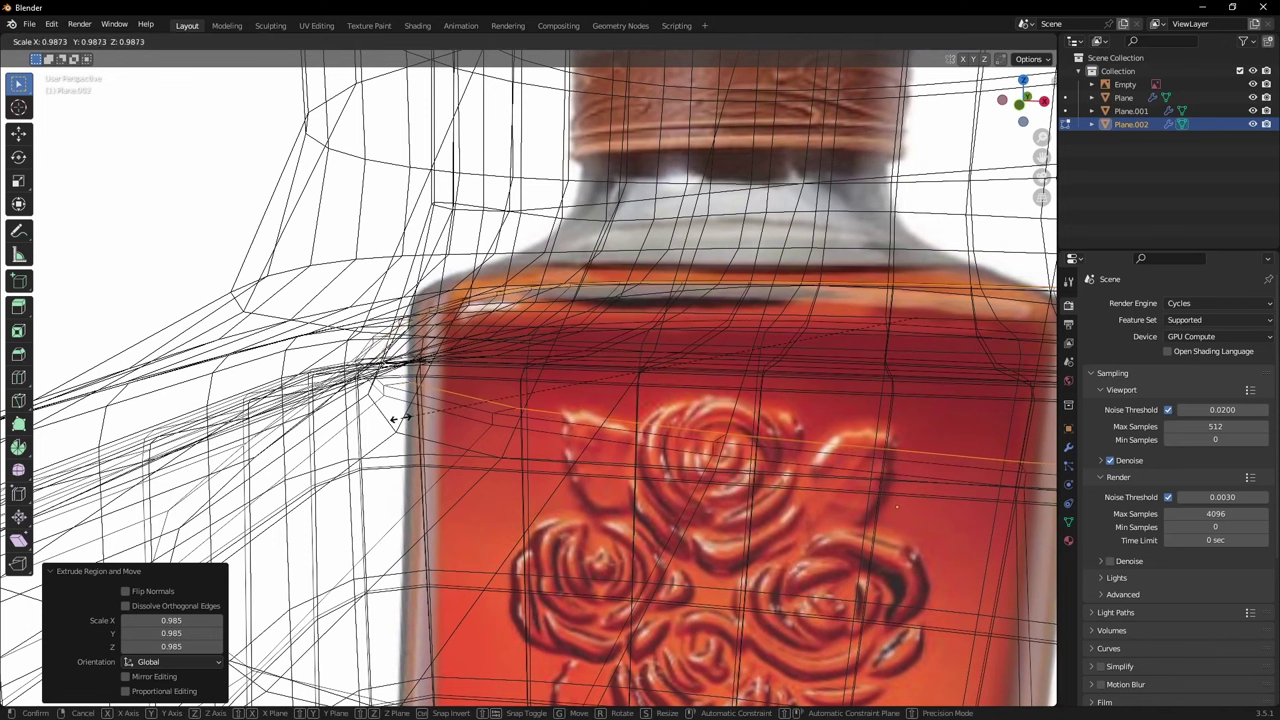
{"action": "left_click", "coordinate": [403, 418]}
{"action": "middle_click_drag", "start_coordinate": [413, 410], "coordinate": [430, 418]}
Step: Extrude the inner top loop again, scale it to 0.964 and move it -0.00239 m along Z
{"action": "key", "text": "e"}
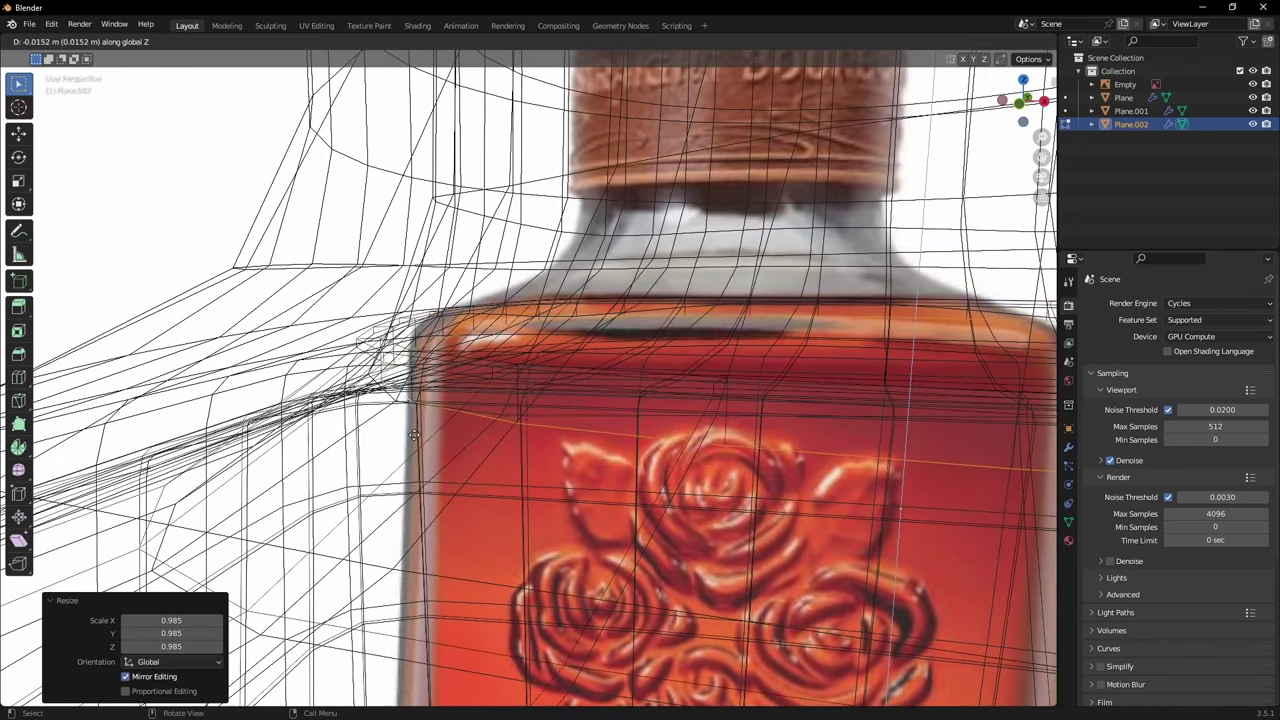
{"action": "key", "text": "Return"}
{"action": "key", "text": "s"}
{"action": "key", "text": "Return"}
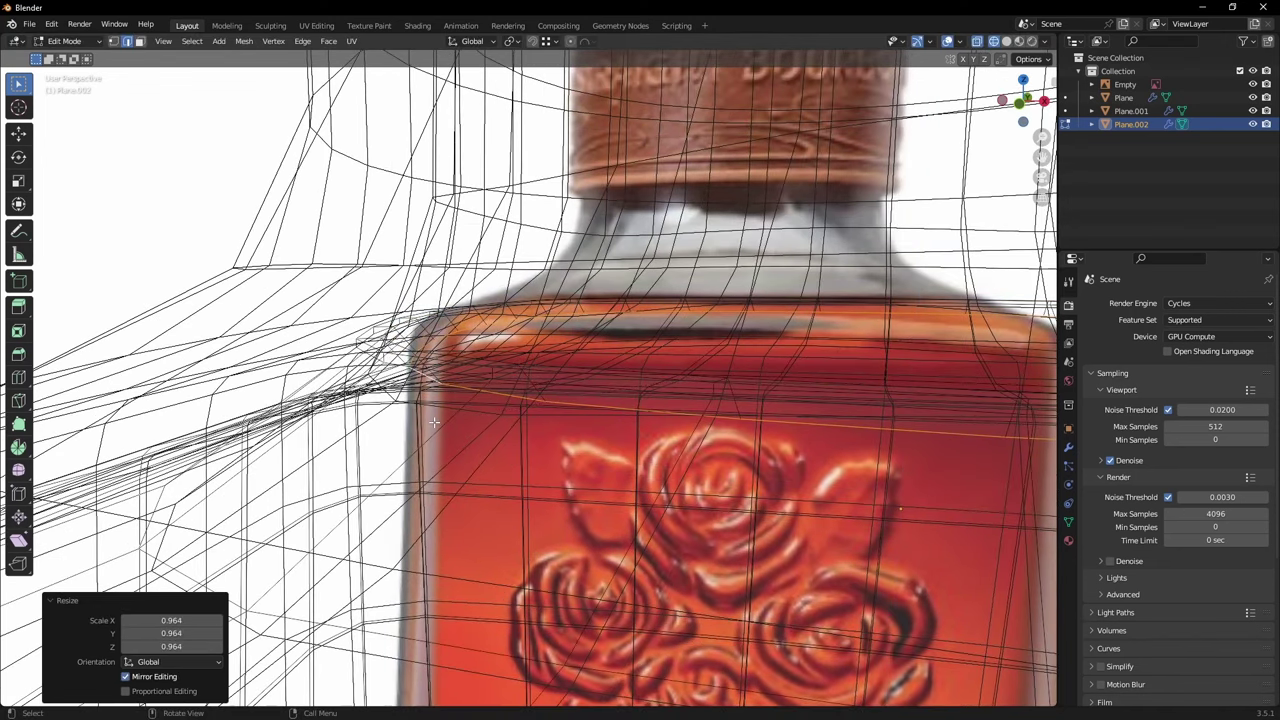
{"action": "key", "text": "g"}
{"action": "key", "text": "z"}
{"action": "key", "text": "Return"}
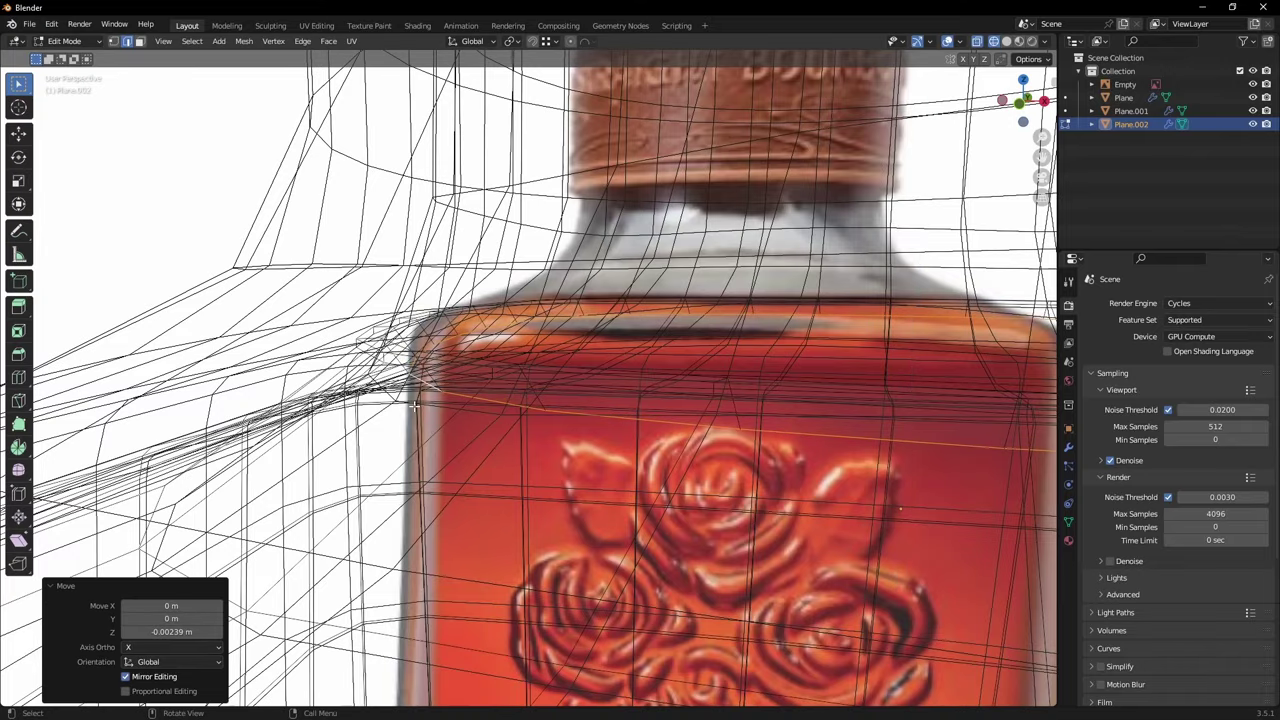
Step: Extrude the liquid's top loop inward at scale 0.909 and fill the remaining opening with faces
{"action": "middle_click_drag", "start_coordinate": [413, 405], "coordinate": [380, 431]}
{"action": "key", "text": "s"}
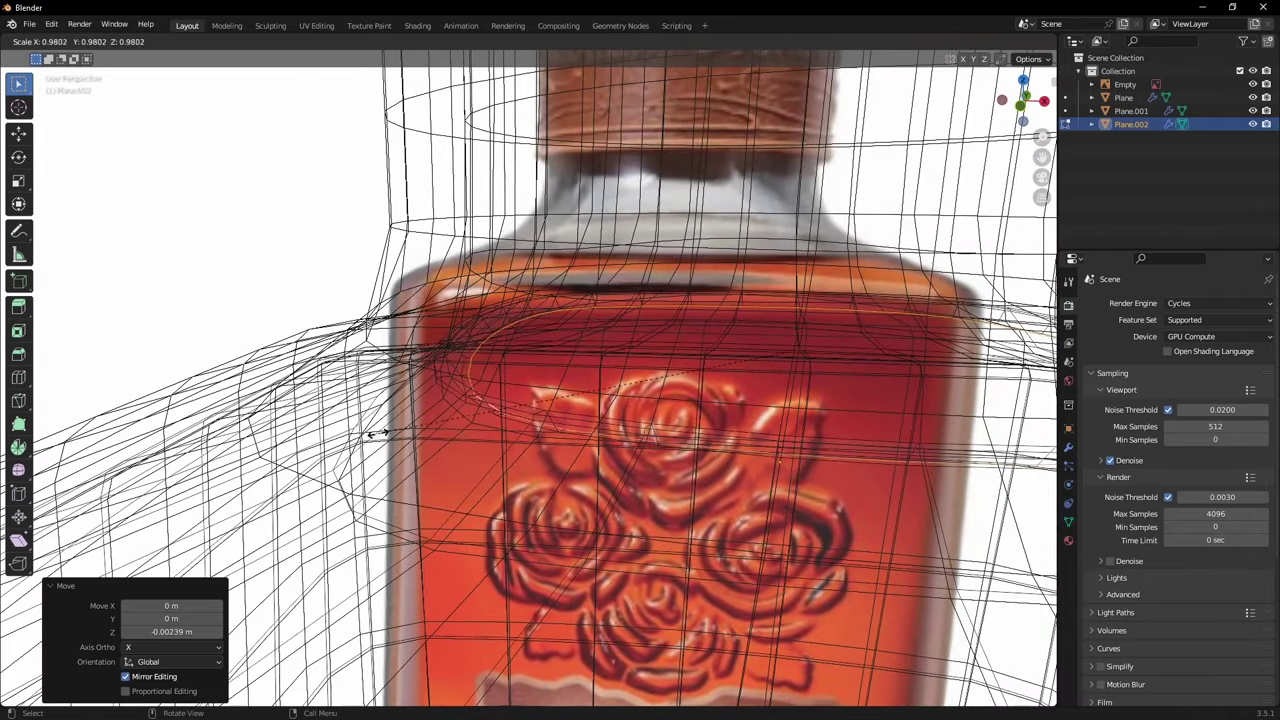
{"action": "left_click", "coordinate": [426, 414]}
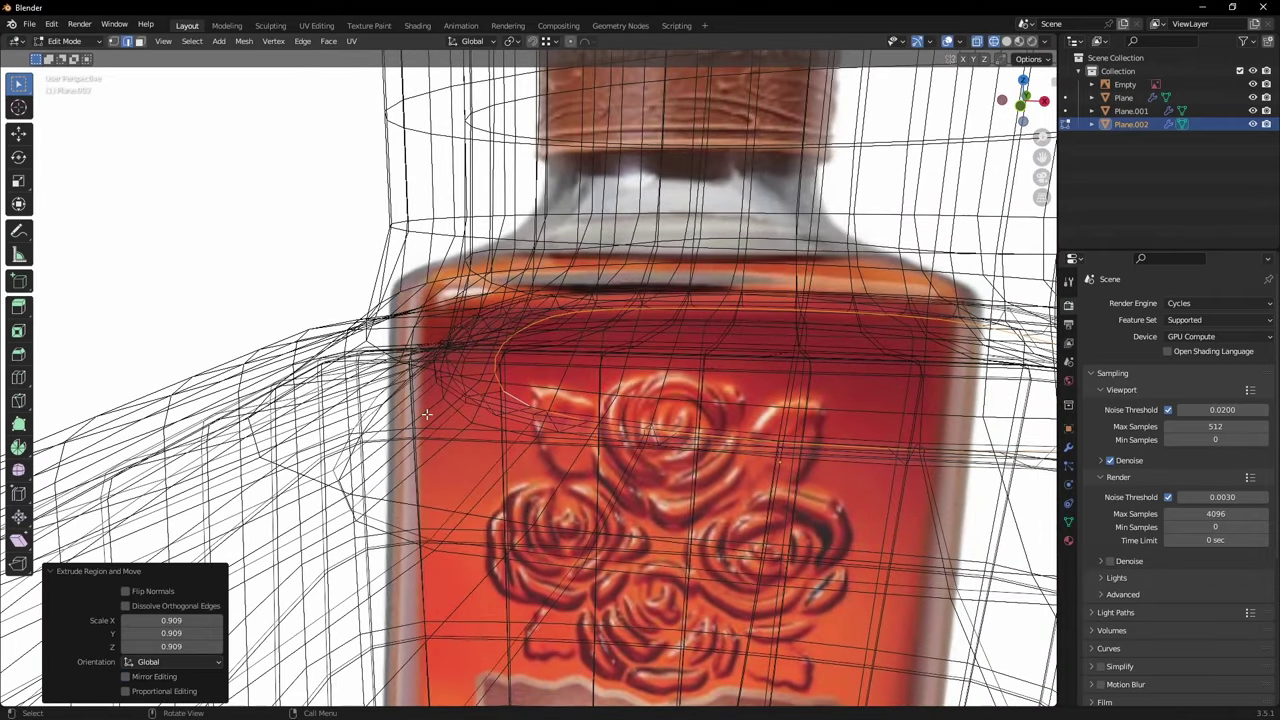
{"action": "scroll", "coordinate": [426, 414], "scroll_direction": "down", "scroll_amount": 2}
{"action": "mouse_move", "coordinate": [426, 414]}
{"action": "middle_mouse_down"}
{"action": "mouse_move", "coordinate": [434, 374]}
{"action": "mouse_move", "coordinate": [528, 379]}
{"action": "mouse_move", "coordinate": [514, 398]}
{"action": "mouse_move", "coordinate": [551, 430]}
{"action": "mouse_move", "coordinate": [463, 436]}
{"action": "mouse_move", "coordinate": [583, 437]}
{"action": "mouse_move", "coordinate": [503, 346]}
{"action": "mouse_move", "coordinate": [526, 466]}
{"action": "middle_mouse_up"}
{"action": "key", "text": "ctrl+f"}
{"action": "left_click", "coordinate": [434, 374]}
{"action": "scroll", "coordinate": [436, 374], "scroll_direction": "down", "scroll_amount": 3}
{"action": "scroll", "coordinate": [528, 379], "scroll_direction": "up", "scroll_amount": 2}
Step: Give the liquid mesh level 2 subdivision and recalculate its normals outward, ending deselected in solid object view
{"action": "key", "text": "Tab"}
{"action": "key", "text": "ctrl+2"}
{"action": "key", "text": "Tab"}
{"action": "key", "text": "shift+n"}
{"action": "key", "text": "Tab"}
{"action": "scroll", "coordinate": [512, 401], "scroll_direction": "down", "scroll_amount": 4}
{"action": "key", "text": "shift+z"}
{"action": "scroll", "coordinate": [542, 417], "scroll_direction": "down", "scroll_amount": 6}
{"action": "scroll", "coordinate": [551, 430], "scroll_direction": "up", "scroll_amount": 4}
{"action": "key", "text": "alt+a"}
{"action": "scroll", "coordinate": [363, 367], "scroll_direction": "up", "scroll_amount": 4}
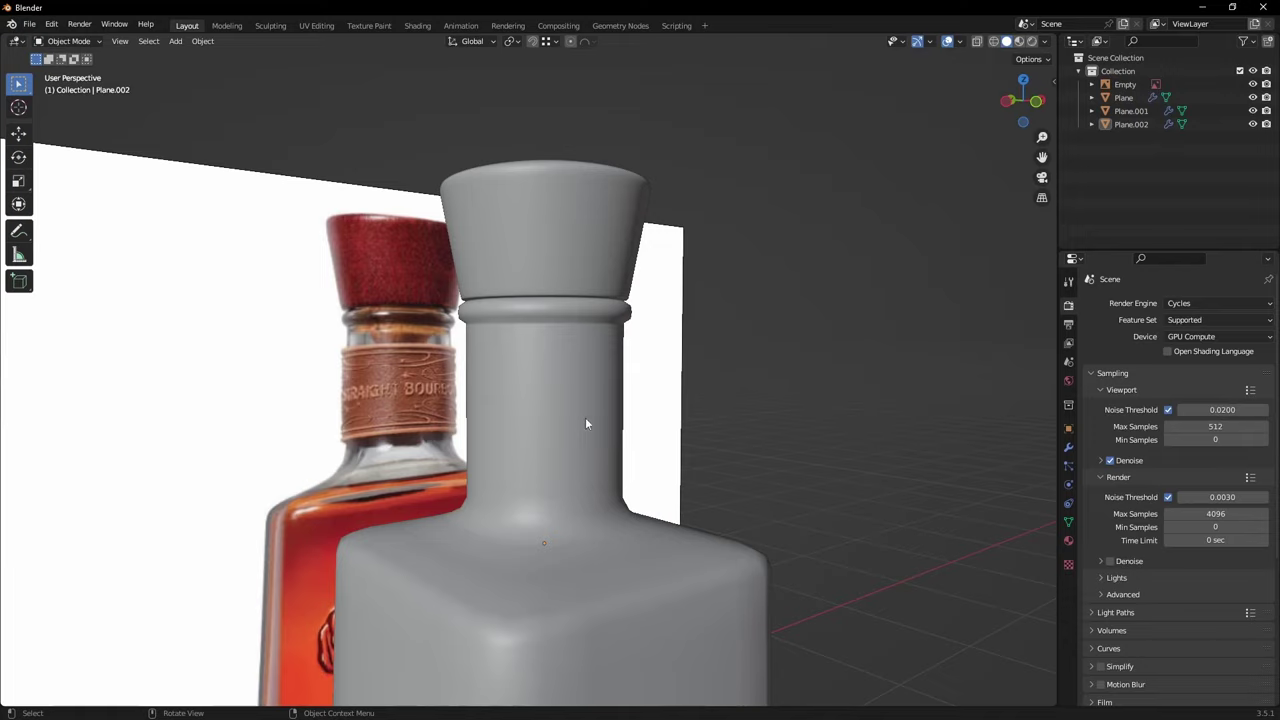
Step: Add six evenly spaced loop cuts around the bottle body's neck below the rim ring
{"action": "scroll", "coordinate": [586, 423], "scroll_direction": "down", "scroll_amount": 6}
{"action": "middle_click_drag", "start_coordinate": [596, 432], "coordinate": [450, 420]}
{"action": "scroll", "coordinate": [518, 403], "scroll_direction": "up", "scroll_amount": 2}
{"action": "left_click", "coordinate": [548, 418]}
{"action": "scroll", "coordinate": [520, 370], "scroll_direction": "up", "scroll_amount": 5}
{"action": "key", "text": "Tab"}
{"action": "mouse_move", "coordinate": [521, 368]}
{"action": "middle_mouse_down"}
{"action": "mouse_move", "coordinate": [512, 352]}
{"action": "mouse_move", "coordinate": [472, 356]}
{"action": "mouse_move", "coordinate": [507, 350]}
{"action": "middle_mouse_up"}
{"action": "scroll", "coordinate": [507, 350], "scroll_direction": "up", "scroll_amount": 1}
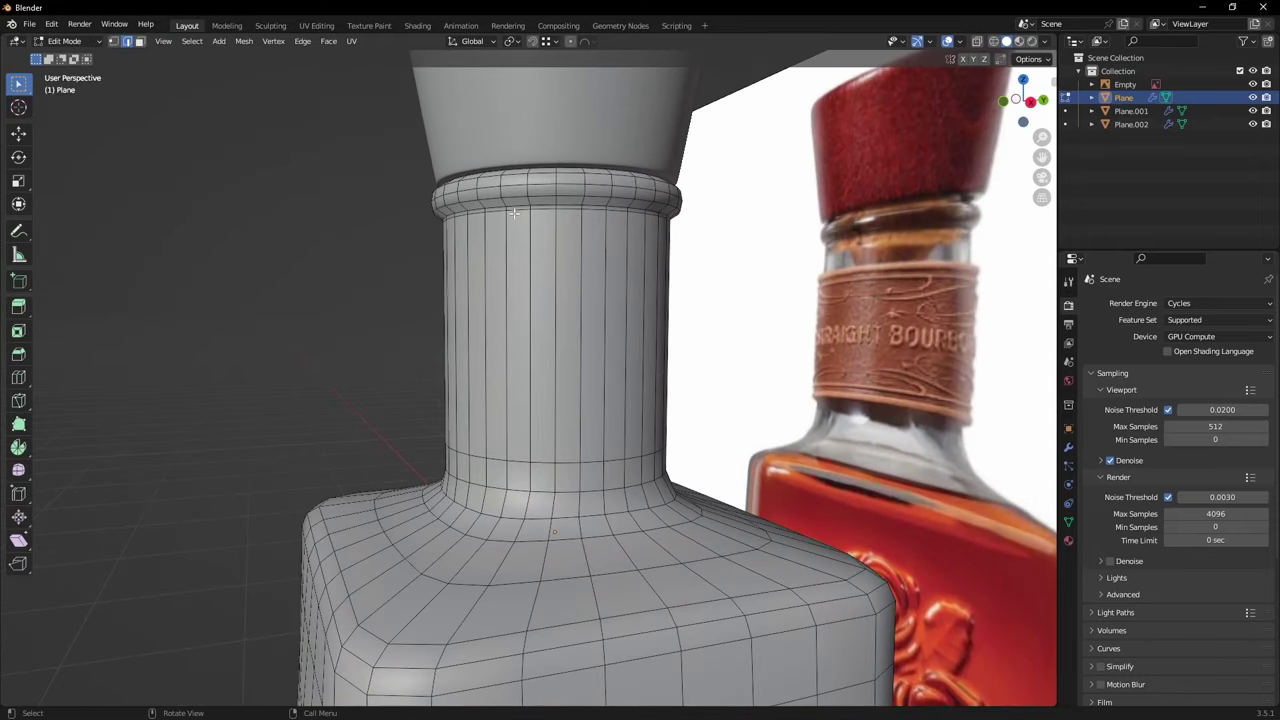
{"action": "left_click", "coordinate": [518, 215], "text": "alt"}
{"action": "middle_click_drag", "start_coordinate": [506, 298], "coordinate": [496, 422]}
{"action": "key", "text": "ctrl+r"}
{"action": "scroll", "coordinate": [514, 375], "scroll_direction": "up", "scroll_amount": 5}
{"action": "left_click", "coordinate": [516, 373]}
{"action": "right_click", "coordinate": [516, 373]}
{"action": "scroll", "coordinate": [514, 376], "scroll_direction": "down", "scroll_amount": 3}
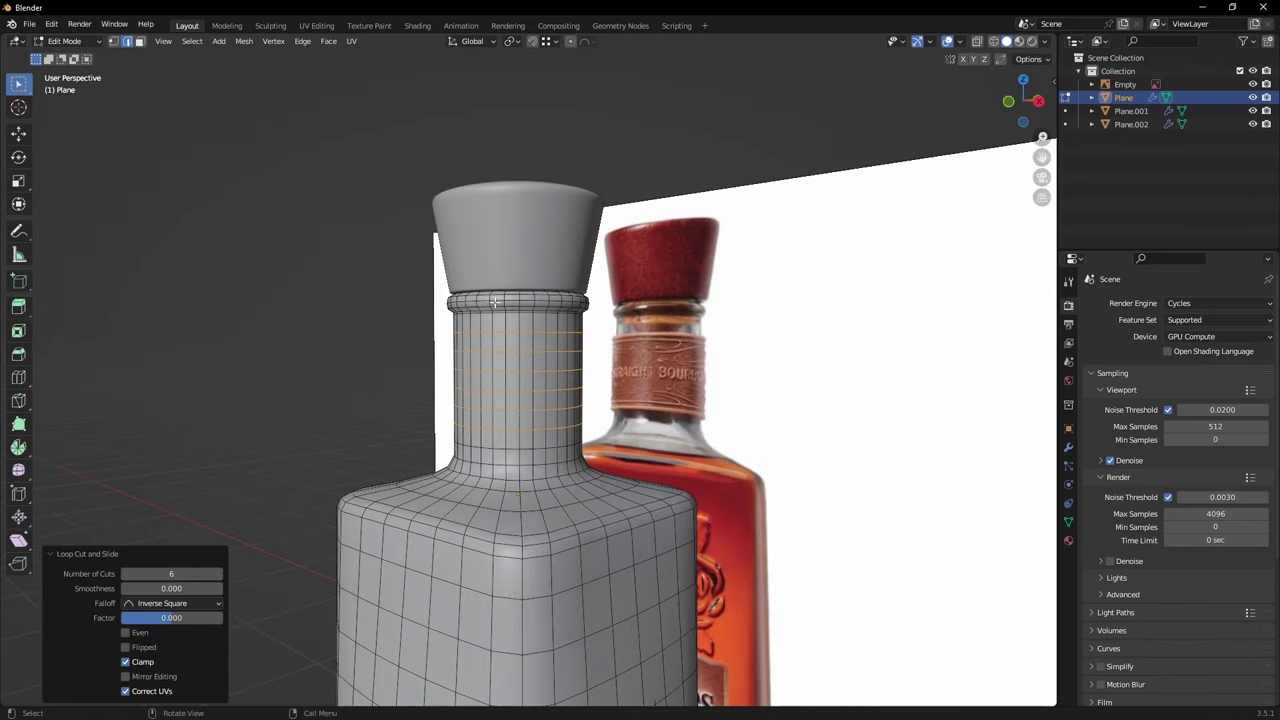
Step: Duplicate the uppermost new neck loop in place and scale the copy to 1.078
{"action": "scroll", "coordinate": [494, 300], "scroll_direction": "down", "scroll_amount": 4}
{"action": "scroll", "coordinate": [497, 373], "scroll_direction": "up", "scroll_amount": 6}
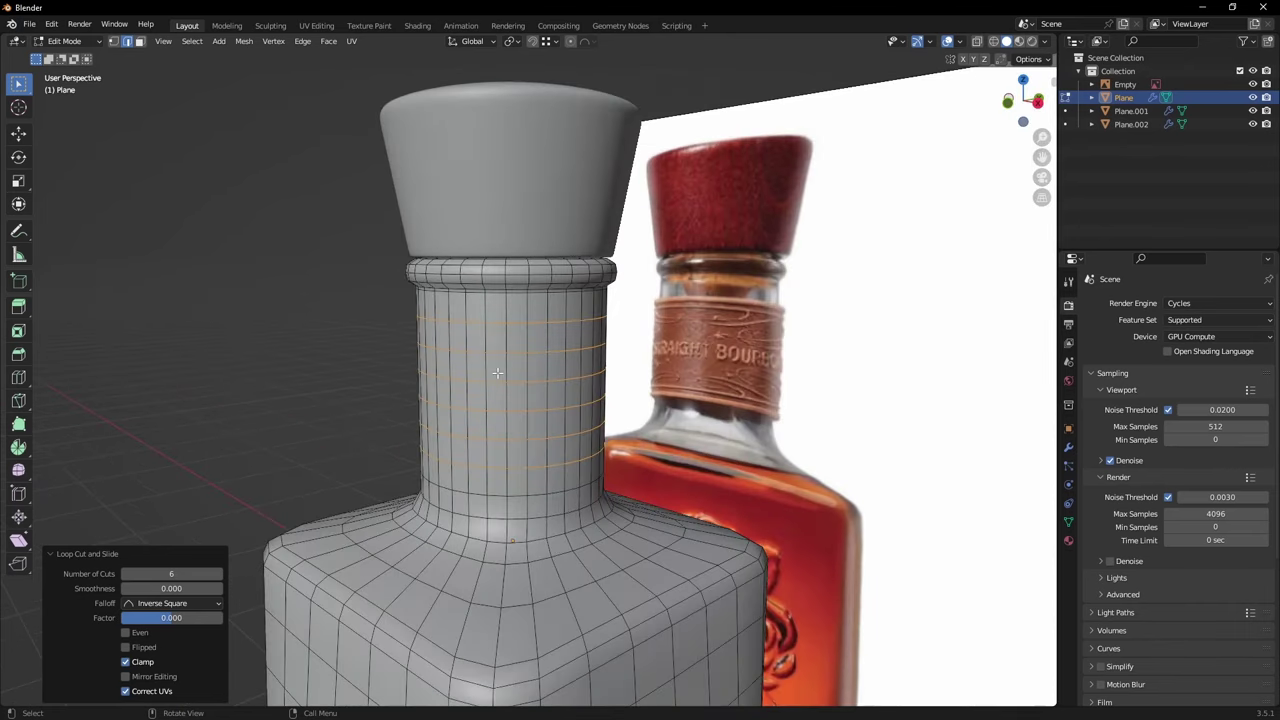
{"action": "scroll", "coordinate": [492, 340], "scroll_direction": "up", "scroll_amount": 2}
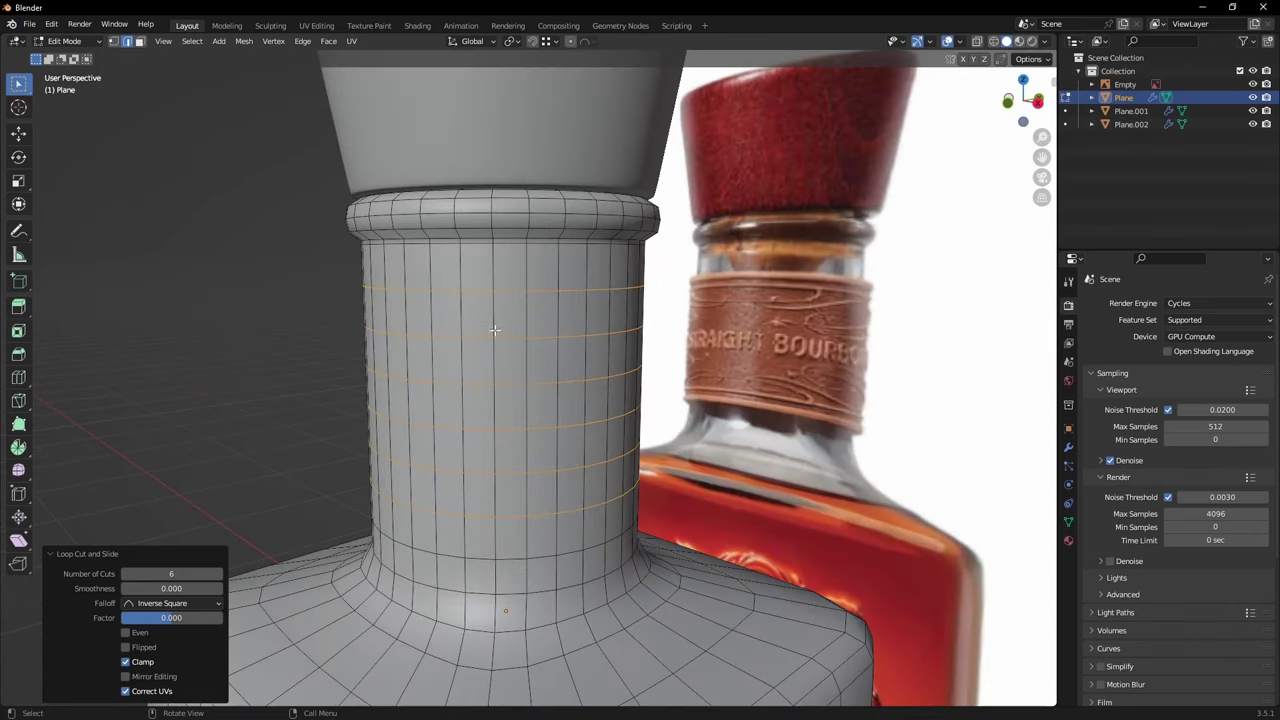
{"action": "key", "text": "a"}
{"action": "key", "text": "alt+a"}
{"action": "left_click", "coordinate": [480, 297], "text": "alt"}
{"action": "middle_click_drag", "start_coordinate": [641, 401], "coordinate": [610, 401]}
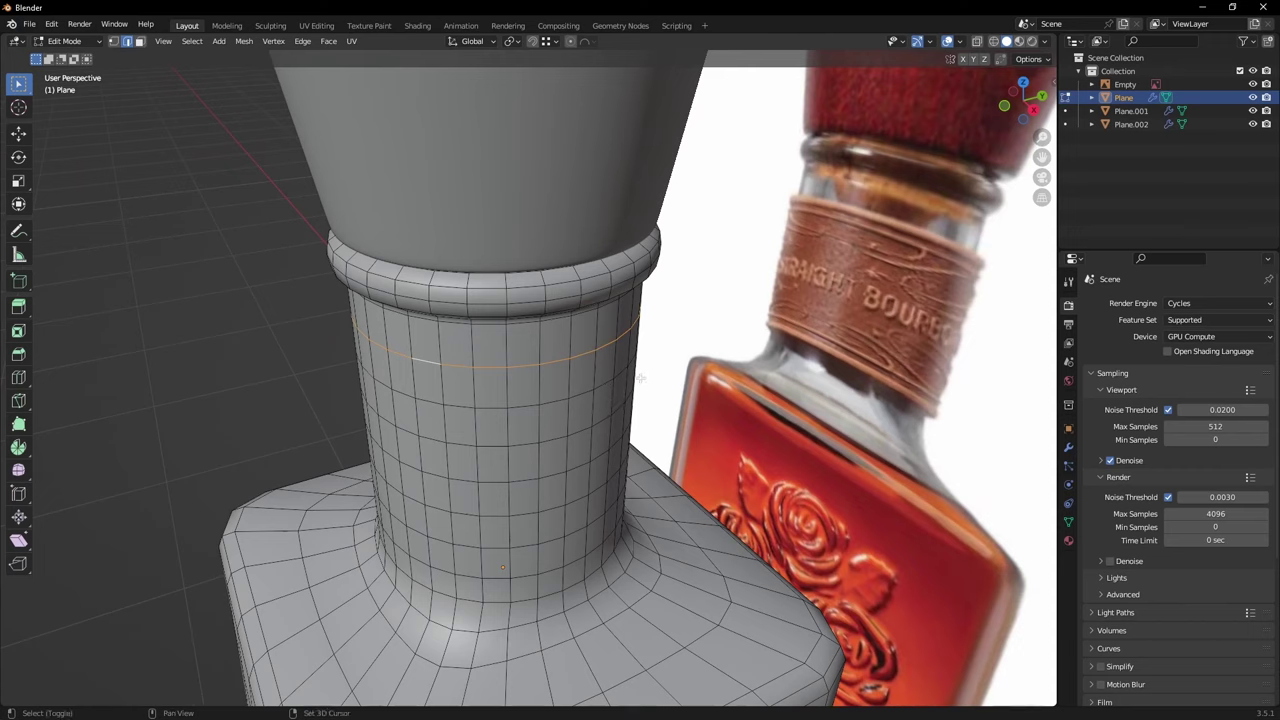
{"action": "key", "text": "shift+d"}
{"action": "right_click", "coordinate": [678, 404]}
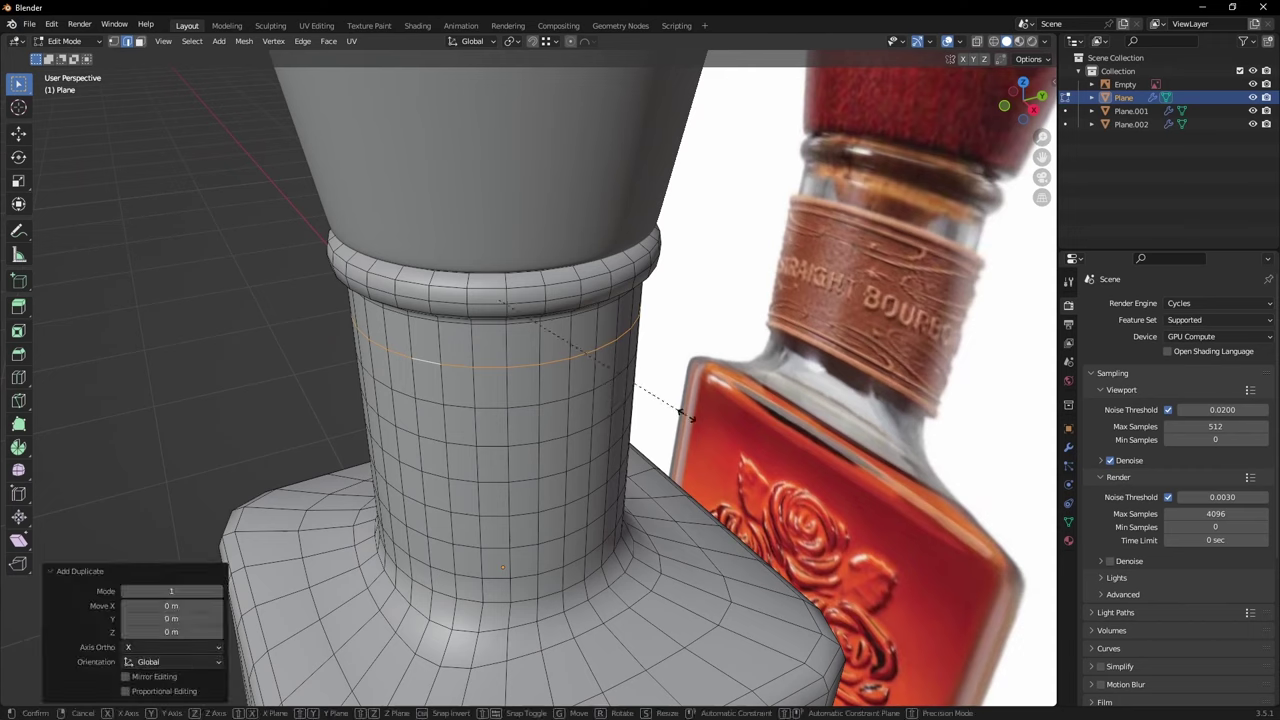
{"action": "key", "text": "s"}
{"action": "left_click", "coordinate": [706, 423]}
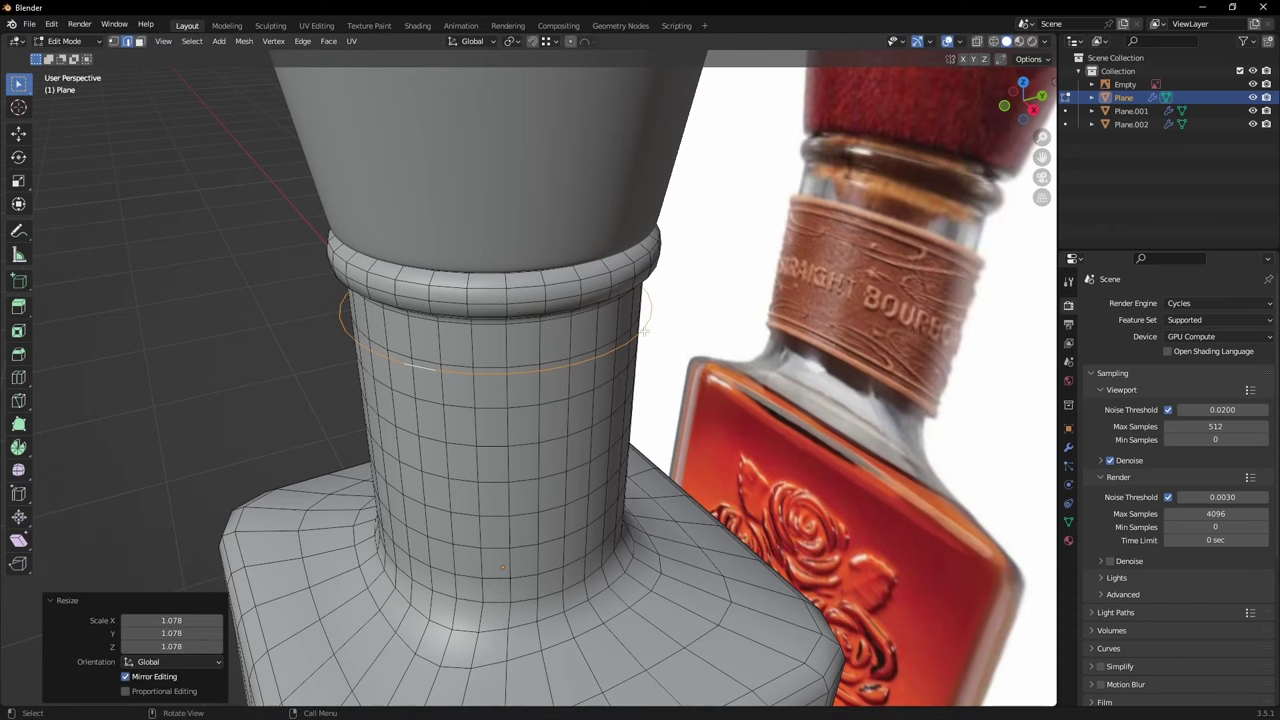
Step: Separate the enlarged neck loop into its own object and return to object mode
{"action": "key", "text": "p"}
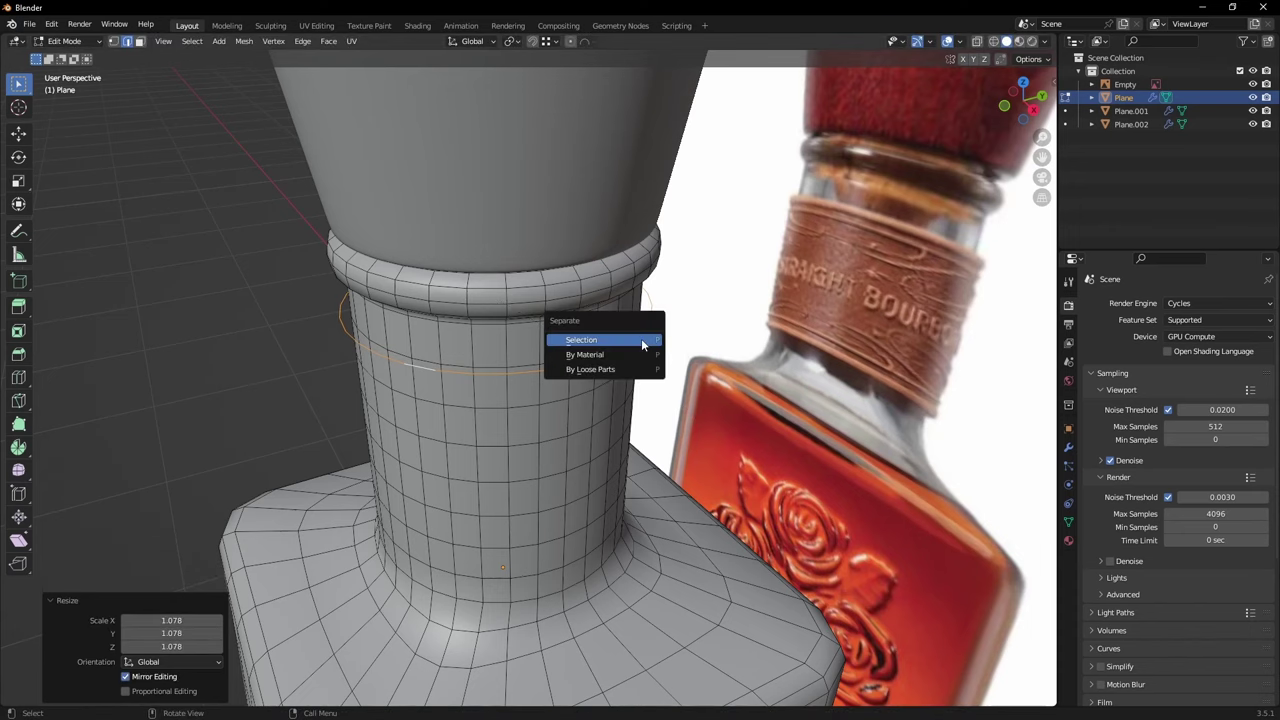
{"action": "left_click", "coordinate": [641, 338]}
{"action": "key", "text": "Tab"}
{"action": "middle_click_drag", "start_coordinate": [641, 338], "coordinate": [682, 356]}
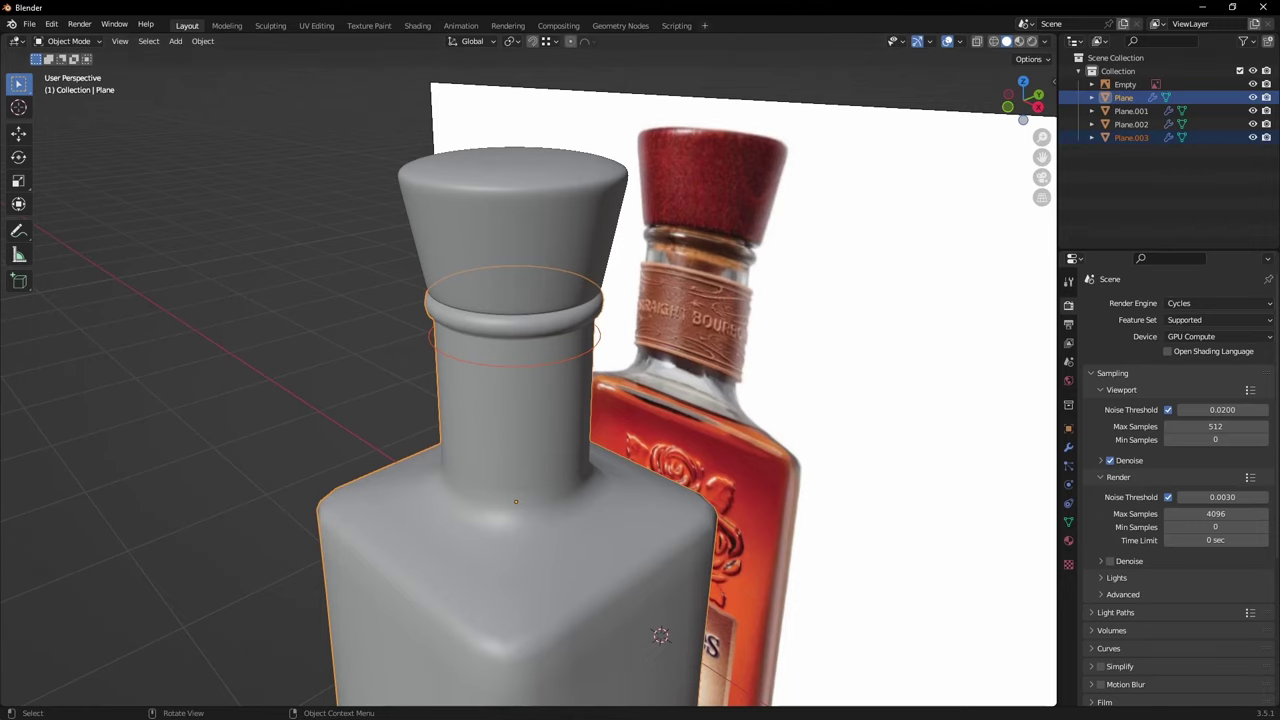
Step: Switch to the web browser, search images for "4 roses bourbon" and examine the Single Barrel bottle picture with the neck tag
{"action": "key", "text": "alt+Tab"}
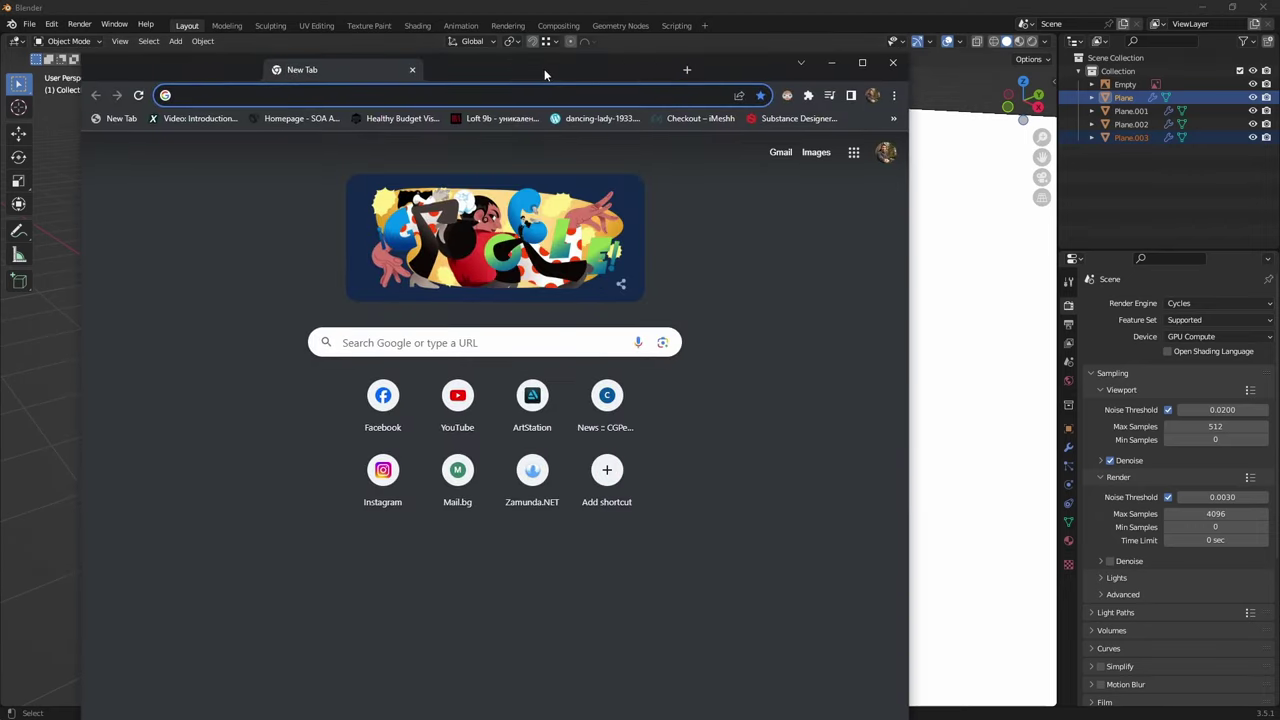
{"action": "double_click", "coordinate": [563, 66]}
{"action": "left_click", "coordinate": [513, 40]}
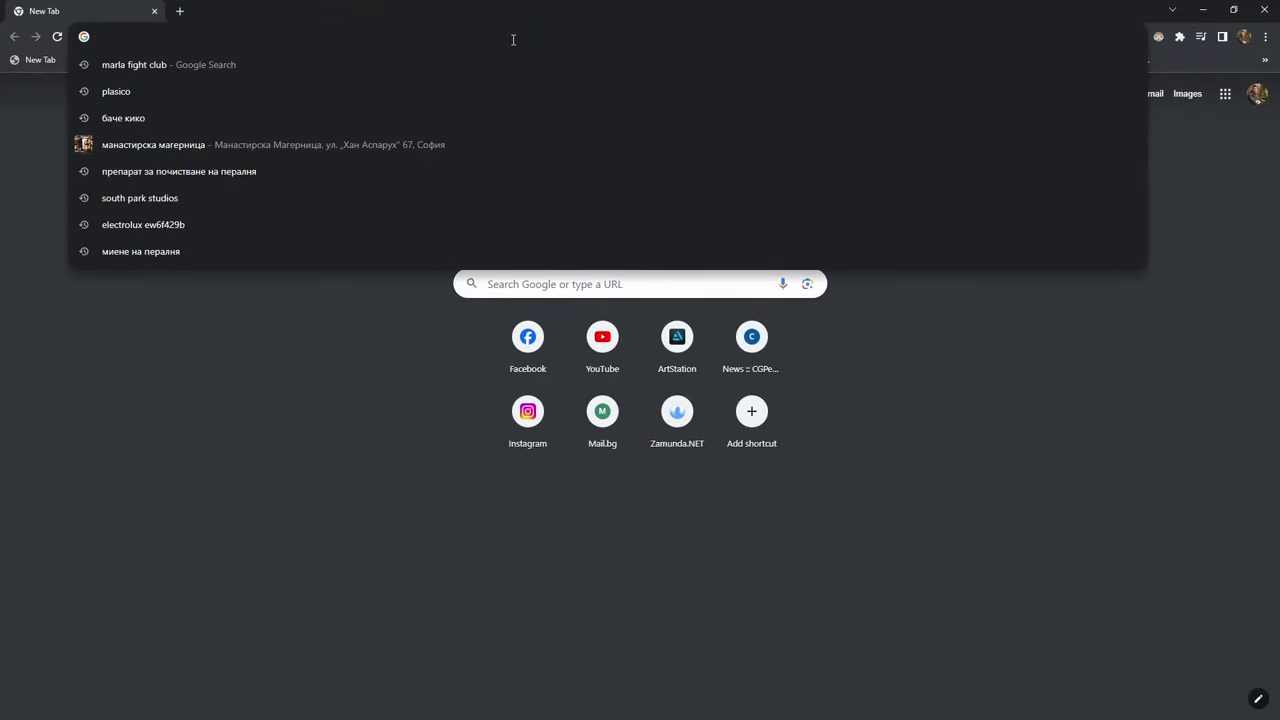
{"action": "type", "text": "4 roses"}
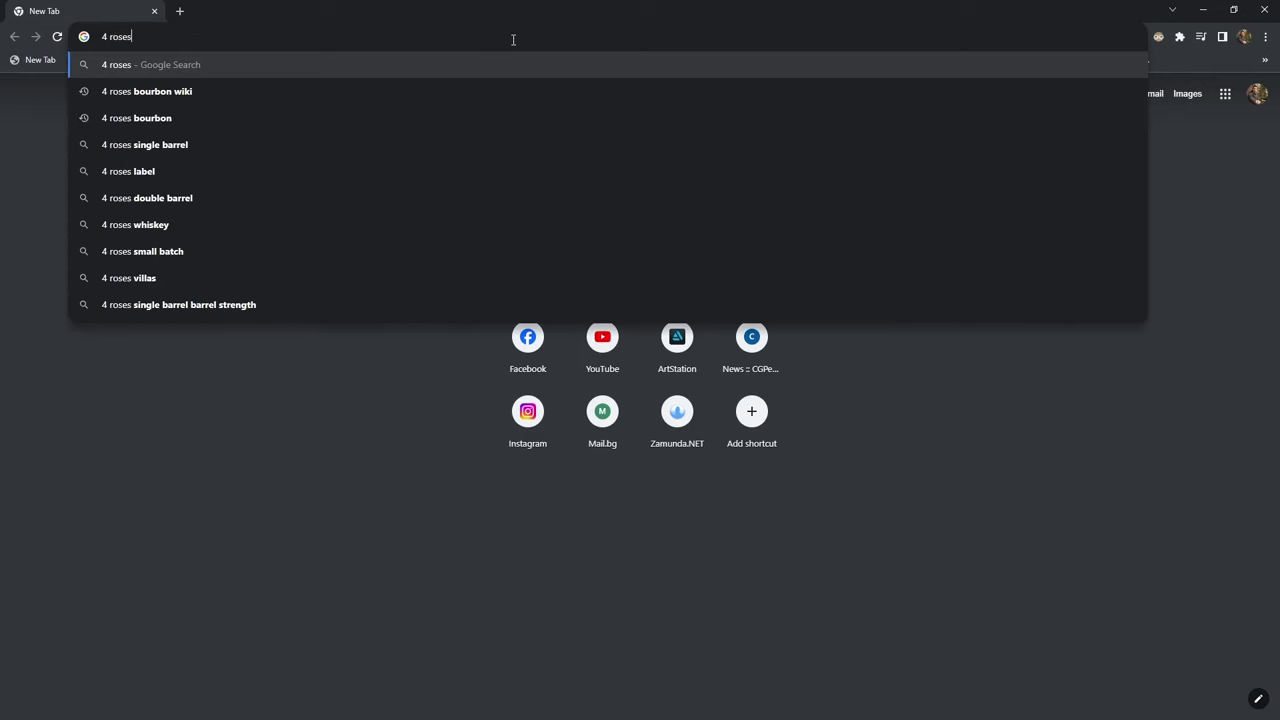
{"action": "type", "text": " bourbon"}
{"action": "key", "text": "Return"}
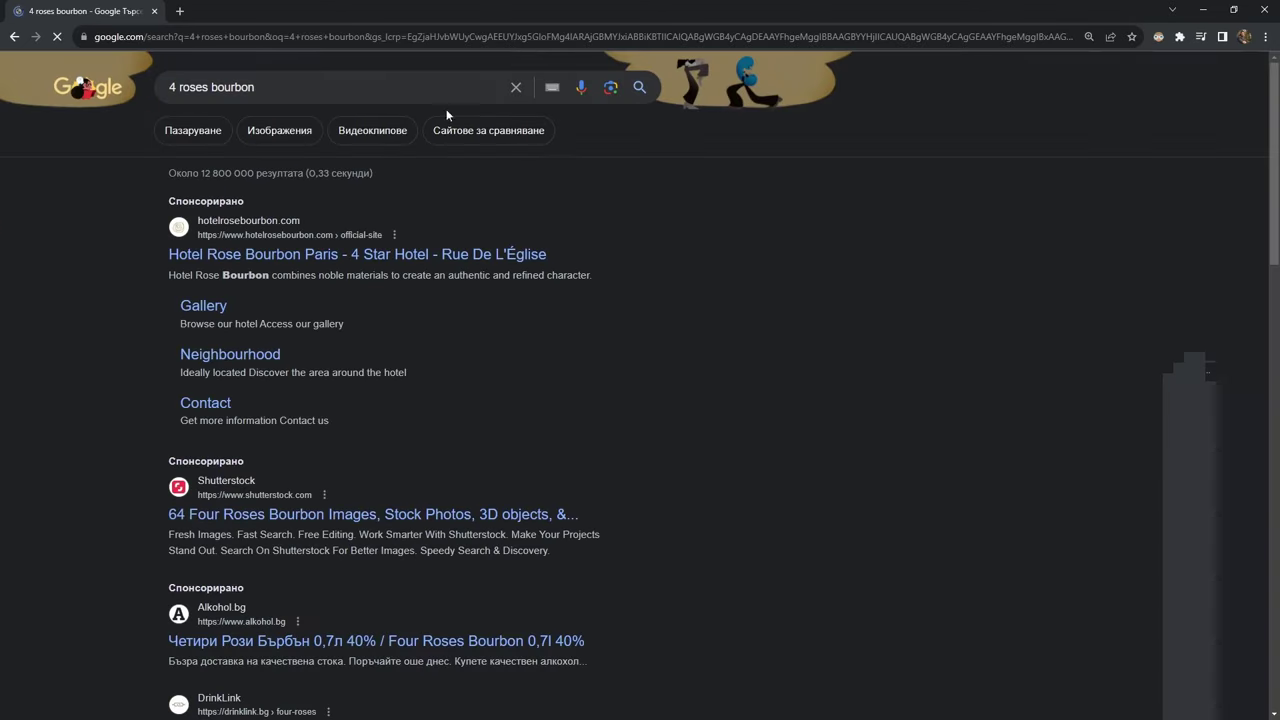
{"action": "left_click", "coordinate": [262, 130]}
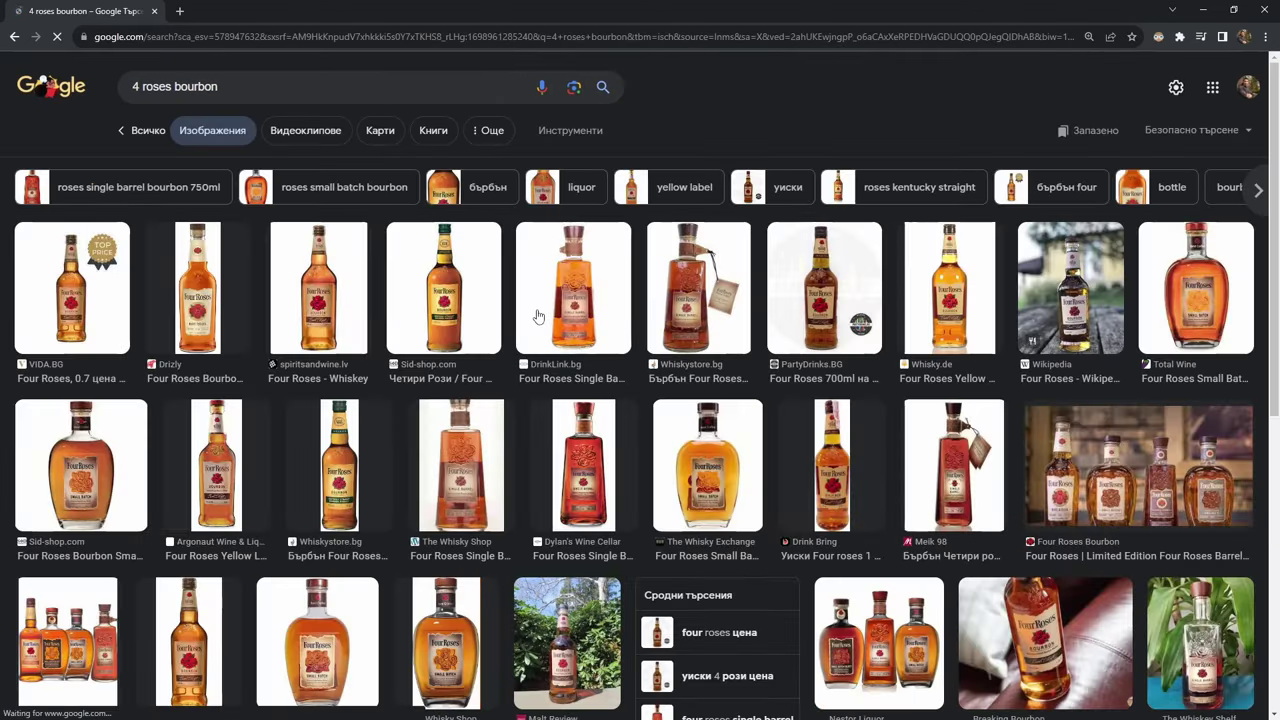
{"action": "left_click", "coordinate": [710, 260]}
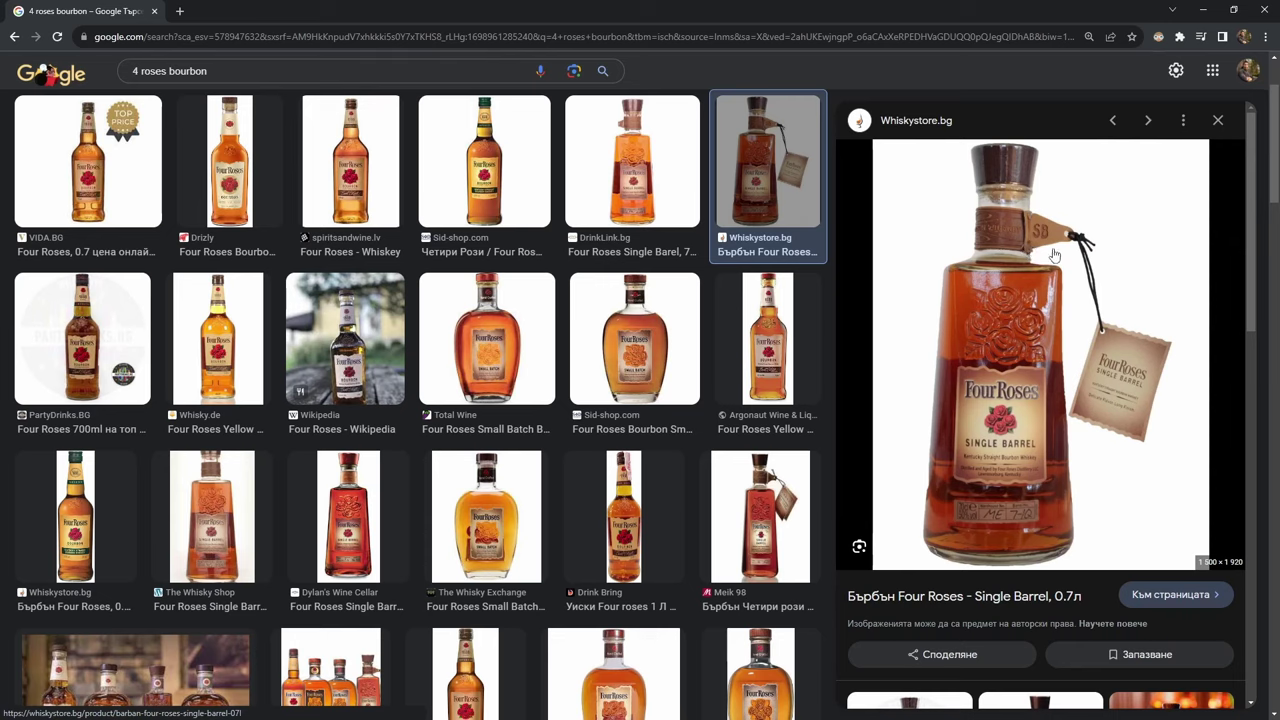
{"action": "left_click", "coordinate": [1203, 10]}
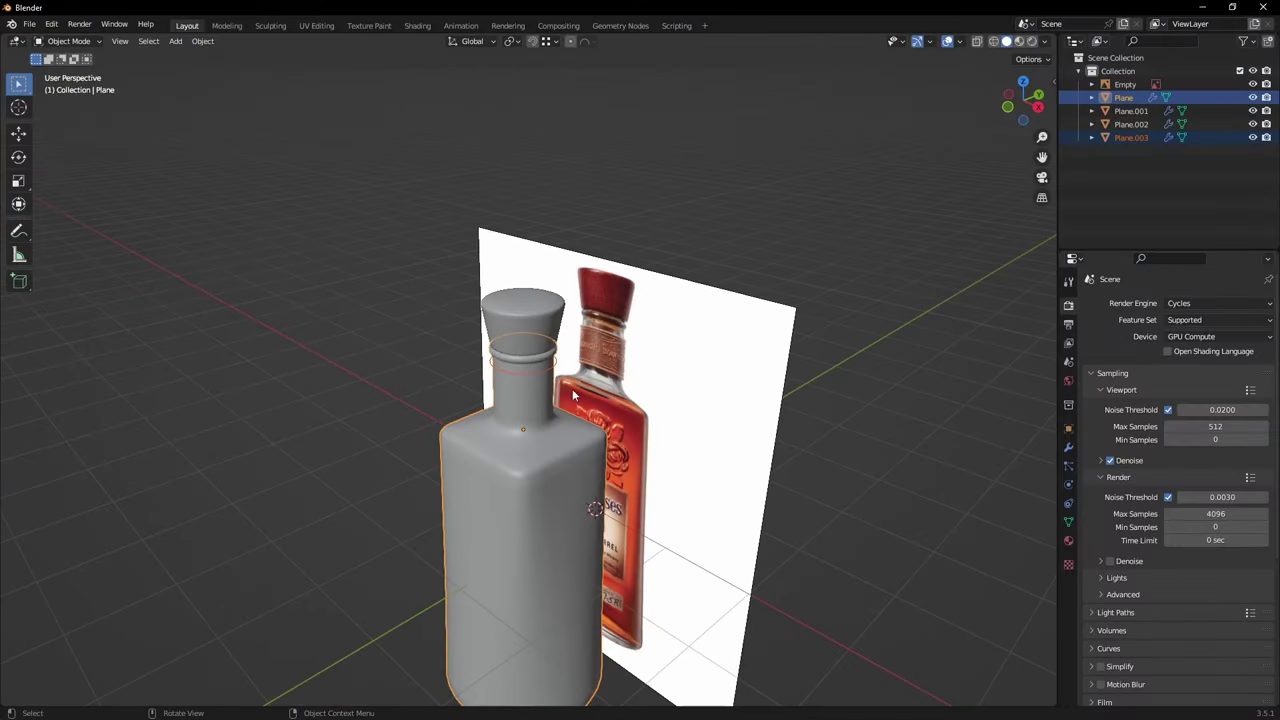
Step: Open only the separated neck ring for vertex editing, in wireframe from the top view
{"action": "middle_click_drag", "start_coordinate": [573, 395], "coordinate": [549, 370]}
{"action": "scroll", "coordinate": [549, 370], "scroll_direction": "up", "scroll_amount": 7}
{"action": "key", "text": "Tab"}
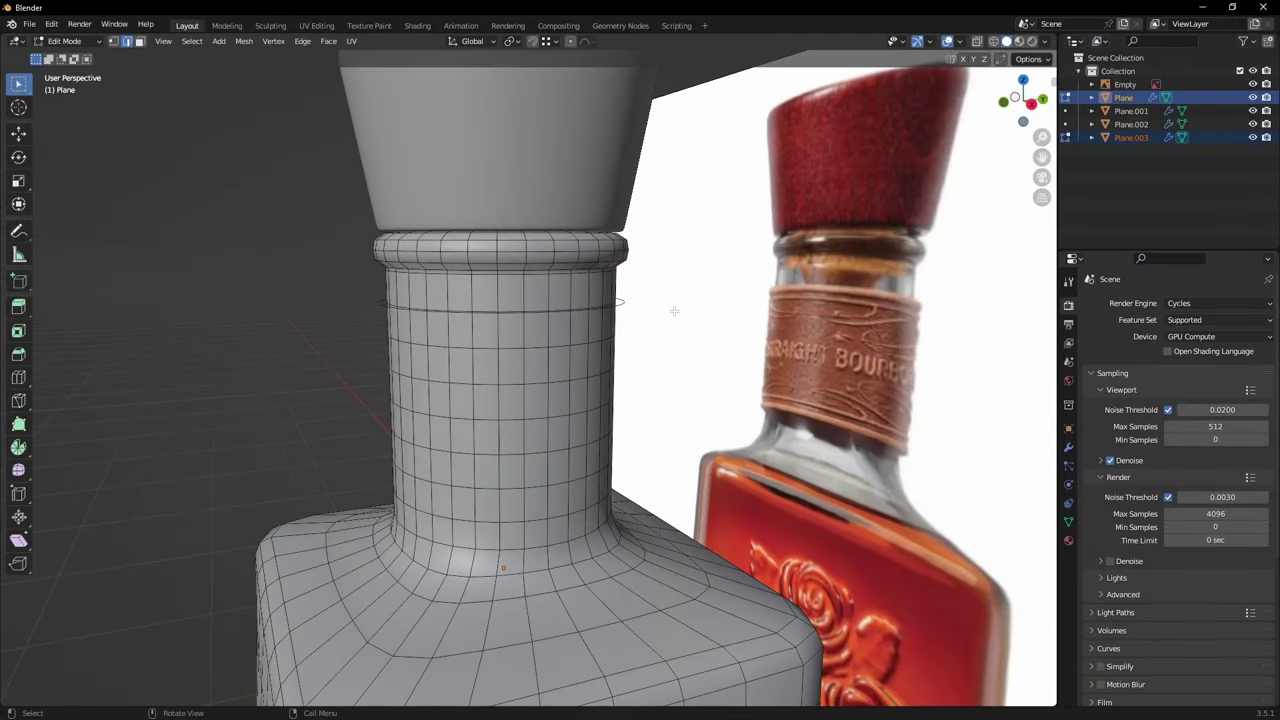
{"action": "middle_click_drag", "start_coordinate": [674, 309], "coordinate": [657, 337]}
{"action": "scroll", "coordinate": [657, 337], "scroll_direction": "up", "scroll_amount": 1}
{"action": "key", "text": "1"}
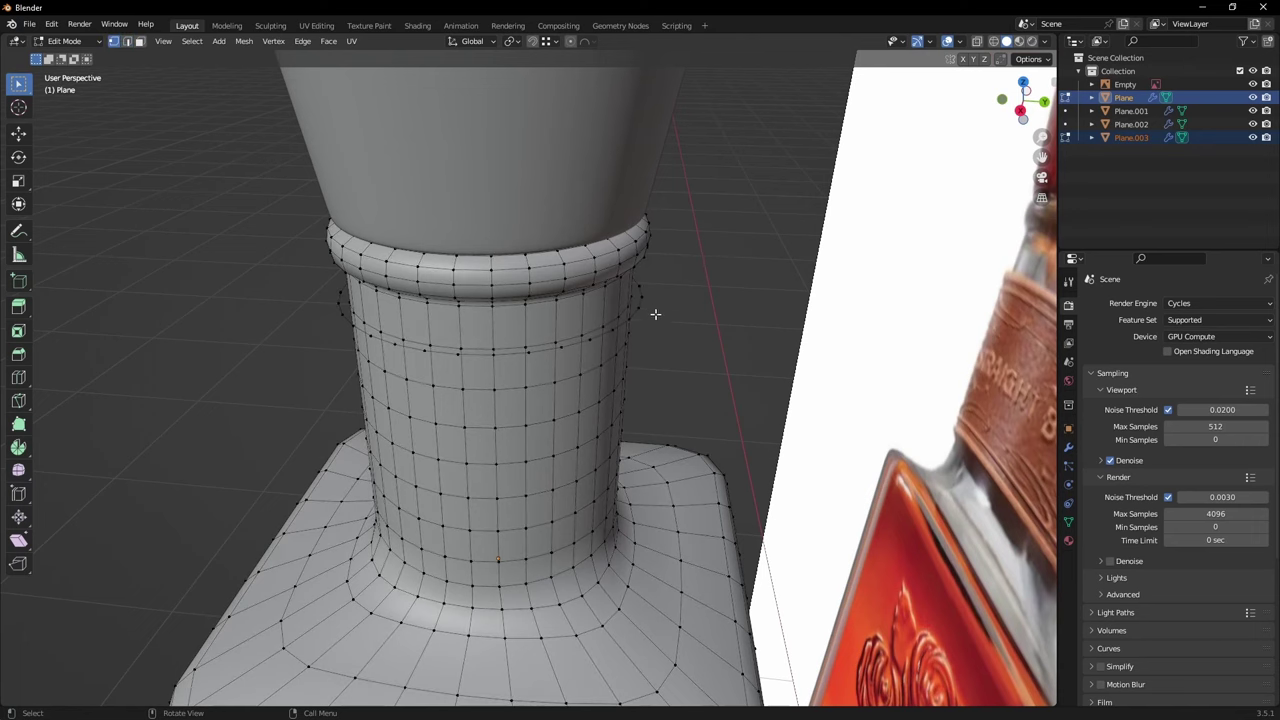
{"action": "key", "text": "Tab"}
{"action": "left_click", "coordinate": [654, 312]}
{"action": "key", "text": "Tab"}
{"action": "key", "text": "KP_7"}
{"action": "key", "text": "KP_7"}
{"action": "key", "text": "shift+z"}
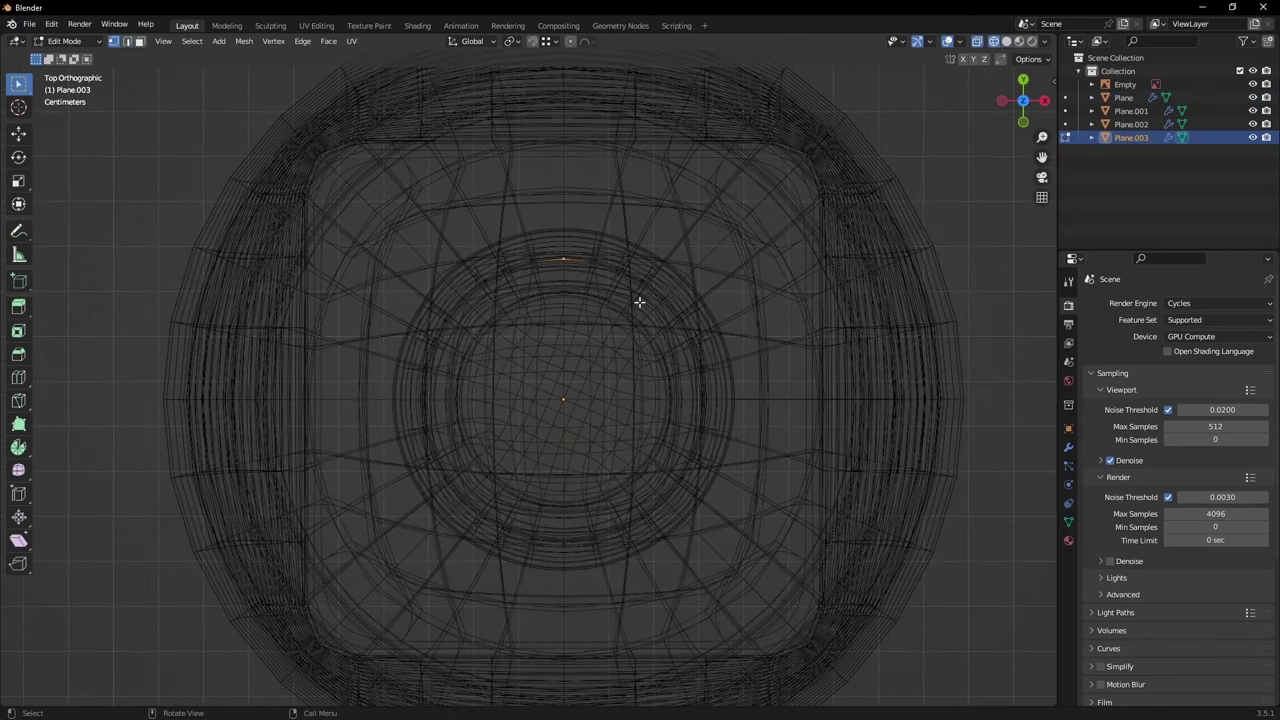
Step: Rip the neck ring open at its rear centre vertex, offsetting the ripped vertex 0.002977 m in X and 0.005953 m in Y
{"action": "scroll", "coordinate": [591, 323], "scroll_direction": "up", "scroll_amount": 5}
{"action": "key", "text": "g"}
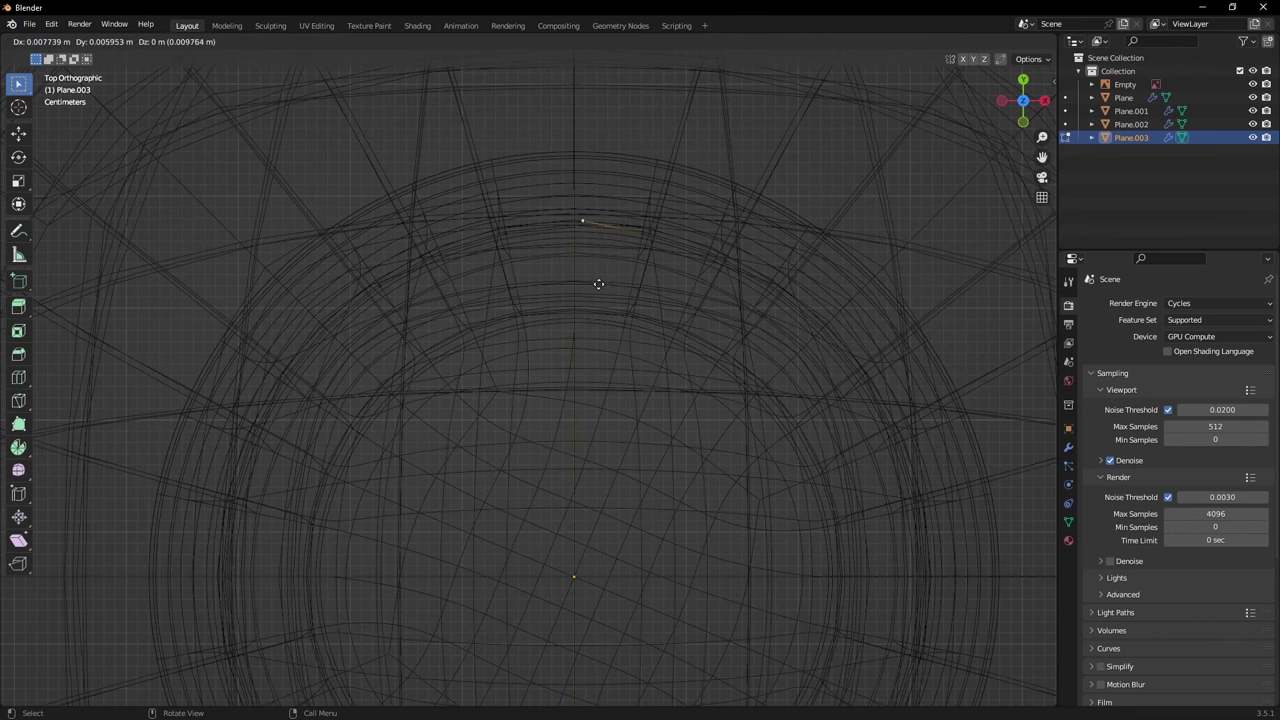
{"action": "left_click", "coordinate": [593, 284]}
{"action": "scroll", "coordinate": [828, 354], "scroll_direction": "down", "scroll_amount": 5}
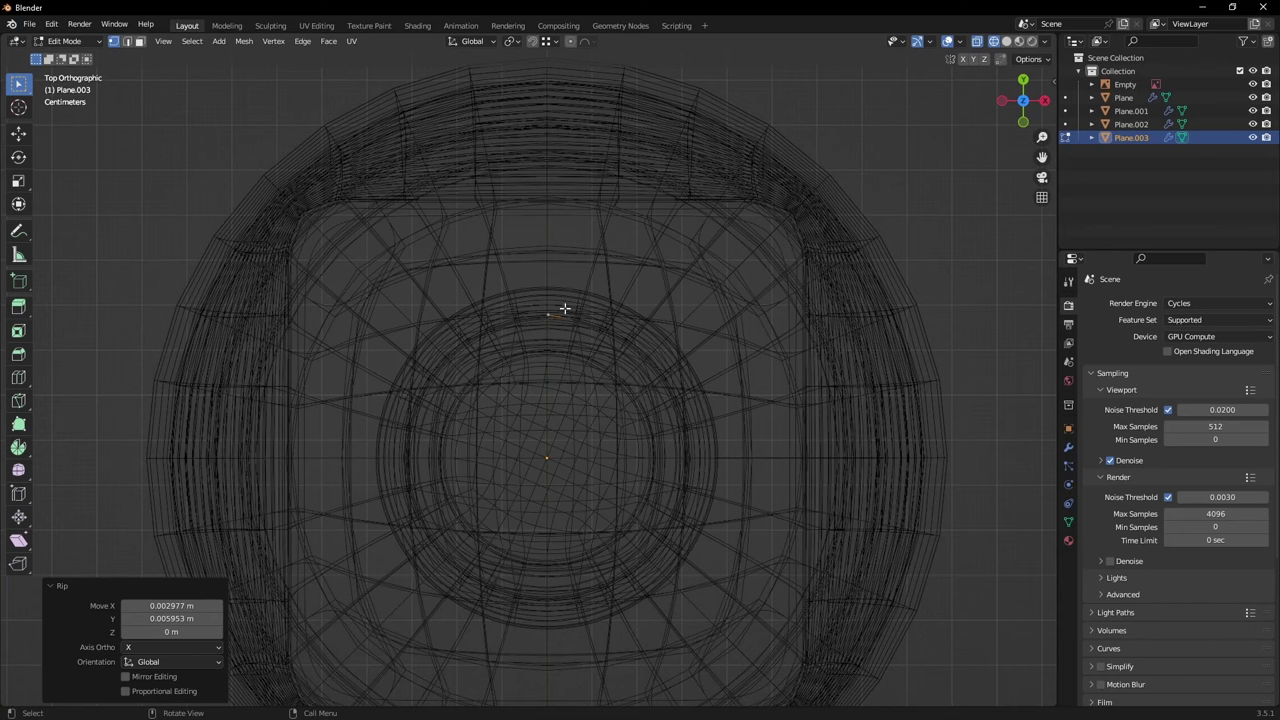
{"action": "scroll", "coordinate": [558, 307], "scroll_direction": "up", "scroll_amount": 5}
{"action": "scroll", "coordinate": [541, 296], "scroll_direction": "up", "scroll_amount": 2}
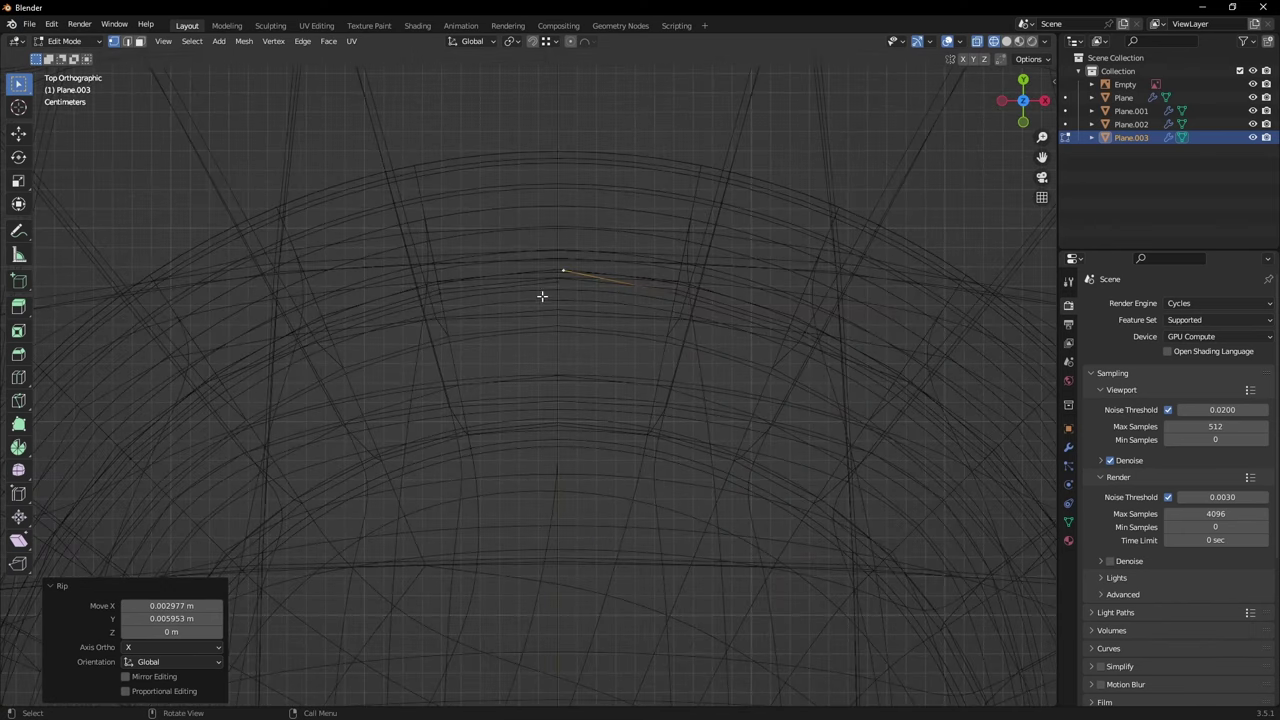
{"action": "scroll", "coordinate": [500, 274], "scroll_direction": "down", "scroll_amount": 1}
{"action": "middle_click_drag", "start_coordinate": [566, 279], "coordinate": [517, 366], "text": "shift"}
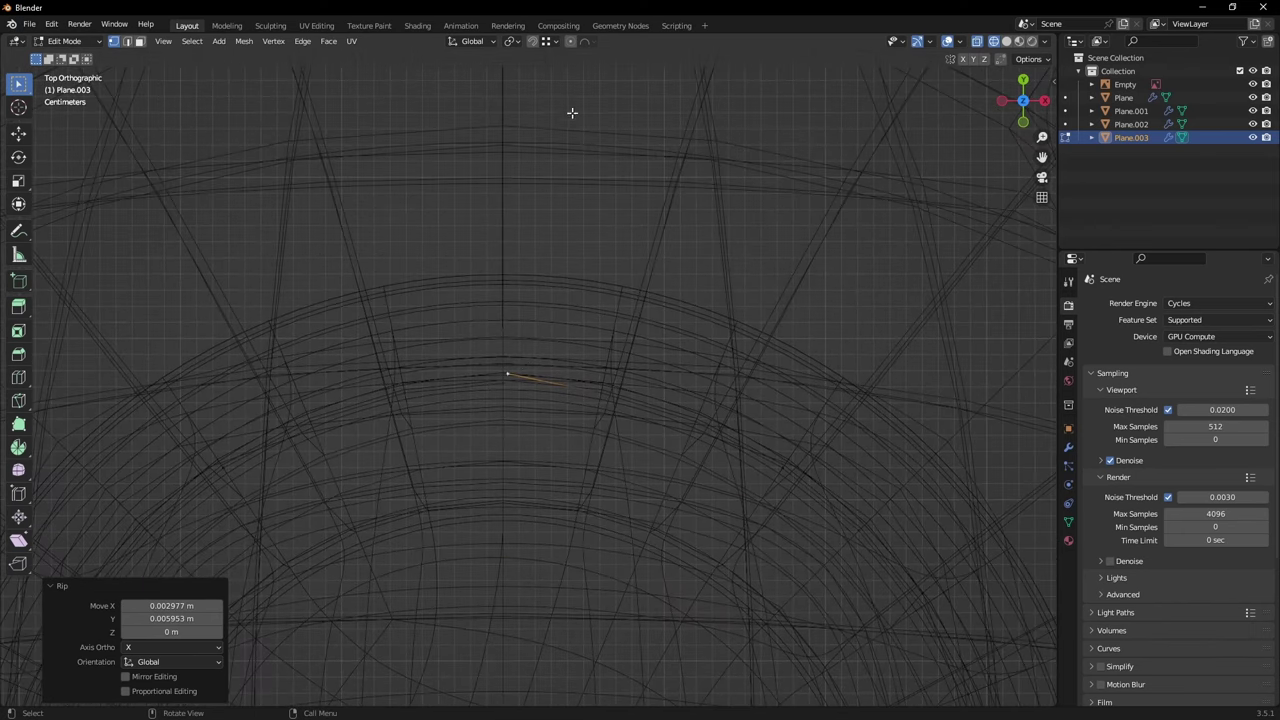
Step: Enable connected-only proportional editing with Linear falloff and place the 3D cursor on the right side of the neck ring
{"action": "left_click", "coordinate": [585, 42]}
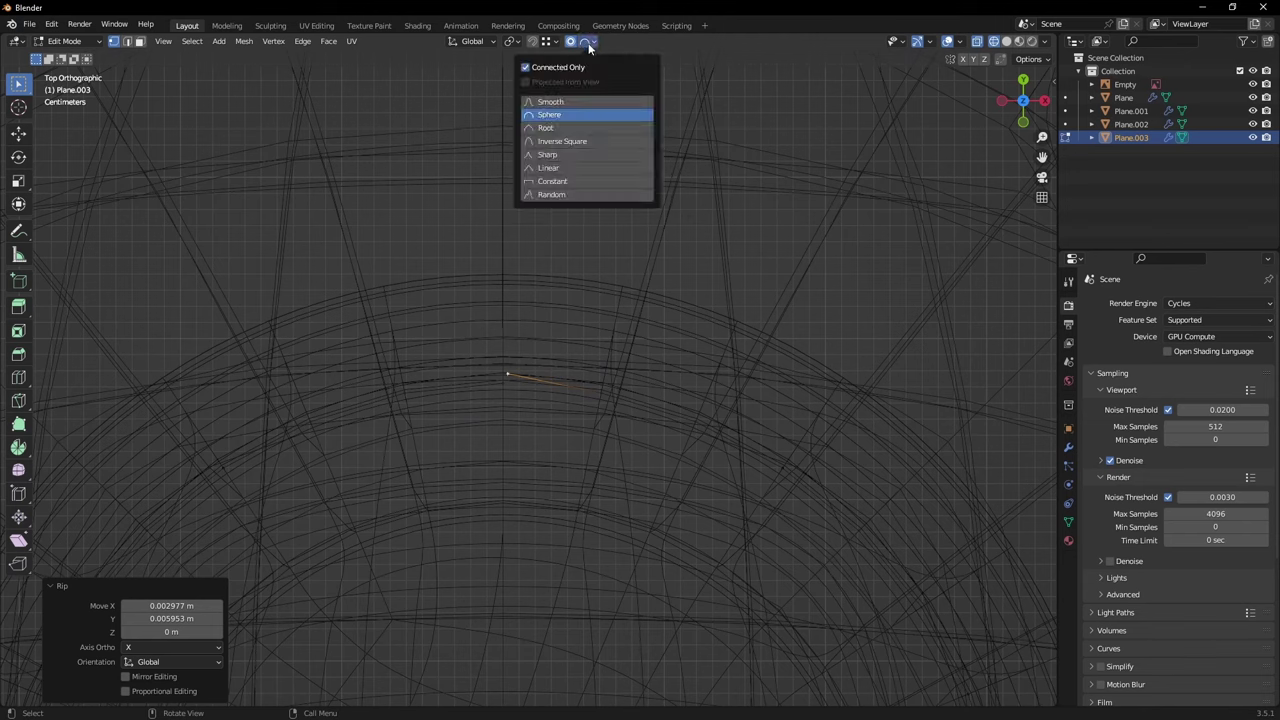
{"action": "left_click", "coordinate": [570, 166]}
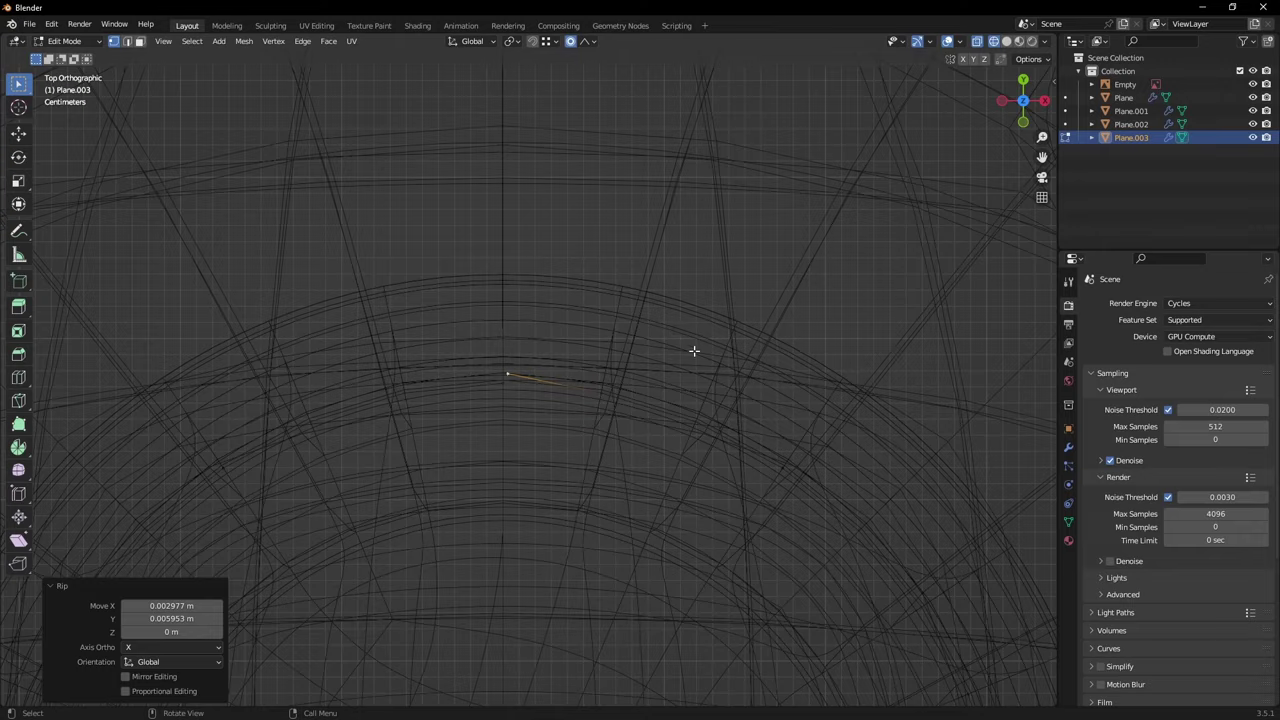
{"action": "scroll", "coordinate": [694, 351], "scroll_direction": "down", "scroll_amount": 5}
{"action": "middle_click_drag", "start_coordinate": [745, 482], "coordinate": [652, 345], "text": "shift"}
{"action": "scroll", "coordinate": [652, 345], "scroll_direction": "up", "scroll_amount": 2}
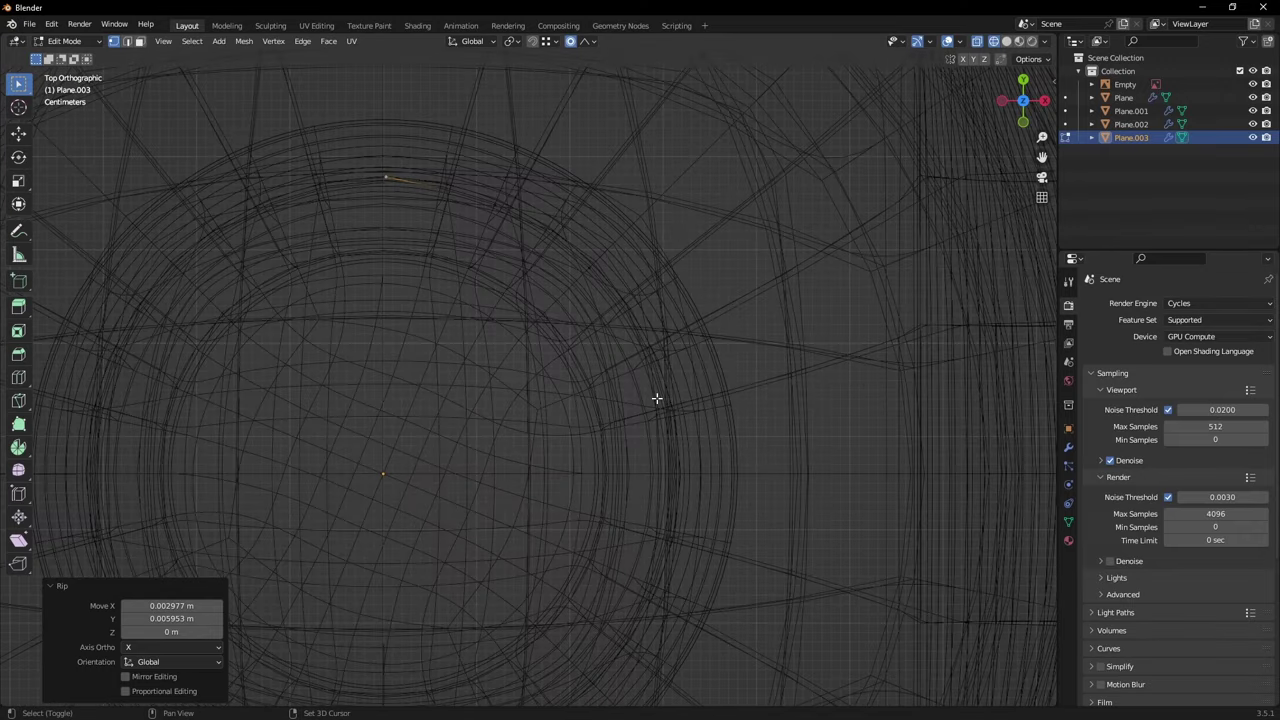
{"action": "right_click", "coordinate": [654, 378], "text": "shift"}
{"action": "scroll", "coordinate": [654, 372], "scroll_direction": "down", "scroll_amount": 3}
{"action": "middle_click_drag", "start_coordinate": [654, 366], "coordinate": [729, 400], "text": "shift"}
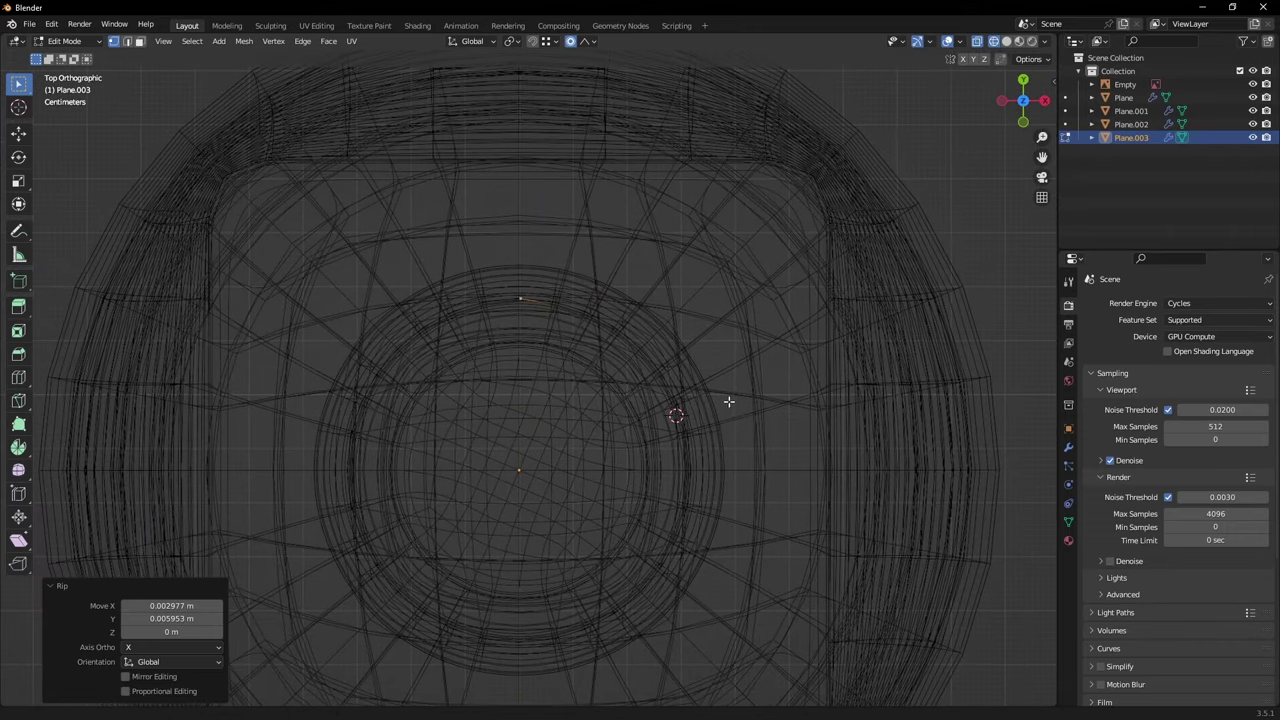
Step: Set the pivot point to the 3D cursor and rotate the ring's right ripped end about 23° outward with proportional falloff
{"action": "scroll", "coordinate": [660, 356], "scroll_direction": "up", "scroll_amount": 2}
{"action": "key", "text": "period"}
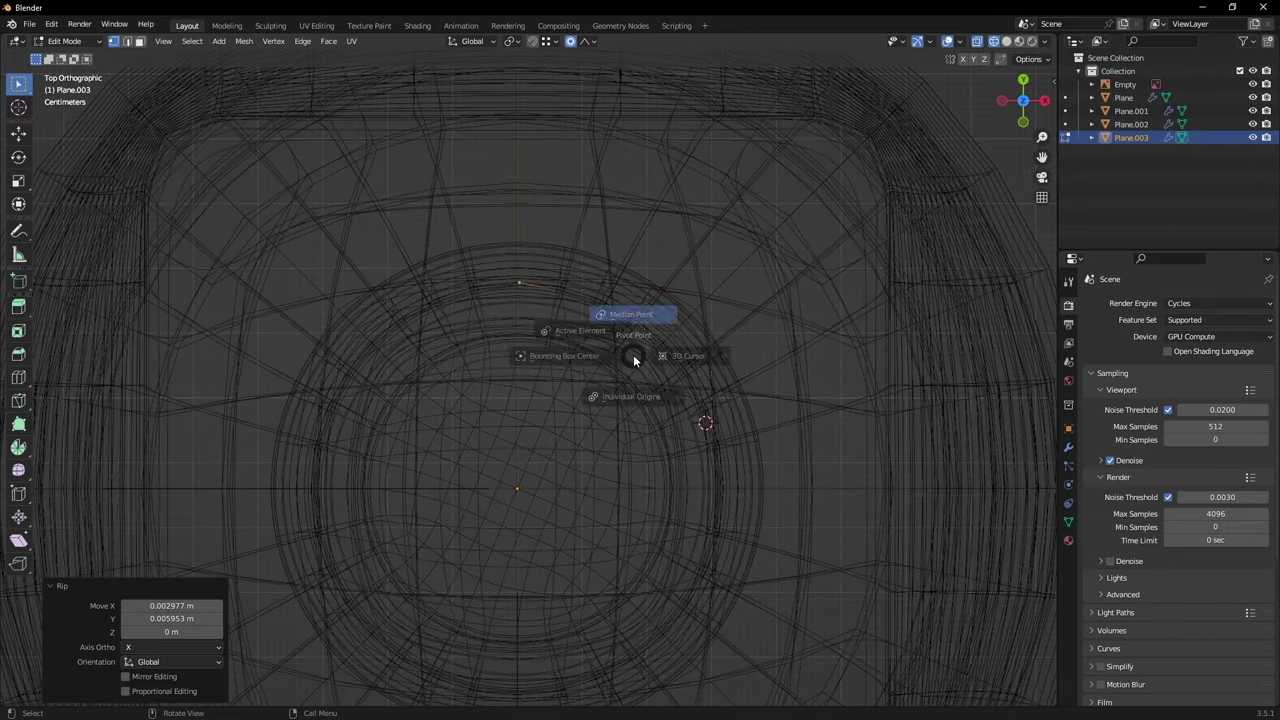
{"action": "left_click", "coordinate": [727, 354]}
{"action": "key", "text": "r"}
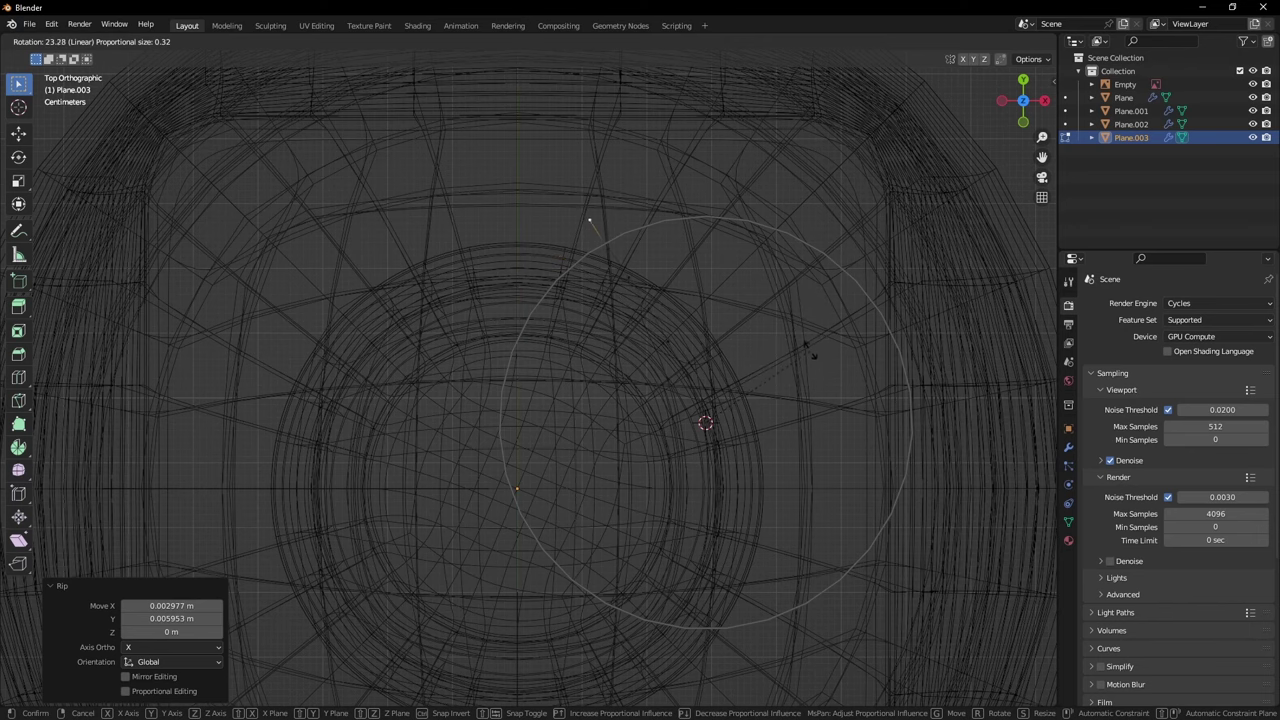
{"action": "left_click", "coordinate": [807, 354]}
Step: Return to object mode and move the open ring 2 m along X, clear of the bottle
{"action": "scroll", "coordinate": [722, 368], "scroll_direction": "down", "scroll_amount": 7}
{"action": "key", "text": "Tab"}
{"action": "middle_click_drag", "start_coordinate": [553, 472], "coordinate": [402, 415], "text": "shift"}
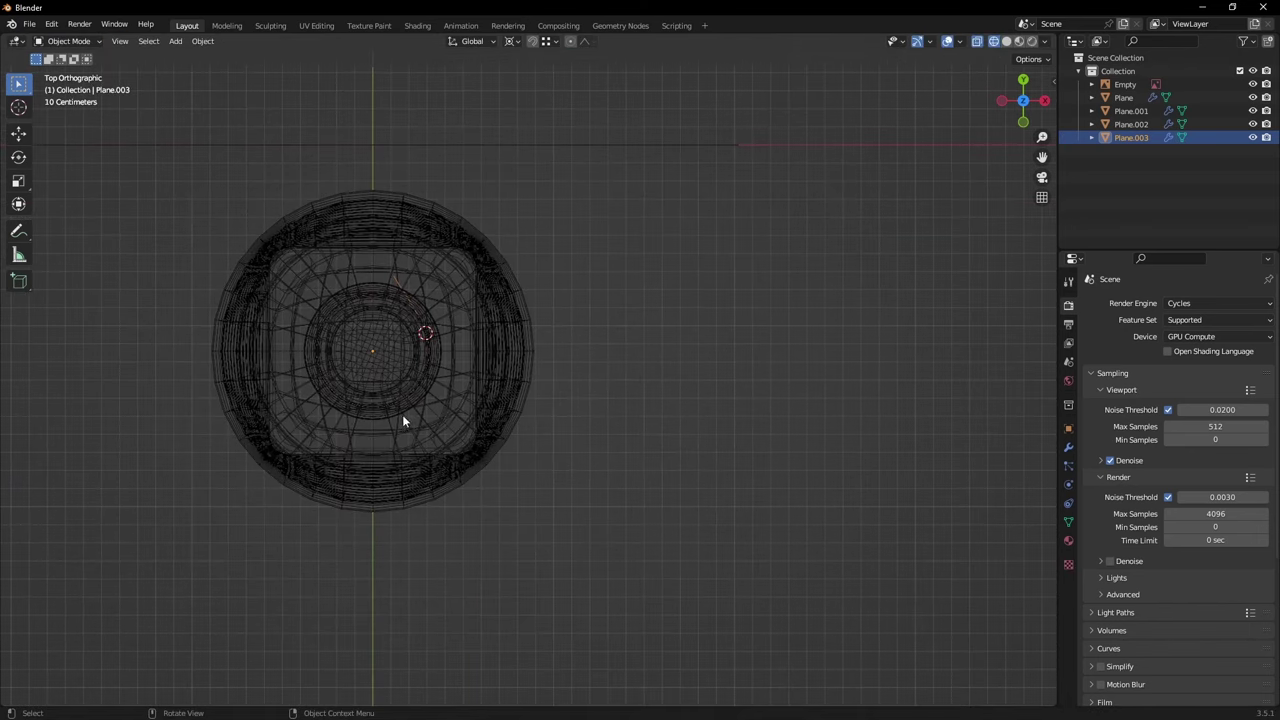
{"action": "key", "text": "g"}
{"action": "key", "text": "x"}
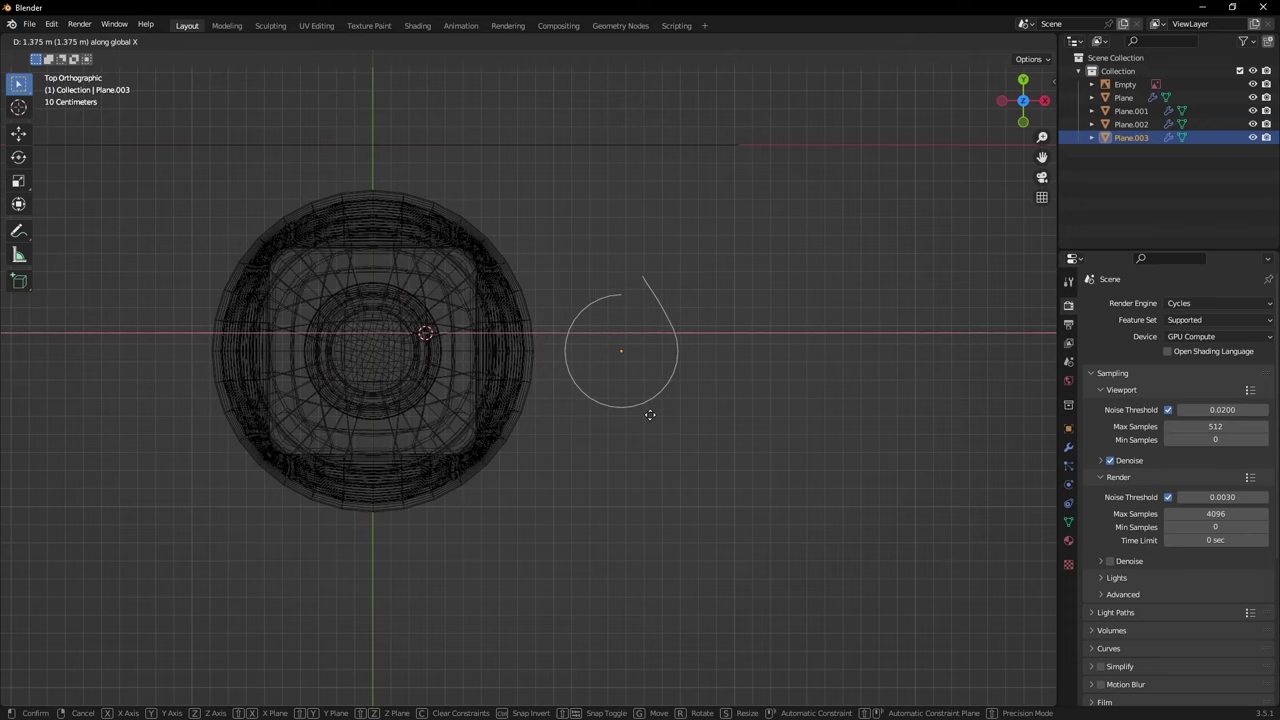
{"action": "key", "text": "1"}
{"action": "key", "text": "BackSpace"}
{"action": "key", "text": "2"}
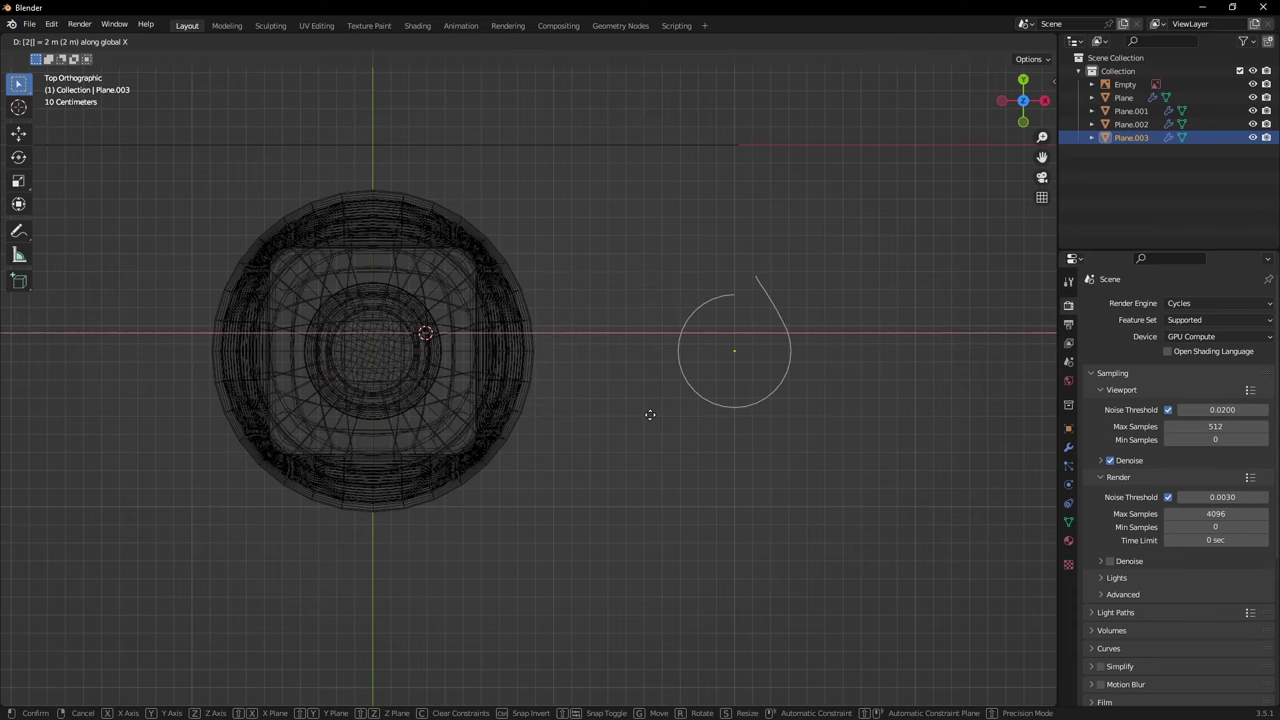
{"action": "key", "text": "Return"}
{"action": "middle_click_drag", "start_coordinate": [777, 374], "coordinate": [511, 417], "text": "shift"}
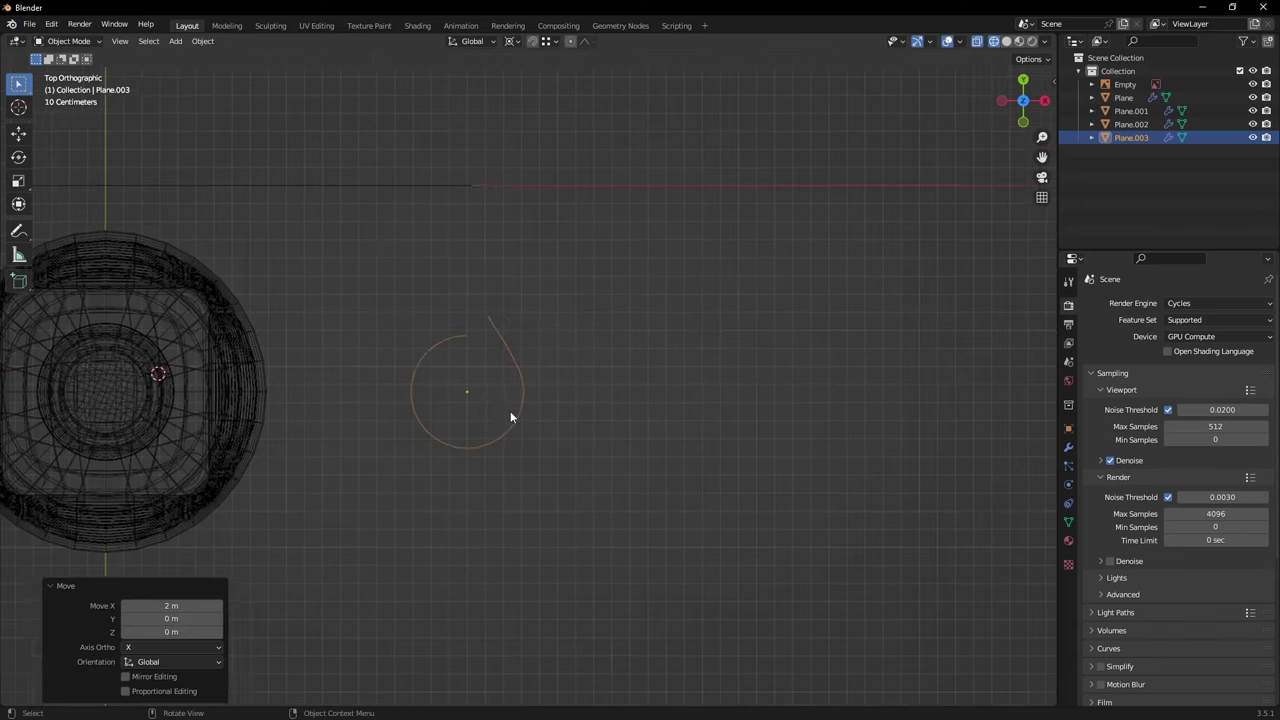
Step: Rotate the ring's left ripped end about 12° around Z, pivoting on the 3D cursor at the ring's left side
{"action": "scroll", "coordinate": [418, 378], "scroll_direction": "up", "scroll_amount": 5}
{"action": "scroll", "coordinate": [418, 378], "scroll_direction": "up", "scroll_amount": 3}
{"action": "key", "text": "Tab"}
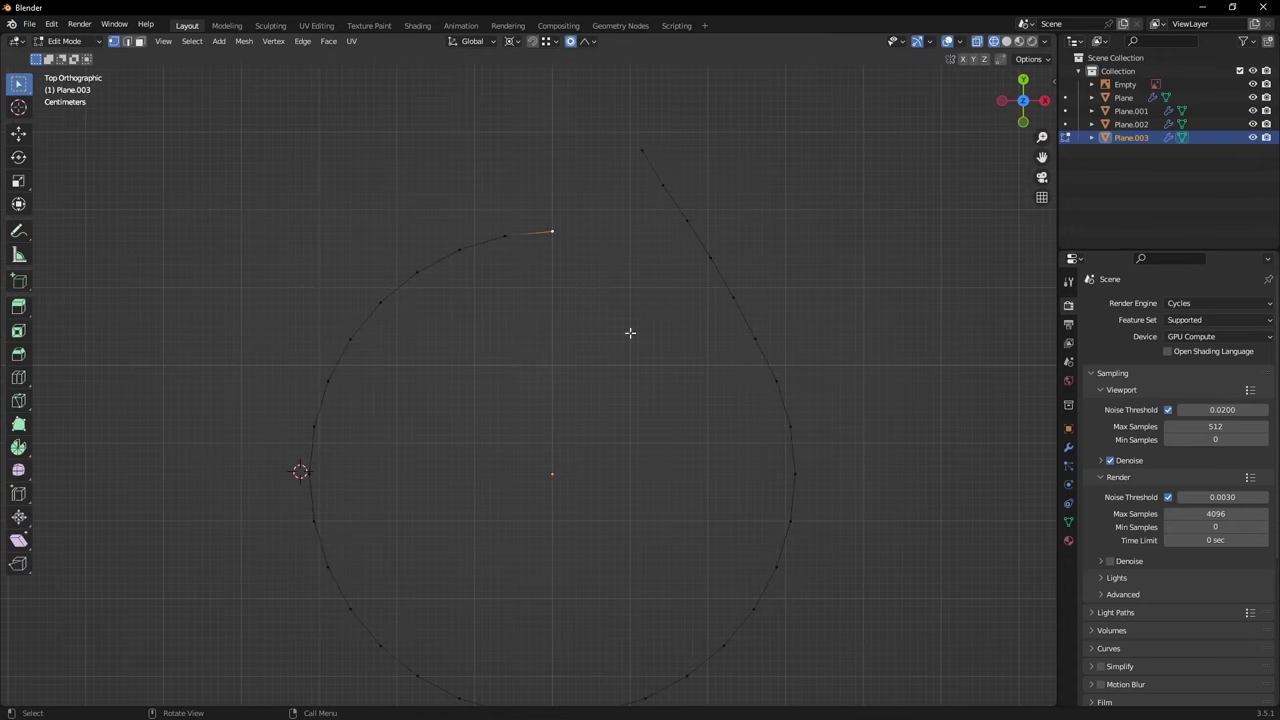
{"action": "key", "text": "r"}
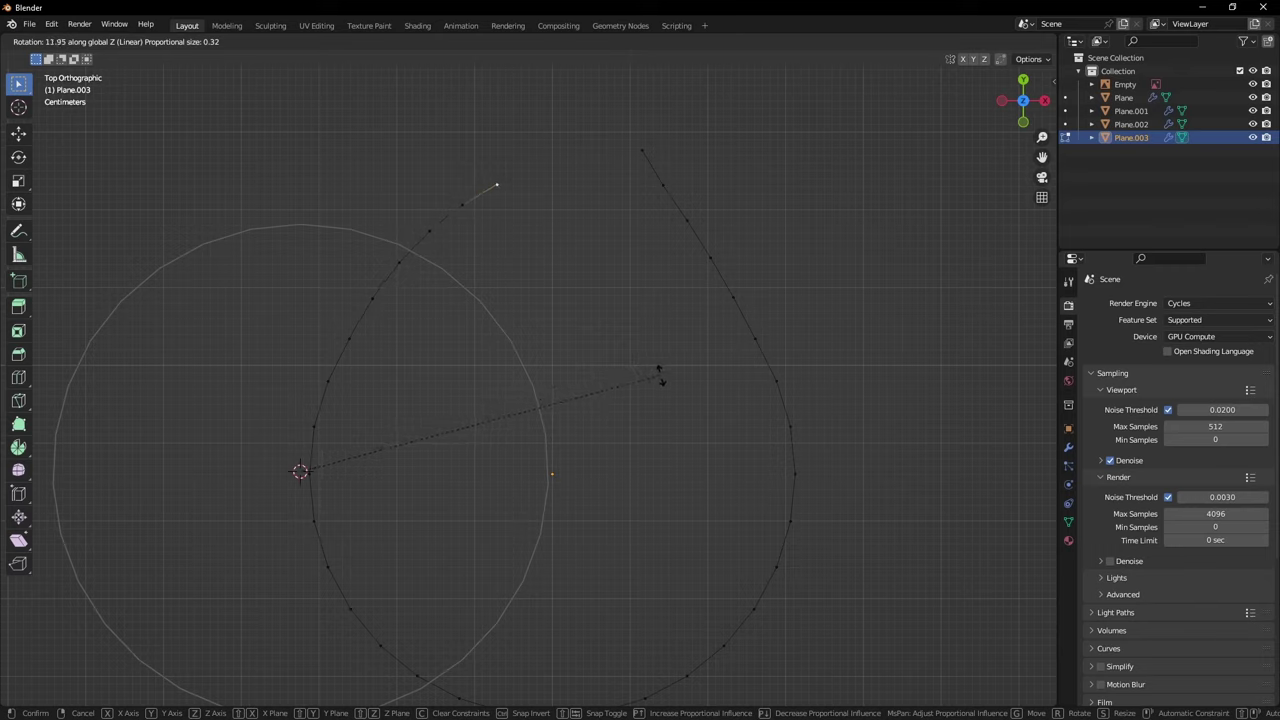
{"action": "left_click", "coordinate": [658, 372]}
Step: Rotate the right ripped end 10.9° around Z about the 3D cursor at the ring's right side to mirror the left end
{"action": "left_click", "coordinate": [809, 460]}
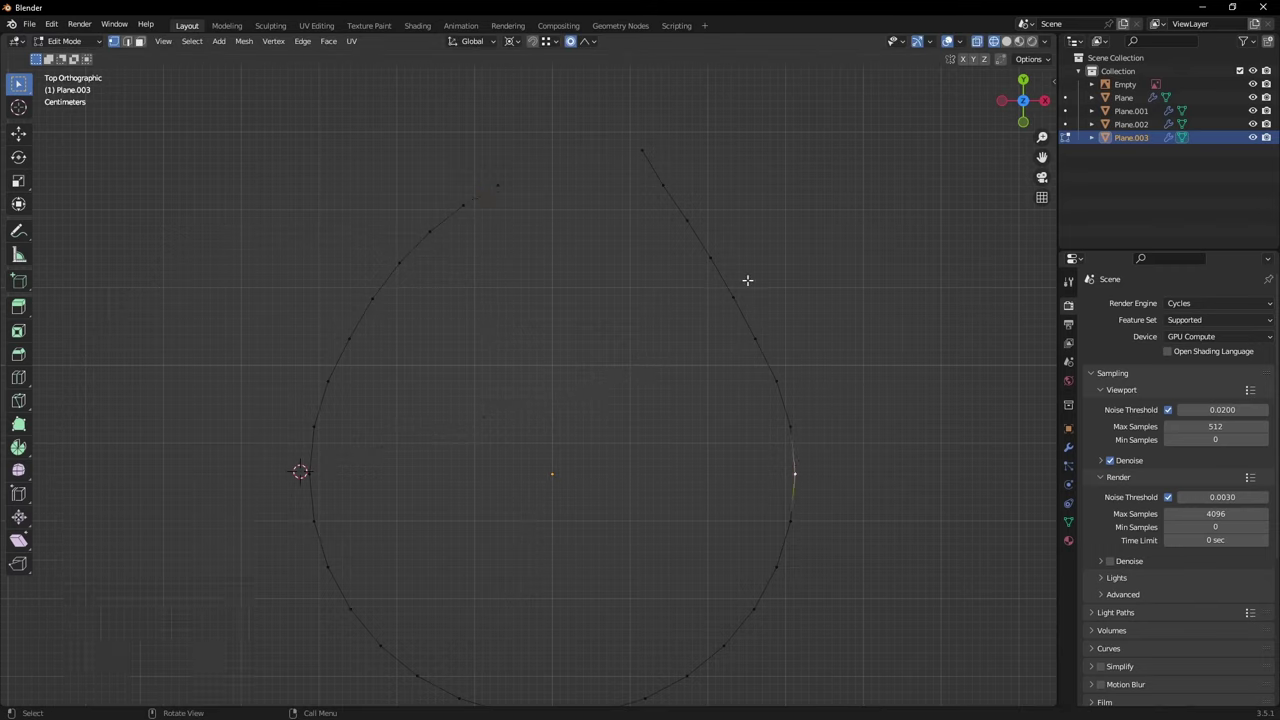
{"action": "left_click", "coordinate": [646, 155]}
{"action": "key", "text": "r"}
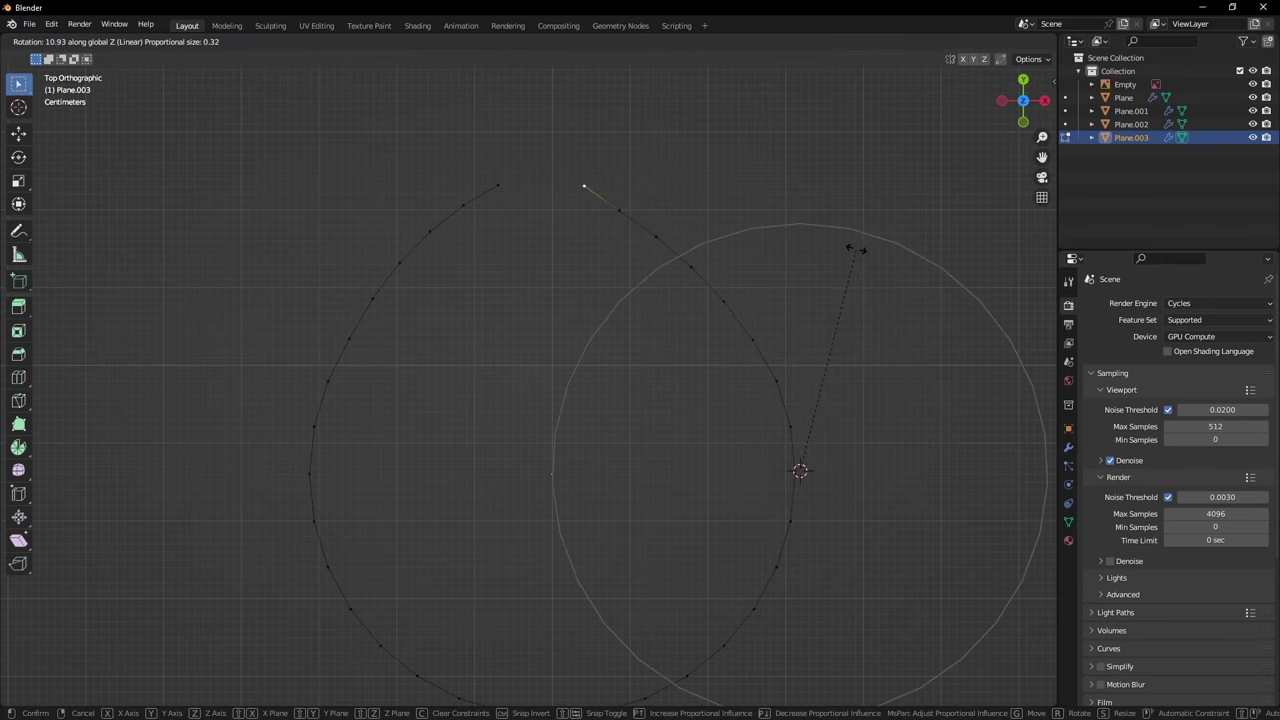
{"action": "left_click", "coordinate": [858, 249]}
{"action": "middle_click_drag", "start_coordinate": [651, 277], "coordinate": [677, 326], "text": "shift"}
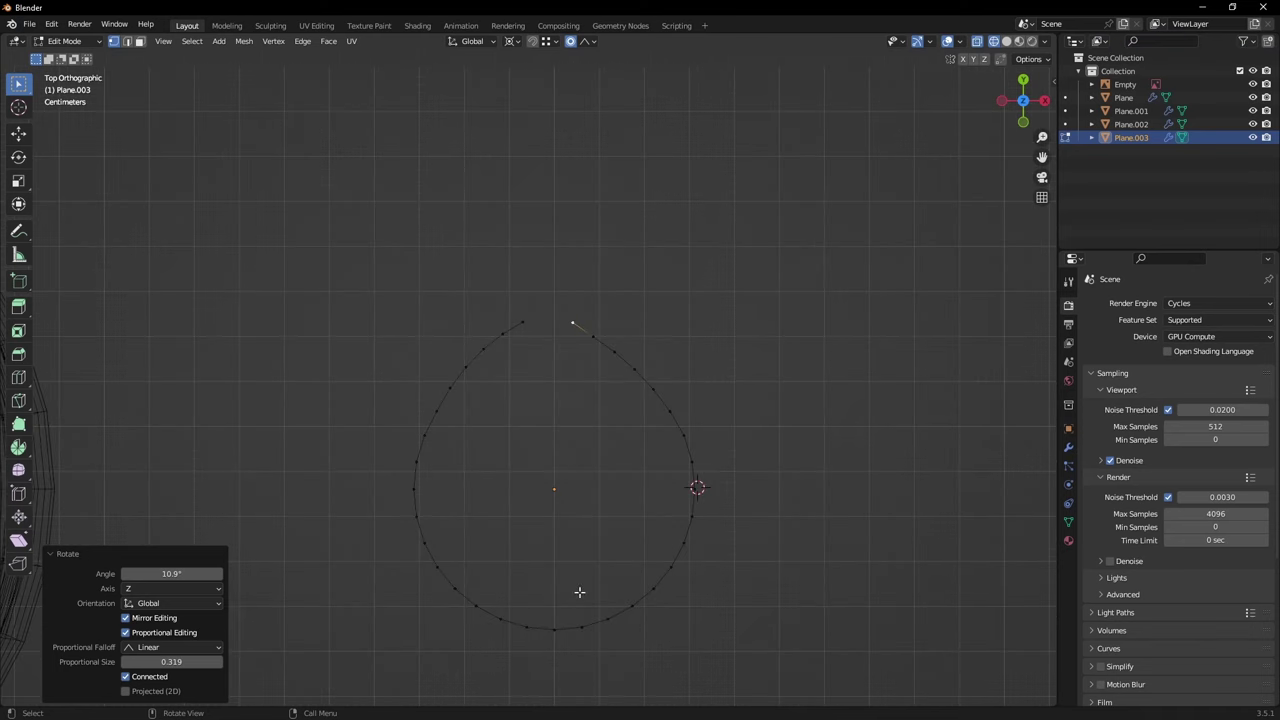
Step: Without proportional editing, extend the right end by three extruded vertices, the first offset -0.040654 m in X and 0.041343 m in Y
{"action": "scroll", "coordinate": [602, 347], "scroll_direction": "up", "scroll_amount": 6}
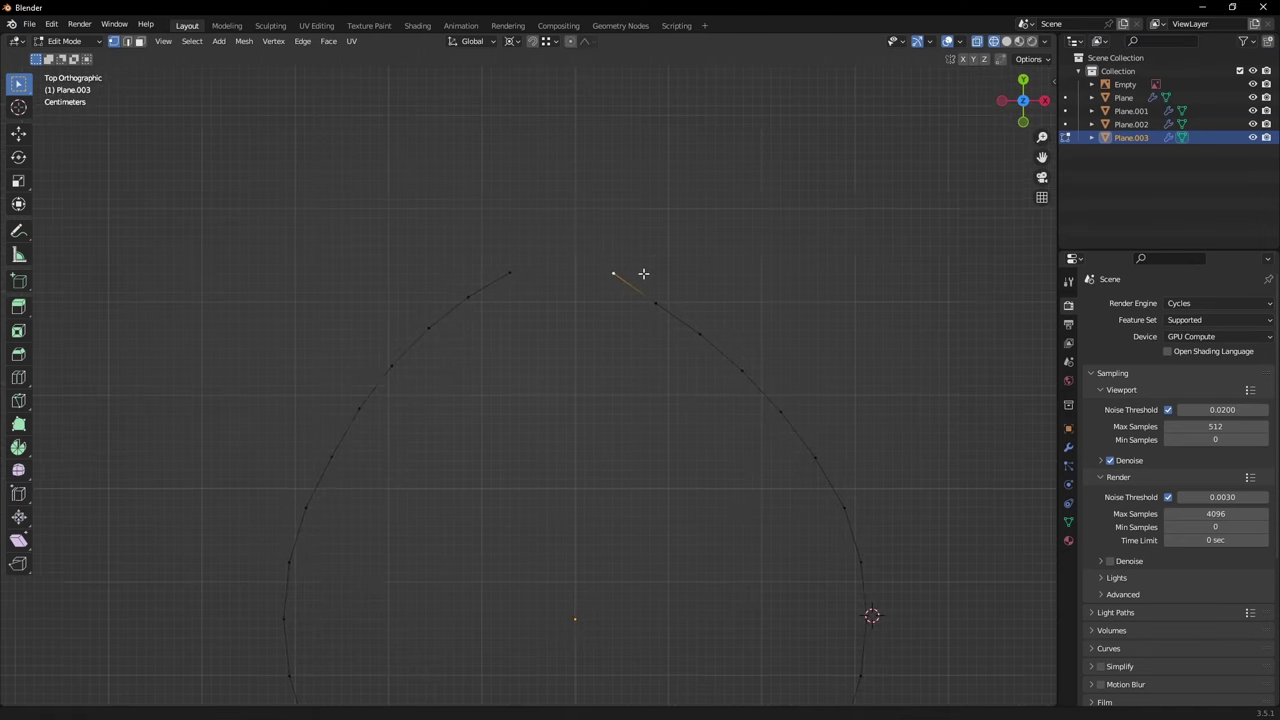
{"action": "scroll", "coordinate": [562, 307], "scroll_direction": "up", "scroll_amount": 2}
{"action": "key", "text": "g"}
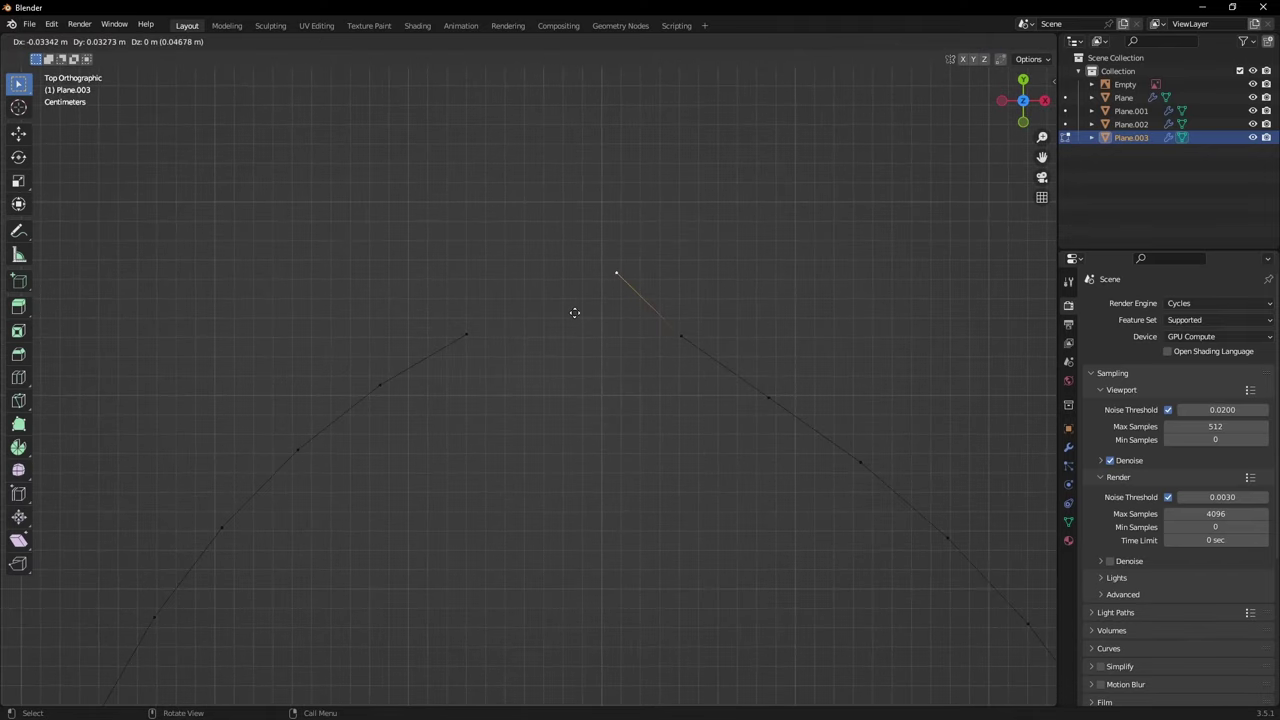
{"action": "left_click", "coordinate": [564, 302]}
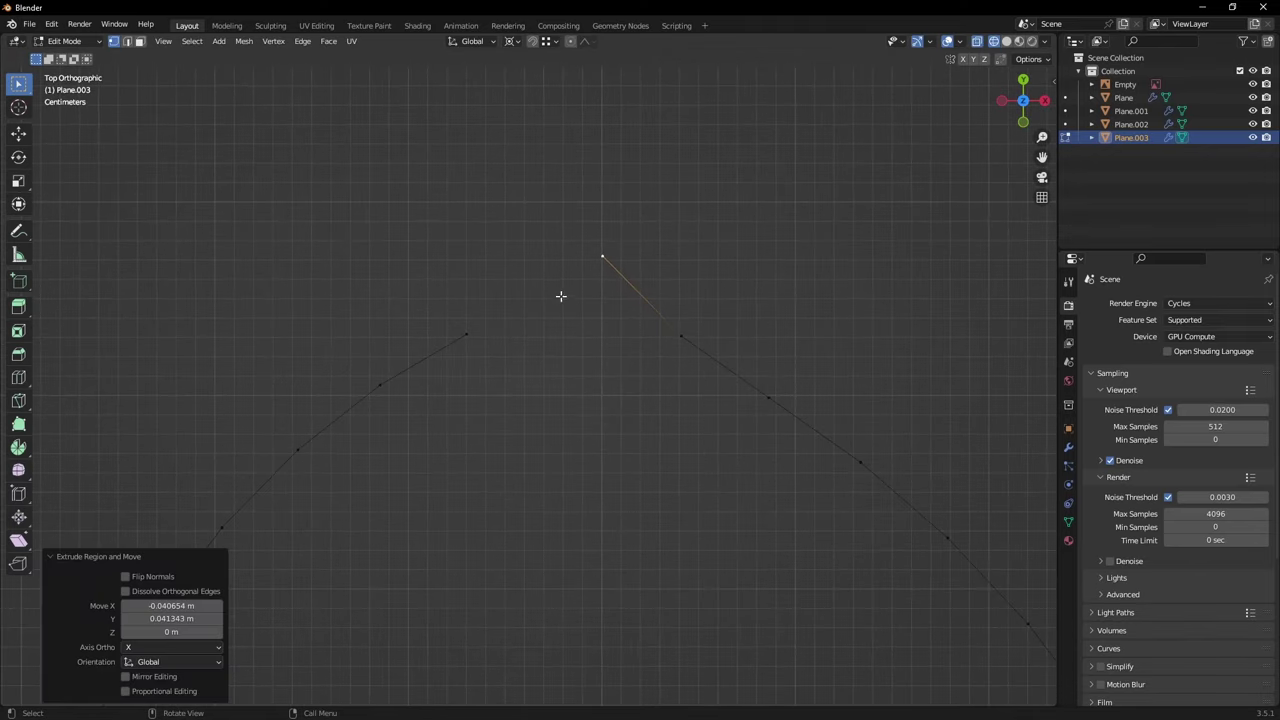
{"action": "key", "text": "e"}
{"action": "left_click", "coordinate": [568, 306]}
{"action": "middle_click_drag", "start_coordinate": [603, 324], "coordinate": [585, 372], "text": "shift"}
{"action": "scroll", "coordinate": [701, 452], "scroll_direction": "up", "scroll_amount": 1}
{"action": "key", "text": "e"}
{"action": "left_click", "coordinate": [649, 383]}
{"action": "scroll", "coordinate": [660, 405], "scroll_direction": "down", "scroll_amount": 1}
Step: Extrude the left end twice to meet the other strand, by 0.03962/0.016537 m and 0.038587/0.019293 m in X/Y
{"action": "left_click", "coordinate": [484, 402]}
{"action": "key", "text": "e"}
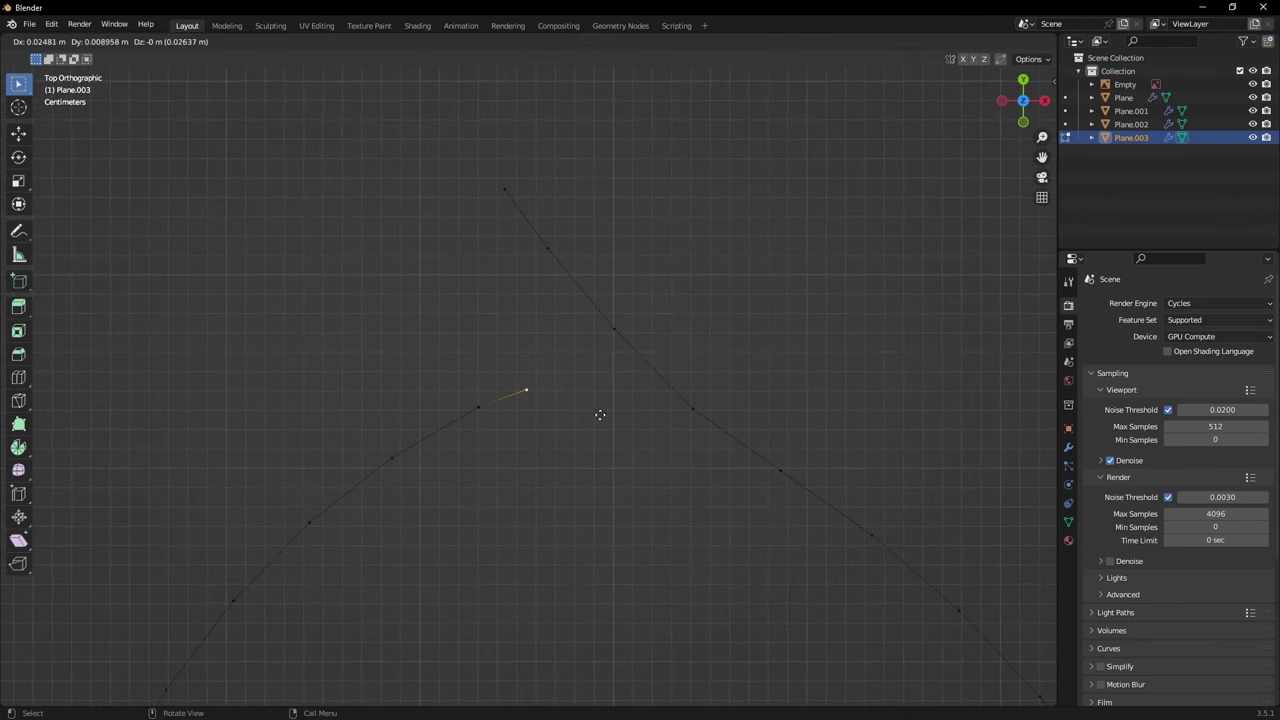
{"action": "left_click", "coordinate": [624, 401]}
{"action": "key", "text": "e"}
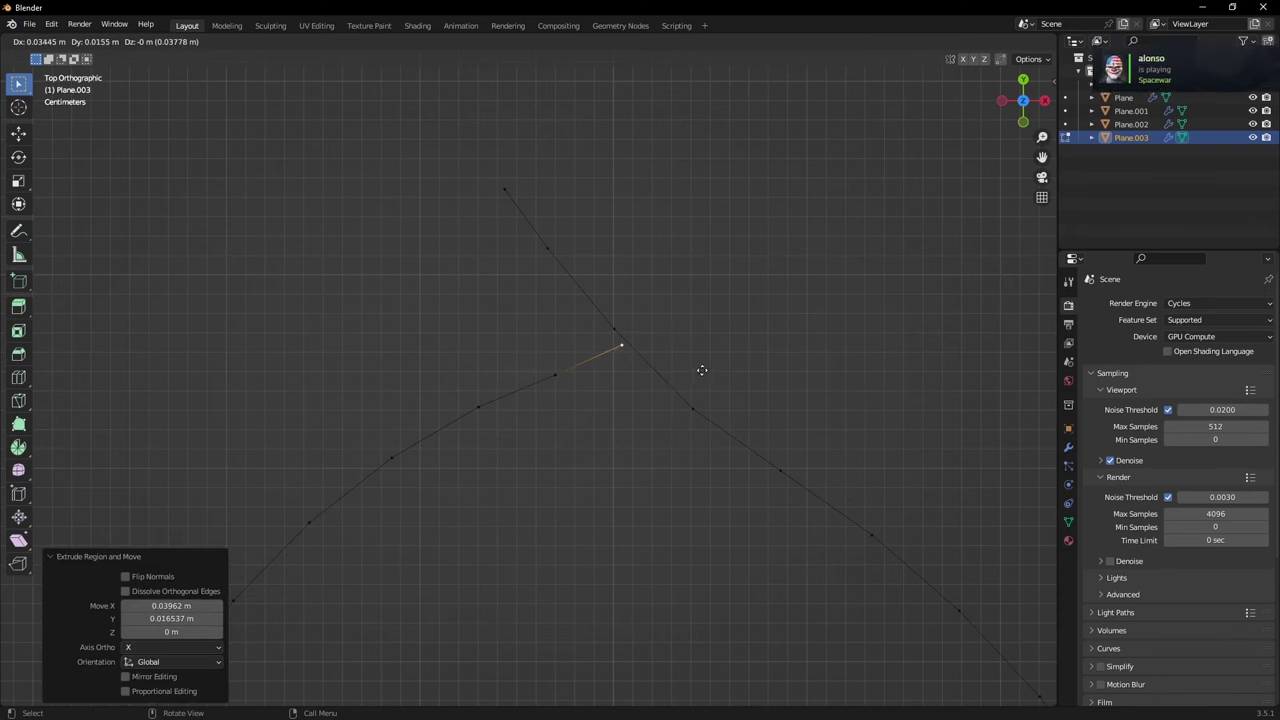
{"action": "left_click", "coordinate": [717, 364]}
{"action": "middle_click_drag", "start_coordinate": [717, 364], "coordinate": [593, 454], "text": "shift"}
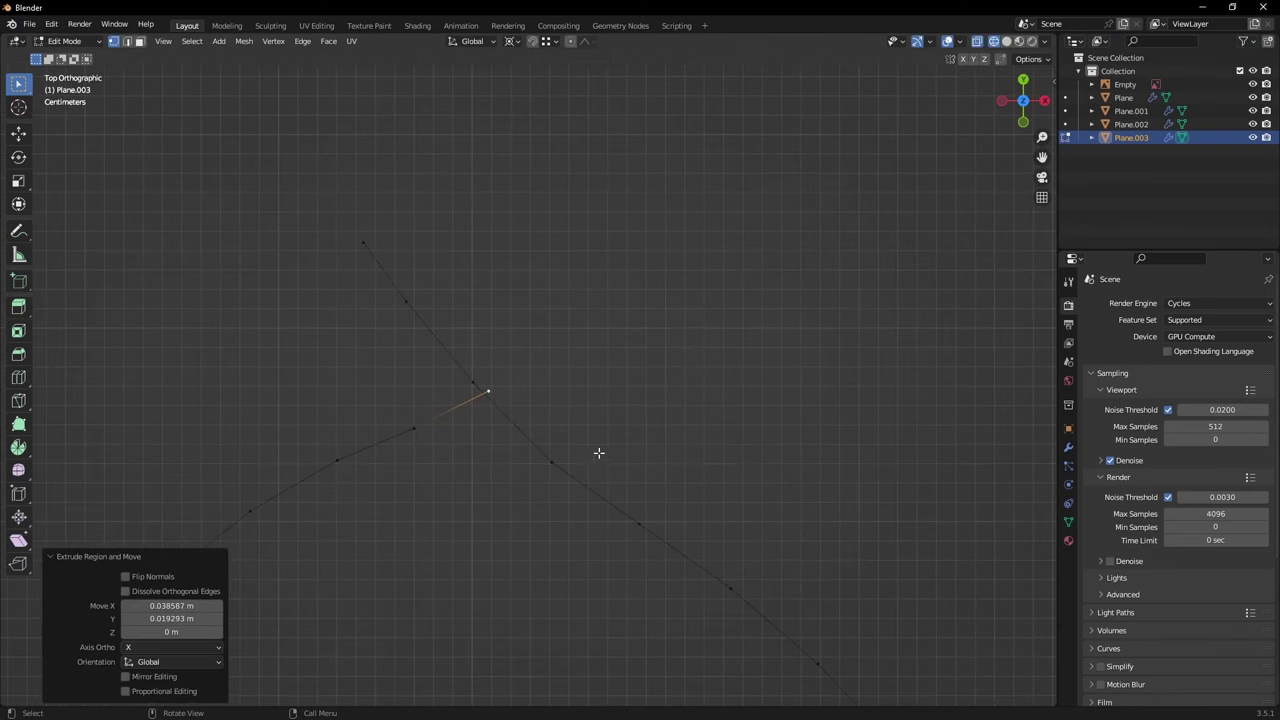
Step: Continue the left strand past the crossing with a chain of extruded vertices curving up and outward
{"action": "key", "text": "e"}
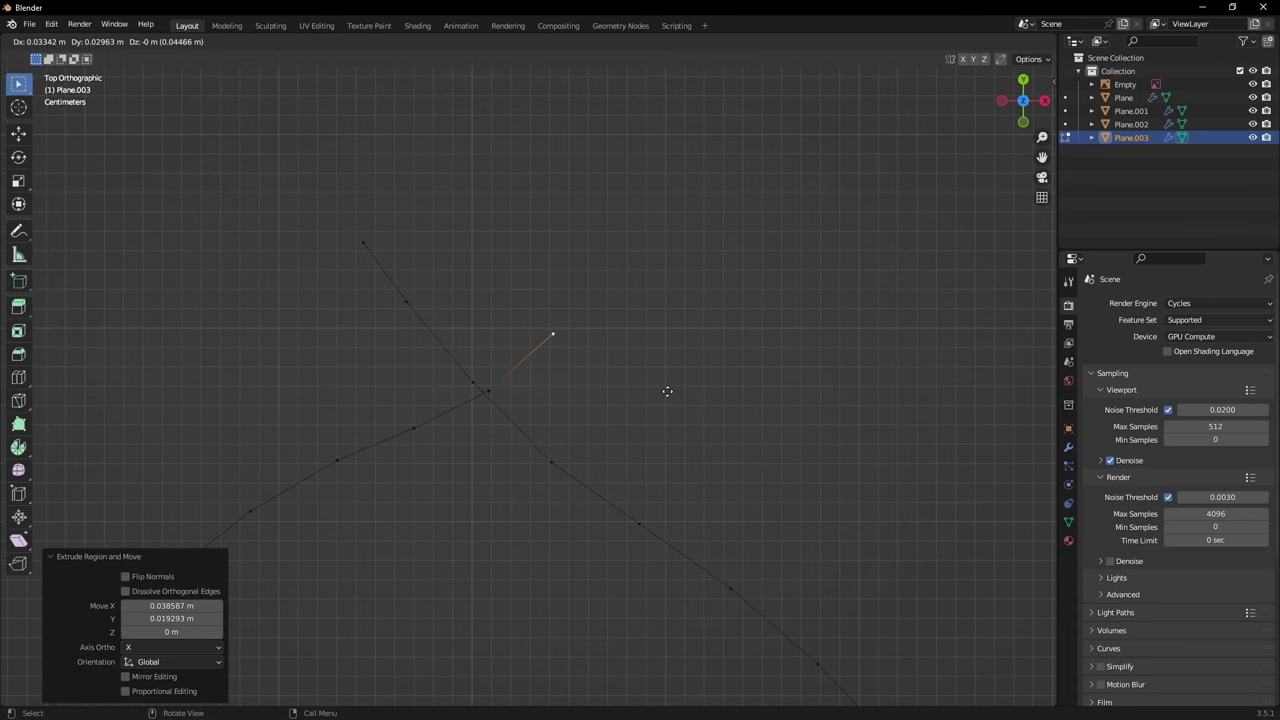
{"action": "scroll", "coordinate": [640, 440], "scroll_direction": "down", "scroll_amount": 3}
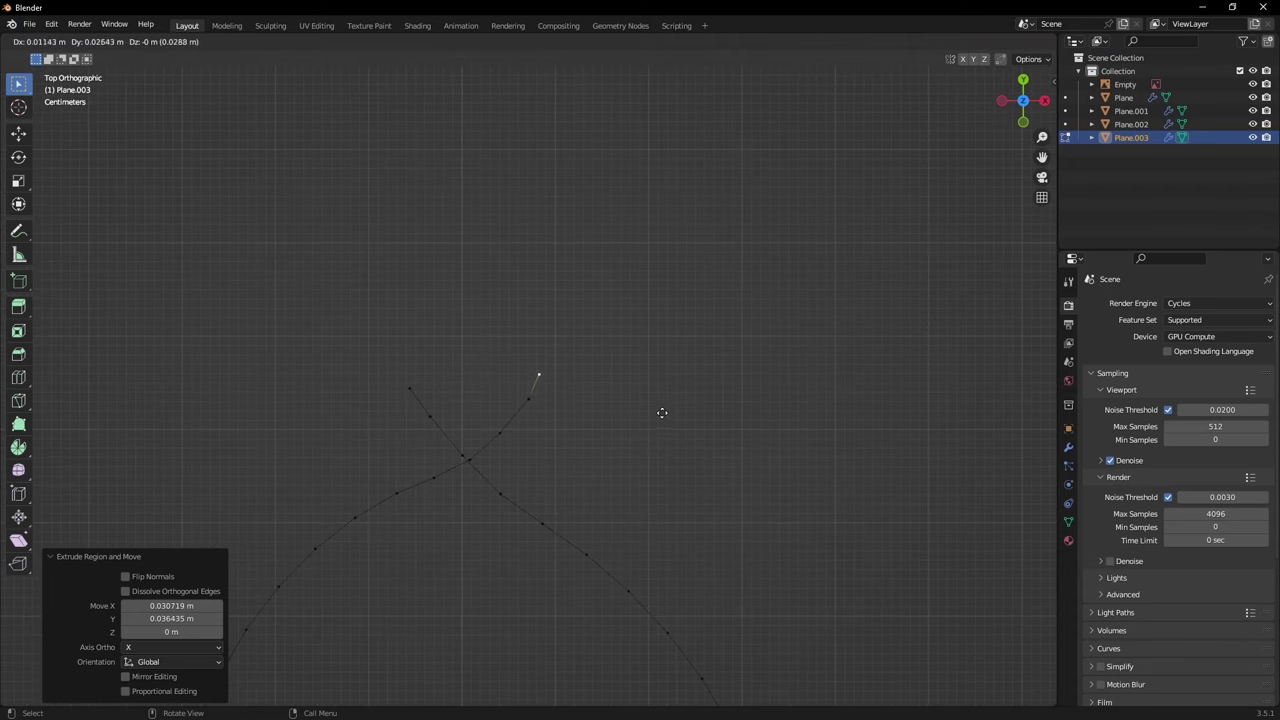
{"action": "left_click", "coordinate": [672, 407]}
{"action": "middle_click_drag", "start_coordinate": [626, 449], "coordinate": [700, 380], "text": "shift"}
{"action": "scroll", "coordinate": [668, 307], "scroll_direction": "up", "scroll_amount": 2}
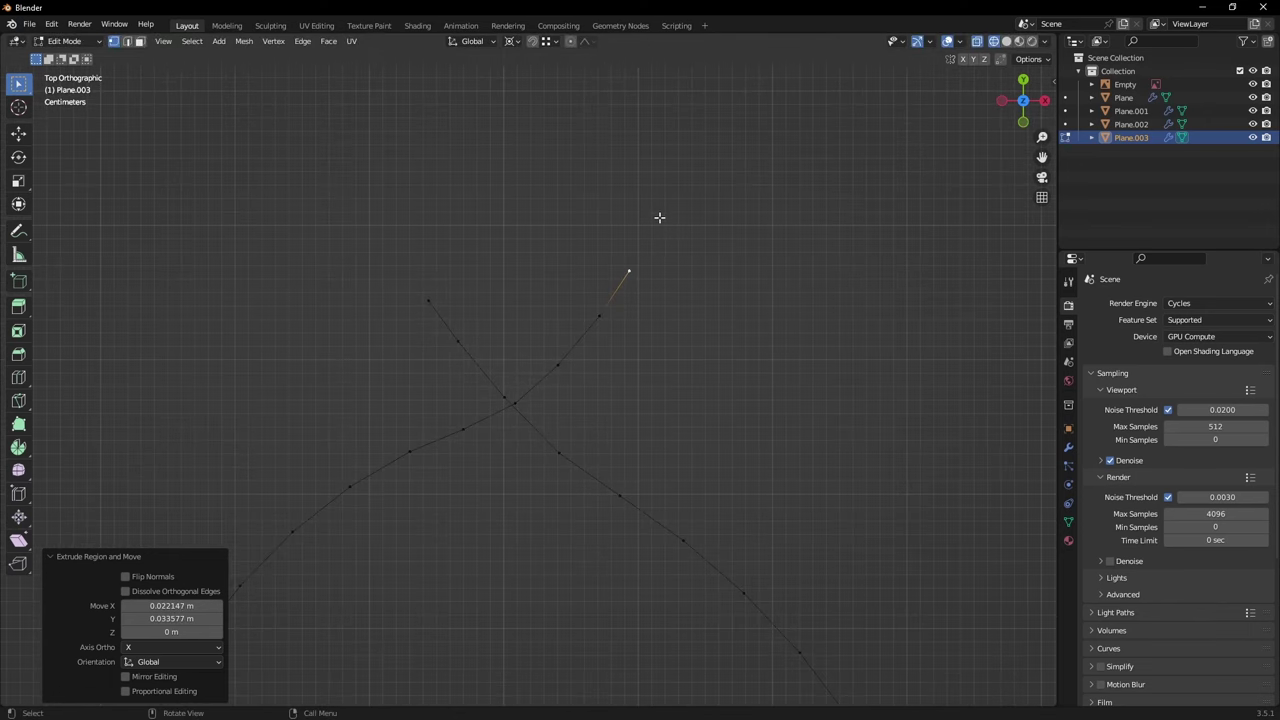
{"action": "right_click", "coordinate": [657, 209], "text": "ctrl"}
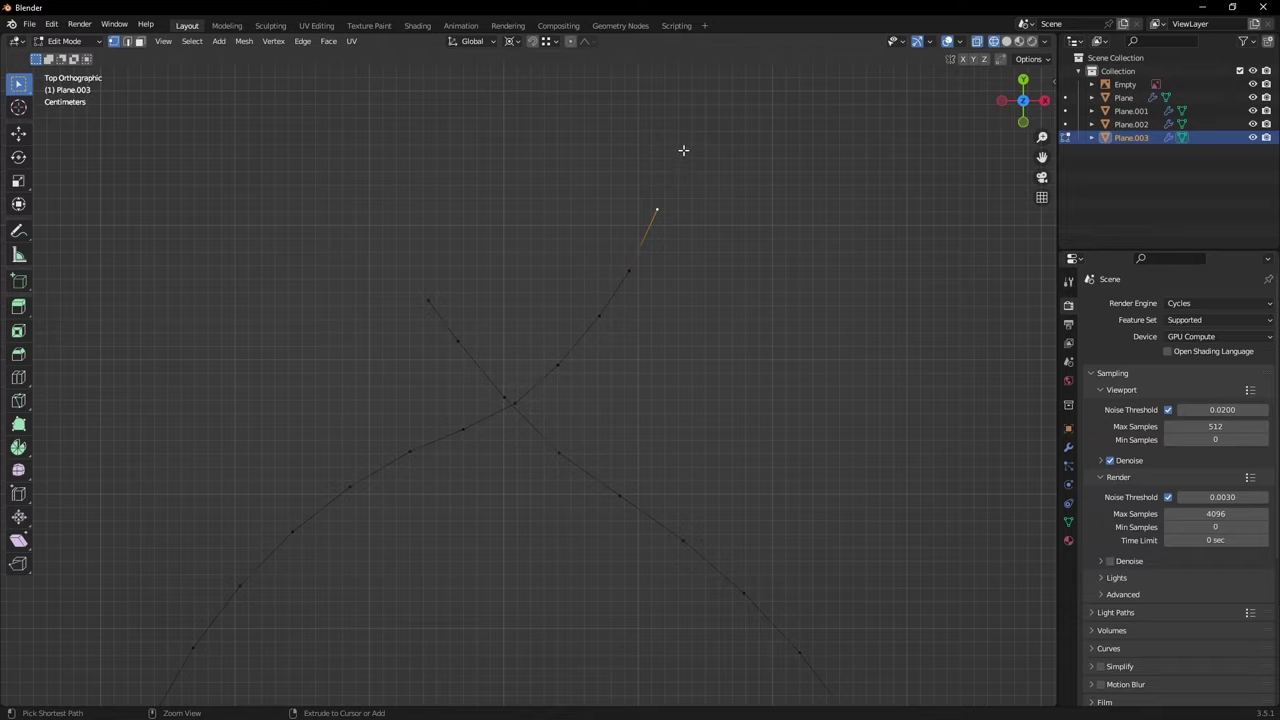
{"action": "right_click", "coordinate": [687, 109], "text": "ctrl"}
Step: Select the entire loop outline in solid view and extrude it 0.31487 m downward along Z to form a band
{"action": "scroll", "coordinate": [684, 112], "scroll_direction": "down", "scroll_amount": 6}
{"action": "scroll", "coordinate": [660, 367], "scroll_direction": "up", "scroll_amount": 4}
{"action": "middle_click_drag", "start_coordinate": [594, 410], "coordinate": [594, 287], "text": "shift"}
{"action": "scroll", "coordinate": [623, 426], "scroll_direction": "down", "scroll_amount": 3}
{"action": "mouse_move", "coordinate": [623, 426]}
{"action": "middle_mouse_down"}
{"action": "mouse_move", "coordinate": [491, 280]}
{"action": "mouse_move", "coordinate": [491, 106]}
{"action": "middle_mouse_up"}
{"action": "key", "text": "alt+z"}
{"action": "middle_click_drag", "start_coordinate": [523, 345], "coordinate": [601, 374]}
{"action": "key", "text": "a"}
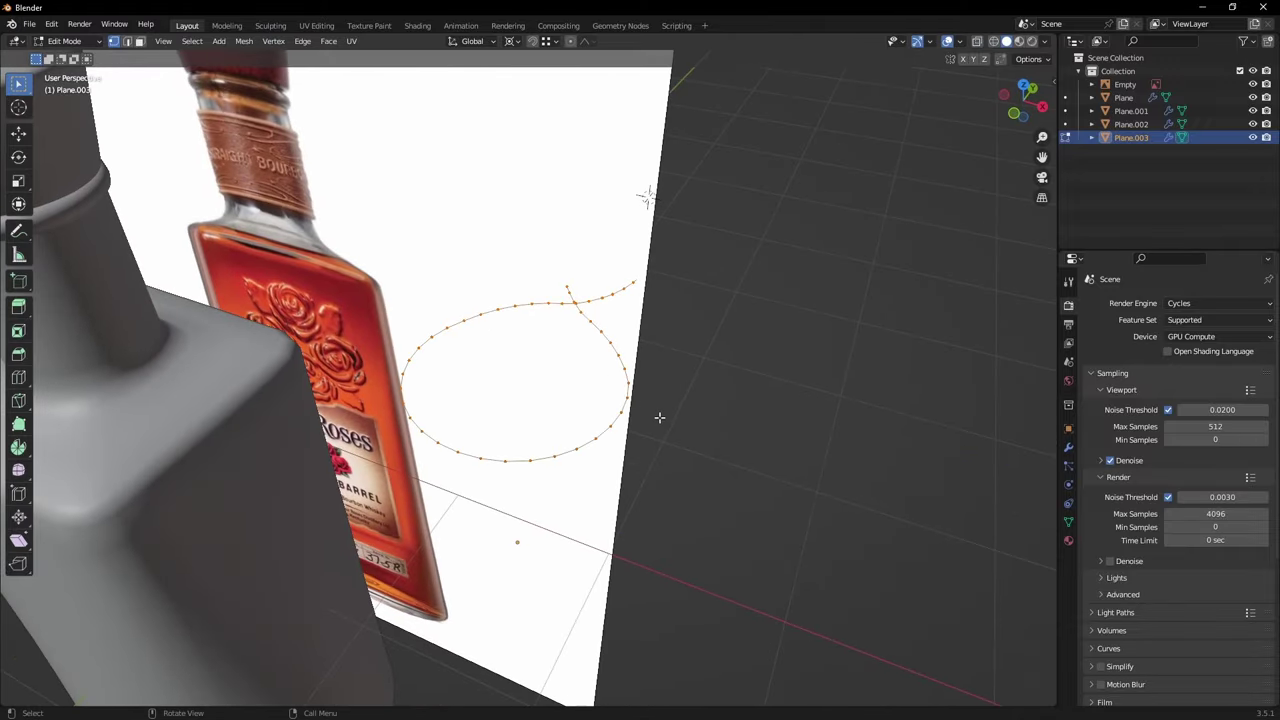
{"action": "middle_click_drag", "start_coordinate": [660, 417], "coordinate": [618, 363]}
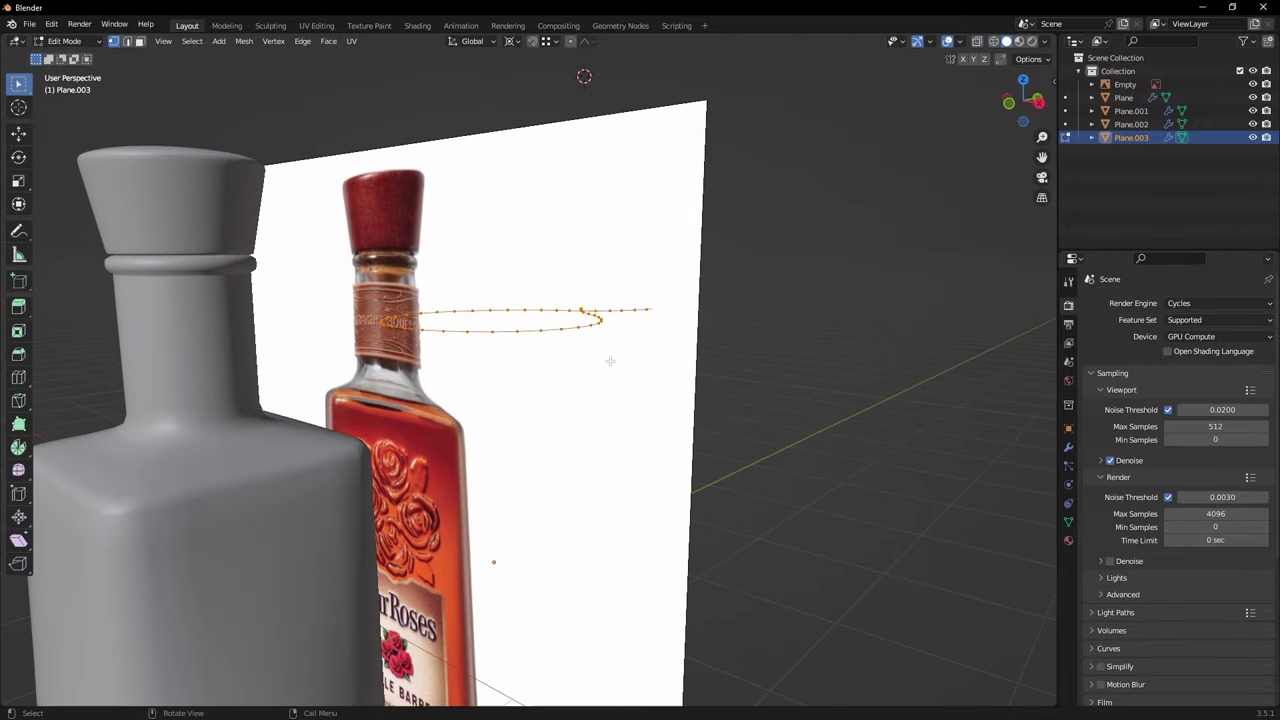
{"action": "key", "text": "e"}
{"action": "key", "text": "z"}
{"action": "left_click", "coordinate": [613, 493]}
Step: In front-view wireframe, leave edit mode and move the band -2 m along X back onto the bottle neck
{"action": "key", "text": "KP_1"}
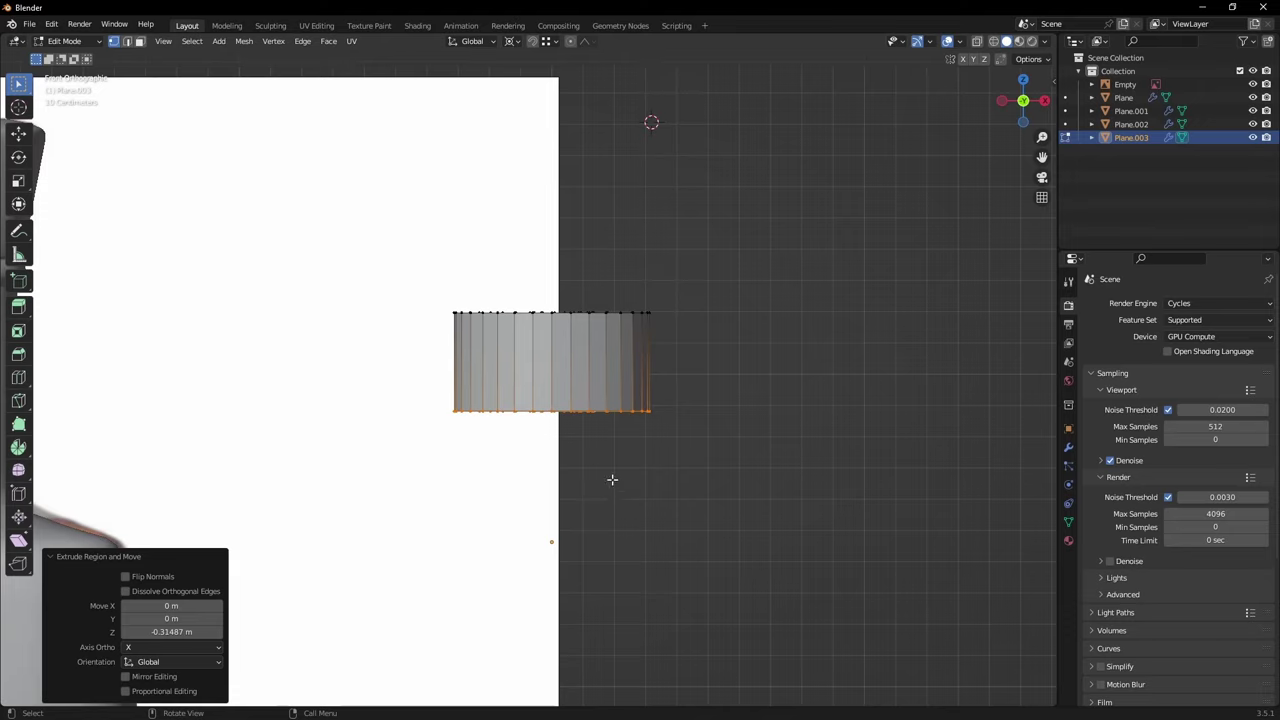
{"action": "scroll", "coordinate": [604, 460], "scroll_direction": "down", "scroll_amount": 7}
{"action": "key", "text": "z"}
{"action": "left_click", "coordinate": [434, 434]}
{"action": "scroll", "coordinate": [517, 428], "scroll_direction": "up", "scroll_amount": 5}
{"action": "middle_click_drag", "start_coordinate": [551, 444], "coordinate": [907, 408], "text": "shift"}
{"action": "key", "text": "Tab"}
{"action": "key", "text": "g"}
{"action": "key", "text": "x"}
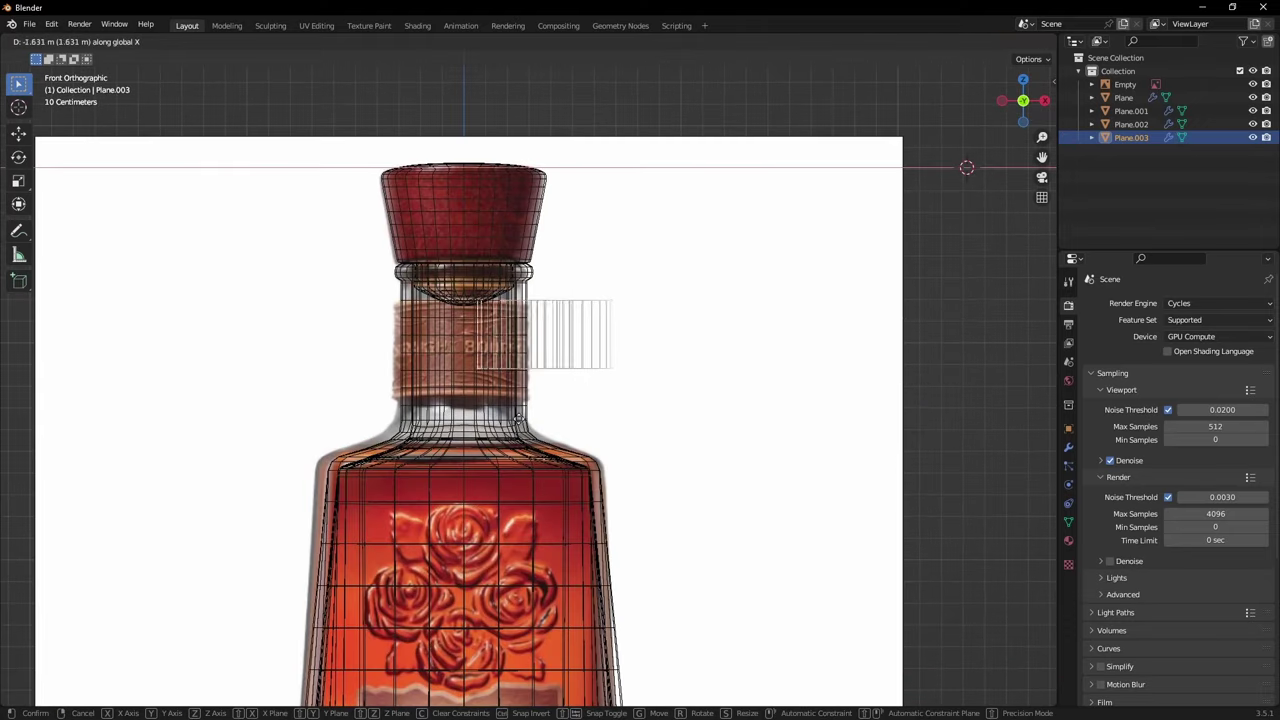
{"action": "left_click", "coordinate": [462, 427]}
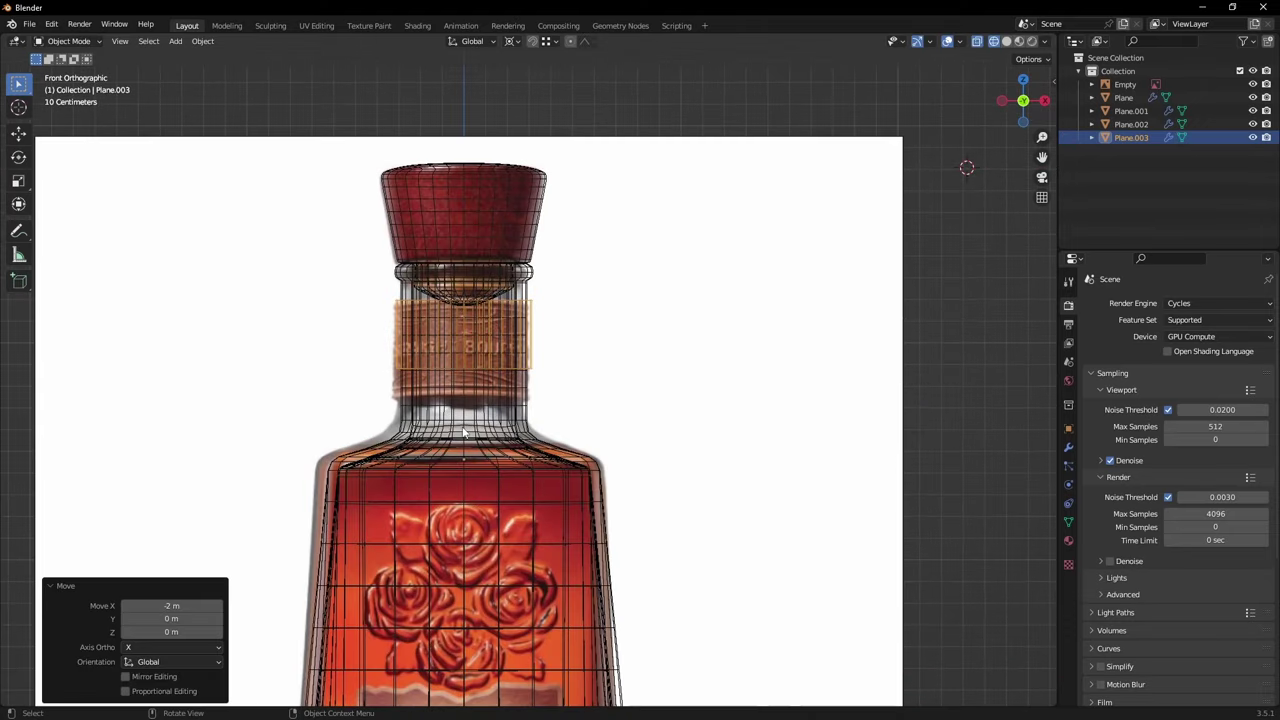
Step: Lower the band's bottom edge loop about 0.124 m along Z to match the reference band's lower edge
{"action": "scroll", "coordinate": [484, 406], "scroll_direction": "up", "scroll_amount": 5}
{"action": "key", "text": "Tab"}
{"action": "scroll", "coordinate": [642, 371], "scroll_direction": "up", "scroll_amount": 1}
{"action": "key", "text": "g"}
{"action": "key", "text": "z"}
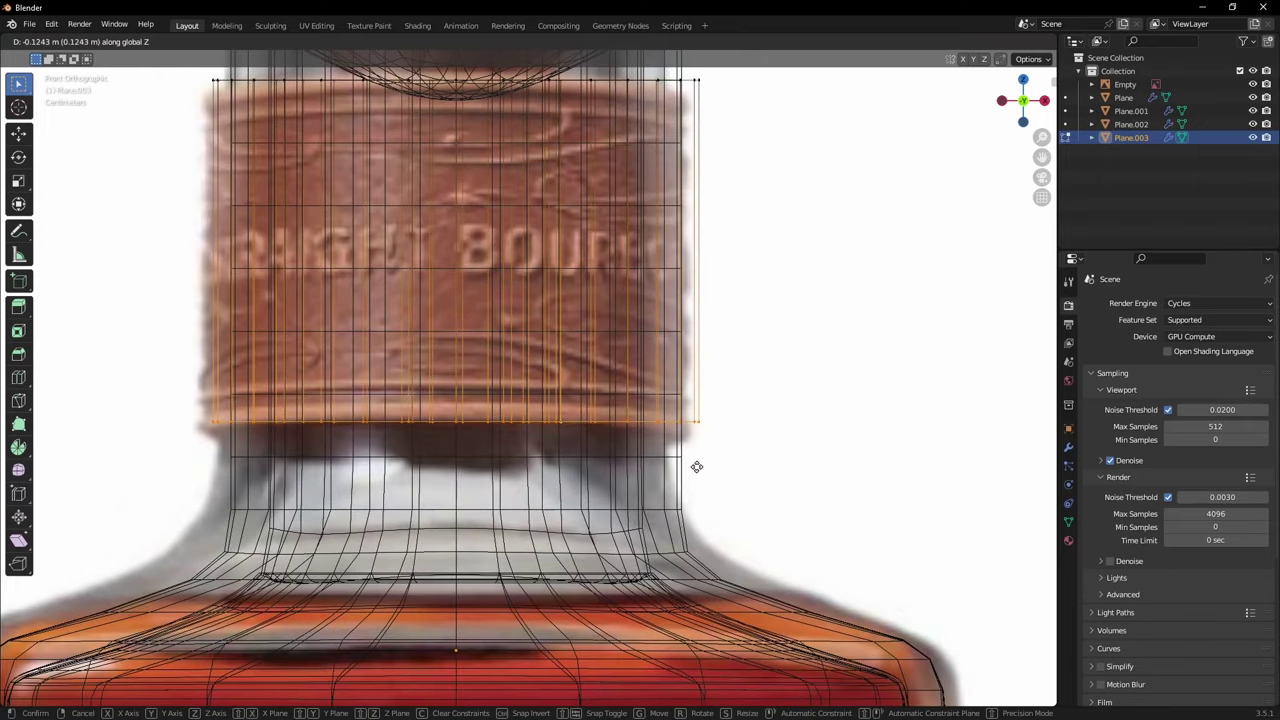
{"action": "left_click", "coordinate": [697, 467]}
Step: Move the band object 1.668 m along X away from the bottle and show it in solid shading
{"action": "scroll", "coordinate": [620, 448], "scroll_direction": "down", "scroll_amount": 7}
{"action": "key", "text": "Tab"}
{"action": "key", "text": "g"}
{"action": "key", "text": "x"}
{"action": "left_click", "coordinate": [891, 443]}
{"action": "key", "text": "alt+z"}
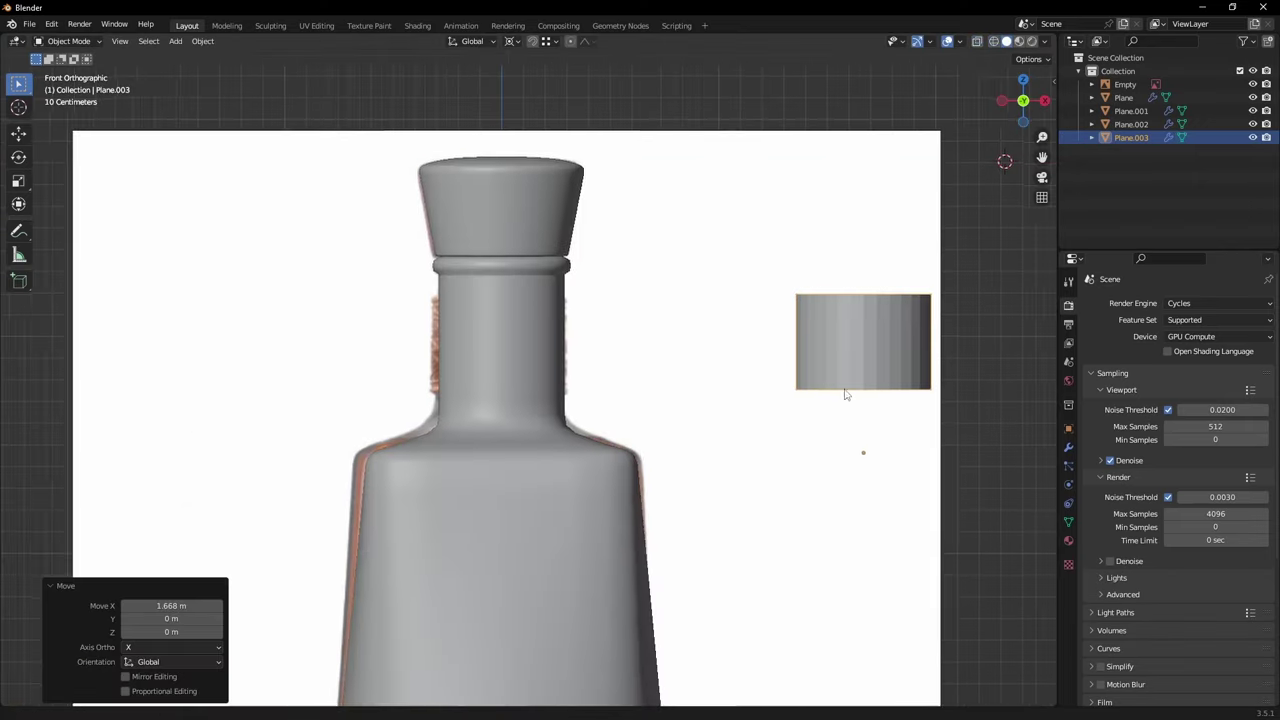
Step: Add six evenly spaced horizontal loop cuts around the band, without sliding them
{"action": "middle_click_drag", "start_coordinate": [846, 391], "coordinate": [533, 396]}
{"action": "key", "text": "Tab"}
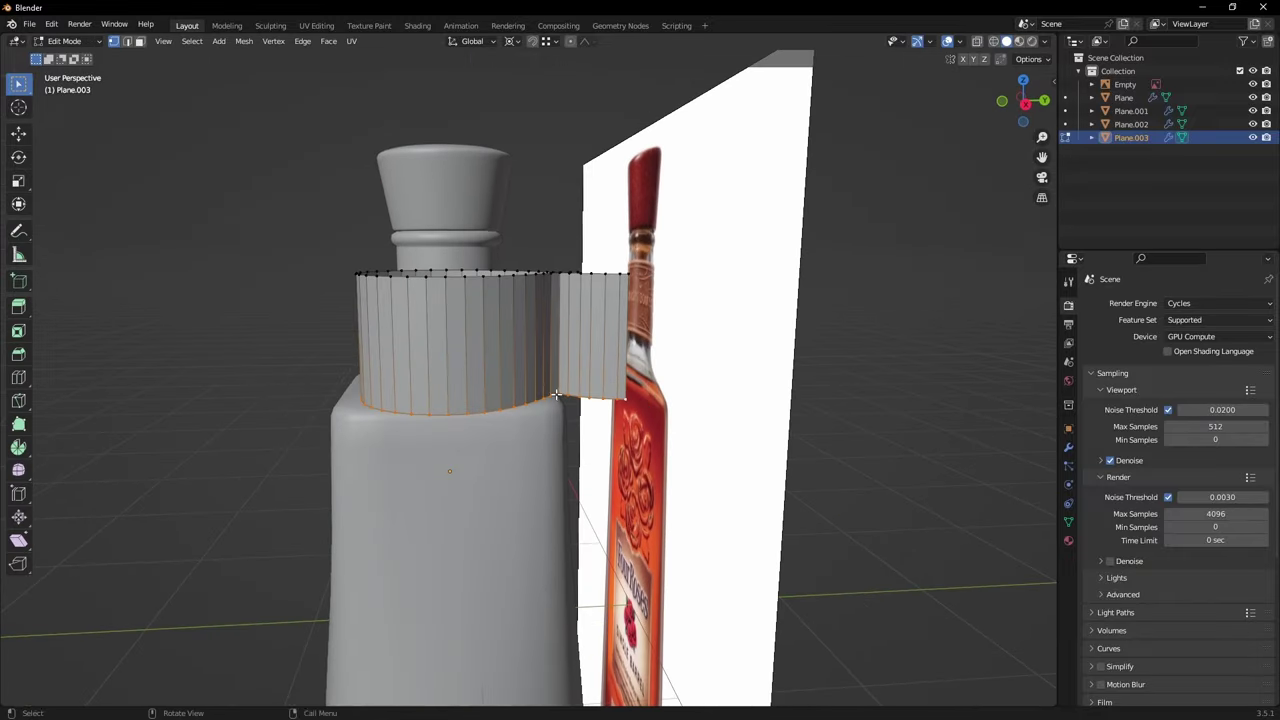
{"action": "scroll", "coordinate": [522, 320], "scroll_direction": "up", "scroll_amount": 3}
{"action": "key", "text": "ctrl+r"}
{"action": "scroll", "coordinate": [520, 316], "scroll_direction": "up", "scroll_amount": 4}
{"action": "scroll", "coordinate": [520, 315], "scroll_direction": "up", "scroll_amount": 1}
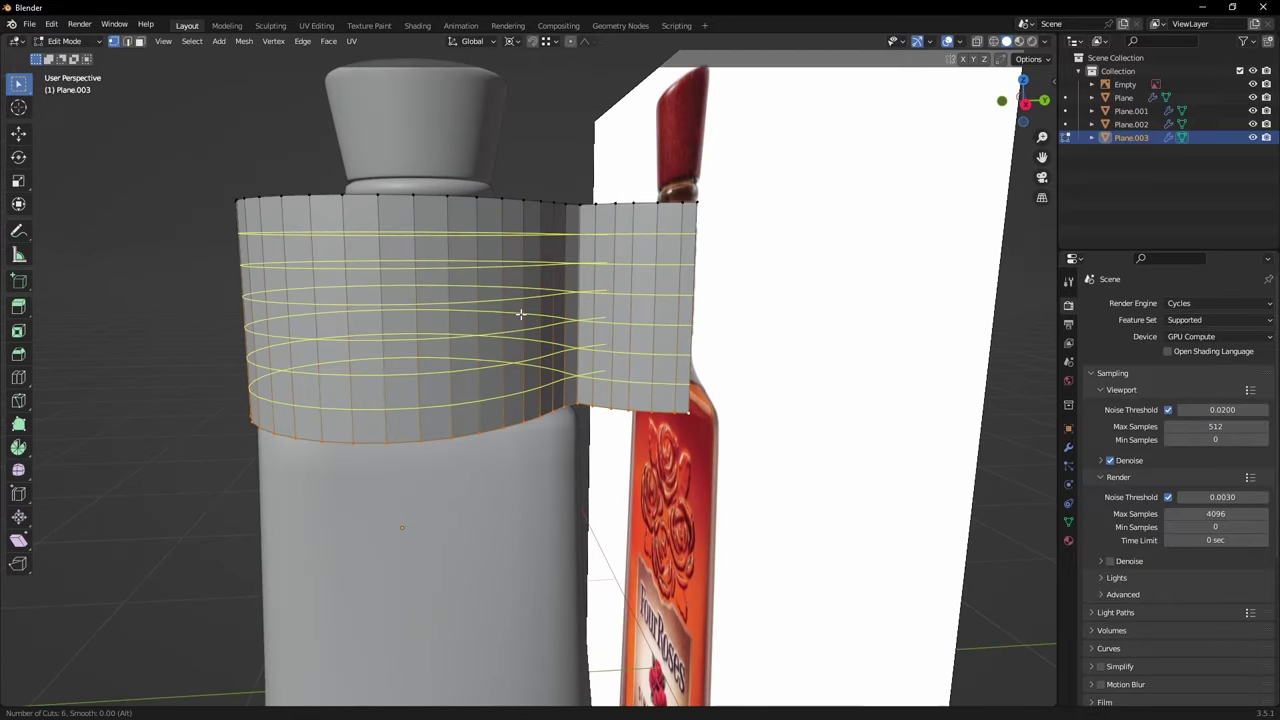
{"action": "scroll", "coordinate": [521, 314], "scroll_direction": "up", "scroll_amount": 1}
{"action": "scroll", "coordinate": [521, 314], "scroll_direction": "down", "scroll_amount": 1}
{"action": "left_click", "coordinate": [521, 314]}
{"action": "right_click", "coordinate": [521, 314]}
{"action": "middle_click_drag", "start_coordinate": [521, 314], "coordinate": [548, 374]}
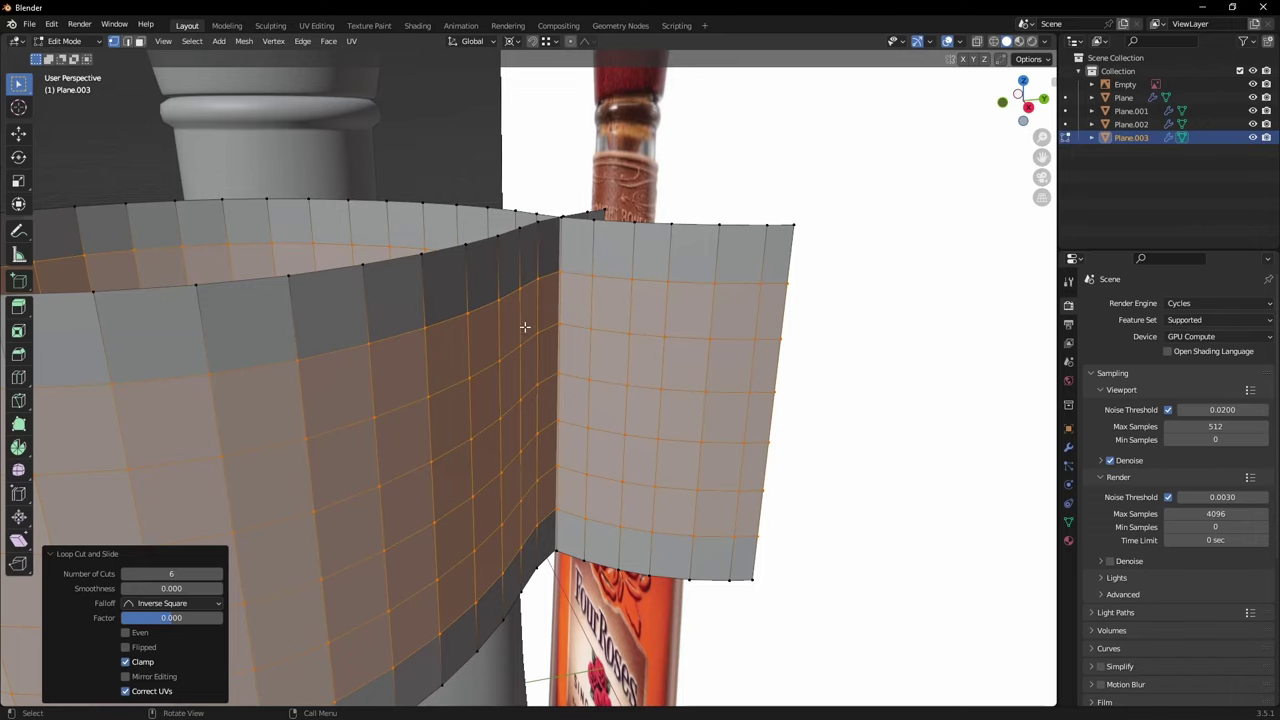
{"action": "middle_click_drag", "start_coordinate": [546, 264], "coordinate": [540, 262]}
{"action": "scroll", "coordinate": [540, 262], "scroll_direction": "up", "scroll_amount": 2}
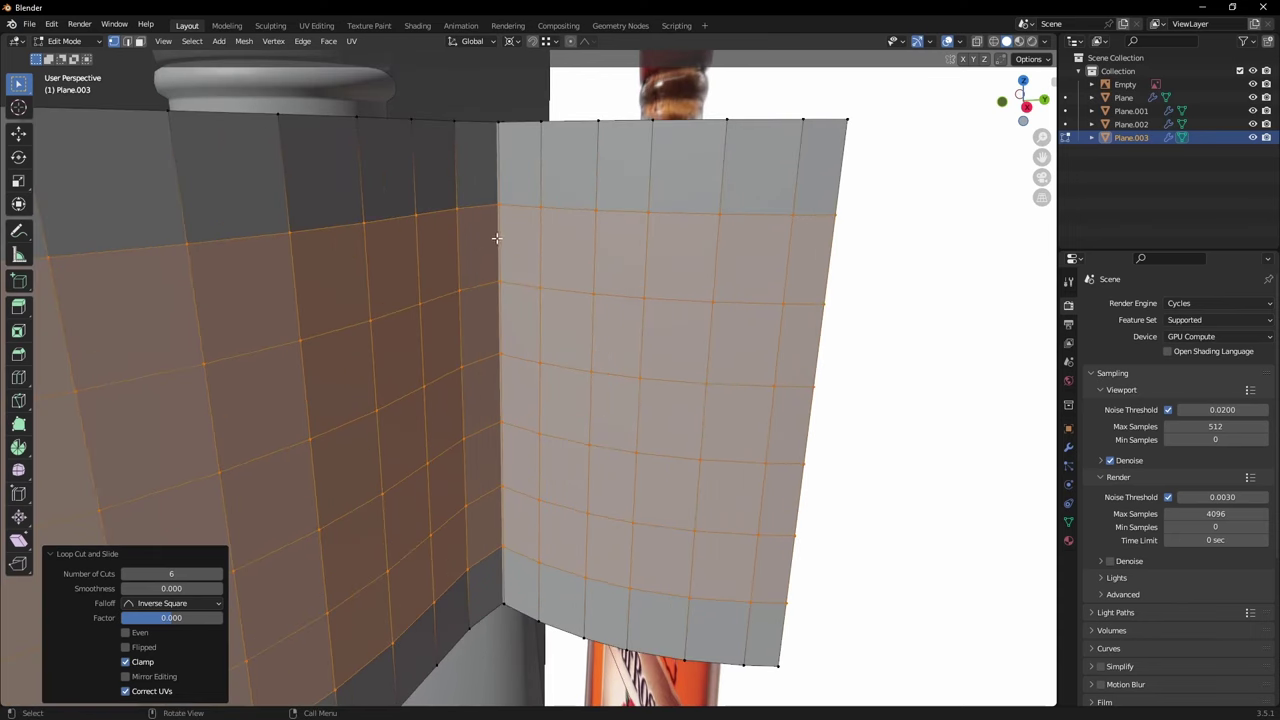
{"action": "key", "text": "3"}
{"action": "left_click", "coordinate": [484, 248]}
{"action": "left_click", "coordinate": [486, 529], "text": "ctrl"}
{"action": "middle_click_drag", "start_coordinate": [486, 529], "coordinate": [516, 298]}
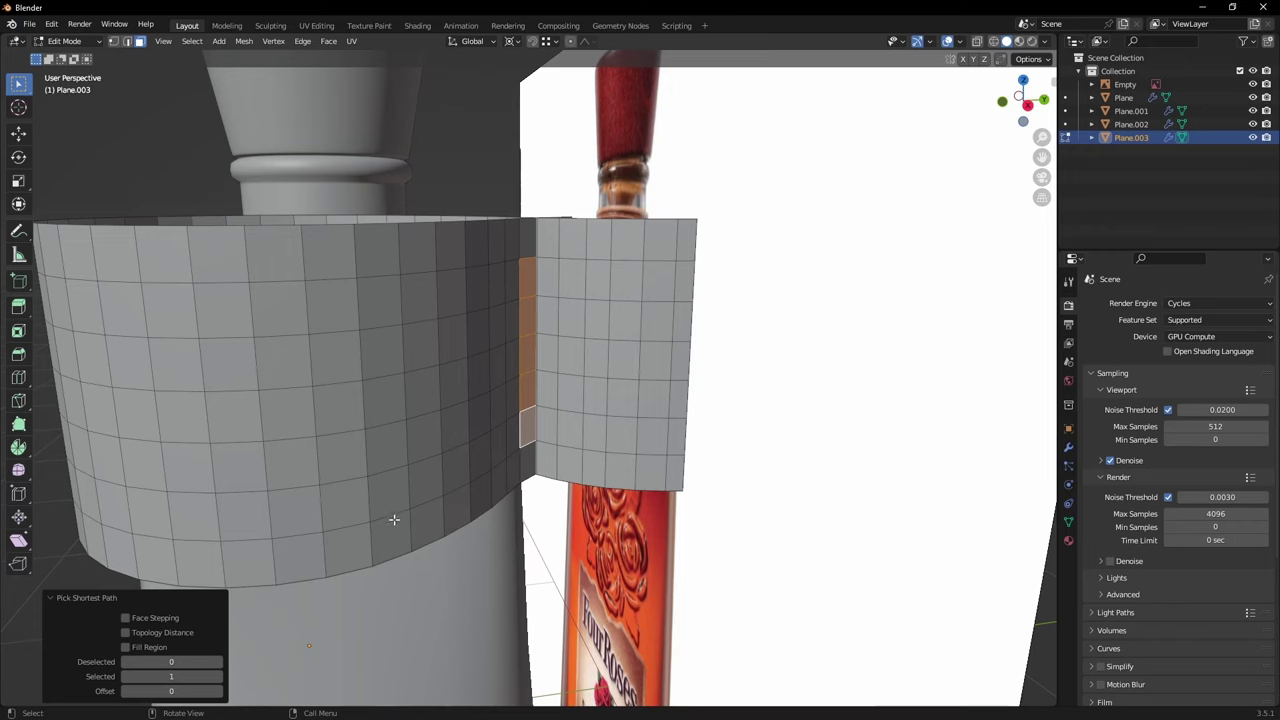
{"action": "middle_click_drag", "start_coordinate": [505, 283], "coordinate": [540, 352]}
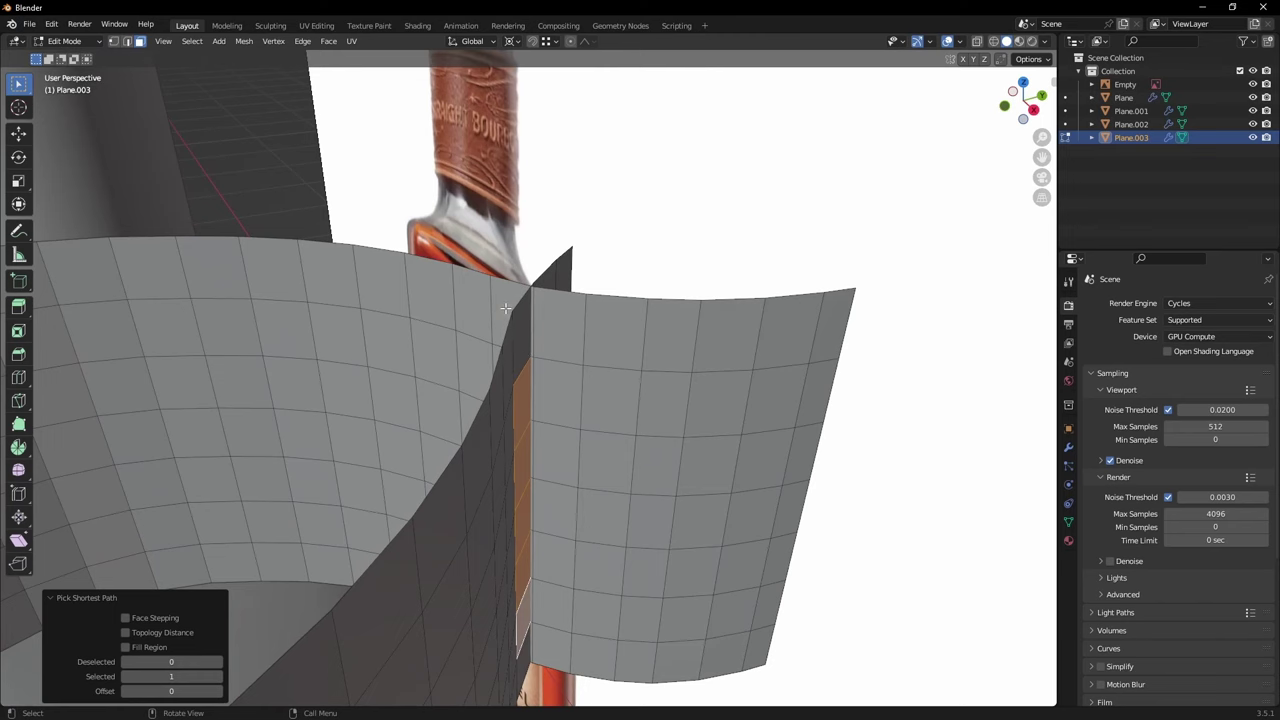
Step: Delete the top and bottom faces of the inner face column where the band's end crosses itself
{"action": "middle_click_drag", "start_coordinate": [505, 308], "coordinate": [622, 460]}
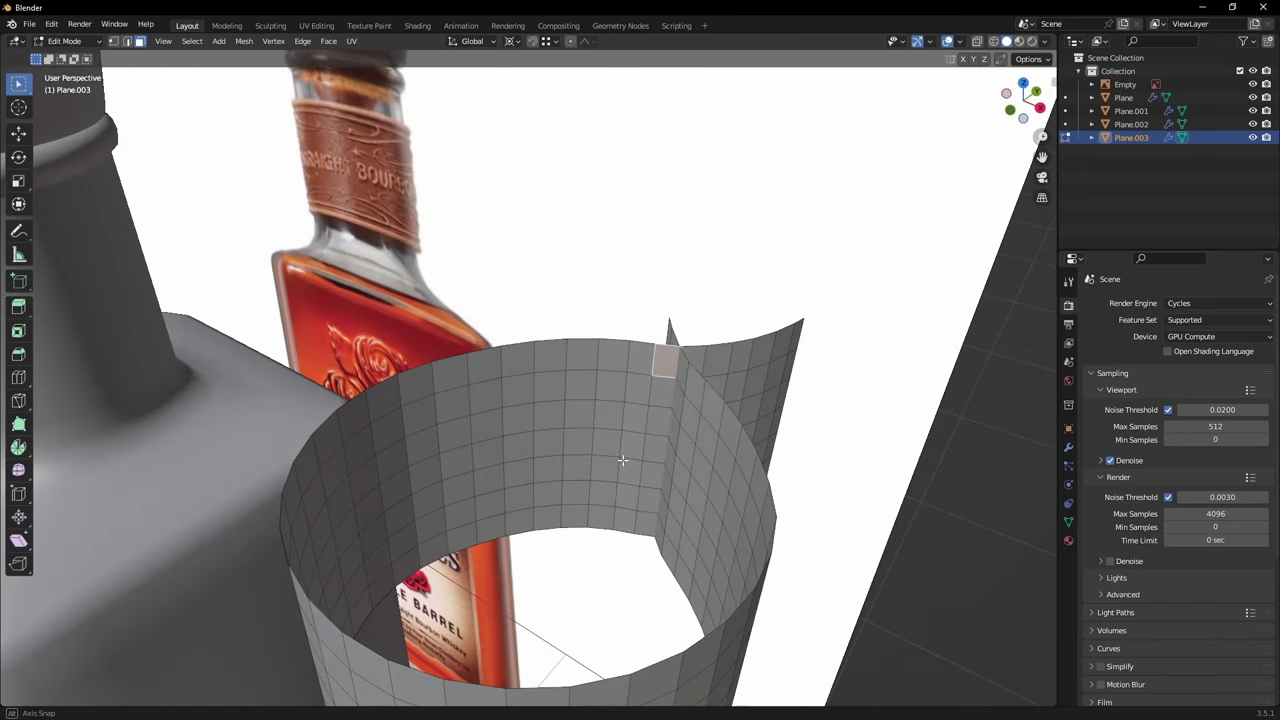
{"action": "left_click", "coordinate": [645, 527], "text": "ctrl"}
{"action": "left_click", "coordinate": [638, 518]}
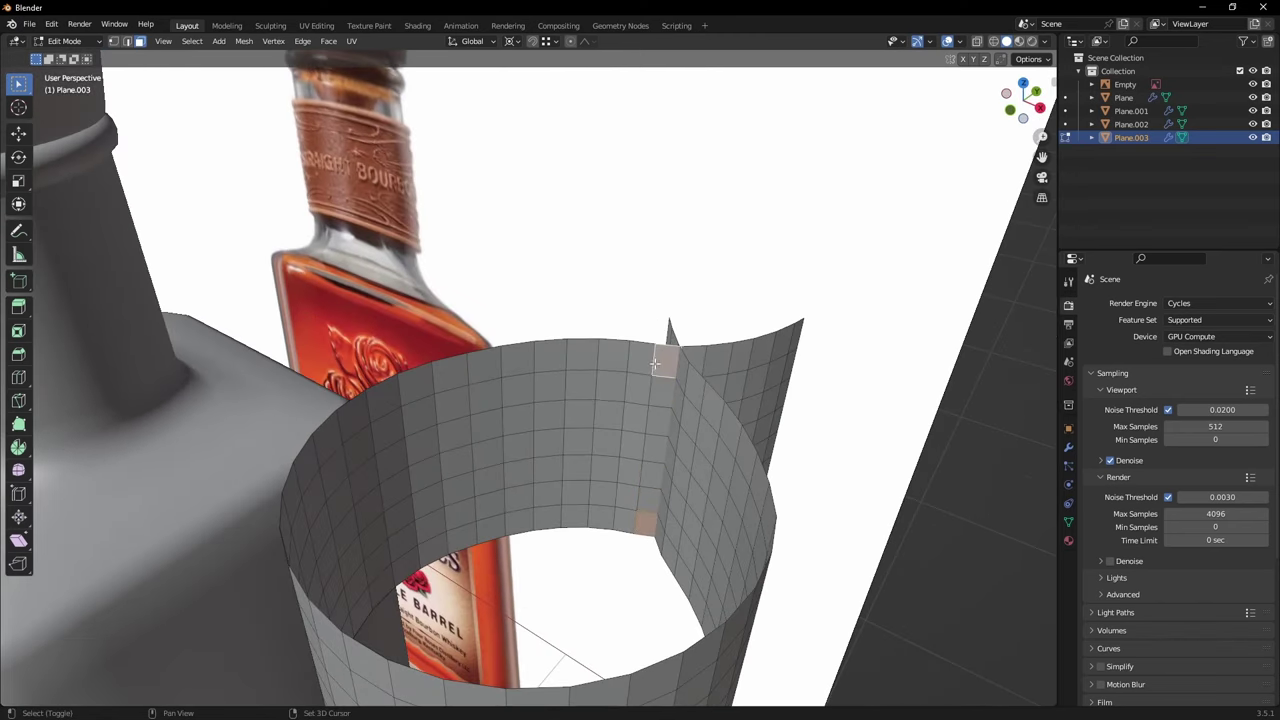
{"action": "middle_click_drag", "start_coordinate": [655, 364], "coordinate": [602, 406]}
{"action": "scroll", "coordinate": [602, 406], "scroll_direction": "up", "scroll_amount": 3}
{"action": "middle_click_drag", "start_coordinate": [569, 344], "coordinate": [604, 346]}
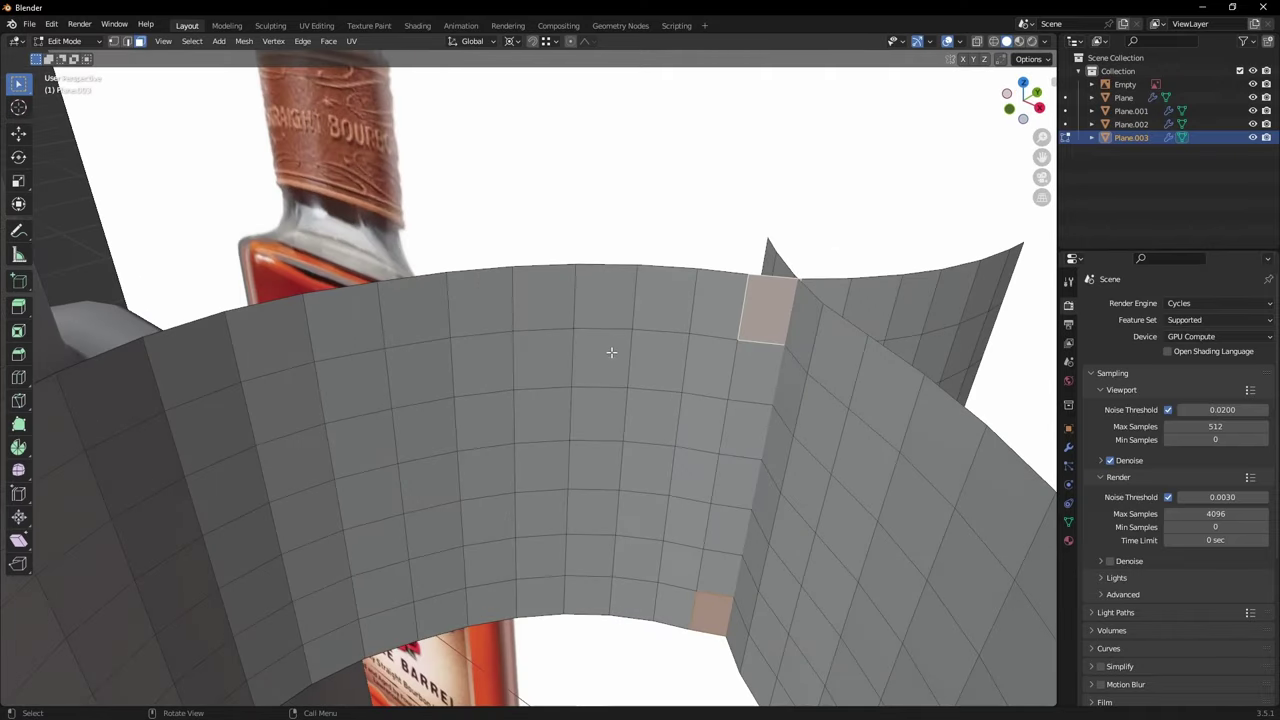
{"action": "key", "text": "x"}
{"action": "key", "text": "f"}
Step: Switch the transform pivot point so the notched column's upper and lower edges scale about a shared center
{"action": "middle_click_drag", "start_coordinate": [701, 371], "coordinate": [640, 344]}
{"action": "key", "text": "2"}
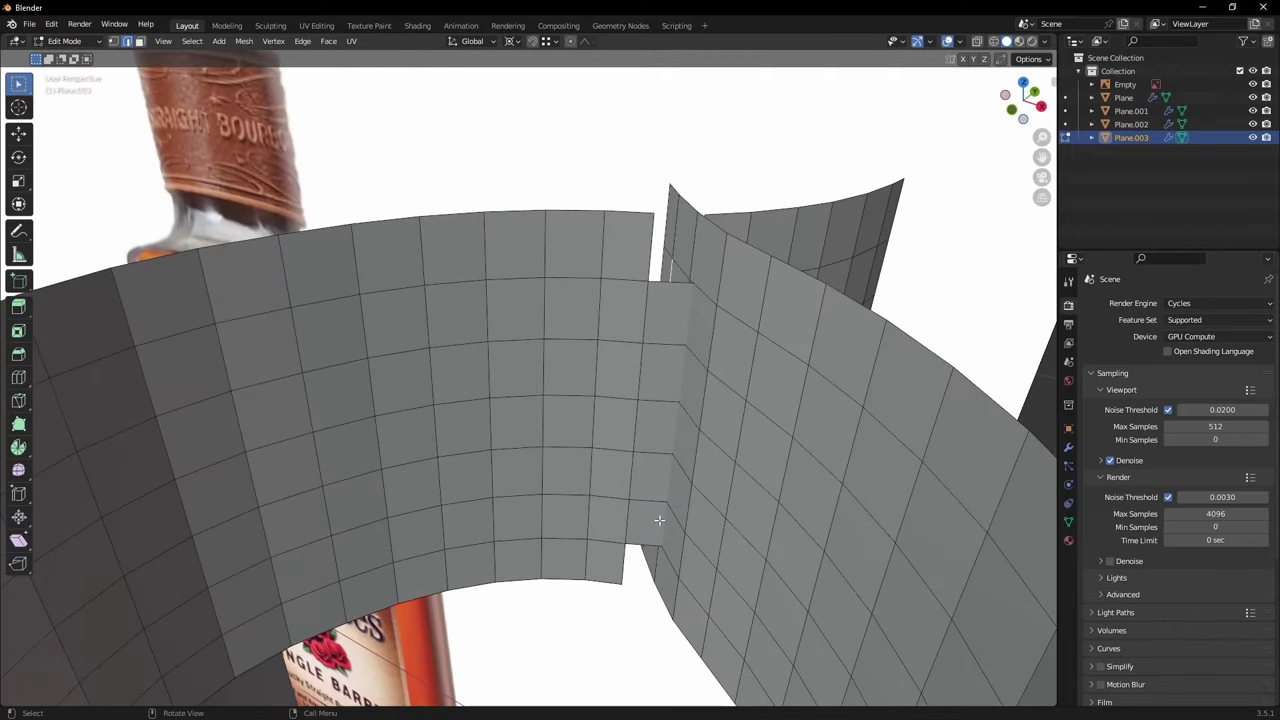
{"action": "key", "text": "s"}
{"action": "key", "text": "z"}
{"action": "right_click", "coordinate": [774, 547]}
{"action": "key", "text": "period"}
{"action": "left_click", "coordinate": [769, 478]}
Step: Scale the notched column's upper and lower edges to about 0.925 along Z
{"action": "middle_click_drag", "start_coordinate": [510, 426], "coordinate": [549, 426]}
{"action": "scroll", "coordinate": [535, 408], "scroll_direction": "up", "scroll_amount": 2}
{"action": "scroll", "coordinate": [535, 408], "scroll_direction": "down", "scroll_amount": 2}
{"action": "scroll", "coordinate": [663, 508], "scroll_direction": "up", "scroll_amount": 2}
{"action": "scroll", "coordinate": [663, 508], "scroll_direction": "down", "scroll_amount": 2}
{"action": "middle_click_drag", "start_coordinate": [663, 508], "coordinate": [657, 504]}
{"action": "scroll", "coordinate": [656, 504], "scroll_direction": "up", "scroll_amount": 2}
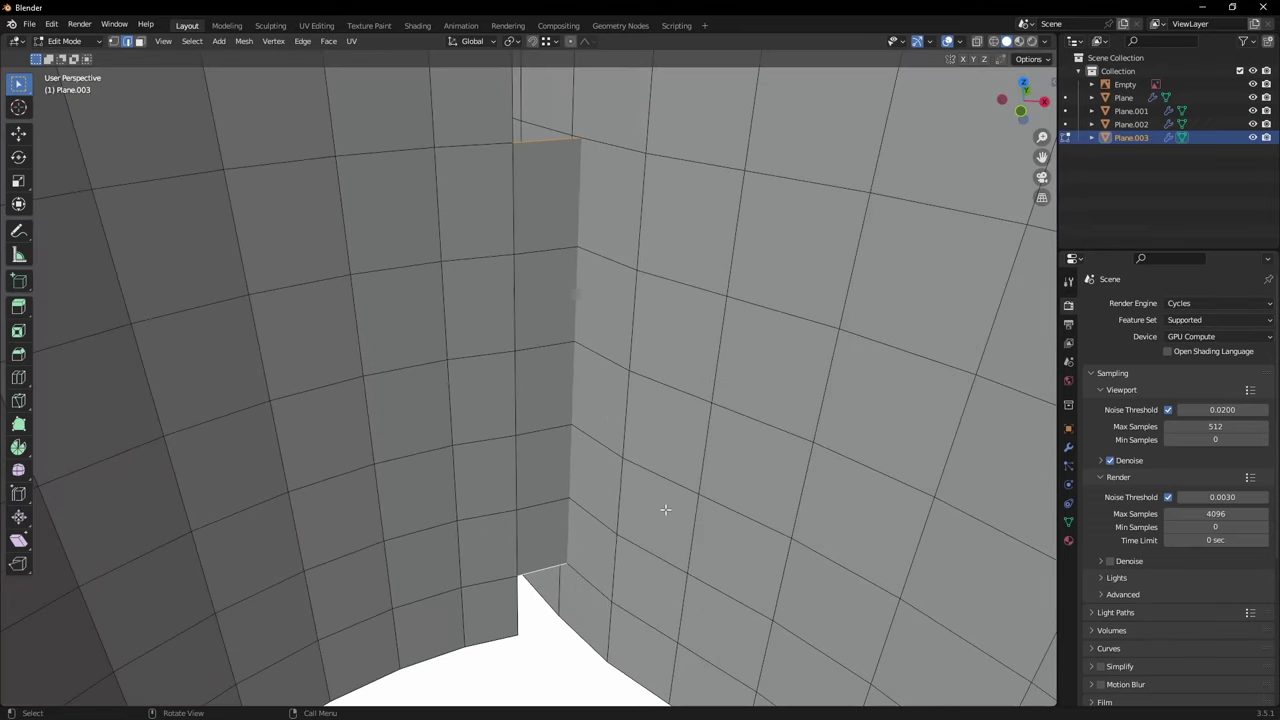
{"action": "key", "text": "s"}
{"action": "key", "text": "z"}
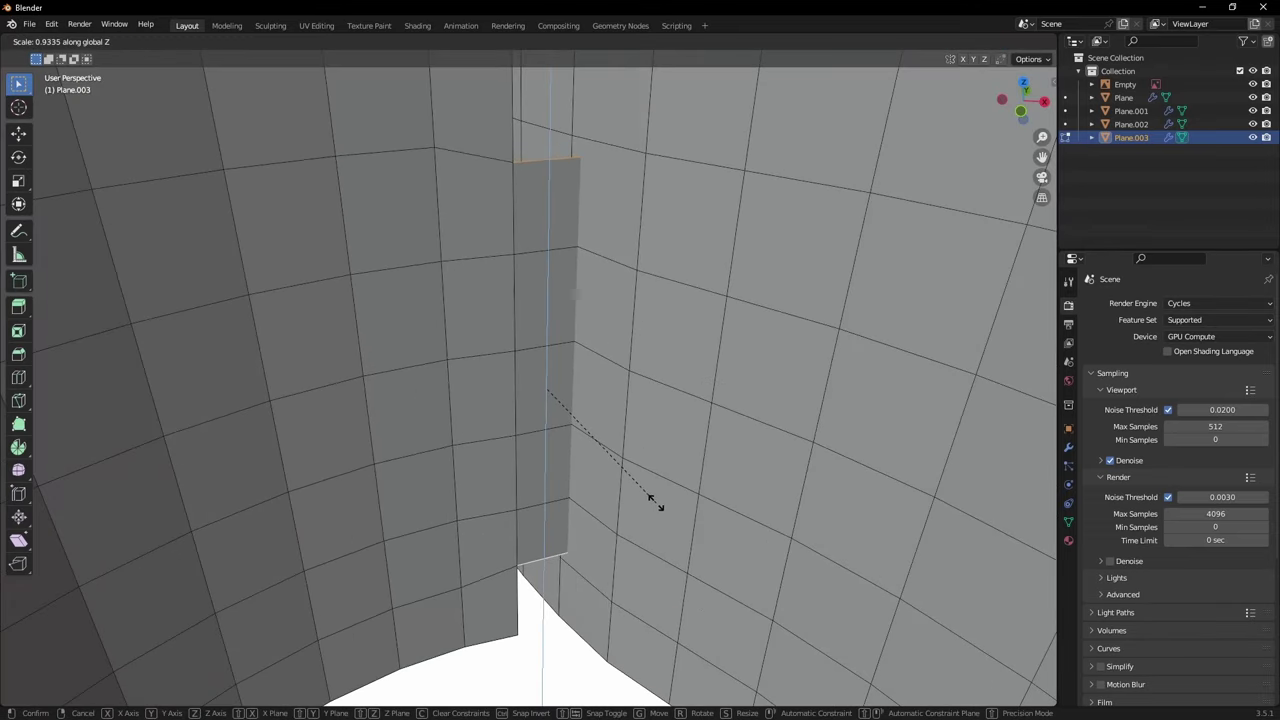
{"action": "left_click", "coordinate": [656, 504]}
Step: Scale down the outermost vertical edge loop of the long strip end along Z, then narrow the adjacent loop less
{"action": "scroll", "coordinate": [620, 457], "scroll_direction": "down", "scroll_amount": 4}
{"action": "middle_click_drag", "start_coordinate": [603, 451], "coordinate": [524, 436]}
{"action": "middle_click_drag", "start_coordinate": [474, 345], "coordinate": [555, 349], "text": "shift"}
{"action": "scroll", "coordinate": [555, 349], "scroll_direction": "up", "scroll_amount": 1}
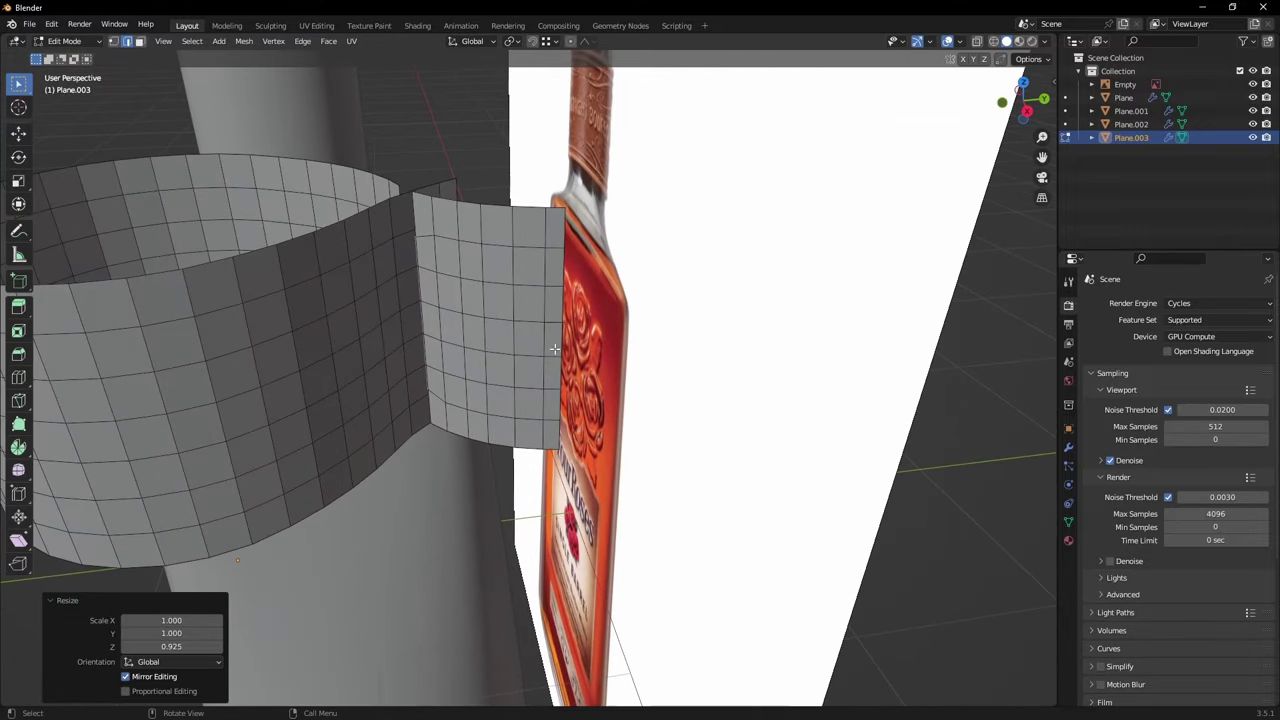
{"action": "key", "text": "1"}
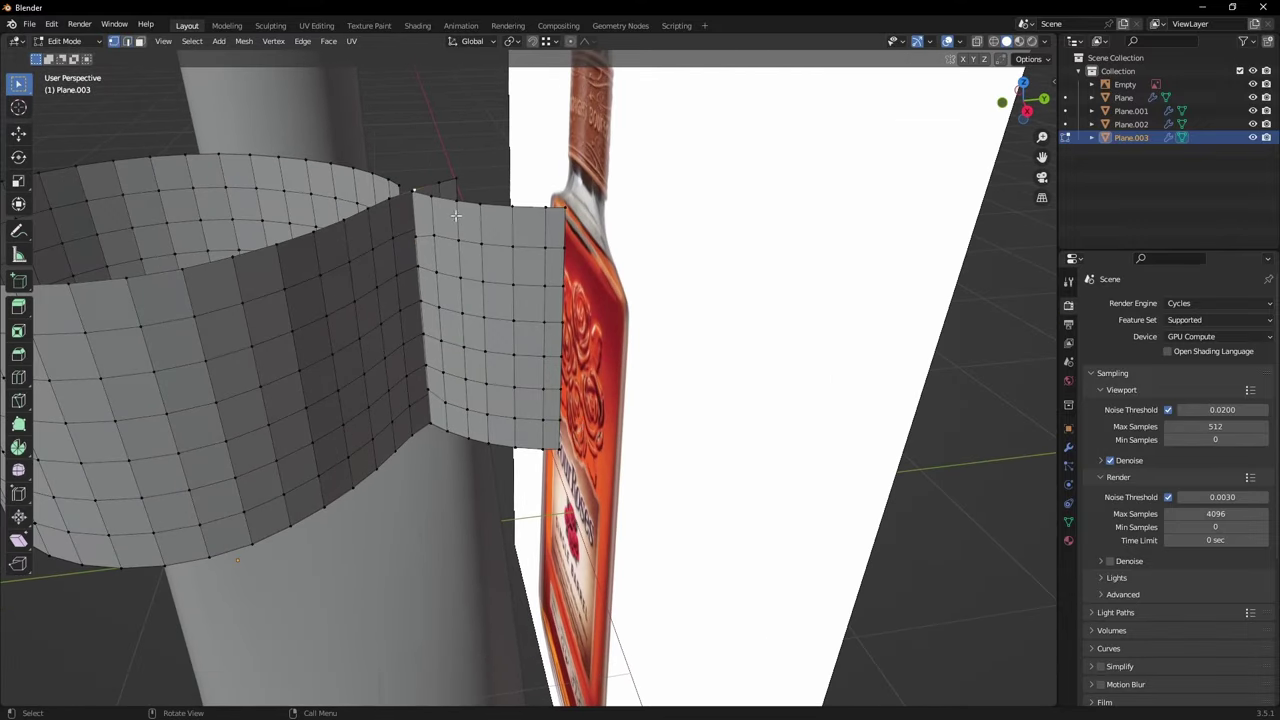
{"action": "left_click", "coordinate": [560, 311], "text": "alt"}
{"action": "key", "text": "s"}
{"action": "key", "text": "z"}
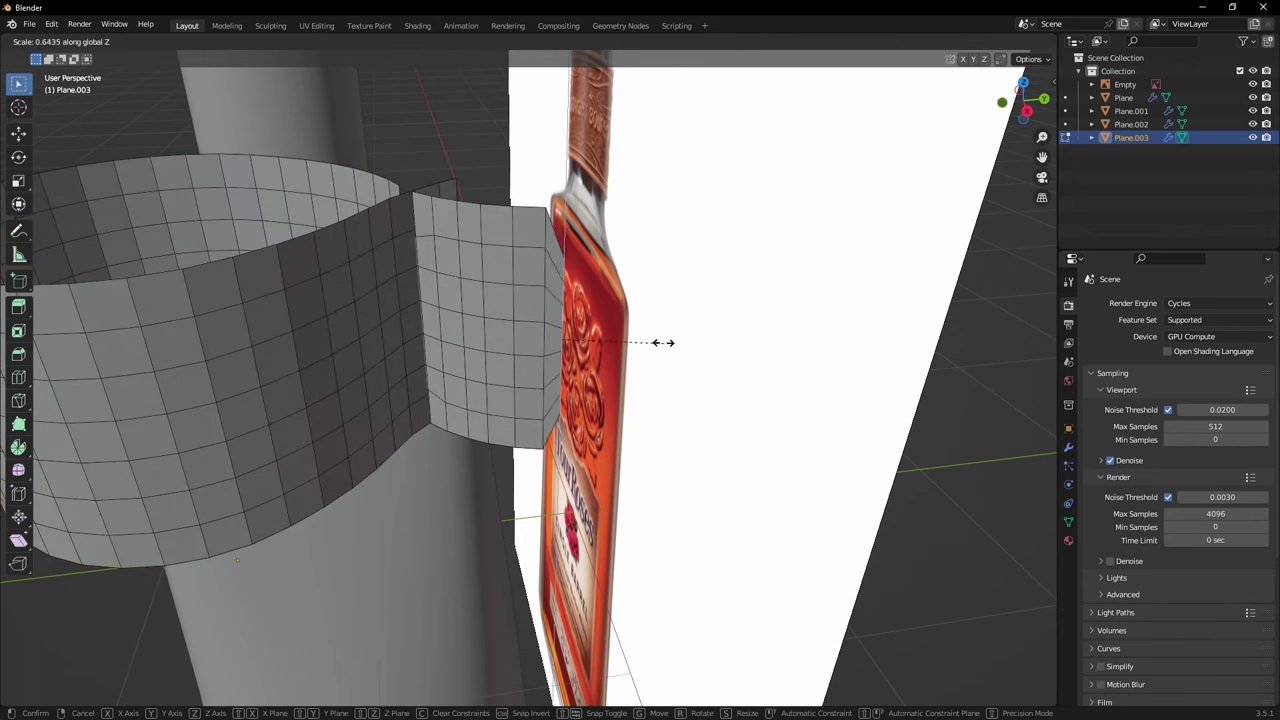
{"action": "left_click", "coordinate": [600, 333]}
{"action": "left_click", "coordinate": [547, 340], "text": "alt"}
{"action": "key", "text": "s"}
{"action": "key", "text": "z"}
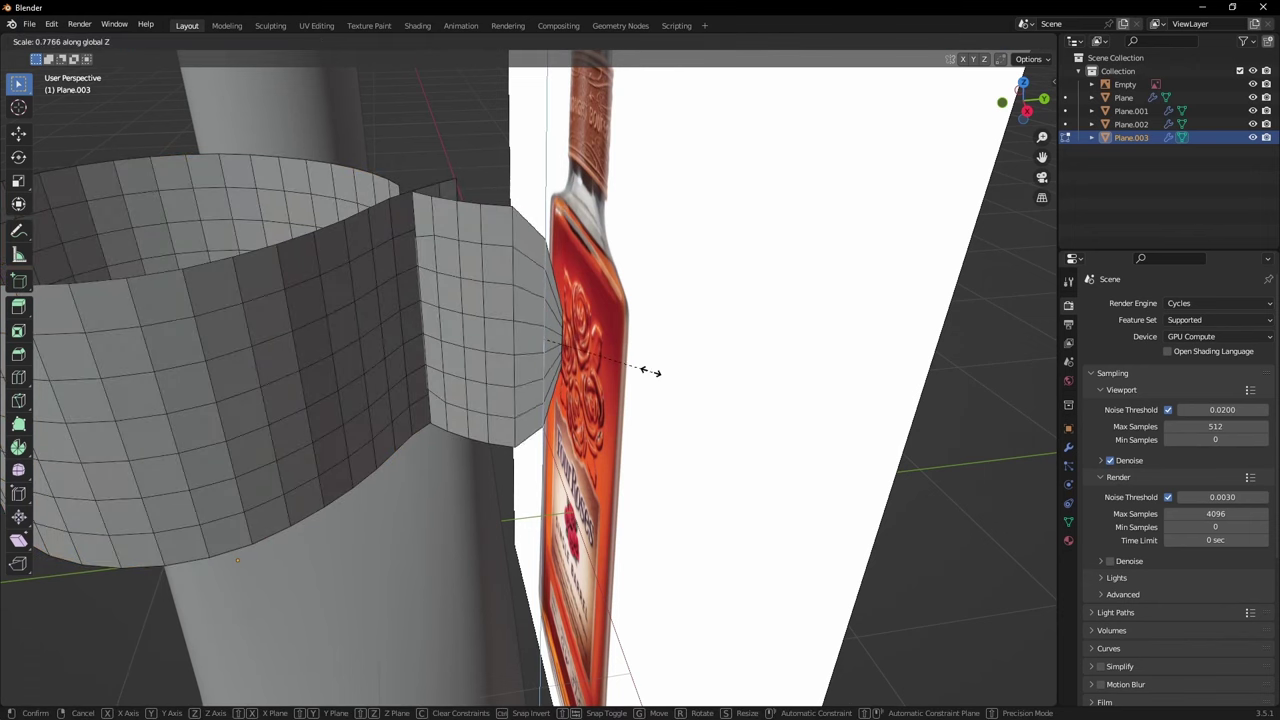
{"action": "left_click", "coordinate": [608, 361]}
Step: Scale the following two vertical edge loops of the strip end along Z, giving the tip a rounded taper
{"action": "key", "text": "a"}
{"action": "key", "text": "a"}
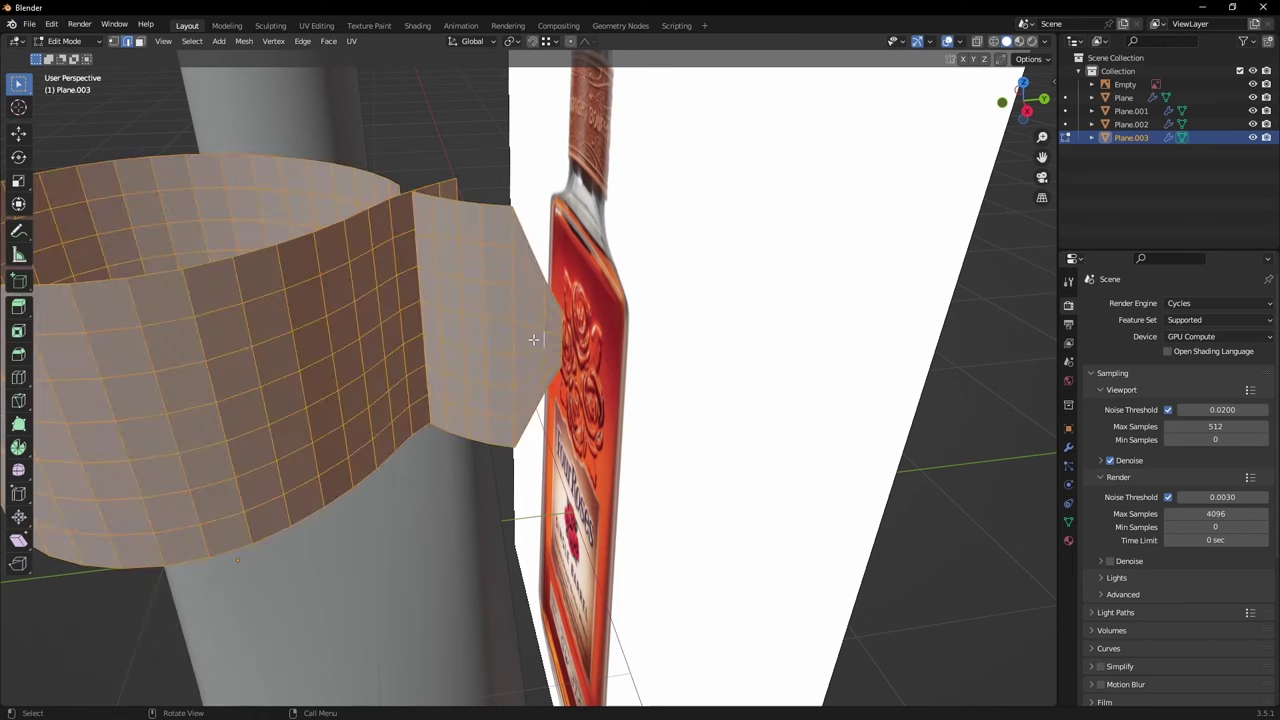
{"action": "left_click", "coordinate": [516, 338], "text": "alt"}
{"action": "middle_click_drag", "start_coordinate": [640, 396], "coordinate": [648, 380]}
{"action": "scroll", "coordinate": [648, 380], "scroll_direction": "up", "scroll_amount": 1}
{"action": "key", "text": "s"}
{"action": "key", "text": "z"}
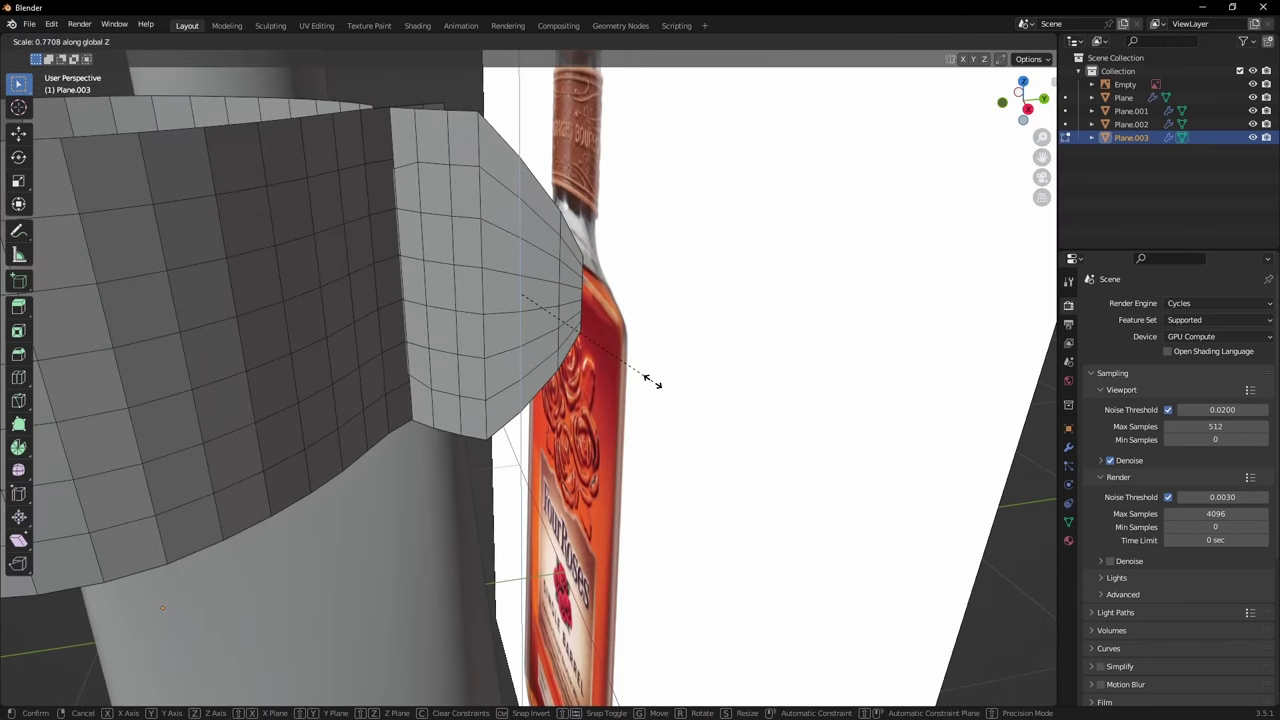
{"action": "left_click", "coordinate": [637, 375]}
{"action": "key", "text": "s"}
{"action": "key", "text": "z"}
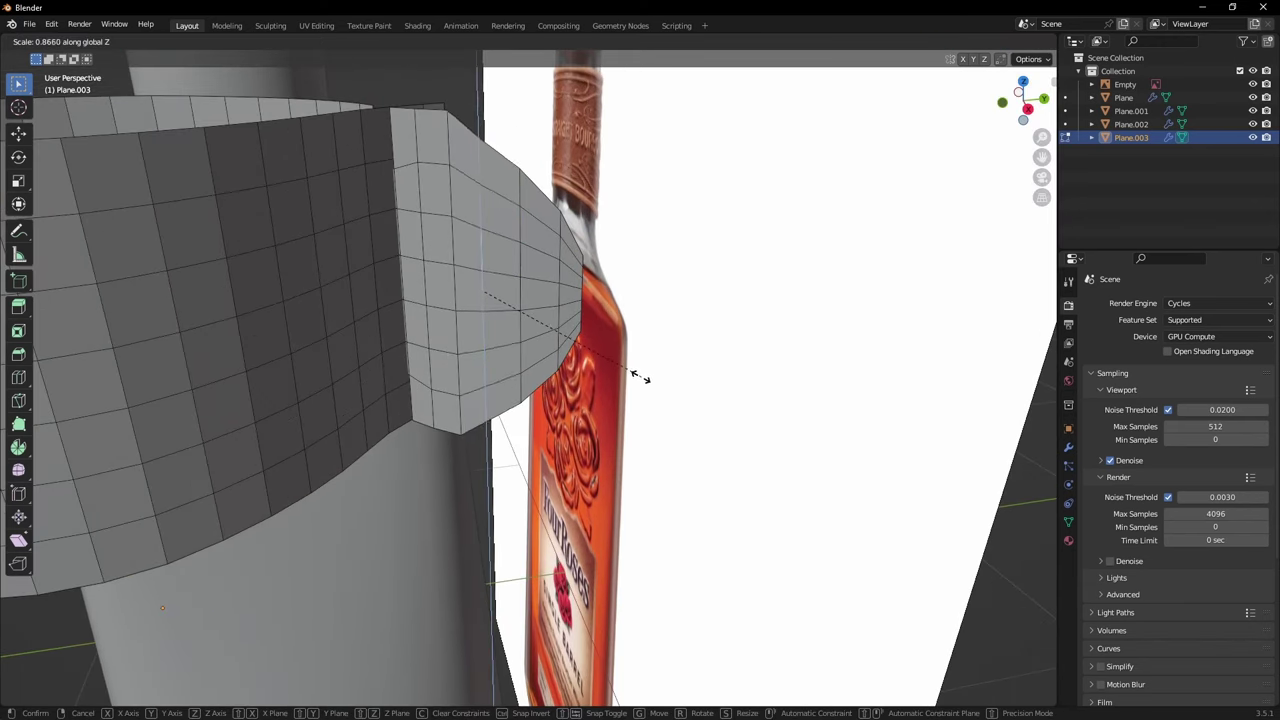
{"action": "left_click", "coordinate": [630, 373]}
Step: Continue the taper toward the crossing by scaling another two vertical edge loops along Z, the last to 0.905
{"action": "middle_click_drag", "start_coordinate": [632, 374], "coordinate": [681, 380]}
{"action": "key", "text": "s"}
{"action": "key", "text": "z"}
{"action": "left_click", "coordinate": [657, 366]}
{"action": "key", "text": "a"}
{"action": "key", "text": "a"}
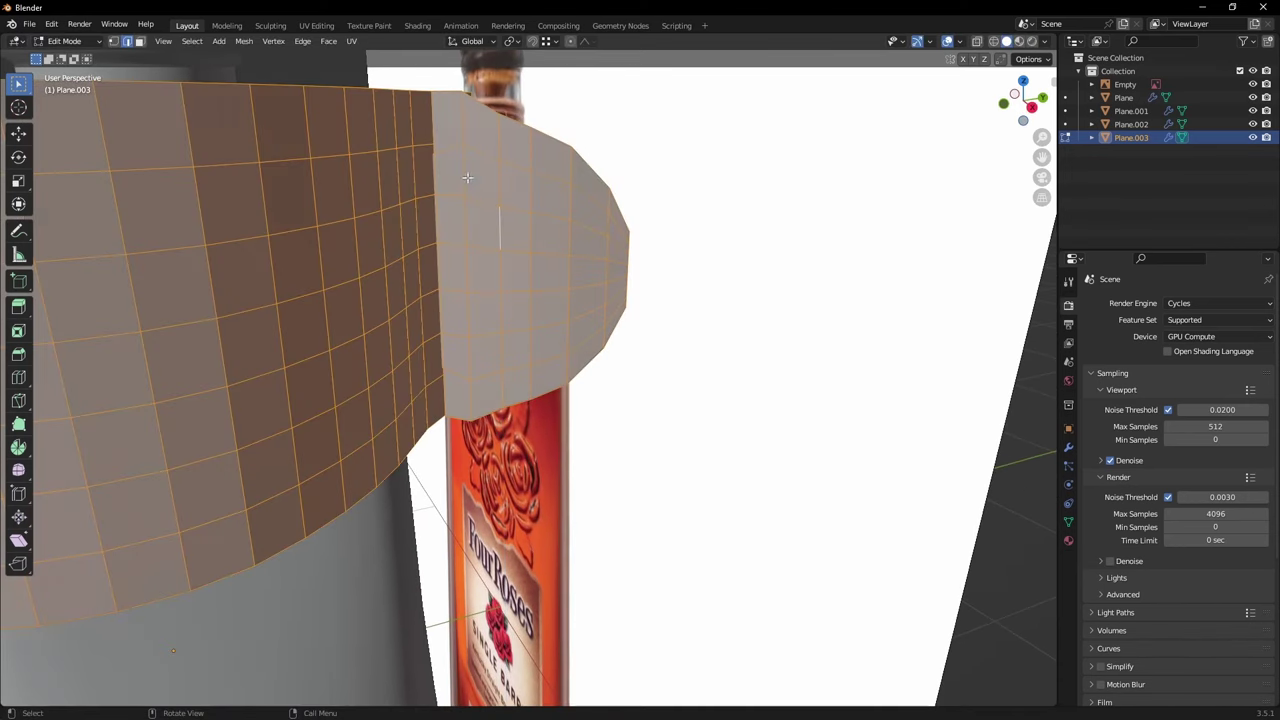
{"action": "left_click", "coordinate": [465, 184], "text": "alt"}
{"action": "key", "text": "s"}
{"action": "key", "text": "z"}
{"action": "left_click", "coordinate": [617, 316]}
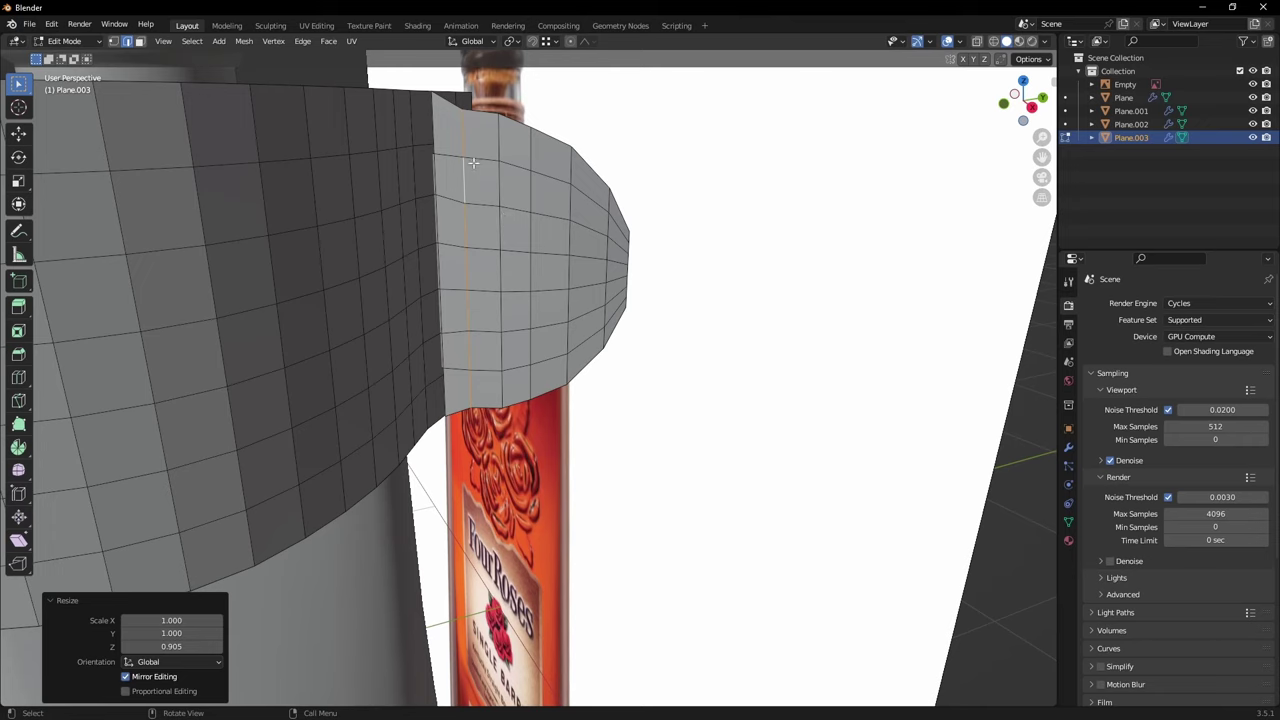
Step: Try to scale the vertex column at the crossing along Z
{"action": "key", "text": "1"}
{"action": "middle_click_drag", "start_coordinate": [440, 148], "coordinate": [444, 394]}
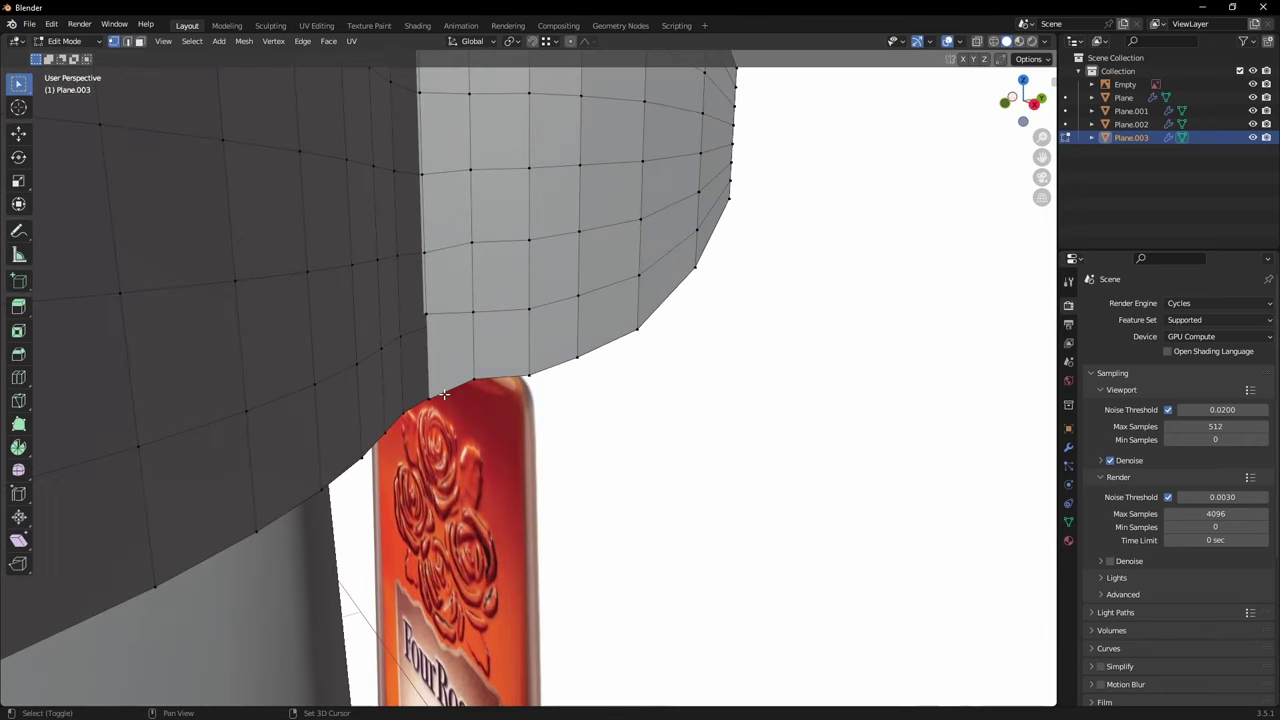
{"action": "middle_click_drag", "start_coordinate": [564, 402], "coordinate": [608, 400]}
{"action": "key", "text": "s"}
{"action": "key", "text": "z"}
{"action": "left_click", "coordinate": [657, 441]}
{"action": "scroll", "coordinate": [608, 400], "scroll_direction": "up", "scroll_amount": 4}
{"action": "key", "text": "ctrl+z"}
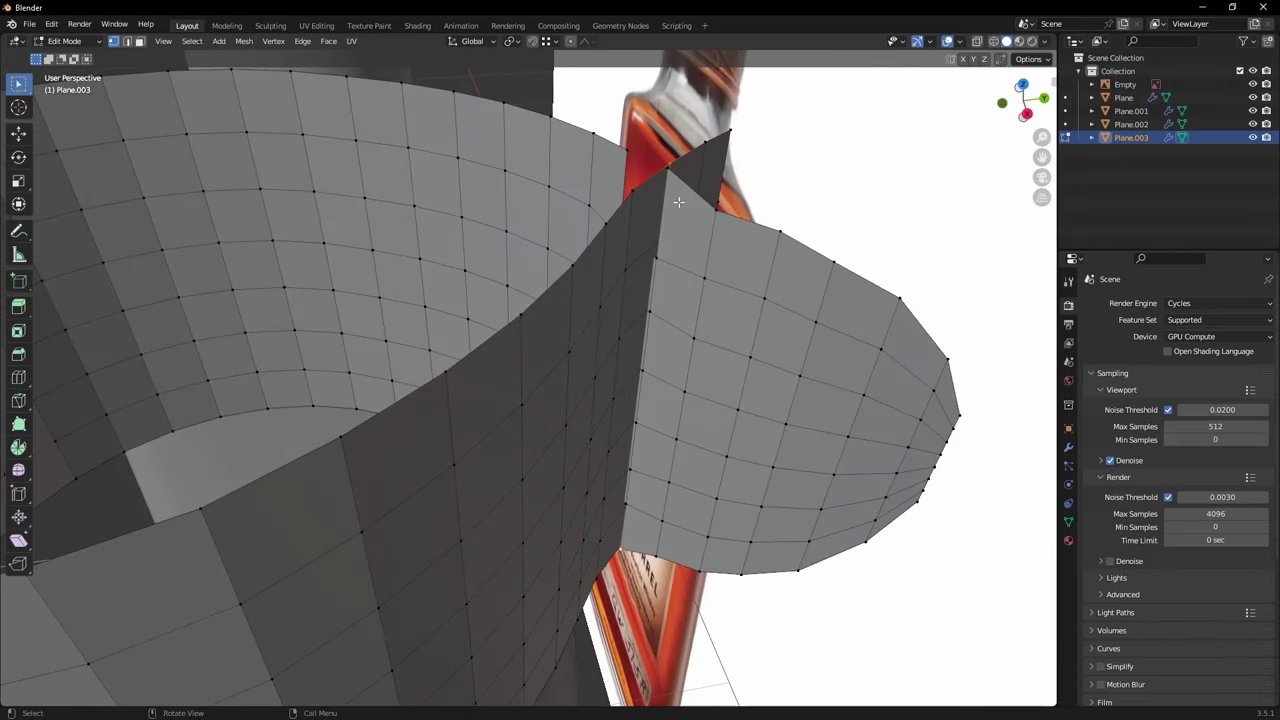
Step: Scale the strip end's vertex column at the crossing to about 0.88 along Z
{"action": "middle_click_drag", "start_coordinate": [838, 320], "coordinate": [868, 262]}
{"action": "key", "text": "s"}
{"action": "key", "text": "z"}
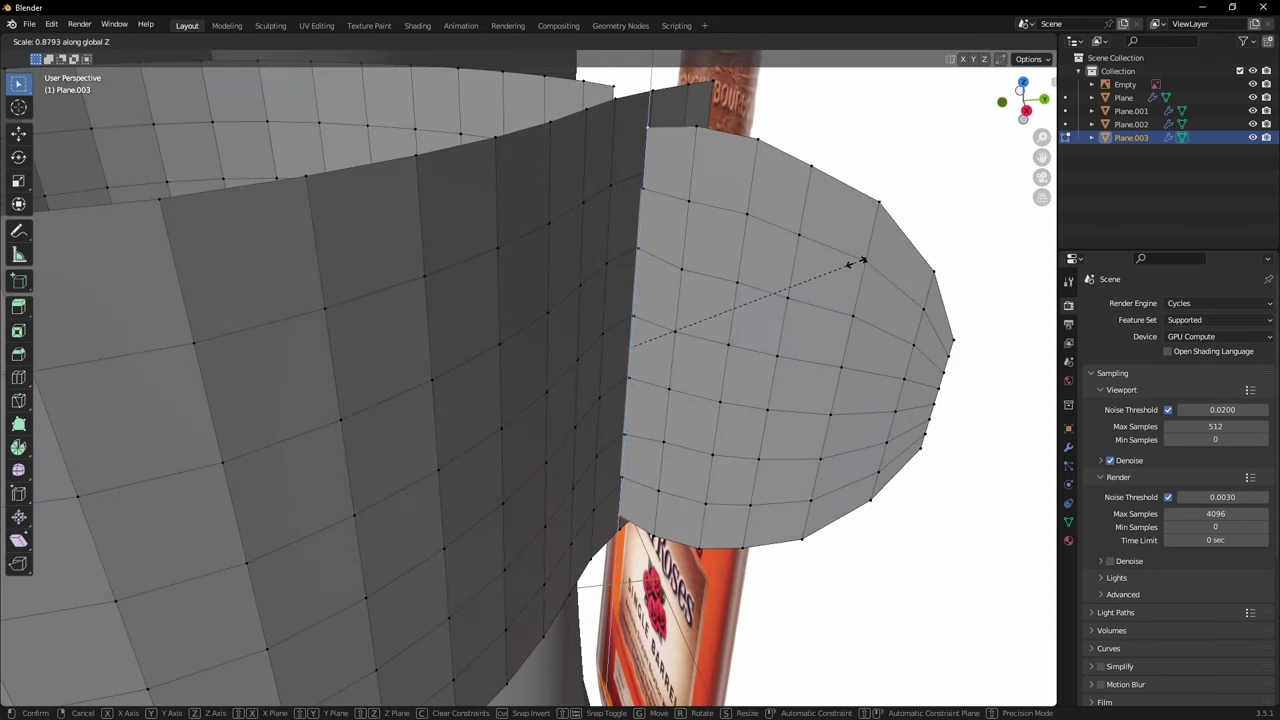
{"action": "left_click", "coordinate": [863, 261]}
Step: Pull the tip's end vertices about 0.078 m outward in the XY plane with linear proportional editing, size about 0.32 m
{"action": "scroll", "coordinate": [840, 290], "scroll_direction": "down", "scroll_amount": 4}
{"action": "middle_click_drag", "start_coordinate": [790, 335], "coordinate": [650, 332]}
{"action": "left_click", "coordinate": [640, 385], "text": "ctrl"}
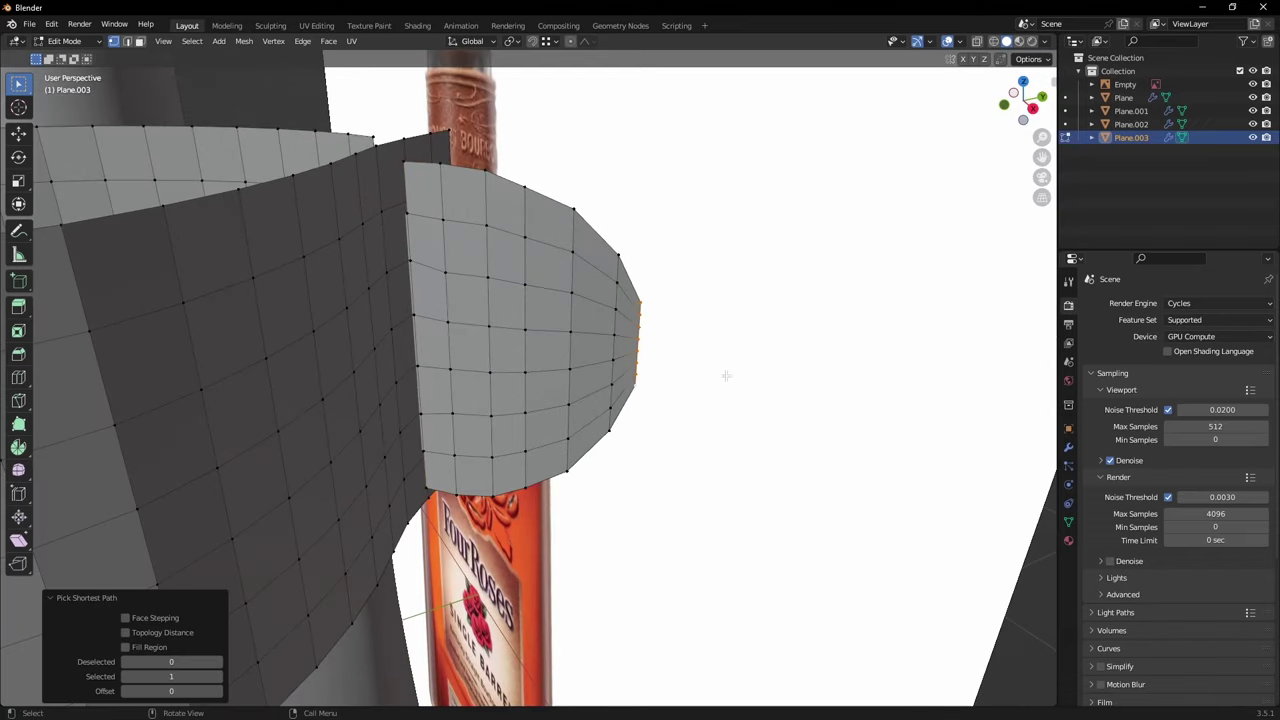
{"action": "key", "text": "shift+Tab"}
{"action": "middle_click_drag", "start_coordinate": [671, 243], "coordinate": [650, 218]}
{"action": "key", "text": "g"}
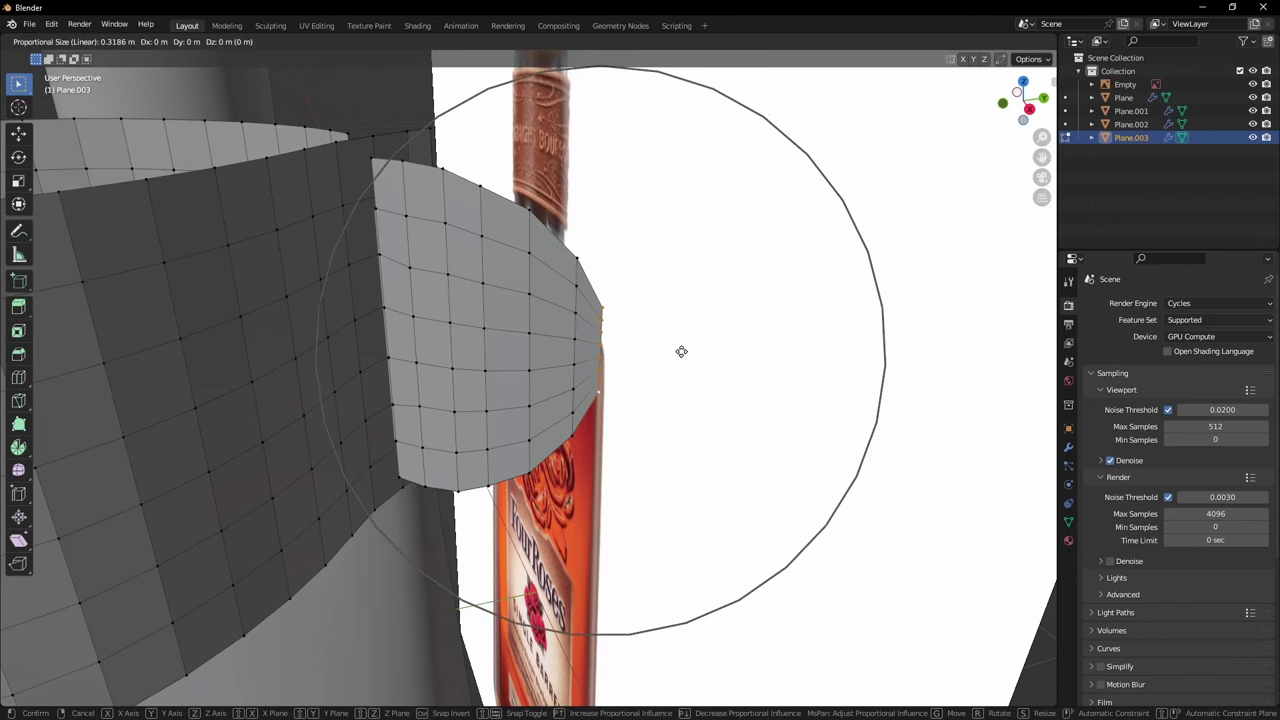
{"action": "key", "text": "shift+z"}
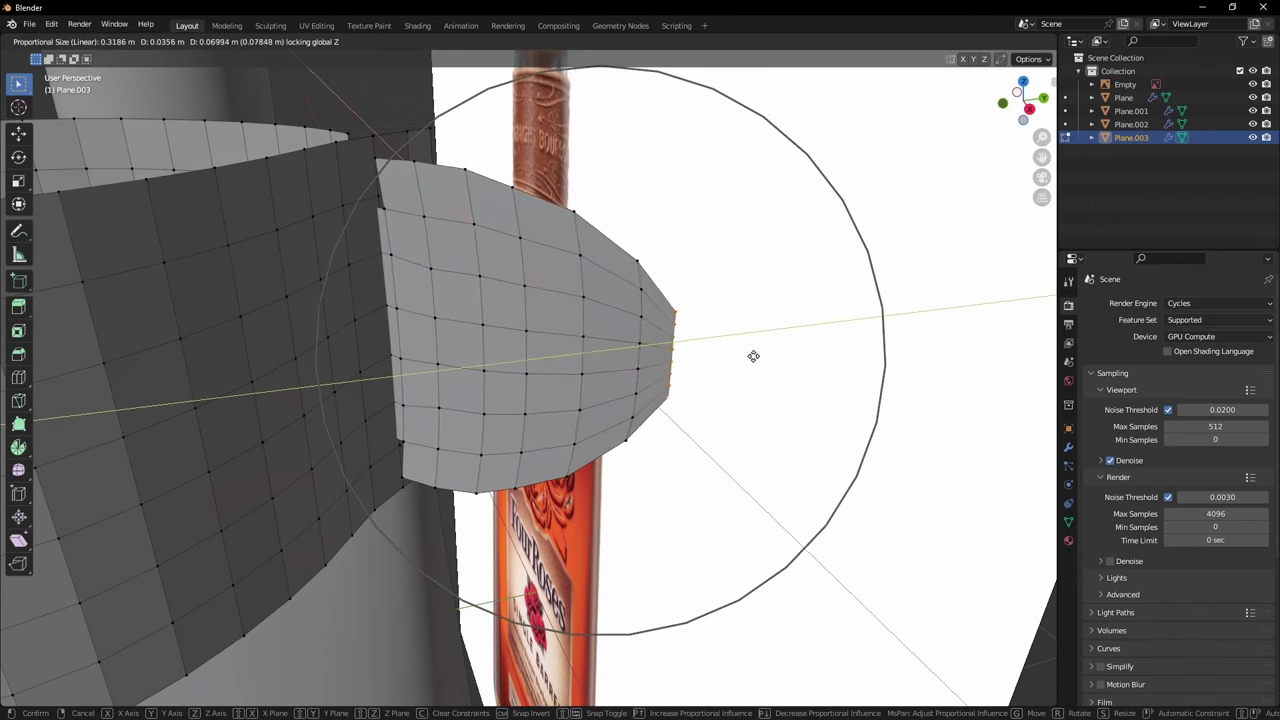
{"action": "left_click", "coordinate": [753, 356]}
Step: Turn off proportional editing, then inset and delete the middle faces of the column the strip end passes through, opening a slot
{"action": "middle_click_drag", "start_coordinate": [654, 360], "coordinate": [769, 400]}
{"action": "scroll", "coordinate": [769, 400], "scroll_direction": "up", "scroll_amount": 2}
{"action": "key", "text": "3"}
{"action": "left_click", "coordinate": [773, 338]}
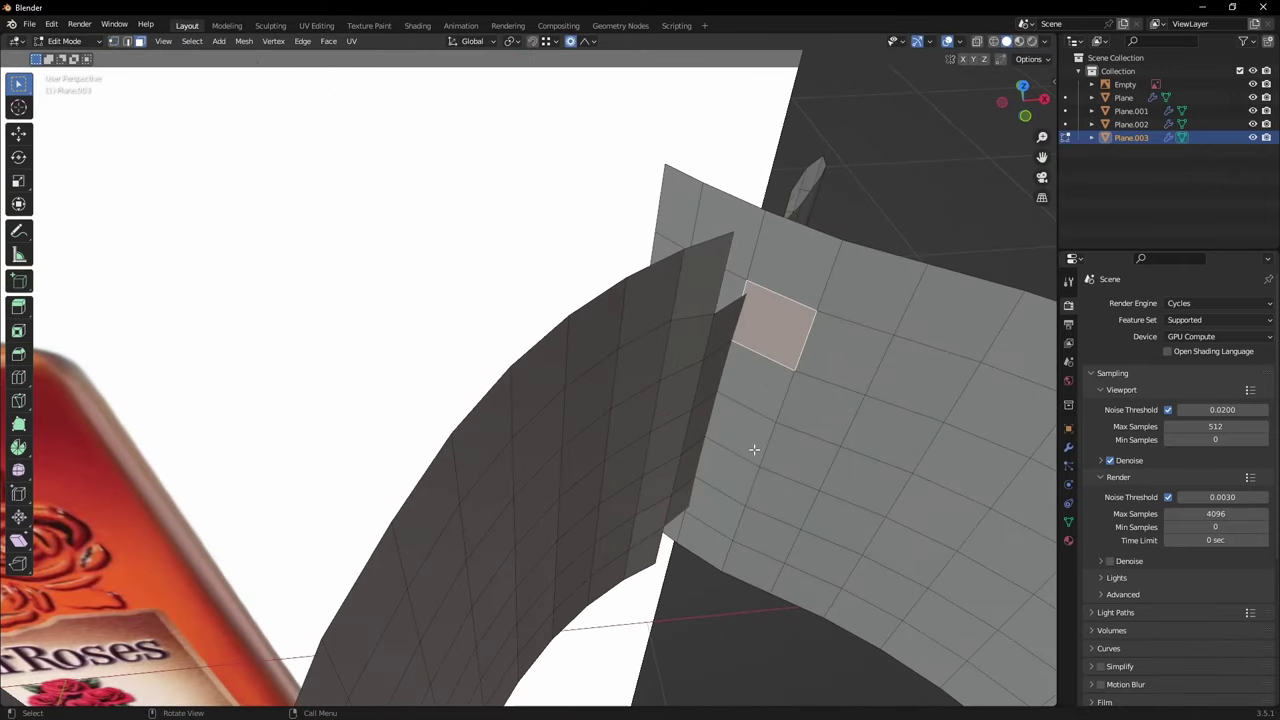
{"action": "left_click", "coordinate": [715, 505], "text": "ctrl"}
{"action": "middle_click_drag", "start_coordinate": [715, 505], "coordinate": [717, 369]}
{"action": "key", "text": "o"}
{"action": "key", "text": "i"}
{"action": "left_click", "coordinate": [813, 338]}
{"action": "key", "text": "x"}
{"action": "key", "text": "f"}
Step: Extrude the whole band in place and offset the new faces along their normals by 0.0488 m to give it thickness
{"action": "scroll", "coordinate": [717, 369], "scroll_direction": "down", "scroll_amount": 5}
{"action": "key", "text": "a"}
{"action": "middle_click_drag", "start_coordinate": [583, 397], "coordinate": [606, 380]}
{"action": "scroll", "coordinate": [606, 380], "scroll_direction": "up", "scroll_amount": 3}
{"action": "key", "text": "e"}
{"action": "right_click", "coordinate": [657, 276]}
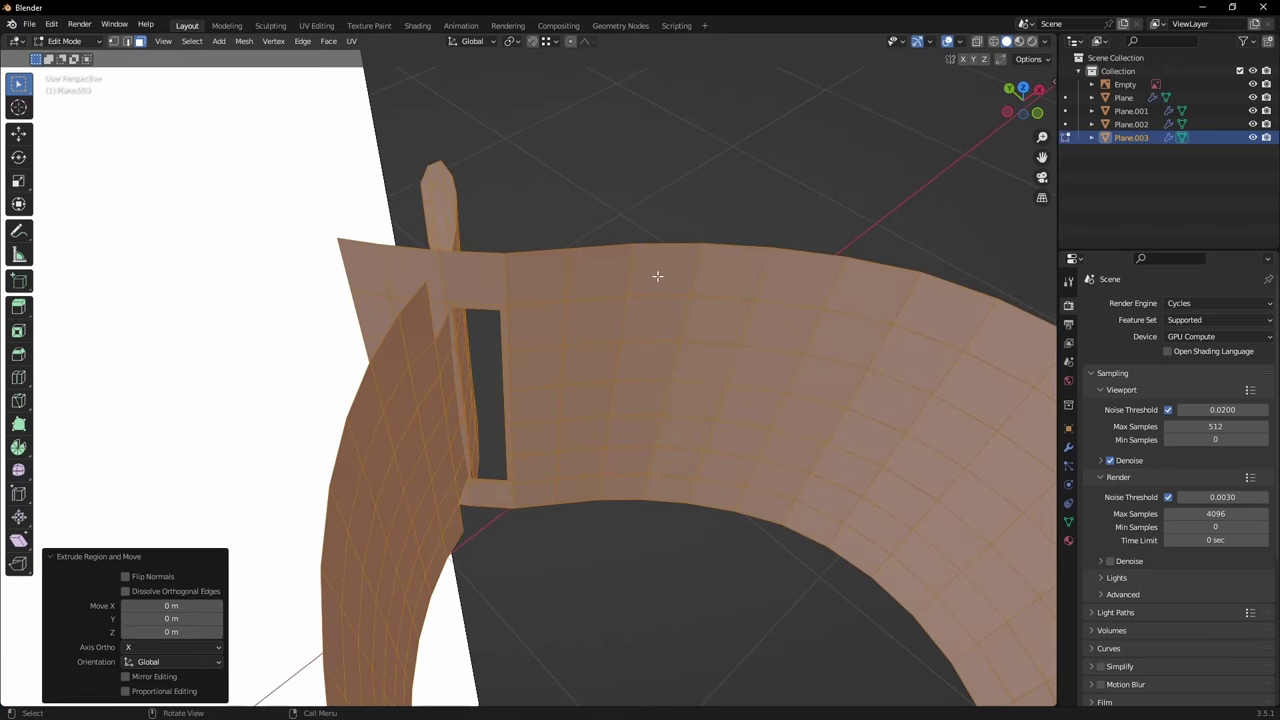
{"action": "key", "text": "alt+s"}
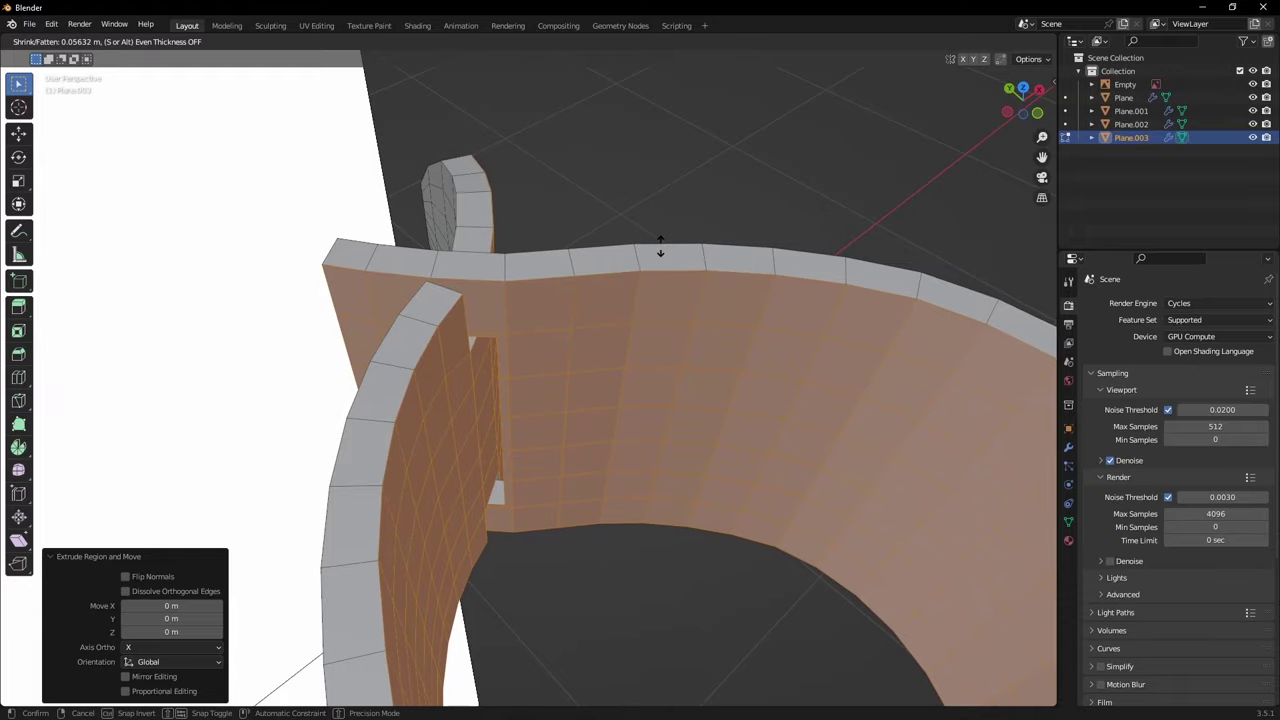
{"action": "left_click", "coordinate": [657, 254]}
Step: Select only the long rounded strip end beyond the crossing, through the mesh in top view with X-ray on
{"action": "middle_click_drag", "start_coordinate": [657, 254], "coordinate": [458, 377]}
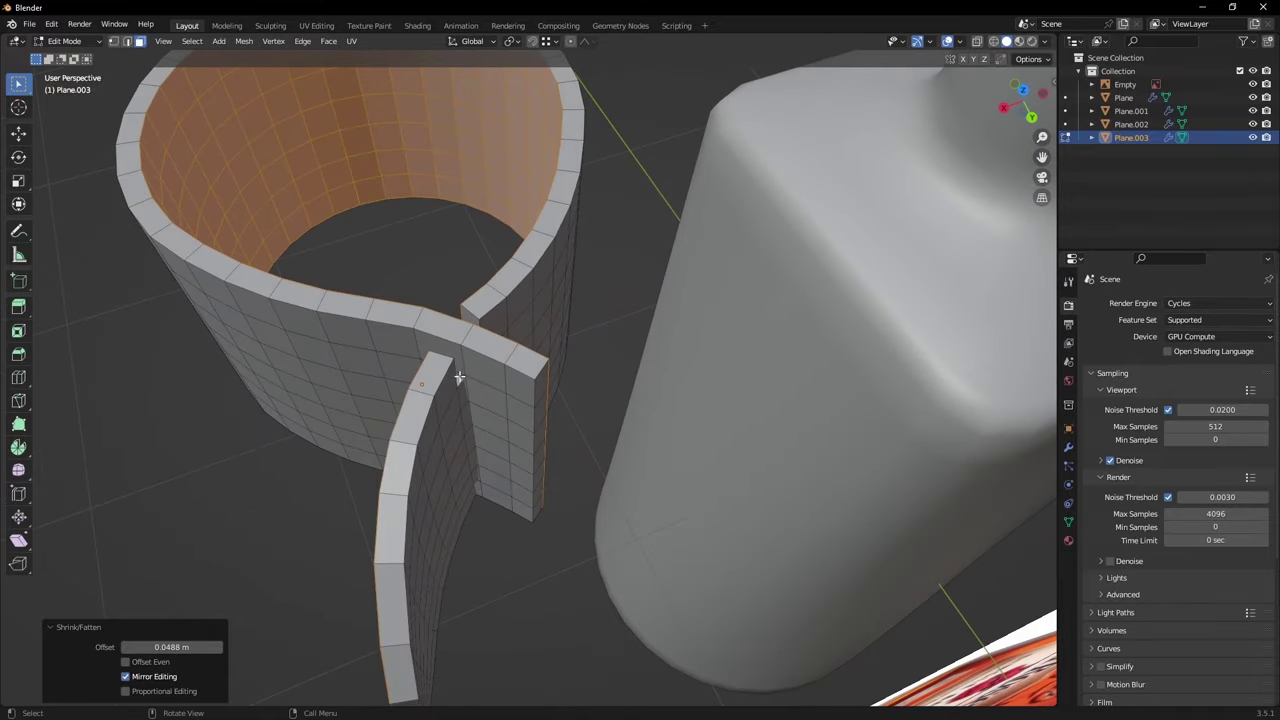
{"action": "middle_click_drag", "start_coordinate": [526, 503], "coordinate": [707, 535]}
{"action": "key", "text": "KP_7"}
{"action": "key", "text": "alt+z"}
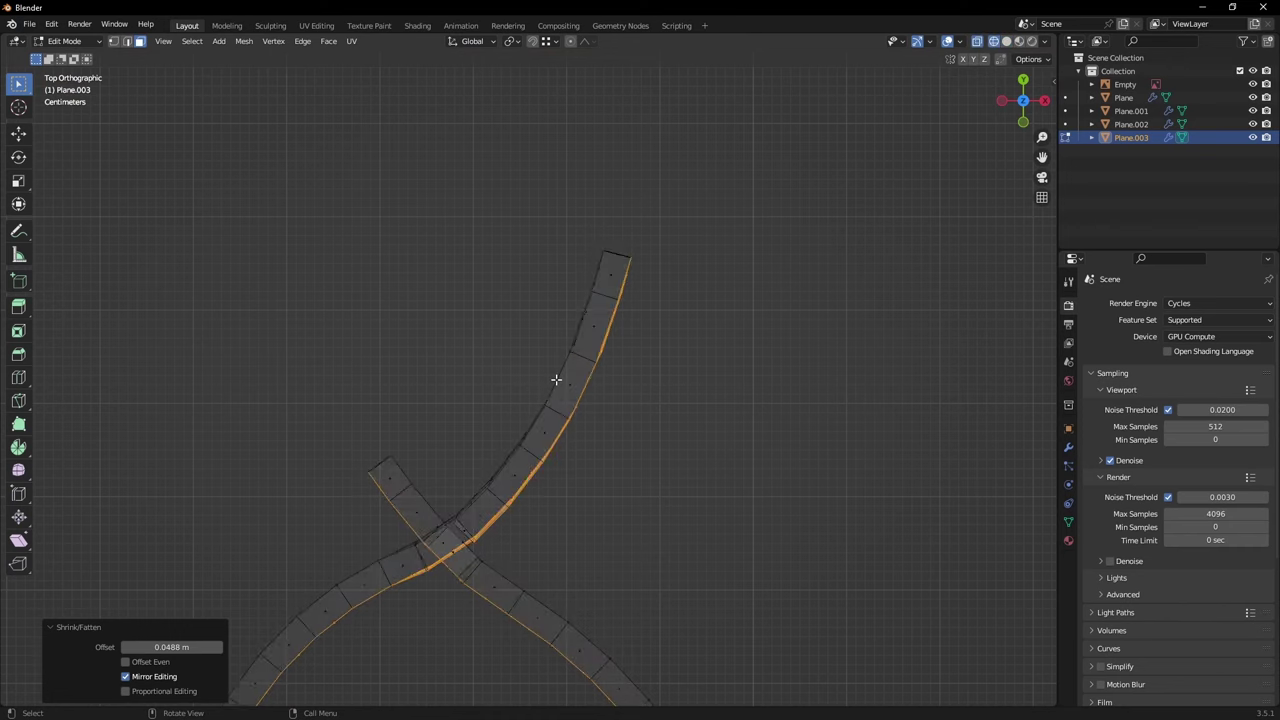
{"action": "key", "text": "alt+a"}
{"action": "key", "text": "1"}
{"action": "key", "text": "c"}
{"action": "left_click_drag", "start_coordinate": [626, 263], "coordinate": [538, 464]}
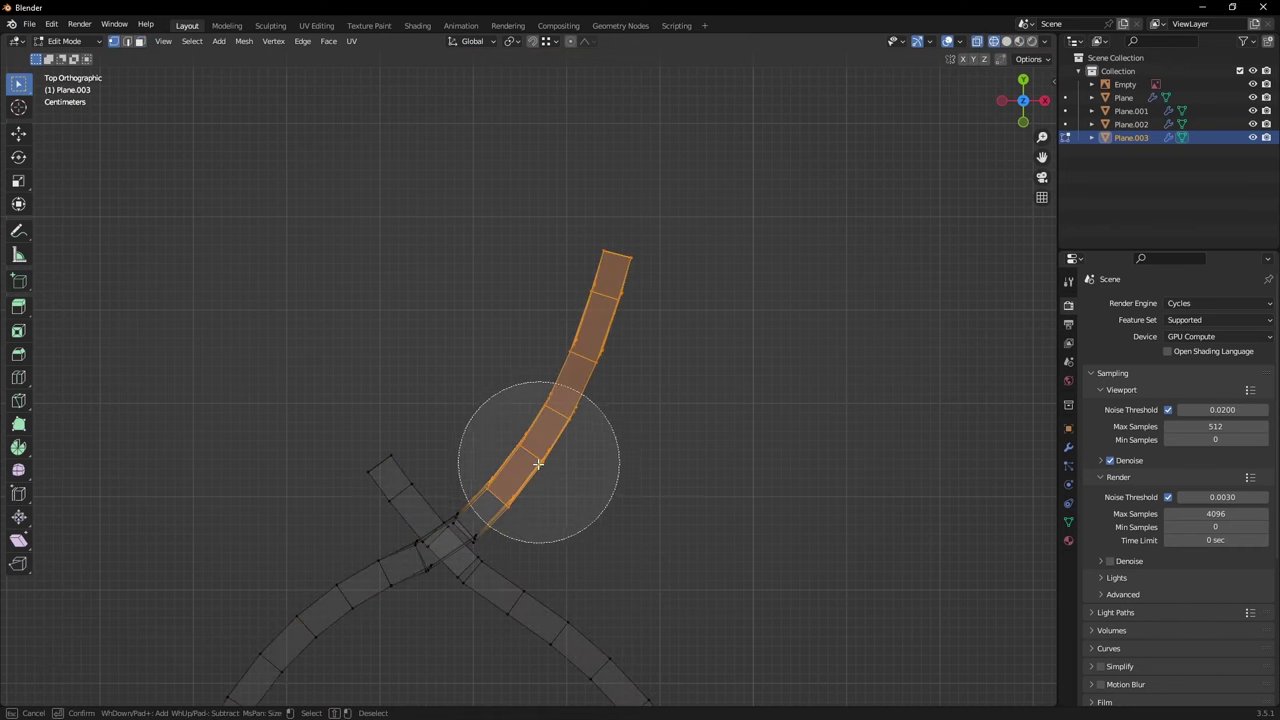
{"action": "right_click", "coordinate": [537, 463]}
Step: Move the strip end about 0.008 m in X and -0.020 m in Y, using Connected Only linear proportional editing, size 0.564
{"action": "middle_click_drag", "start_coordinate": [669, 421], "coordinate": [740, 298], "text": "shift"}
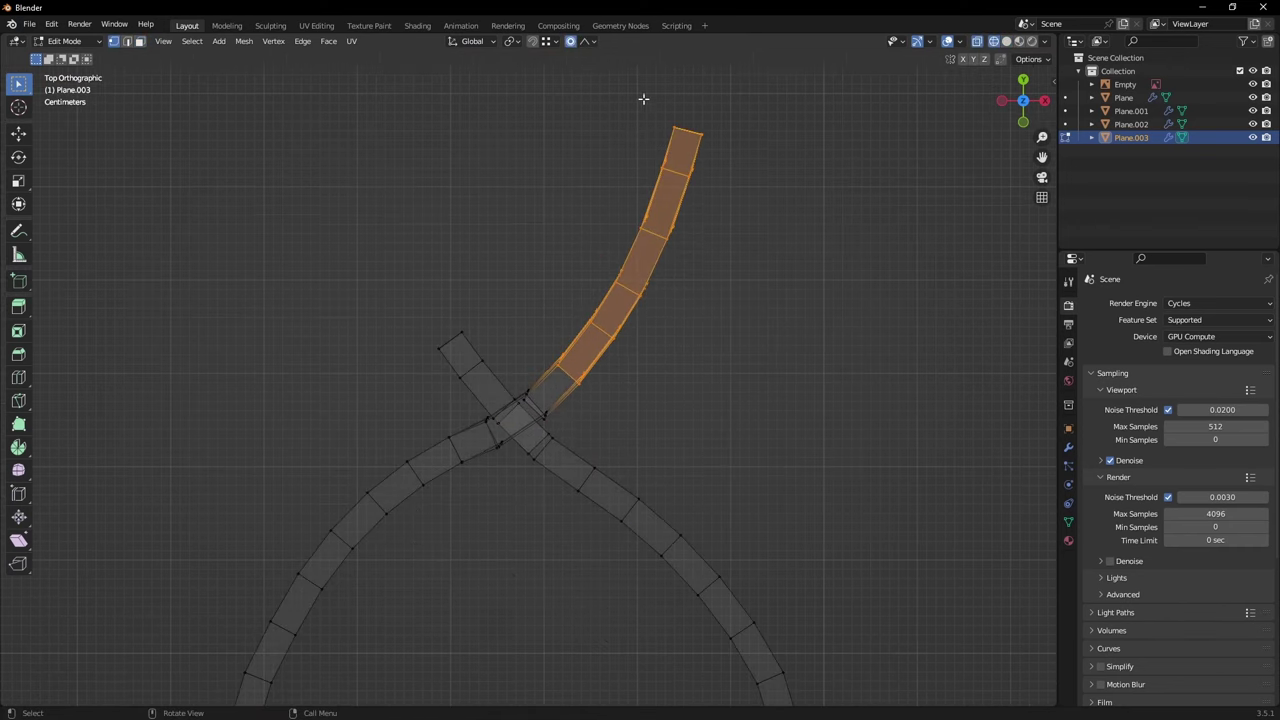
{"action": "left_click", "coordinate": [587, 42]}
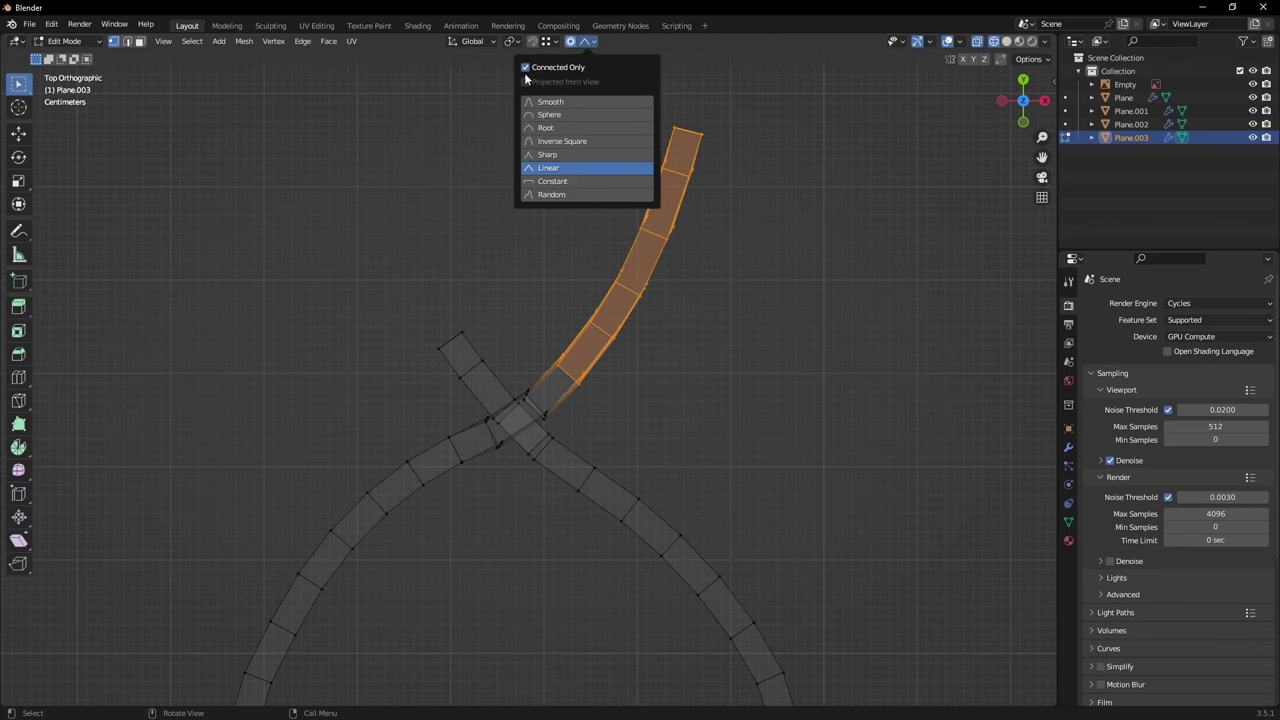
{"action": "left_click", "coordinate": [525, 68]}
{"action": "middle_click_drag", "start_coordinate": [730, 294], "coordinate": [790, 276], "text": "shift"}
{"action": "scroll", "coordinate": [790, 276], "scroll_direction": "up", "scroll_amount": 1}
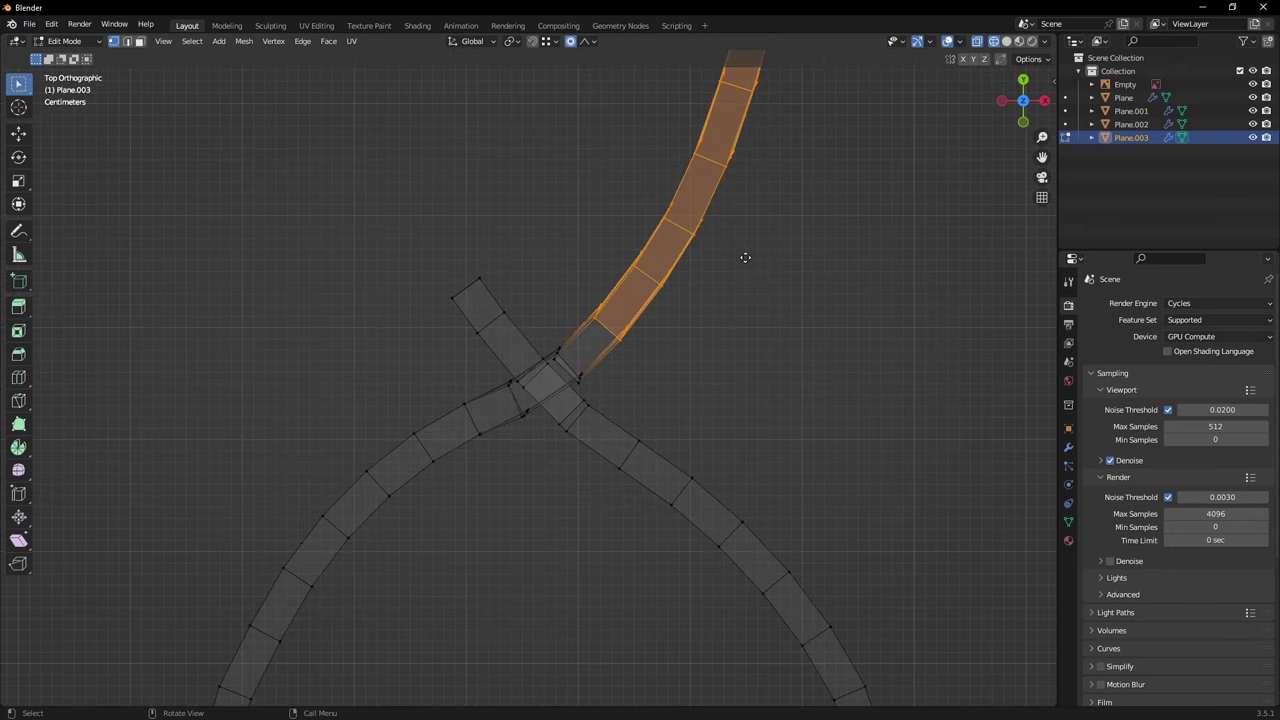
{"action": "key", "text": "g"}
{"action": "scroll", "coordinate": [752, 280], "scroll_direction": "down", "scroll_amount": 6}
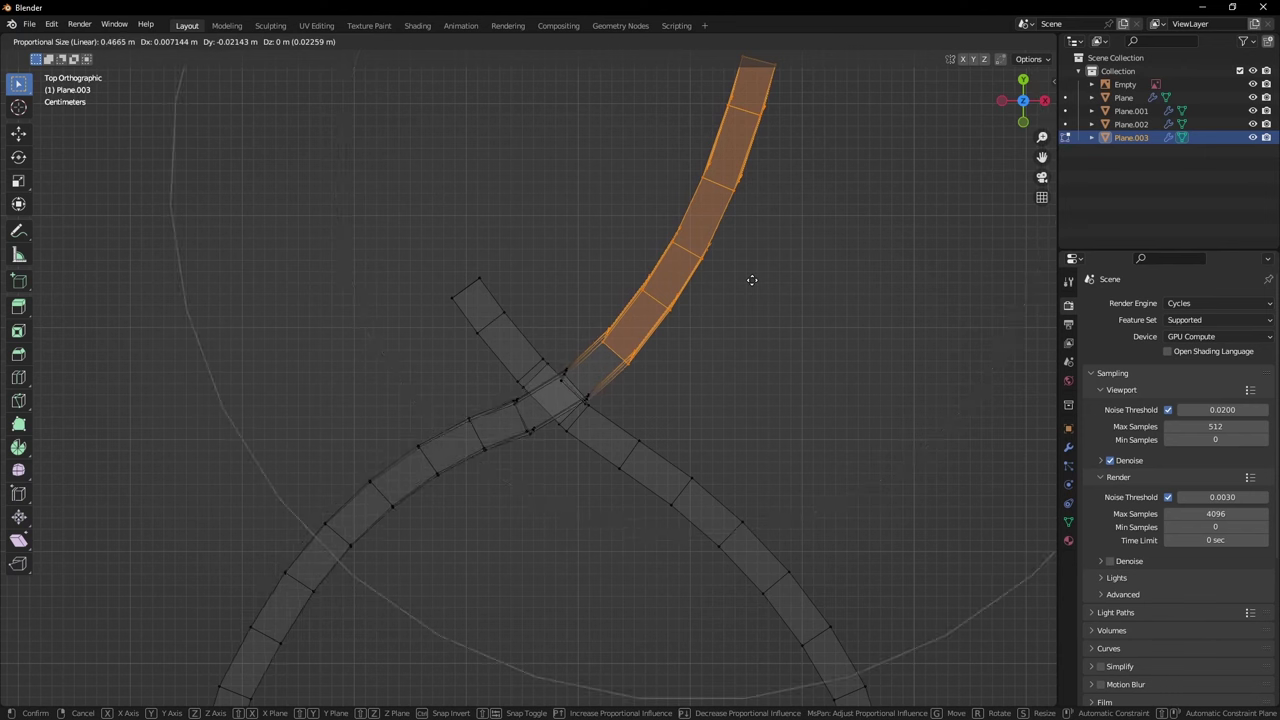
{"action": "left_click", "coordinate": [754, 278]}
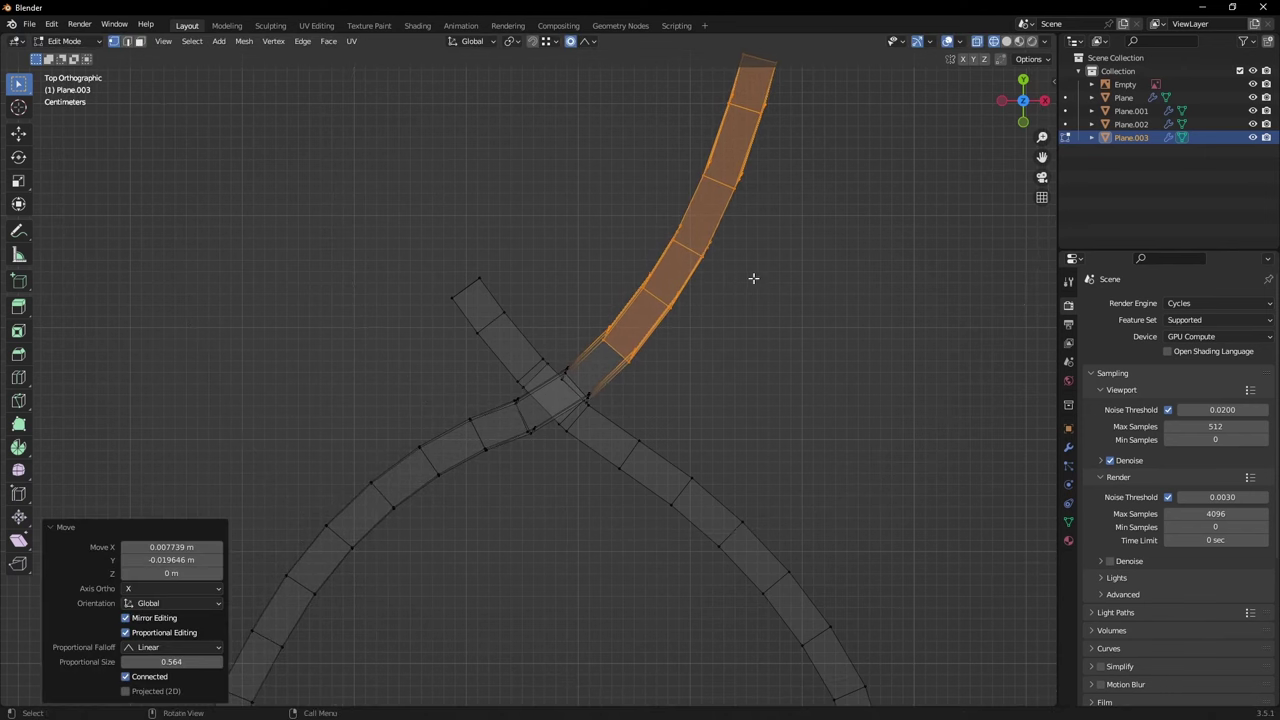
Step: Move a cross-section loop lower-left of the crossing about 0.005 m in X and -0.008 m in Y, proportional size 0.149
{"action": "middle_click_drag", "start_coordinate": [452, 455], "coordinate": [603, 300], "text": "shift"}
{"action": "key", "text": "alt+a"}
{"action": "key", "text": "g"}
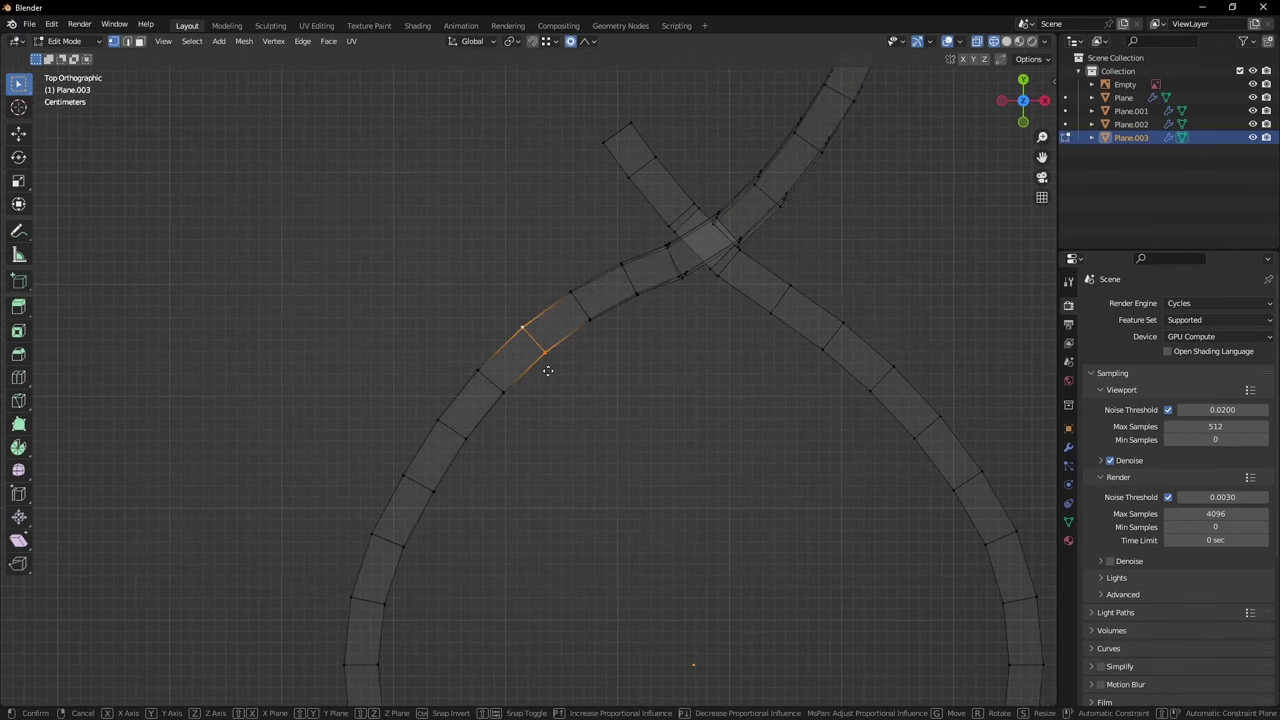
{"action": "scroll", "coordinate": [553, 375], "scroll_direction": "up", "scroll_amount": 12}
{"action": "scroll", "coordinate": [555, 378], "scroll_direction": "up", "scroll_amount": 1}
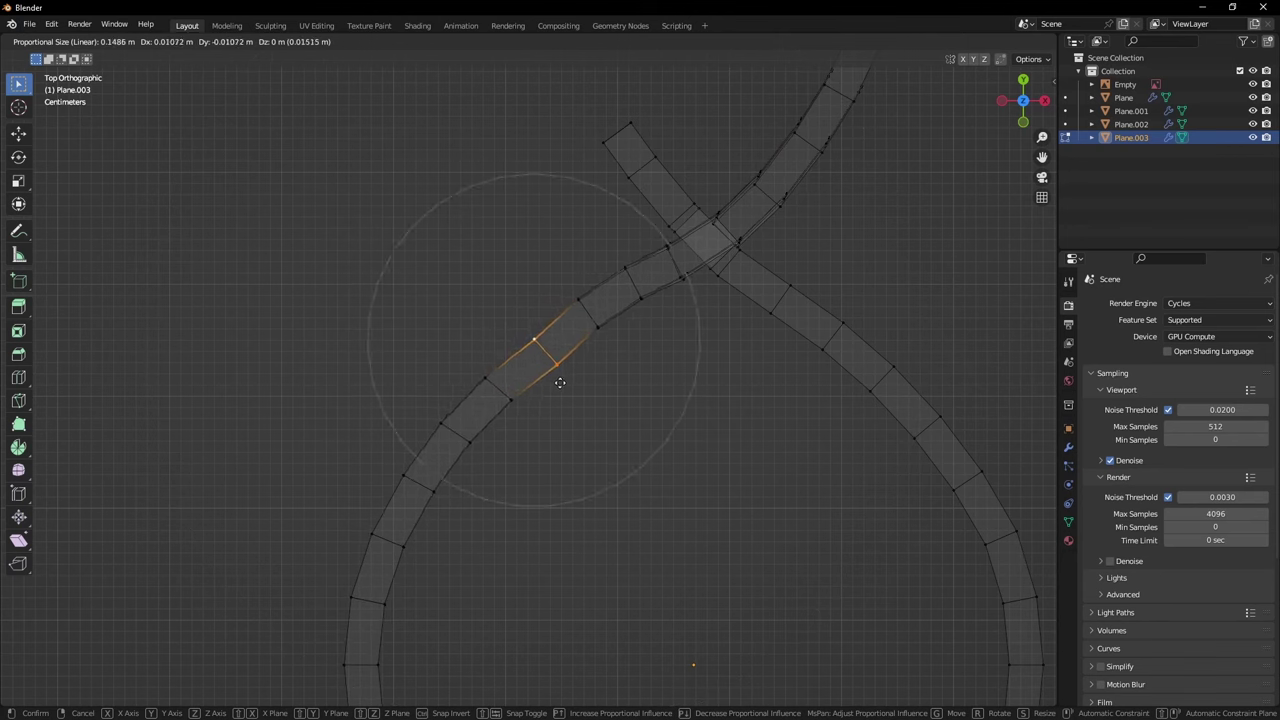
{"action": "left_click", "coordinate": [553, 379]}
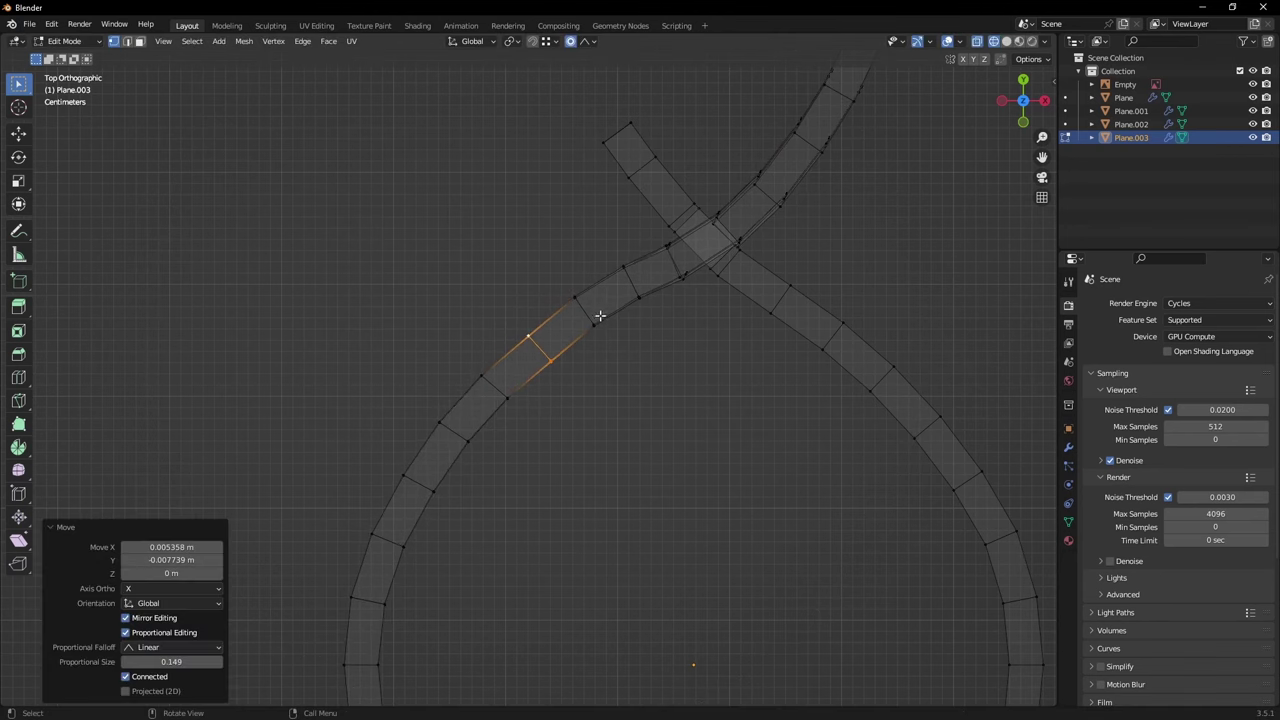
Step: Nudge the adjacent cross-section loop farther from the crossing slightly toward the inside of the band, using proportional editing
{"action": "key", "text": "a"}
{"action": "left_click", "coordinate": [489, 398]}
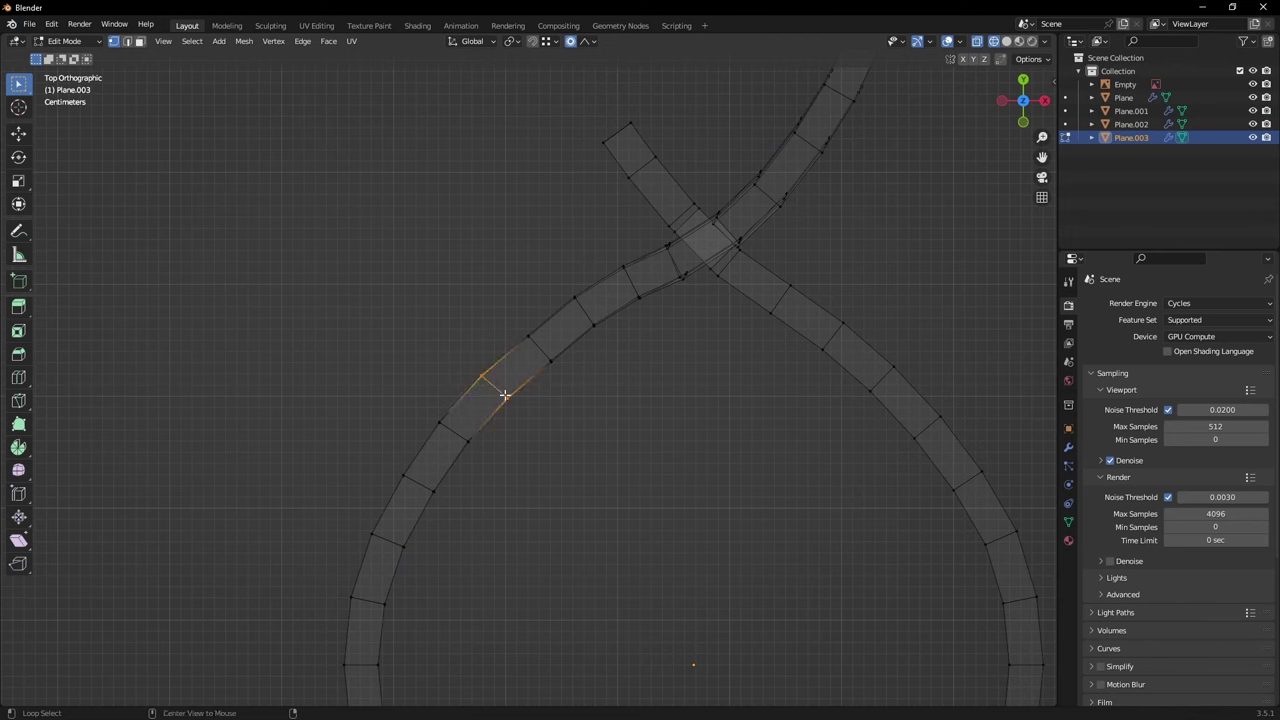
{"action": "key", "text": "g"}
{"action": "left_click", "coordinate": [513, 406]}
Step: Shift two cross-section loops closer to the crossing slightly inward to smooth the curve, with a proportional size of about 0.084
{"action": "key", "text": "a"}
{"action": "left_click", "coordinate": [631, 284]}
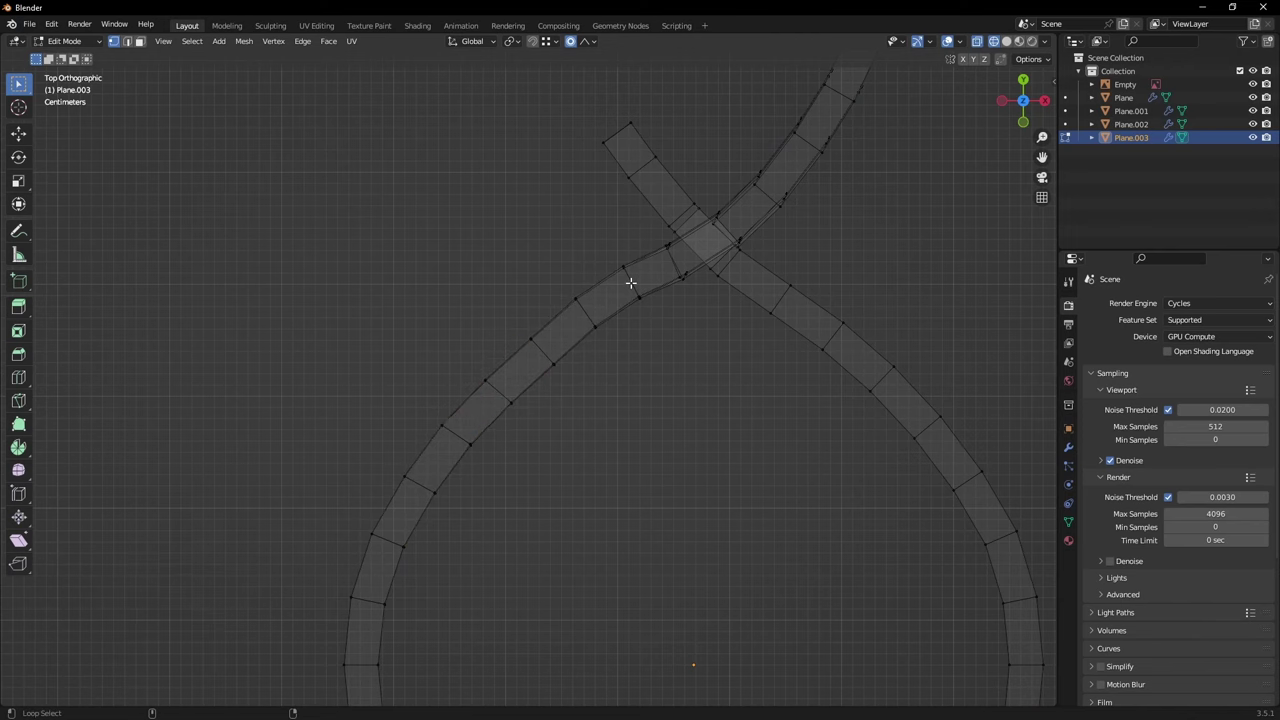
{"action": "key", "text": "g"}
{"action": "scroll", "coordinate": [643, 303], "scroll_direction": "up", "scroll_amount": 1}
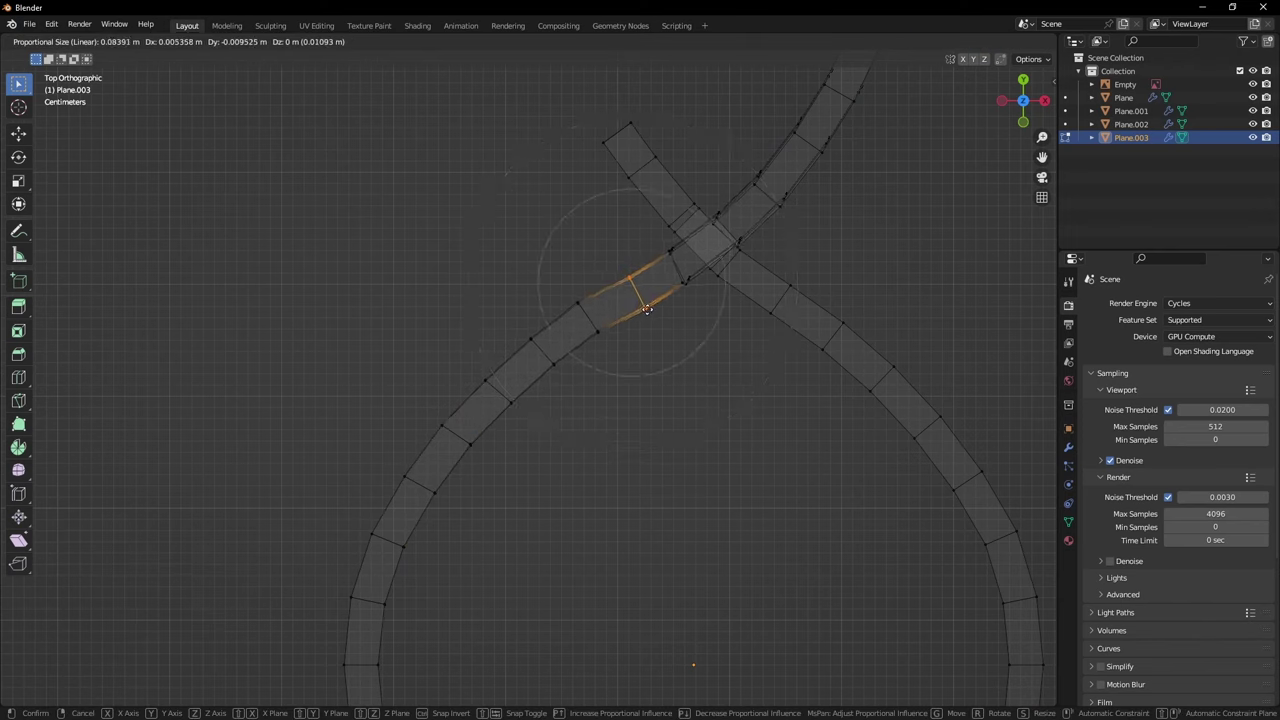
{"action": "left_click", "coordinate": [646, 309]}
{"action": "key", "text": "a"}
{"action": "left_click", "coordinate": [591, 322]}
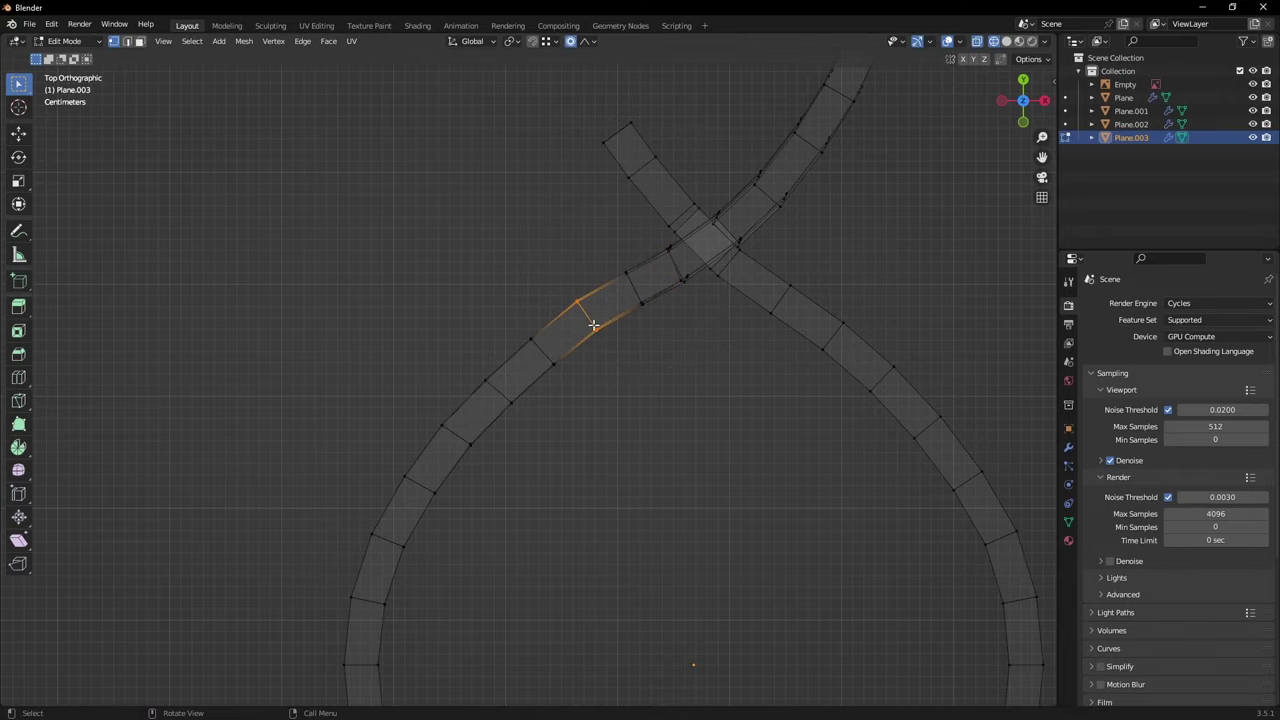
{"action": "key", "text": "g"}
{"action": "left_click", "coordinate": [597, 330]}
Step: Leave Edit Mode, restore solid shading, and move the band -1.6698 m along X onto the bottle's neck
{"action": "key", "text": "Tab"}
{"action": "scroll", "coordinate": [638, 359], "scroll_direction": "down", "scroll_amount": 5}
{"action": "key", "text": "shift+z"}
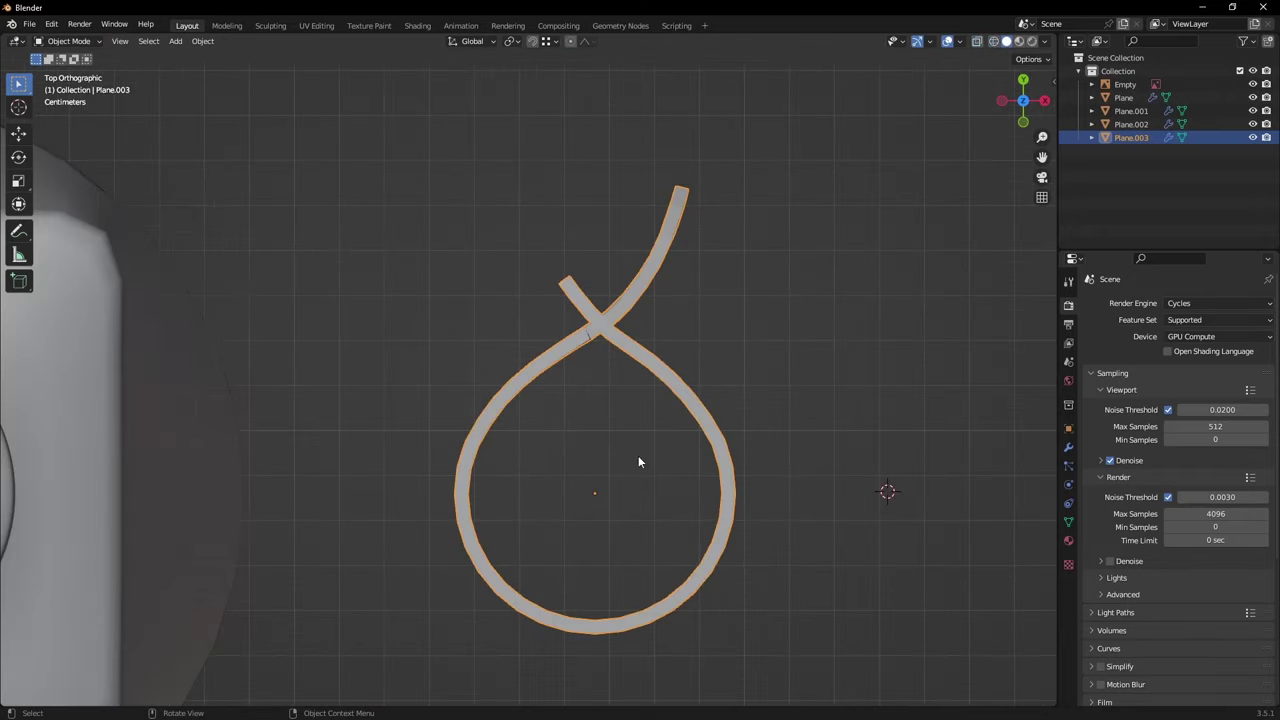
{"action": "middle_click_drag", "start_coordinate": [638, 455], "coordinate": [508, 340]}
{"action": "scroll", "coordinate": [495, 383], "scroll_direction": "down", "scroll_amount": 6}
{"action": "middle_click_drag", "start_coordinate": [495, 383], "coordinate": [671, 543]}
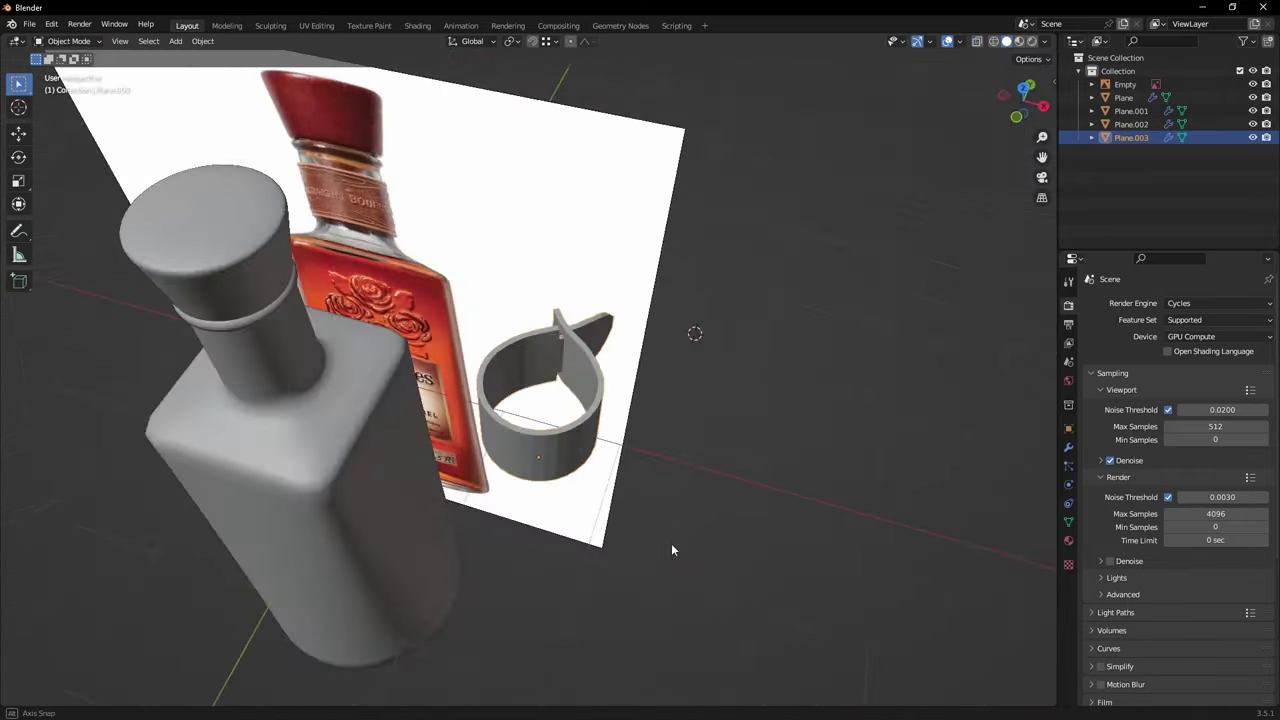
{"action": "key", "text": "KP_7"}
{"action": "middle_click_drag", "start_coordinate": [688, 476], "coordinate": [857, 394], "text": "shift"}
{"action": "key", "text": "g"}
{"action": "key", "text": "x"}
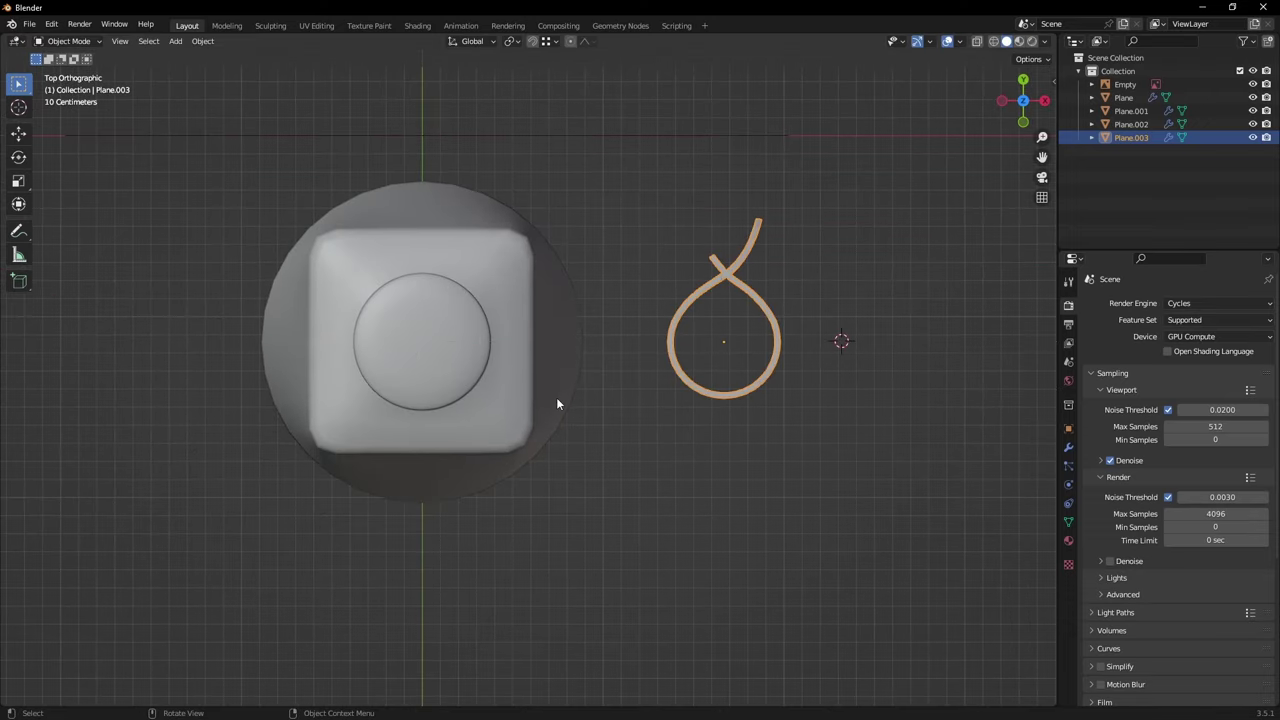
{"action": "left_click", "coordinate": [450, 430]}
Step: Scale the band up by about 1.07 in X and Y only, leaving its Z height out
{"action": "middle_click_drag", "start_coordinate": [620, 489], "coordinate": [700, 378]}
{"action": "scroll", "coordinate": [577, 358], "scroll_direction": "up", "scroll_amount": 4}
{"action": "key", "text": "q"}
{"action": "key", "text": "s"}
{"action": "key", "text": "z"}
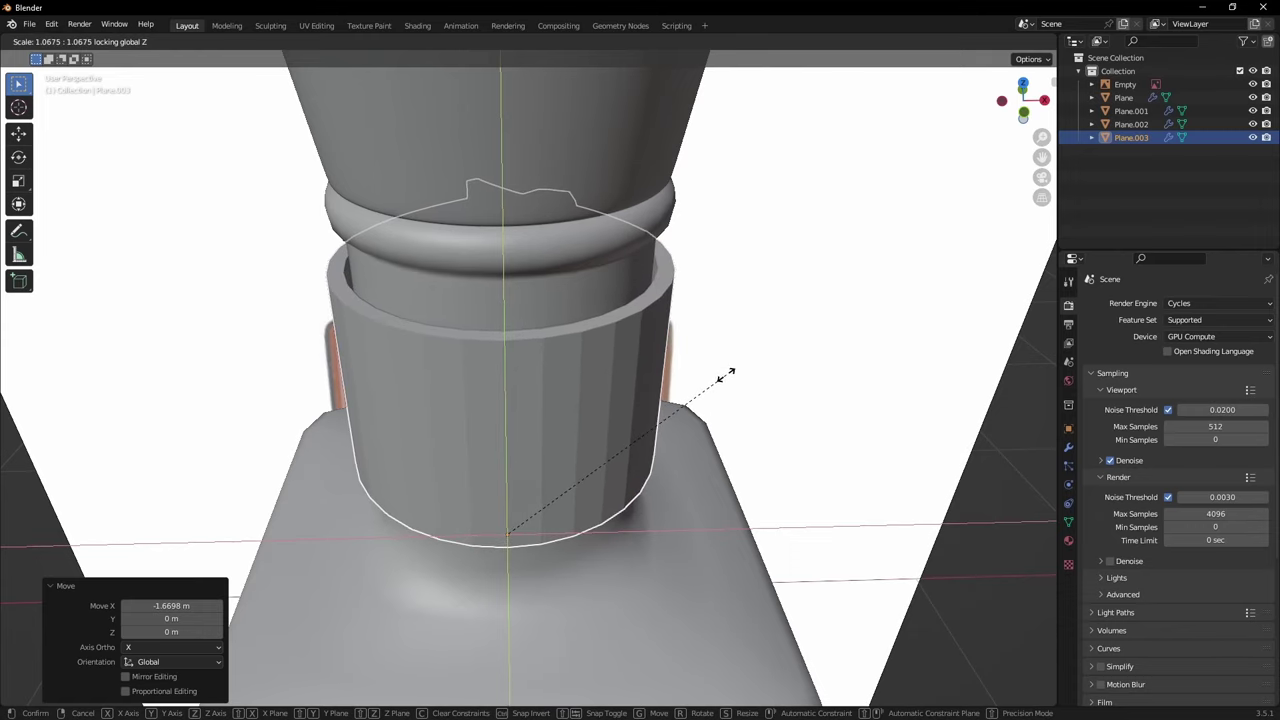
{"action": "left_click", "coordinate": [722, 376]}
Step: Hide the bottle reference image and open the neck band in Edit Mode
{"action": "middle_click_drag", "start_coordinate": [725, 377], "coordinate": [603, 419]}
{"action": "left_click", "coordinate": [733, 366]}
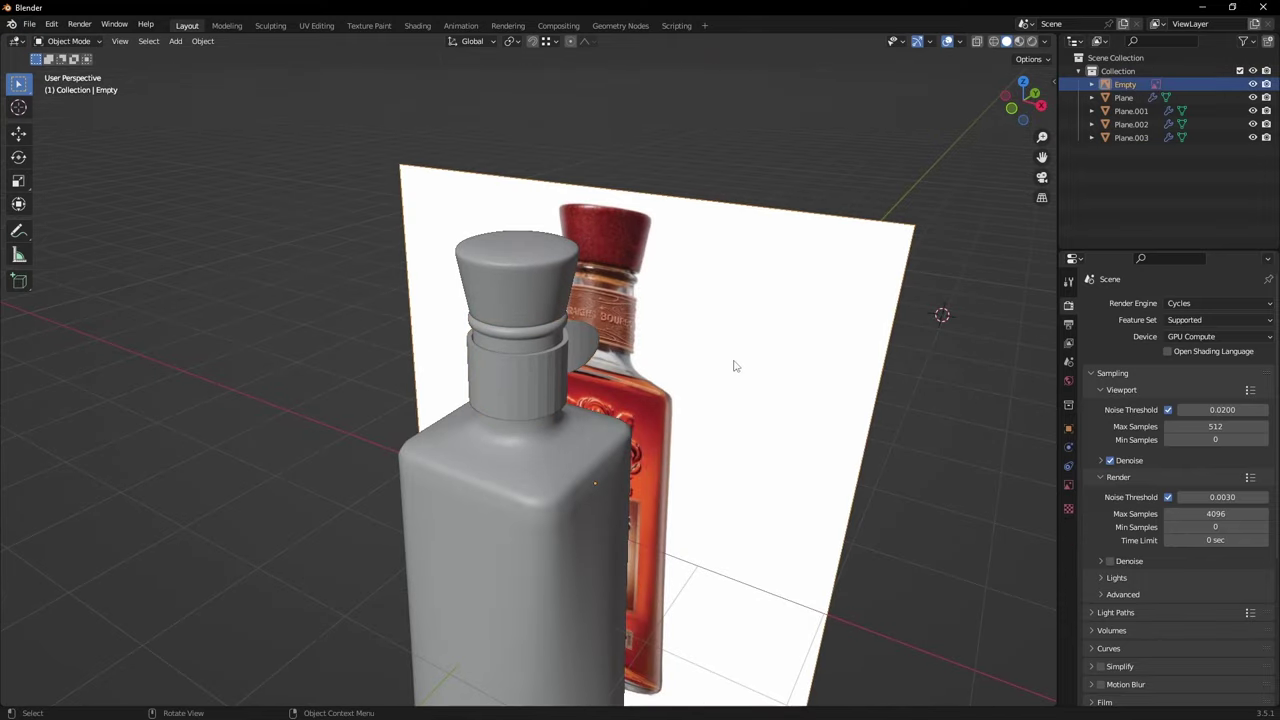
{"action": "middle_click_drag", "start_coordinate": [733, 366], "coordinate": [669, 360]}
{"action": "key", "text": "h"}
{"action": "scroll", "coordinate": [611, 372], "scroll_direction": "up", "scroll_amount": 5}
{"action": "left_click", "coordinate": [600, 360]}
{"action": "key", "text": "Tab"}
Step: Select the middle block of faces, two wide and three high, on both sides of the strip's rounded end
{"action": "scroll", "coordinate": [640, 363], "scroll_direction": "up", "scroll_amount": 2}
{"action": "middle_click_drag", "start_coordinate": [900, 320], "coordinate": [636, 396], "text": "shift"}
{"action": "scroll", "coordinate": [636, 396], "scroll_direction": "up", "scroll_amount": 1}
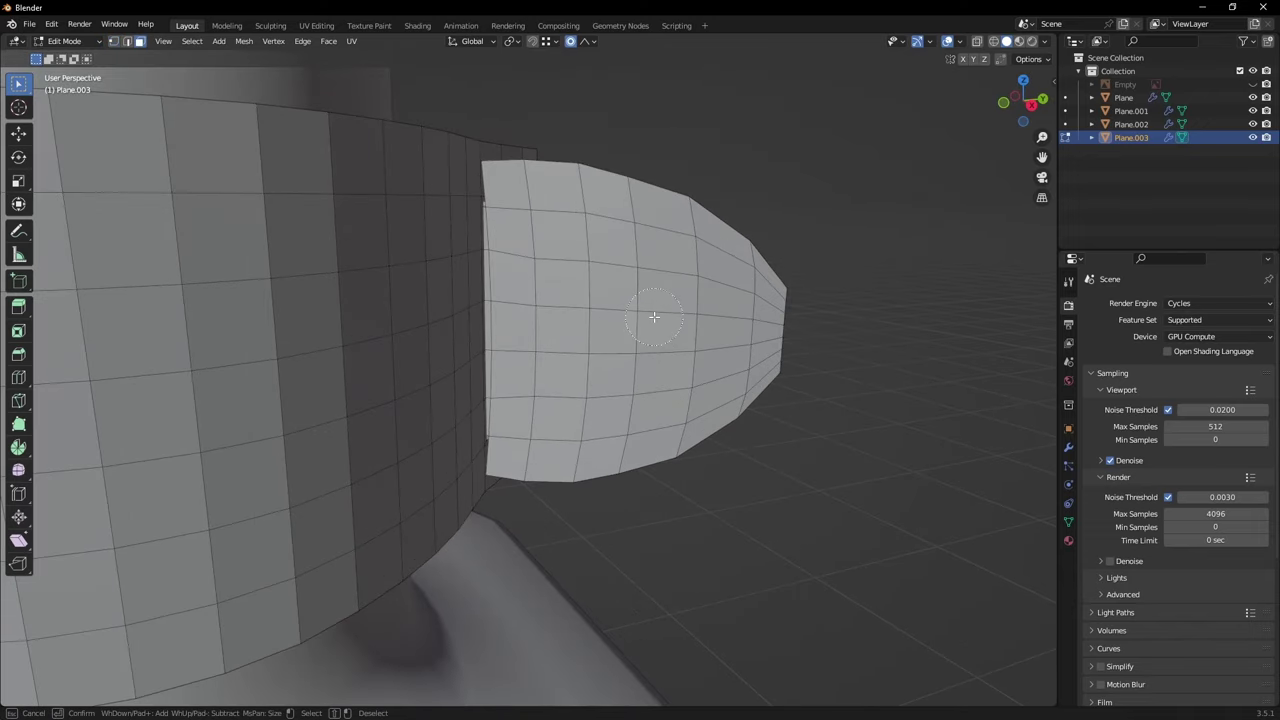
{"action": "key", "text": "Escape"}
{"action": "scroll", "coordinate": [660, 356], "scroll_direction": "down", "scroll_amount": 7}
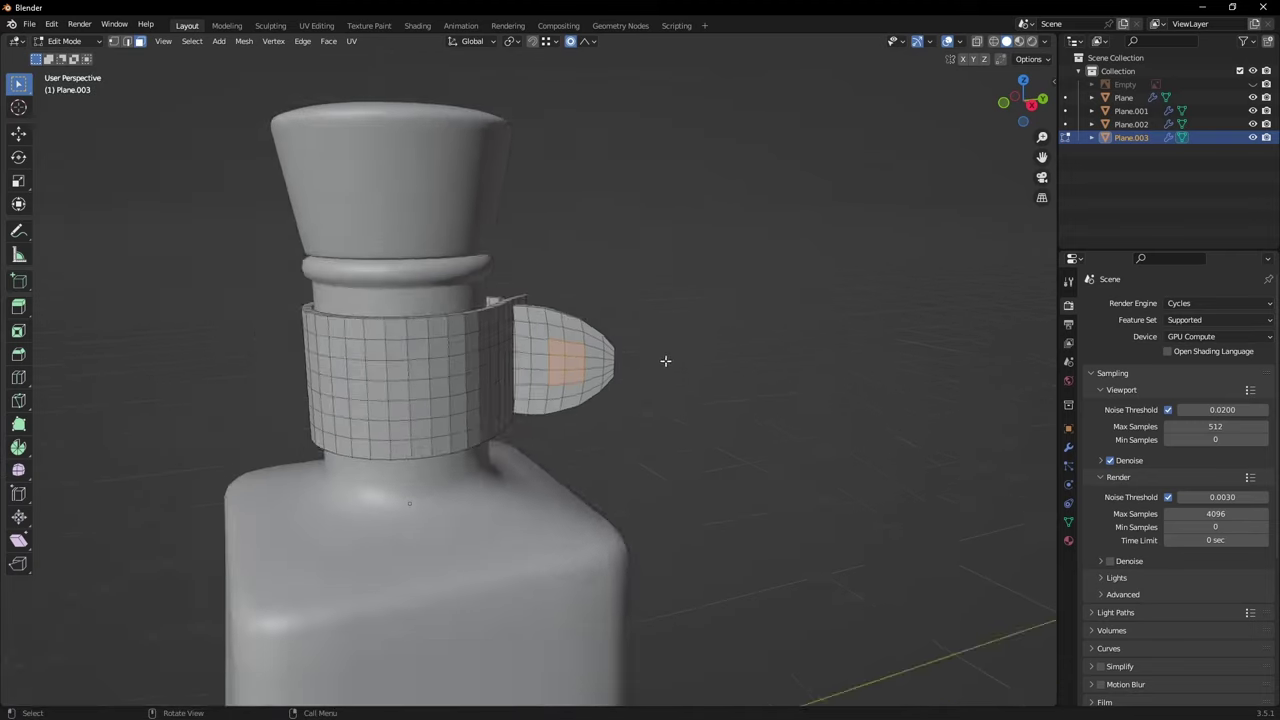
{"action": "middle_click_drag", "start_coordinate": [666, 361], "coordinate": [430, 380]}
{"action": "scroll", "coordinate": [603, 307], "scroll_direction": "up", "scroll_amount": 5}
{"action": "scroll", "coordinate": [603, 307], "scroll_direction": "up", "scroll_amount": 2}
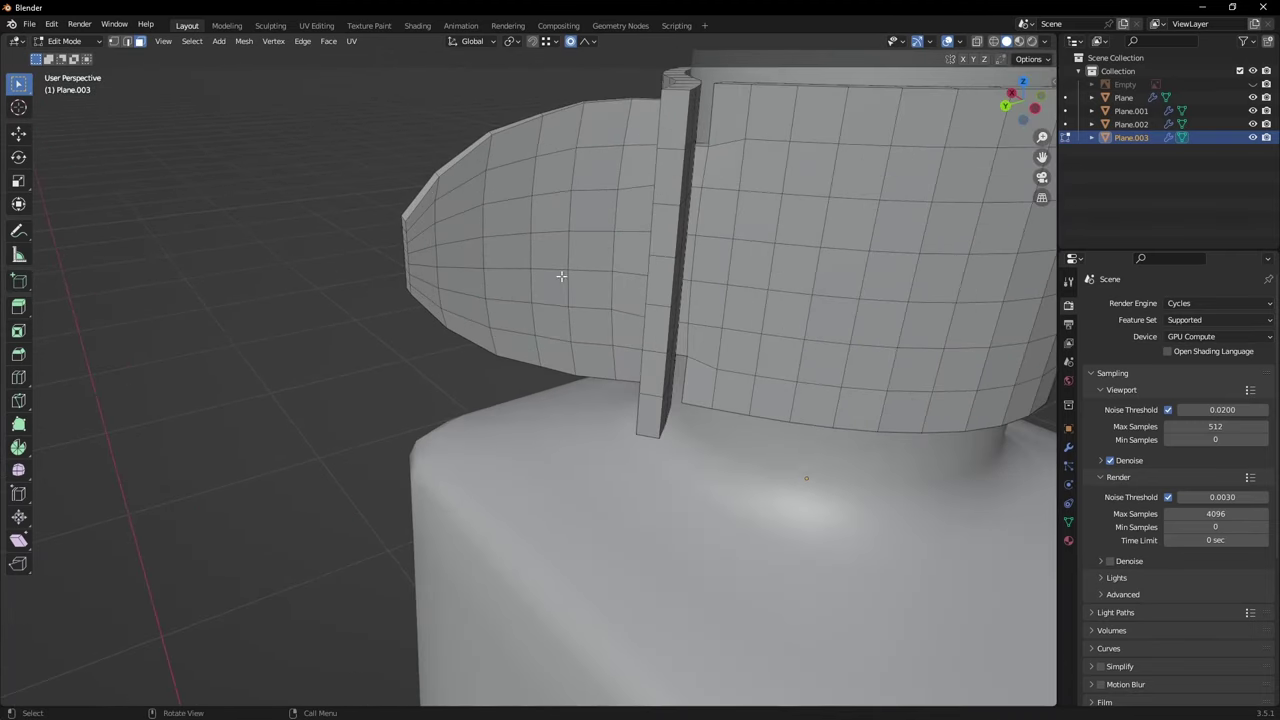
{"action": "left_click", "coordinate": [565, 256]}
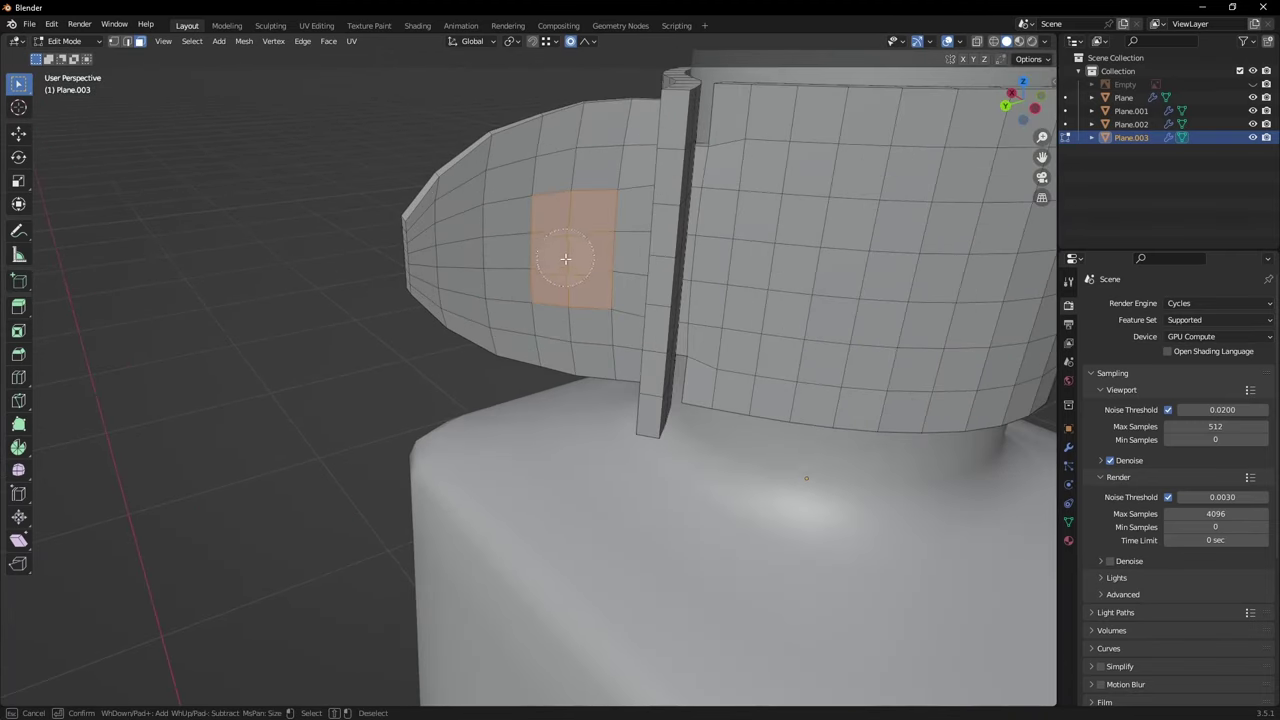
{"action": "key", "text": "Escape"}
Step: Try to round the selected face blocks with LoopTools Circle, with Flatten off and the angle at -7.7°
{"action": "scroll", "coordinate": [563, 326], "scroll_direction": "down", "scroll_amount": 3}
{"action": "mouse_move", "coordinate": [563, 326]}
{"action": "middle_mouse_down"}
{"action": "mouse_move", "coordinate": [741, 370]}
{"action": "mouse_move", "coordinate": [793, 361]}
{"action": "mouse_move", "coordinate": [553, 347]}
{"action": "middle_mouse_up"}
{"action": "scroll", "coordinate": [793, 361], "scroll_direction": "down", "scroll_amount": 3}
{"action": "left_click_drag", "start_coordinate": [576, 330], "coordinate": [570, 350]}
{"action": "key", "text": "Escape"}
{"action": "middle_click_drag", "start_coordinate": [560, 352], "coordinate": [574, 348]}
{"action": "right_click", "coordinate": [572, 346]}
{"action": "mouse_move", "coordinate": [558, 350]}
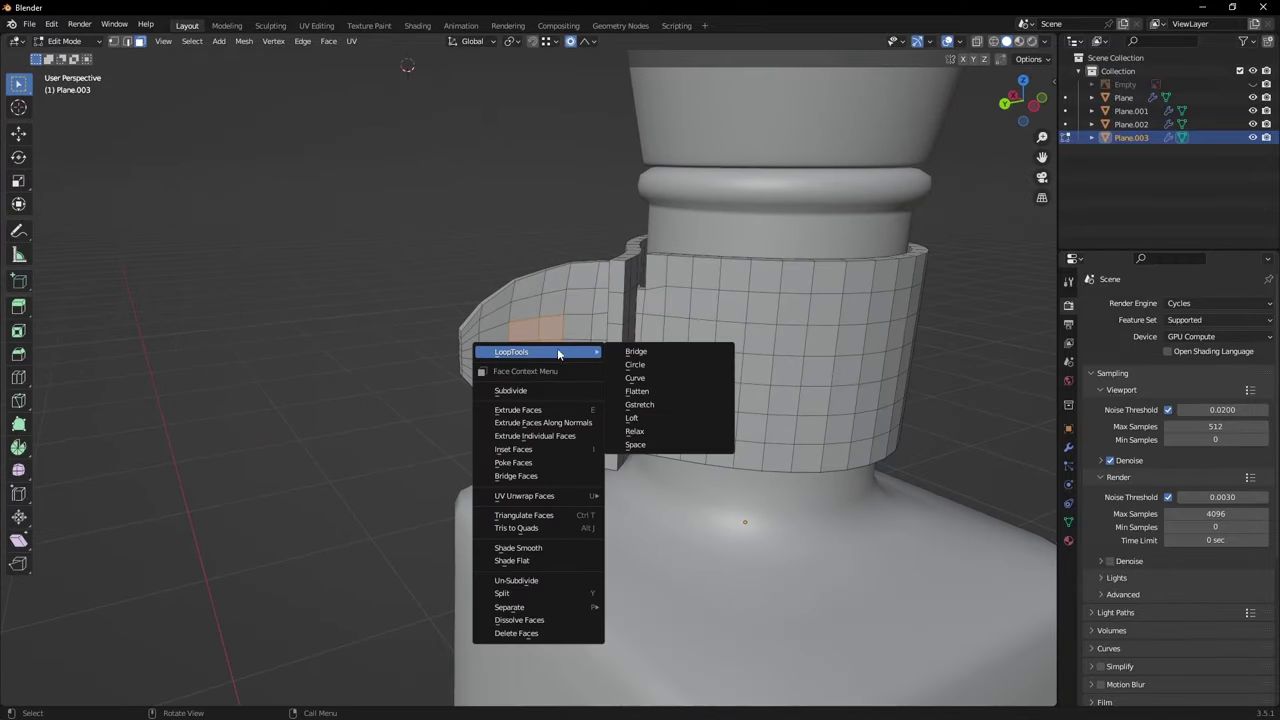
{"action": "left_click", "coordinate": [658, 366]}
{"action": "scroll", "coordinate": [658, 366], "scroll_direction": "down", "scroll_amount": 4}
{"action": "scroll", "coordinate": [769, 400], "scroll_direction": "up", "scroll_amount": 3}
{"action": "middle_click_drag", "start_coordinate": [523, 397], "coordinate": [720, 397]}
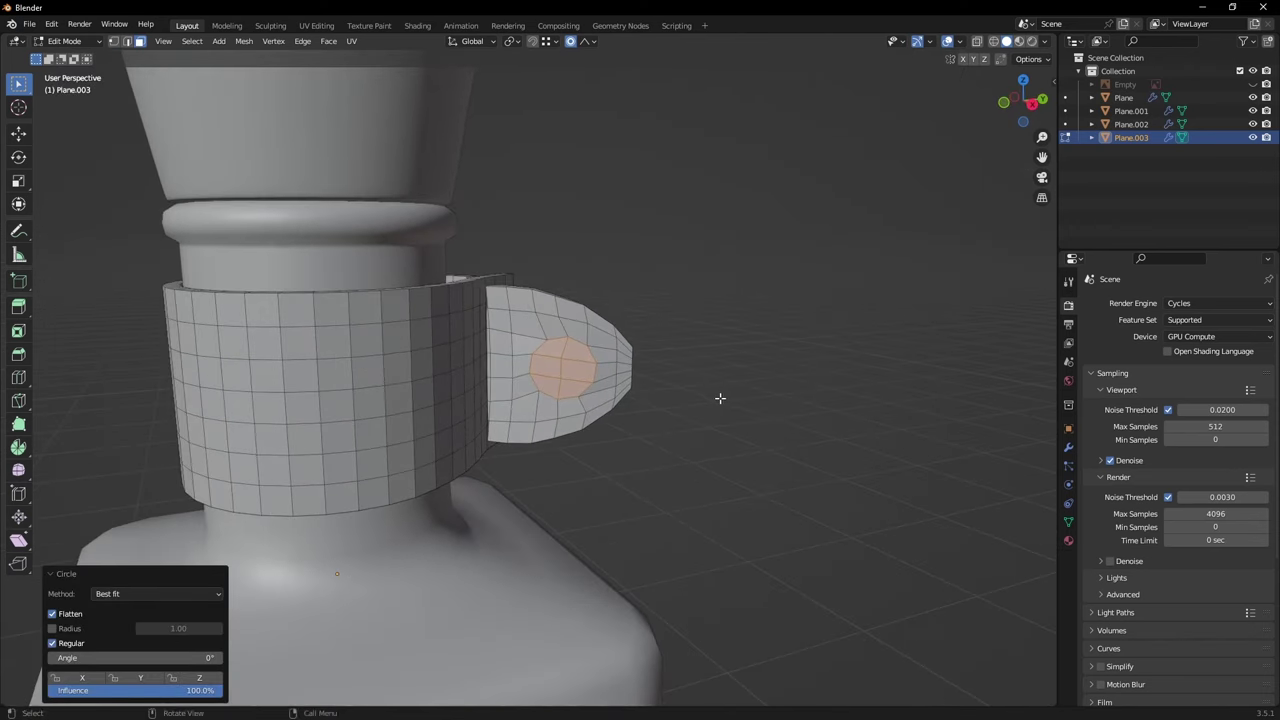
{"action": "scroll", "coordinate": [720, 397], "scroll_direction": "up", "scroll_amount": 5}
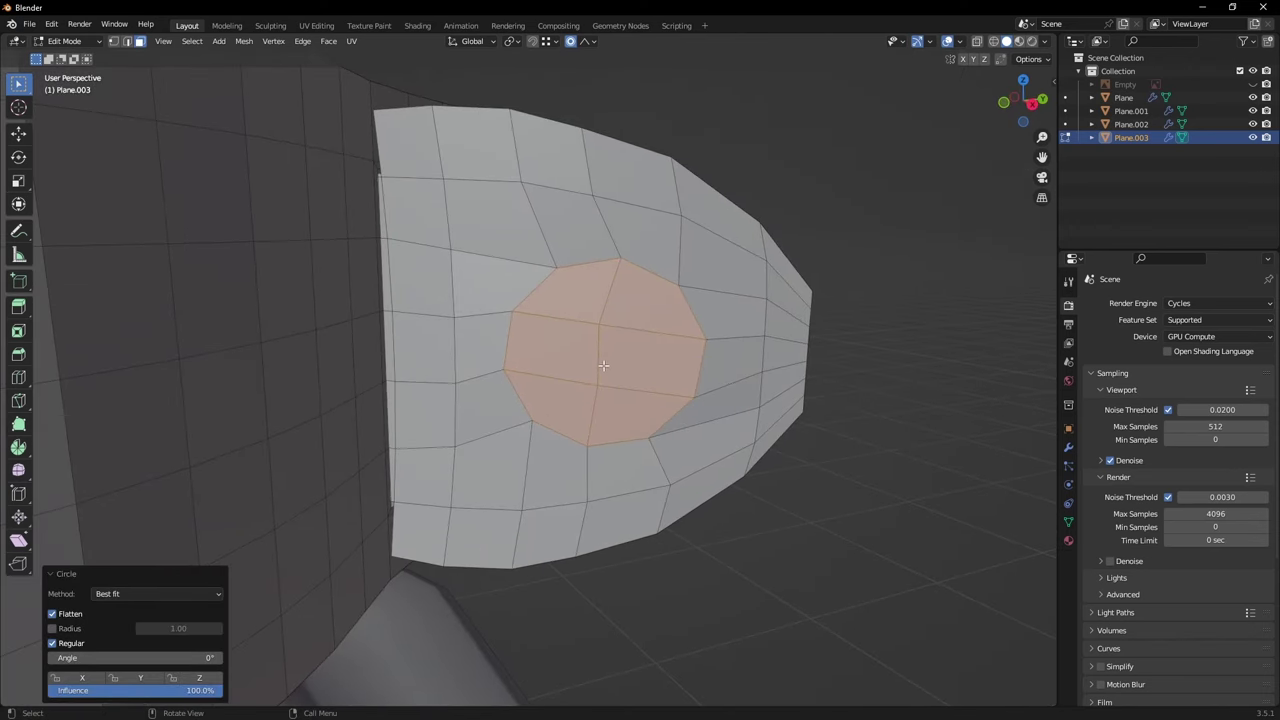
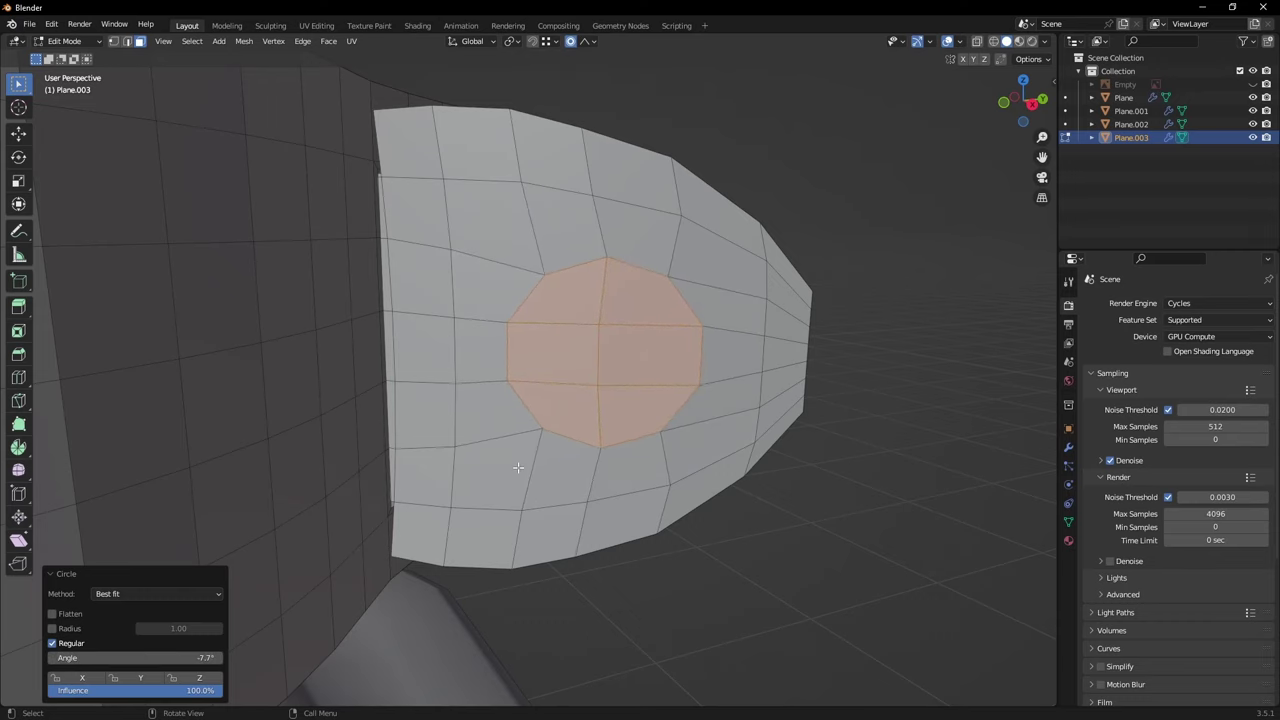
Step: Undo the circle shaping and retry LoopTools Circle on the front face block of the rounded end
{"action": "scroll", "coordinate": [517, 467], "scroll_direction": "down", "scroll_amount": 4}
{"action": "middle_click_drag", "start_coordinate": [626, 403], "coordinate": [409, 331]}
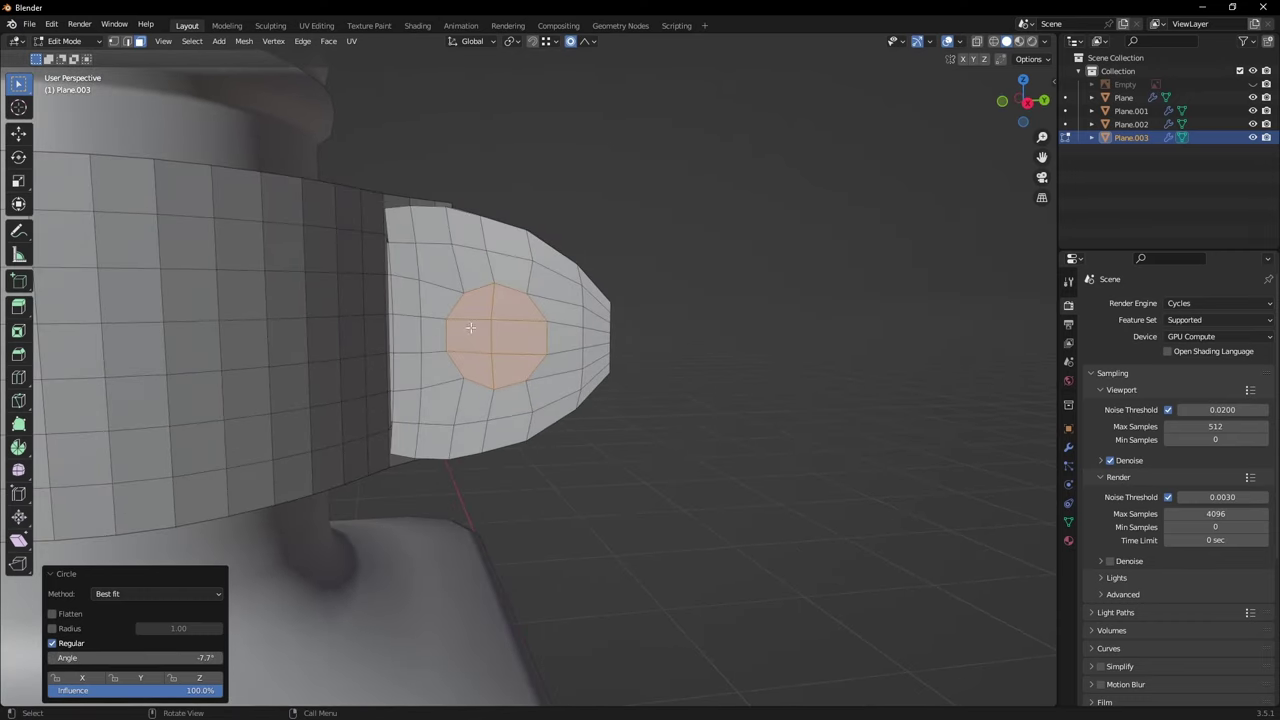
{"action": "scroll", "coordinate": [531, 346], "scroll_direction": "down", "scroll_amount": 5}
{"action": "middle_click_drag", "start_coordinate": [531, 346], "coordinate": [560, 400]}
{"action": "scroll", "coordinate": [578, 404], "scroll_direction": "up", "scroll_amount": 4}
{"action": "scroll", "coordinate": [594, 404], "scroll_direction": "down", "scroll_amount": 4}
{"action": "key", "text": "ctrl+z"}
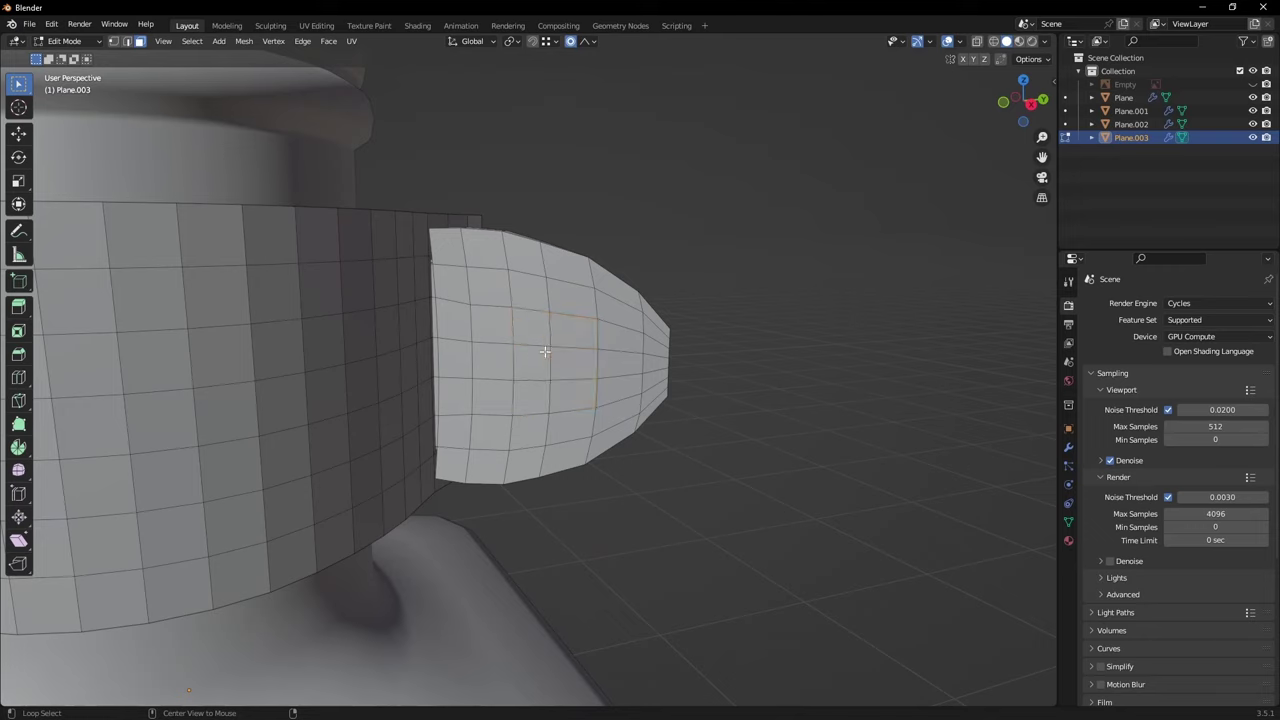
{"action": "right_click", "coordinate": [563, 352]}
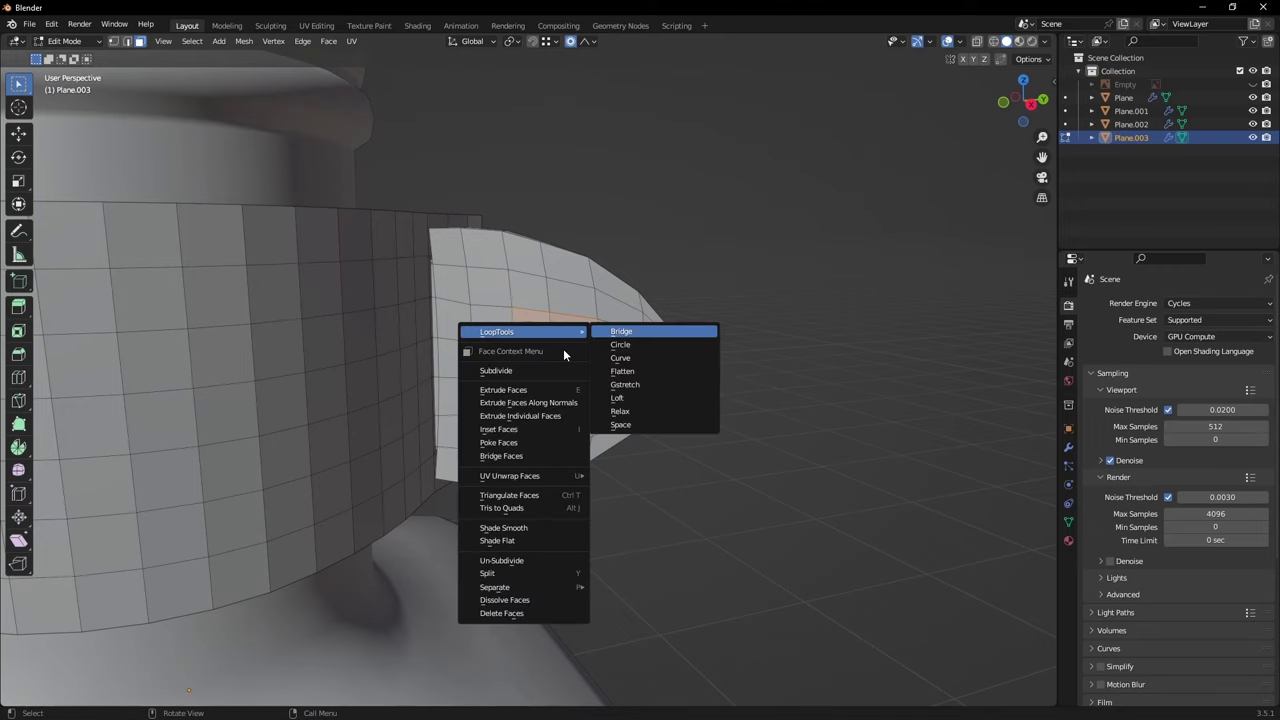
{"action": "left_click", "coordinate": [661, 344]}
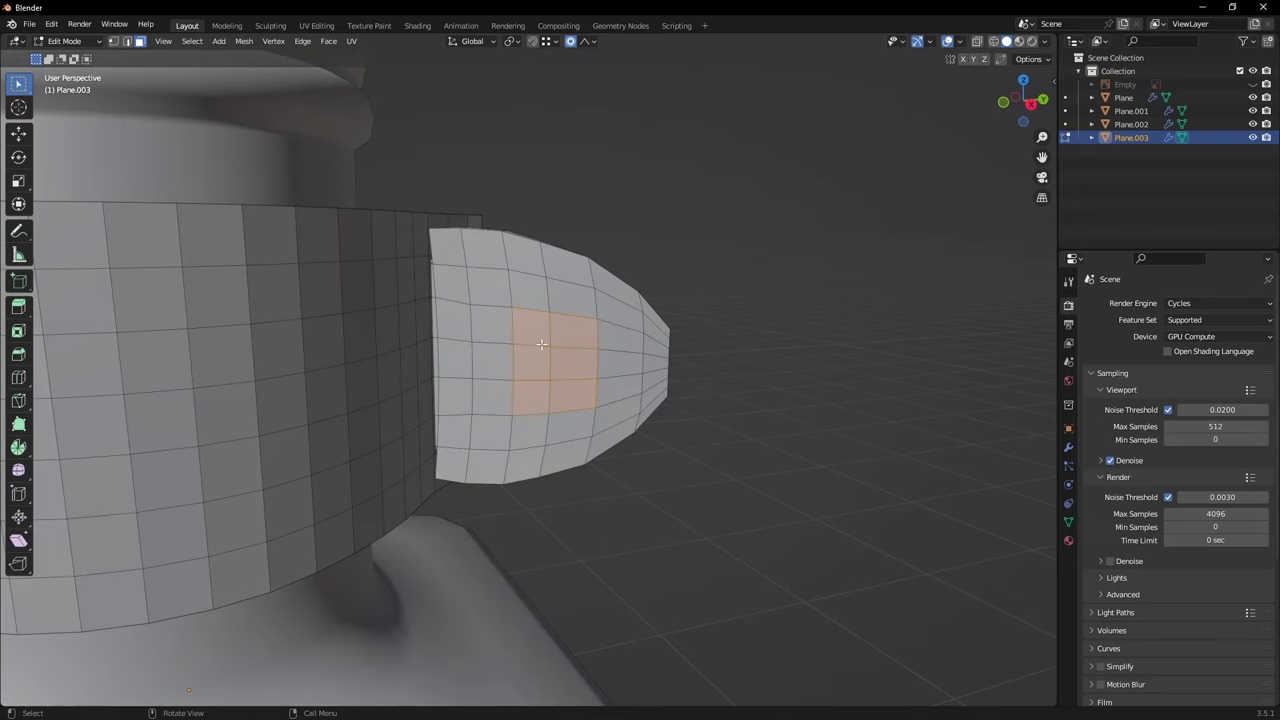
Step: Recalculate the whole band's normals, then round the front 2×3 face block of the strip end with LoopTools Circle
{"action": "key", "text": "a"}
{"action": "key", "text": "shift+n"}
{"action": "middle_click_drag", "start_coordinate": [543, 368], "coordinate": [557, 362]}
{"action": "key", "text": "alt+a"}
{"action": "key", "text": "c"}
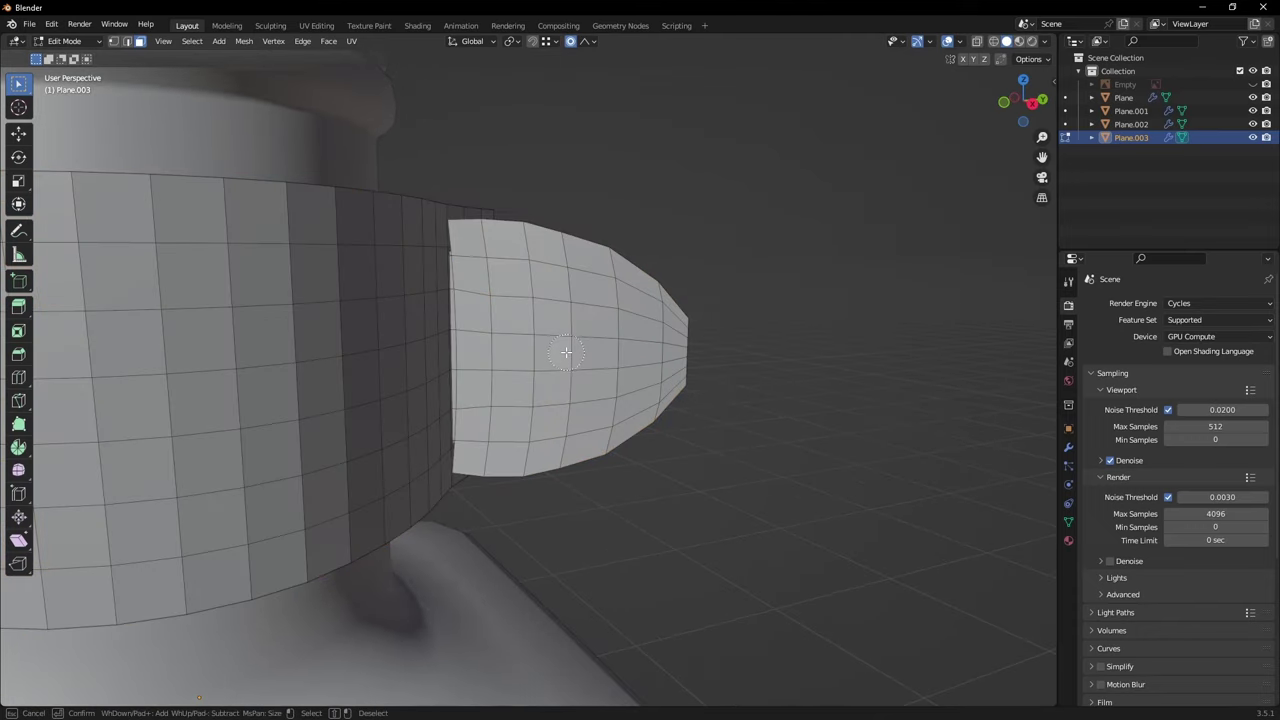
{"action": "right_click", "coordinate": [569, 359]}
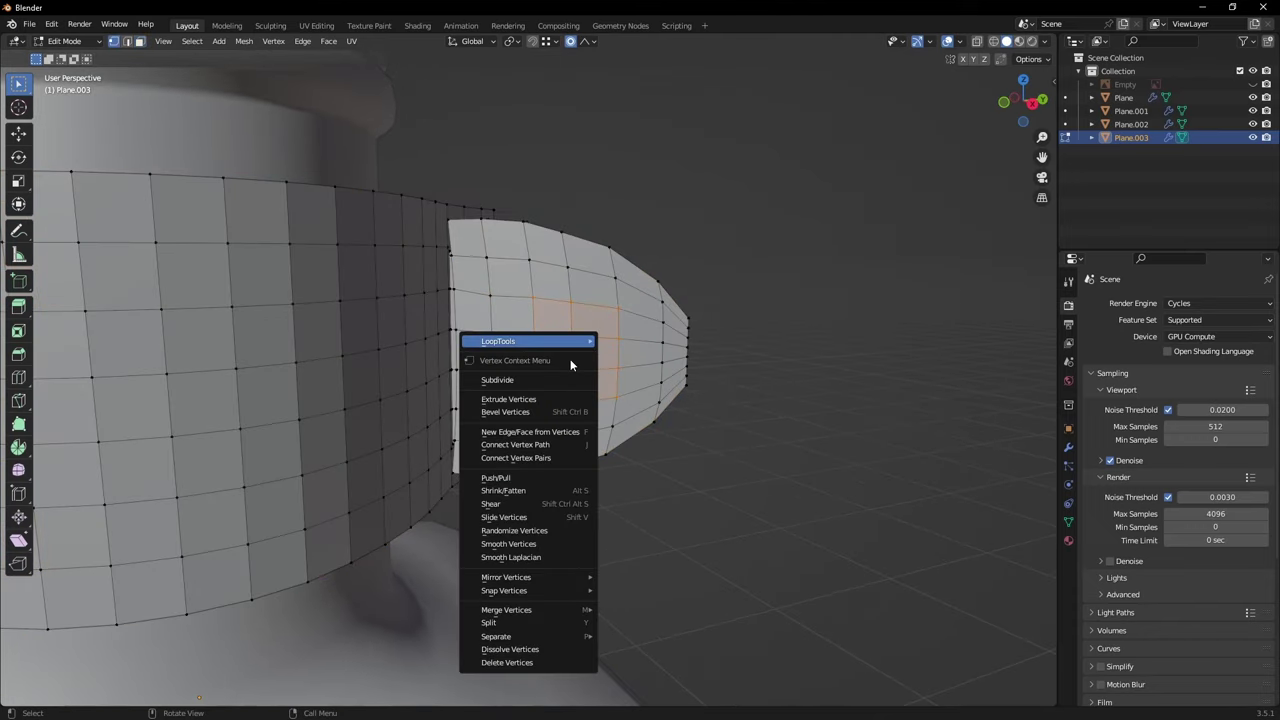
{"action": "left_click", "coordinate": [649, 356]}
Step: Round the matching back face block with LoopTools Circle, Flatten off and angle 5.8°, then delete its faces to open the hole
{"action": "middle_click_drag", "start_coordinate": [644, 405], "coordinate": [466, 299]}
{"action": "key", "text": "3"}
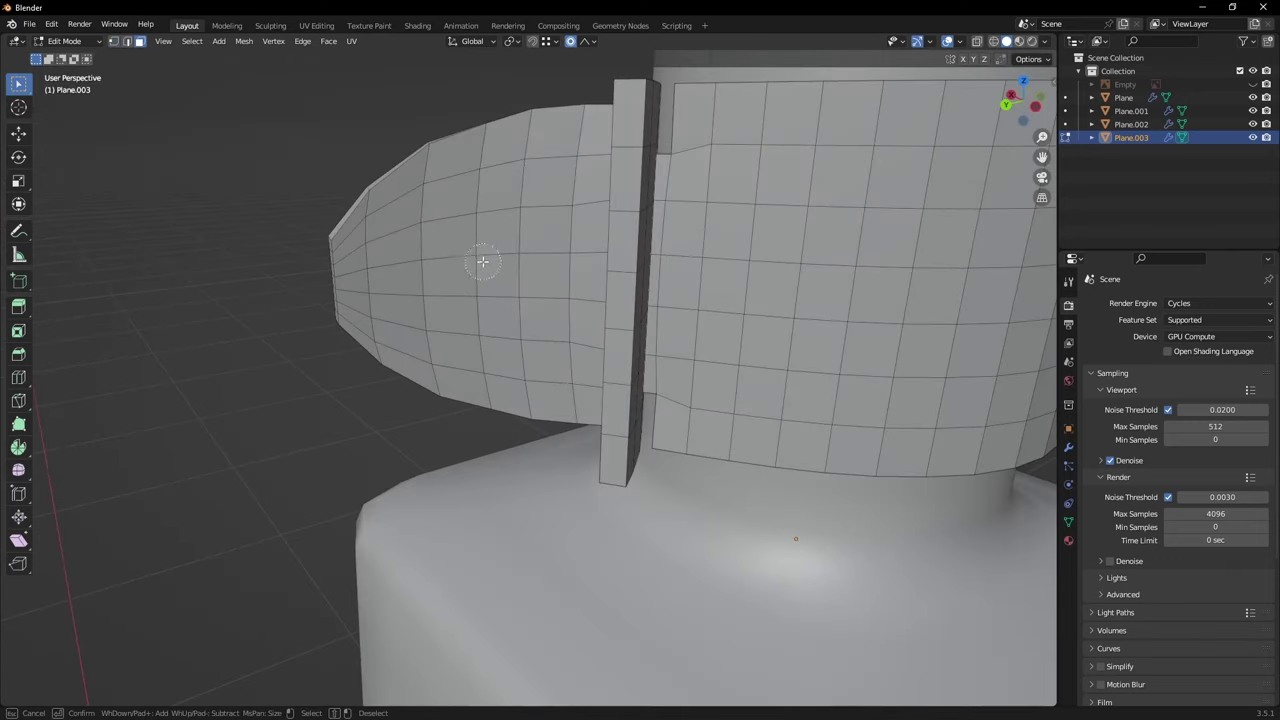
{"action": "left_click_drag", "start_coordinate": [482, 261], "coordinate": [479, 297]}
{"action": "right_click", "coordinate": [483, 281]}
{"action": "mouse_move", "coordinate": [495, 263]}
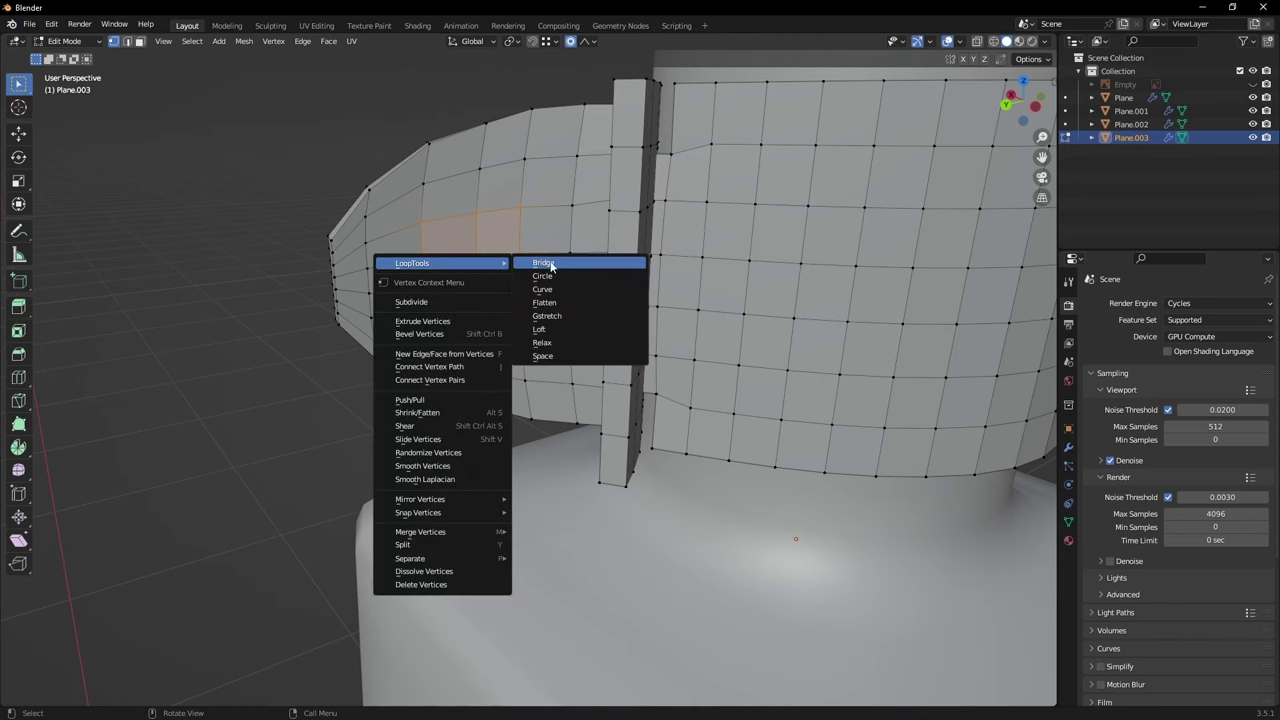
{"action": "left_click", "coordinate": [577, 276]}
{"action": "middle_click_drag", "start_coordinate": [452, 356], "coordinate": [452, 356]}
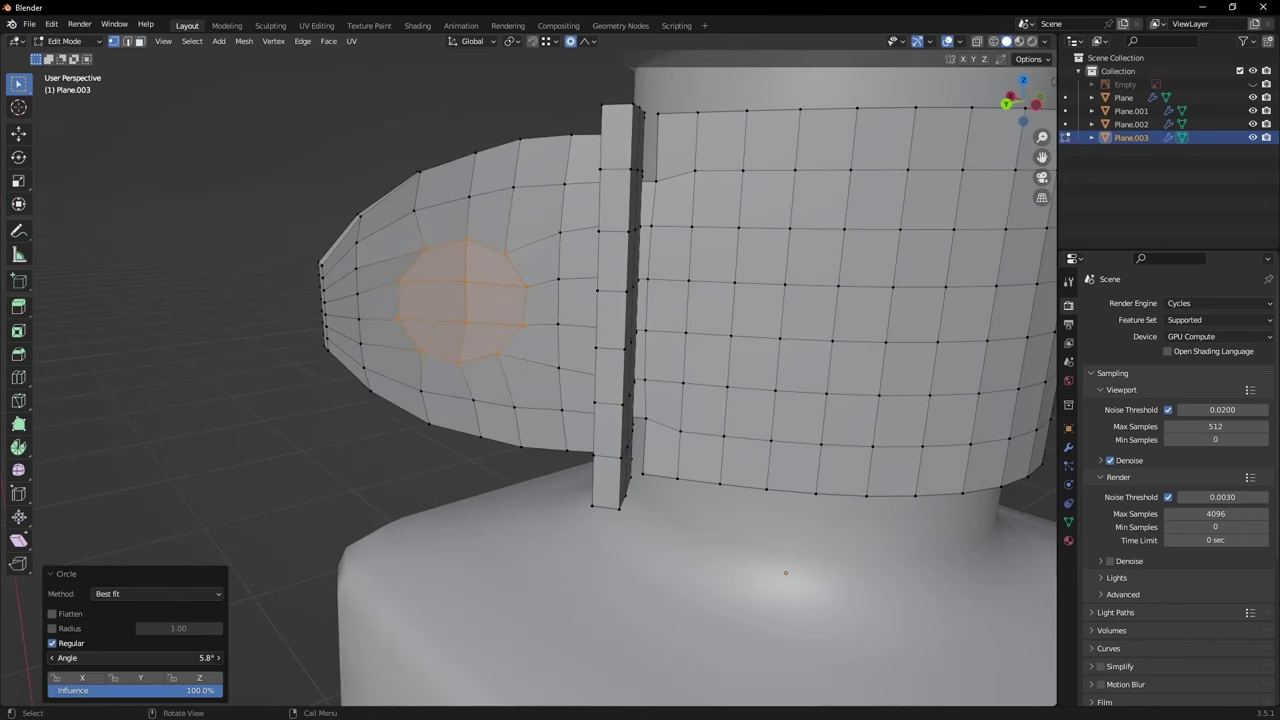
{"action": "key", "text": "x"}
{"action": "key", "text": "f"}
Step: Try to join the hole's front and back rims by selecting their edge loops and applying LoopTools Bridge
{"action": "middle_click_drag", "start_coordinate": [452, 370], "coordinate": [683, 388]}
{"action": "scroll", "coordinate": [660, 395], "scroll_direction": "down", "scroll_amount": 6}
{"action": "scroll", "coordinate": [580, 445], "scroll_direction": "up", "scroll_amount": 2}
{"action": "key", "text": "2"}
{"action": "key", "text": "a"}
{"action": "left_click", "coordinate": [565, 495], "text": "alt"}
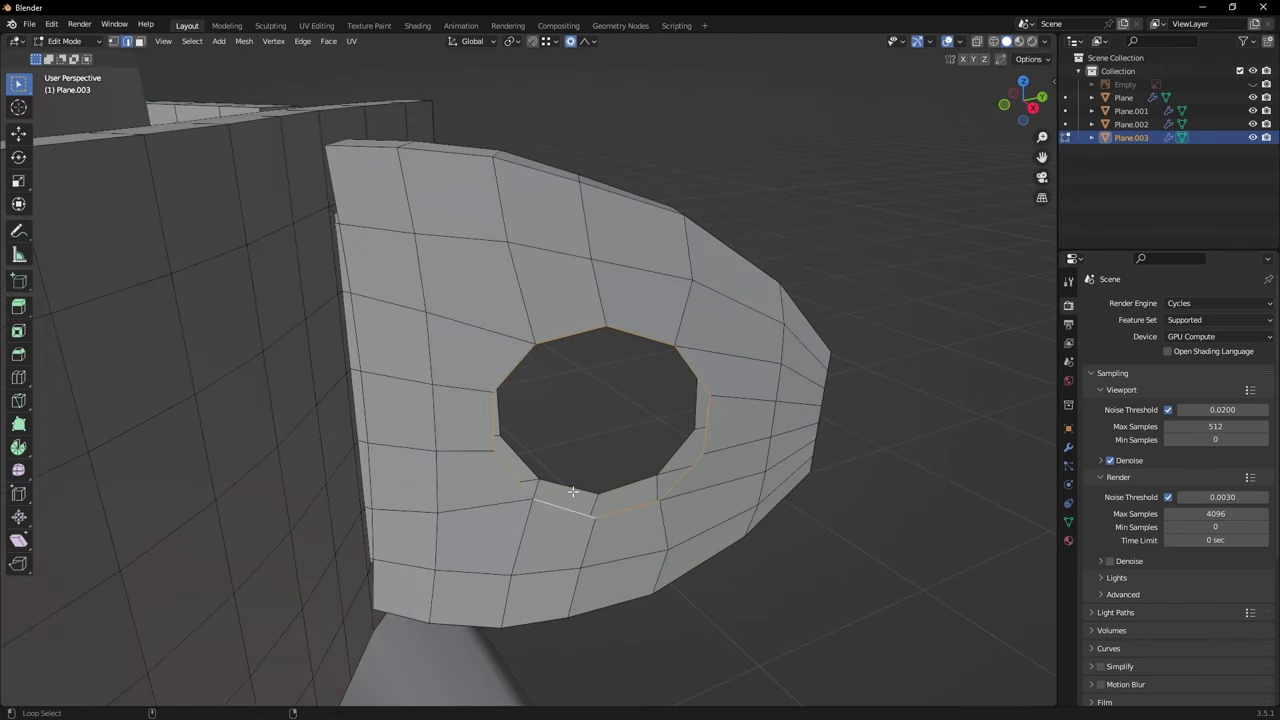
{"action": "right_click", "coordinate": [593, 438]}
{"action": "key", "text": "Return"}
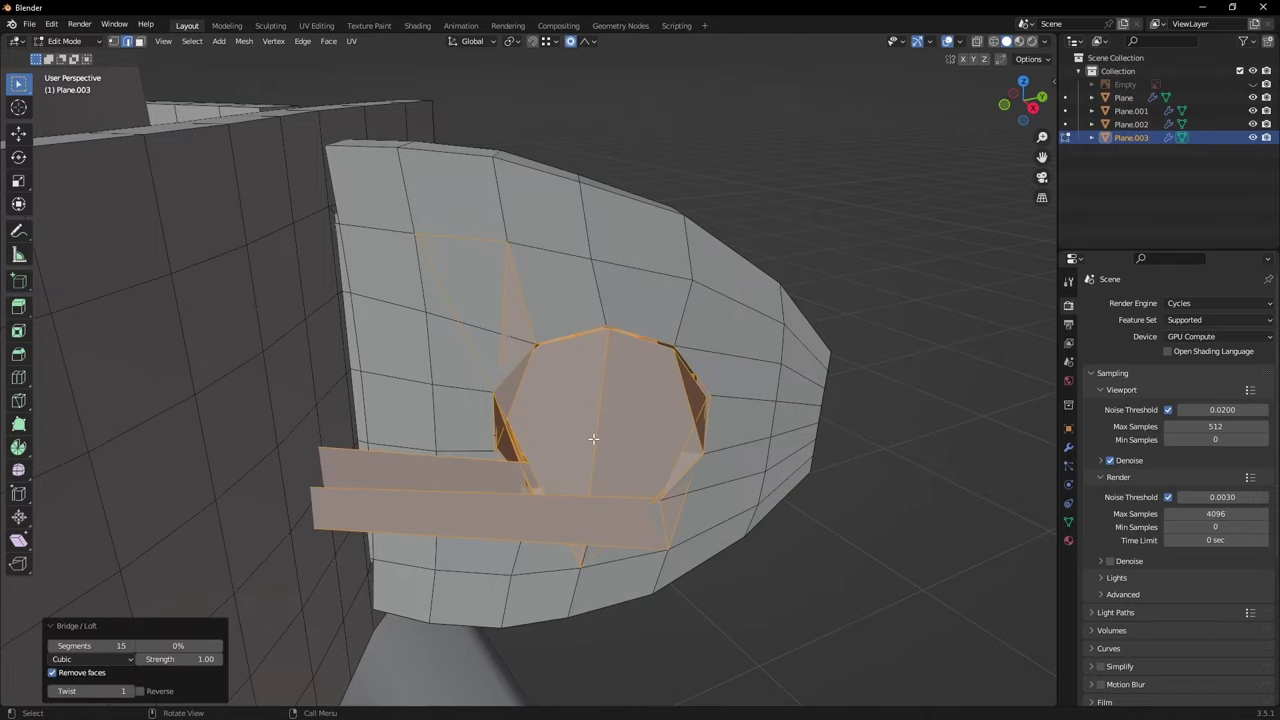
Step: Undo the bridge and recalculate the whole band's normals in wireframe shading
{"action": "scroll", "coordinate": [594, 438], "scroll_direction": "down", "scroll_amount": 2}
{"action": "mouse_move", "coordinate": [608, 451]}
{"action": "middle_mouse_down"}
{"action": "mouse_move", "coordinate": [552, 423]}
{"action": "mouse_move", "coordinate": [437, 466]}
{"action": "mouse_move", "coordinate": [563, 437]}
{"action": "middle_mouse_up"}
{"action": "key", "text": "z"}
{"action": "left_click", "coordinate": [309, 463]}
{"action": "scroll", "coordinate": [469, 479], "scroll_direction": "down", "scroll_amount": 3}
{"action": "mouse_move", "coordinate": [320, 464]}
{"action": "middle_mouse_down"}
{"action": "mouse_move", "coordinate": [469, 479]}
{"action": "mouse_move", "coordinate": [437, 511]}
{"action": "mouse_move", "coordinate": [543, 449]}
{"action": "mouse_move", "coordinate": [483, 503]}
{"action": "mouse_move", "coordinate": [517, 463]}
{"action": "middle_mouse_up"}
{"action": "key", "text": "ctrl+z"}
{"action": "key", "text": "a"}
{"action": "key", "text": "shift+n"}
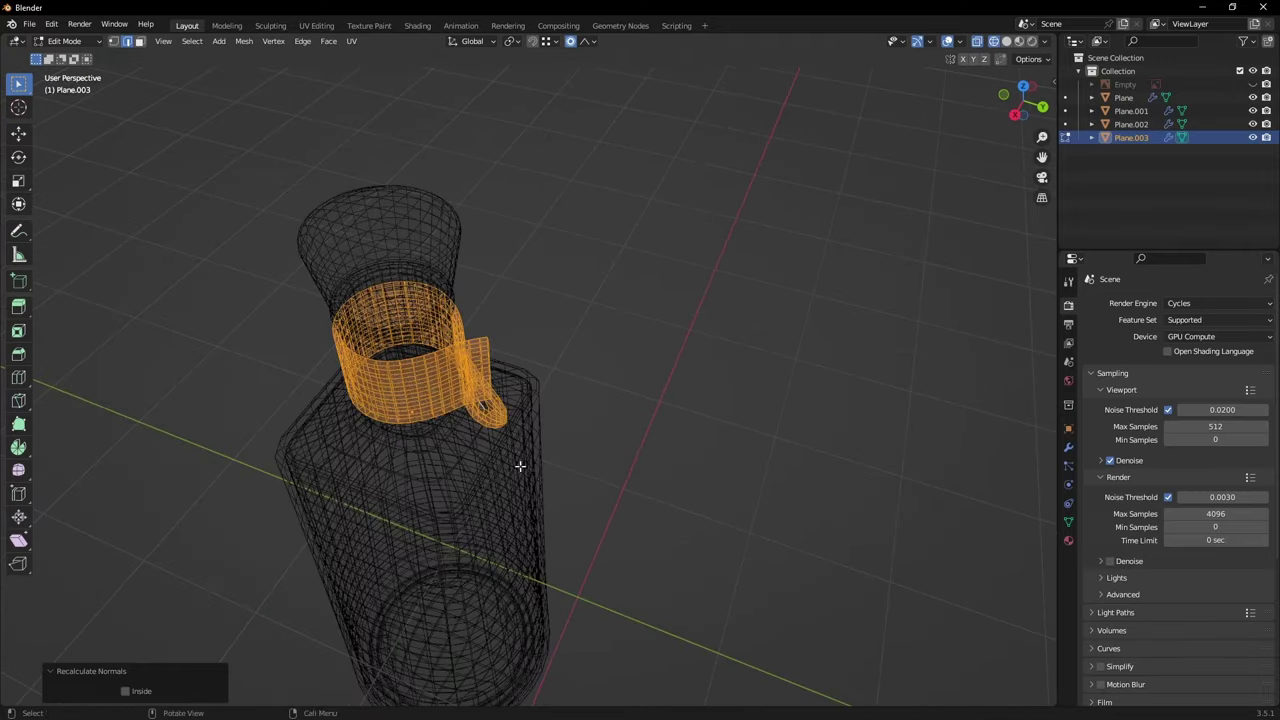
Step: Select only the hole's front and back rim loops and bridge them with LoopTools, setting Segments to 0
{"action": "scroll", "coordinate": [520, 465], "scroll_direction": "up", "scroll_amount": 5}
{"action": "key", "text": "alt+a"}
{"action": "scroll", "coordinate": [577, 400], "scroll_direction": "up", "scroll_amount": 4}
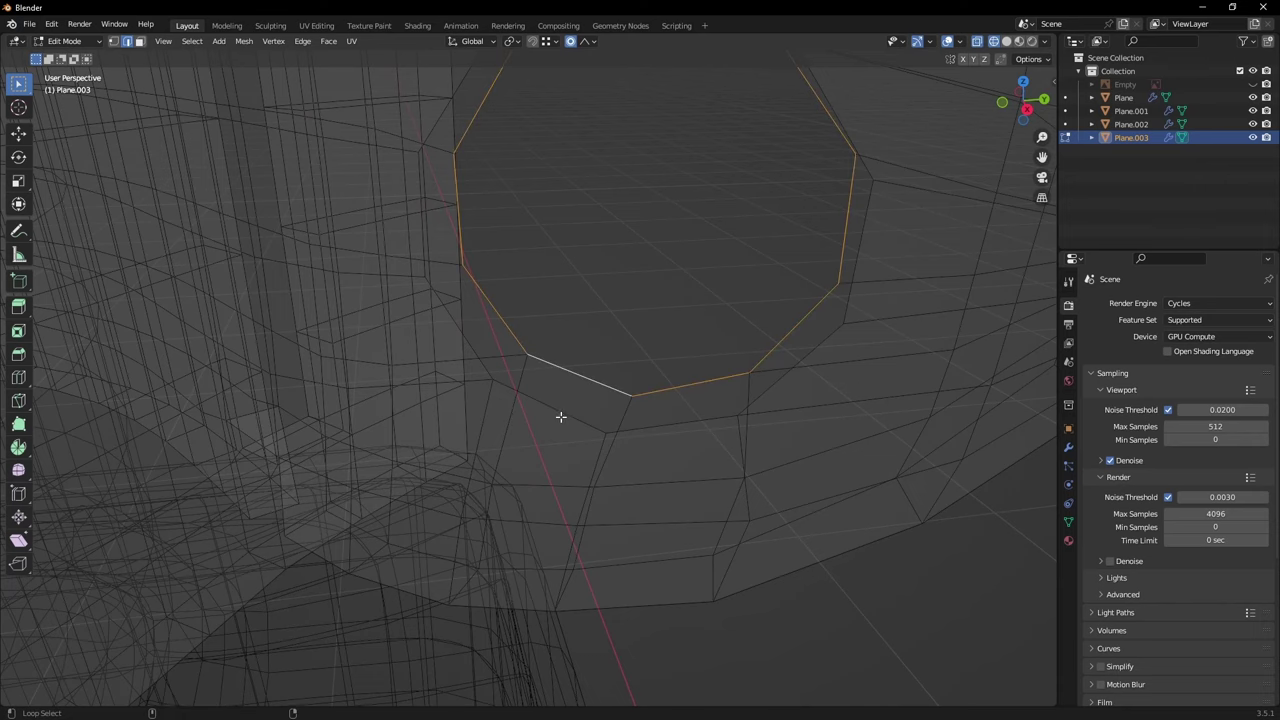
{"action": "left_click", "coordinate": [561, 417], "text": "alt+shift"}
{"action": "right_click", "coordinate": [605, 337]}
{"action": "left_click", "coordinate": [605, 337]}
{"action": "scroll", "coordinate": [605, 337], "scroll_direction": "down", "scroll_amount": 5}
{"action": "middle_click_drag", "start_coordinate": [605, 338], "coordinate": [591, 368]}
{"action": "scroll", "coordinate": [563, 408], "scroll_direction": "up", "scroll_amount": 5}
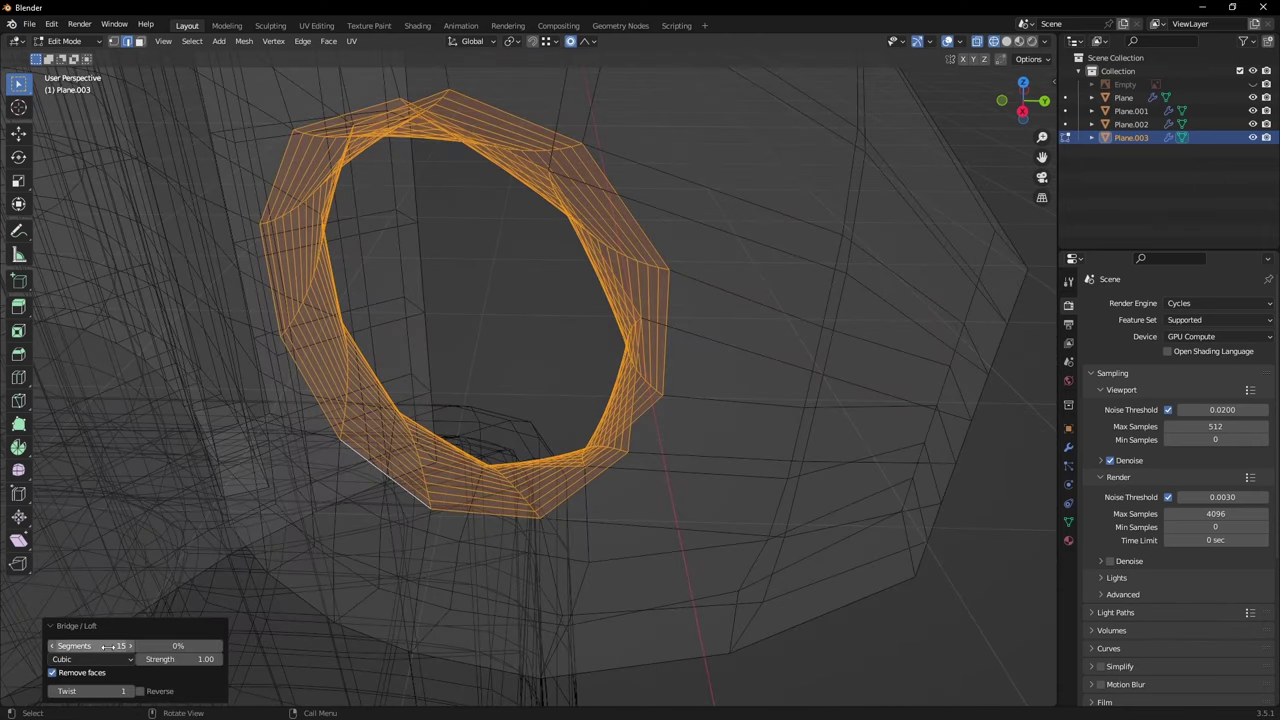
{"action": "left_click_drag", "start_coordinate": [108, 646], "coordinate": [64, 646]}
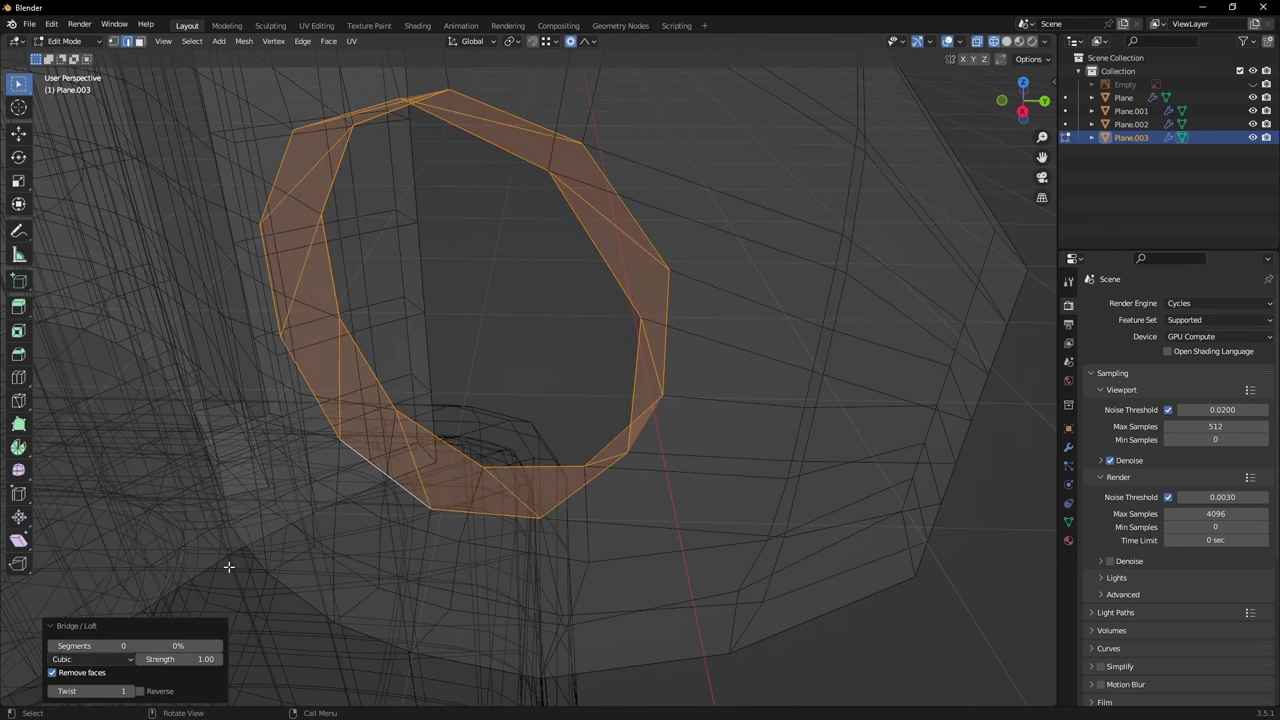
Step: Set the Twist of the hole's rim bridge to 0 and return the view to solid shading
{"action": "scroll", "coordinate": [606, 430], "scroll_direction": "down", "scroll_amount": 3}
{"action": "middle_click_drag", "start_coordinate": [603, 443], "coordinate": [600, 400]}
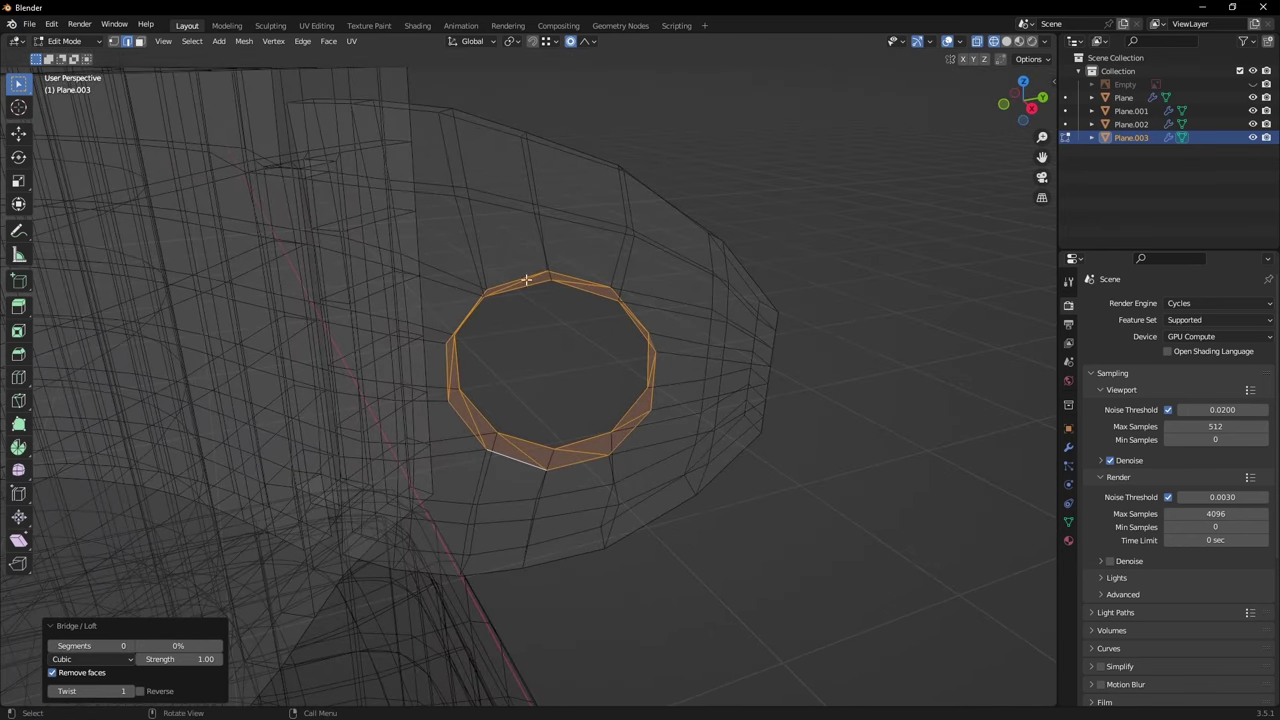
{"action": "scroll", "coordinate": [572, 452], "scroll_direction": "up", "scroll_amount": 3}
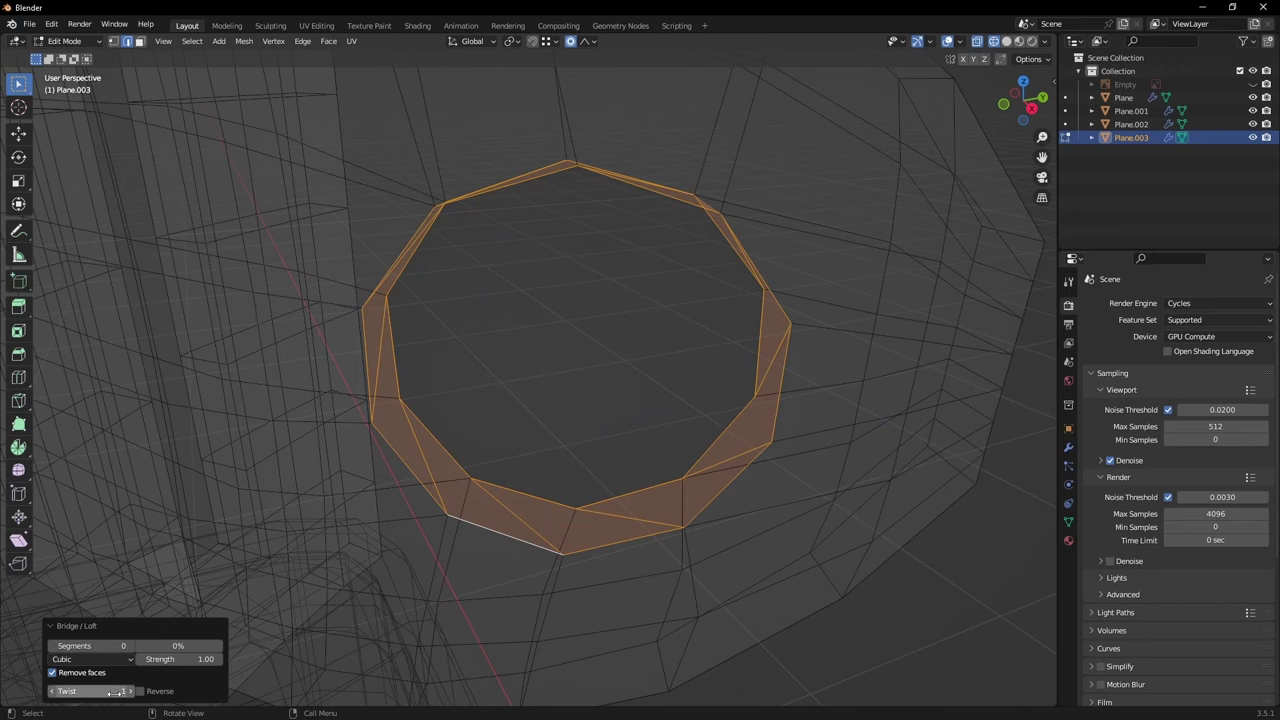
{"action": "scroll", "coordinate": [483, 454], "scroll_direction": "down", "scroll_amount": 7}
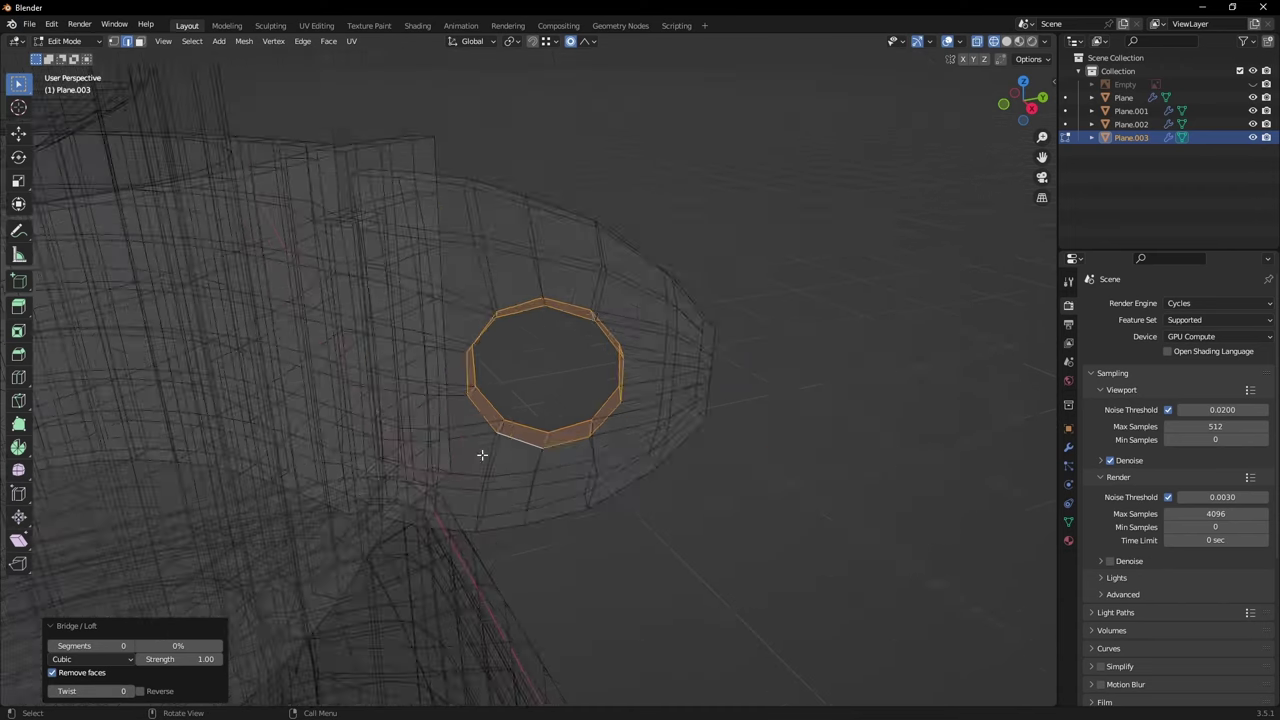
{"action": "mouse_move", "coordinate": [483, 454]}
{"action": "middle_mouse_down"}
{"action": "mouse_move", "coordinate": [440, 471]}
{"action": "mouse_move", "coordinate": [521, 441]}
{"action": "mouse_move", "coordinate": [490, 462]}
{"action": "middle_mouse_up"}
{"action": "key", "text": "shift+z"}
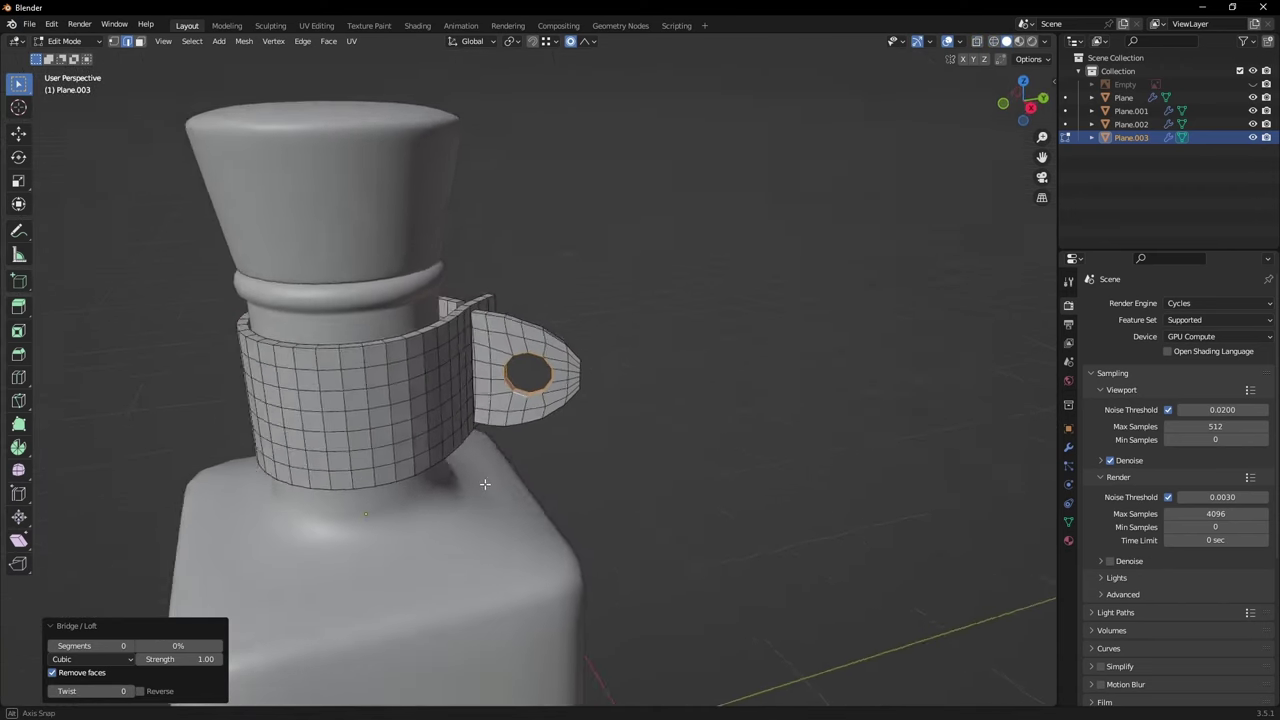
Step: Extrude the hole's inner wall faces in place and shrink them inward along their normals with proportional editing off
{"action": "scroll", "coordinate": [490, 462], "scroll_direction": "up", "scroll_amount": 5}
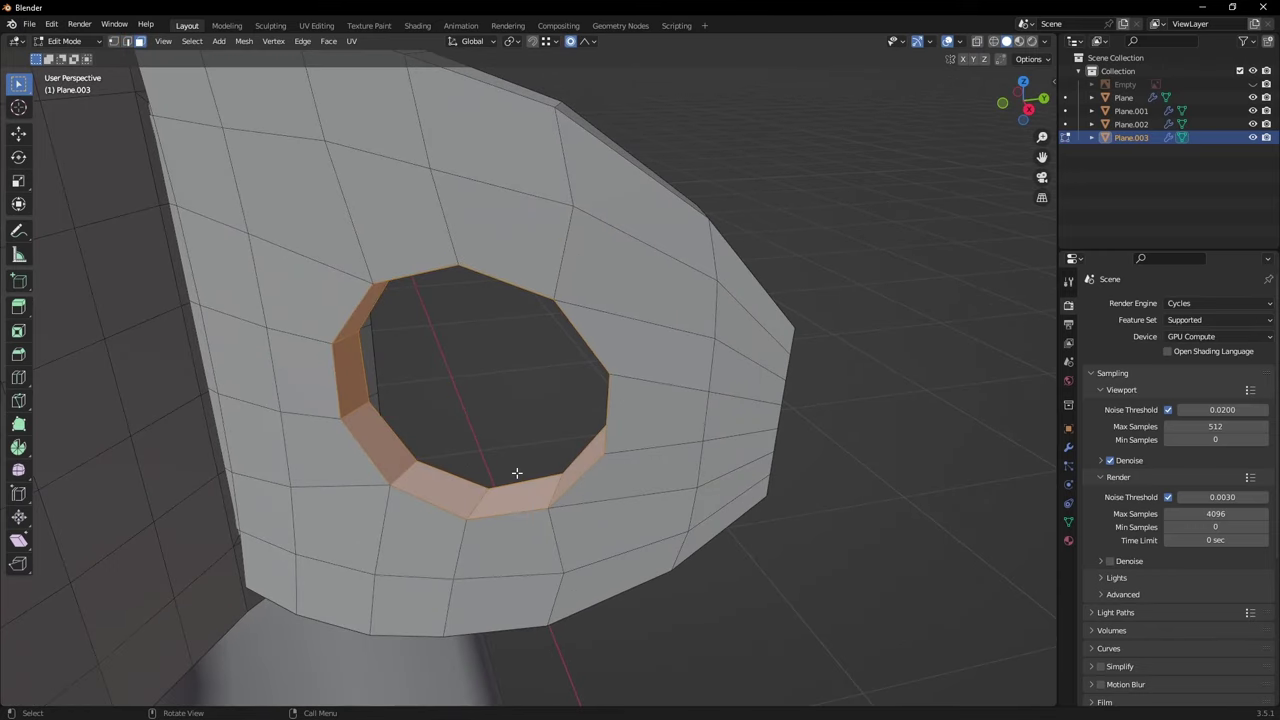
{"action": "key", "text": "e"}
{"action": "right_click", "coordinate": [516, 472]}
{"action": "key", "text": "alt+s"}
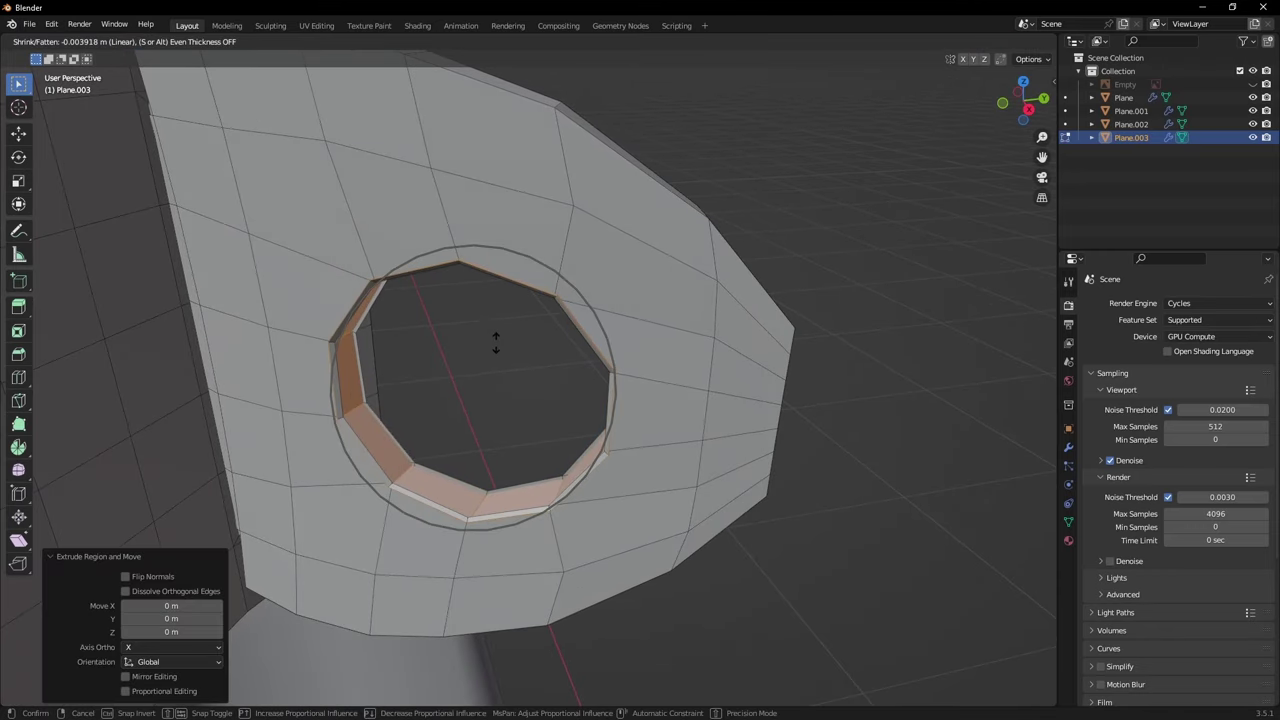
{"action": "right_click", "coordinate": [496, 343]}
{"action": "key", "text": "o"}
{"action": "key", "text": "e"}
{"action": "right_click", "coordinate": [496, 343]}
{"action": "key", "text": "alt+s"}
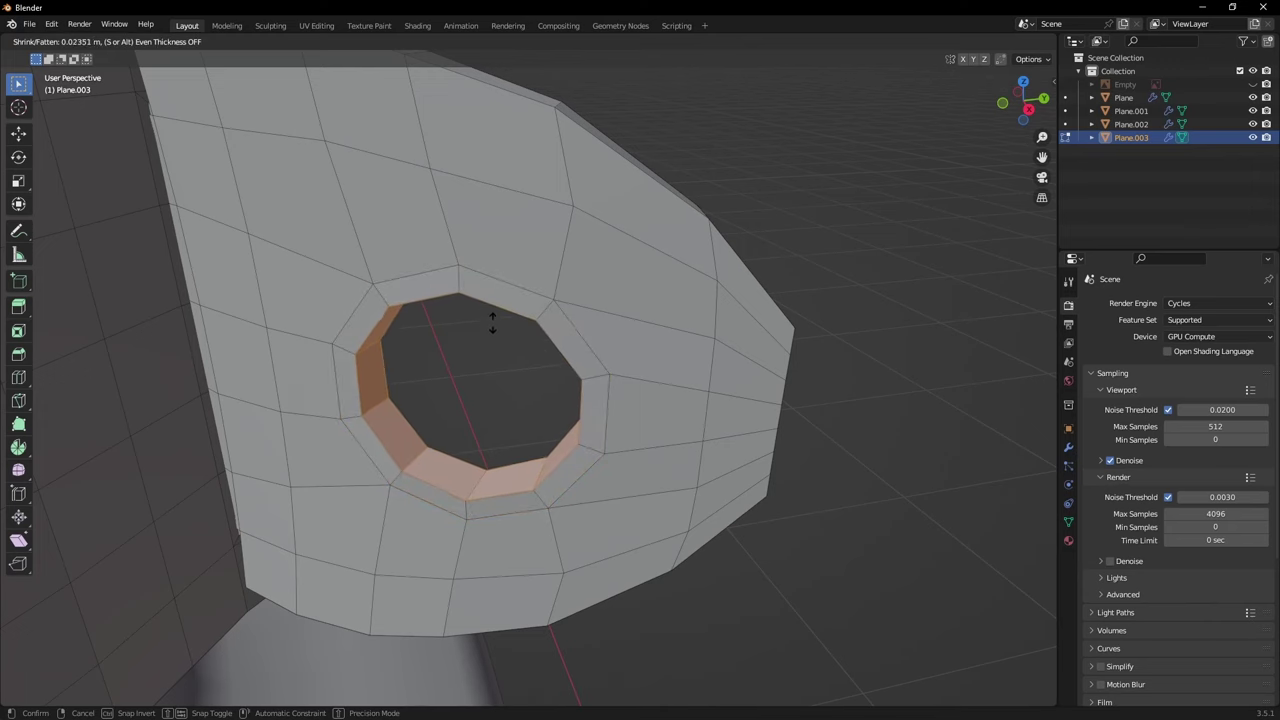
{"action": "left_click", "coordinate": [500, 383]}
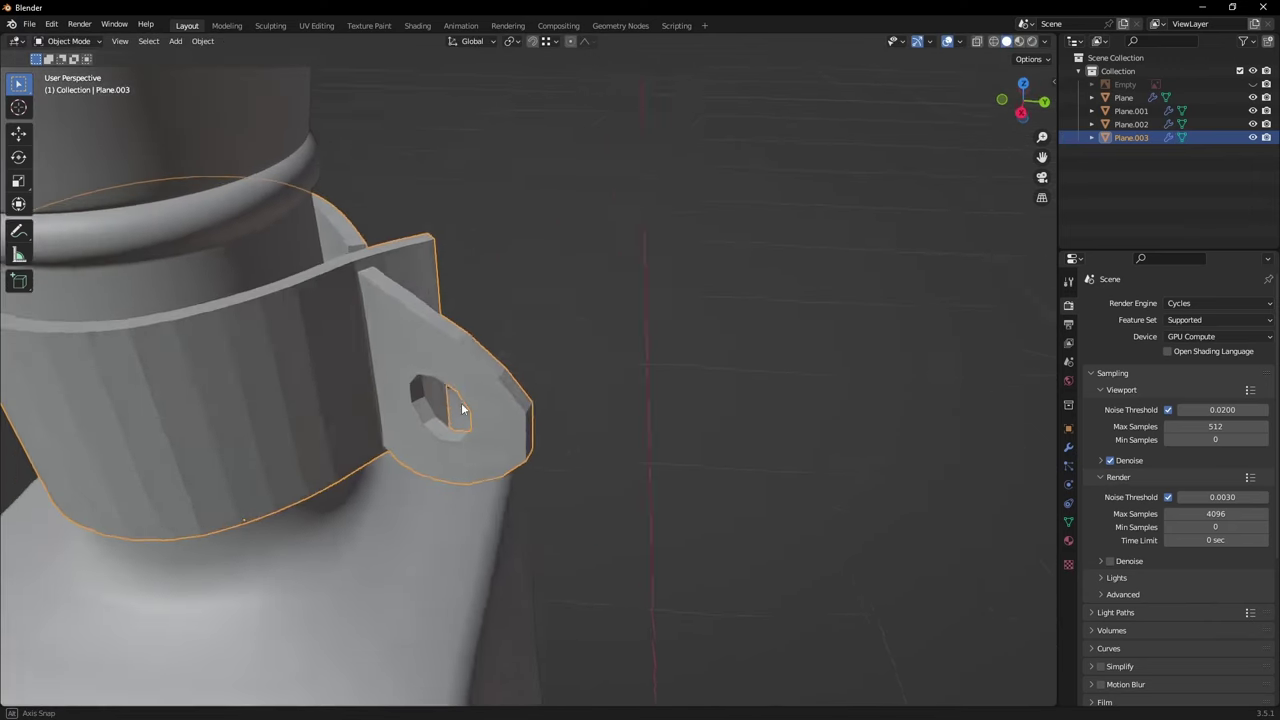
Step: Add two loop cuts running around the neck band's thickness, sliding one close to each face
{"action": "middle_click_drag", "start_coordinate": [457, 409], "coordinate": [380, 318]}
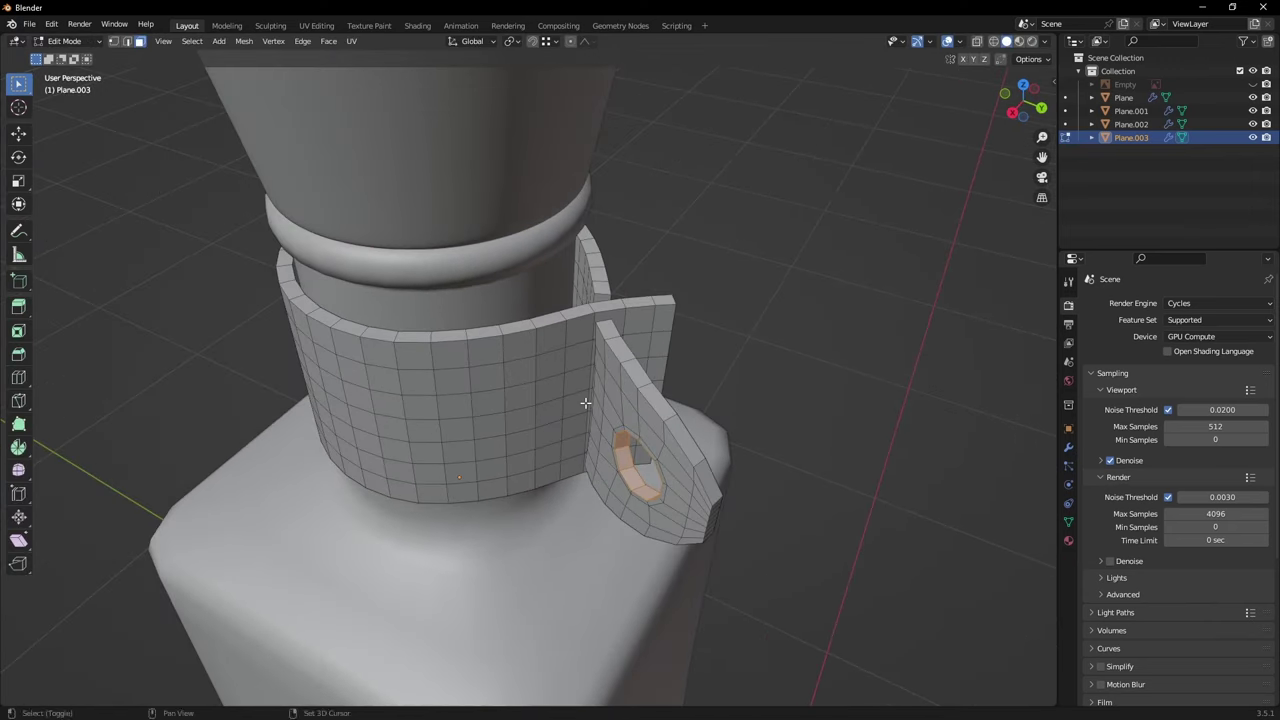
{"action": "middle_click_drag", "start_coordinate": [520, 400], "coordinate": [455, 401]}
{"action": "scroll", "coordinate": [455, 401], "scroll_direction": "up", "scroll_amount": 2}
{"action": "key", "text": "ctrl+r"}
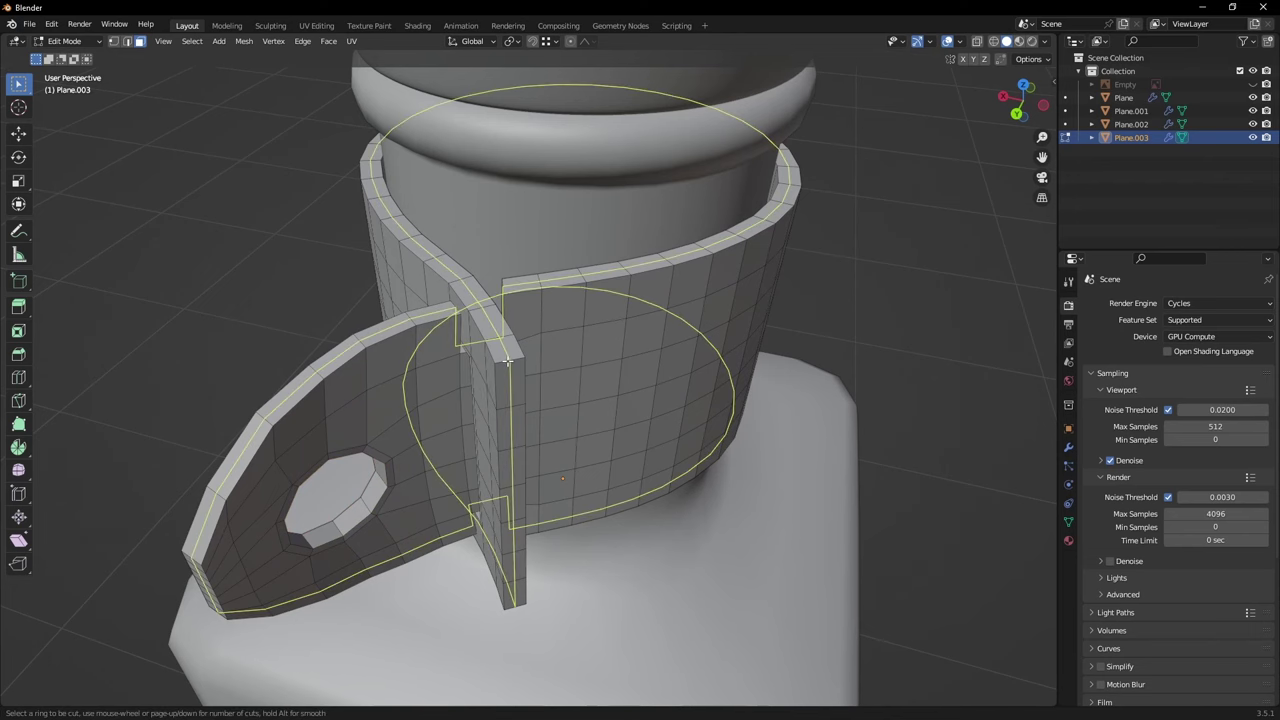
{"action": "left_click", "coordinate": [508, 362]}
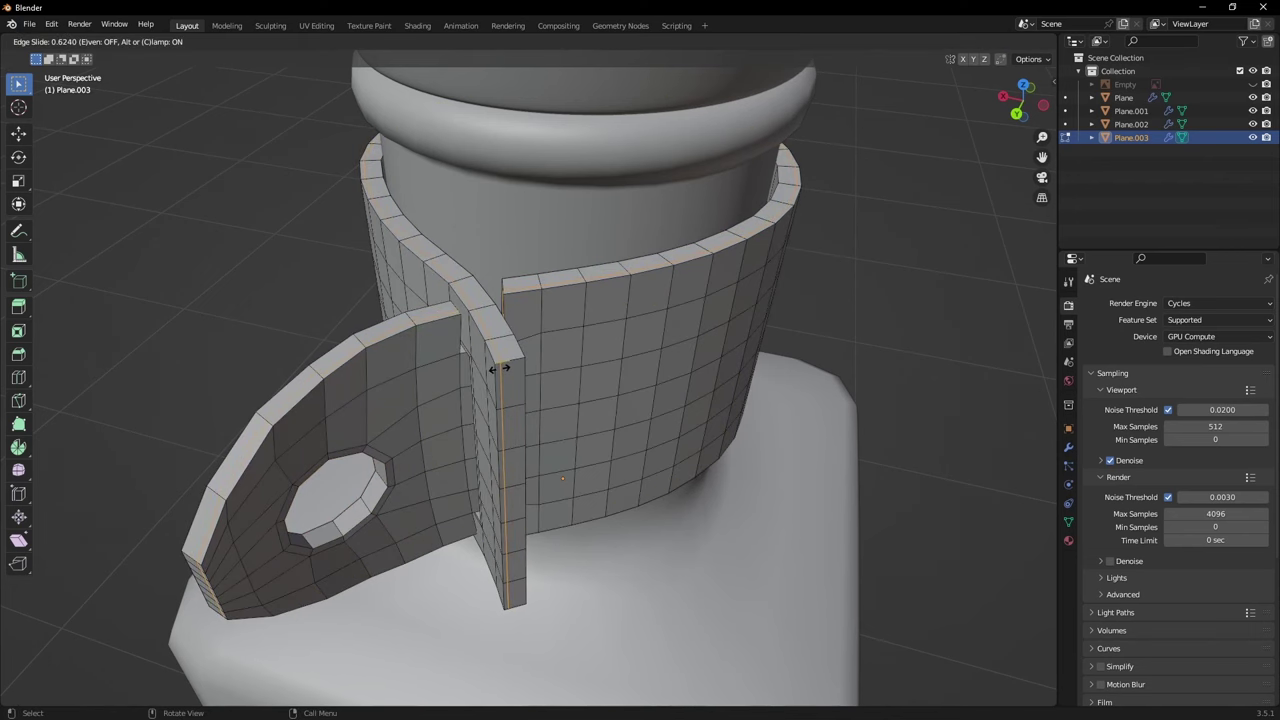
{"action": "left_click", "coordinate": [499, 369]}
{"action": "scroll", "coordinate": [513, 372], "scroll_direction": "up", "scroll_amount": 2}
{"action": "key", "text": "ctrl+r"}
{"action": "left_click", "coordinate": [508, 349]}
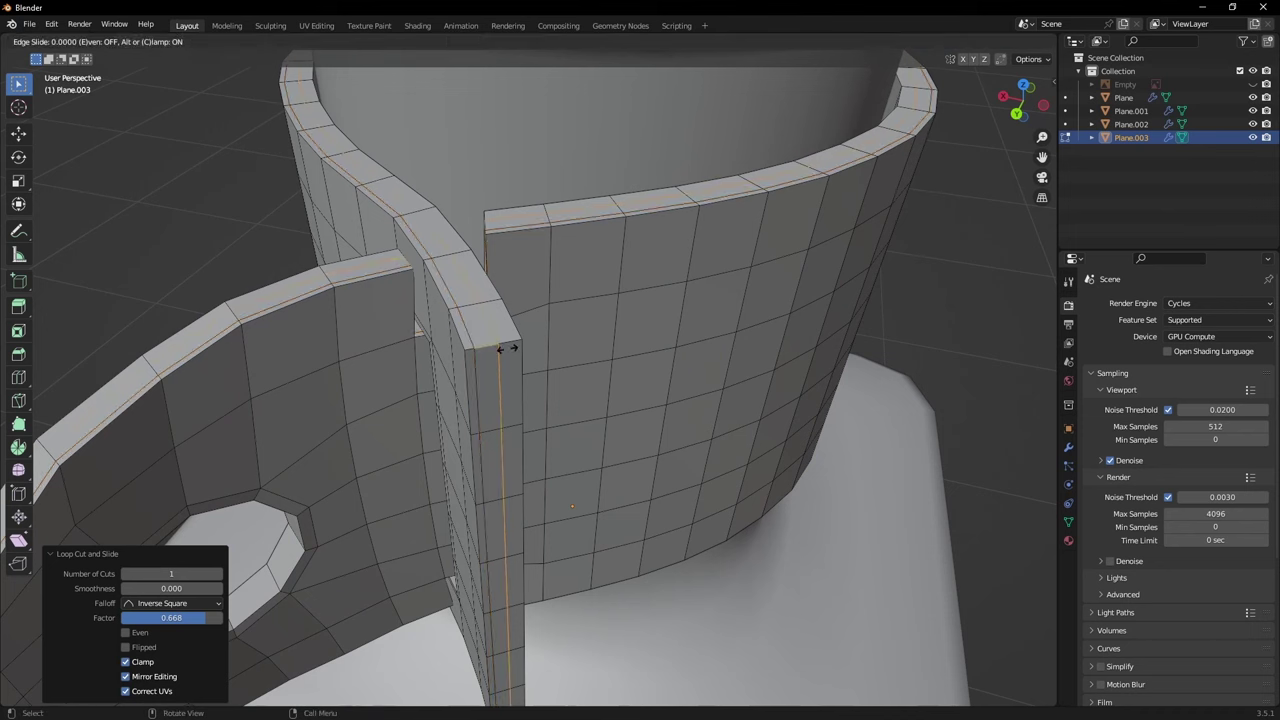
{"action": "left_click", "coordinate": [523, 348]}
Step: Set the neck band's subdivision level to 2 and apply Shade Smooth to it
{"action": "key", "text": "Tab"}
{"action": "scroll", "coordinate": [523, 348], "scroll_direction": "down", "scroll_amount": 4}
{"action": "middle_click_drag", "start_coordinate": [523, 350], "coordinate": [549, 384]}
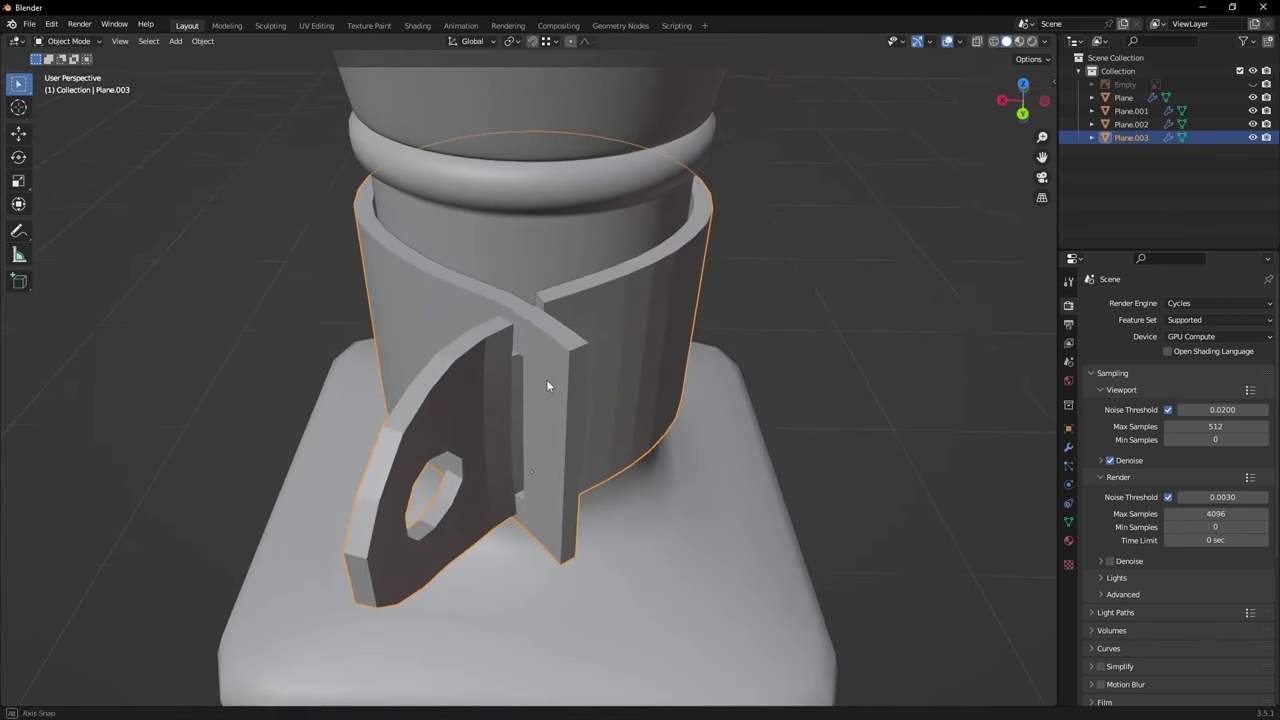
{"action": "scroll", "coordinate": [543, 288], "scroll_direction": "up", "scroll_amount": 4}
{"action": "key", "text": "Tab"}
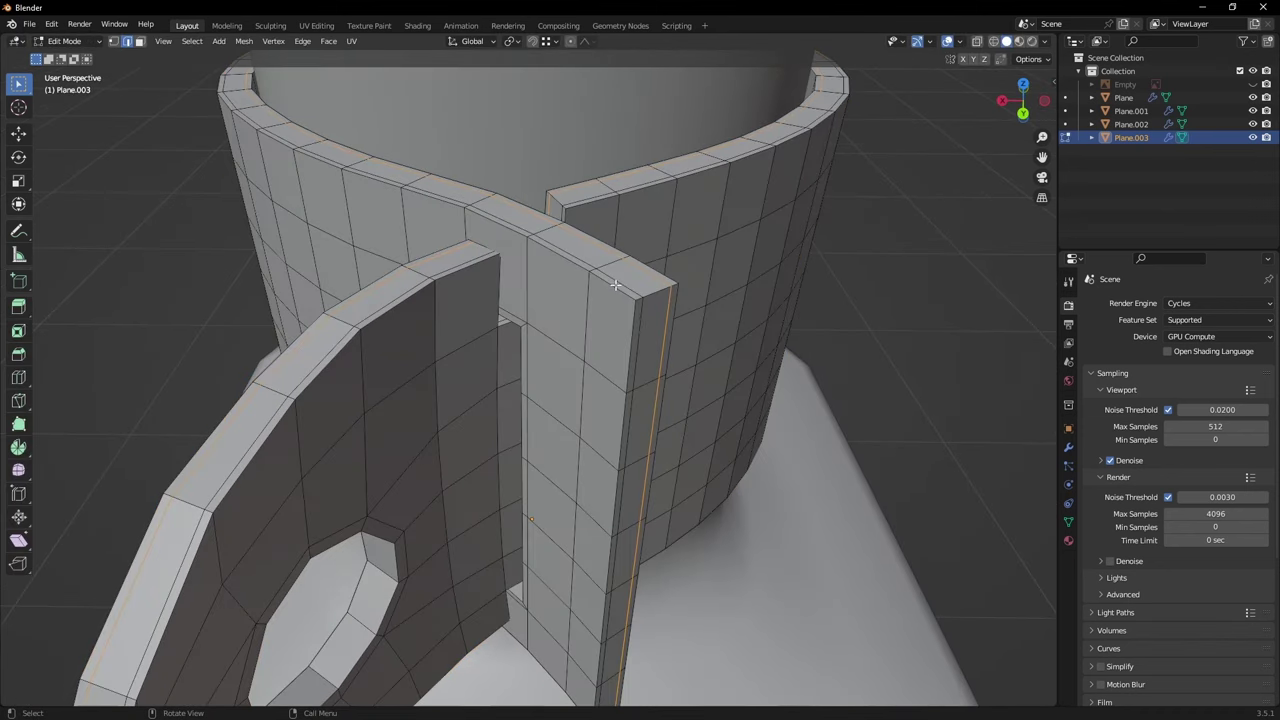
{"action": "key", "text": "Tab"}
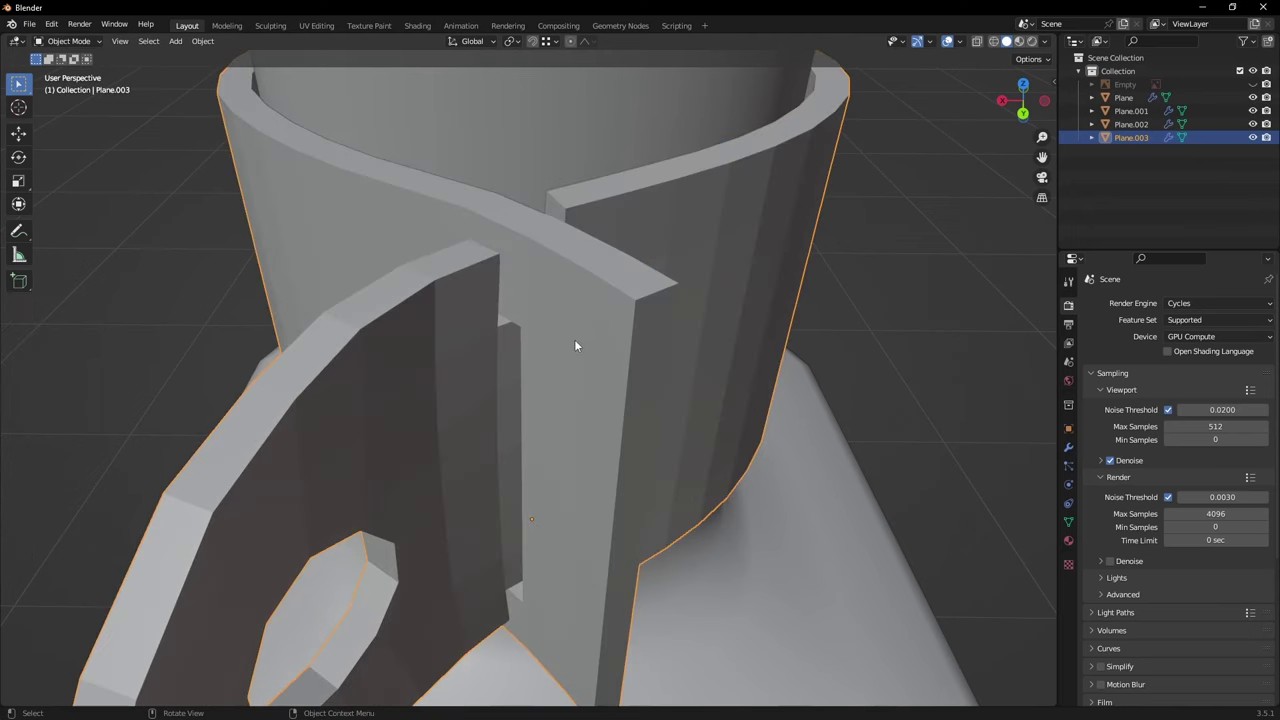
{"action": "key", "text": "ctrl+2"}
{"action": "scroll", "coordinate": [577, 360], "scroll_direction": "down", "scroll_amount": 2}
{"action": "middle_click_drag", "start_coordinate": [569, 369], "coordinate": [549, 406]}
{"action": "right_click", "coordinate": [551, 303]}
{"action": "left_click", "coordinate": [551, 303]}
Step: Inspect the smoothed neck band, its looped end and the whole bottle from several angles
{"action": "scroll", "coordinate": [732, 338], "scroll_direction": "down", "scroll_amount": 6}
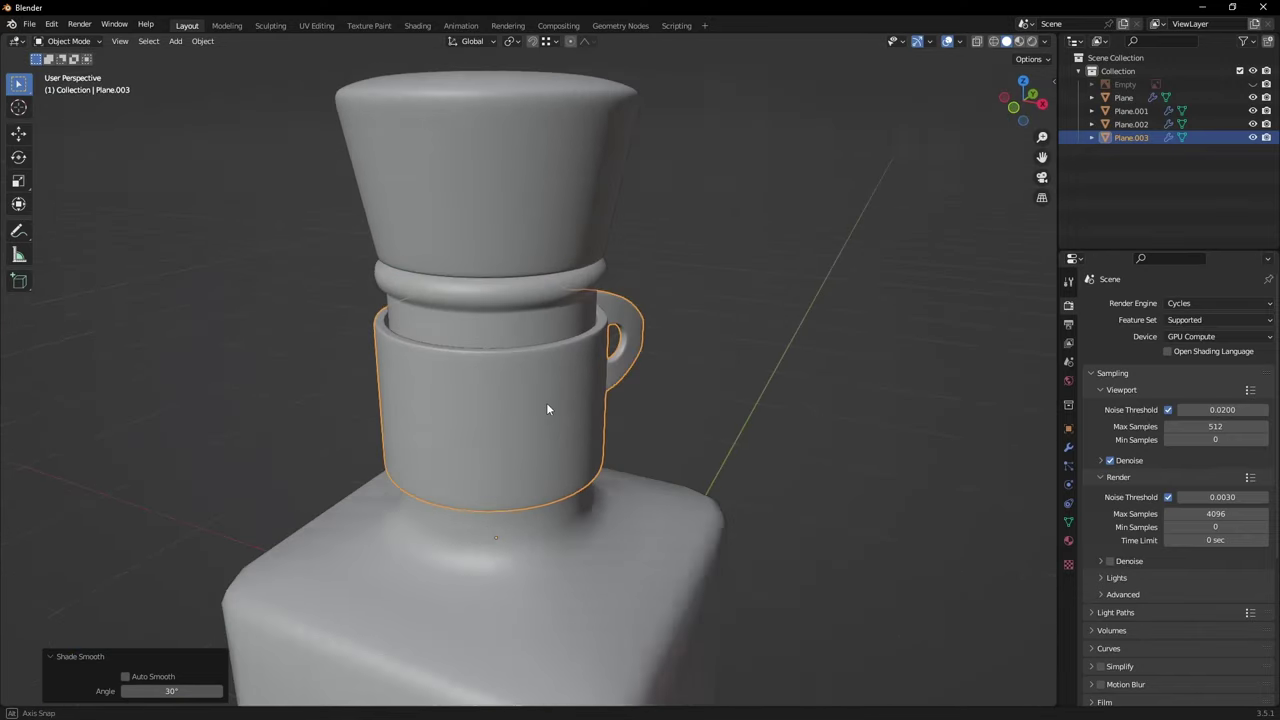
{"action": "scroll", "coordinate": [500, 420], "scroll_direction": "up", "scroll_amount": 3}
{"action": "scroll", "coordinate": [603, 374], "scroll_direction": "up", "scroll_amount": 2}
{"action": "middle_click_drag", "start_coordinate": [603, 374], "coordinate": [466, 325]}
{"action": "key", "text": "Tab"}
{"action": "key", "text": "Tab"}
{"action": "middle_click_drag", "start_coordinate": [794, 468], "coordinate": [603, 428], "text": "shift"}
{"action": "scroll", "coordinate": [686, 419], "scroll_direction": "down", "scroll_amount": 5}
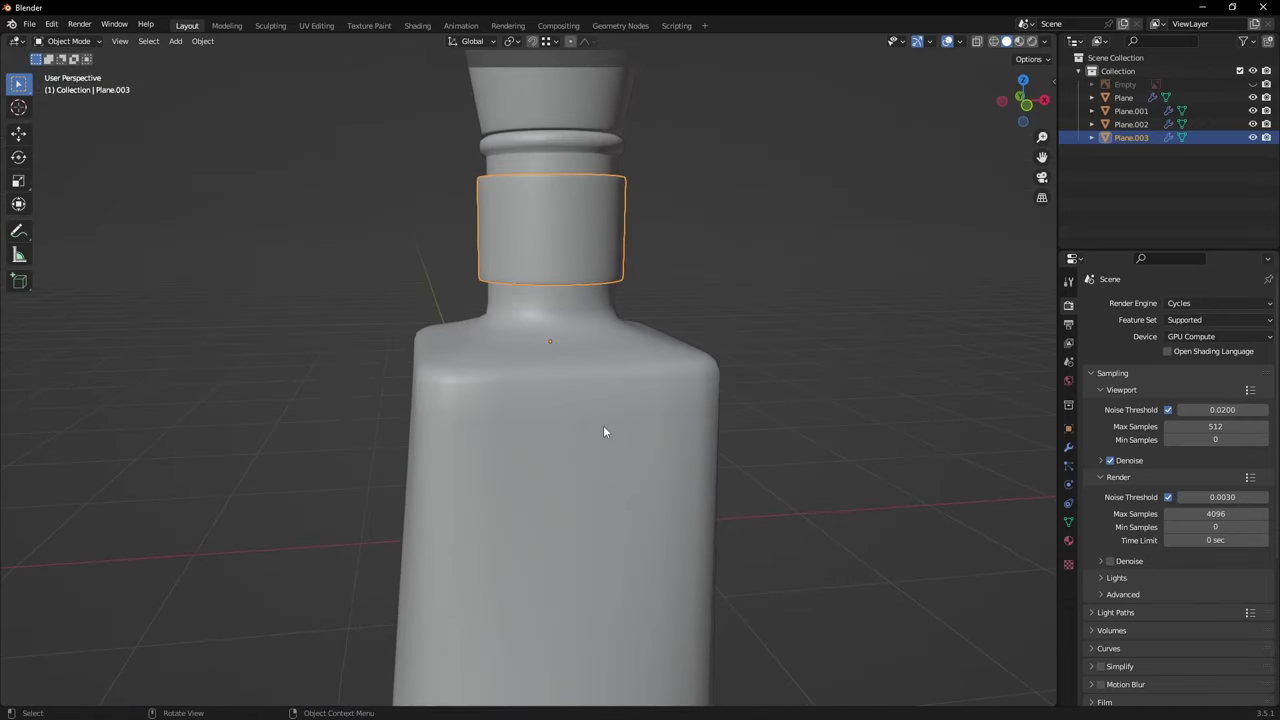
{"action": "scroll", "coordinate": [602, 428], "scroll_direction": "down", "scroll_amount": 5}
{"action": "middle_click_drag", "start_coordinate": [566, 511], "coordinate": [560, 450], "text": "shift"}
{"action": "middle_click_drag", "start_coordinate": [560, 450], "coordinate": [486, 360]}
{"action": "key", "text": "alt+a"}
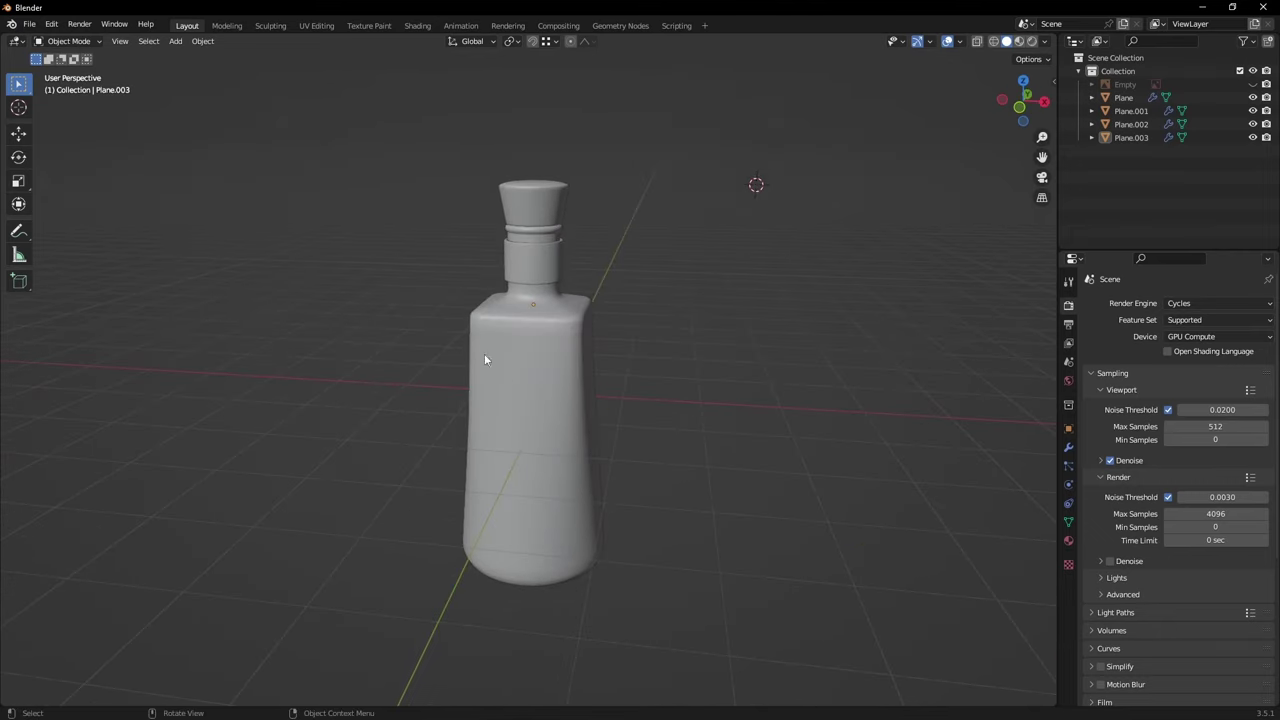
{"action": "middle_click_drag", "start_coordinate": [406, 354], "coordinate": [519, 482]}
Step: Select the bottle body and set its subdivision level to 2
{"action": "left_click", "coordinate": [506, 292]}
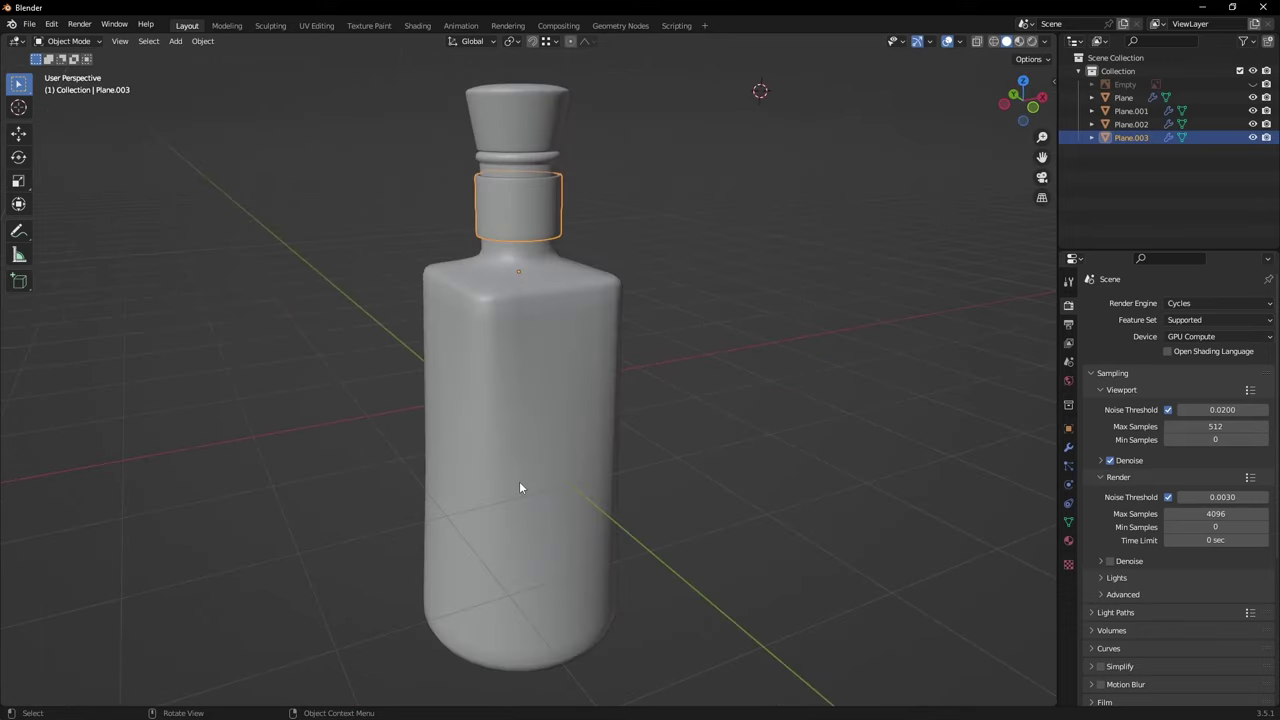
{"action": "left_click", "coordinate": [520, 483]}
{"action": "scroll", "coordinate": [540, 500], "scroll_direction": "down", "scroll_amount": 3}
{"action": "middle_click_drag", "start_coordinate": [572, 525], "coordinate": [557, 491]}
{"action": "middle_click_drag", "start_coordinate": [628, 270], "coordinate": [531, 434]}
{"action": "key", "text": "ctrl+2"}
{"action": "scroll", "coordinate": [511, 374], "scroll_direction": "up", "scroll_amount": 4}
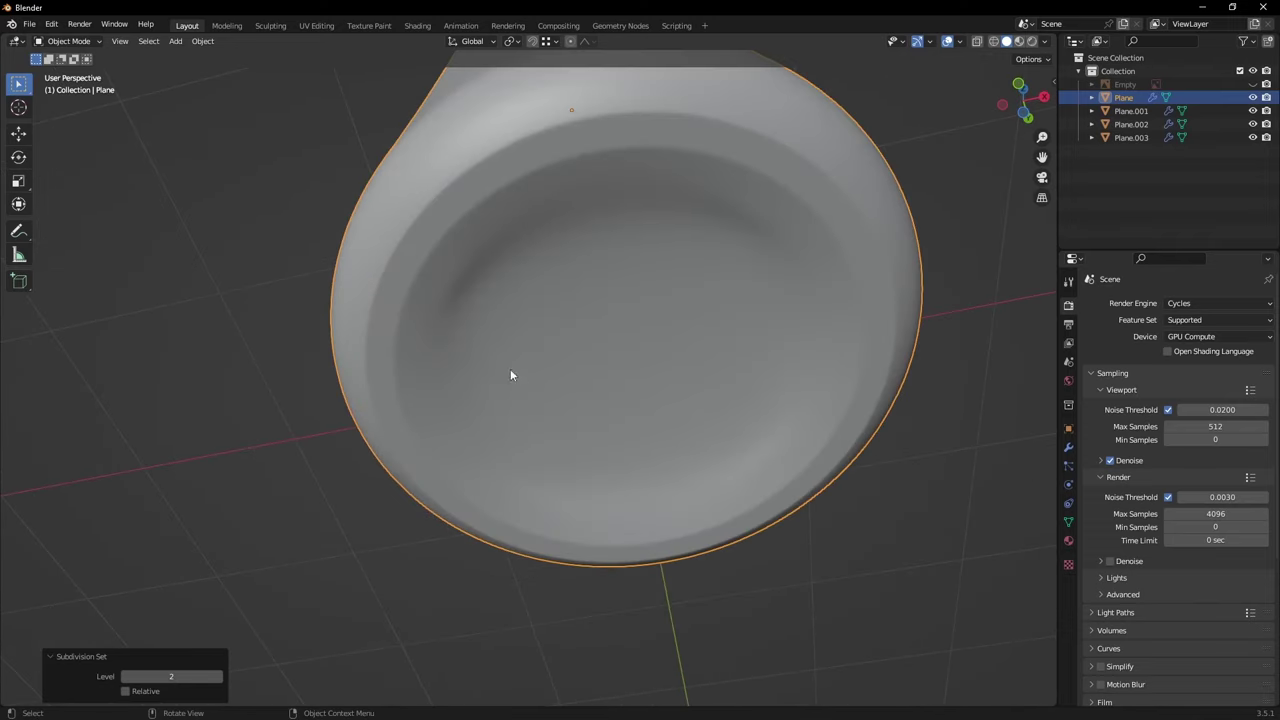
Step: Select the edge loop around the bottle base's outer rim and snap the 3D cursor to it
{"action": "key", "text": "Tab"}
{"action": "scroll", "coordinate": [467, 344], "scroll_direction": "up", "scroll_amount": 2}
{"action": "key", "text": "a"}
{"action": "key", "text": "alt+a"}
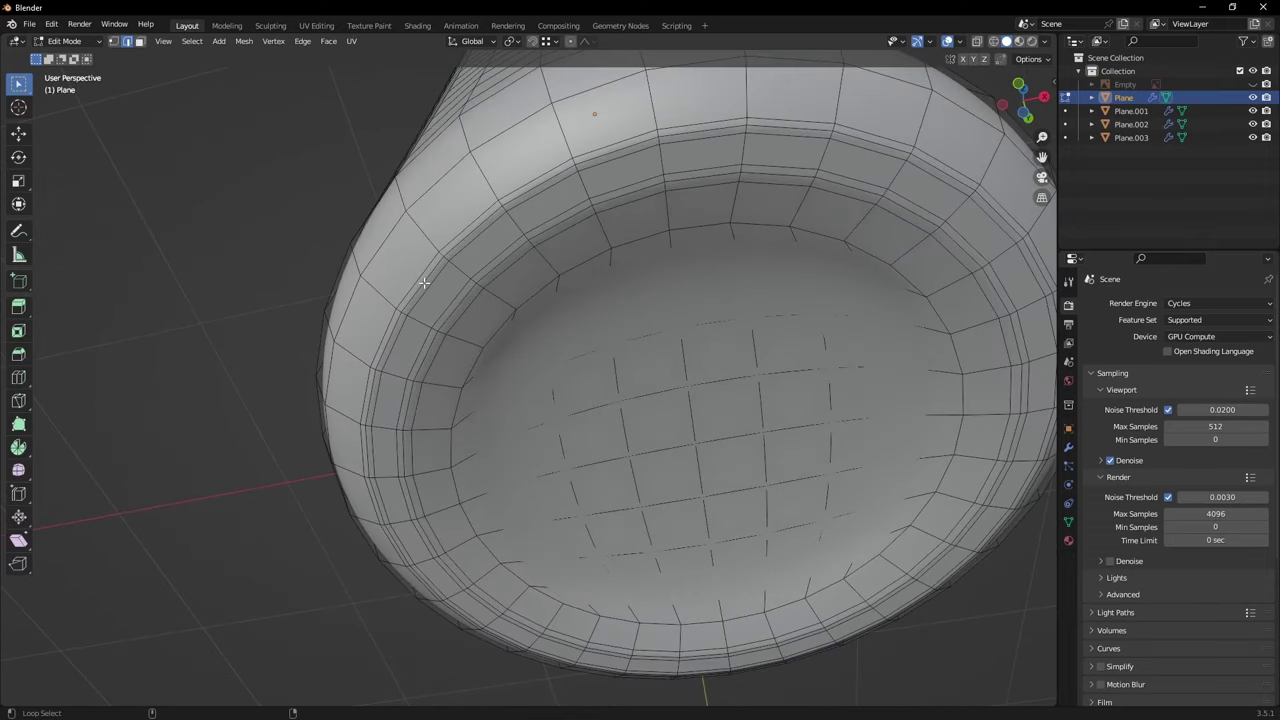
{"action": "scroll", "coordinate": [614, 366], "scroll_direction": "down", "scroll_amount": 4}
{"action": "middle_click_drag", "start_coordinate": [614, 366], "coordinate": [571, 411]}
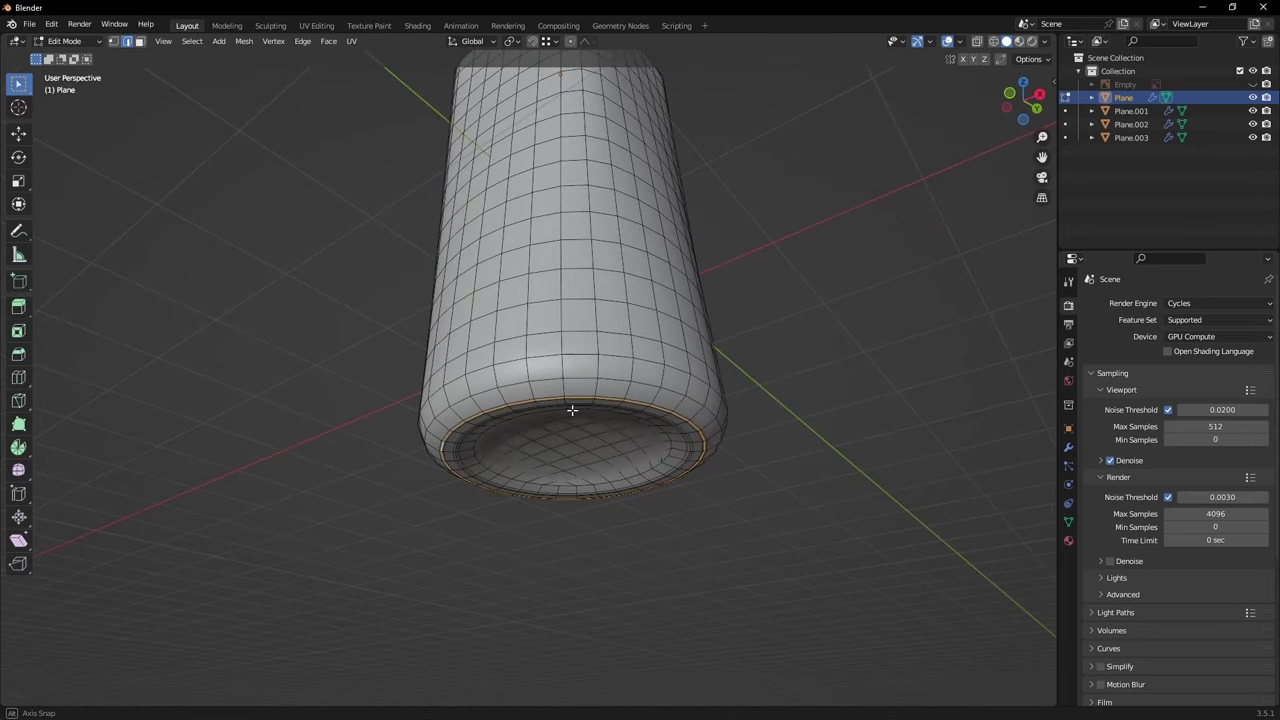
{"action": "scroll", "coordinate": [626, 396], "scroll_direction": "up", "scroll_amount": 2}
{"action": "scroll", "coordinate": [626, 396], "scroll_direction": "up", "scroll_amount": 1}
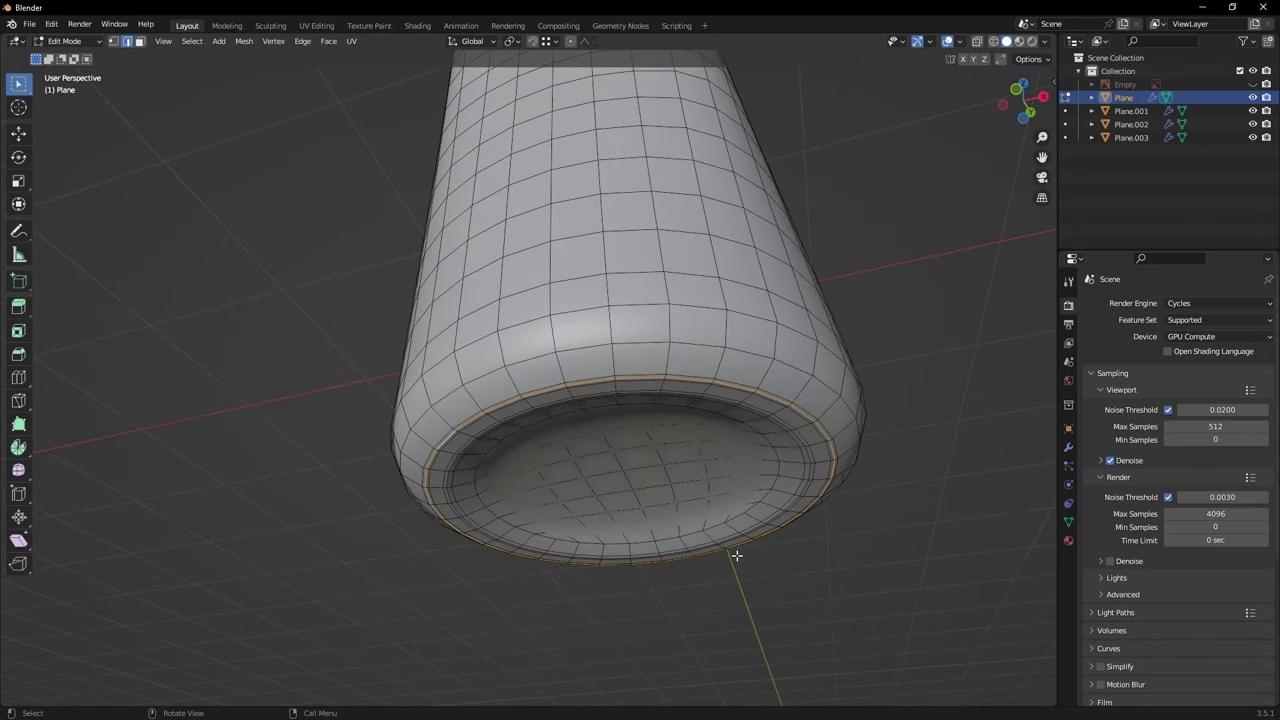
{"action": "key", "text": "shift+s"}
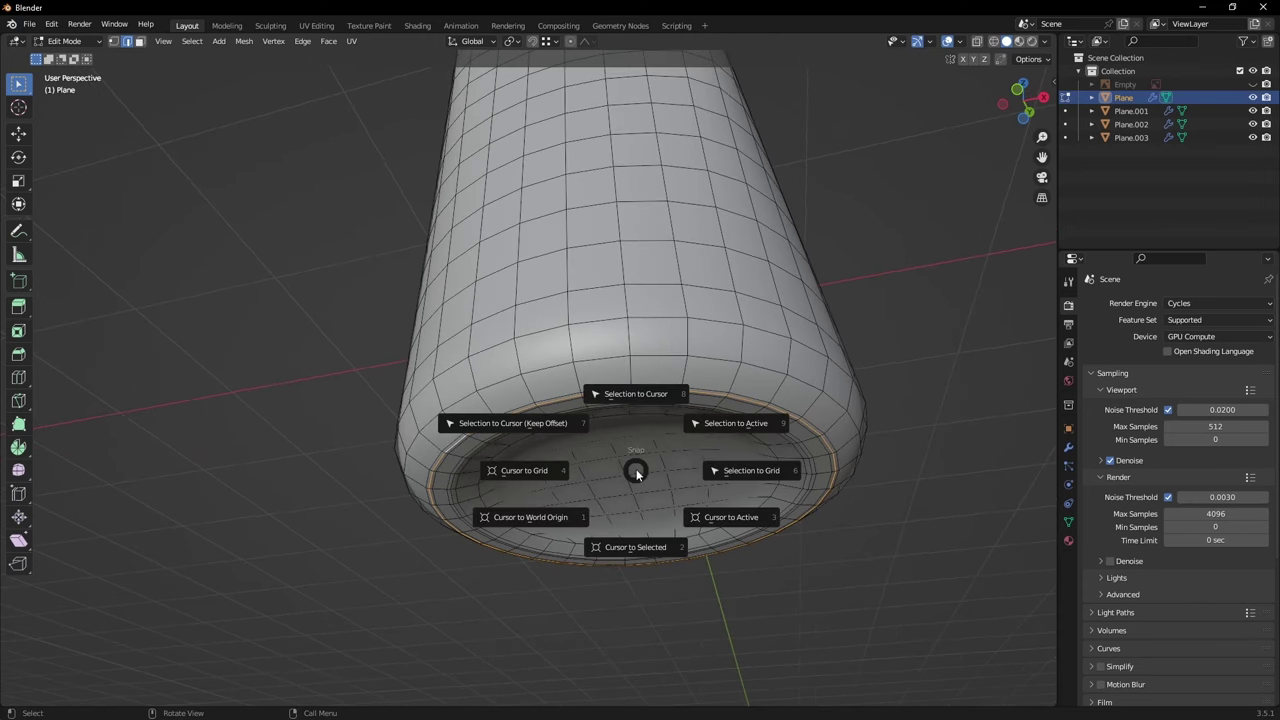
{"action": "left_click", "coordinate": [631, 548]}
Step: Move the bottle body's origin to the 3D cursor at the base in Object Mode
{"action": "scroll", "coordinate": [631, 548], "scroll_direction": "down", "scroll_amount": 5}
{"action": "key", "text": "Tab"}
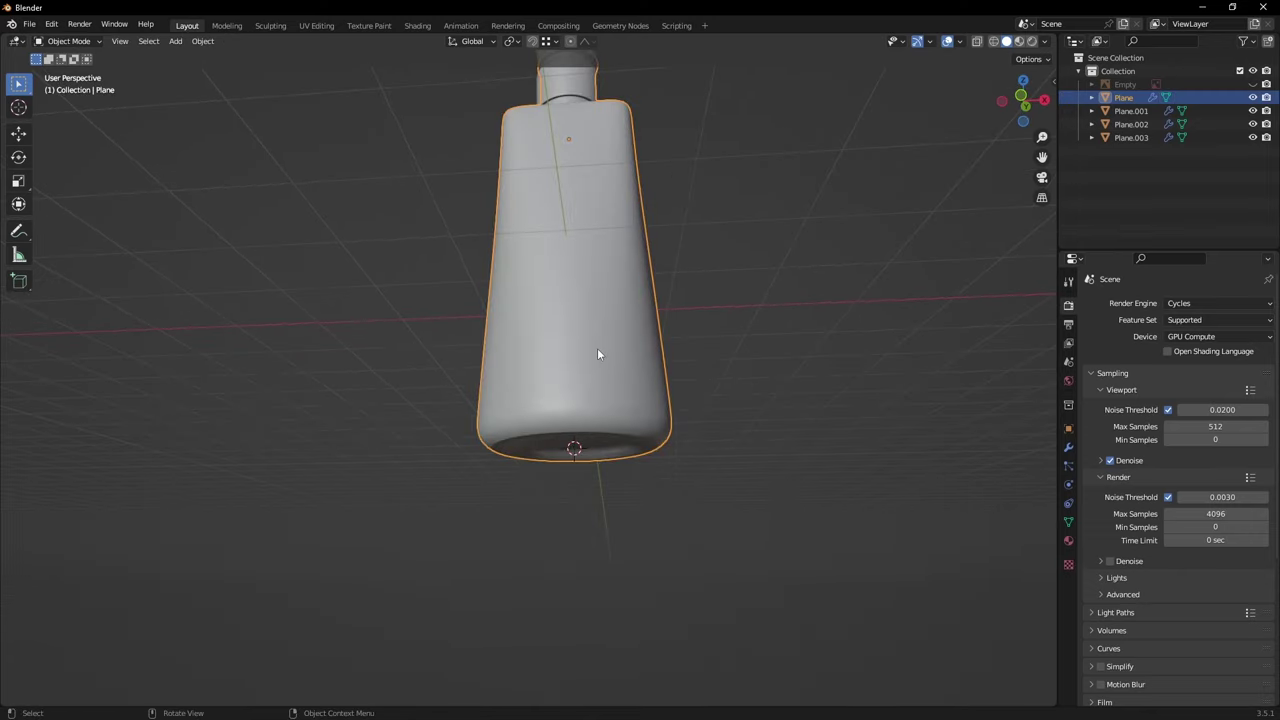
{"action": "key", "text": "q"}
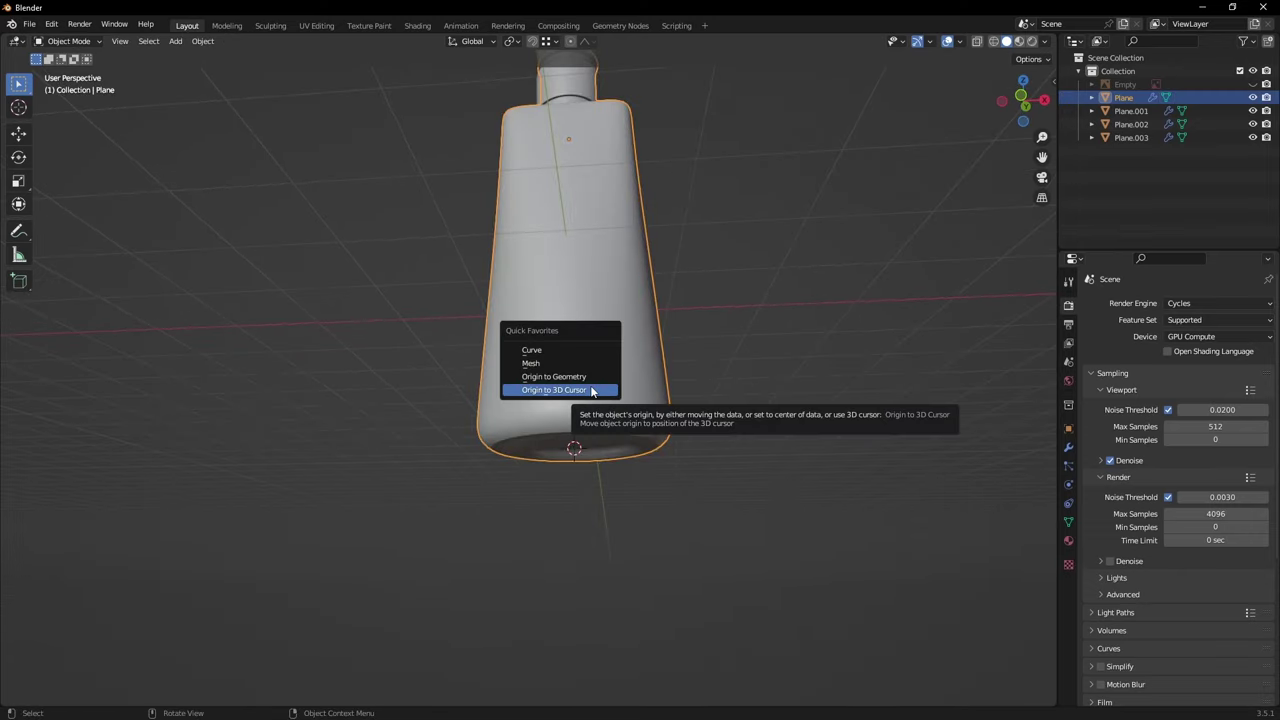
{"action": "left_click", "coordinate": [595, 389]}
{"action": "key", "text": "q"}
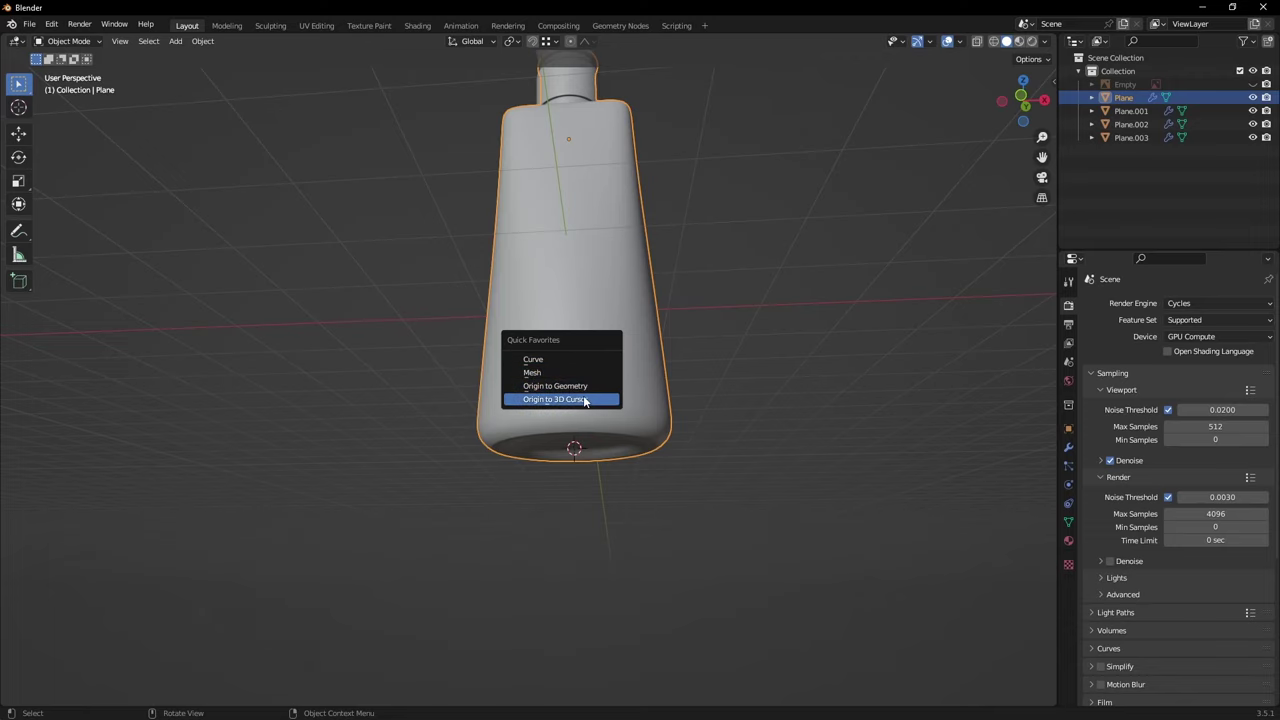
{"action": "left_click", "coordinate": [585, 399]}
Step: Select all four bottle parts and set their origins to the 3D cursor at the base
{"action": "scroll", "coordinate": [560, 397], "scroll_direction": "down", "scroll_amount": 5}
{"action": "key", "text": "b"}
{"action": "left_click_drag", "start_coordinate": [440, 266], "coordinate": [603, 496]}
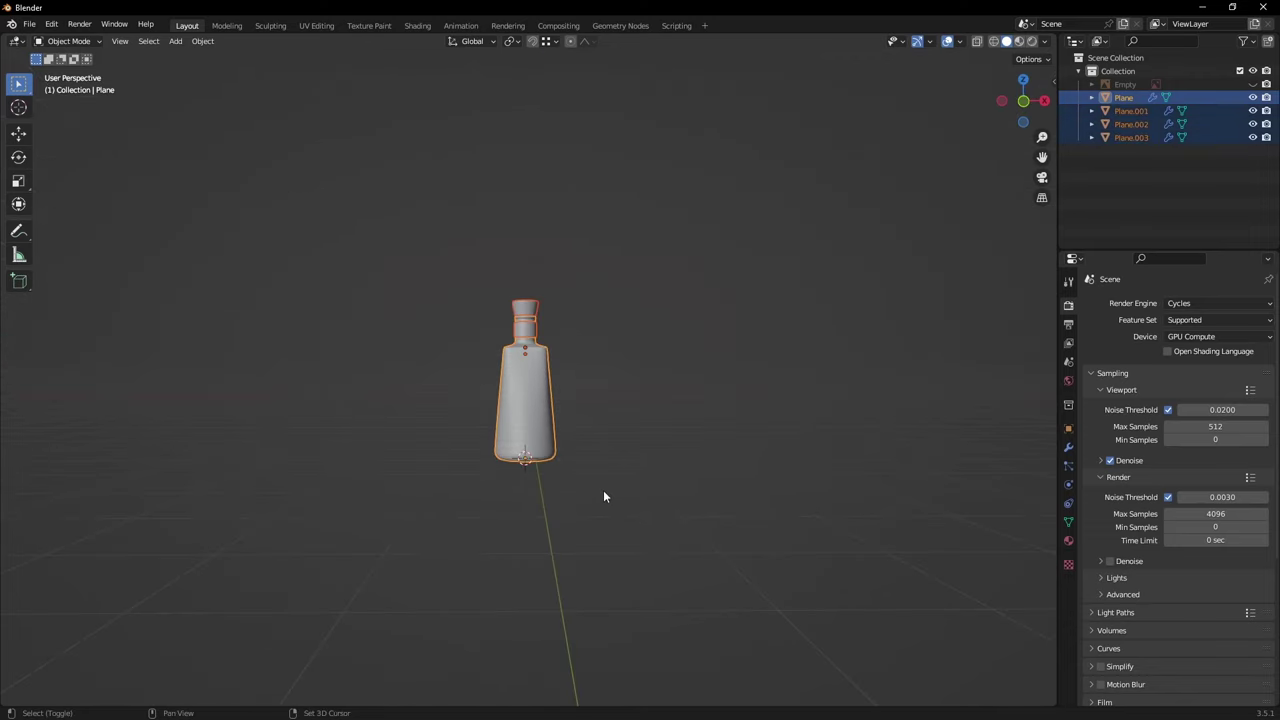
{"action": "middle_click_drag", "start_coordinate": [603, 496], "coordinate": [589, 390]}
{"action": "scroll", "coordinate": [589, 390], "scroll_direction": "up", "scroll_amount": 4}
{"action": "key", "text": "q"}
{"action": "left_click", "coordinate": [541, 318]}
{"action": "middle_click_drag", "start_coordinate": [541, 321], "coordinate": [682, 421]}
{"action": "middle_click_drag", "start_coordinate": [723, 419], "coordinate": [606, 415]}
{"action": "scroll", "coordinate": [638, 417], "scroll_direction": "up", "scroll_amount": 2}
Step: Snap the 3D cursor to the world origin and move the selected parts there with Selection to Cursor (Keep Offset)
{"action": "key", "text": "shift+s"}
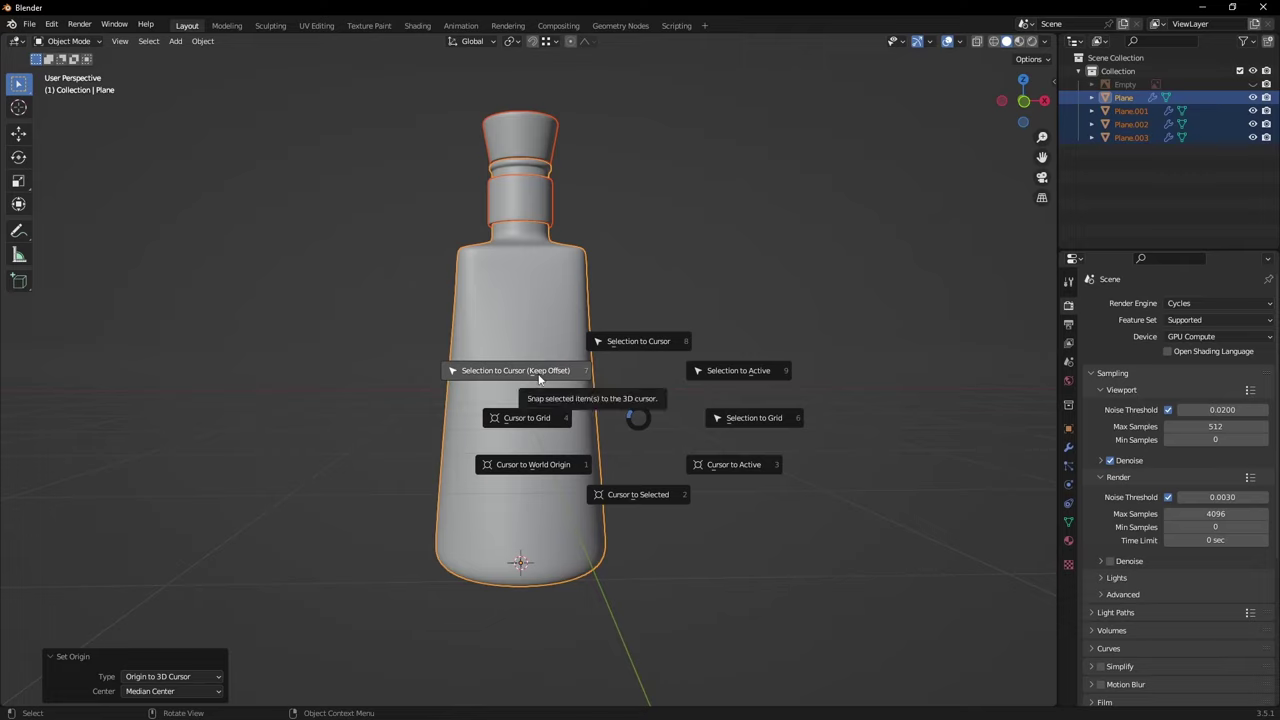
{"action": "left_click", "coordinate": [530, 480]}
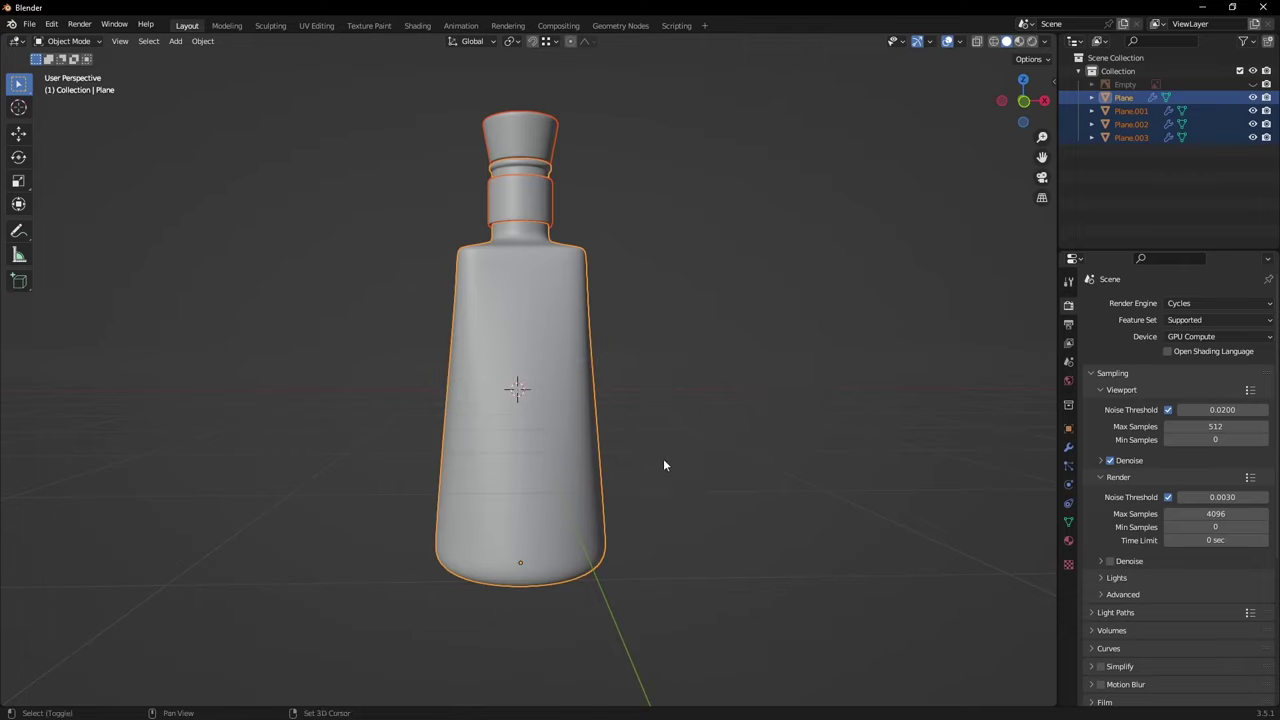
{"action": "key", "text": "shift+s"}
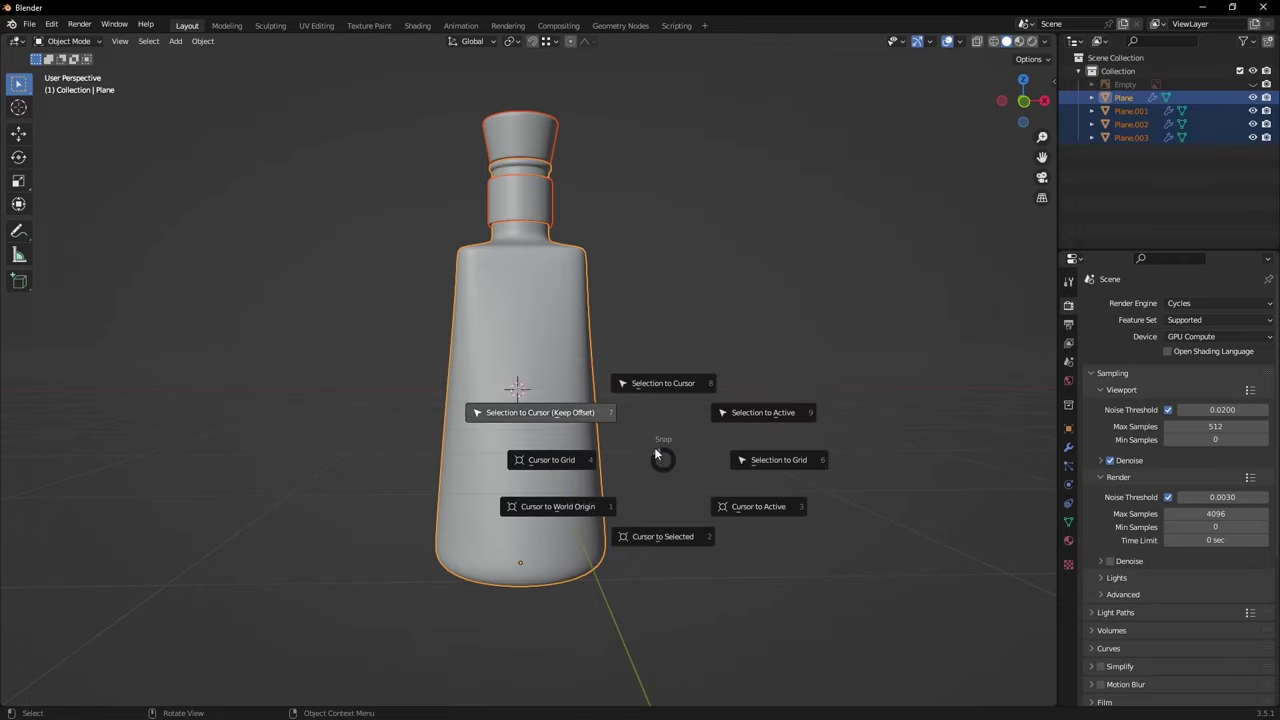
{"action": "left_click", "coordinate": [563, 416]}
{"action": "middle_click_drag", "start_coordinate": [452, 402], "coordinate": [605, 441]}
{"action": "scroll", "coordinate": [520, 348], "scroll_direction": "down", "scroll_amount": 3}
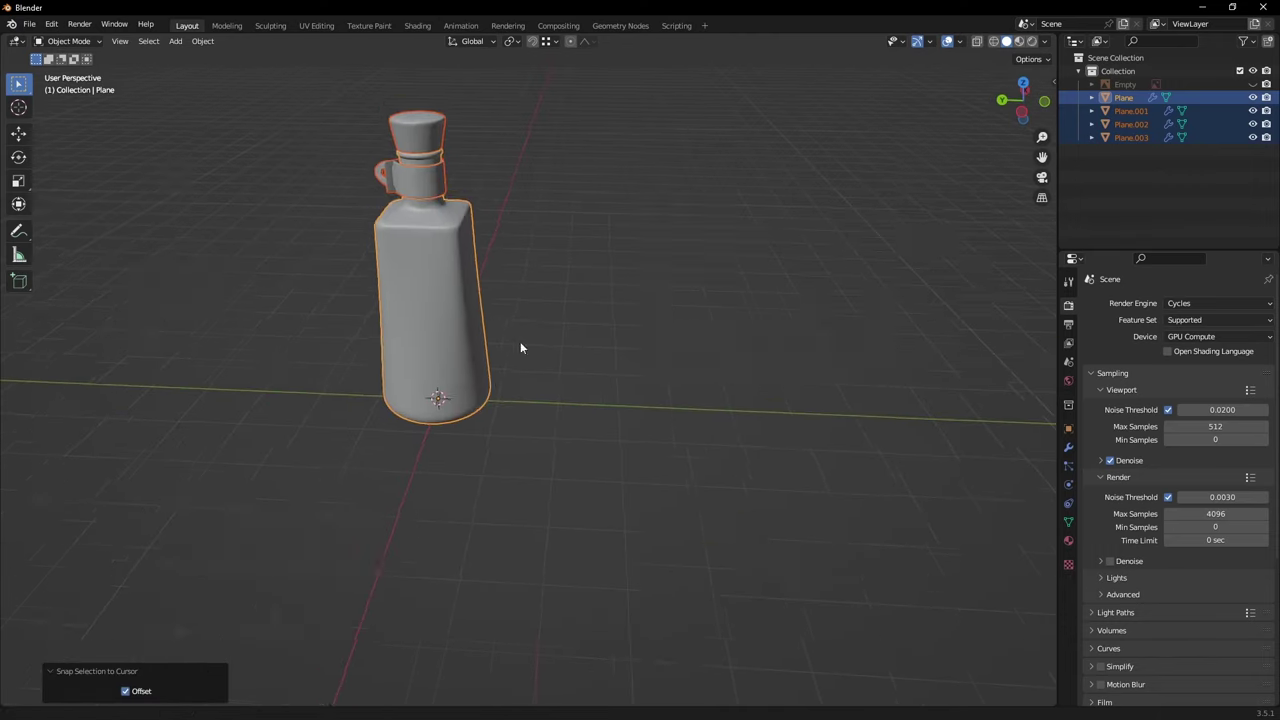
{"action": "middle_click_drag", "start_coordinate": [520, 347], "coordinate": [639, 370]}
Step: Show the object transform values and select only the bottle body to check its dimensions
{"action": "key", "text": "n"}
{"action": "scroll", "coordinate": [650, 360], "scroll_direction": "up", "scroll_amount": 3}
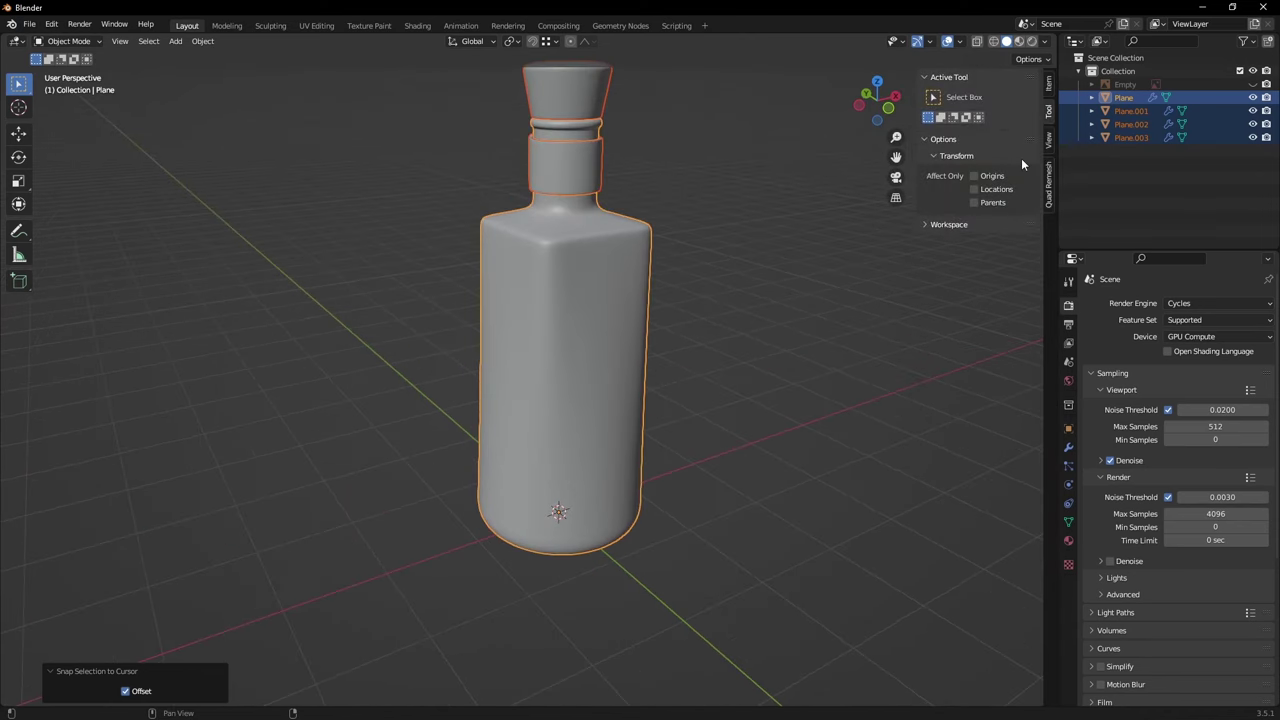
{"action": "left_click", "coordinate": [1048, 142]}
{"action": "left_click", "coordinate": [1050, 92]}
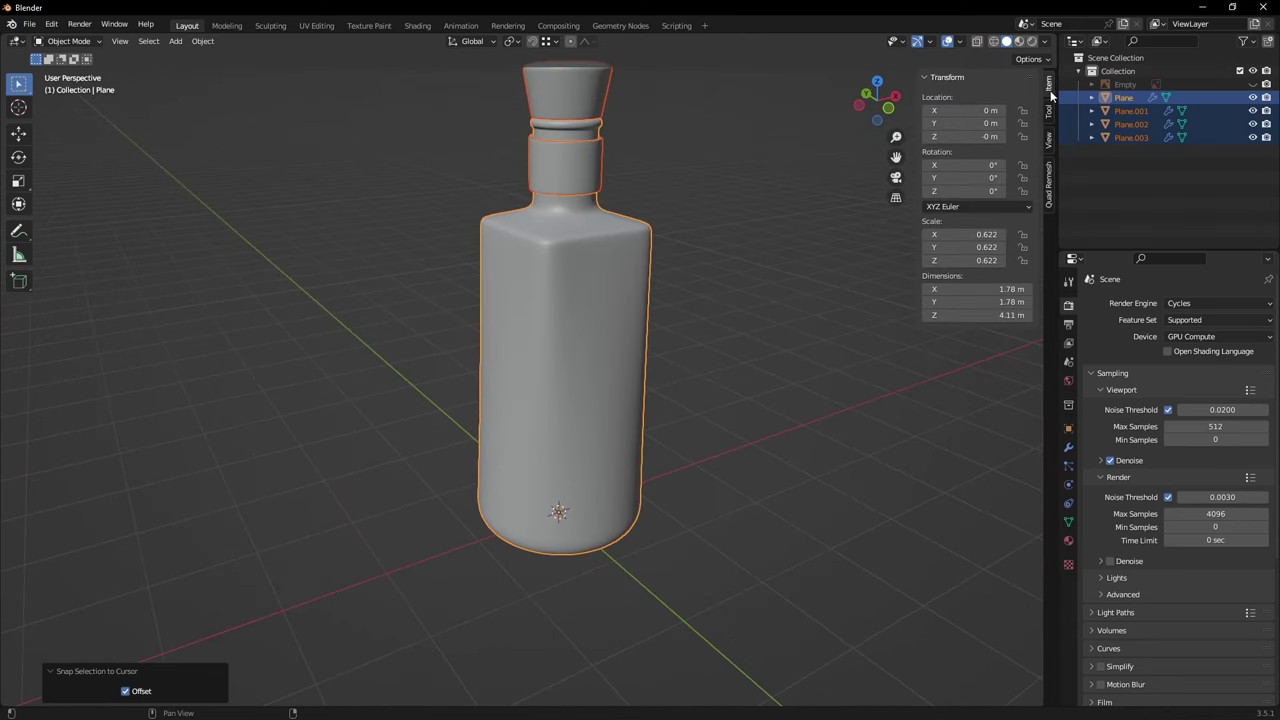
{"action": "left_click", "coordinate": [1048, 110]}
{"action": "left_click", "coordinate": [1048, 84]}
{"action": "left_click", "coordinate": [632, 300]}
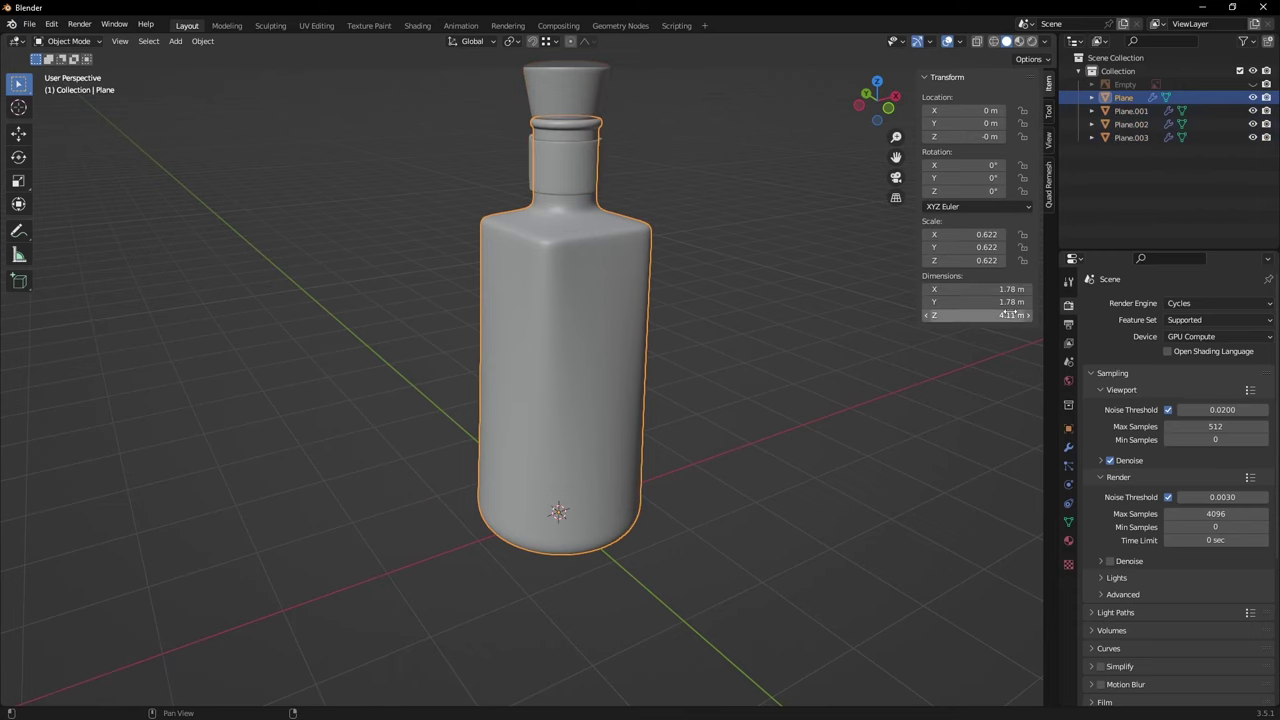
Step: Select all four bottle parts and scale them down uniformly by about 0.061, making the bottle body about 0.253 m tall
{"action": "scroll", "coordinate": [676, 358], "scroll_direction": "down", "scroll_amount": 2}
{"action": "middle_click_drag", "start_coordinate": [640, 344], "coordinate": [614, 349]}
{"action": "key", "text": "b"}
{"action": "left_click_drag", "start_coordinate": [434, 151], "coordinate": [536, 342]}
{"action": "middle_click_drag", "start_coordinate": [730, 427], "coordinate": [713, 392]}
{"action": "scroll", "coordinate": [713, 392], "scroll_direction": "up", "scroll_amount": 2}
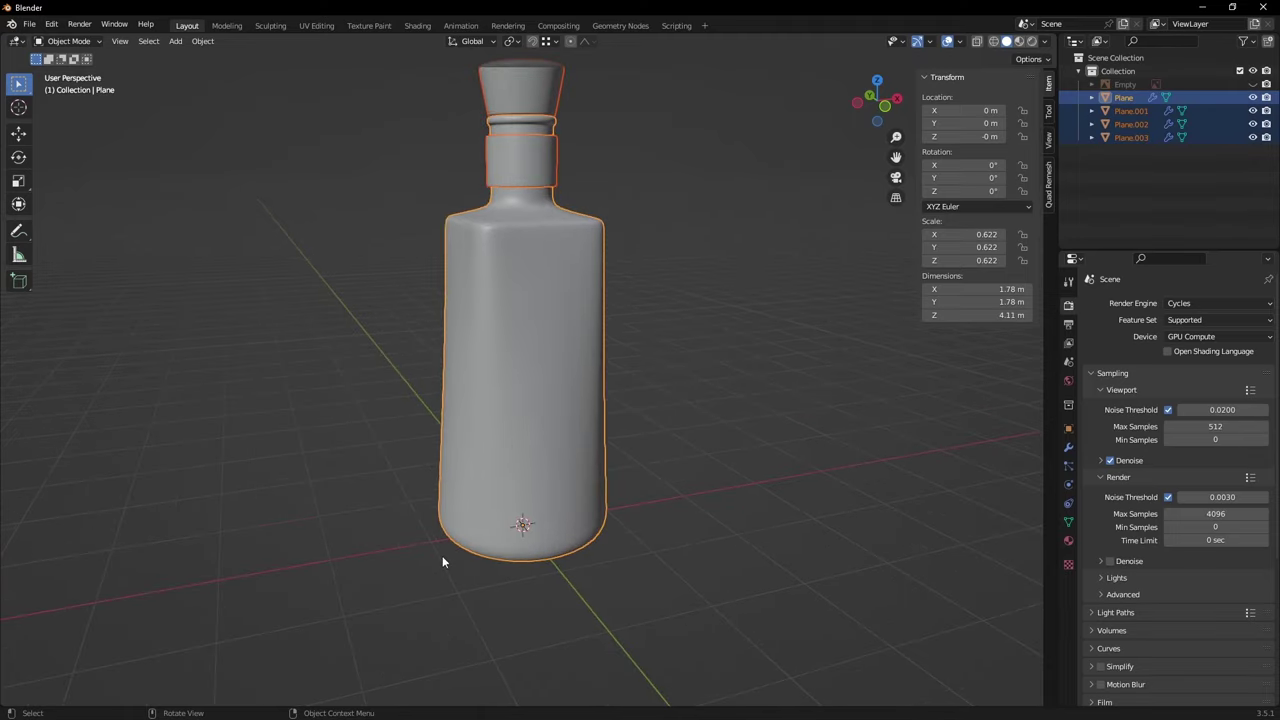
{"action": "middle_click_drag", "start_coordinate": [442, 555], "coordinate": [390, 512]}
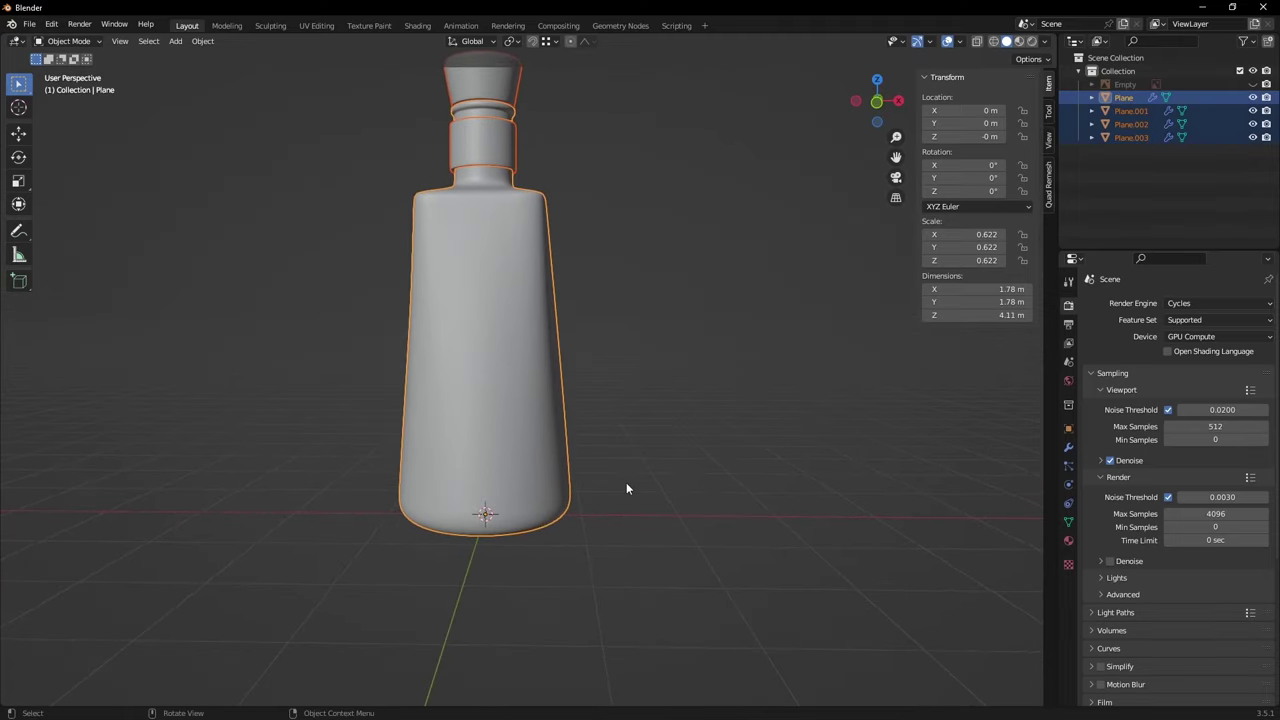
{"action": "middle_click_drag", "start_coordinate": [627, 485], "coordinate": [708, 442]}
{"action": "key", "text": "s"}
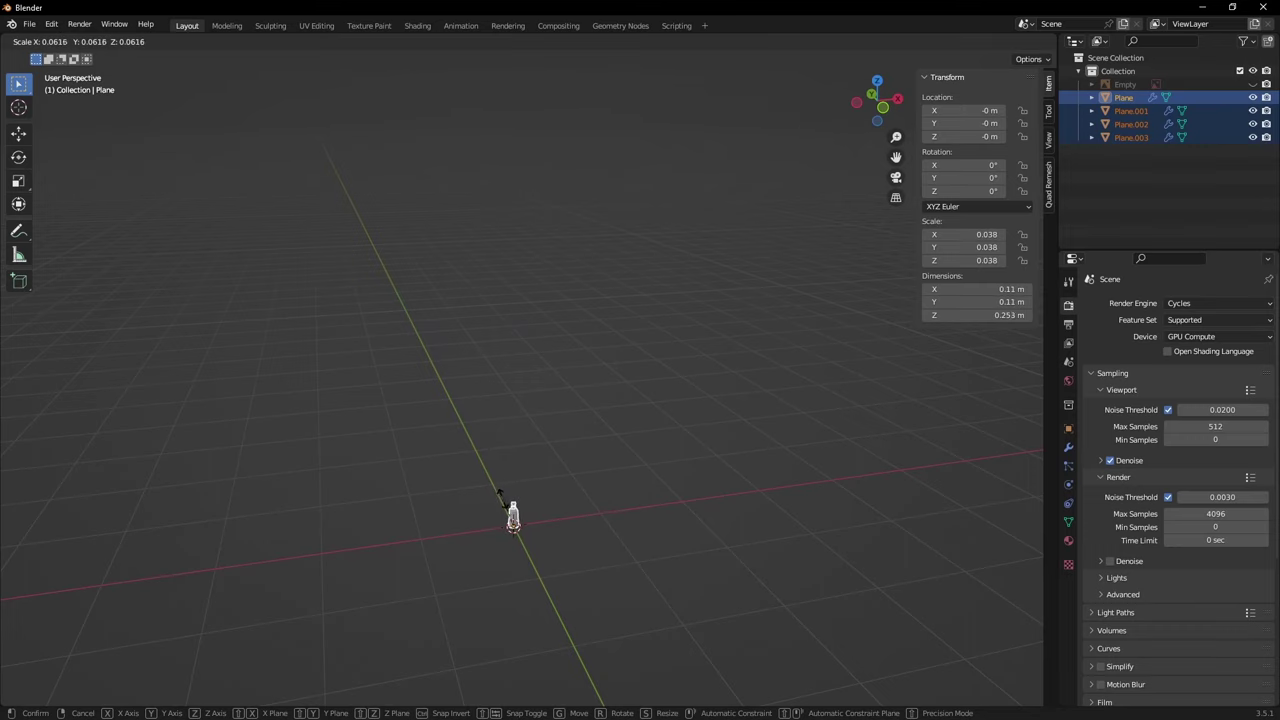
{"action": "left_click", "coordinate": [501, 498]}
{"action": "middle_click_drag", "start_coordinate": [501, 498], "coordinate": [584, 408]}
{"action": "key", "text": "KP_Decimal"}
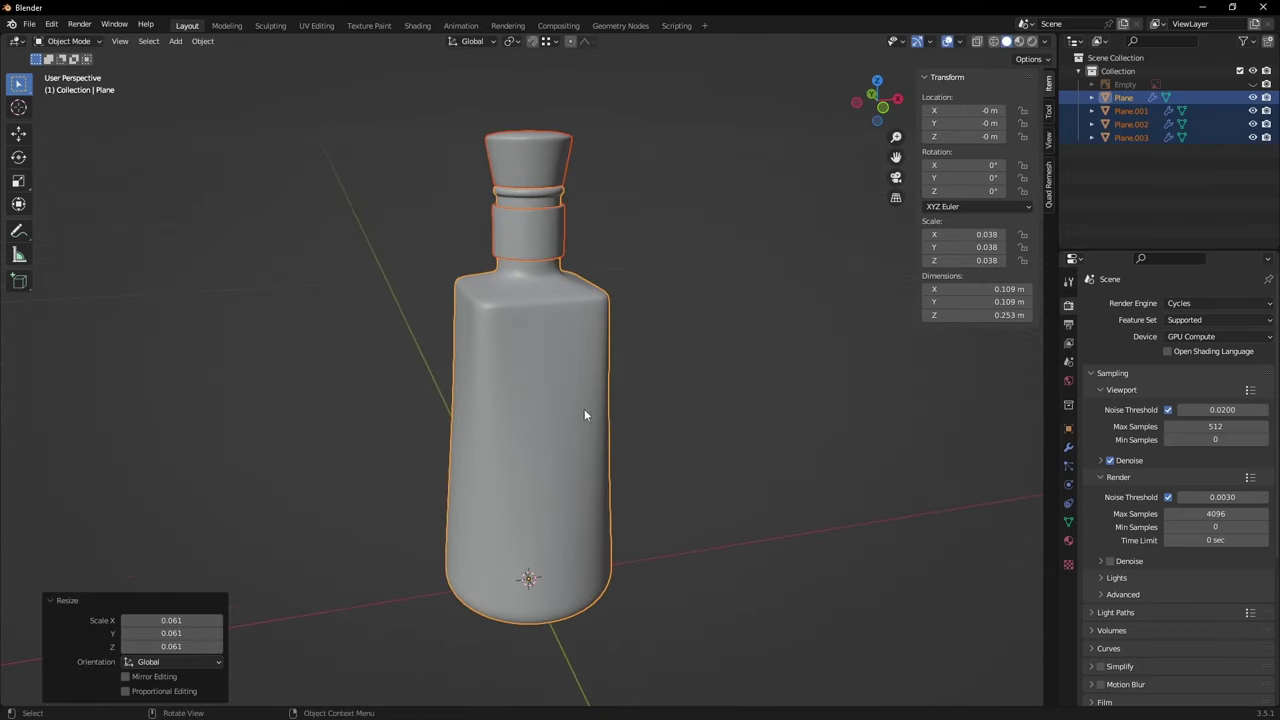
Step: Scale the selected bottle parts up uniformly by about 1.047, bringing the bottle body to about 0.264 m tall
{"action": "scroll", "coordinate": [716, 383], "scroll_direction": "down", "scroll_amount": 3}
{"action": "middle_click_drag", "start_coordinate": [716, 383], "coordinate": [566, 423]}
{"action": "key", "text": "s"}
{"action": "left_click", "coordinate": [704, 368]}
{"action": "scroll", "coordinate": [579, 416], "scroll_direction": "up", "scroll_amount": 2}
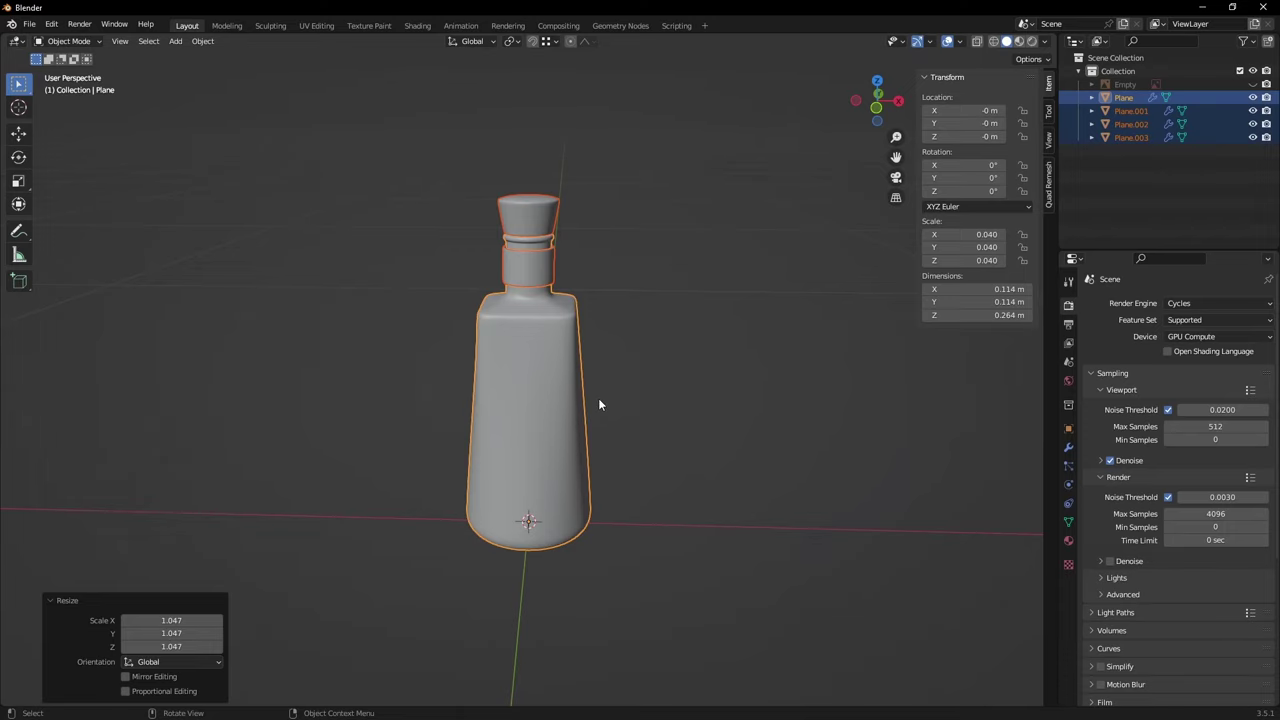
{"action": "middle_click_drag", "start_coordinate": [598, 404], "coordinate": [536, 398]}
{"action": "left_click_drag", "start_coordinate": [371, 144], "coordinate": [704, 597]}
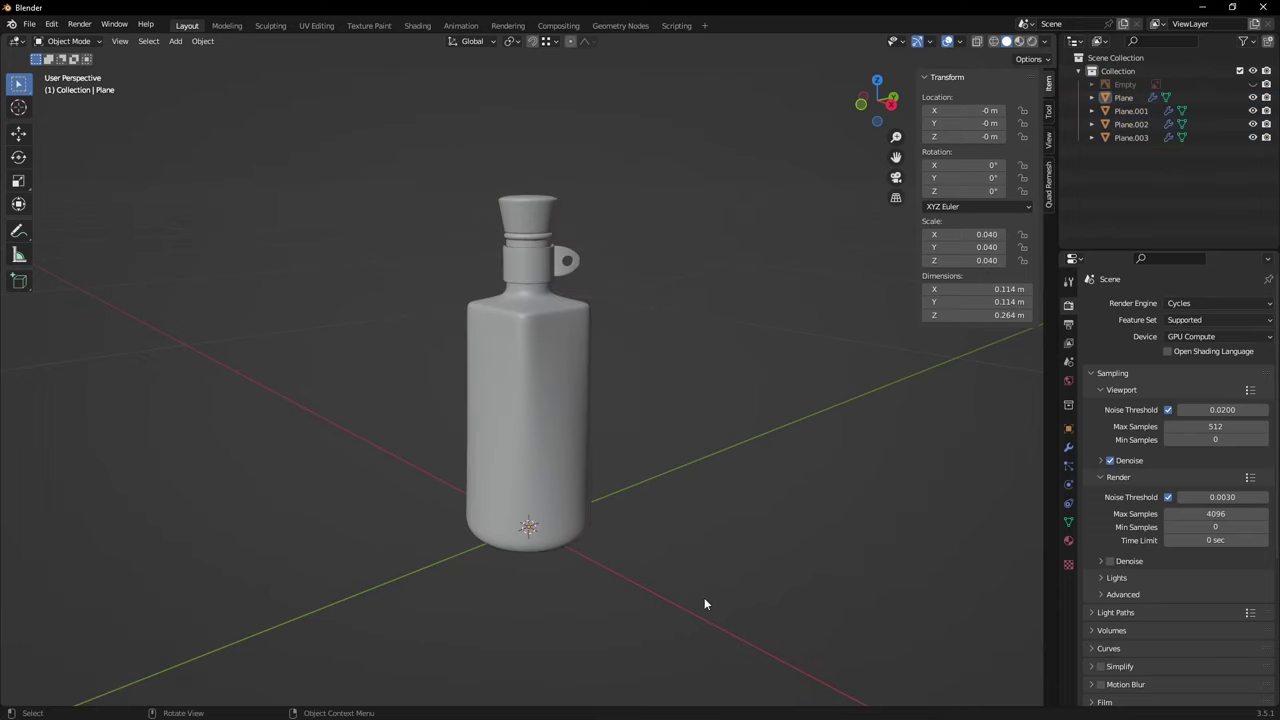
{"action": "left_click_drag", "start_coordinate": [393, 159], "coordinate": [661, 590]}
{"action": "left_click", "coordinate": [676, 526]}
{"action": "middle_click_drag", "start_coordinate": [664, 513], "coordinate": [579, 452]}
{"action": "left_click", "coordinate": [537, 422]}
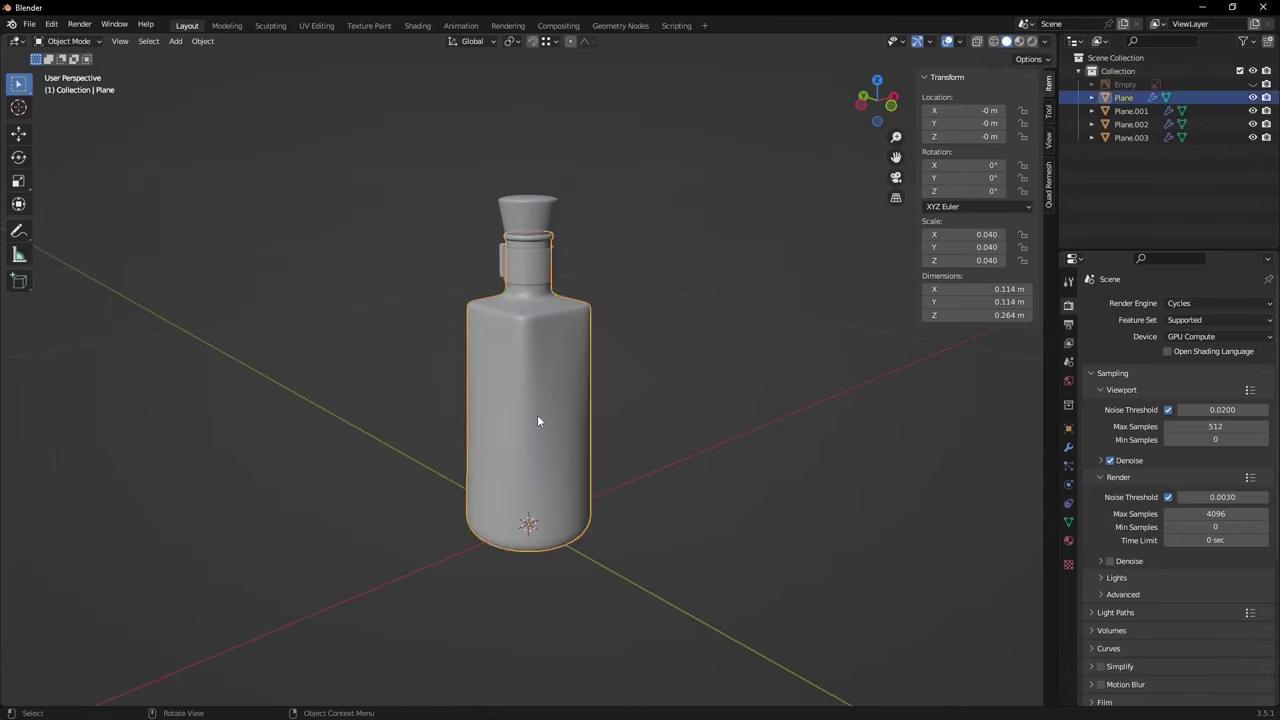
Step: Select all four bottle parts and apply their rotation and scale, leaving the location unapplied, and clear the selection
{"action": "scroll", "coordinate": [541, 430], "scroll_direction": "up", "scroll_amount": 2}
{"action": "scroll", "coordinate": [545, 437], "scroll_direction": "down", "scroll_amount": 4}
{"action": "key", "text": "a"}
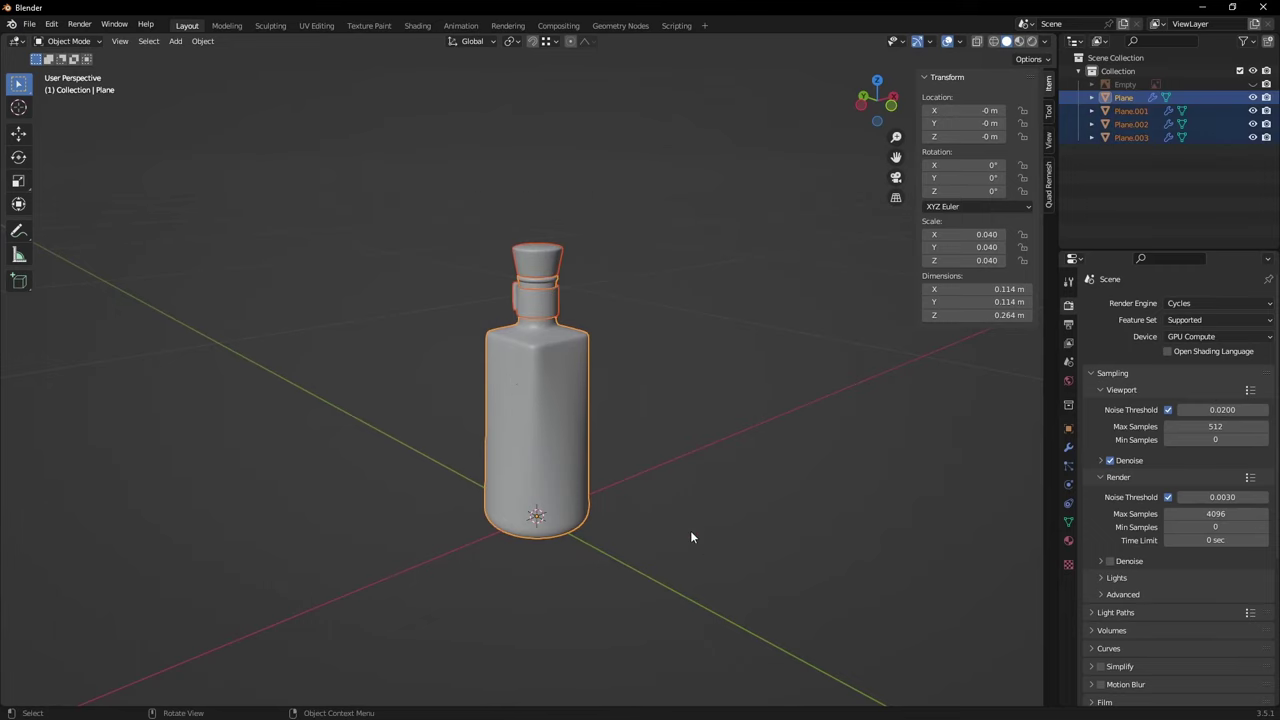
{"action": "middle_click_drag", "start_coordinate": [691, 534], "coordinate": [600, 440]}
{"action": "scroll", "coordinate": [593, 434], "scroll_direction": "up", "scroll_amount": 2}
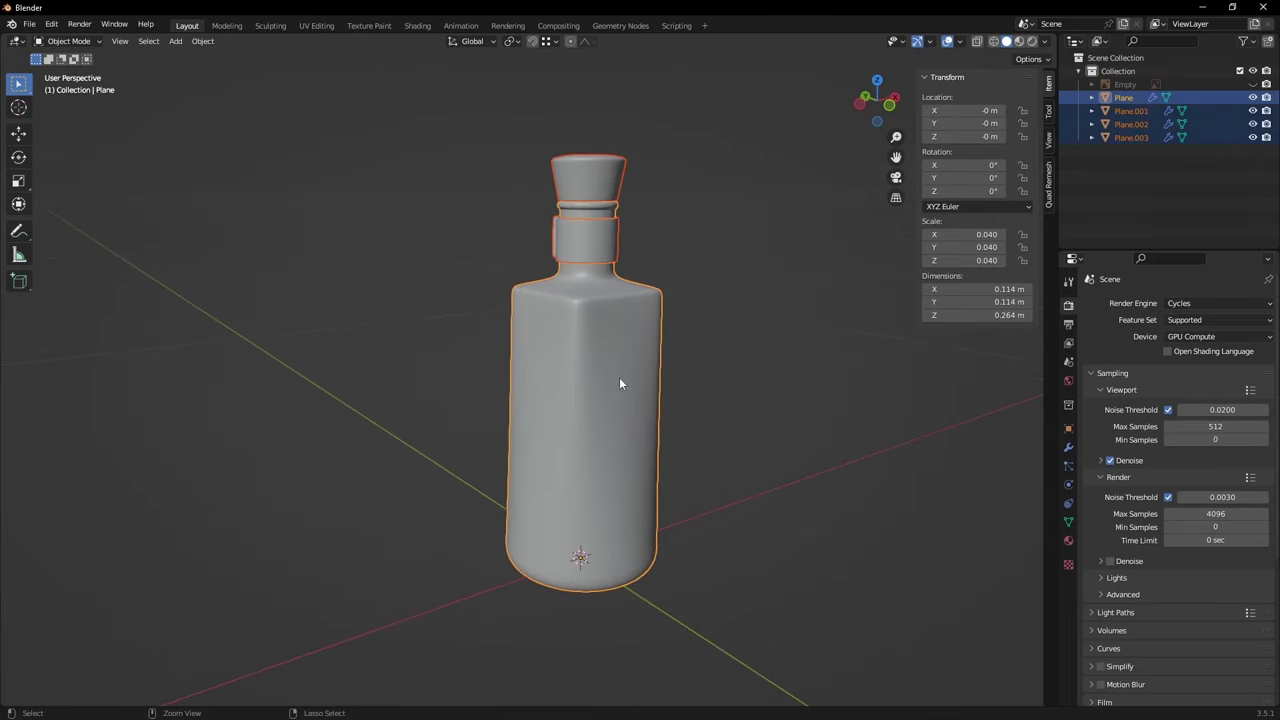
{"action": "key", "text": "ctrl+a"}
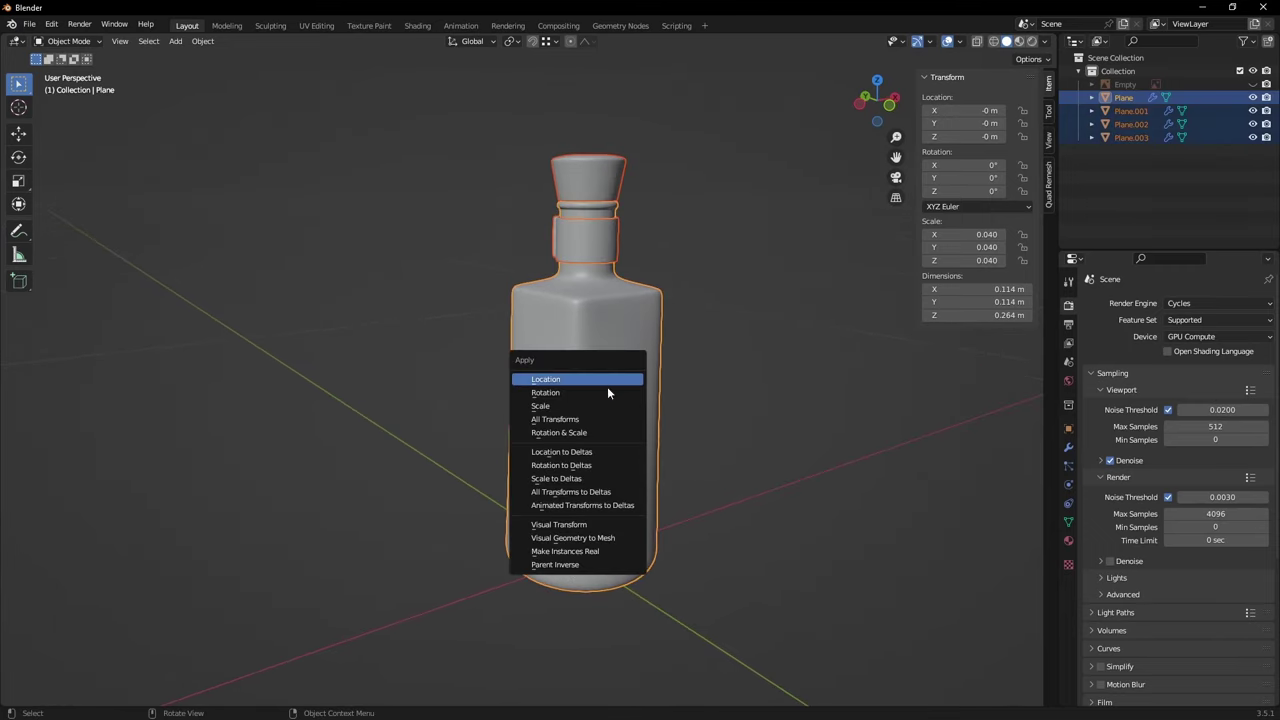
{"action": "left_click", "coordinate": [597, 433]}
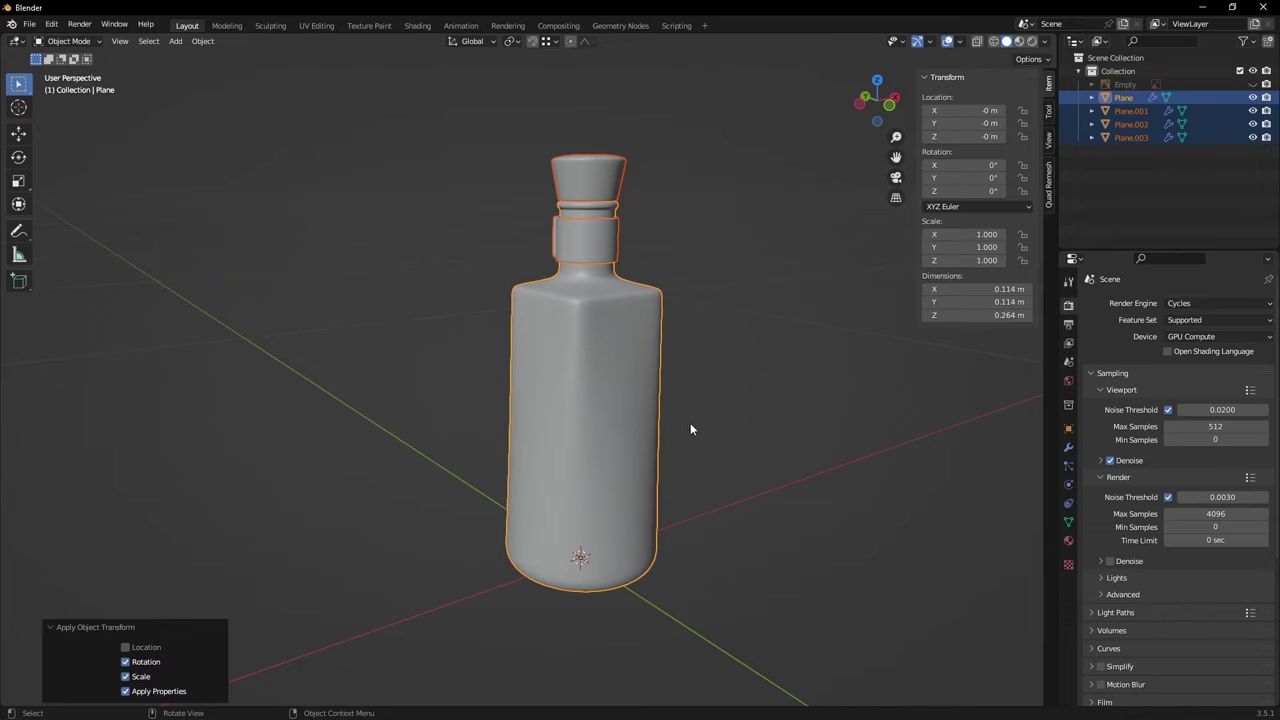
{"action": "scroll", "coordinate": [783, 447], "scroll_direction": "down", "scroll_amount": 3}
{"action": "middle_click_drag", "start_coordinate": [785, 445], "coordinate": [398, 404]}
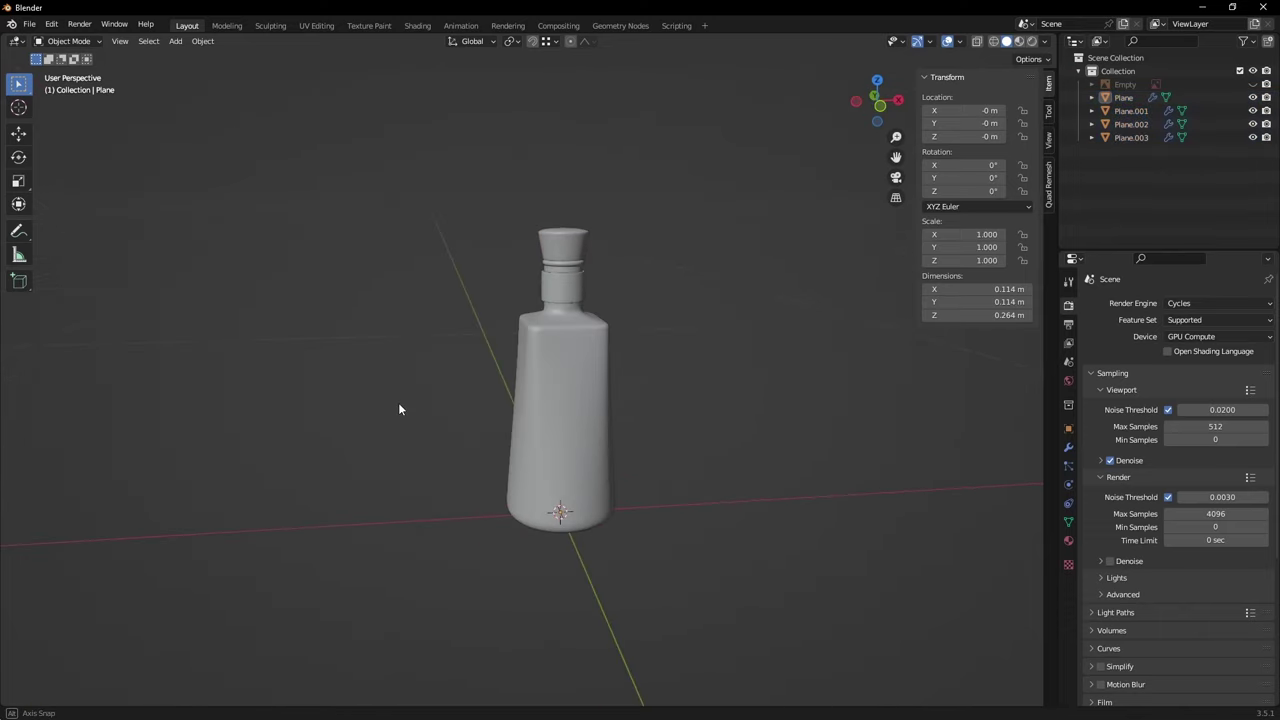